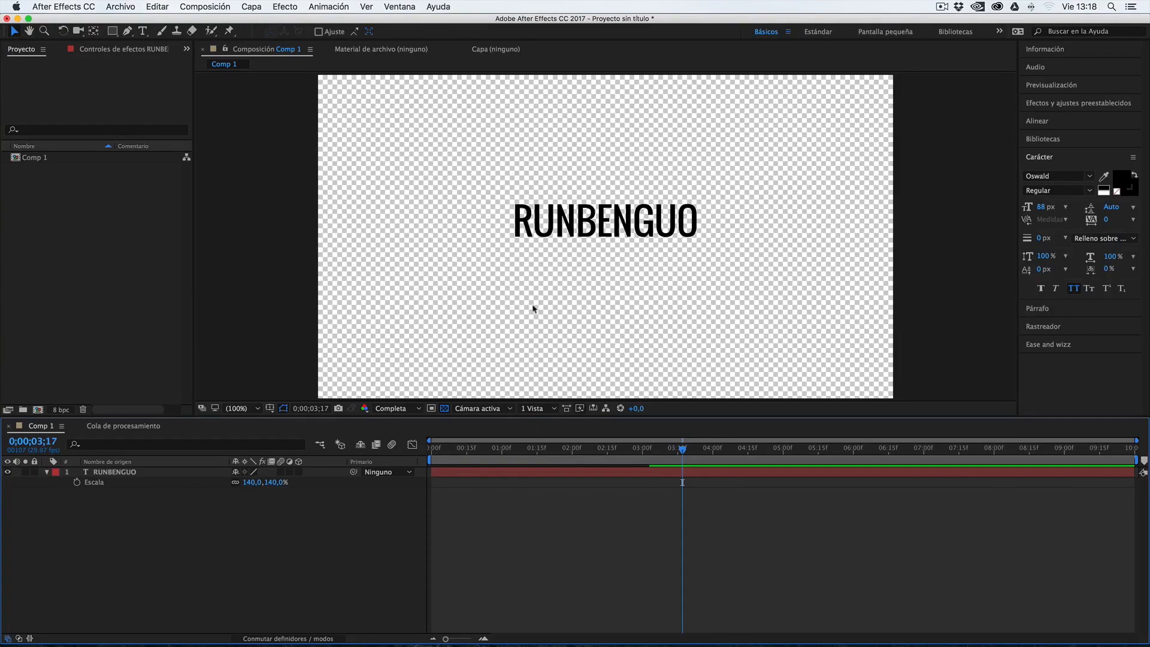
Move the current time to 0;00;03;09 and activate the Pen tool with the RUNBENGUO text layer selected.
left_click(46, 472)
left_click(444, 449)
left_click_drag(453, 455, 664, 433)
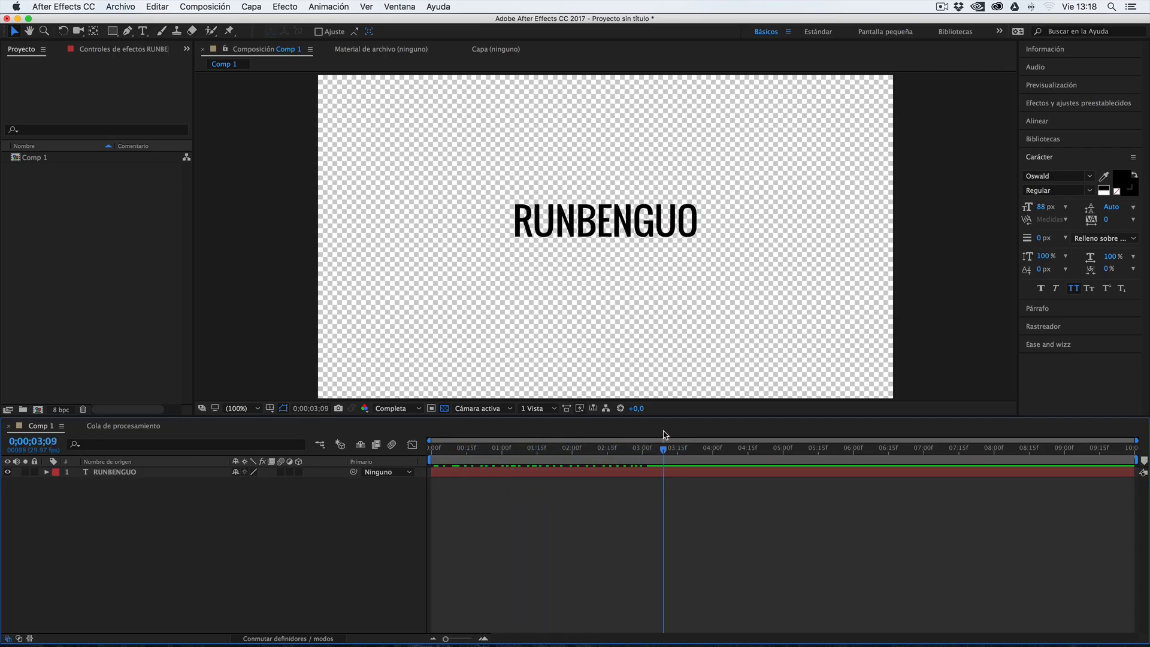
left_click(110, 473)
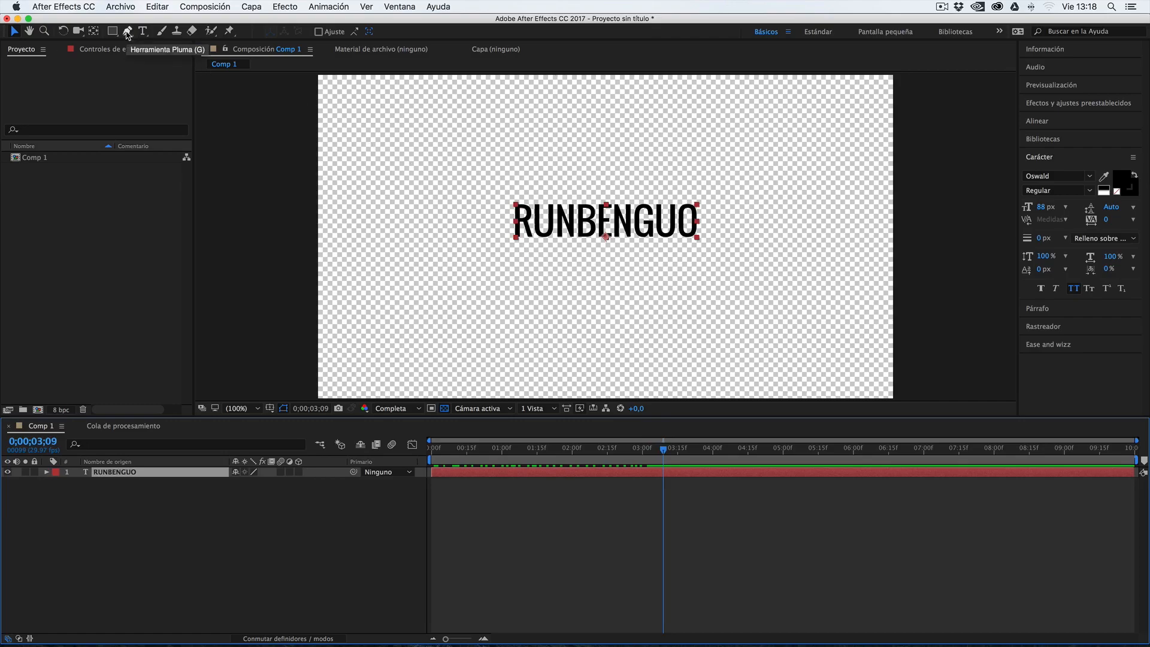
key("g")
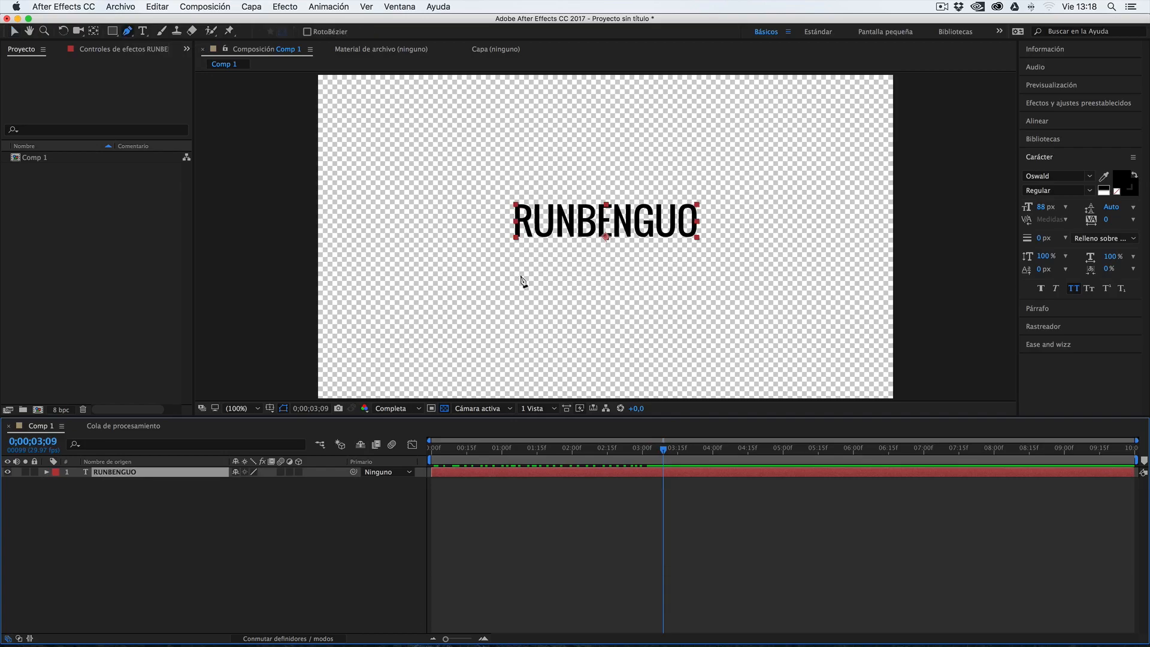
left_click(119, 483)
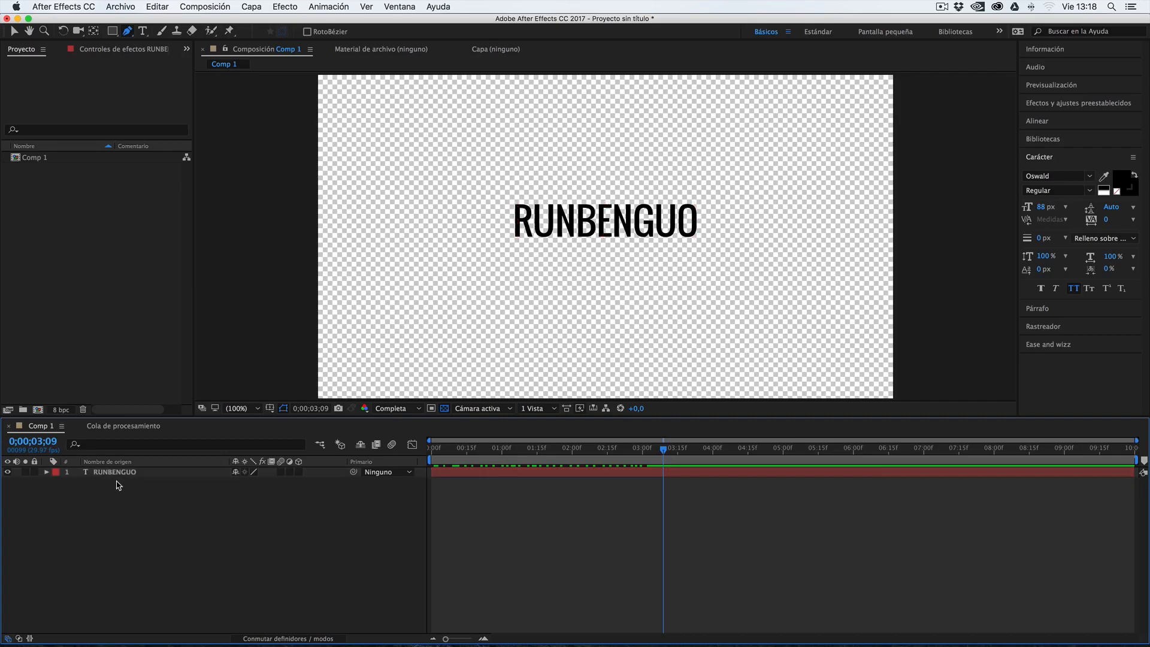
left_click(117, 474)
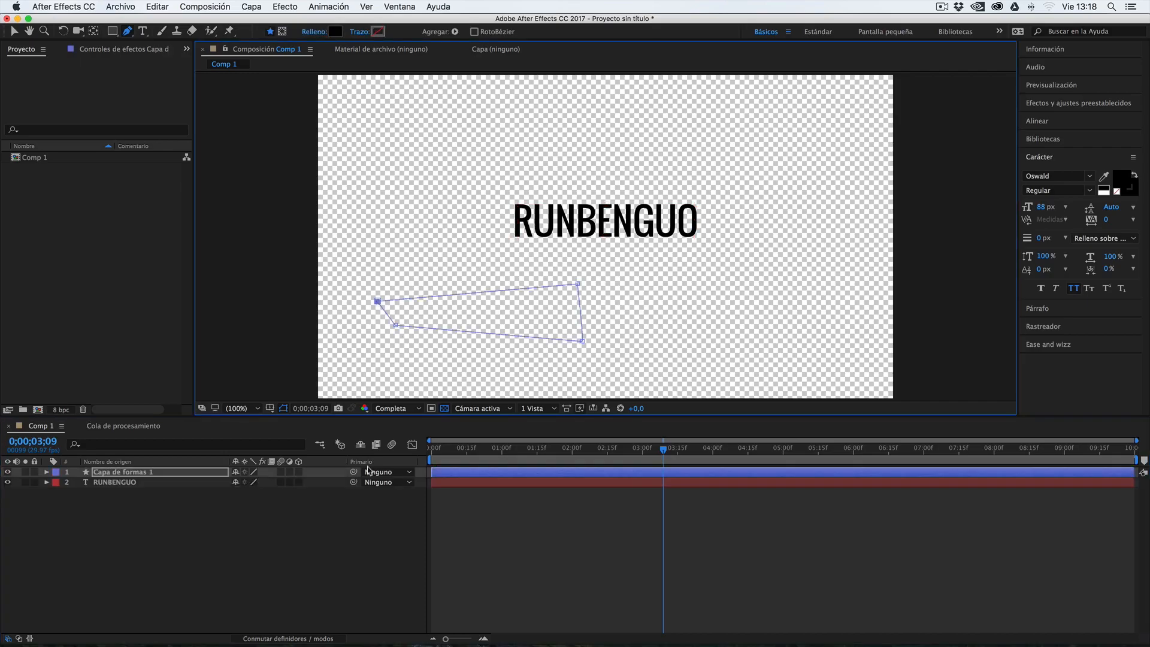
left_click(378, 301)
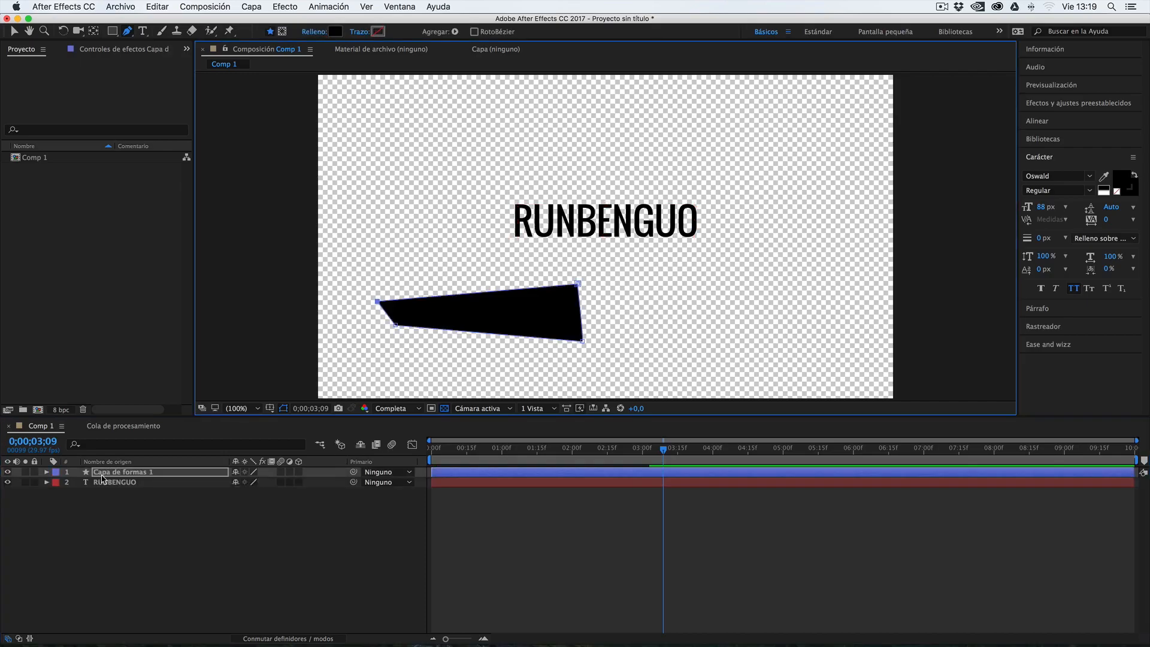
key("super+z")
key("super+z")
key("super+z")
key("super+z")
key("super+z")
key("super+z")
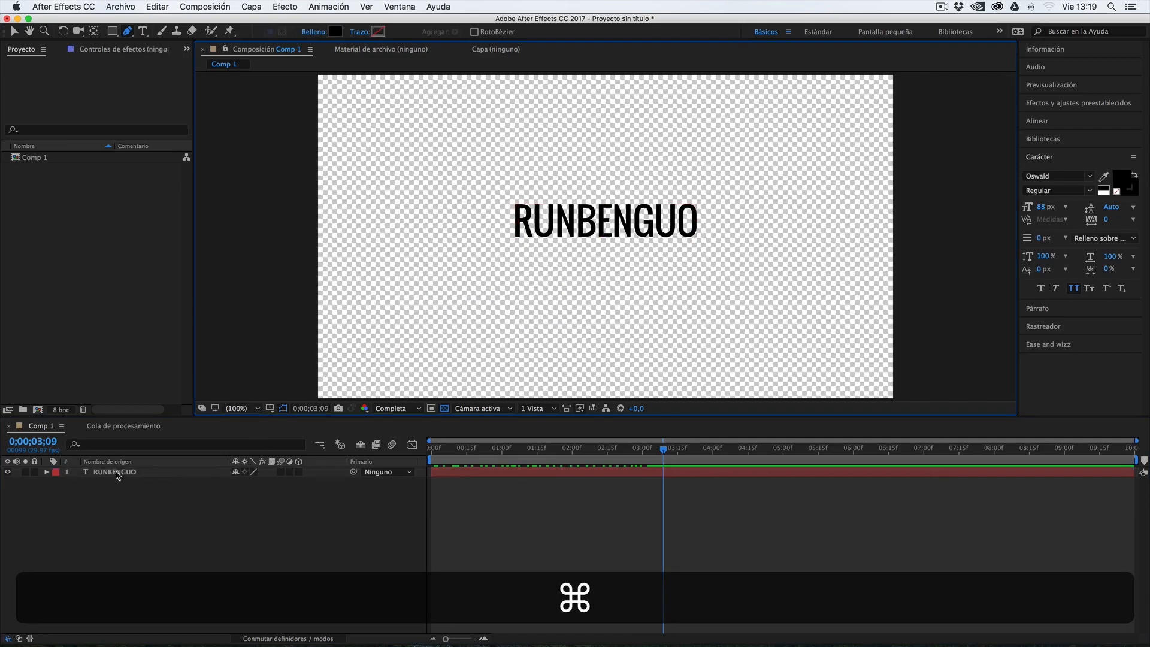
Select the RUNBENGUO text layer as the target for a Pen tool mask.
left_click(110, 473)
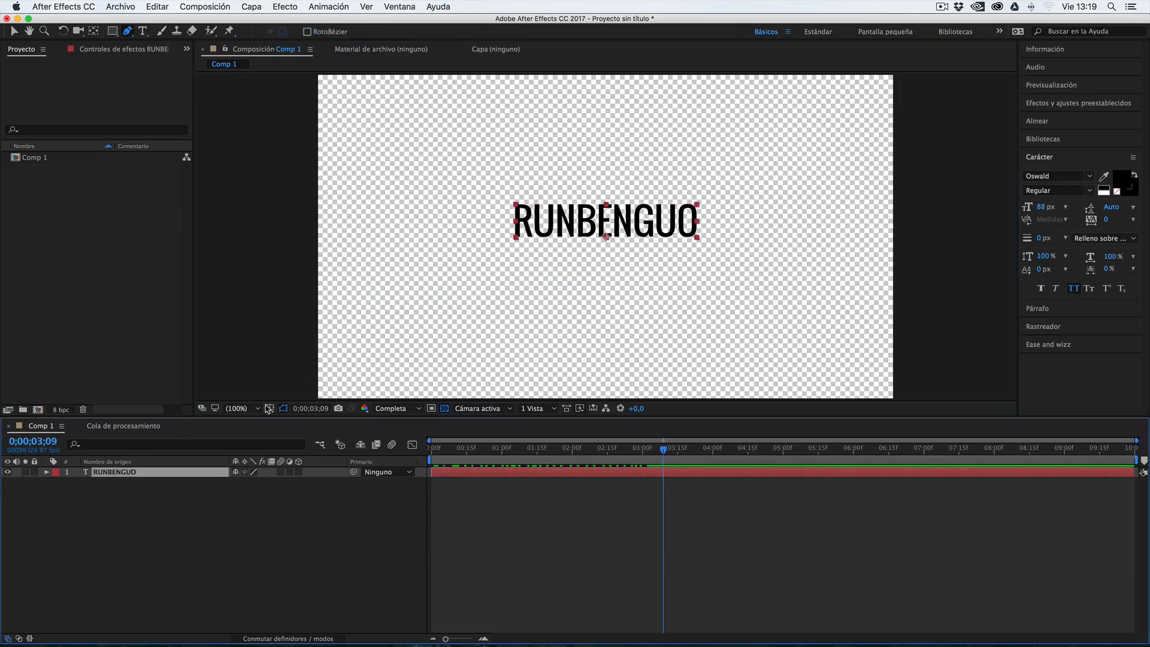
scroll(422, 336, "down", 2)
scroll(423, 335, "down", 1)
scroll(499, 308, "up", 1)
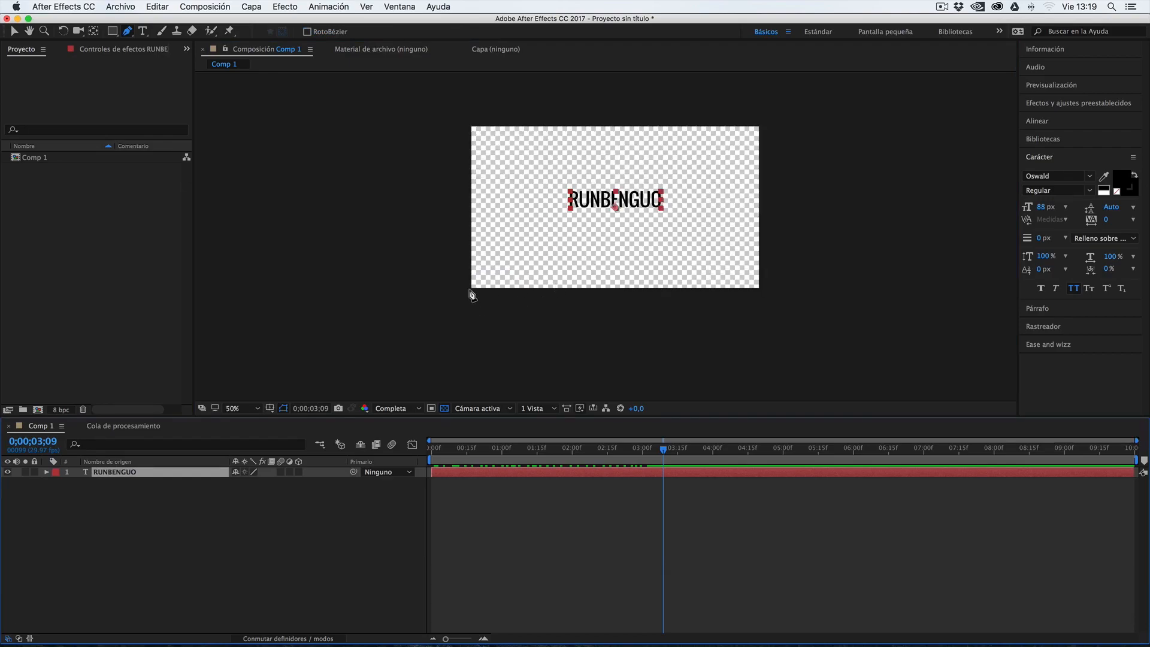
left_click(429, 270)
left_click(428, 270)
left_click_drag(492, 278, 531, 270)
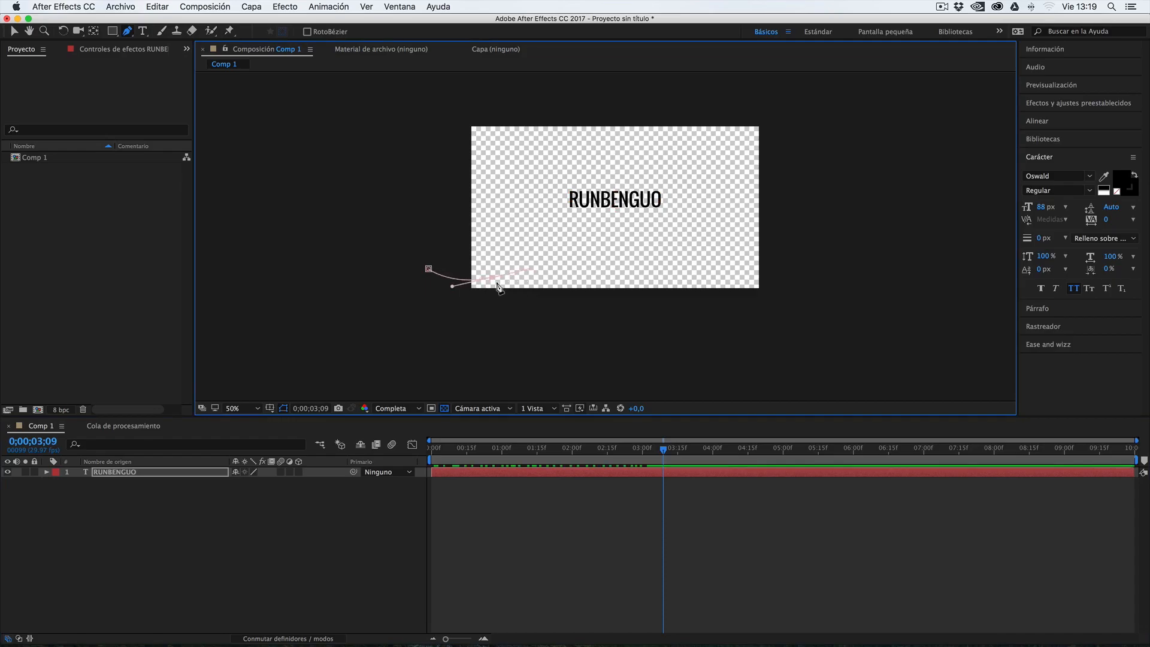
key("super+z")
key("super+z")
left_click(461, 272)
left_click(549, 262)
left_click(579, 284)
left_click(654, 245)
key("super+z")
key("super+z")
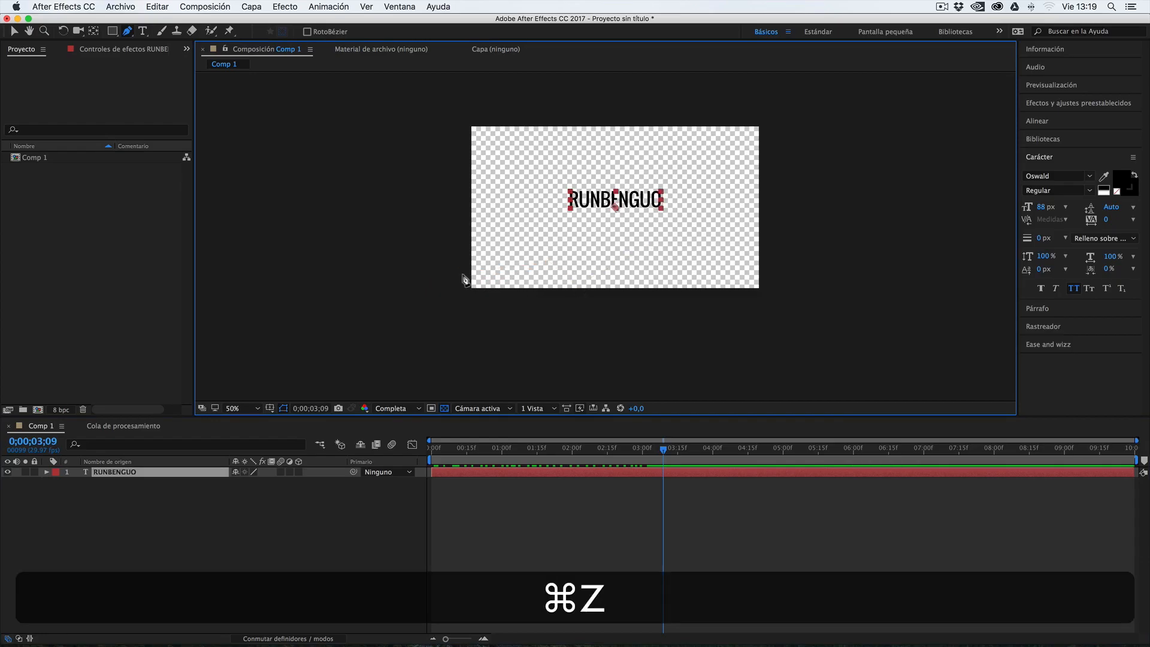
Draw an open, S-curved mask path on the text layer, starting outside the canvas near its lower-left corner and ending below the text's left side.
left_click(422, 269)
left_click(500, 275)
left_click_drag(513, 278, 542, 257)
left_click_drag(525, 216, 596, 233)
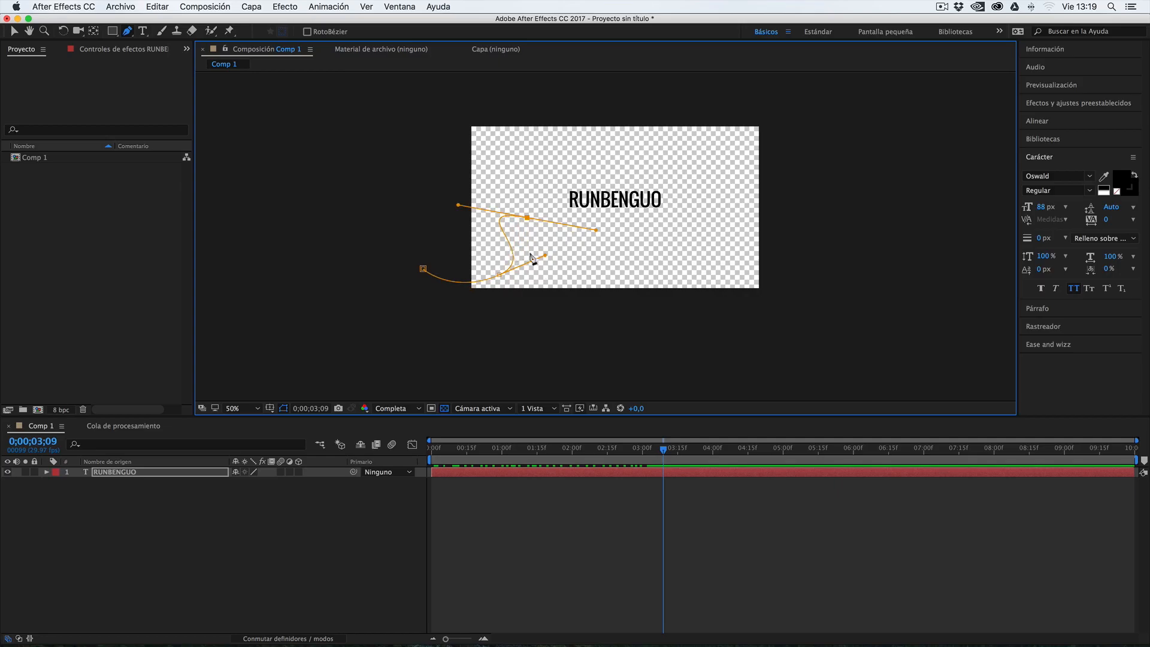
Adjust the direction handle at the mask path's end and convert its off-canvas starting point into a smooth point.
scroll(511, 247, "up", 2)
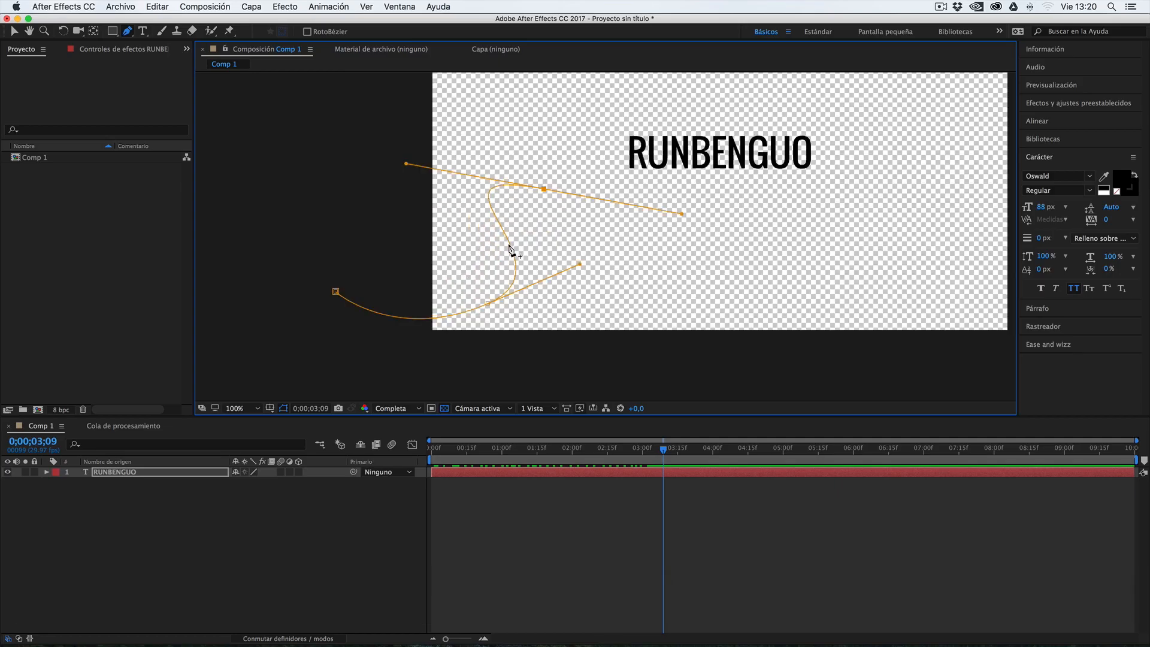
key("super")
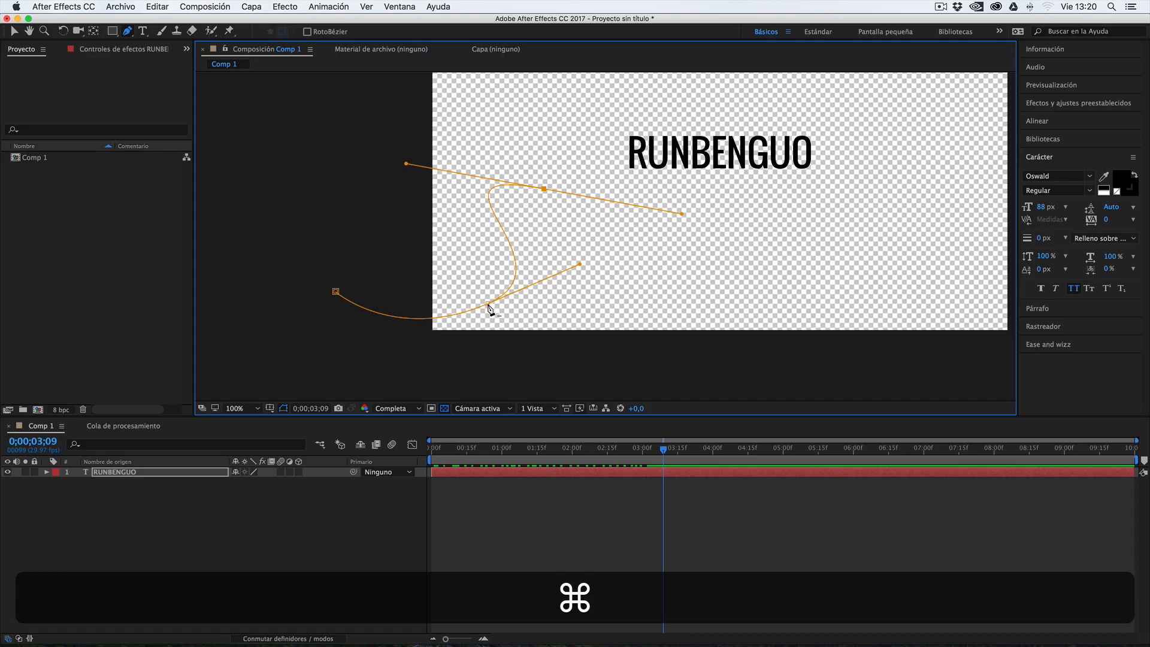
key("ctrl")
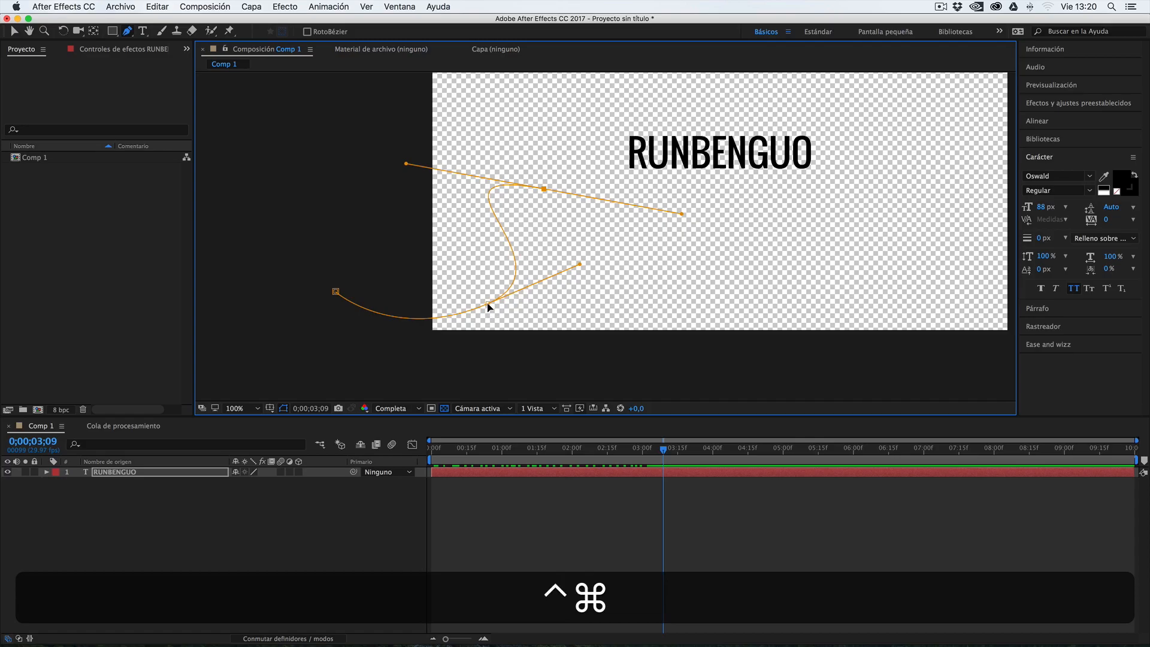
key("alt")
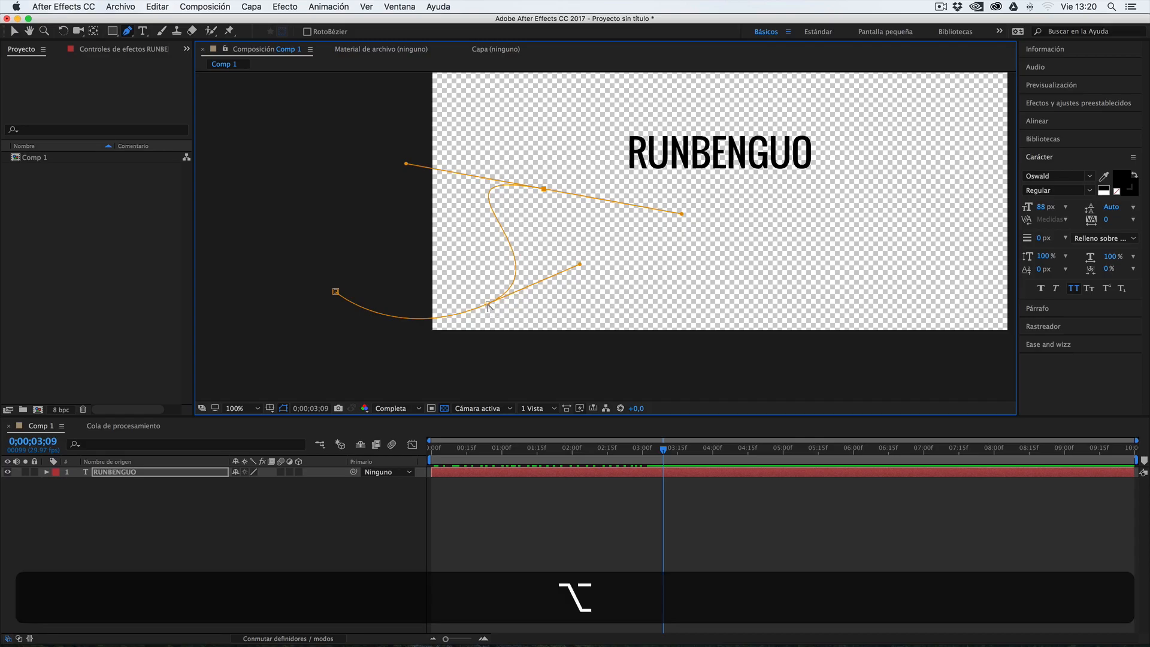
left_click_drag(128, 31, 169, 32)
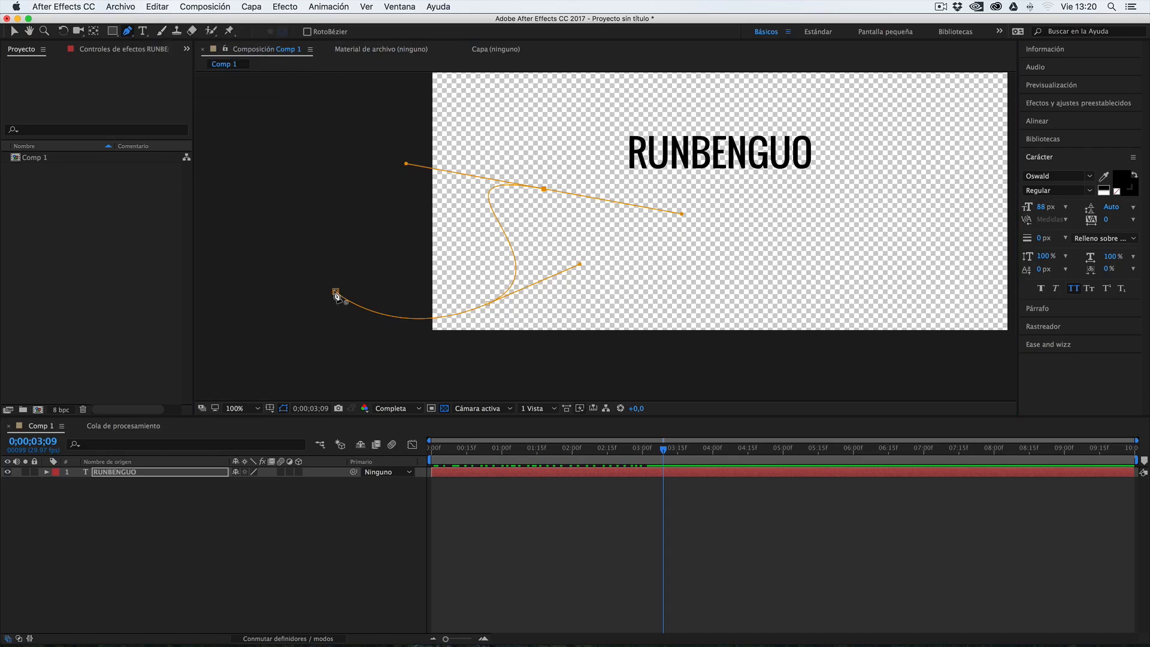
left_click_drag(683, 216, 653, 169)
key("alt")
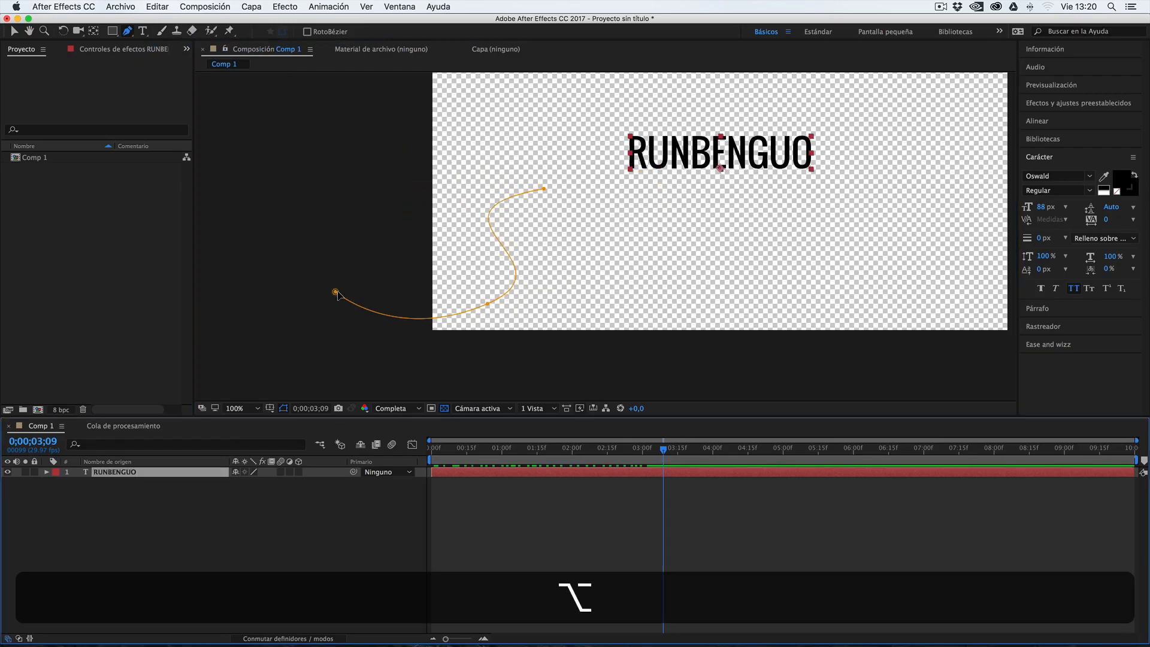
left_click_drag(335, 294, 318, 322)
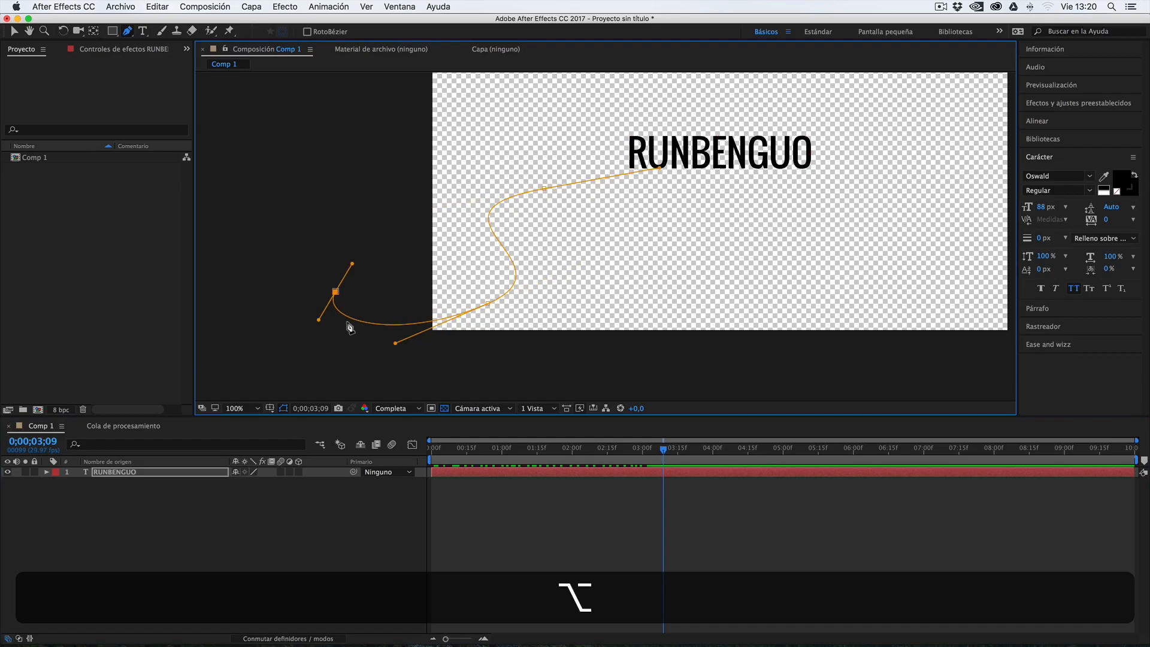
Set Trazado in the RUNBENGUO layer's text path options to Máscara 1.
left_click(105, 473)
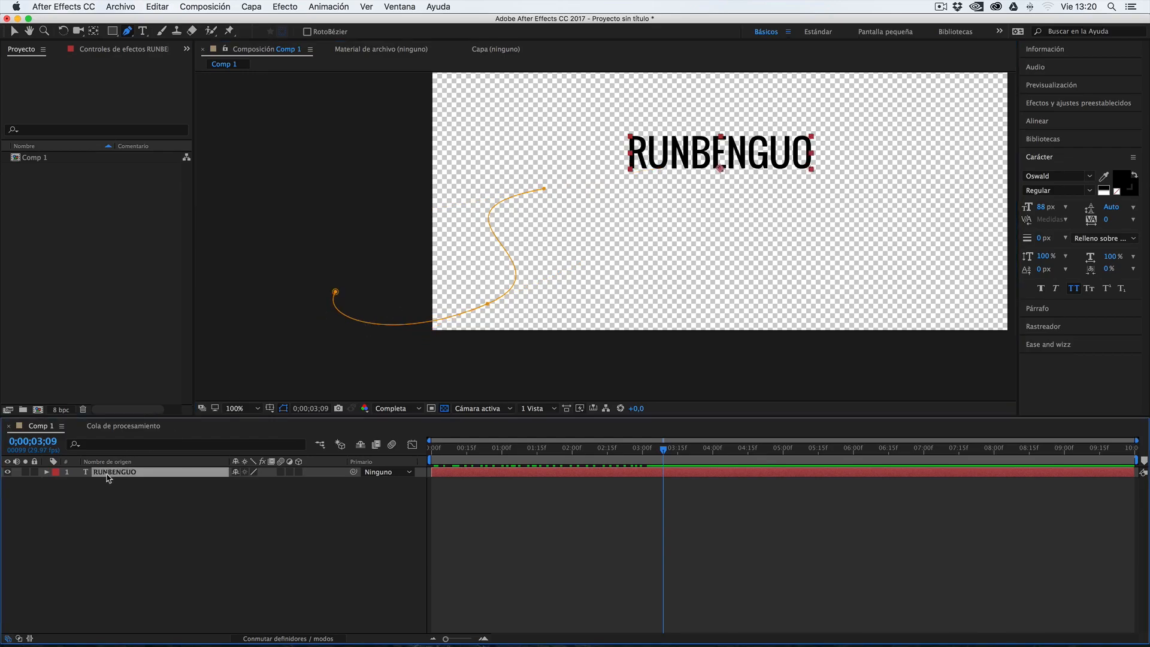
left_click(48, 472)
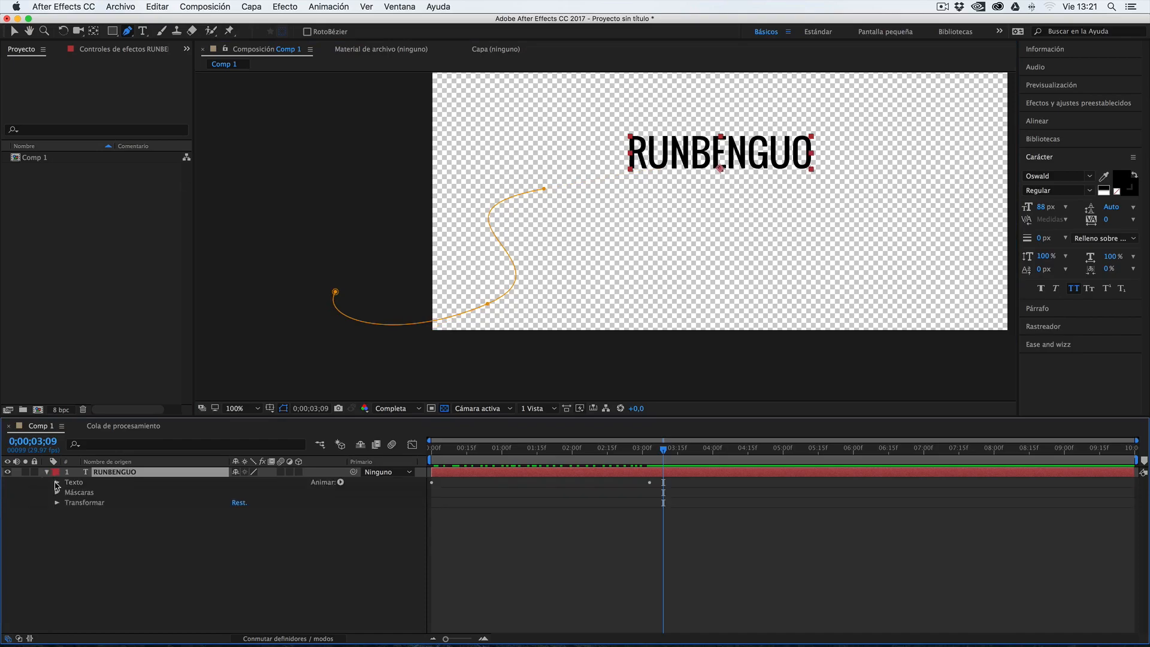
left_click(57, 483)
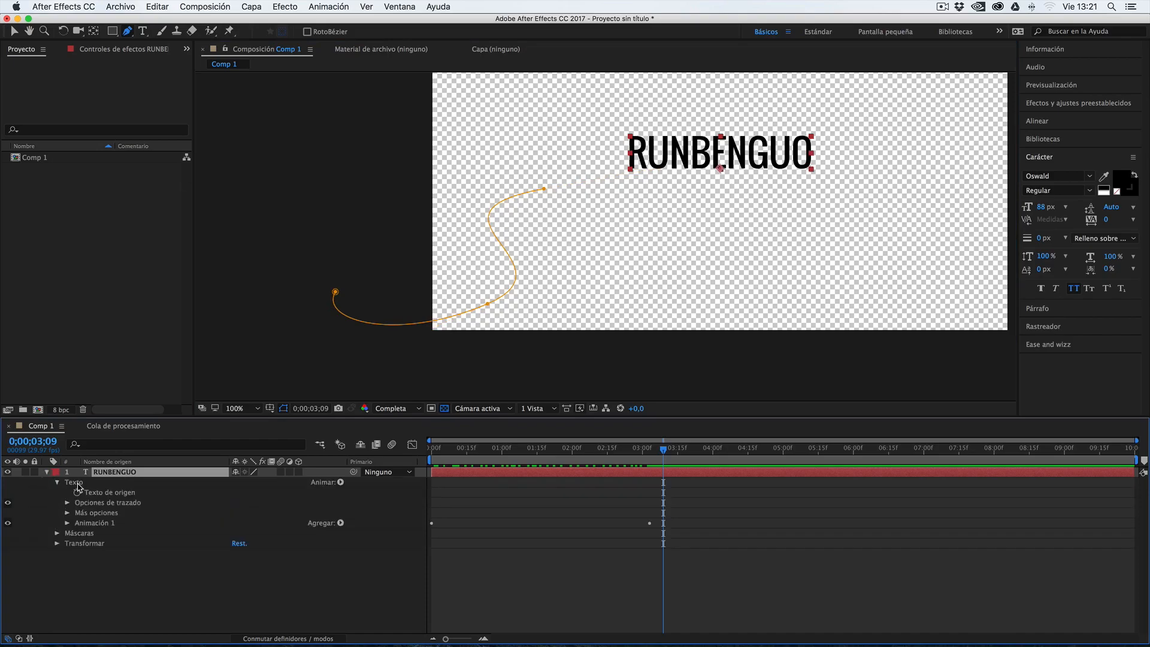
left_click(124, 505)
left_click(67, 506)
left_click(107, 516)
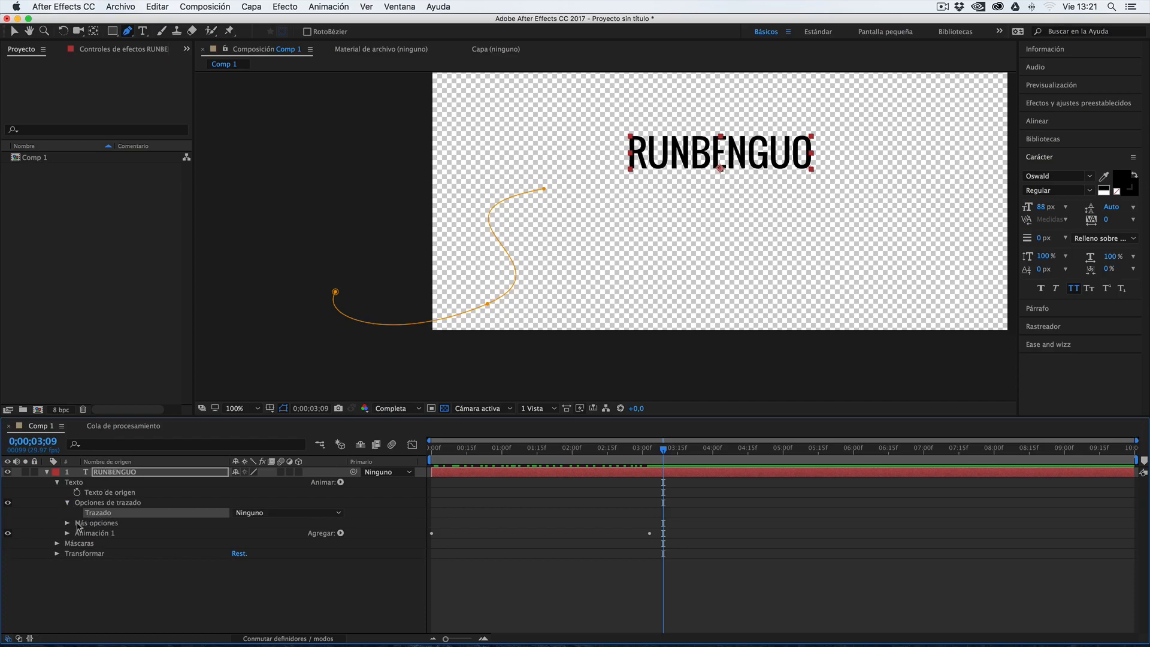
left_click(69, 544)
left_click(57, 543)
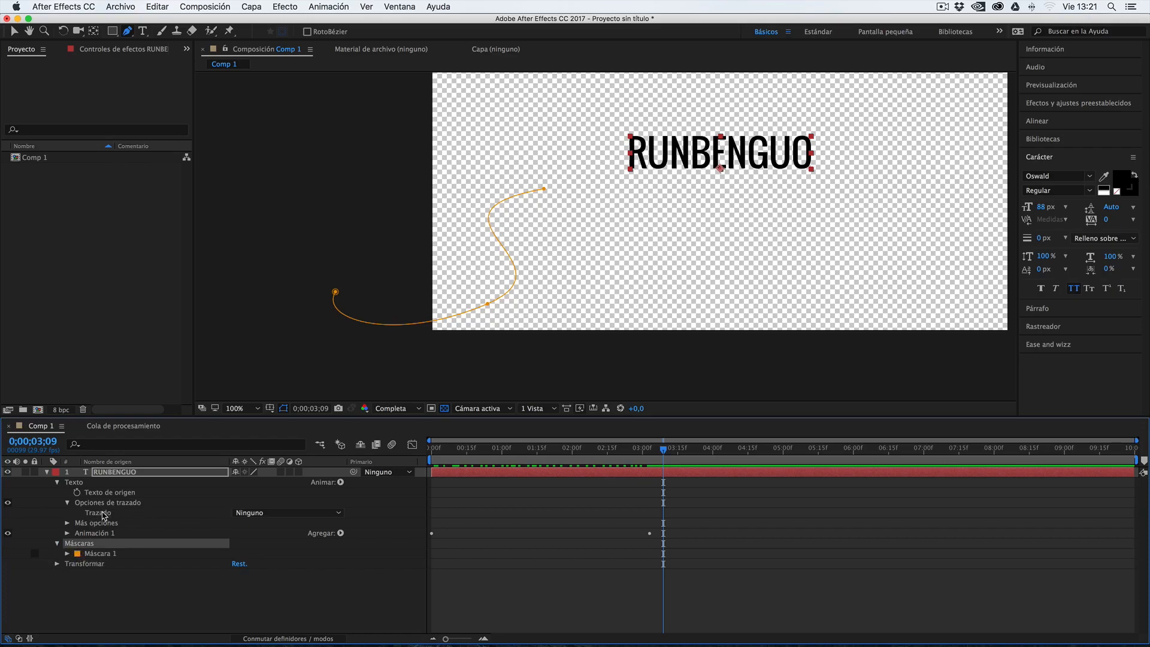
left_click(239, 514)
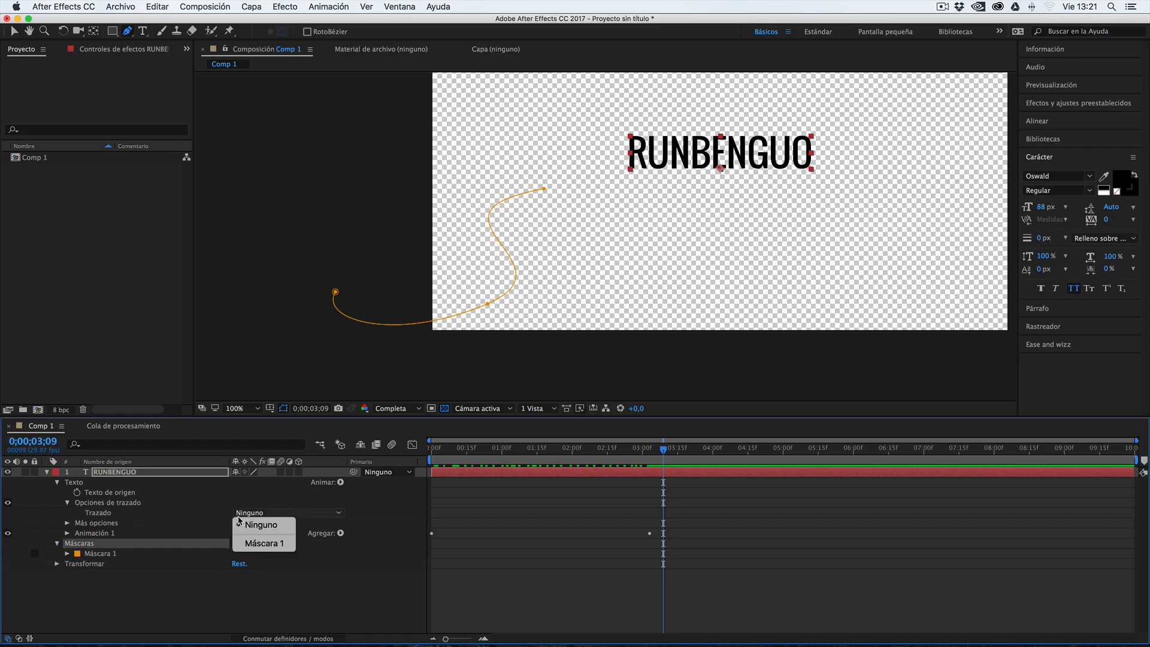
left_click(264, 544)
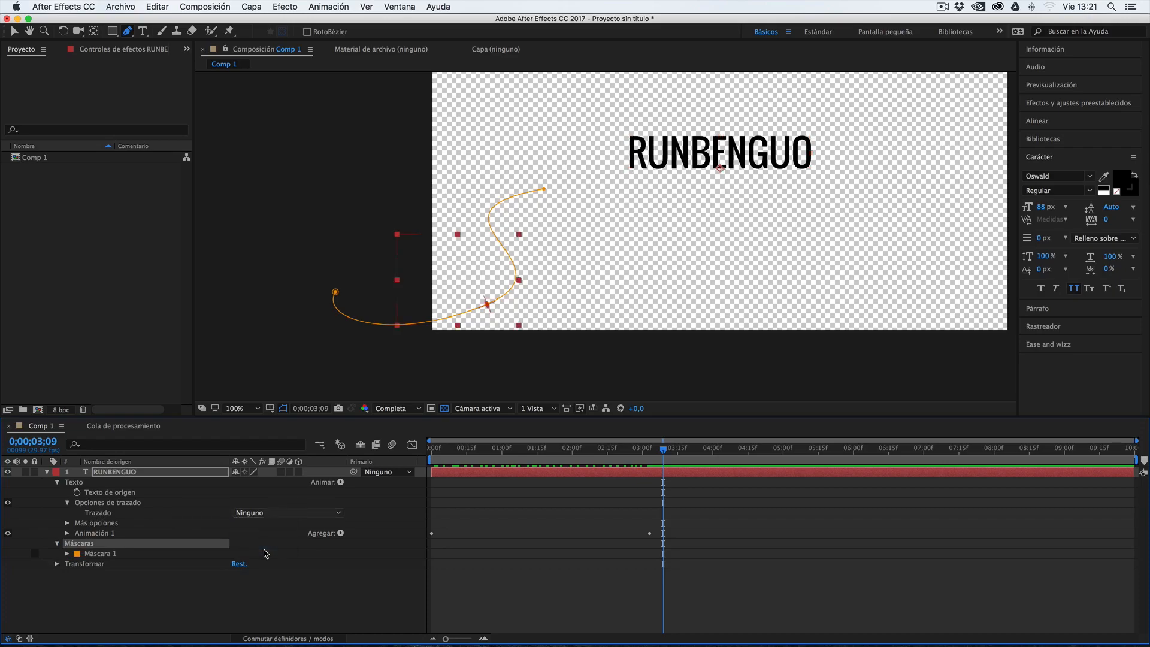
Move the current time to 0;00;02;18 and set Primer margen to 685,0 to test the text along the path.
left_click(550, 449)
left_click_drag(550, 450, 614, 462)
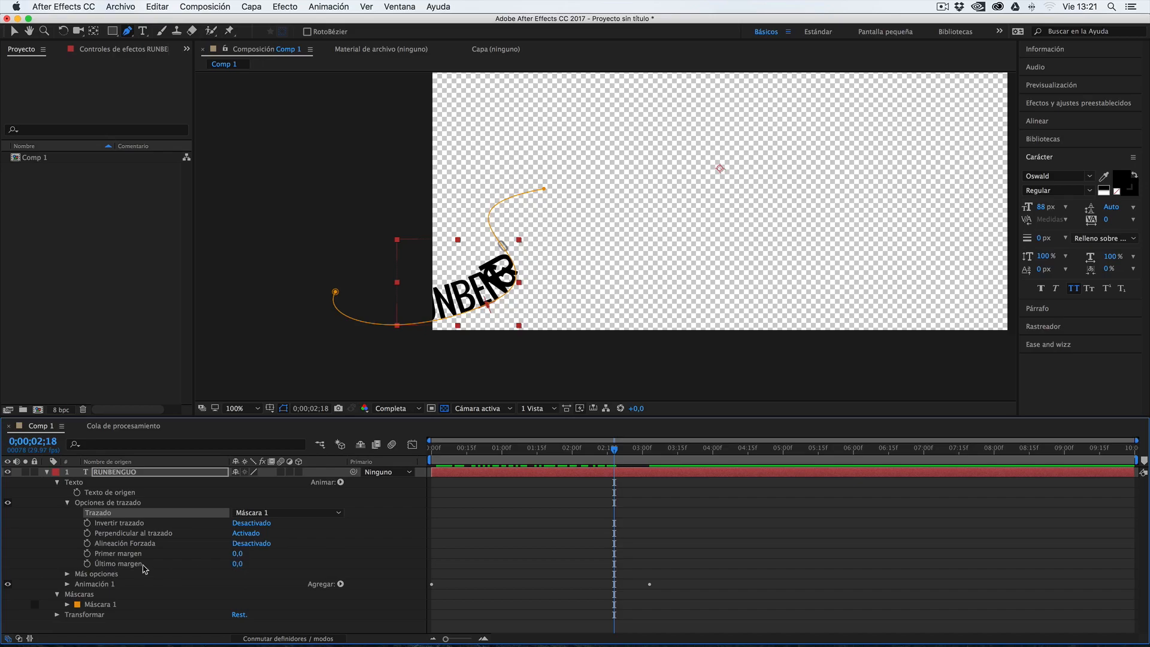
left_click_drag(238, 553, 663, 542)
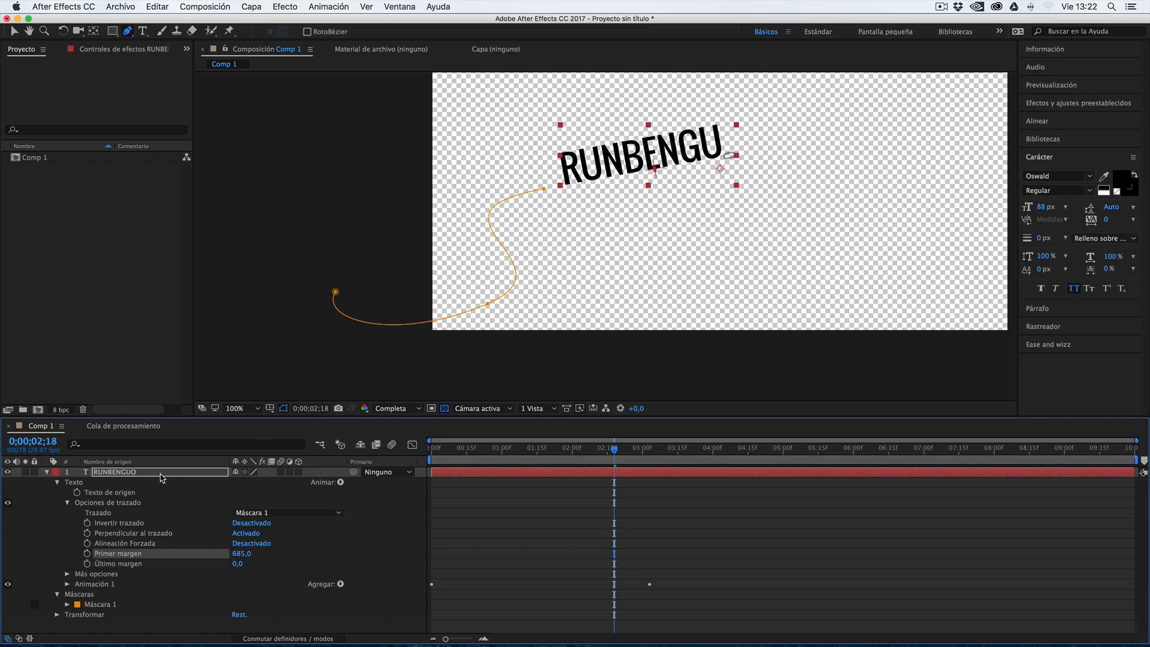
Reshape the end point of Máscara 1 with longer, horizontal direction handles so the path finishes level.
left_click(103, 605)
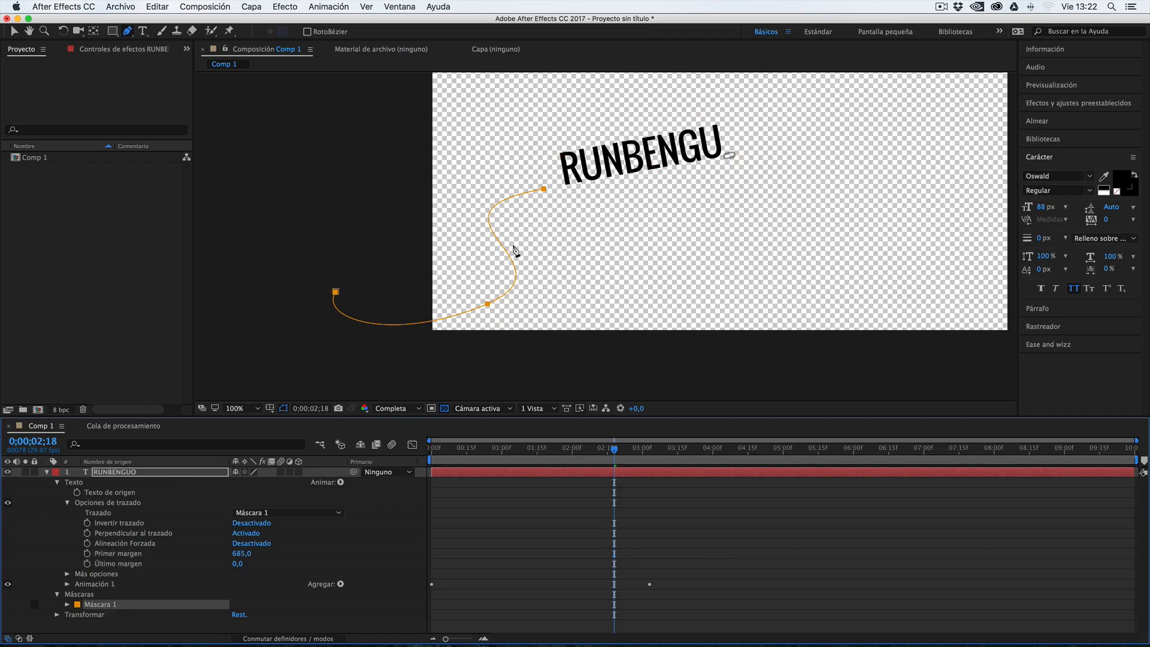
left_click(545, 189)
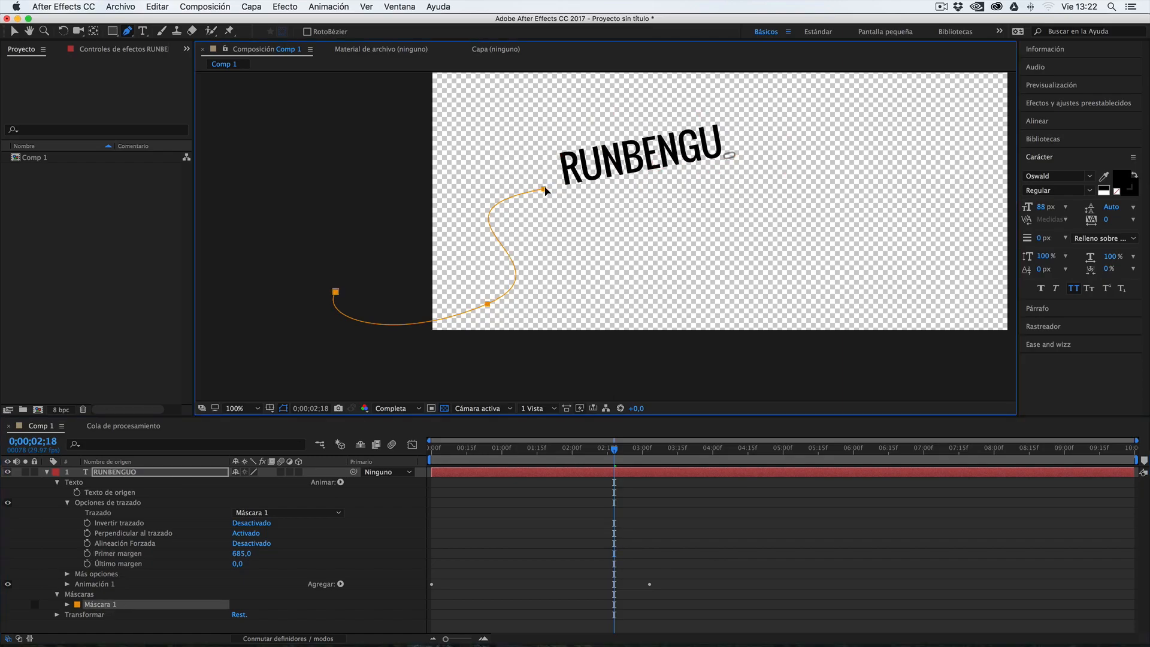
key("alt")
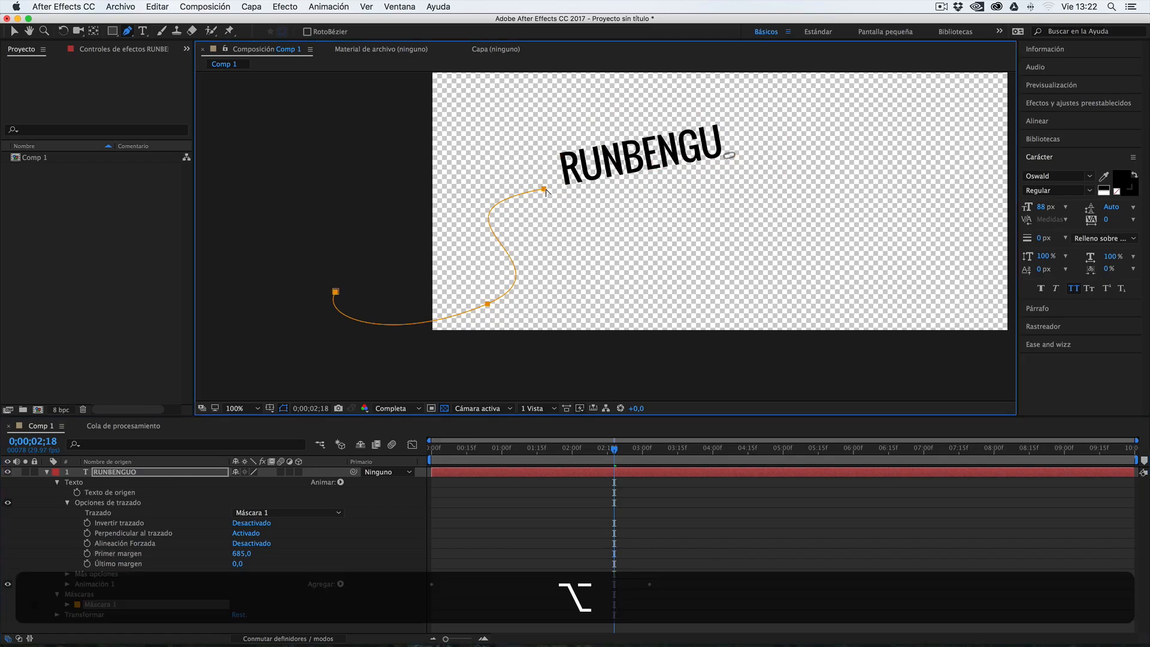
left_click_drag(544, 190, 592, 191)
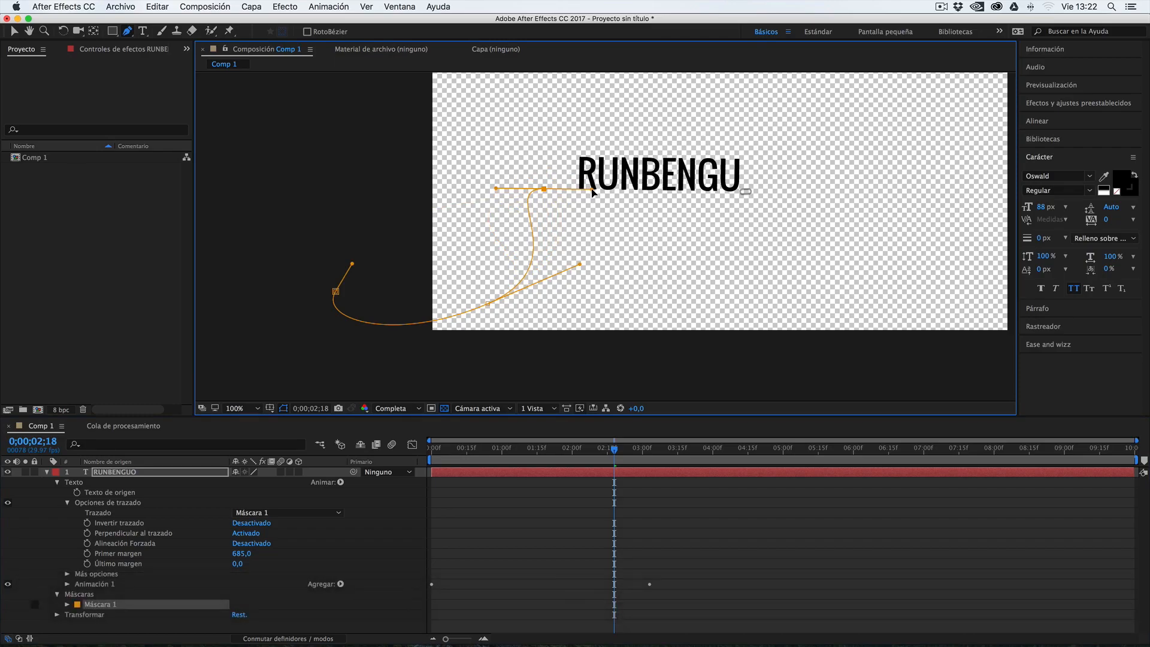
key("shift")
left_click_drag(592, 192, 624, 189)
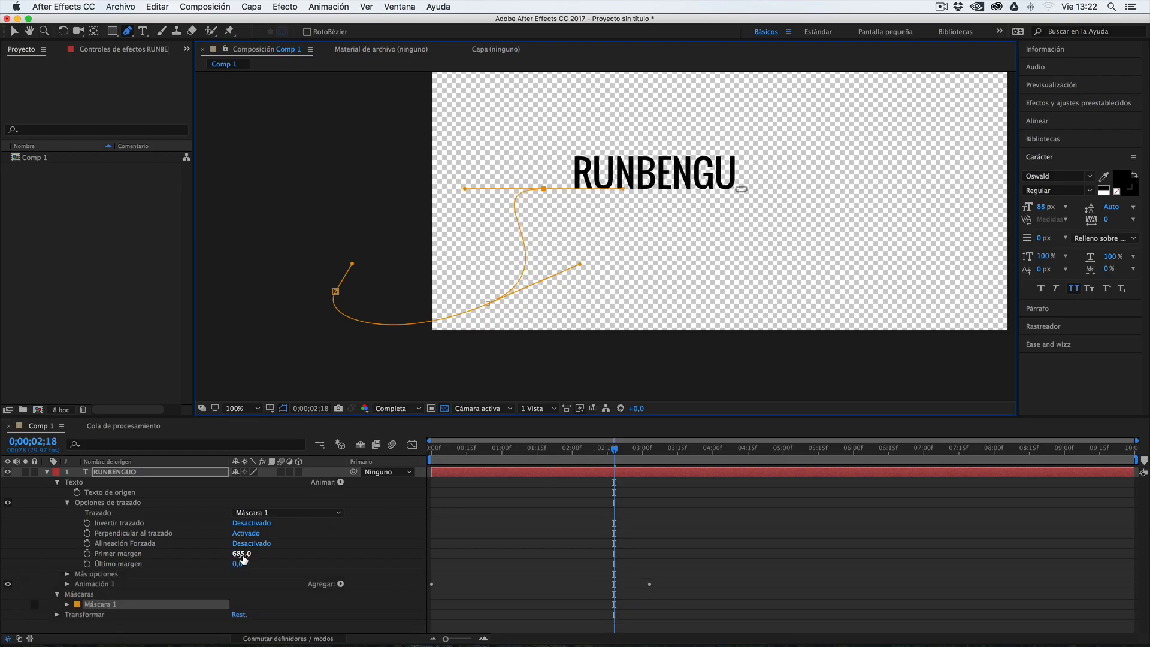
Set Primer margen to -316,0 and move the current time to 0;00;01;00.
left_click_drag(247, 556, 115, 544)
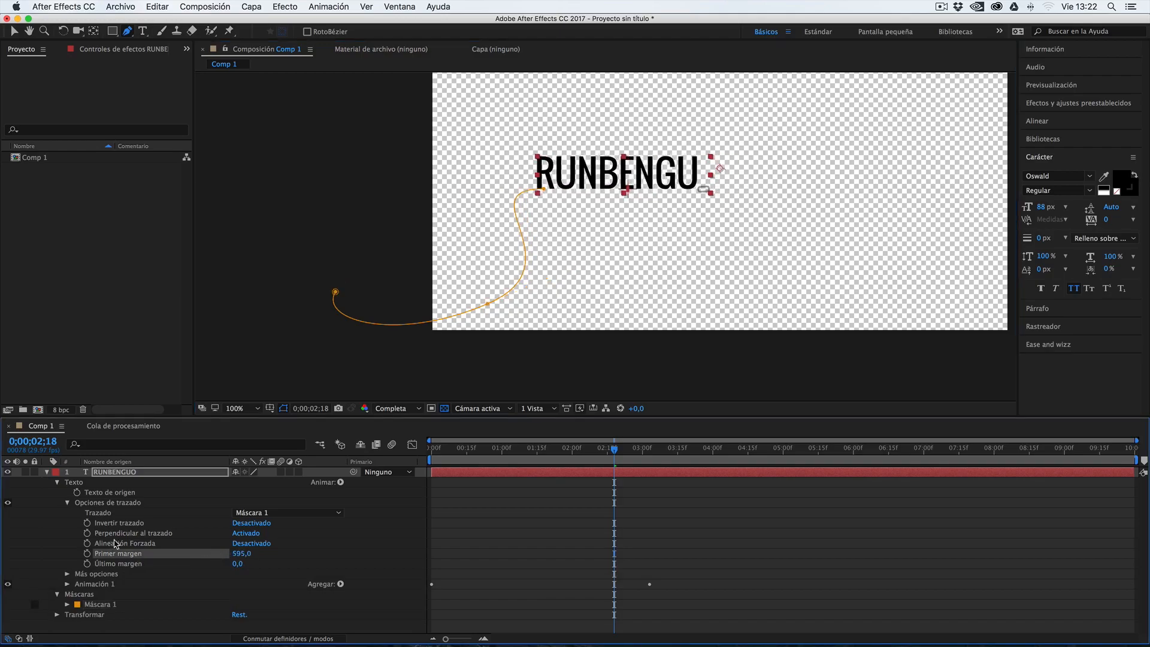
left_click_drag(248, 558, 9, 599)
left_click_drag(474, 449, 502, 448)
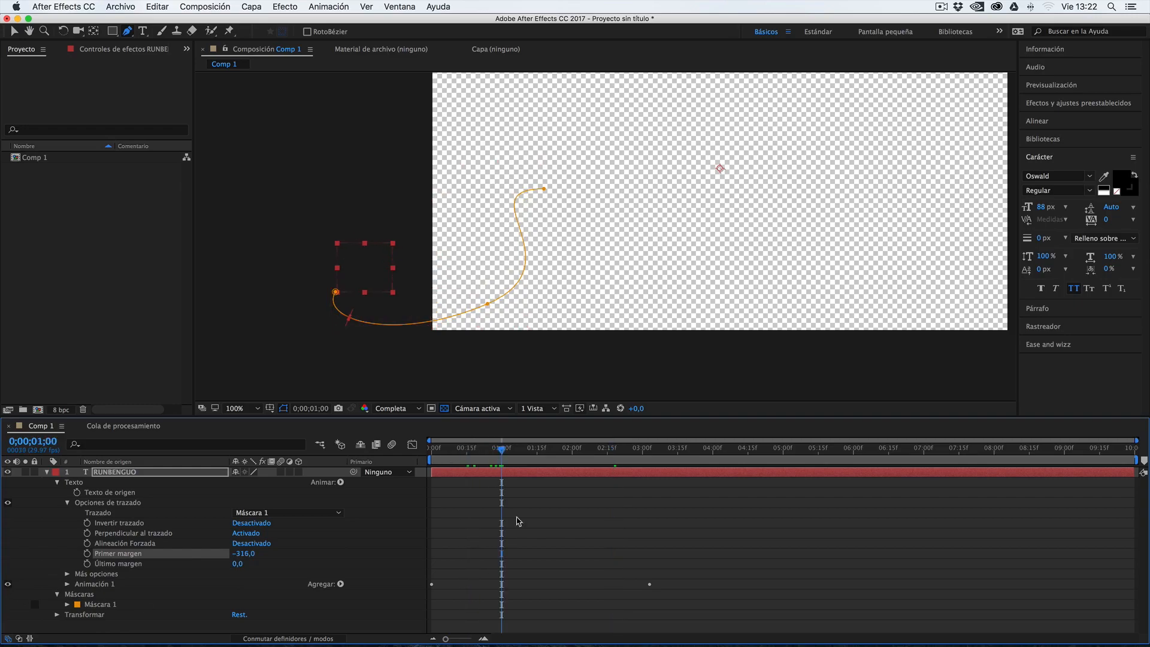
Keyframe Primer margen at -316,0 on 0;00;01;00 and at 703,0 on 0;00;03;00.
left_click(87, 553)
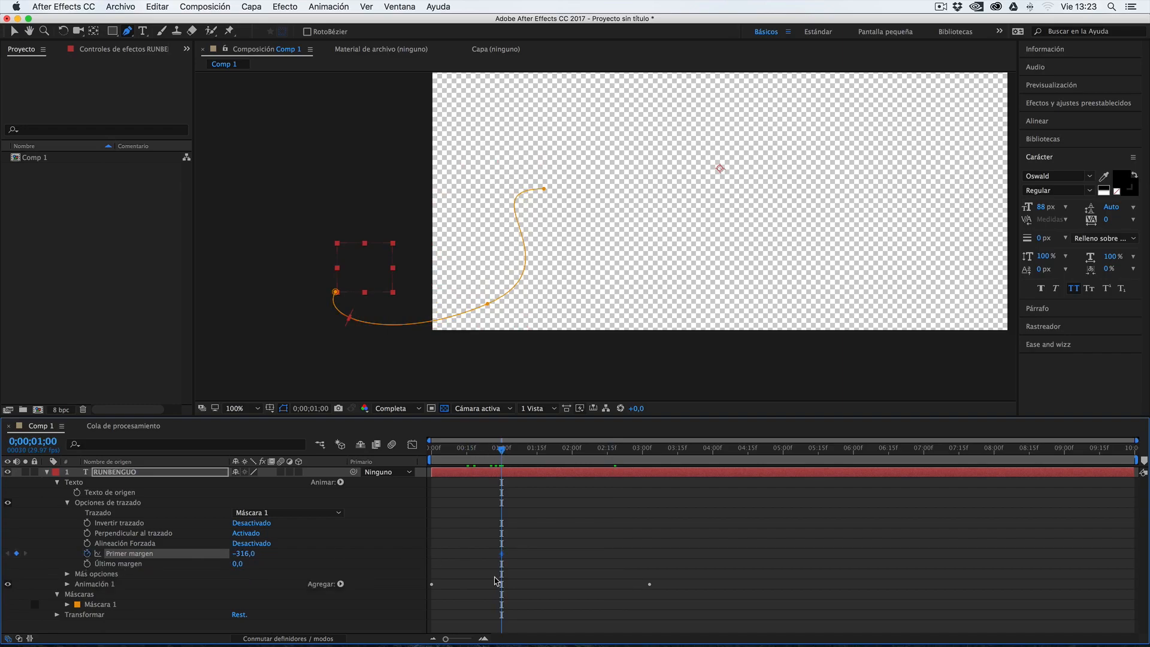
mouse_move(503, 554)
left_click(288, 538)
left_click_drag(501, 451, 643, 449)
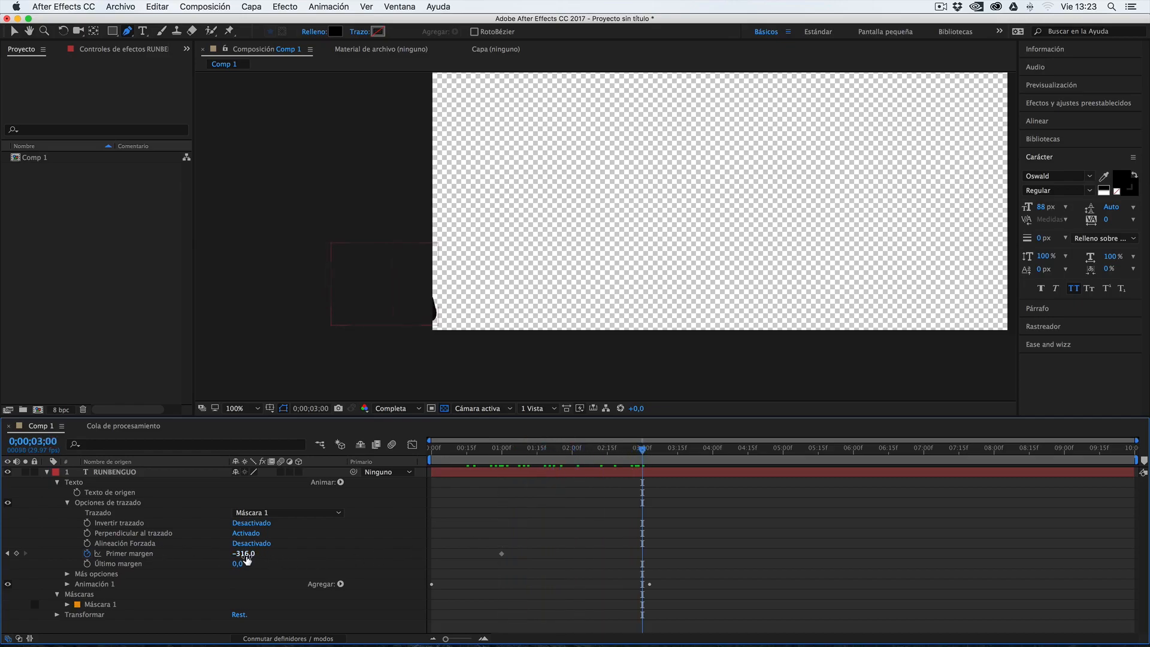
left_click_drag(246, 555, 842, 544)
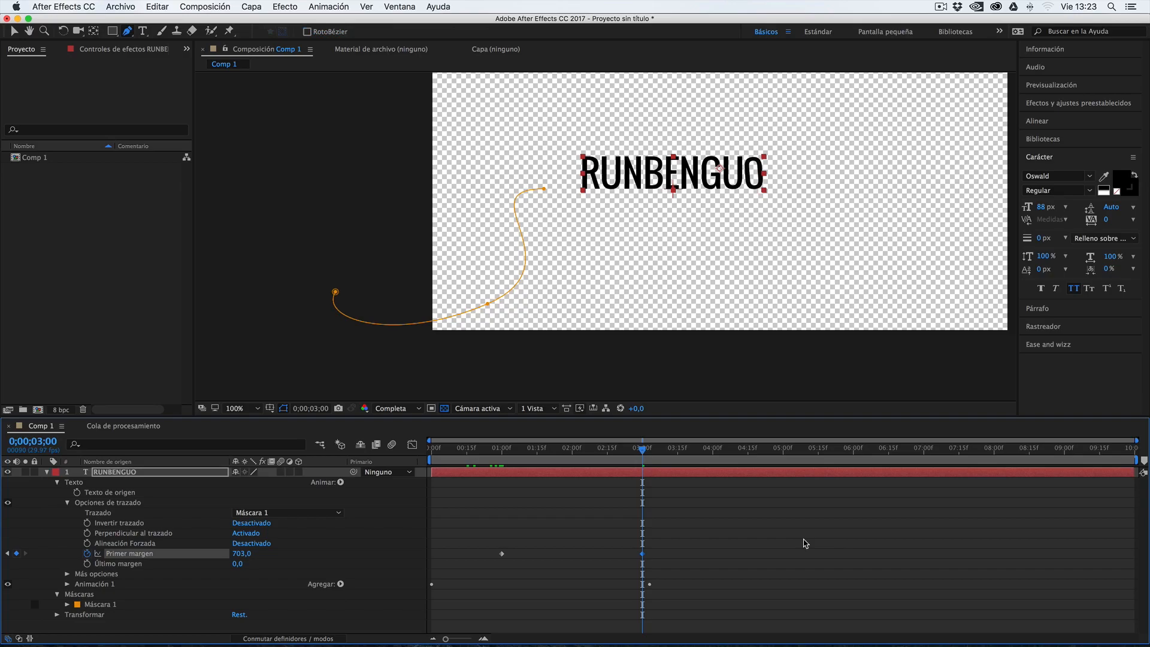
Check the text's motion near the end of the path and move both Primer margen keyframes earlier, with the last one at 0;00;02;19.
left_click_drag(552, 451, 631, 470)
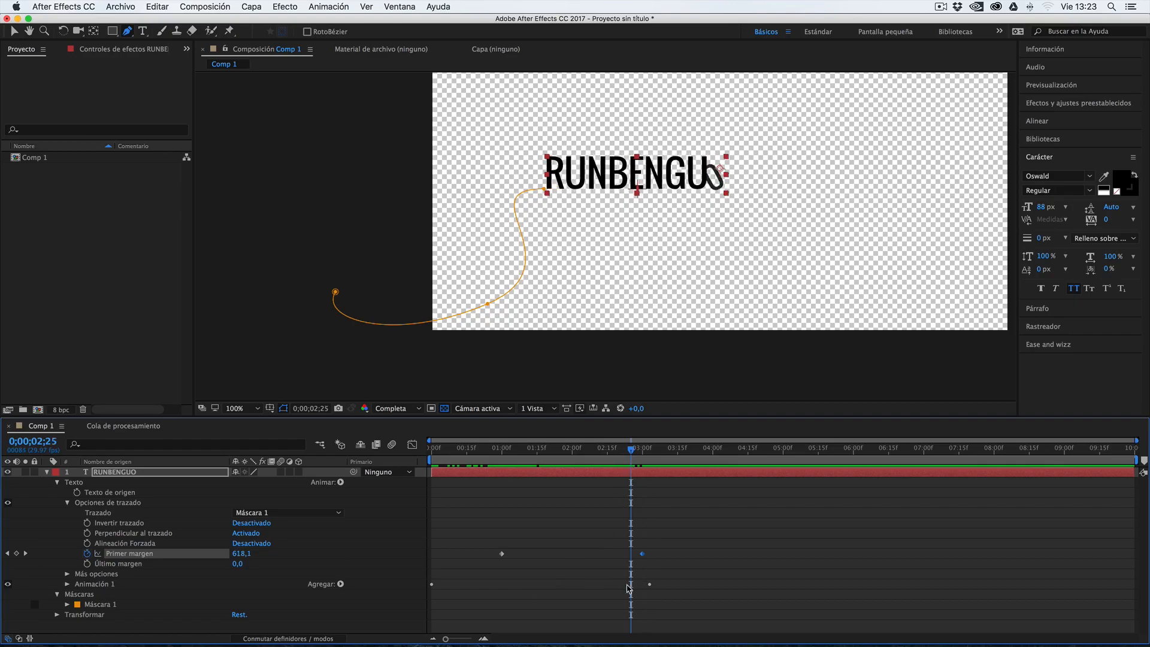
left_click_drag(483, 538, 617, 563)
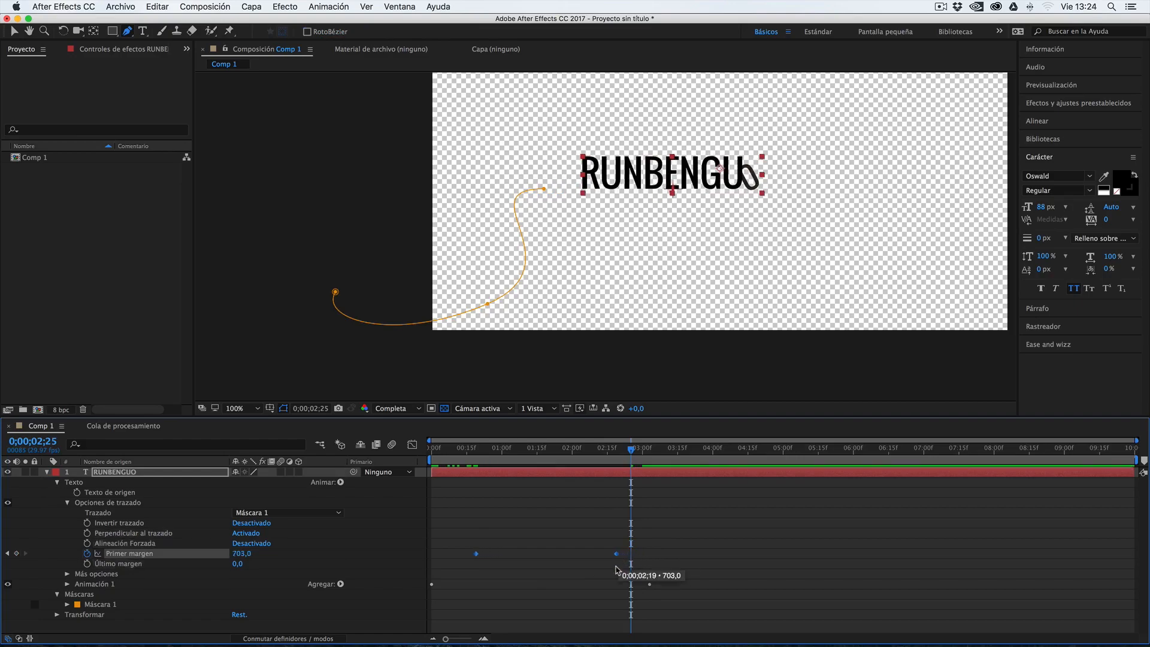
left_click(679, 582)
Show only the keyframed properties of the RUNBENGUO layer and delay both Inicio keyframes so the first falls near 01:15f.
left_click(88, 584)
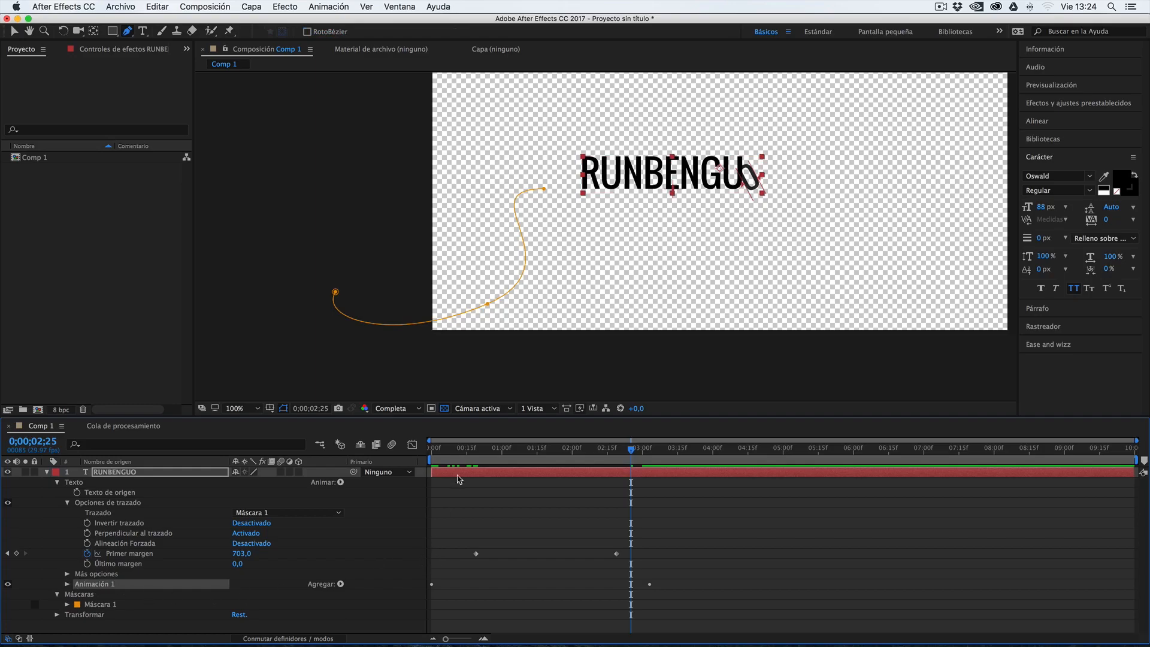
key("u")
left_click_drag(674, 509, 534, 516)
left_click_drag(469, 450, 666, 472)
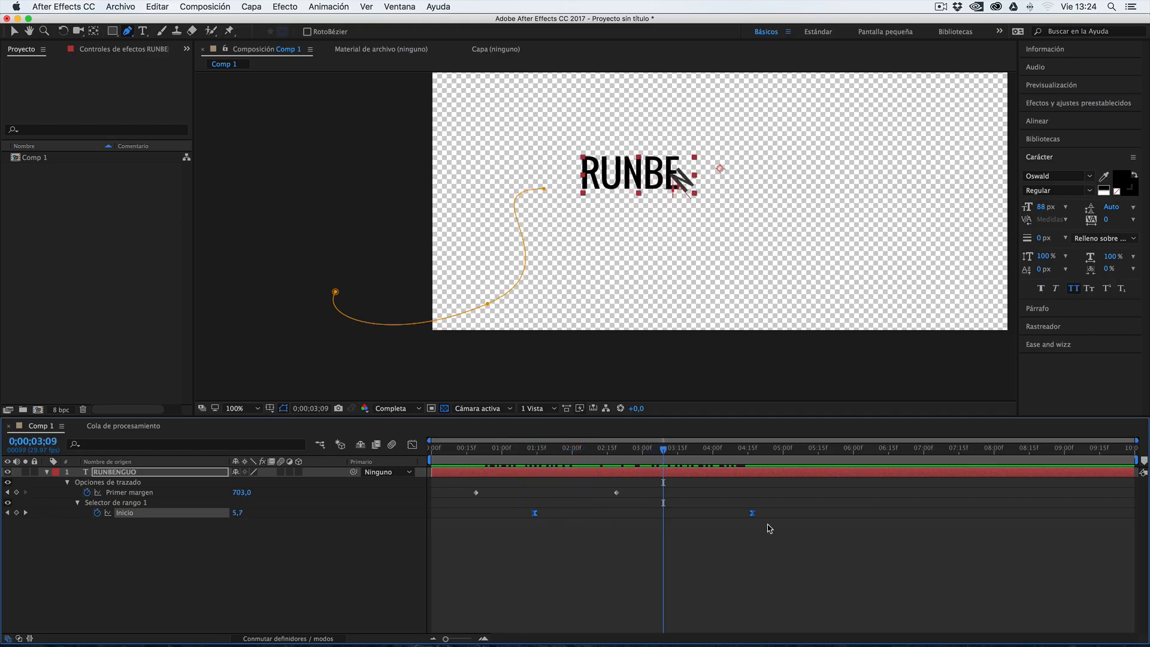
Bring the two Inicio keyframes closer together and move them earlier, aligning the first with the first Primer margen keyframe.
left_click_drag(754, 514, 505, 514)
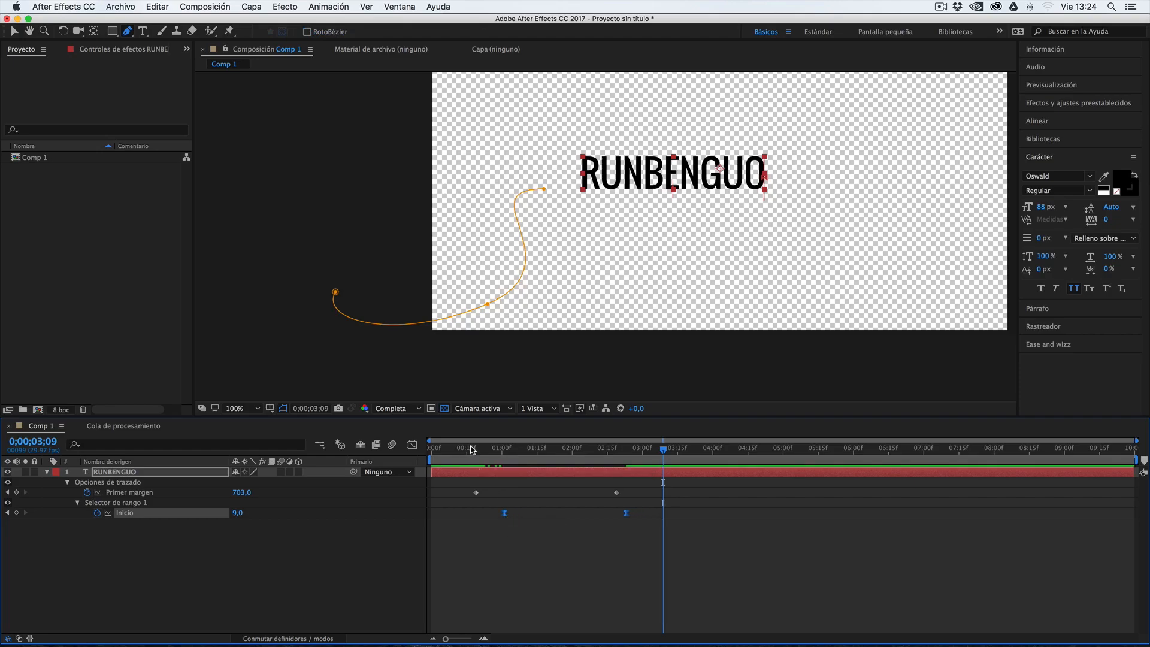
left_click(480, 450)
left_click_drag(481, 451, 530, 455)
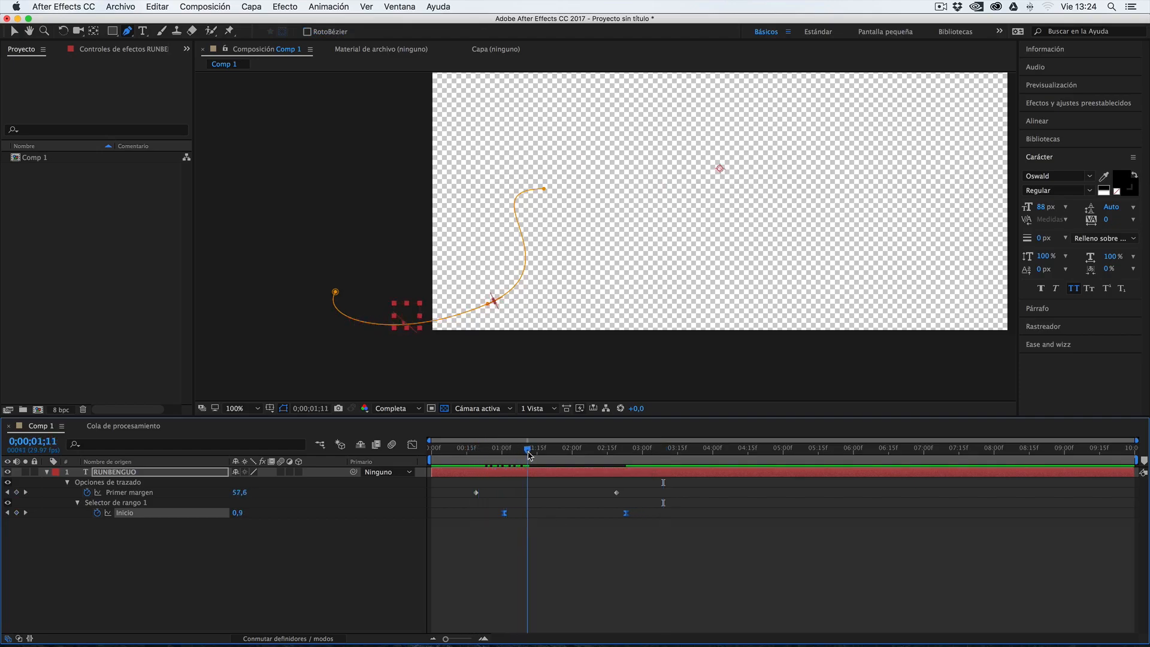
left_click_drag(627, 516, 600, 526)
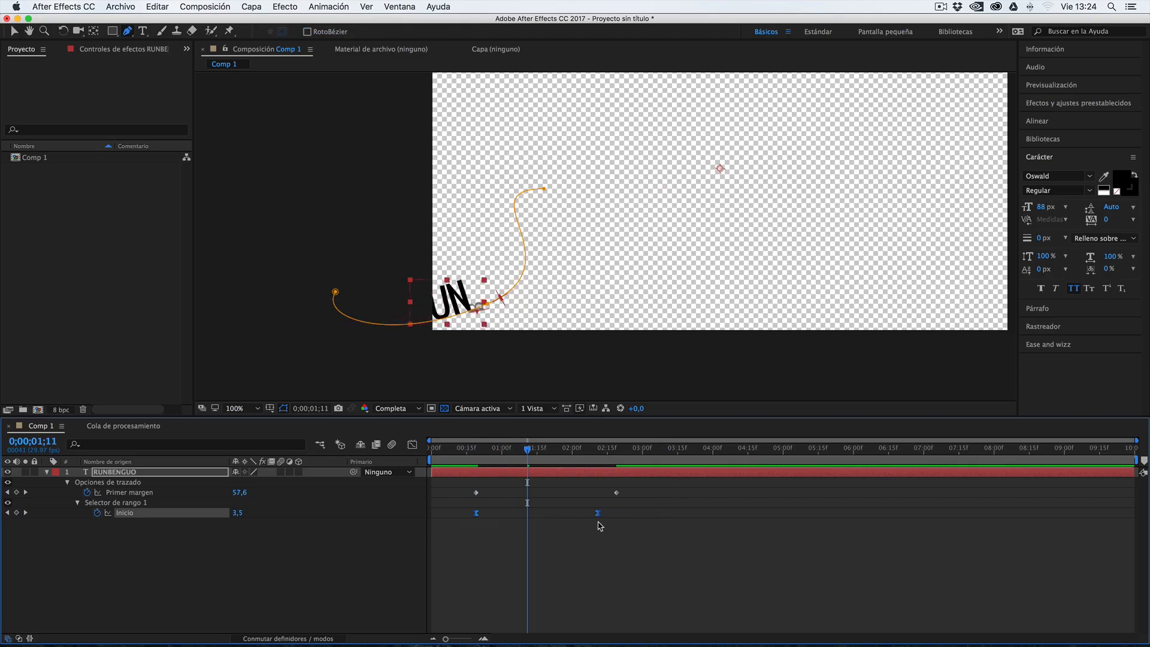
left_click_drag(489, 455, 516, 462)
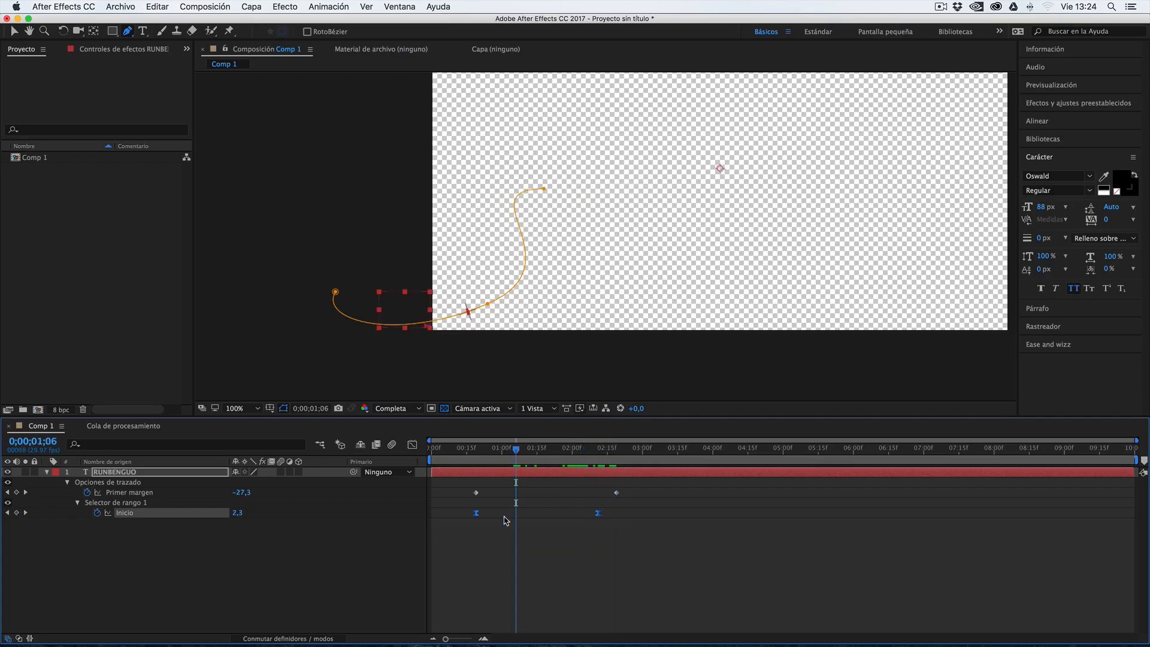
Shift both Inicio keyframes to start just after 01:00f and end slightly after the last Primer margen keyframe, and preview the animation.
left_click_drag(486, 516, 494, 516)
mouse_move(490, 454)
left_mouse_down()
mouse_move(606, 463)
mouse_move(487, 468)
left_mouse_up()
key("space")
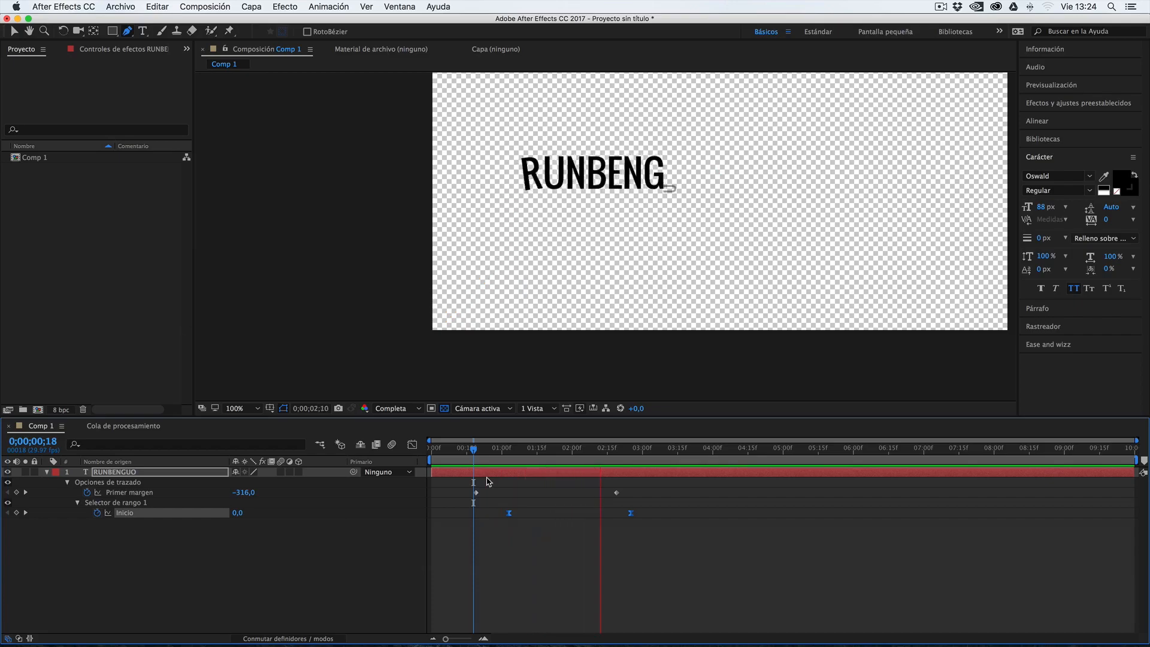
key("space")
Reshape Máscara 1 so it starts below the composition's lower right area and passes its middle point with nearly horizontal handles.
left_click_drag(492, 459, 615, 464)
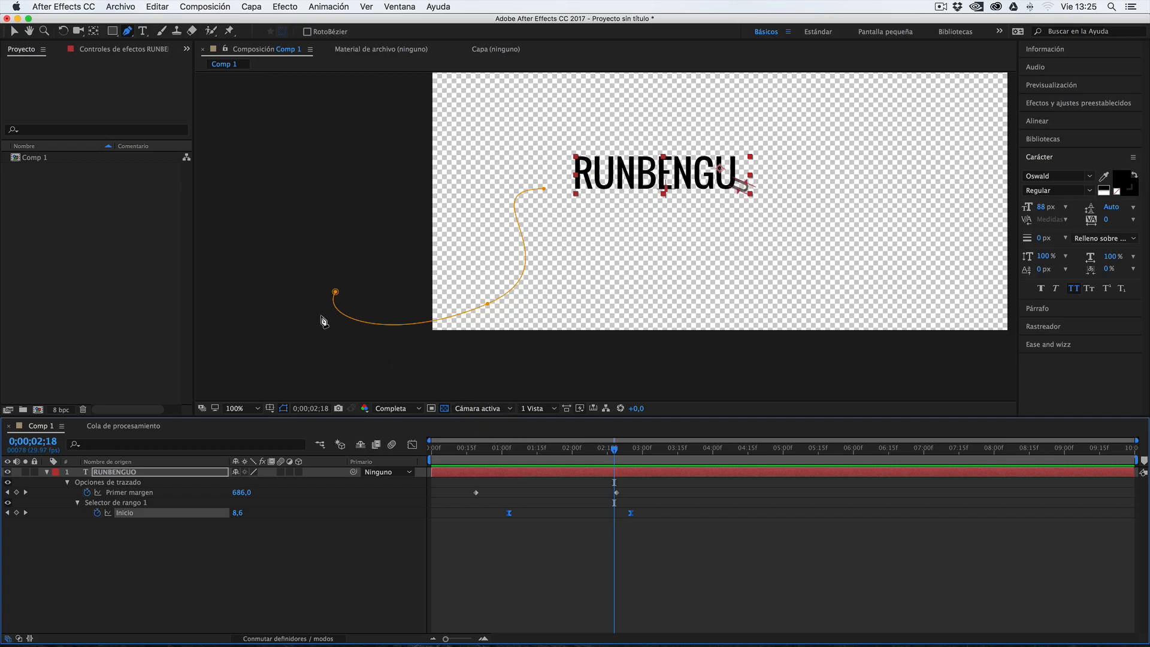
left_click_drag(336, 292, 647, 355)
left_click_drag(485, 303, 651, 297)
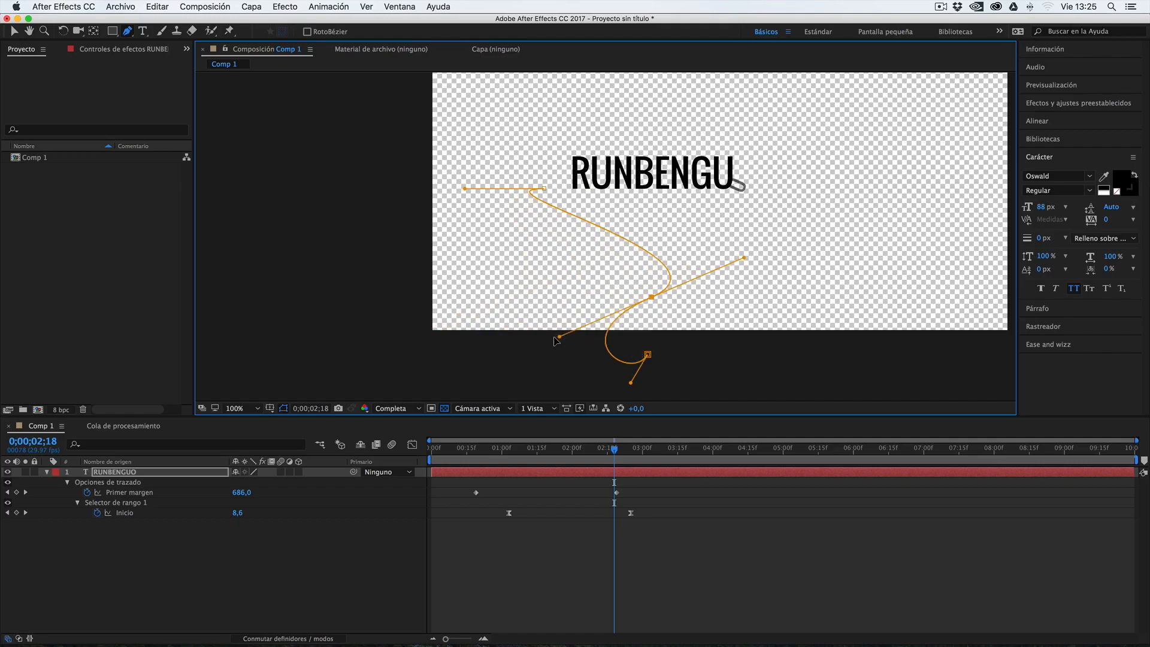
left_click_drag(558, 338, 786, 292)
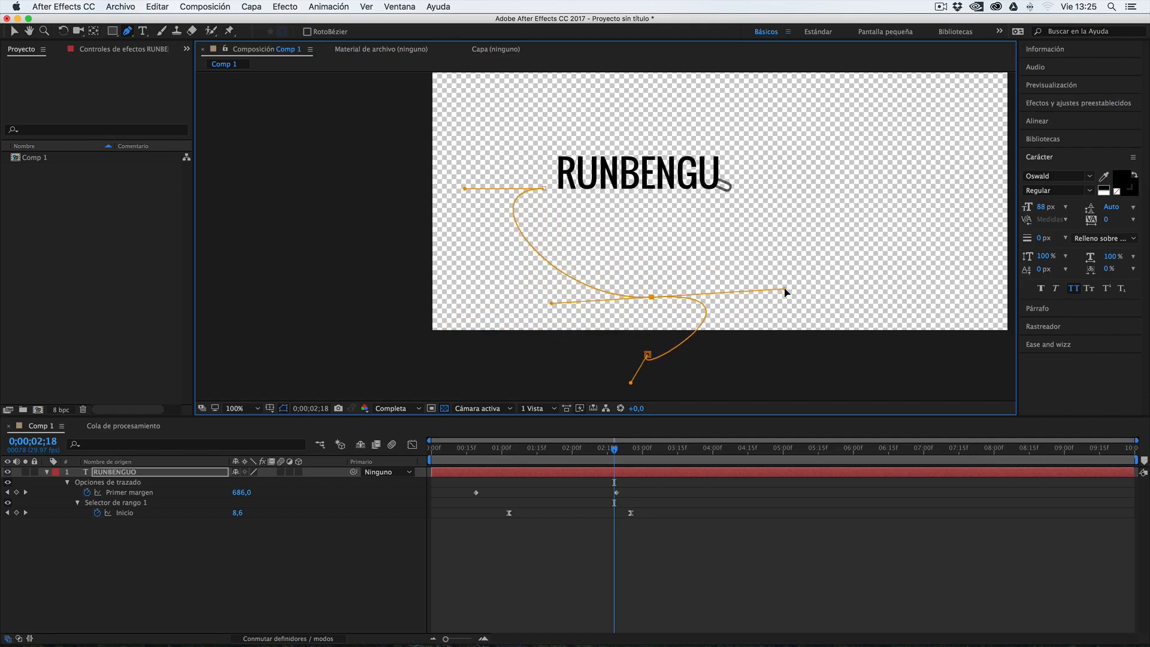
left_click_drag(649, 358, 787, 383)
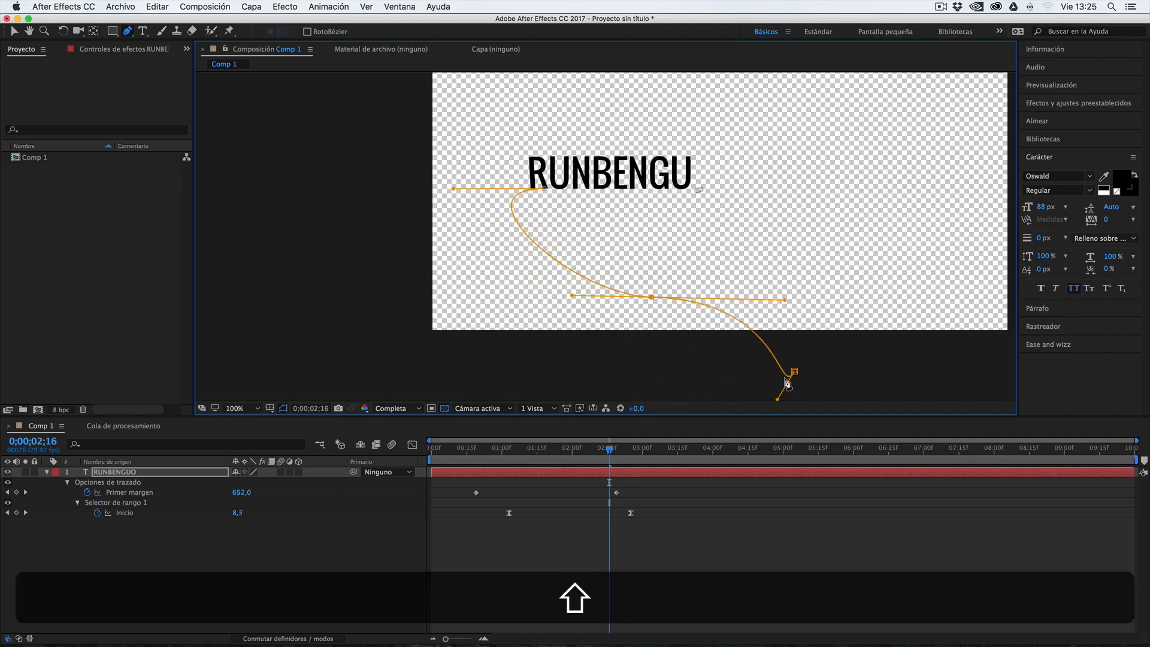
Preview the animation from 0;00;00;21 and move the middle point of Máscara 1 slightly left and down.
mouse_move(489, 448)
left_mouse_down()
mouse_move(616, 448)
mouse_move(495, 451)
mouse_move(480, 461)
left_mouse_up()
key("space")
key("space")
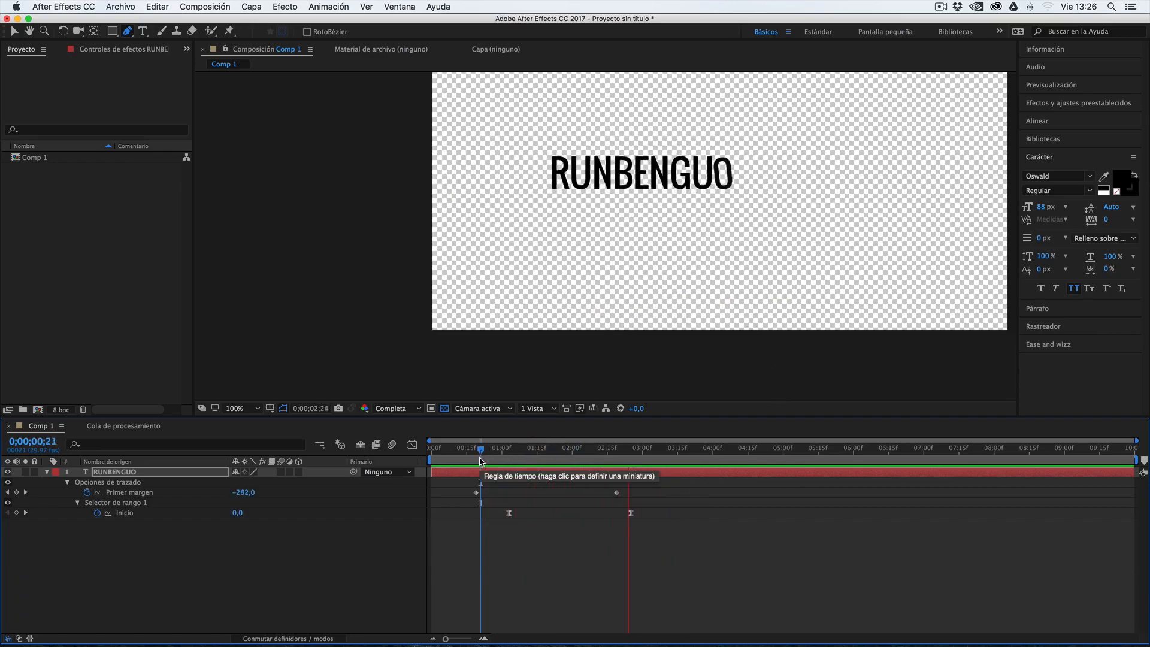
key("space")
left_click_drag(494, 449, 638, 445)
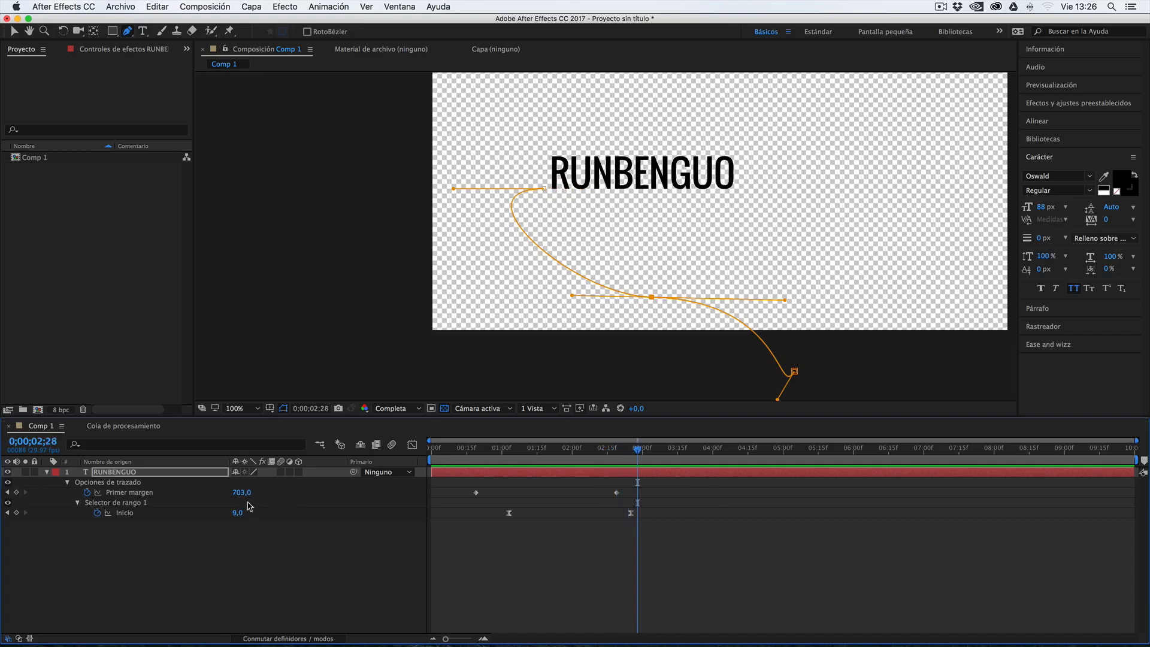
left_click_drag(651, 296, 596, 311)
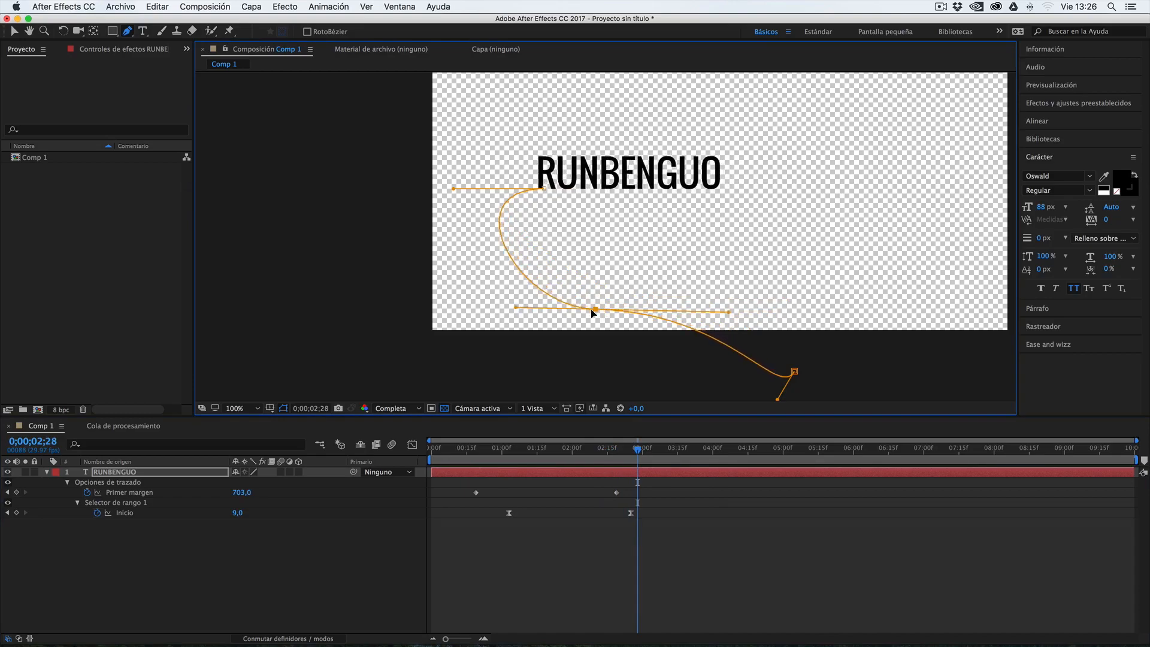
Apply Desacelerac./Acelerac. suave to both Primer margen keyframes in the text path options.
left_click(68, 483)
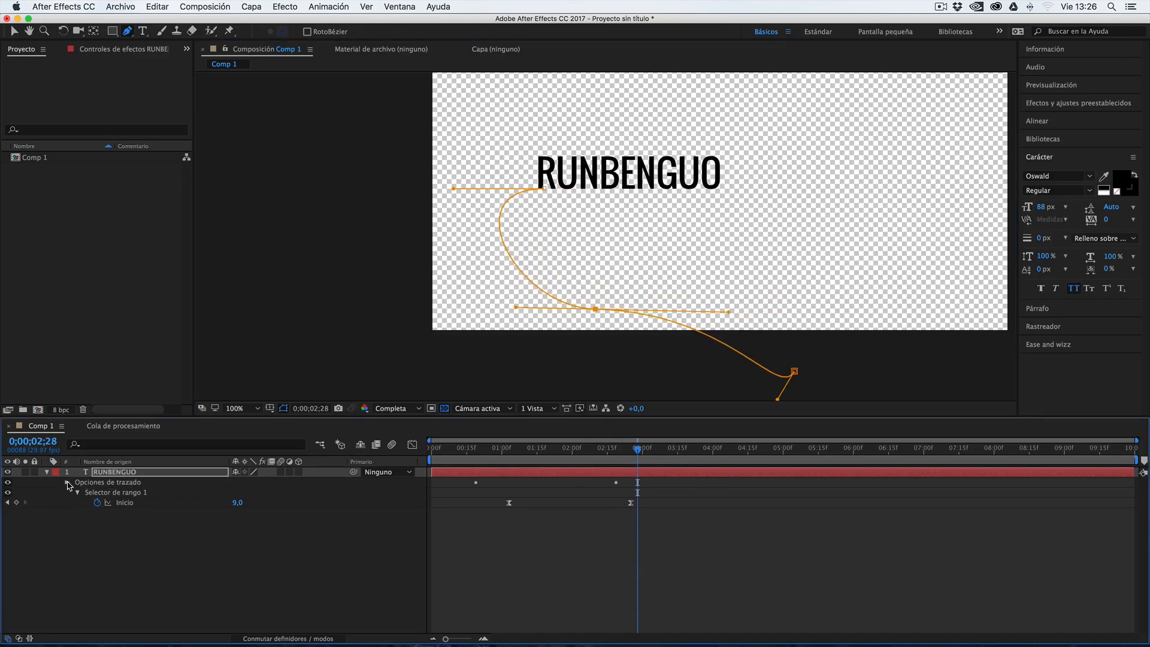
left_click(47, 472)
left_click(47, 473)
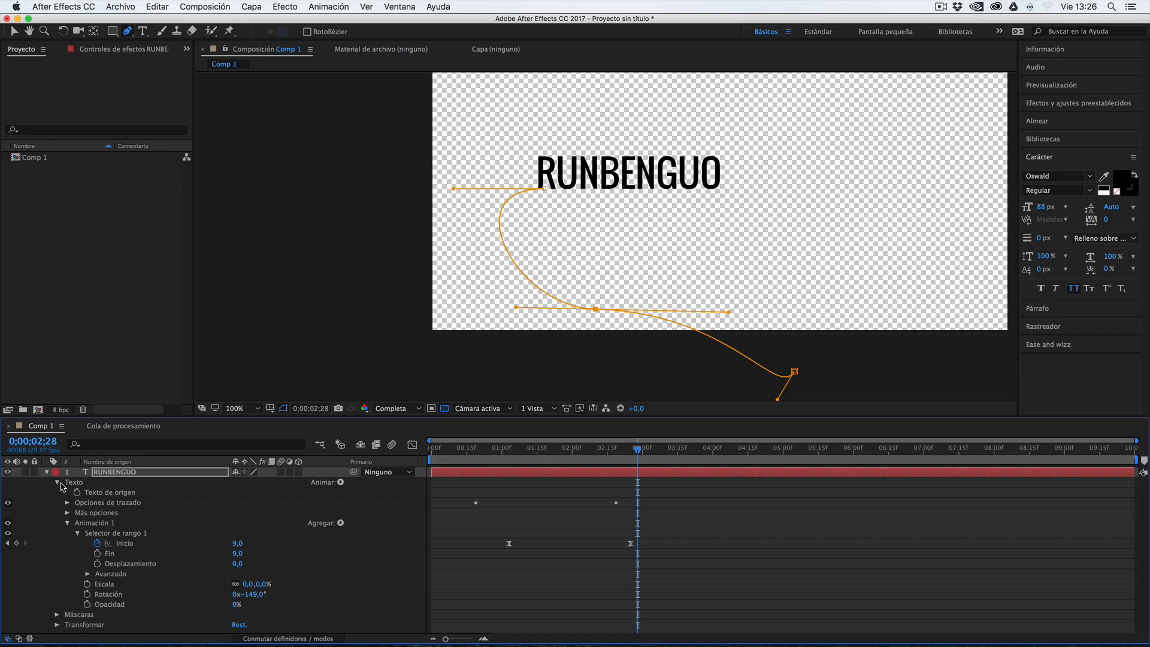
left_click(67, 503)
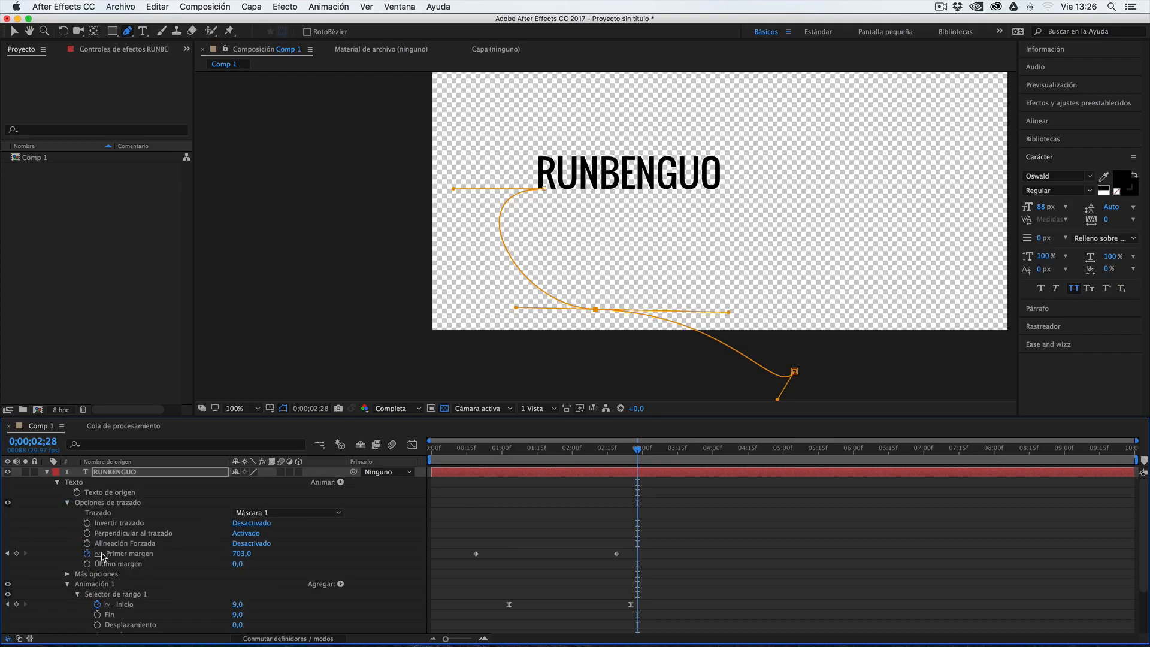
left_click_drag(628, 545, 476, 558)
right_click(476, 554)
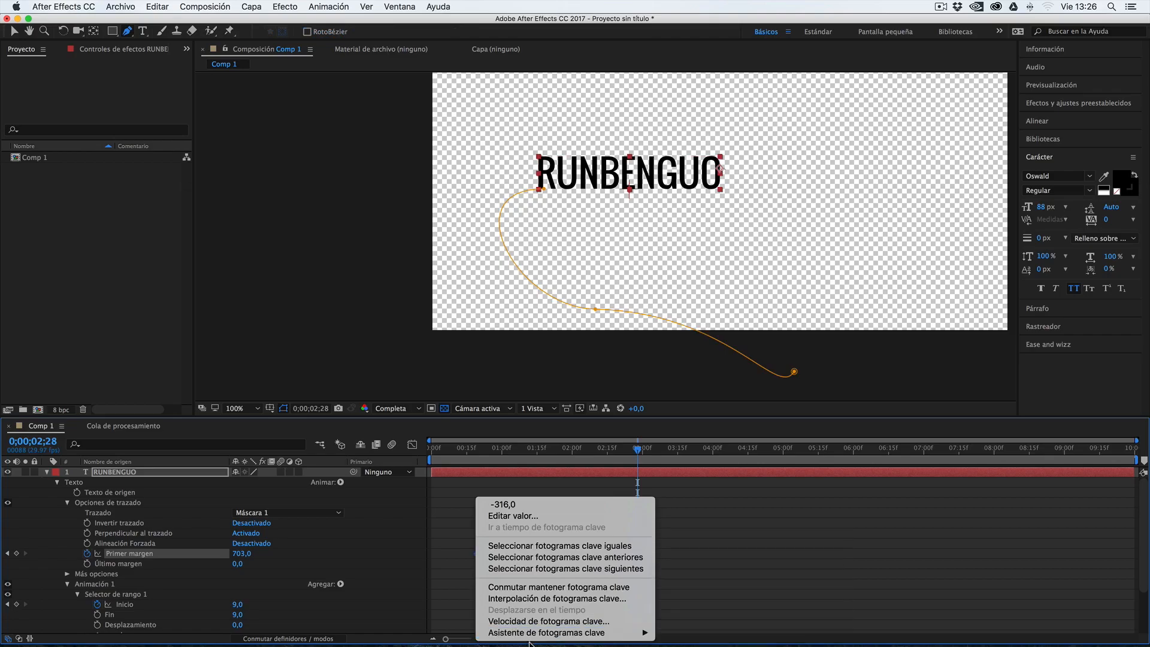
mouse_move(571, 636)
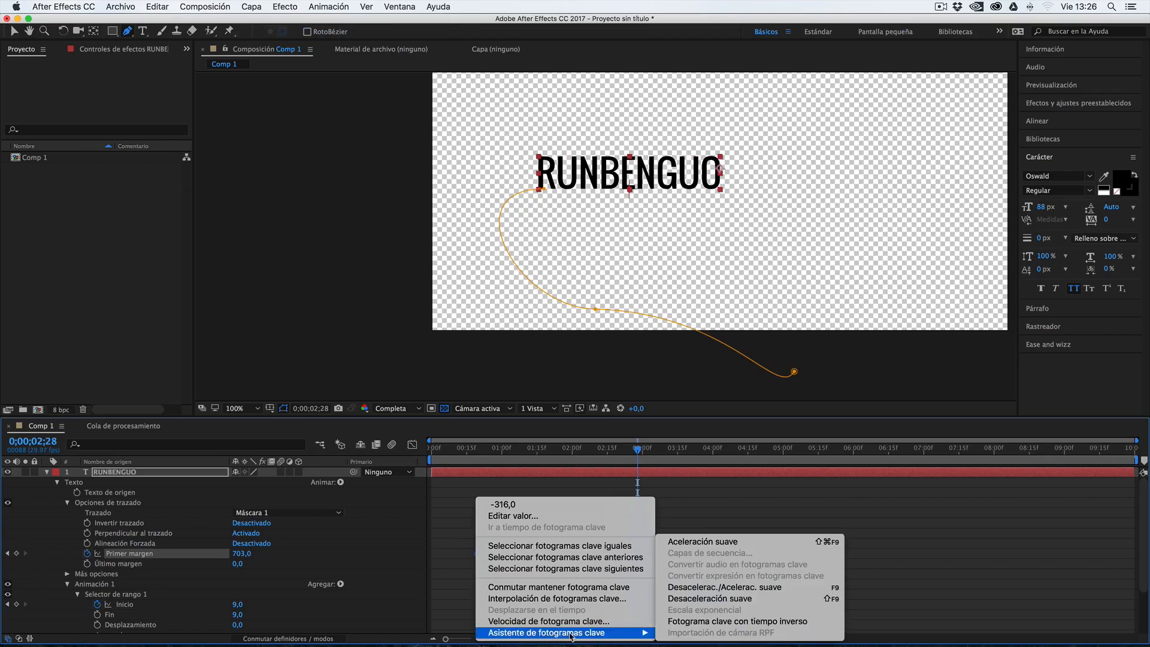
left_click(717, 589)
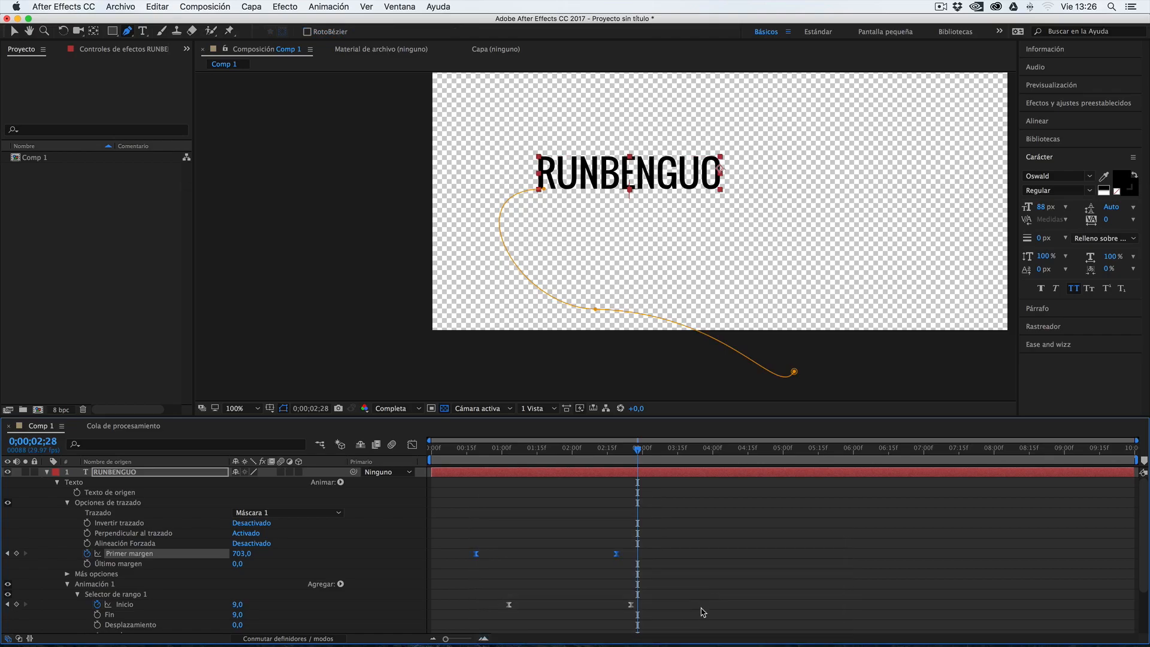
Preview the eased text animation from 0;00;00;26.
left_click_drag(466, 450, 492, 451)
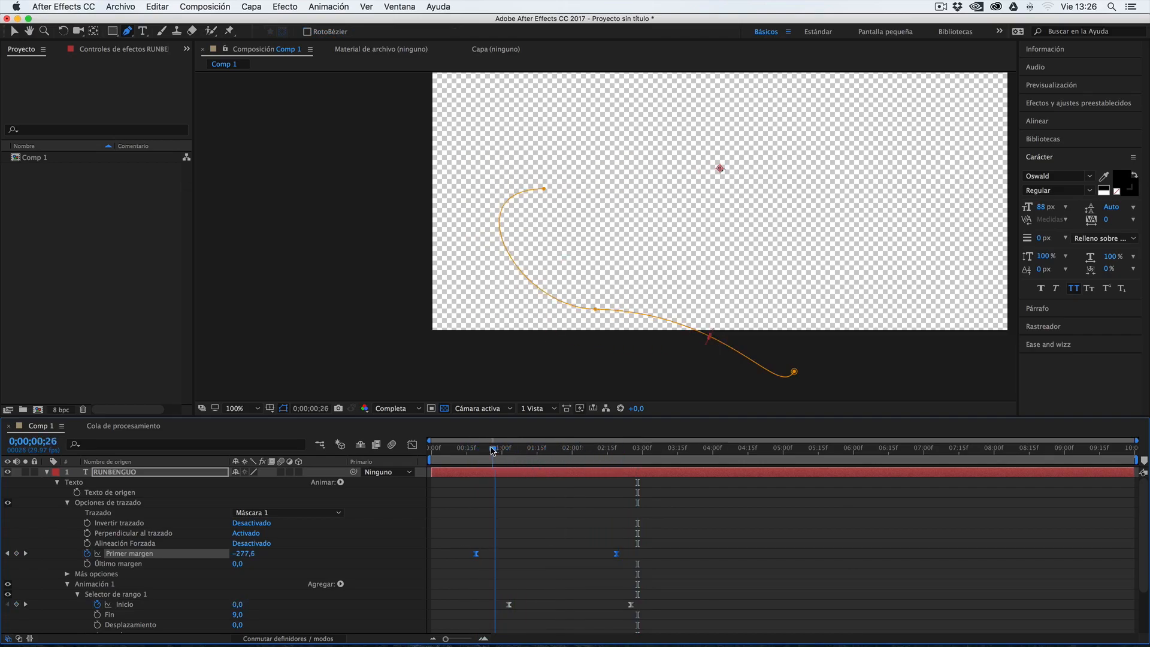
key("space")
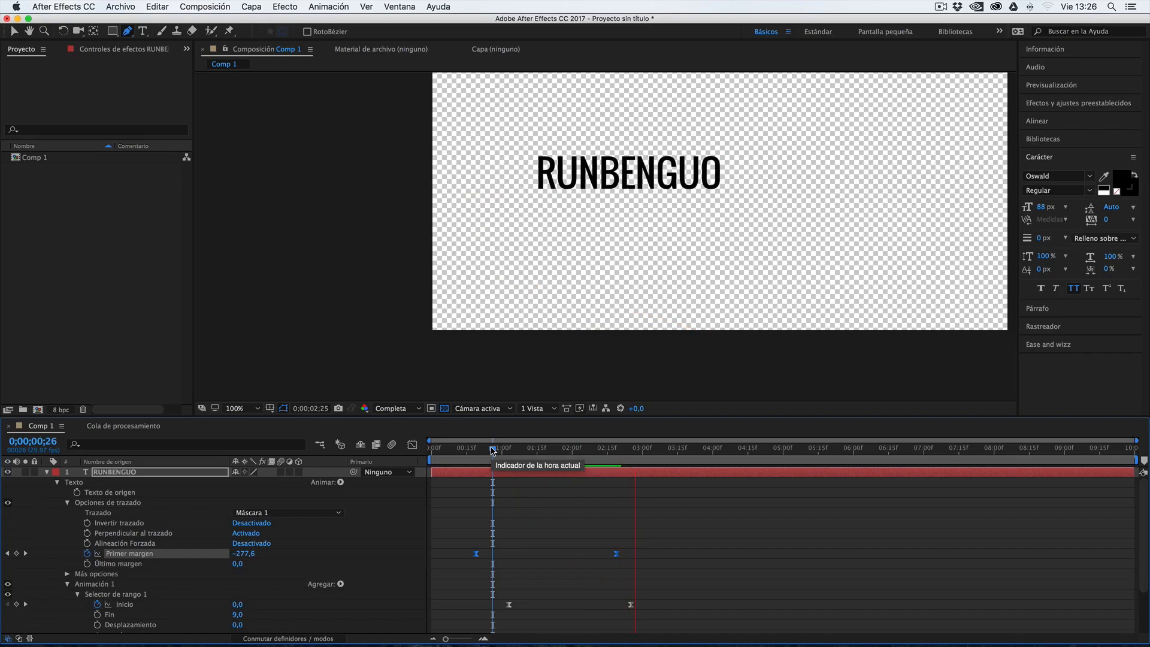
left_click_drag(492, 451, 484, 451)
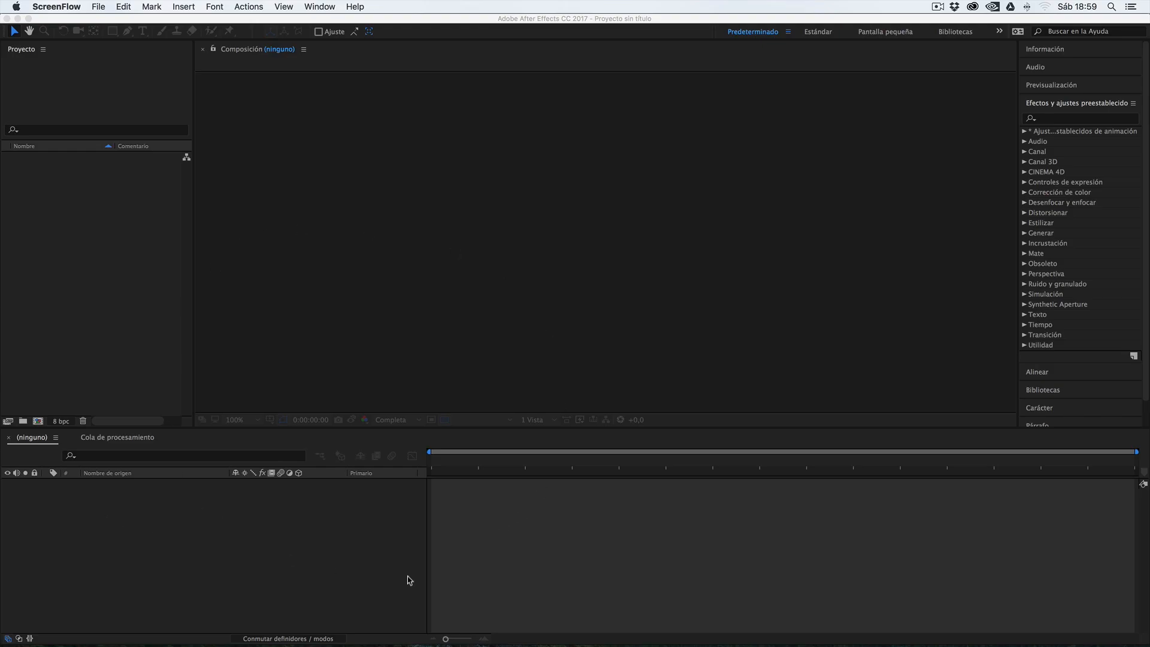
Create a new composition named Comp 1 with the HDTV 1080 29,97 preset, 1920 x 1080 px and 0;00;10;00 duration.
left_click(317, 521)
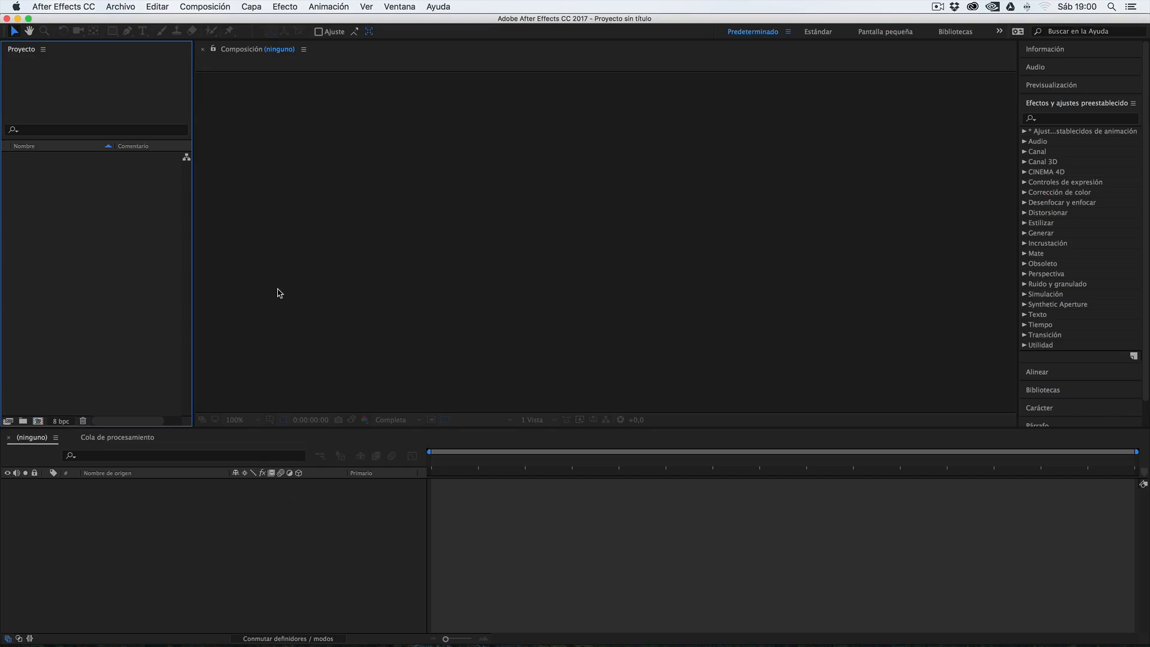
left_click(205, 6)
left_click(211, 21)
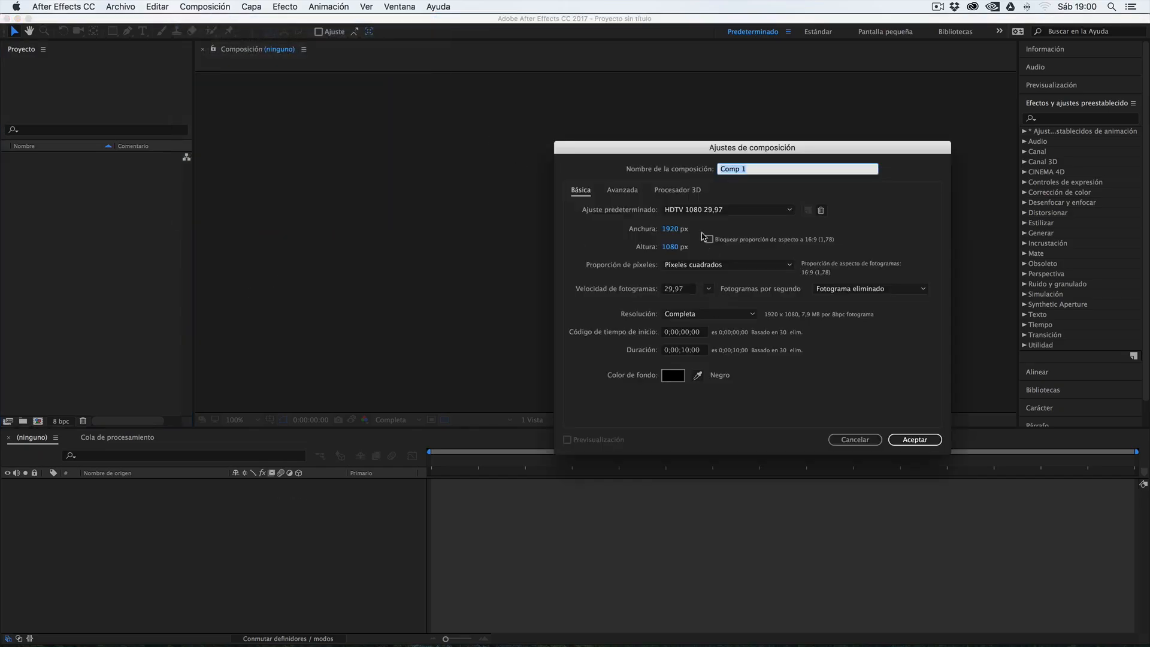
left_click(928, 440)
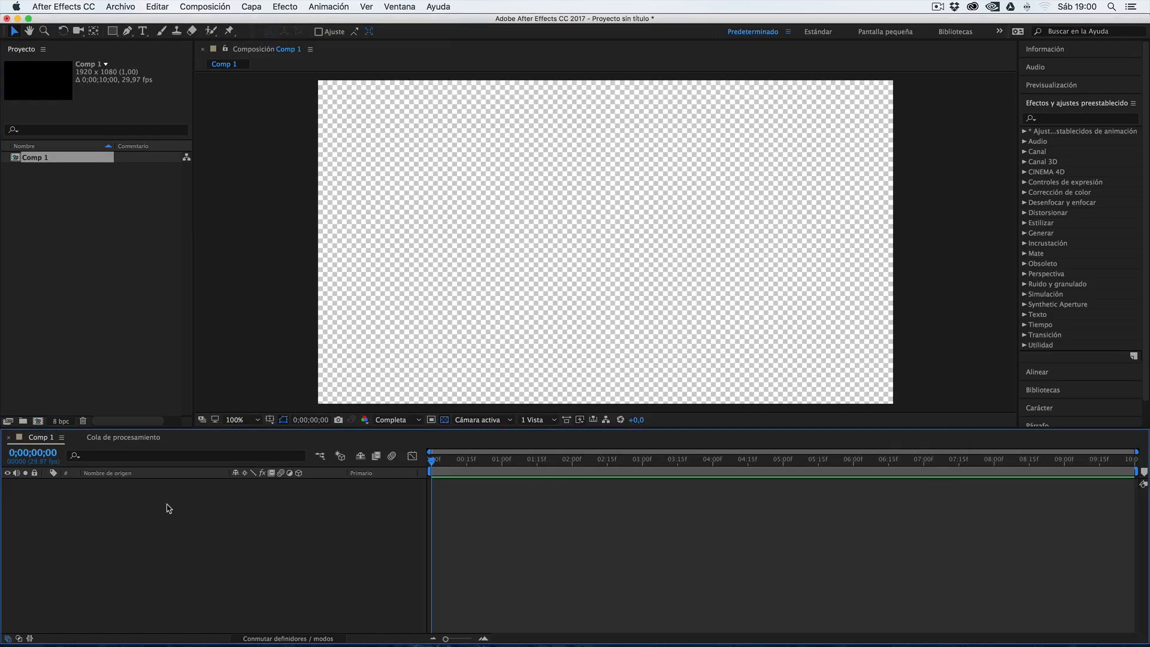
Look through the available shape tools and activate Herramienta Rectángulo.
left_click(113, 31)
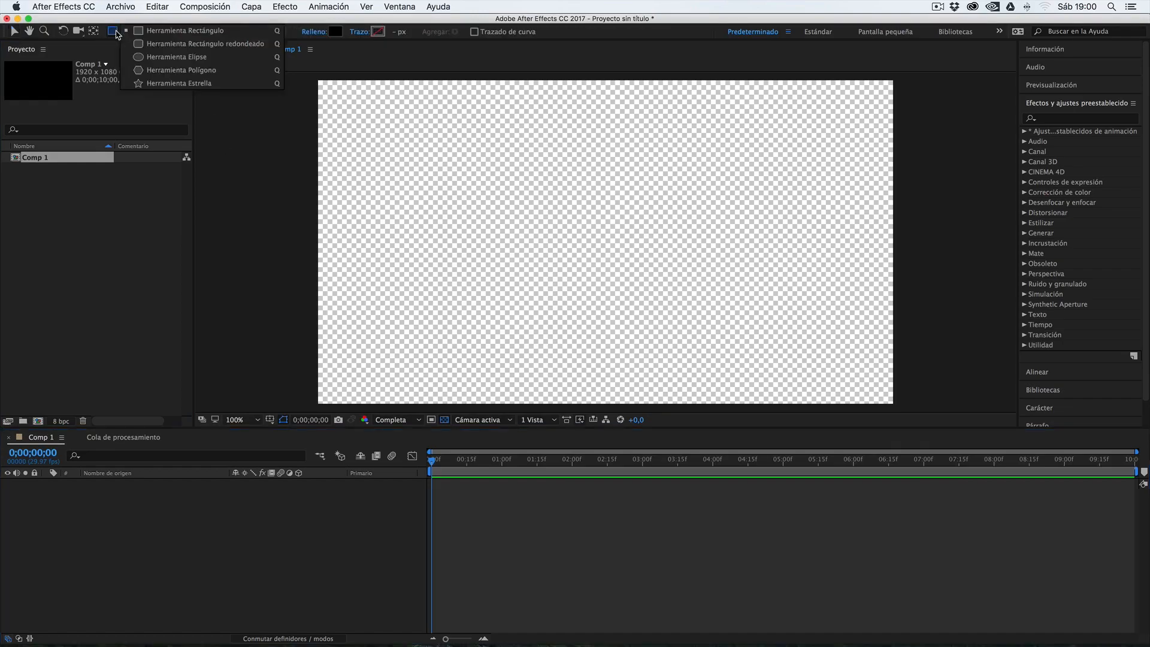
left_click(162, 32)
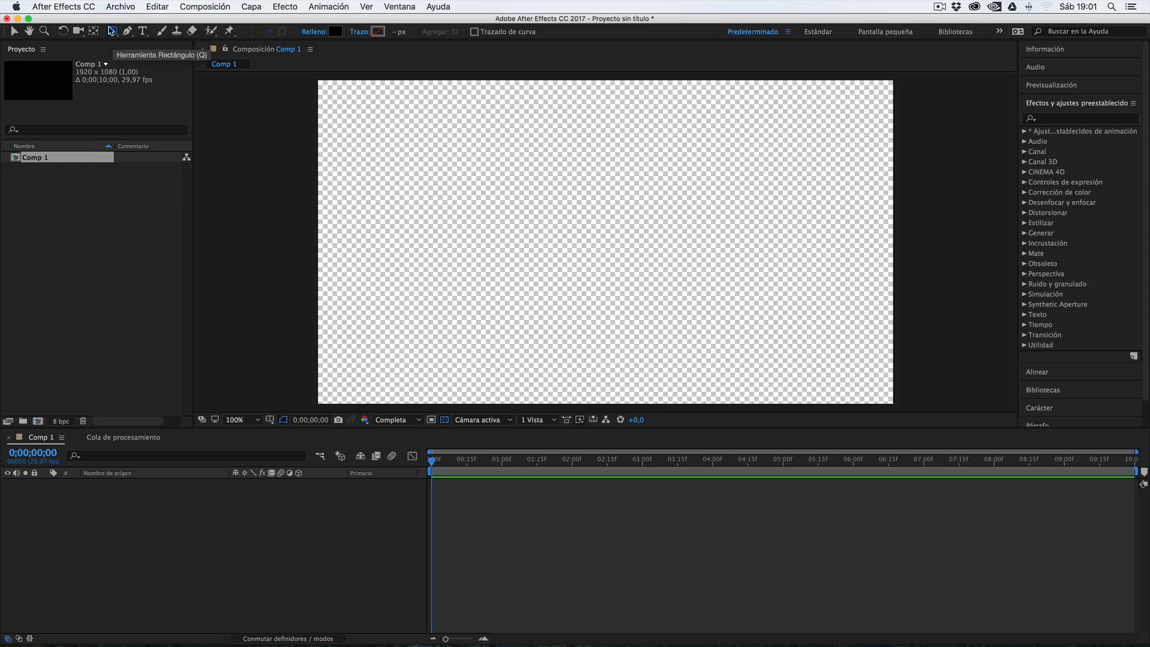
left_click(113, 32)
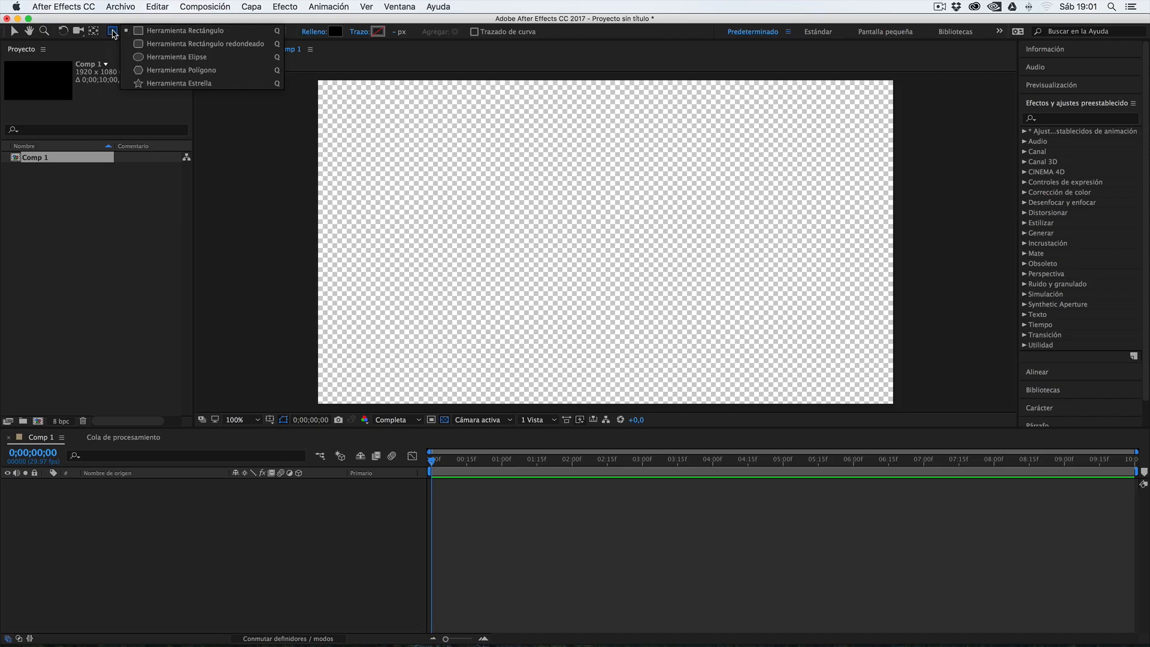
left_click(113, 35)
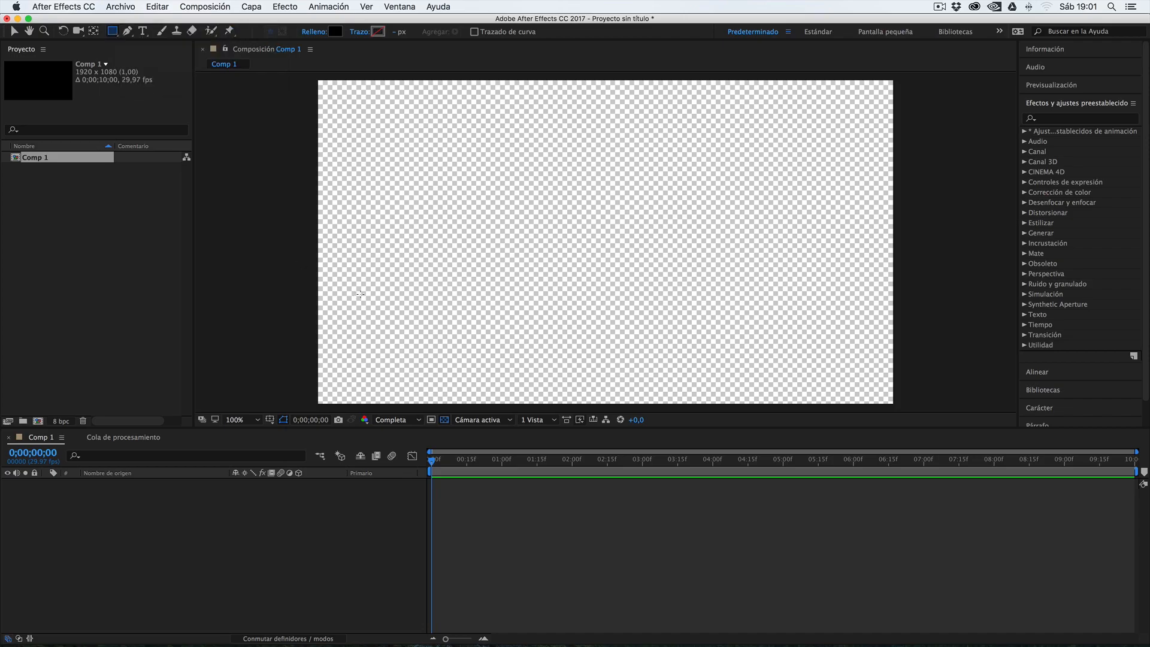
Try out a long thin black rectangle and a composition-sized rectangle, removing each shape layer again.
left_click_drag(355, 236, 713, 256)
left_click(132, 485)
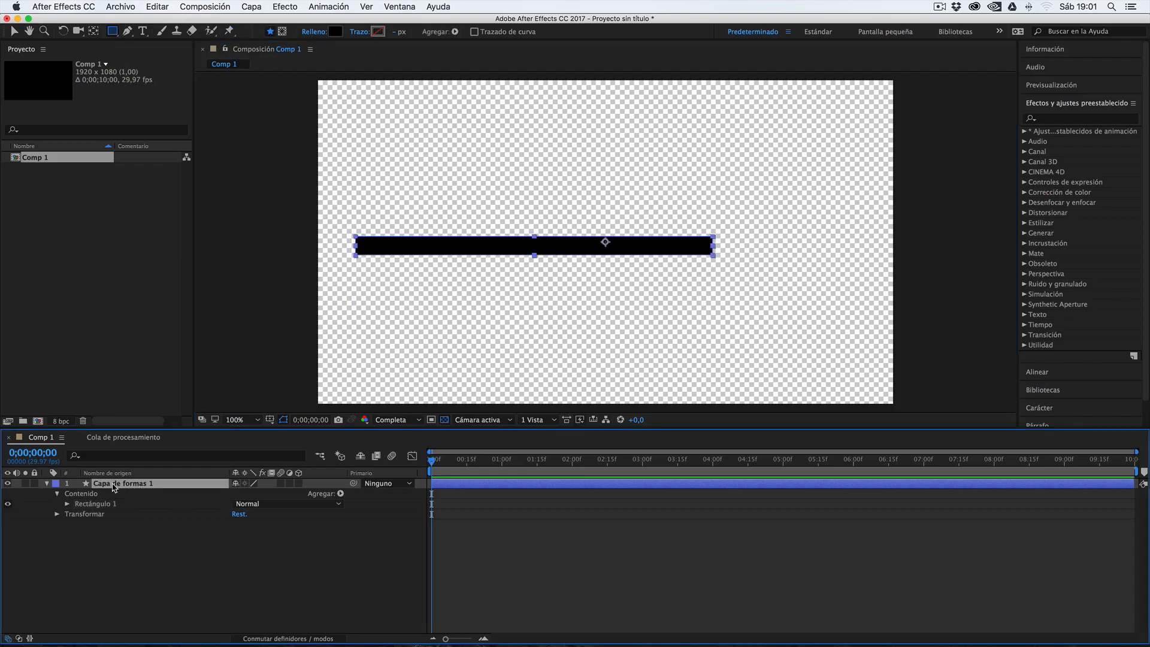
left_click(67, 505)
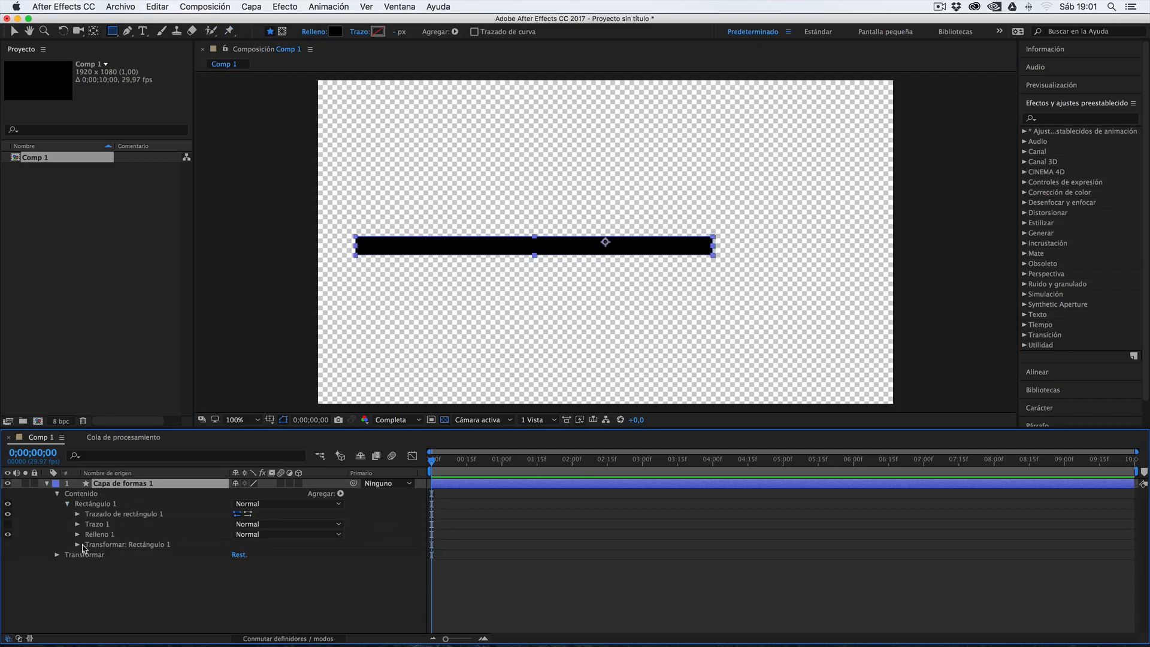
key("Delete")
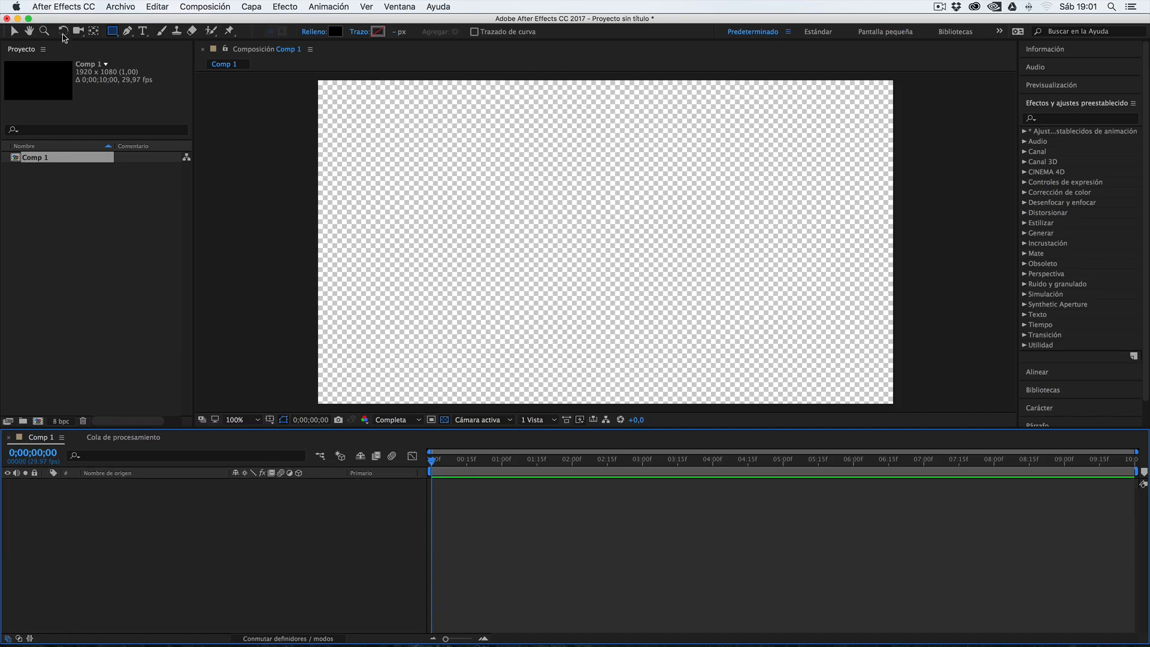
double_click(112, 32)
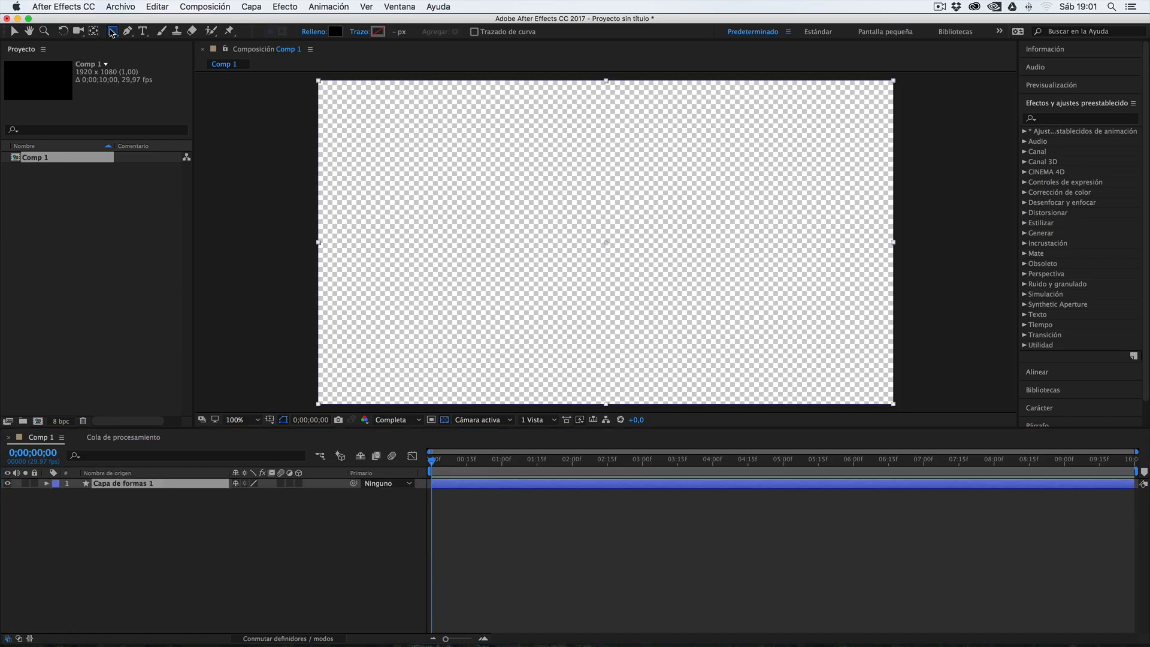
key("super+z")
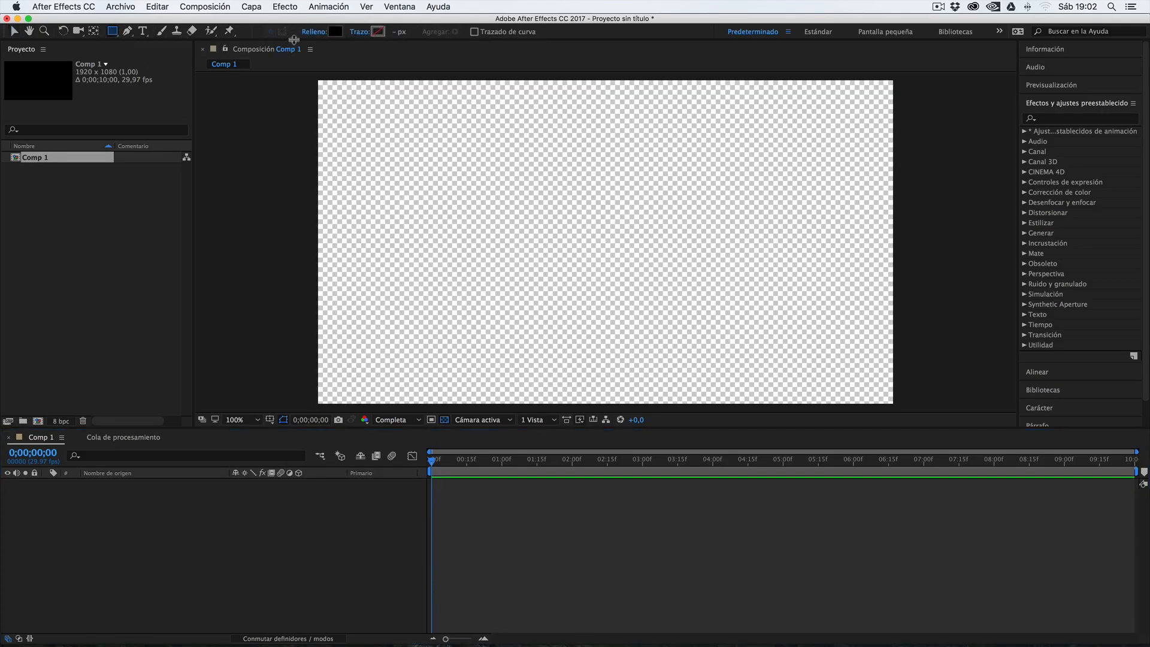
Cycle the shape Relleno through its fill types and return it to a solid color.
left_click(335, 35, "alt")
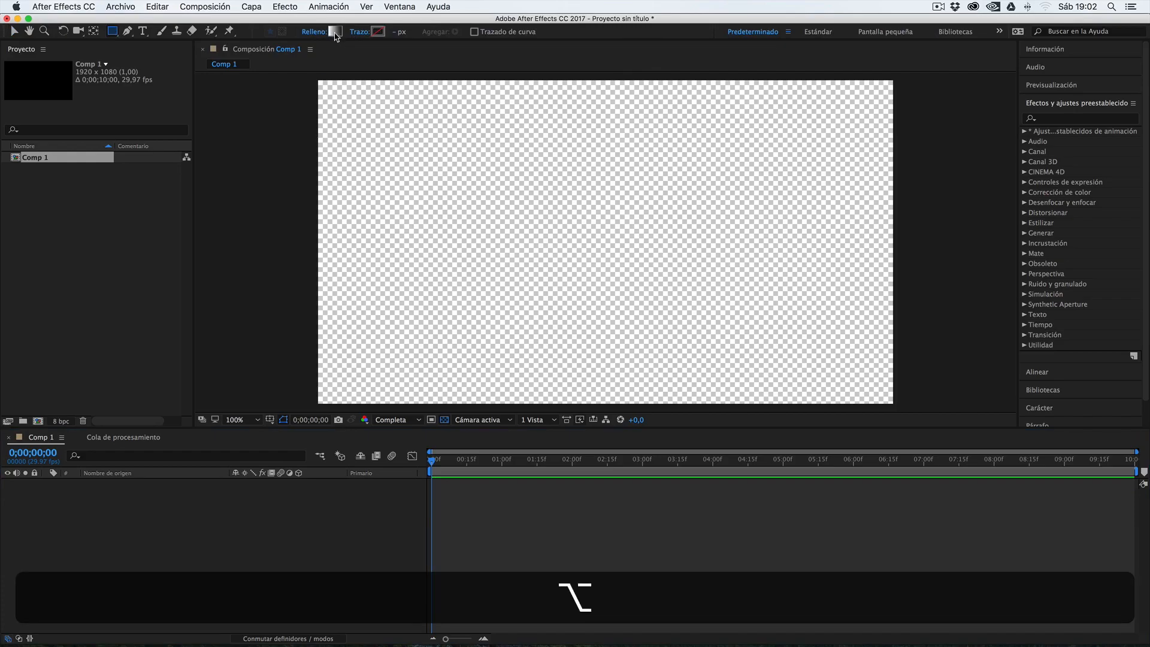
left_click(336, 35, "alt")
left_click(337, 37, "alt")
left_click(337, 38, "alt")
left_click(337, 37, "alt")
left_click(336, 34, "alt")
left_click(336, 35, "alt")
left_click(336, 34, "alt")
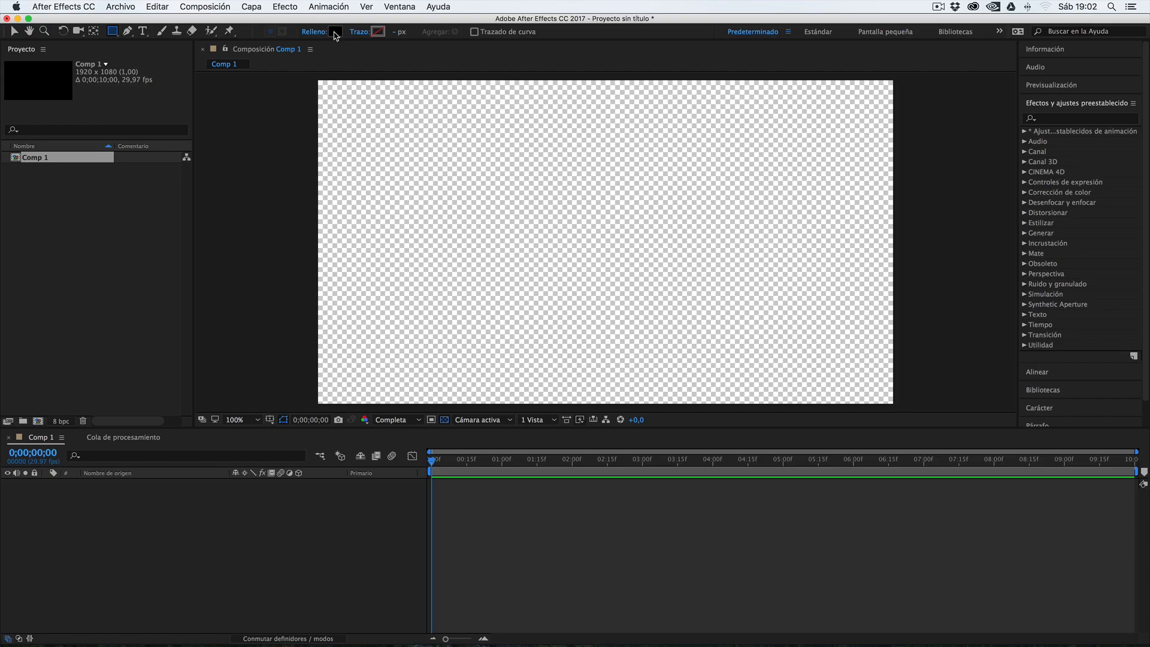
Set the shape fill color to white, FFFFFF.
left_click(336, 34)
left_click_drag(811, 300, 729, 267)
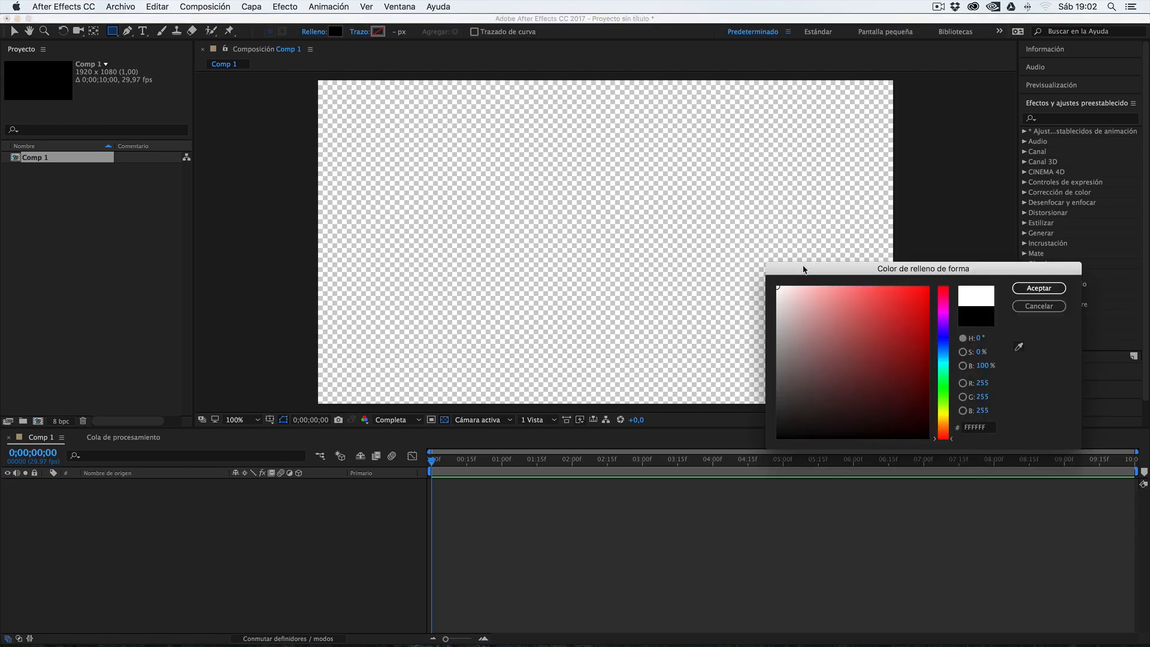
left_click(1038, 288)
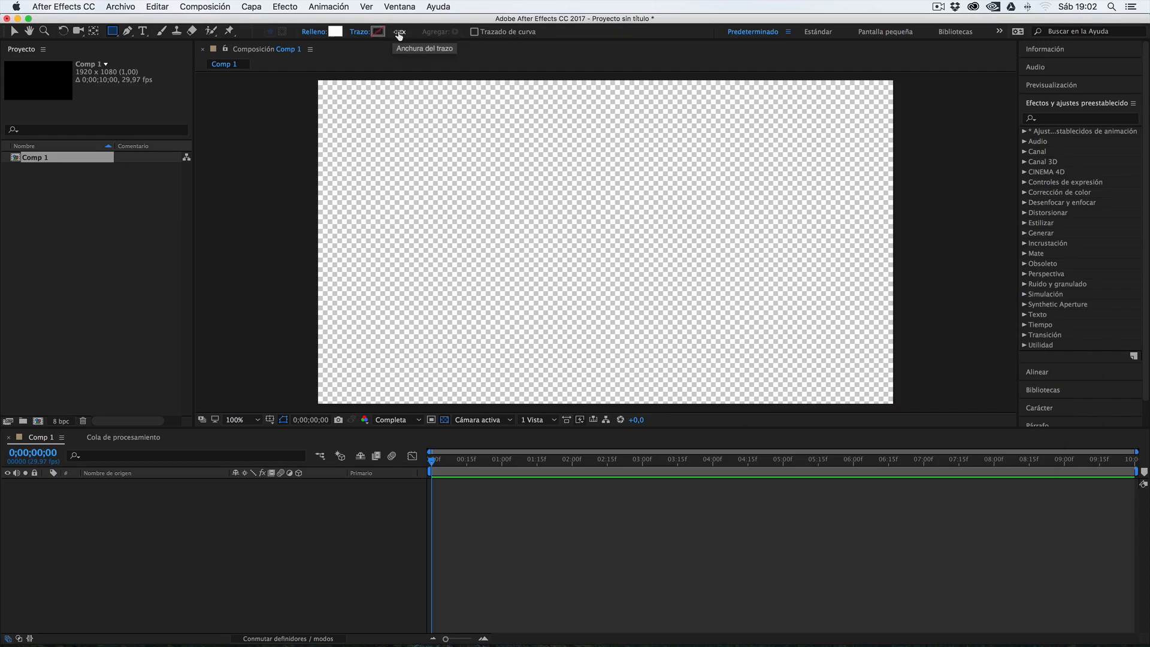
Try a composition-sized white rectangle and a smaller freehand one, undoing each.
double_click(113, 33)
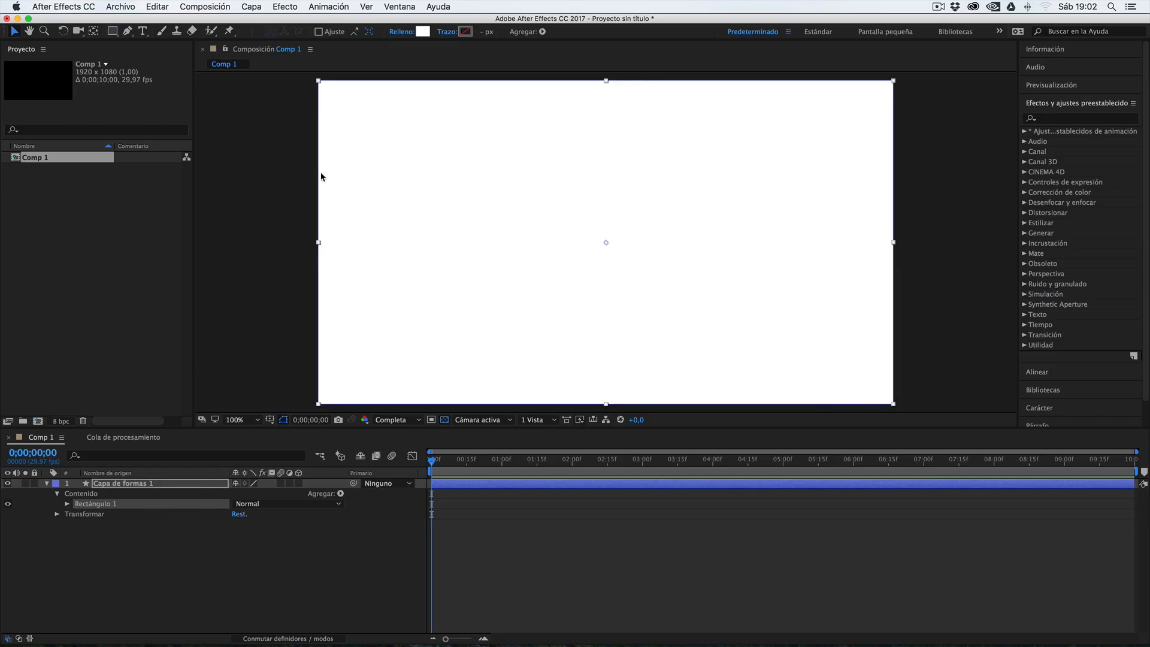
key("super+z")
left_click(113, 31)
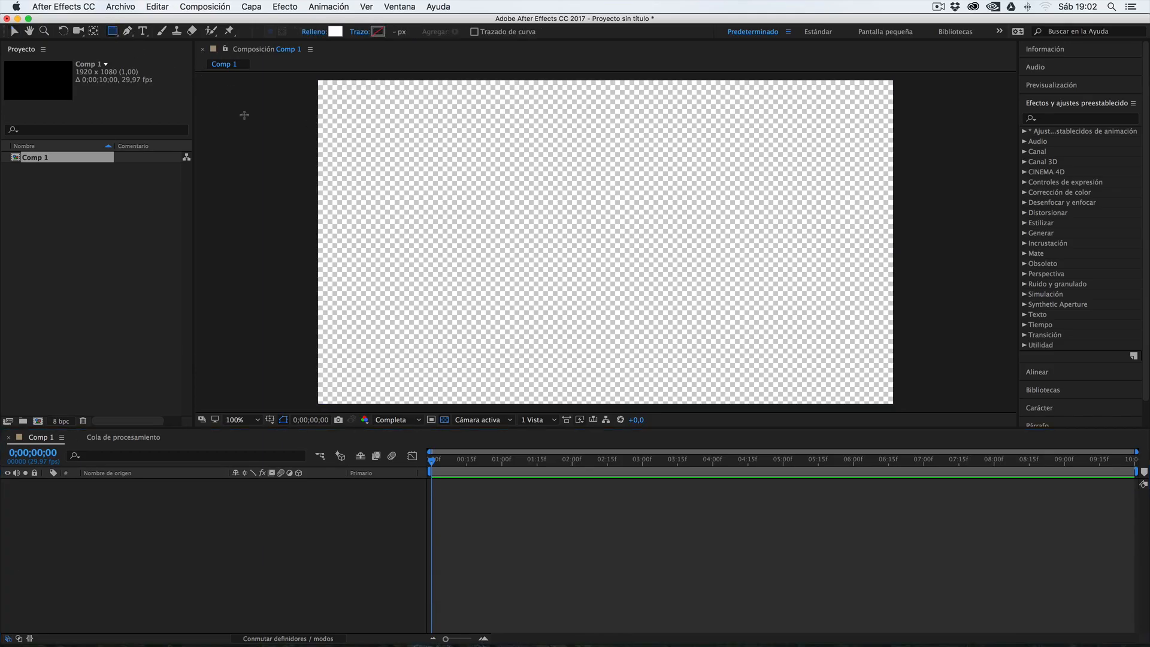
left_click_drag(426, 158, 551, 265)
key("super+z")
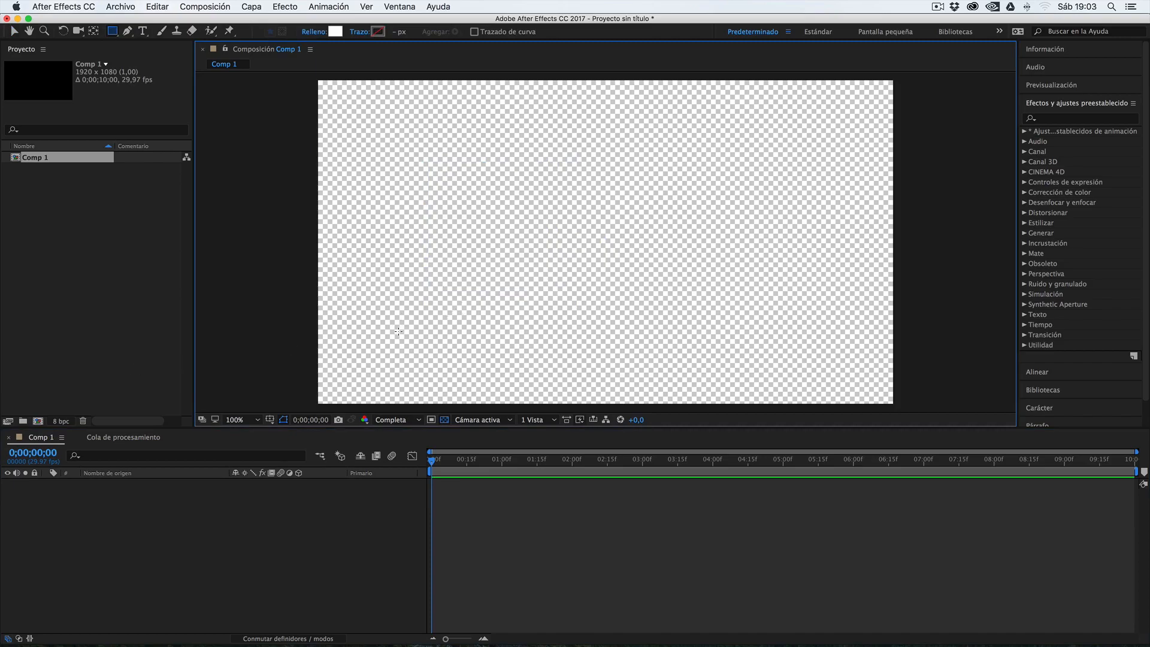
Draw a thin horizontal white bar in the lower-left area of the composition.
left_click_drag(390, 319, 520, 322)
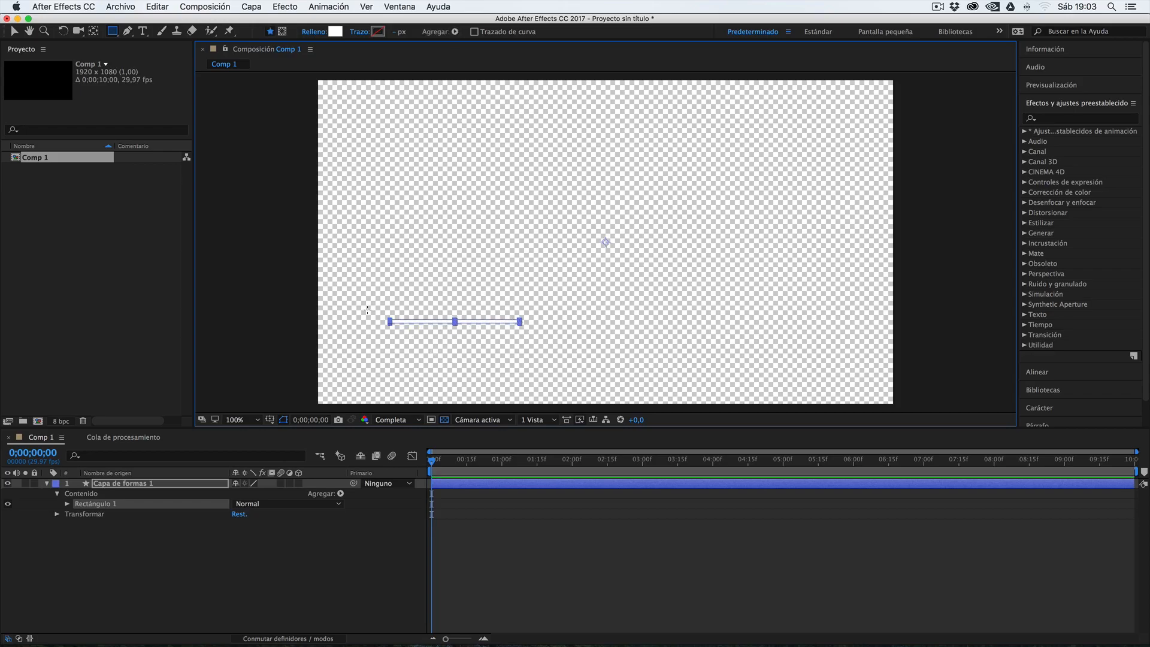
key("z")
mouse_move(365, 299)
left_mouse_down()
mouse_move(432, 331)
mouse_move(537, 344)
left_mouse_up()
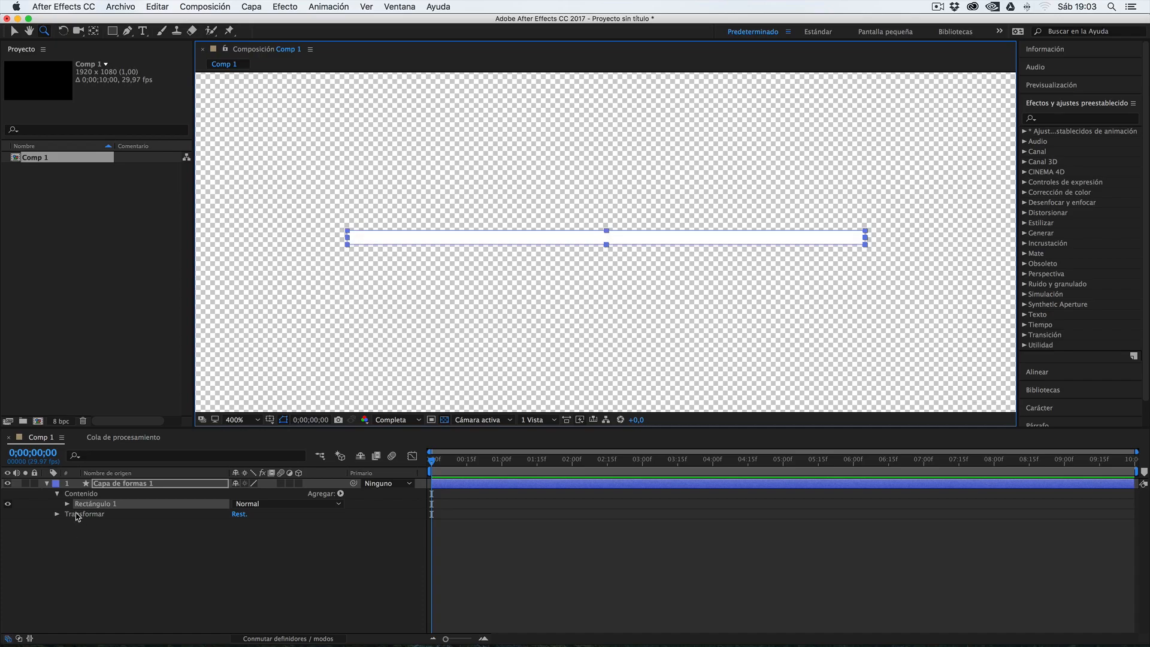
Compare the Transformar: Rectángulo 1 properties with the Transformar properties of the shape layer Capa de formas 1.
left_click(113, 486)
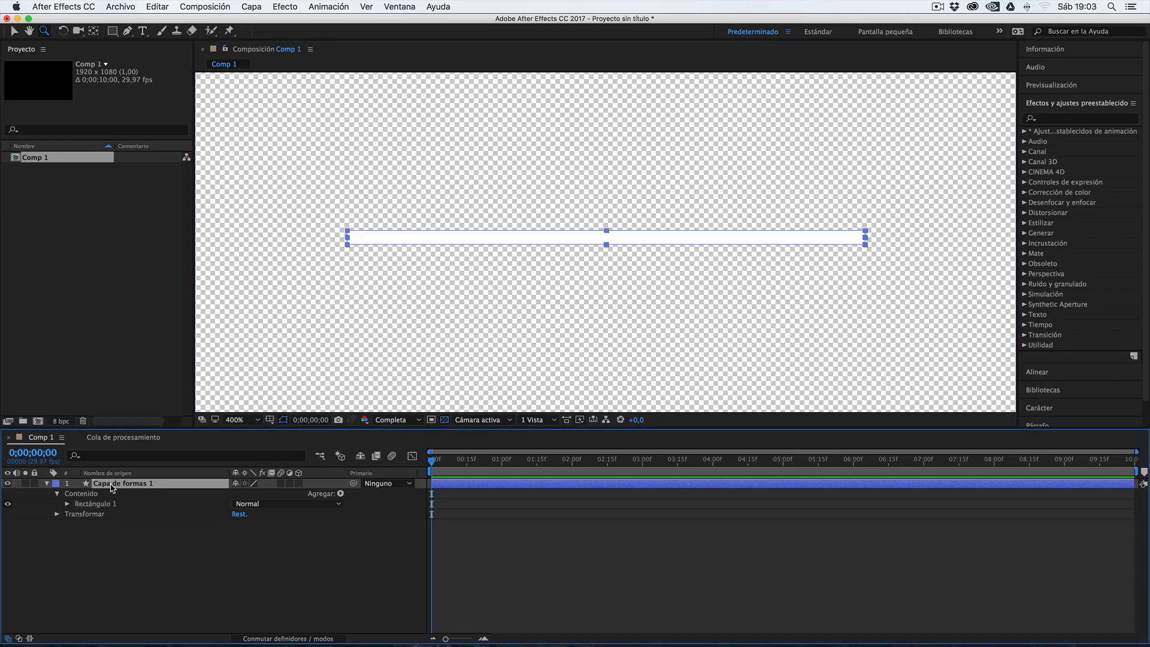
left_click(67, 504)
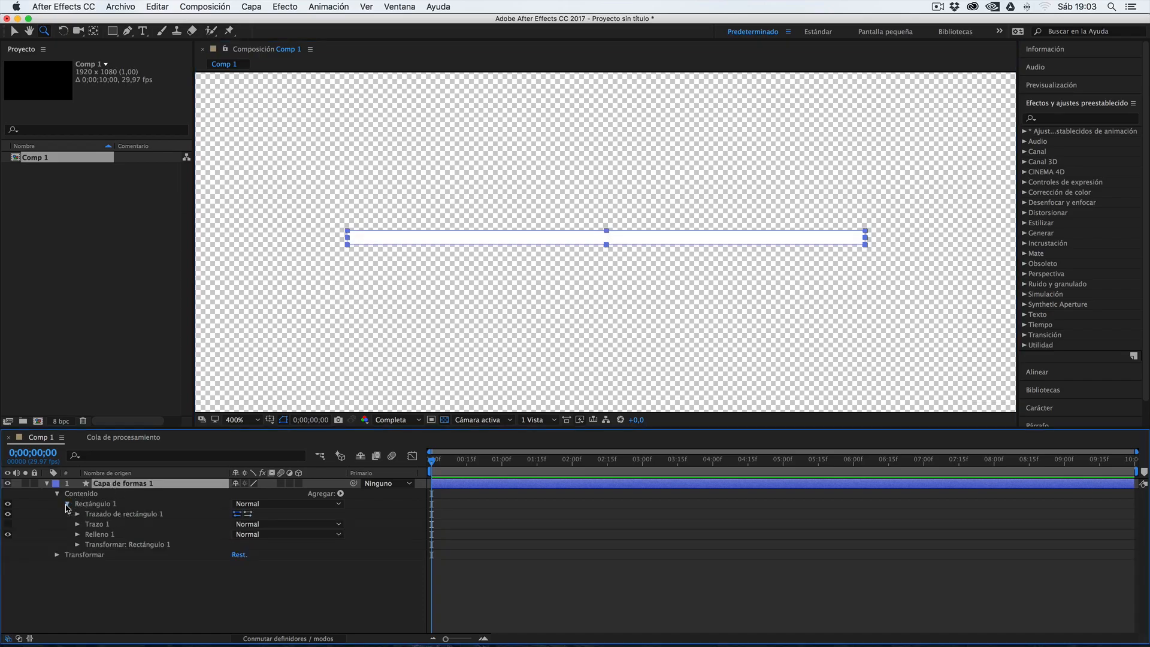
left_click(78, 544)
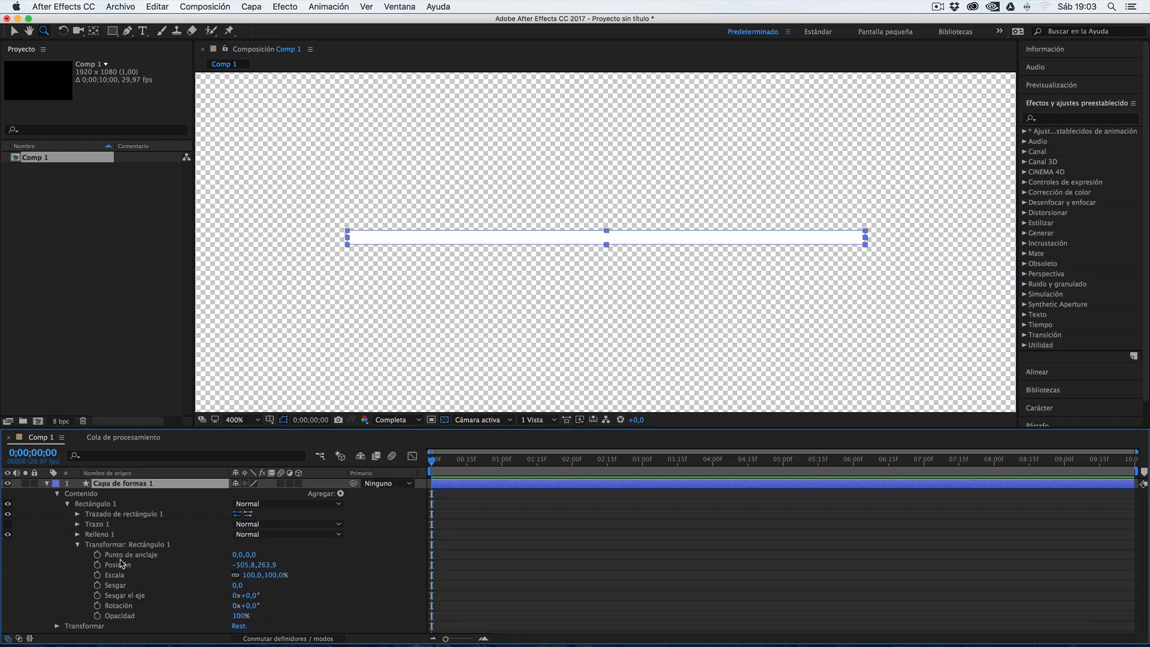
left_click(67, 504)
left_click(58, 515)
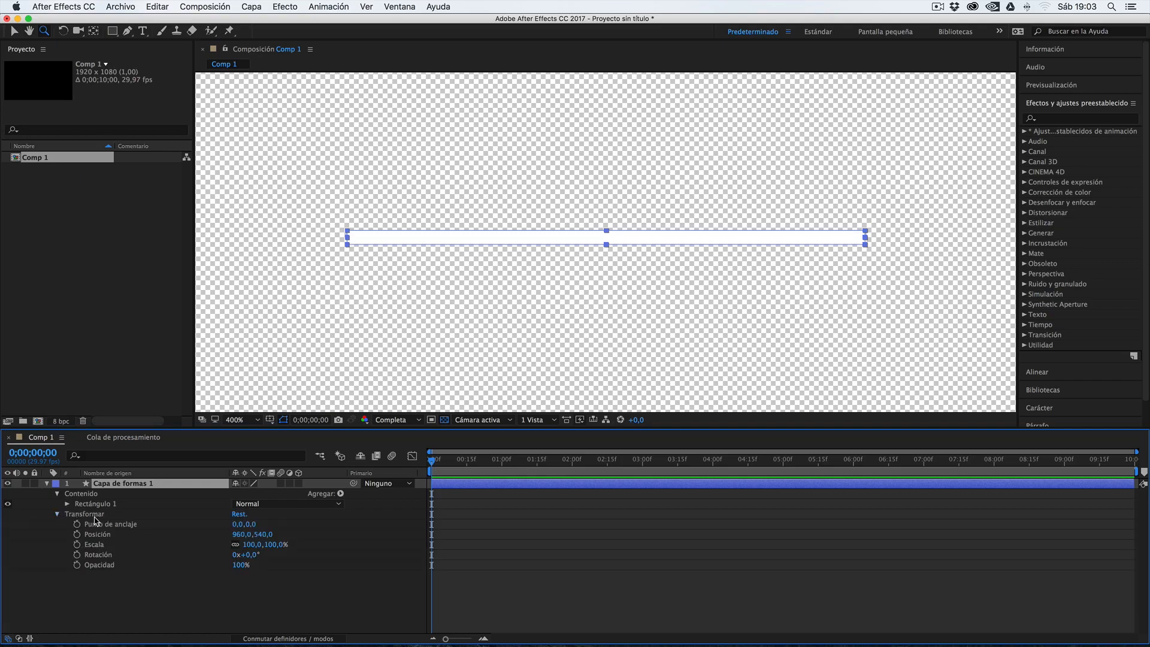
left_click(94, 515)
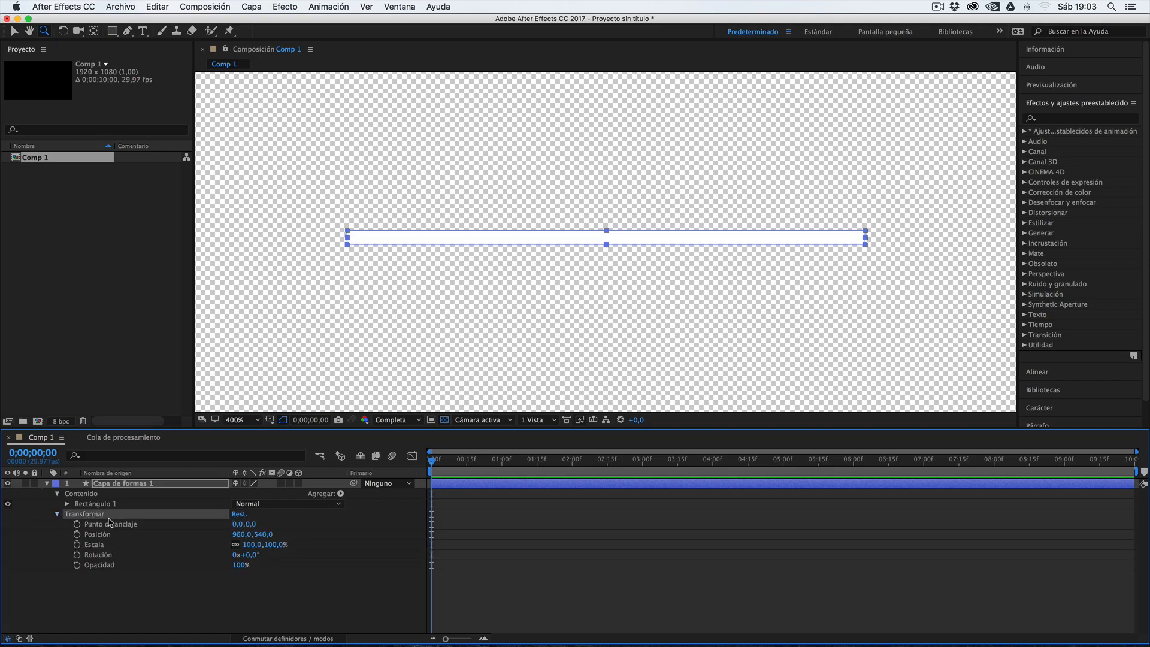
left_click(58, 515)
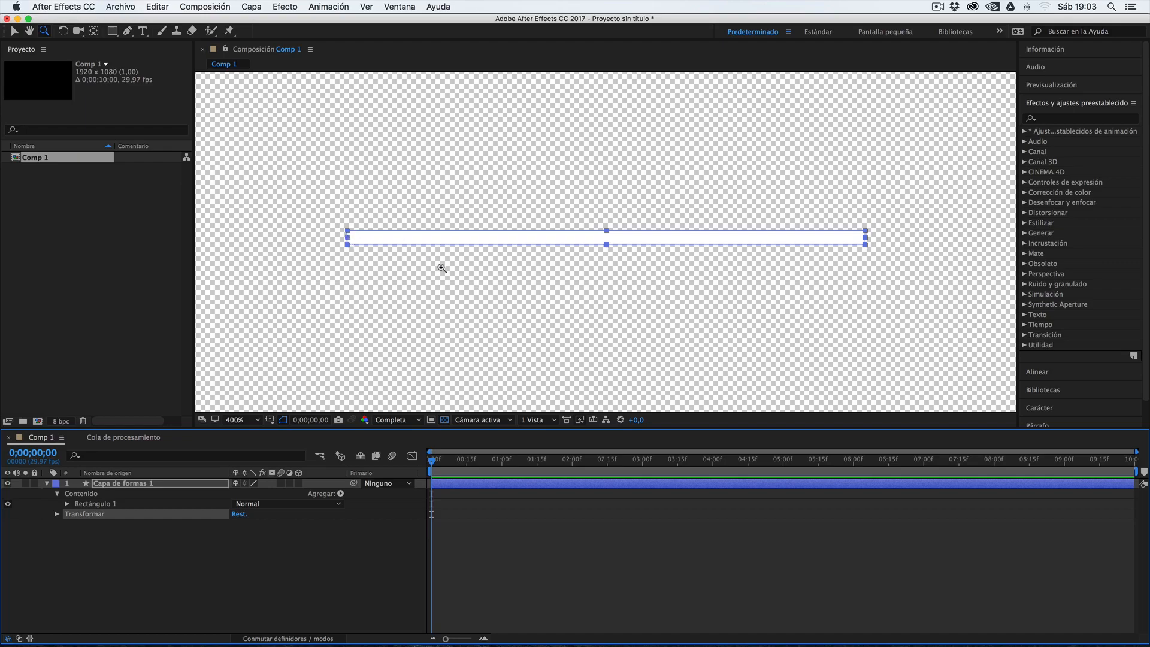
Set the shape layer's Punto de anclaje to -739,0, 261,0, close to the bar's left end.
key("alt")
scroll(769, 267, "up", 3)
scroll(769, 268, "down", 6)
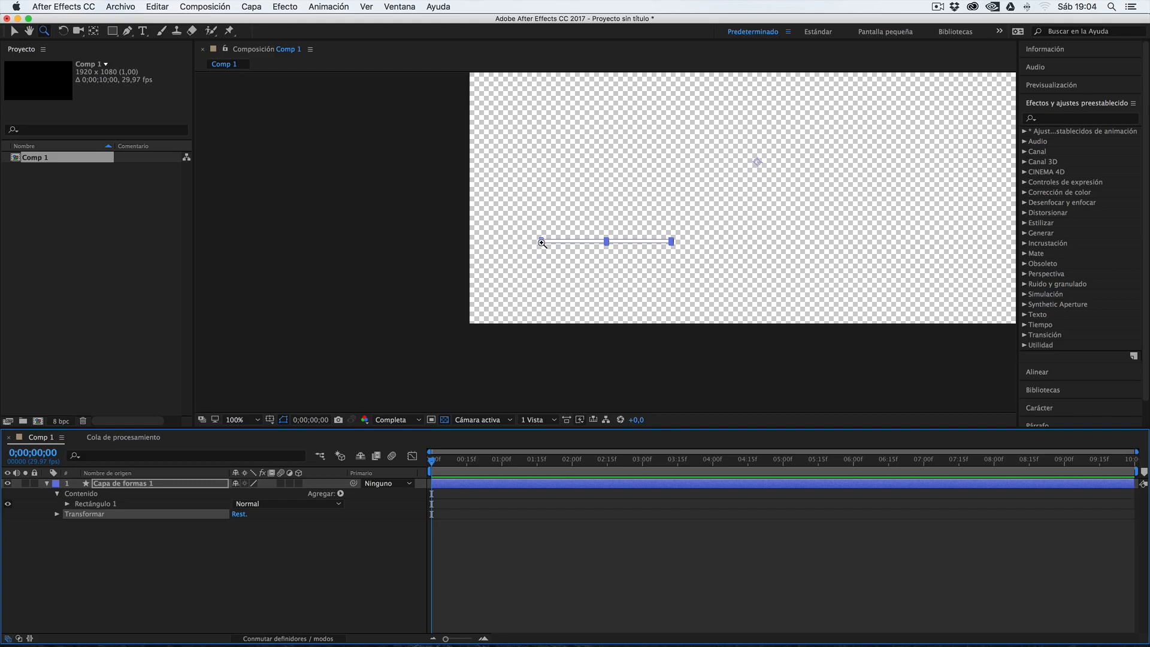
left_click(61, 519)
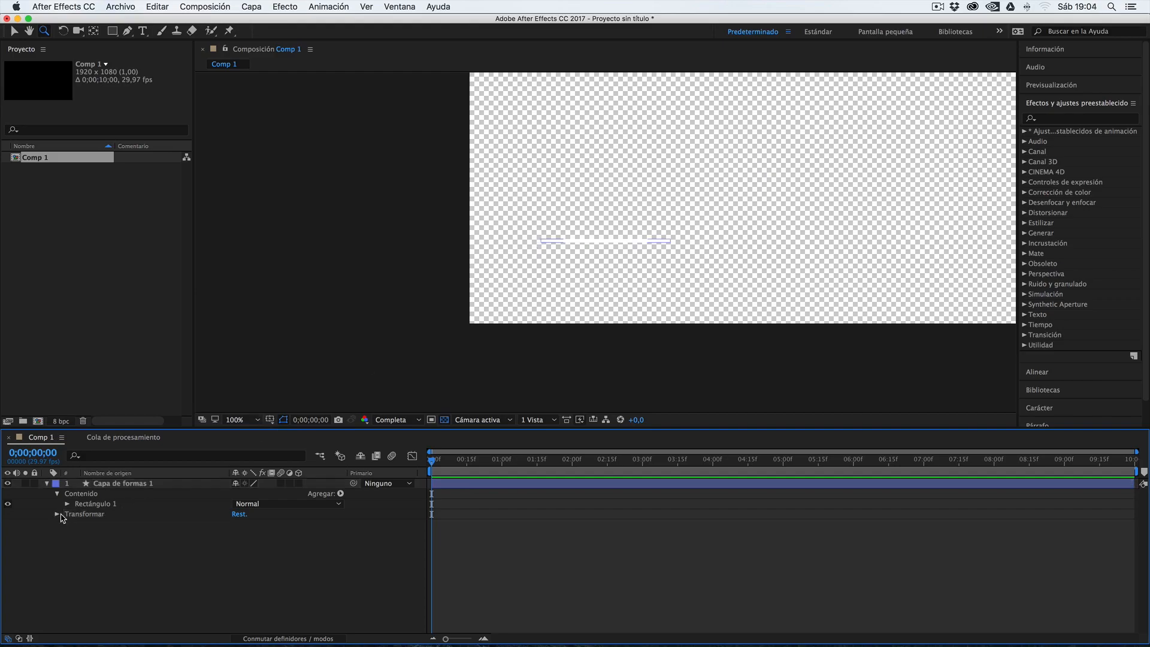
left_click(58, 514)
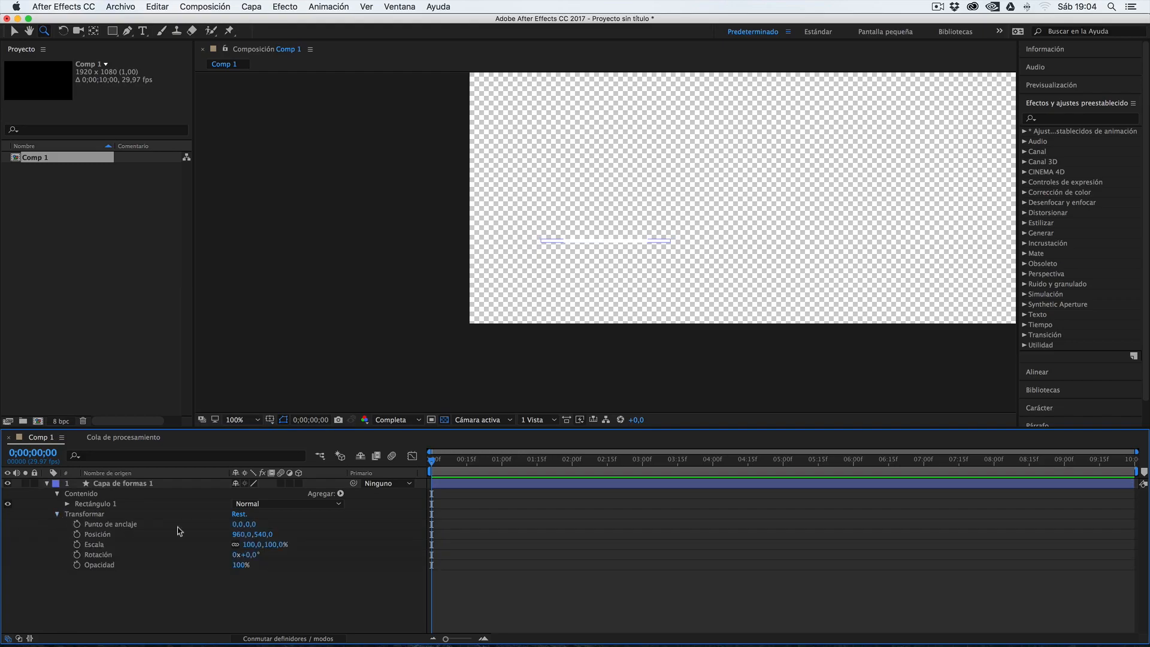
left_click_drag(238, 527, 30, 536)
left_click_drag(243, 525, 62, 539)
left_click_drag(264, 525, 422, 515)
mouse_move(246, 524)
left_mouse_down()
mouse_move(216, 522)
mouse_move(266, 516)
left_mouse_up()
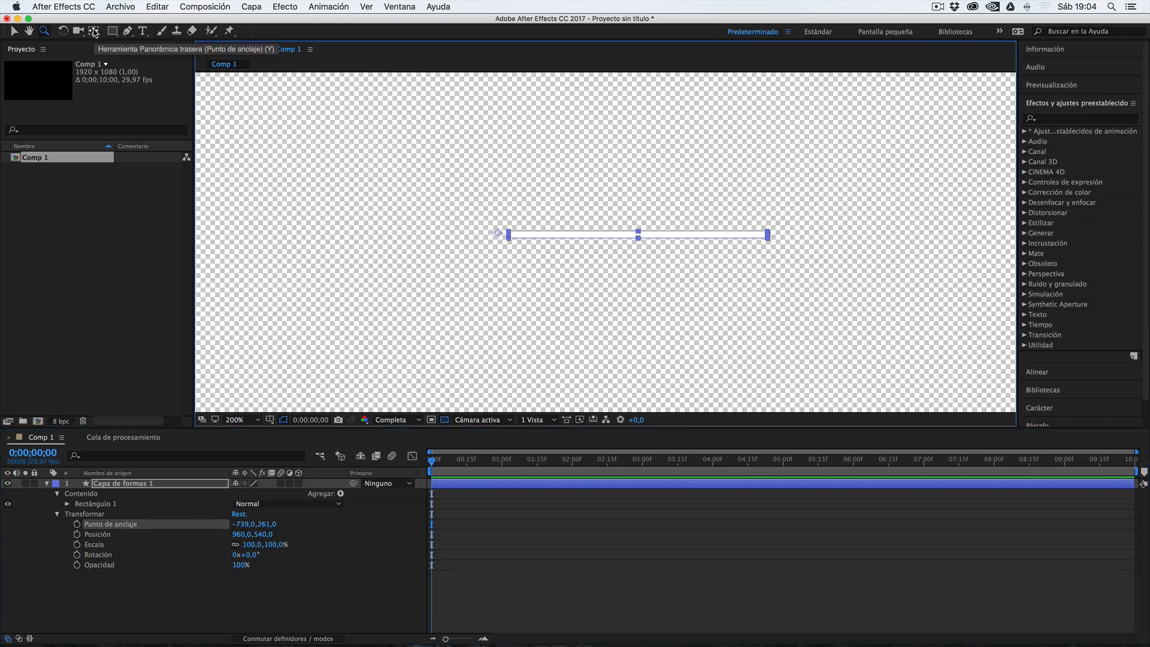
Move the anchor point with the Panorámica trasera tool onto the midpoint of the bar's left edge, at -722,0, 263,9.
left_click(94, 31)
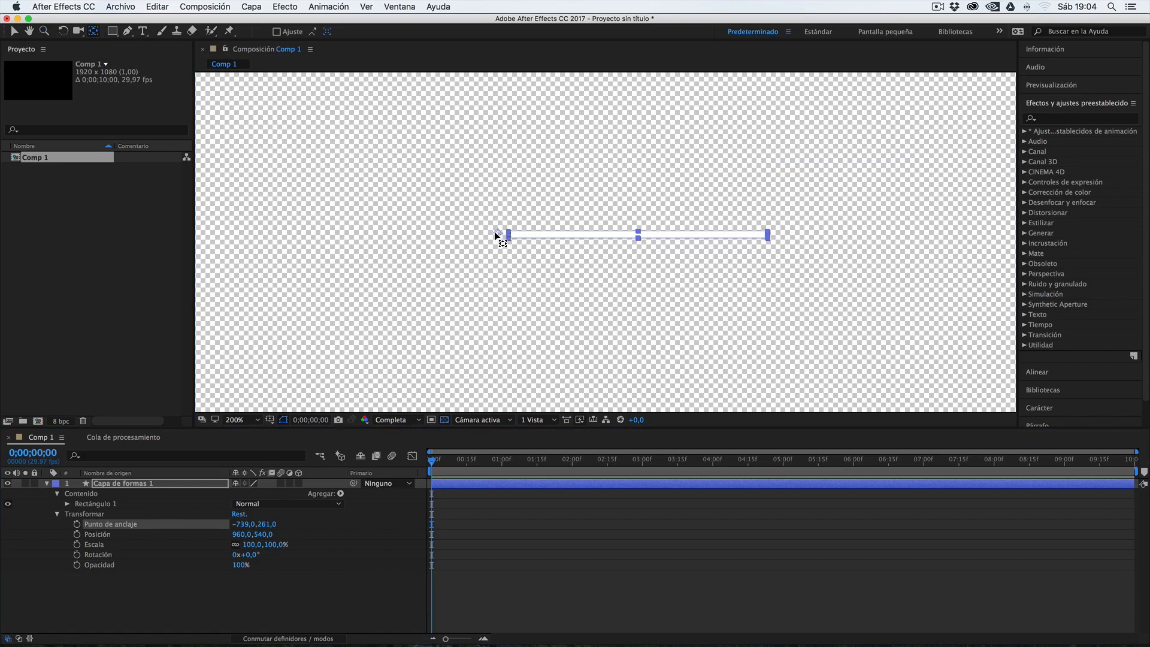
left_click_drag(494, 234, 505, 234)
scroll(509, 237, "up", 4)
key("space")
left_click_drag(315, 185, 935, 265)
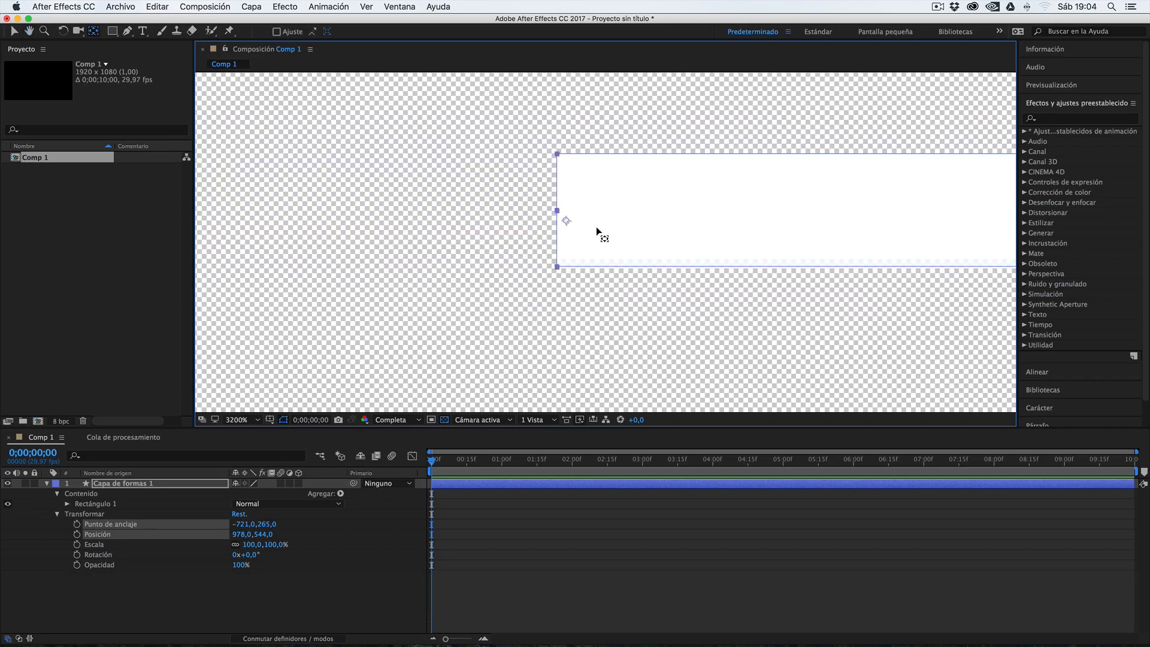
key("y")
mouse_move(566, 221)
left_mouse_down()
mouse_move(555, 210)
mouse_move(583, 214)
mouse_move(563, 210)
mouse_move(571, 156)
mouse_move(560, 159)
mouse_move(566, 214)
mouse_move(558, 210)
left_mouse_up()
key("super")
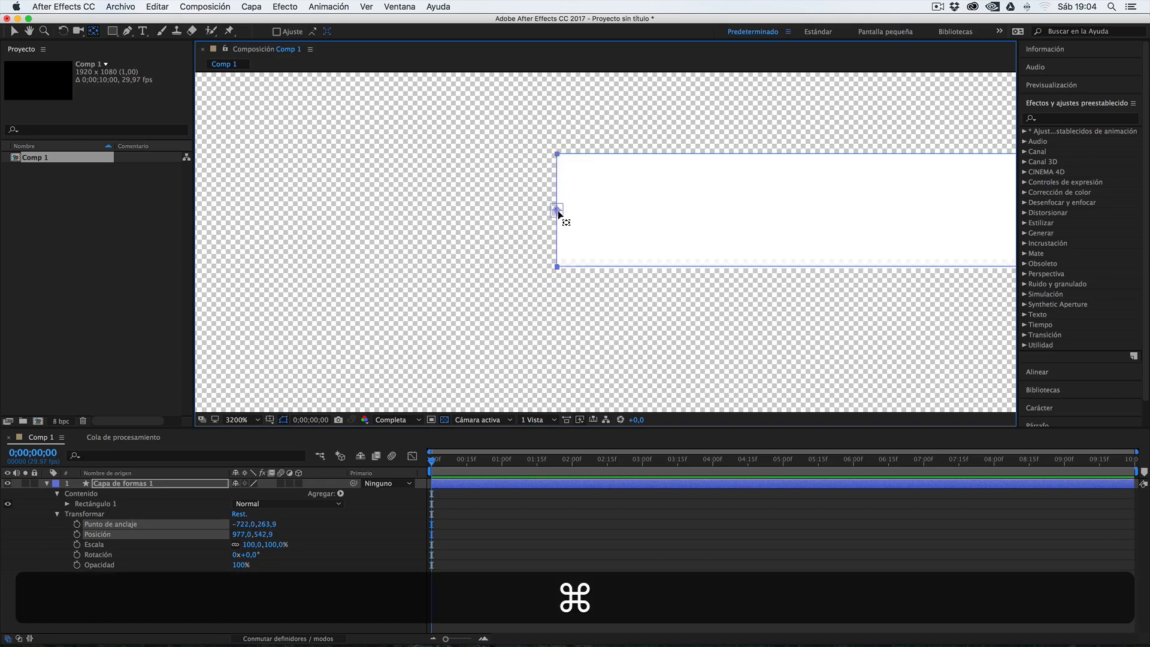
mouse_move(558, 210)
left_mouse_down()
mouse_move(557, 268)
mouse_move(630, 211)
mouse_move(557, 212)
left_mouse_up()
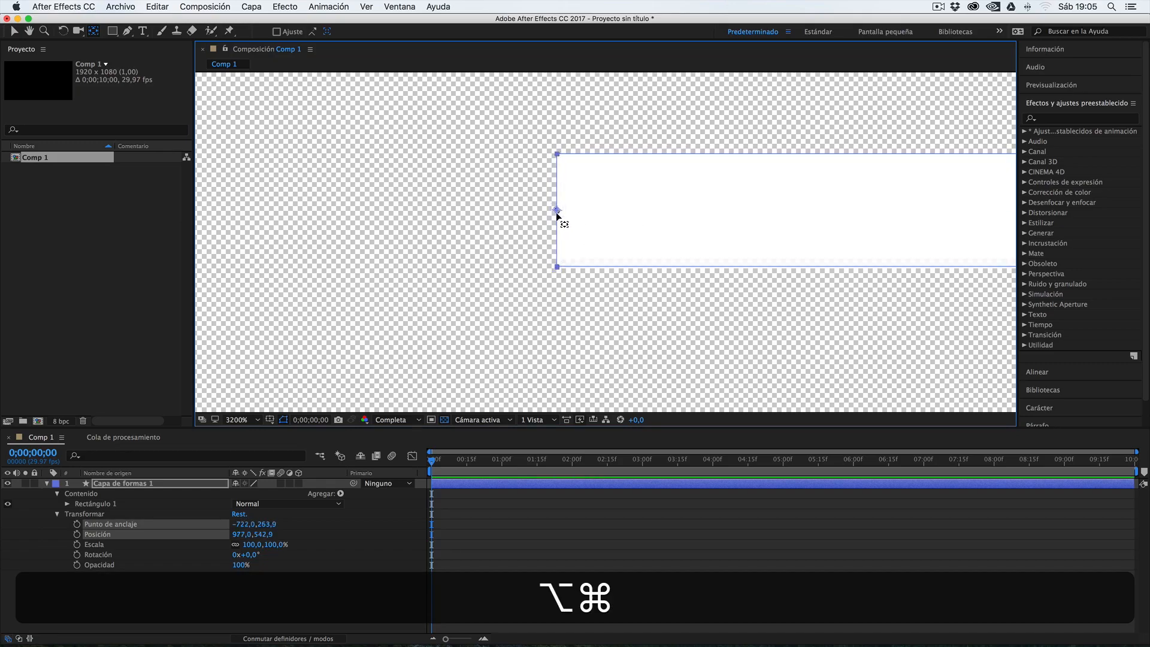
Move the bar to the lower-left area of the composition, at Posición 193,0, 910,9.
scroll(556, 212, "down", 10)
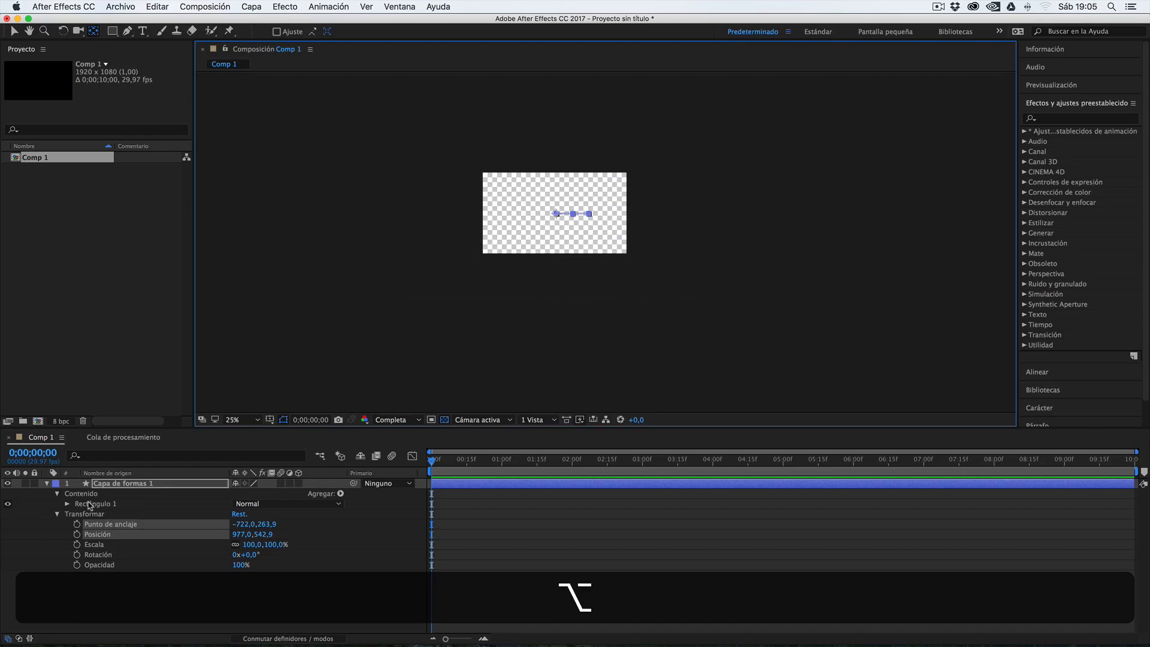
scroll(561, 212, "up", 4)
key("v")
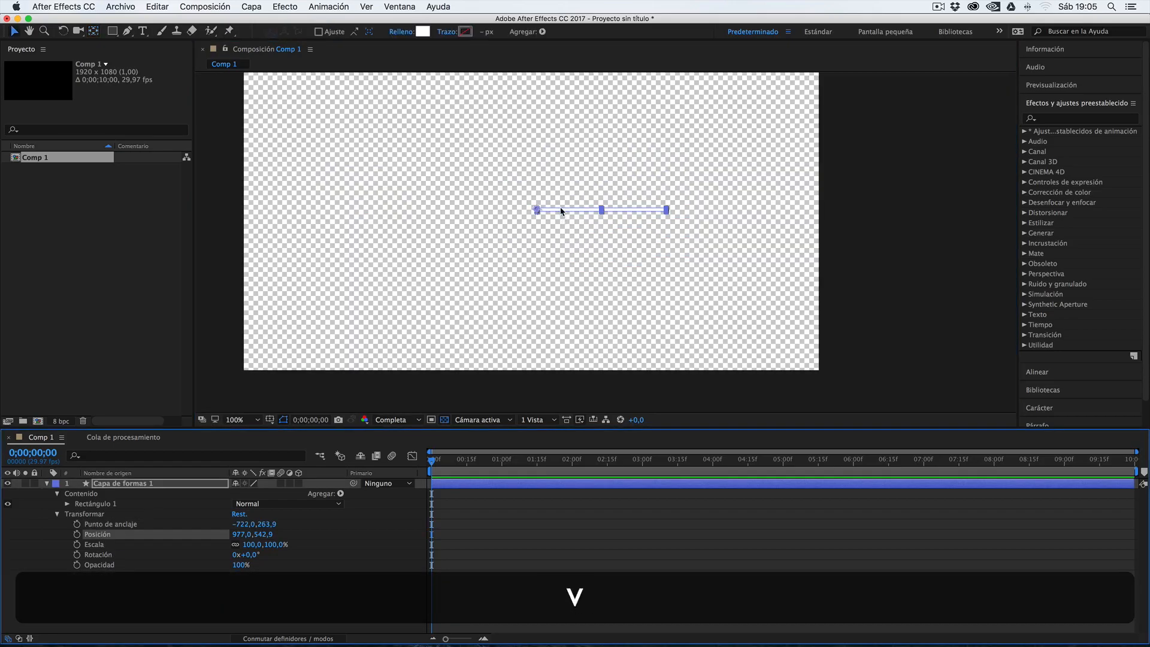
left_click_drag(560, 211, 328, 323)
scroll(290, 329, "up", 2)
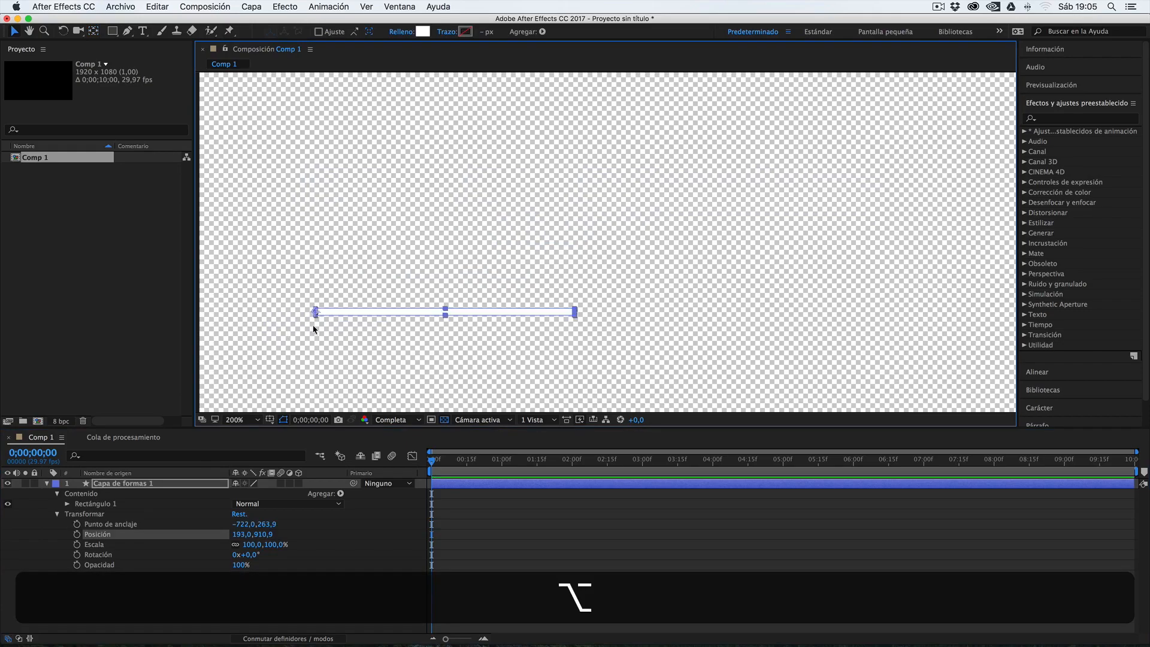
Expand the contents of Rectángulo 1 and its Relleno 1 properties, and select the Color property.
left_click(67, 504)
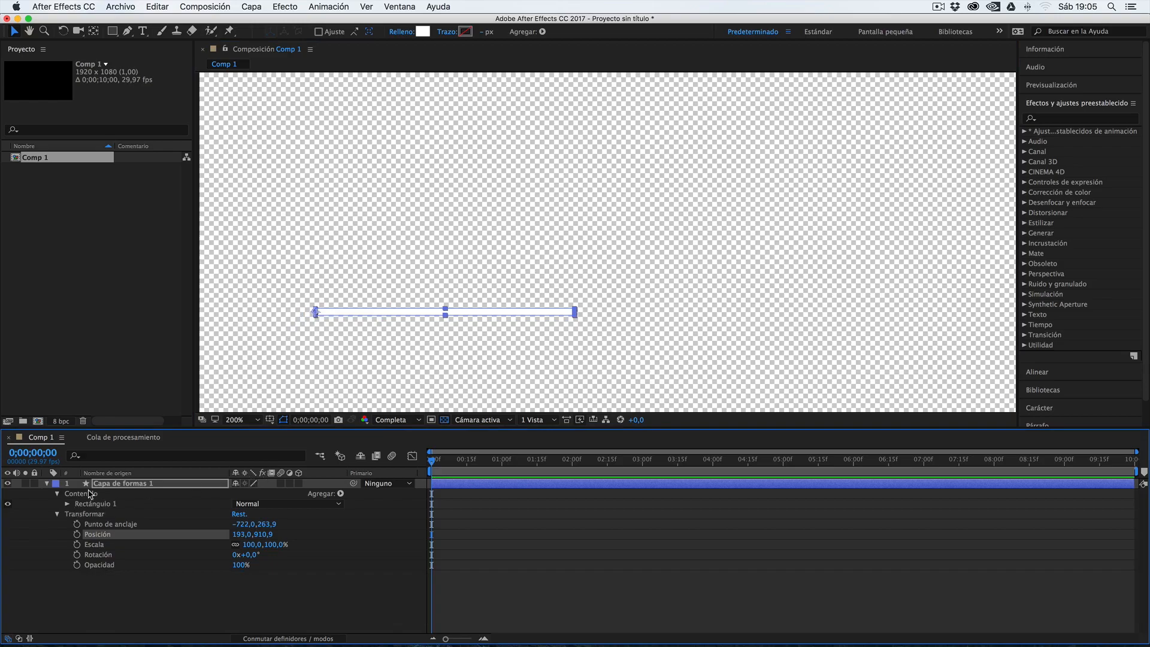
left_click(67, 505)
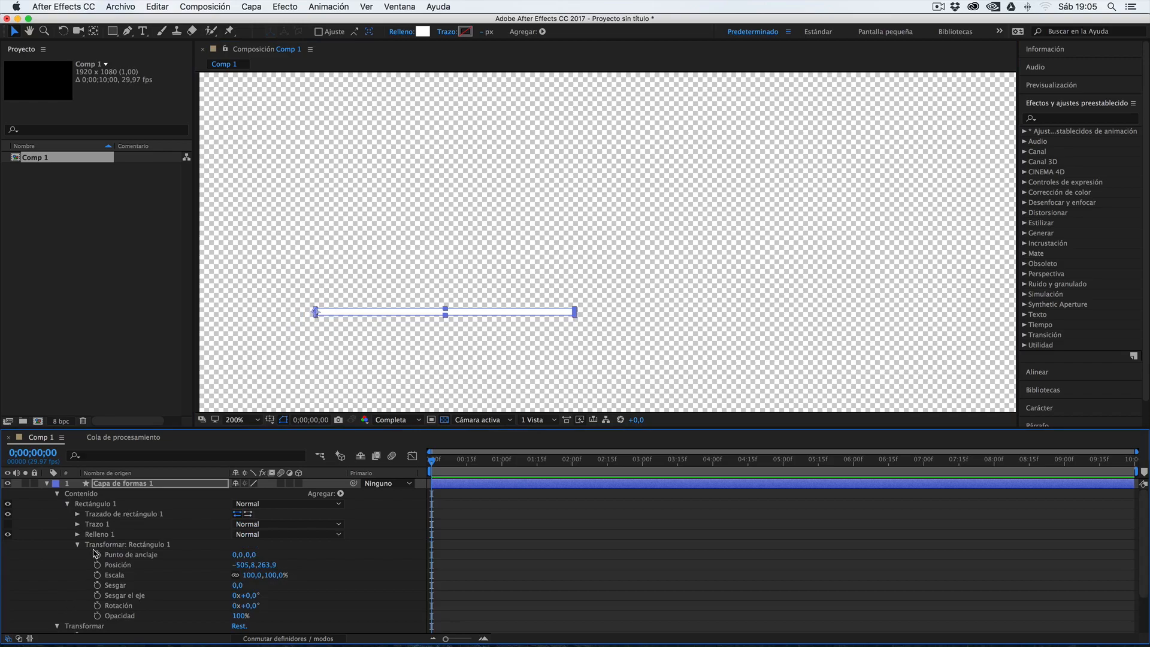
left_click(77, 535)
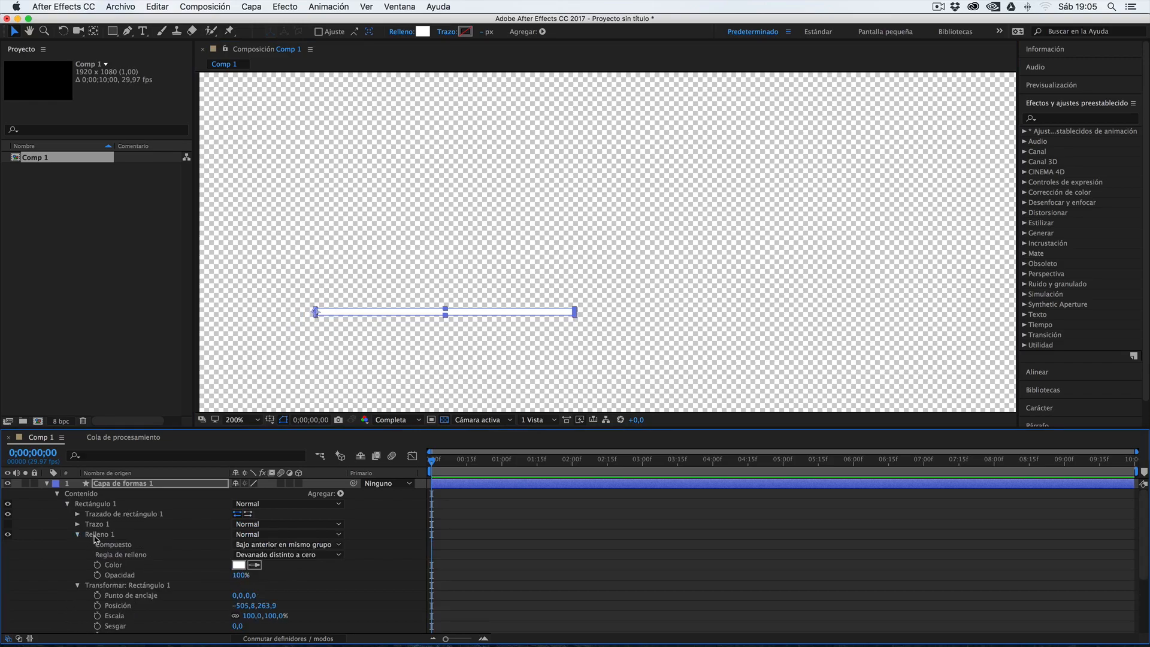
left_click(112, 566)
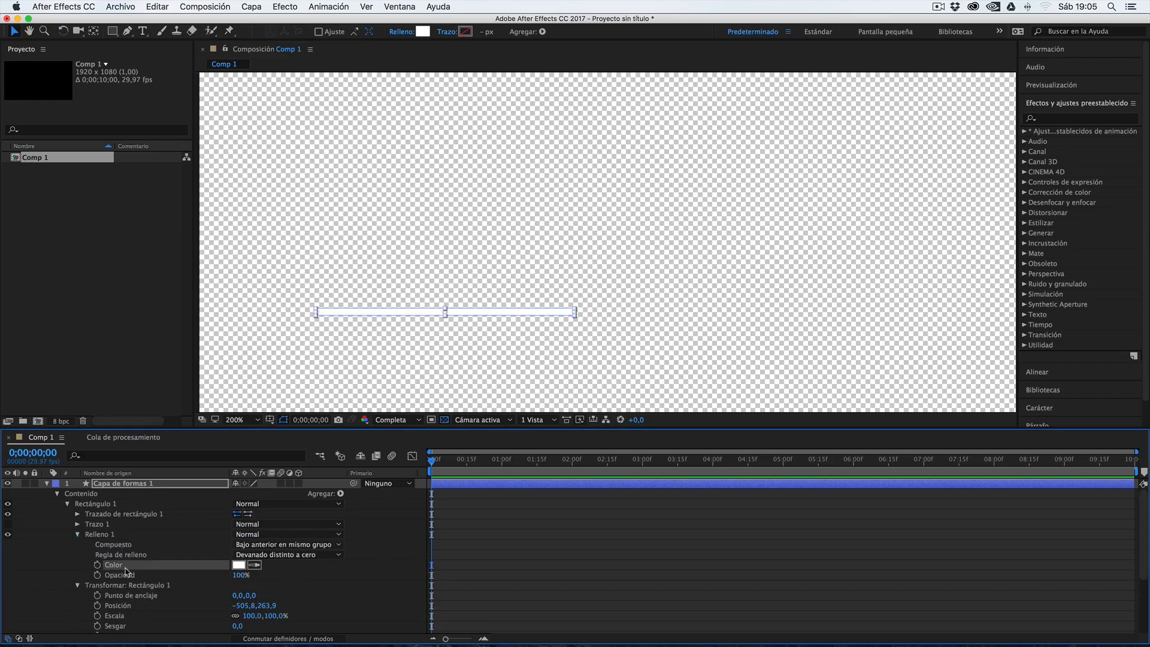
Change the color of Relleno 1 to black, 000000, and deselect the bar.
left_click(238, 566)
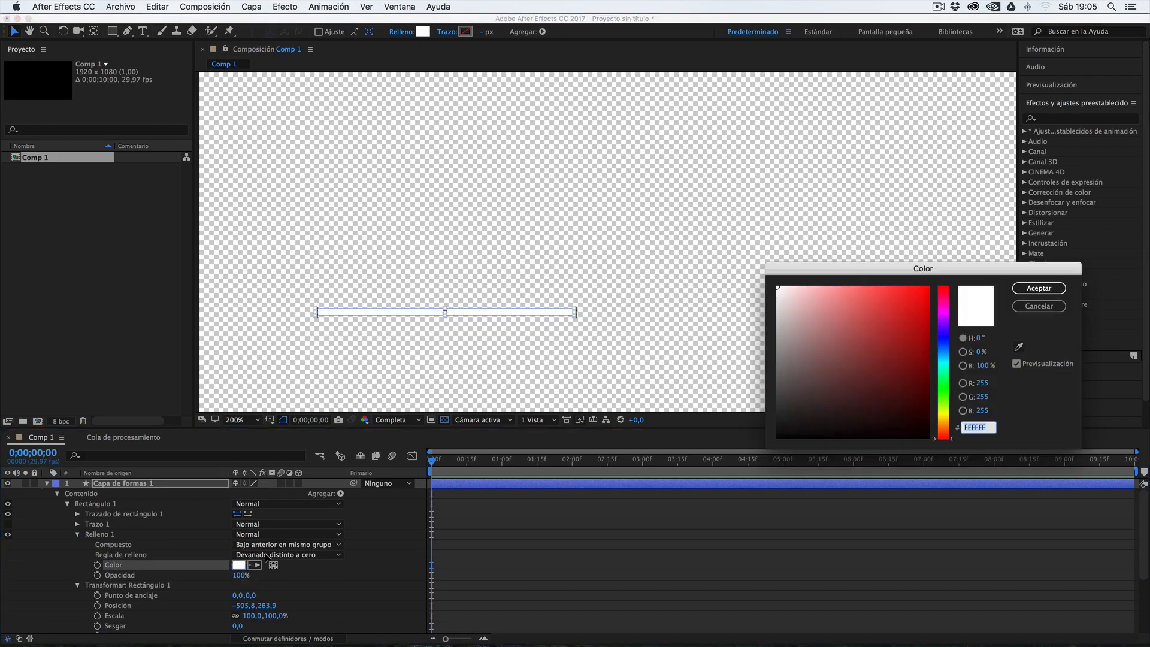
left_click_drag(803, 377, 777, 438)
left_click(1038, 288)
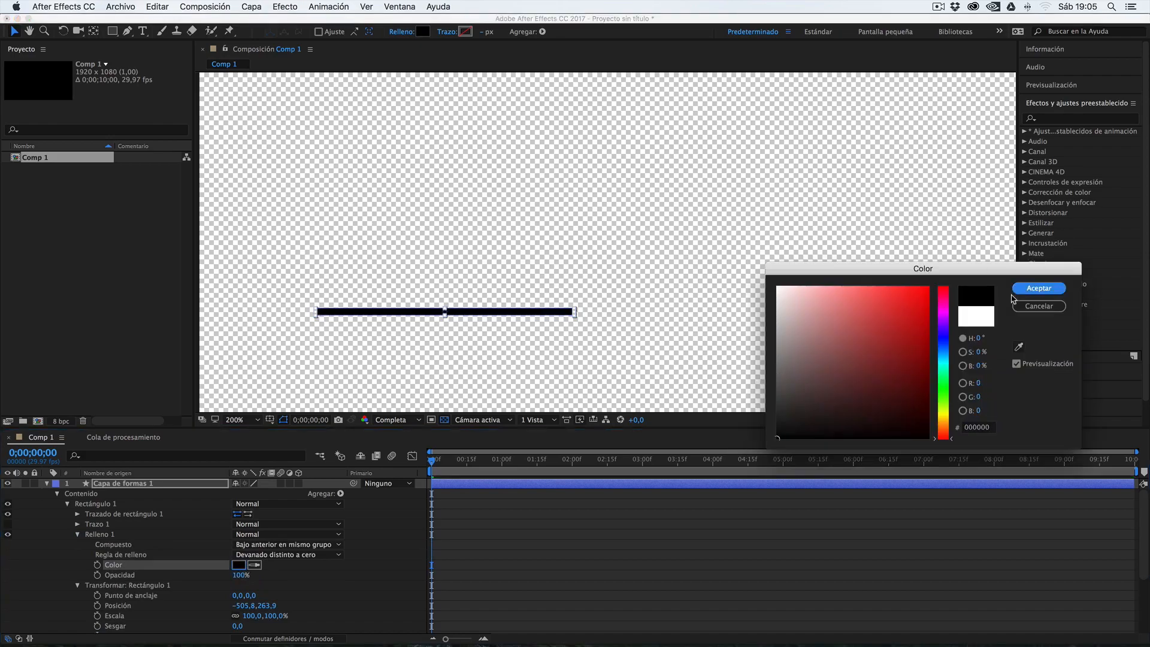
left_click(66, 563)
Rotate the bar to 37° with the Rotación property of Transformar: Rectángulo 1.
scroll(67, 563, "down", 3)
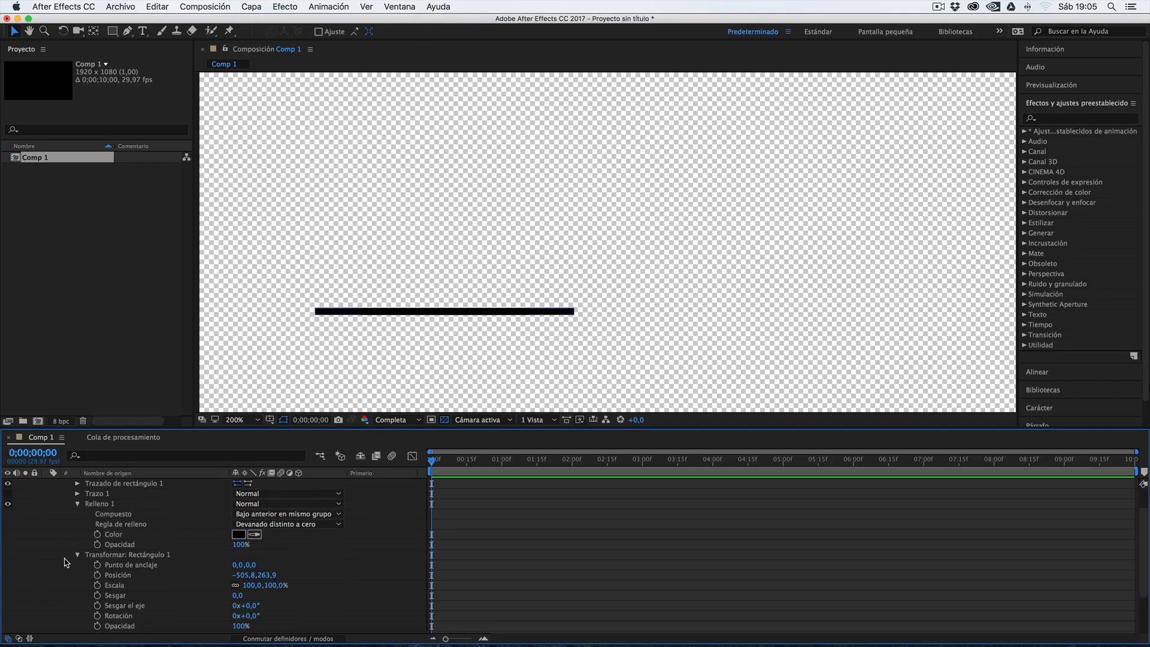
left_click_drag(246, 617, 267, 617)
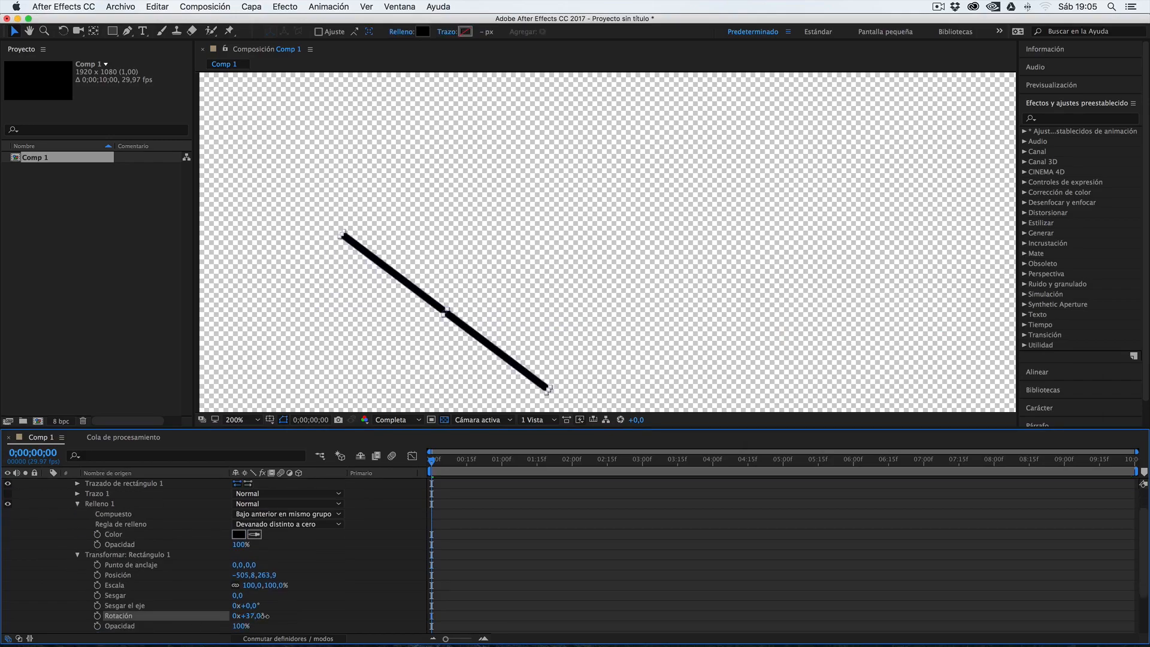
scroll(258, 605, "down", 3)
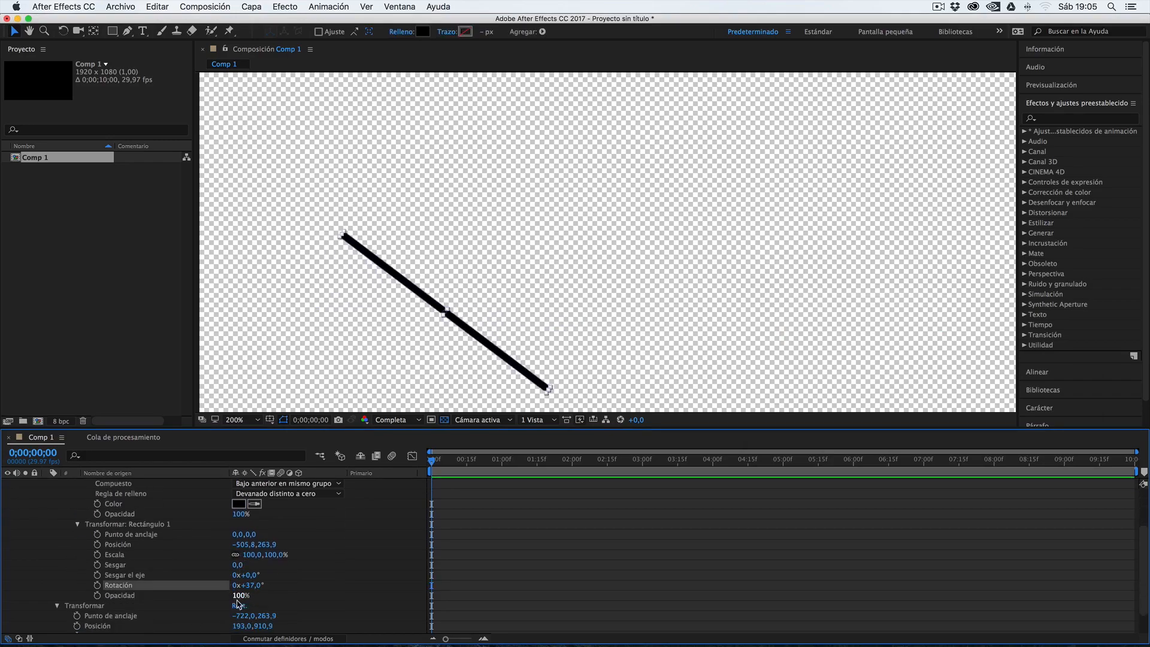
scroll(78, 521, "up", 6)
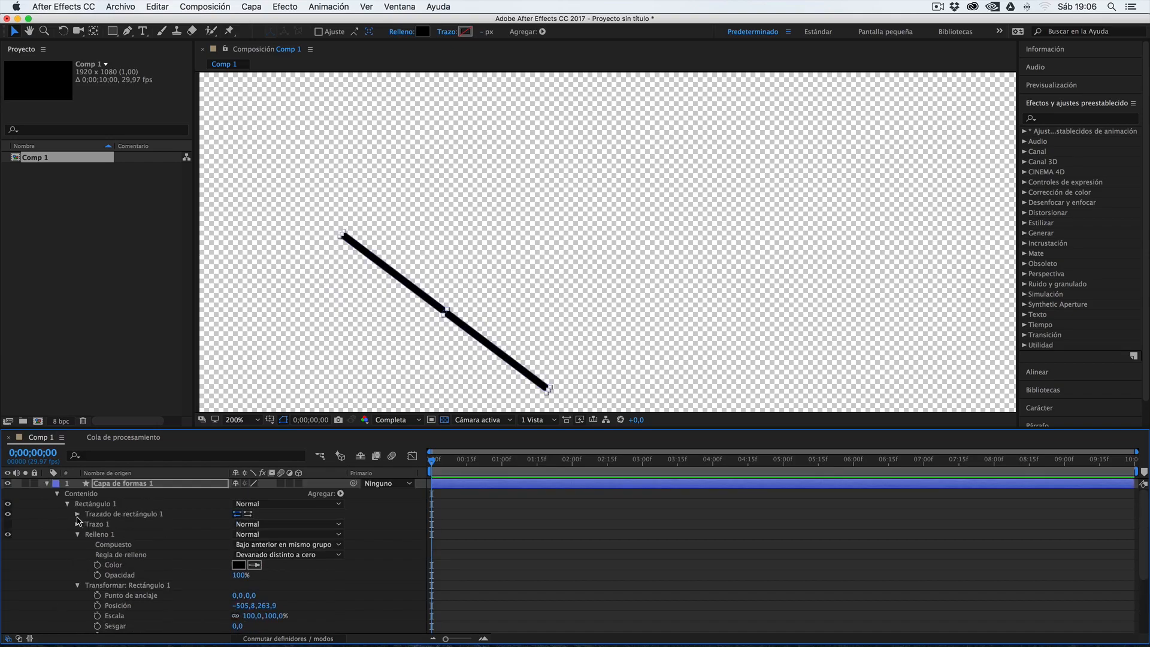
Collapse the Contenido and Transformar groups and reveal only the modified properties of Capa de formas 1.
left_click(67, 503)
left_click(58, 494)
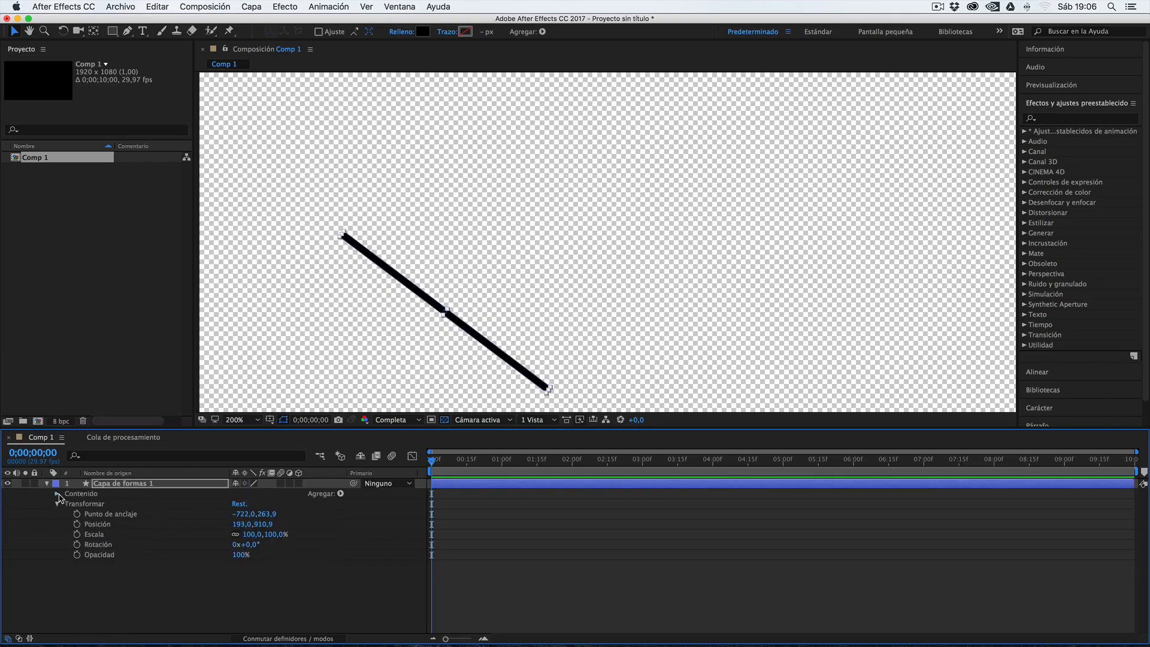
left_click(57, 503)
left_click(130, 487)
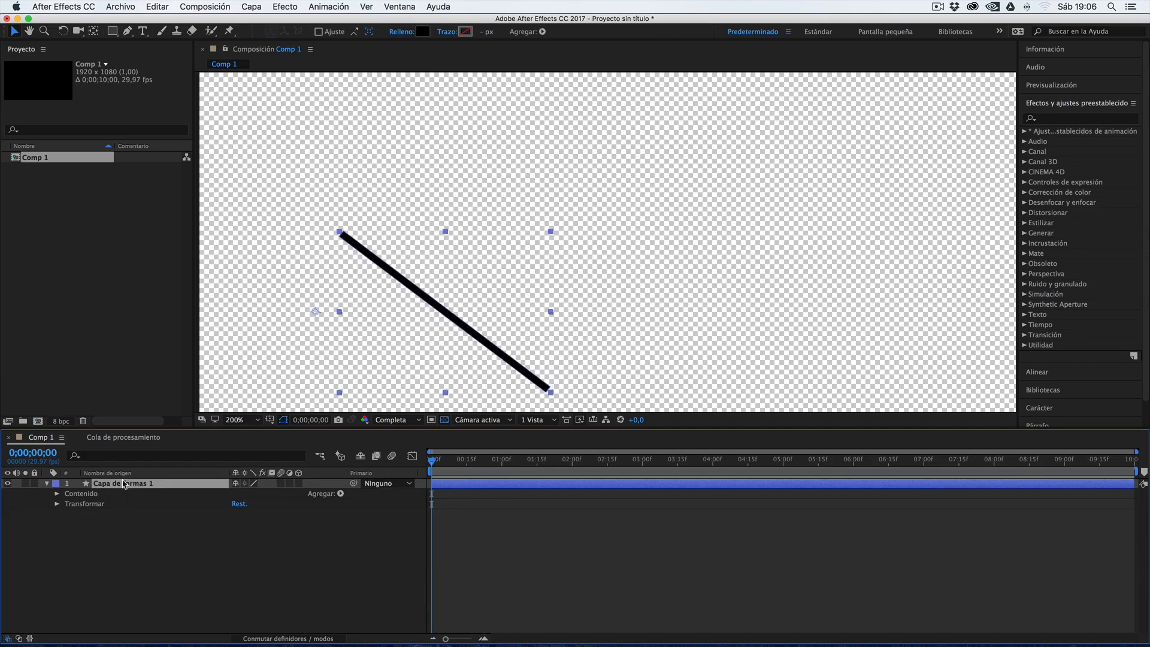
key("u")
key("u")
key("u")
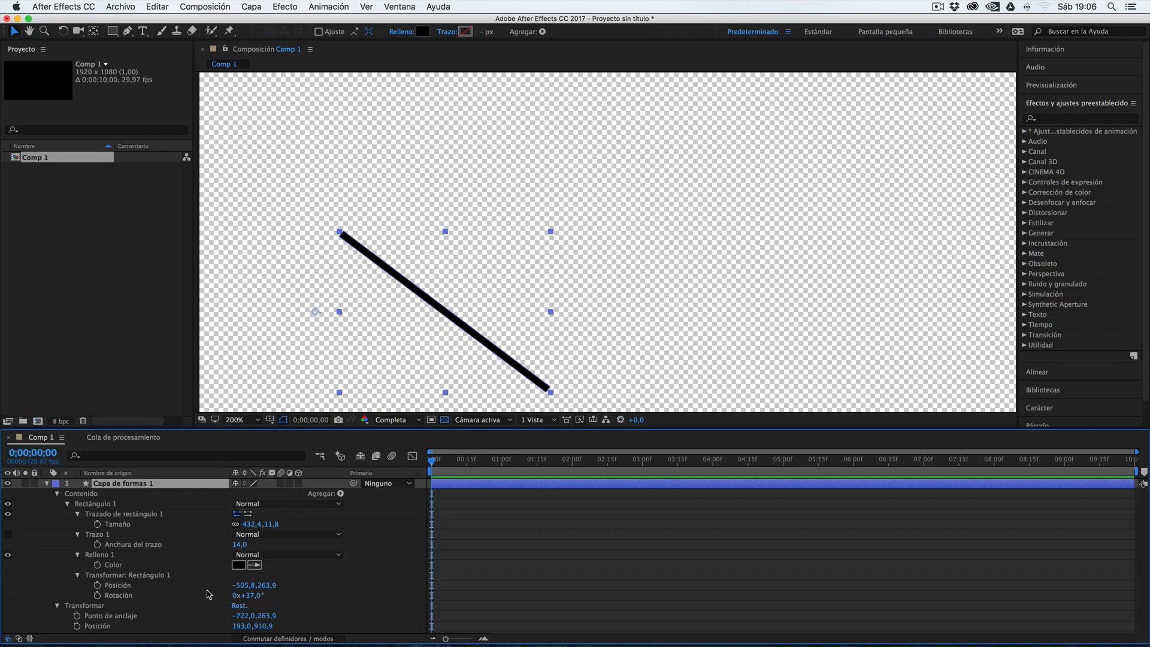
Reset the Rotación of Transformar: Rectángulo 1 to 0°.
left_click(251, 596)
type("0")
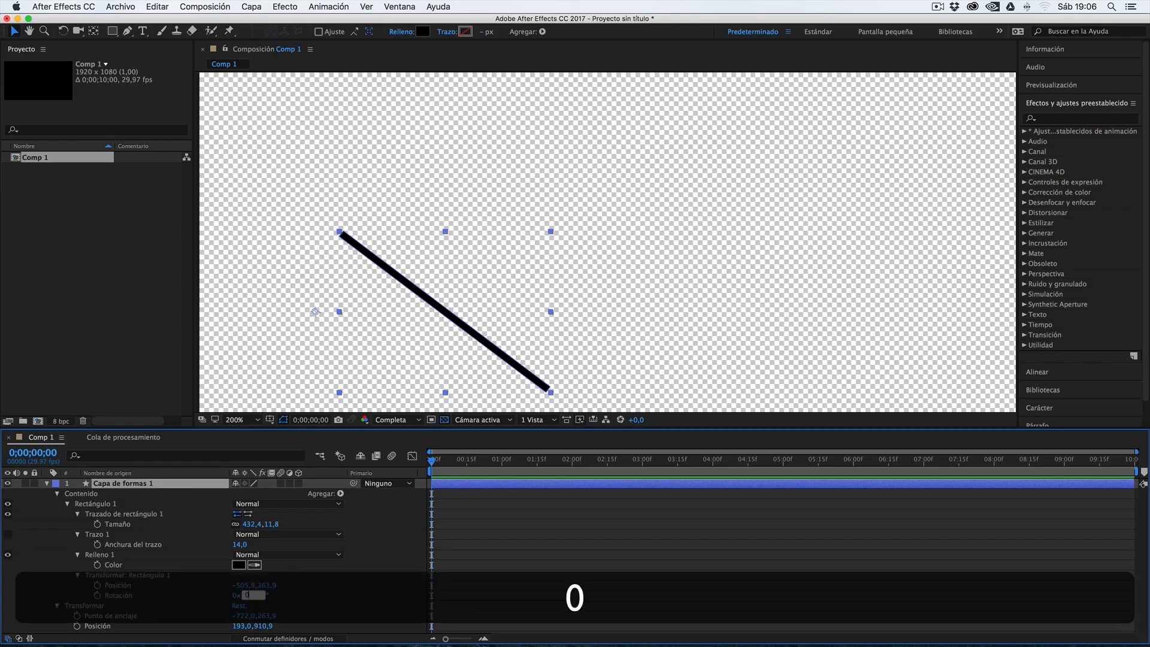
key("Return")
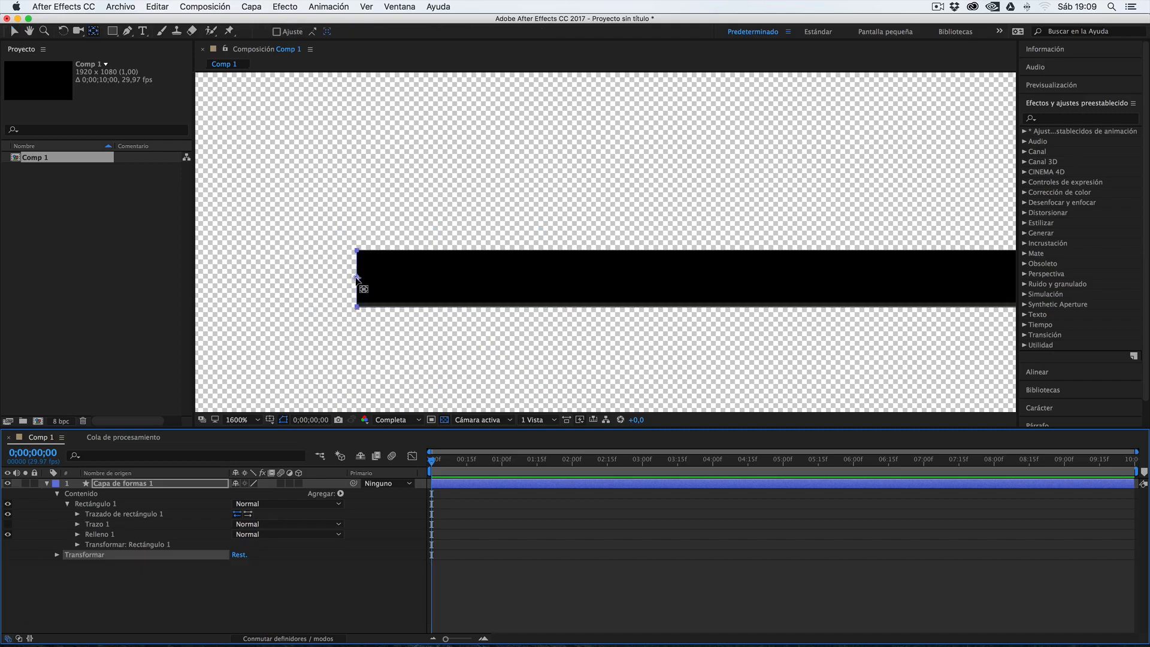
Examine the properties of Transformar: Rectángulo 1, highlighting its Punto de anclaje, and collapse the group again.
scroll(358, 282, "down", 3)
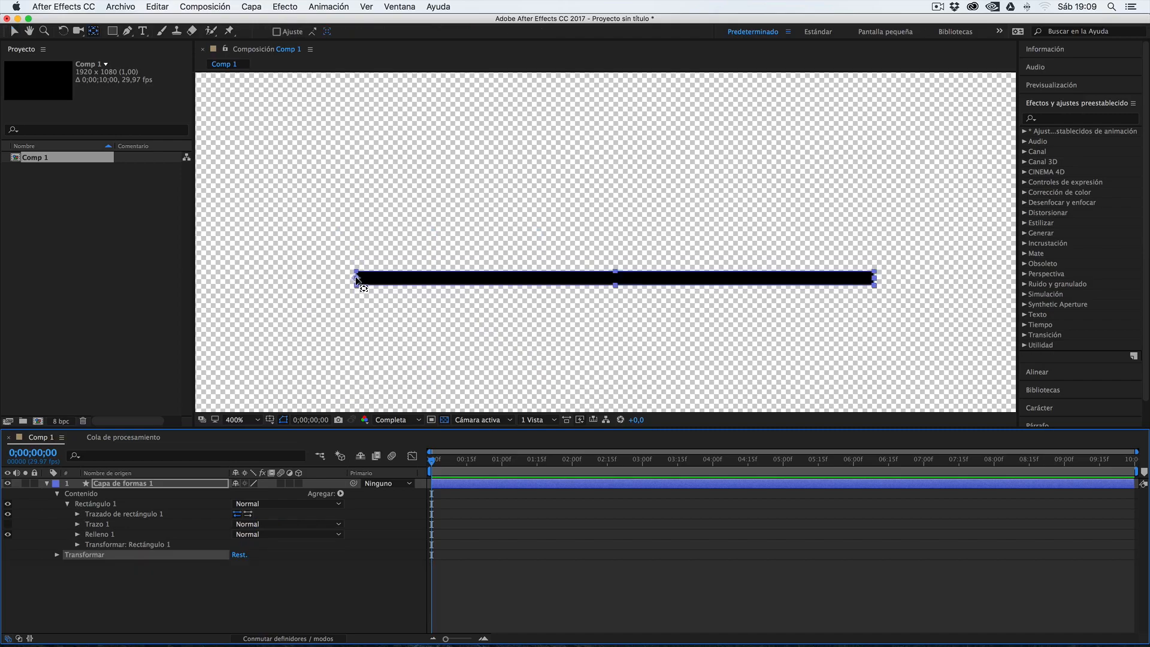
left_click(77, 545)
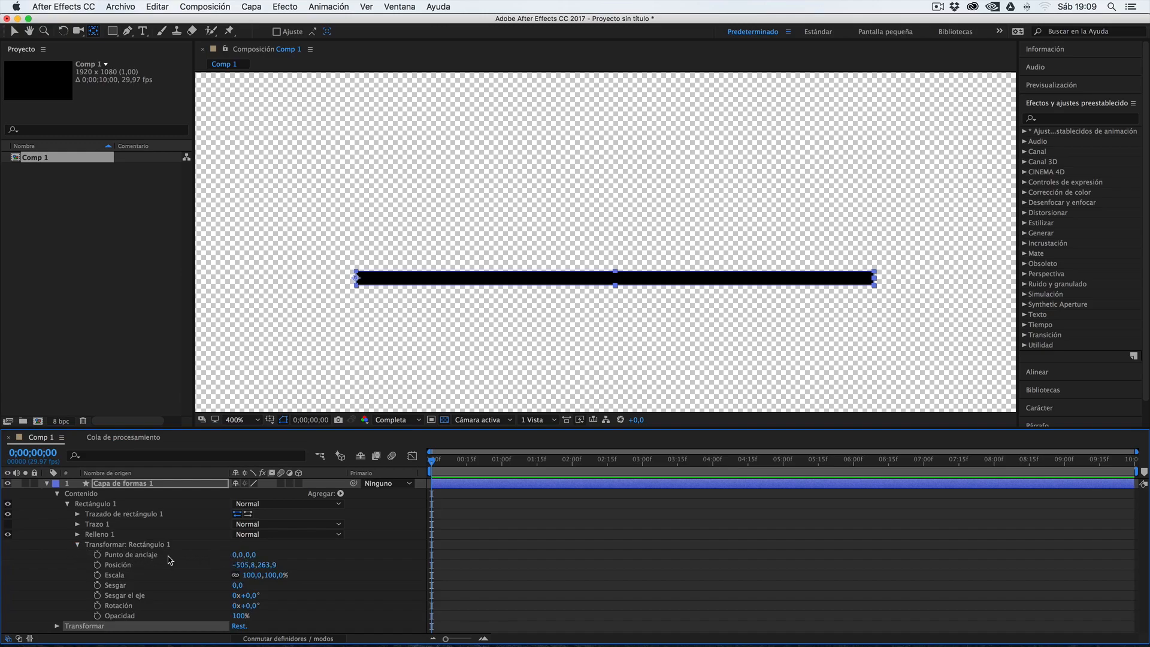
left_click(129, 557)
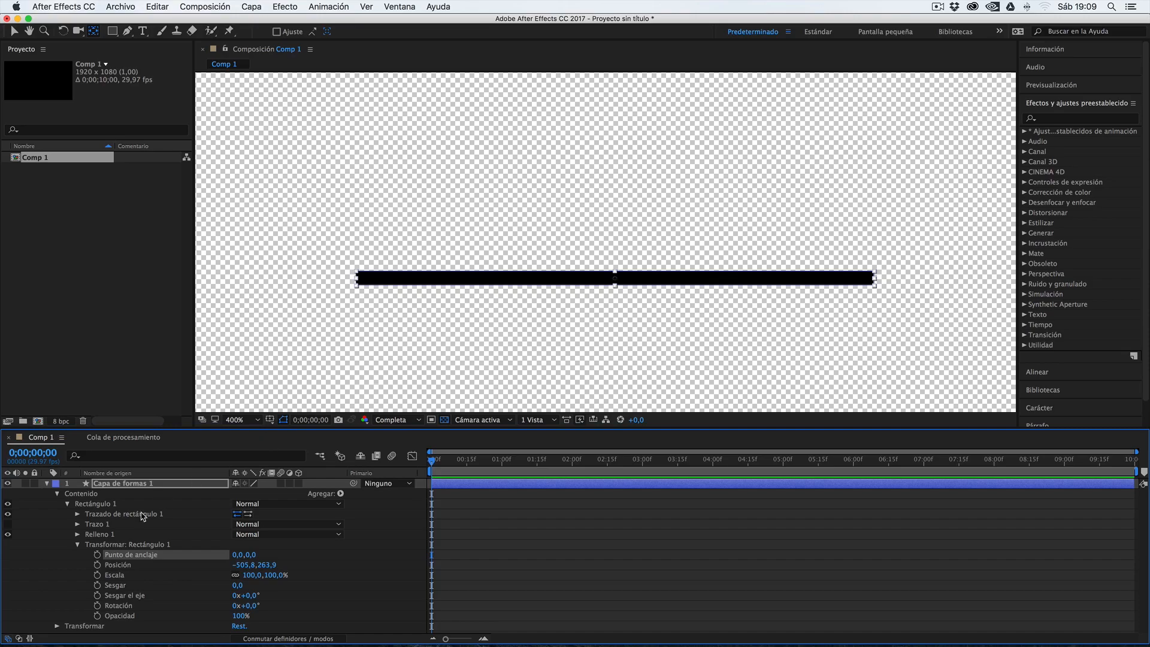
left_click(78, 544)
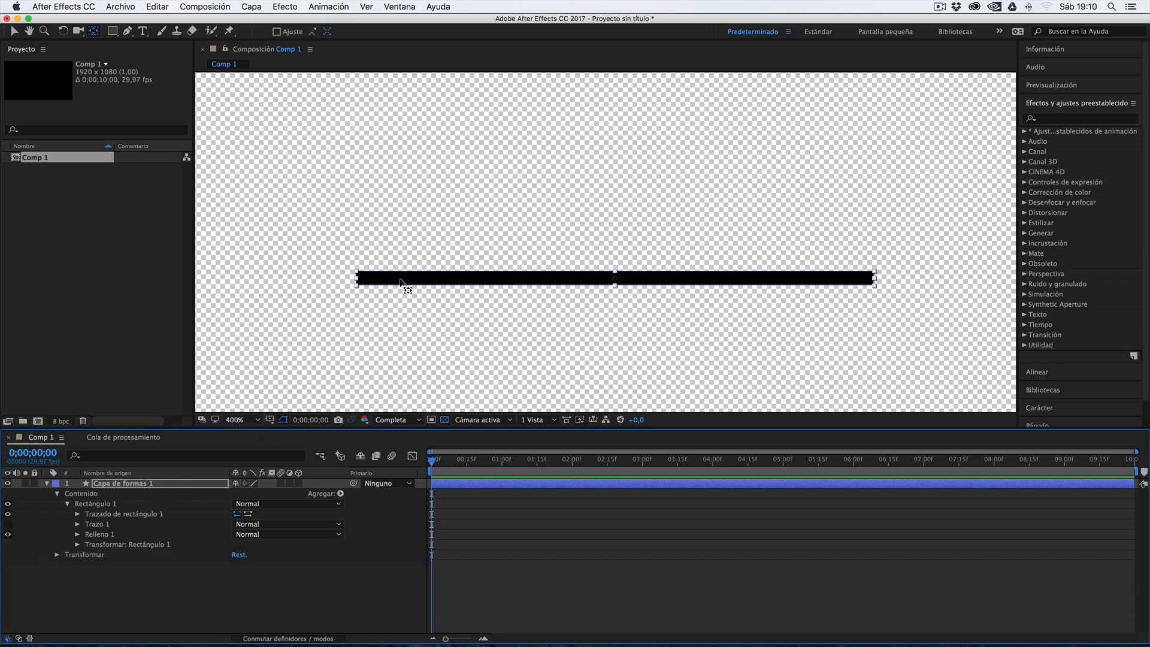
Expand the layer's own Transformar group and highlight its Punto de anclaje to examine where it sits on the bar.
left_click(82, 555)
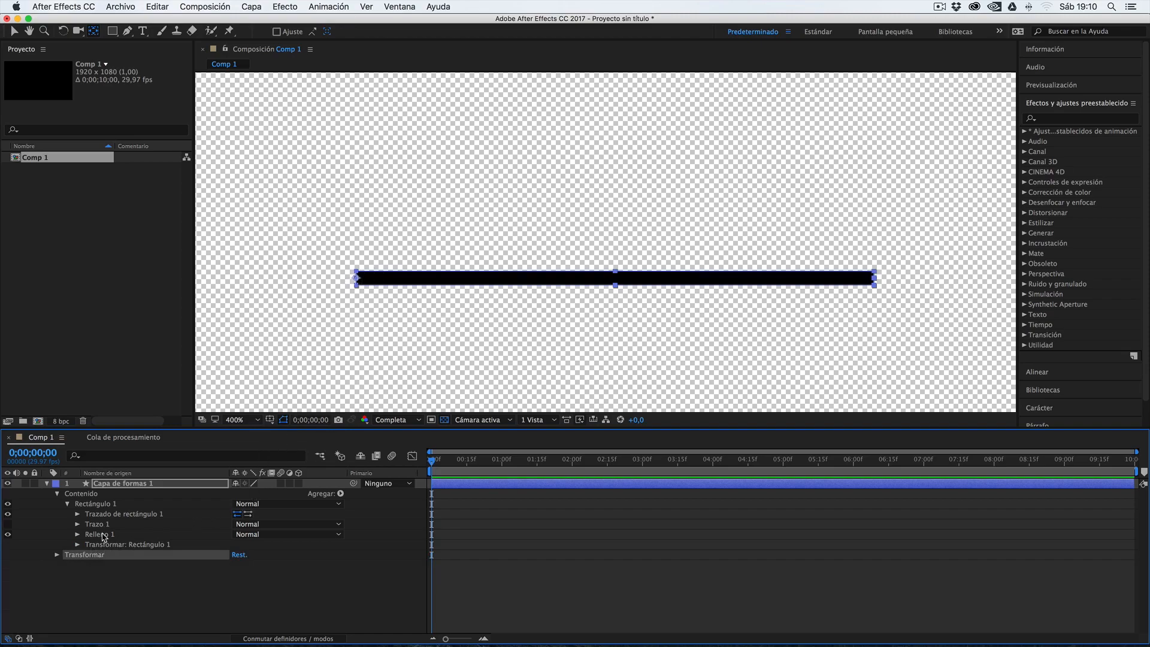
left_click(57, 556)
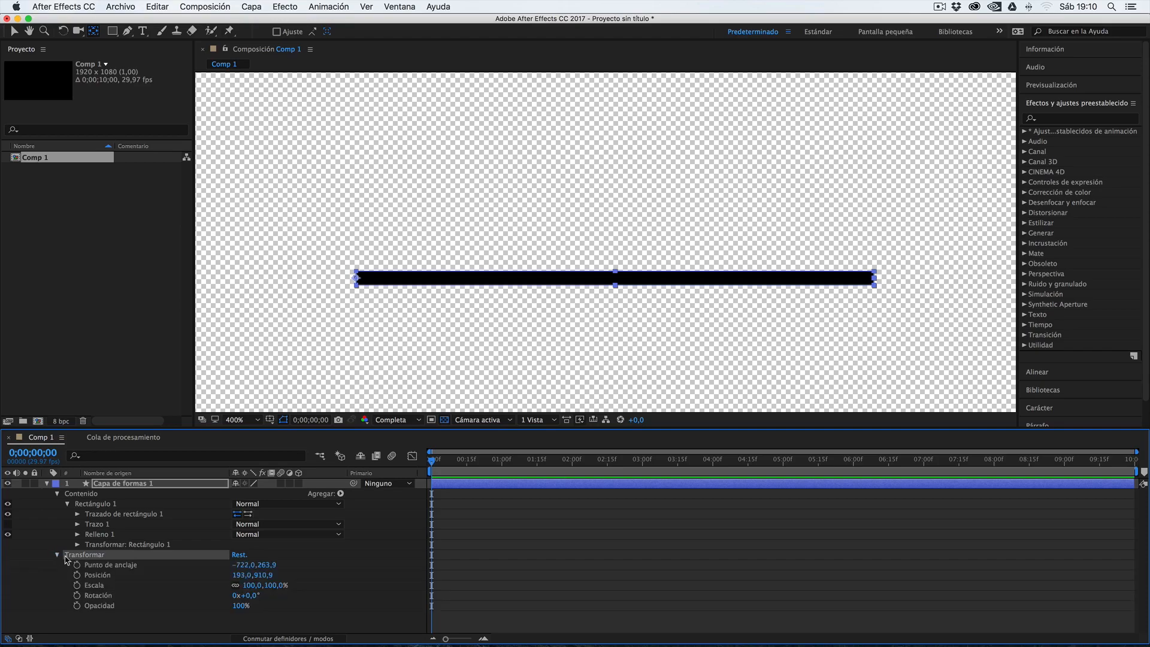
left_click(125, 566)
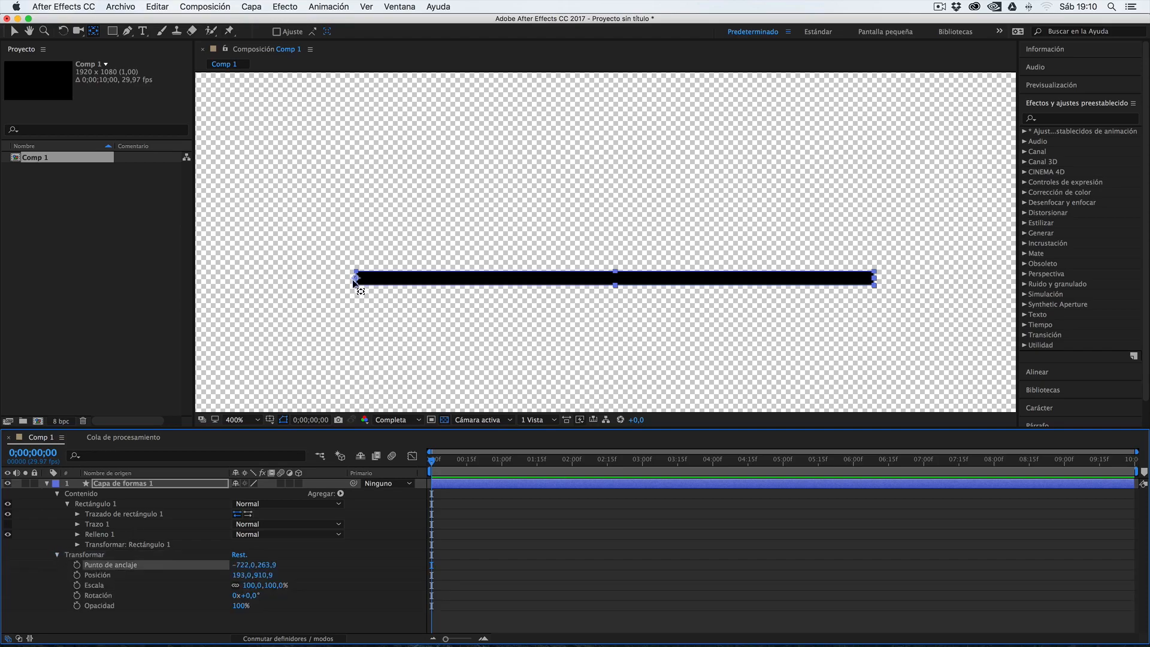
Unlink the proportions of the layer's Escala and keyframe it with a horizontal scale of 0% at 0;00;00;15.
left_click(93, 586)
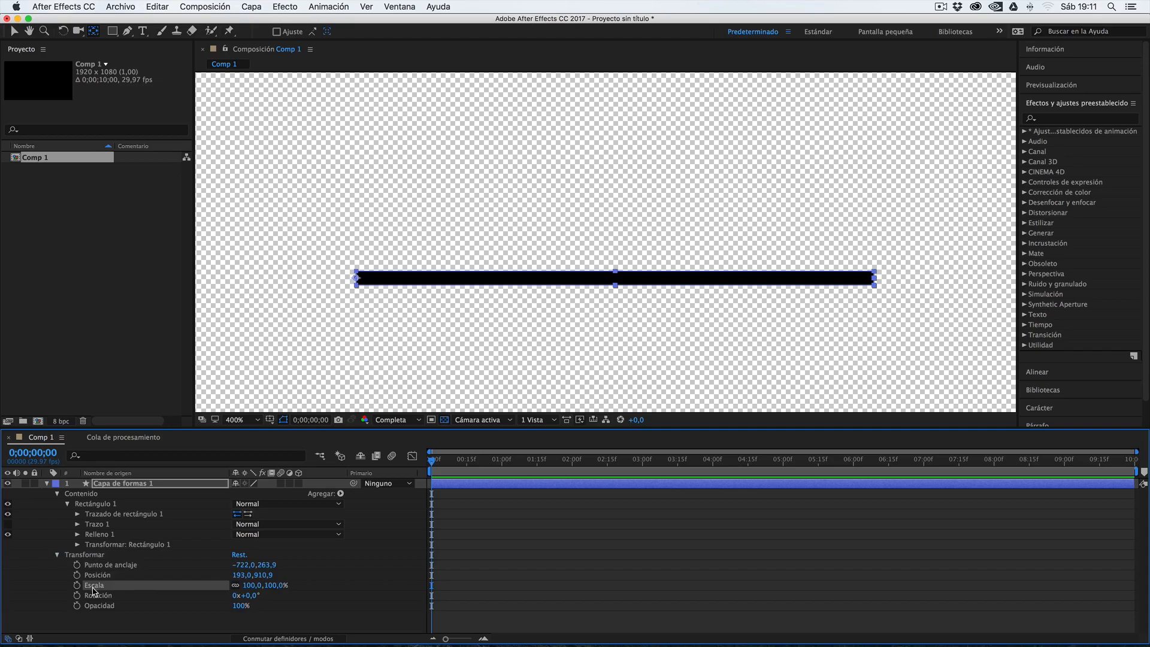
left_click(236, 585)
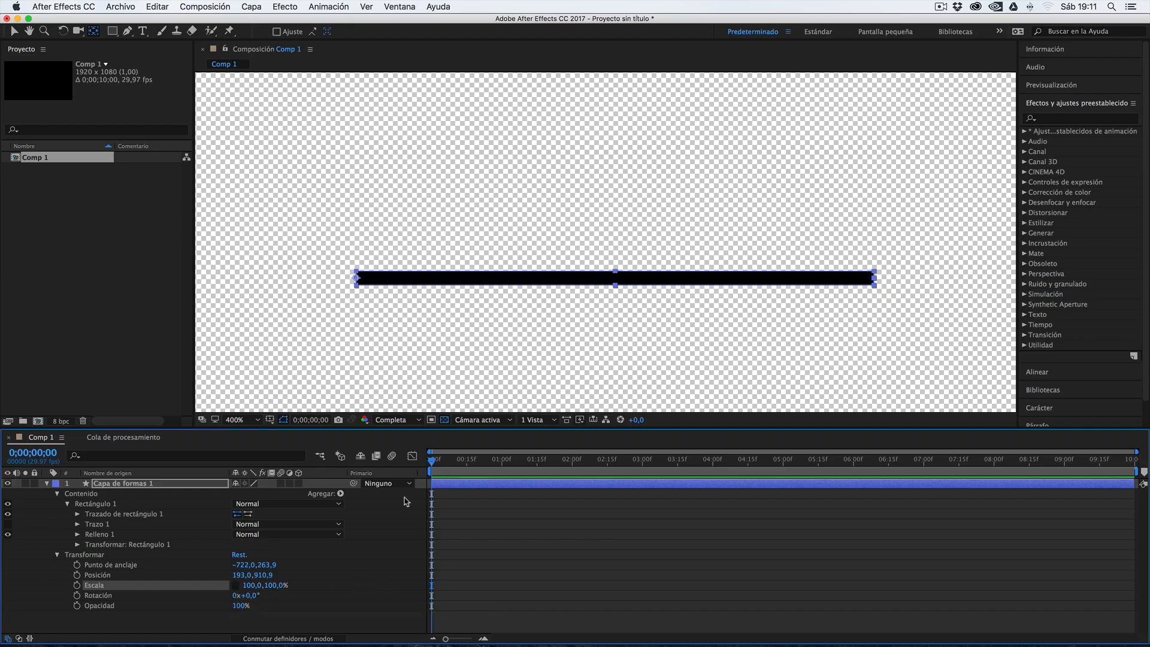
left_click(440, 466)
left_click_drag(441, 466, 467, 467)
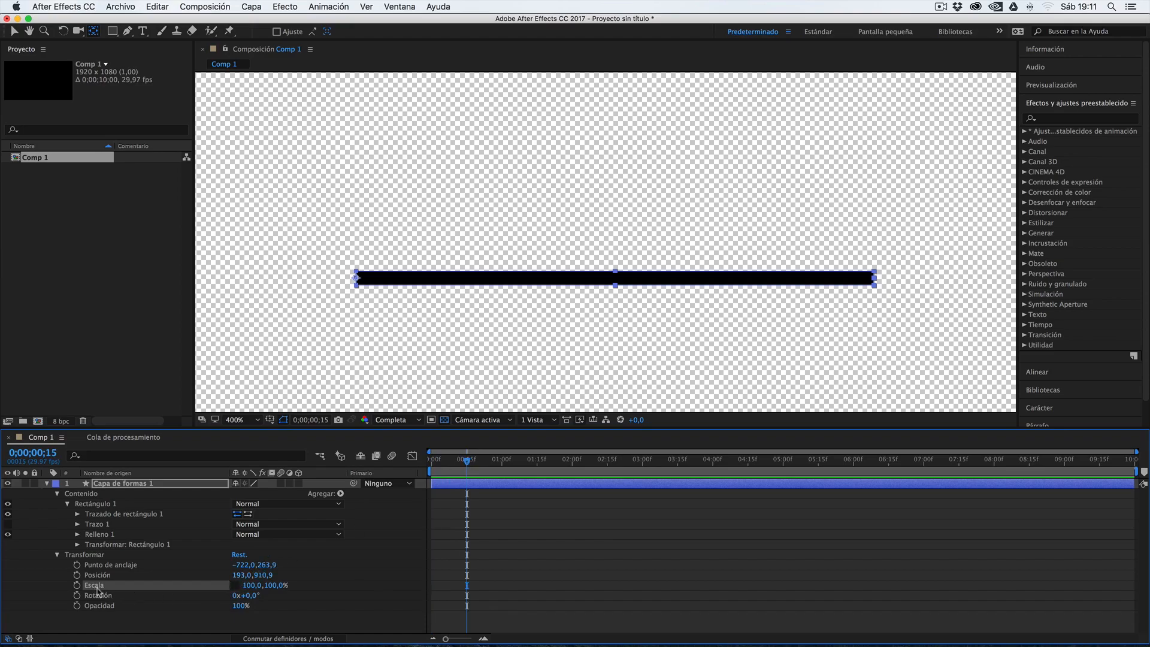
left_click(251, 585)
type("0")
key("Return")
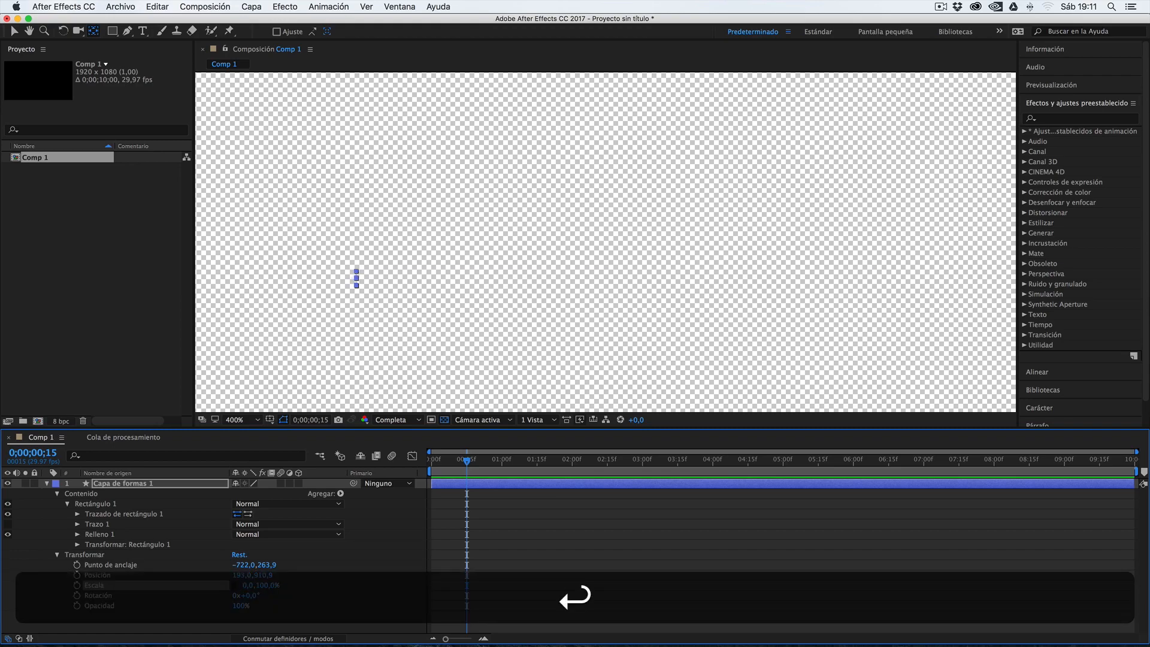
left_click(77, 587)
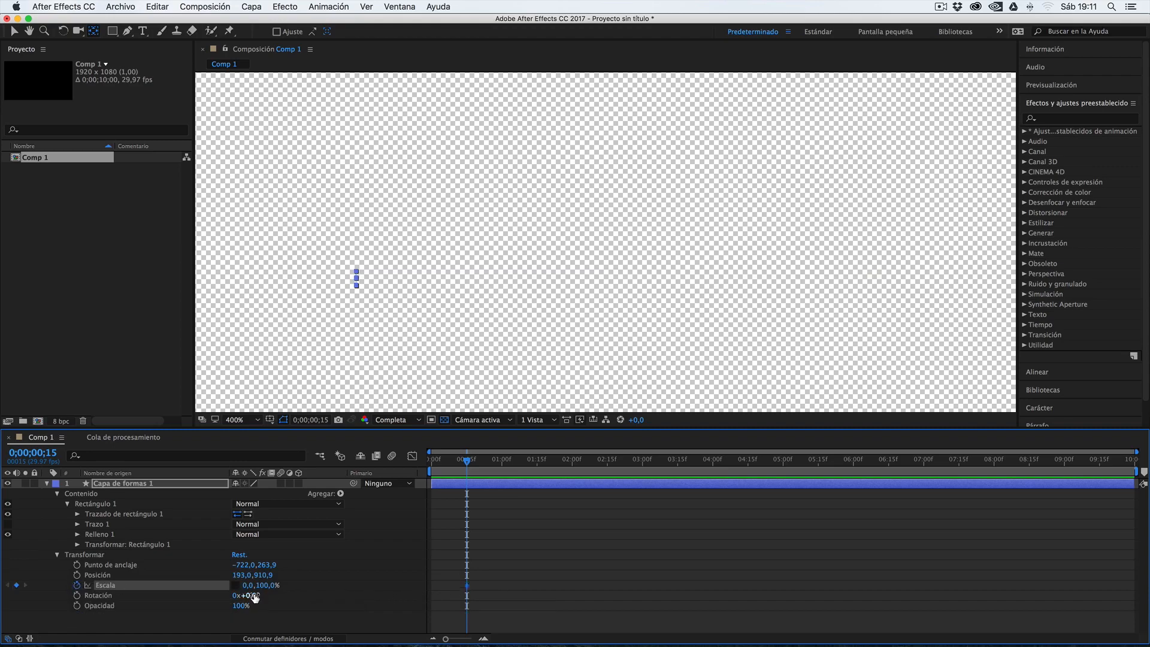
Add a second Escala keyframe at 0;00;02;00 with the horizontal scale set to 100%.
left_click_drag(525, 461, 573, 462)
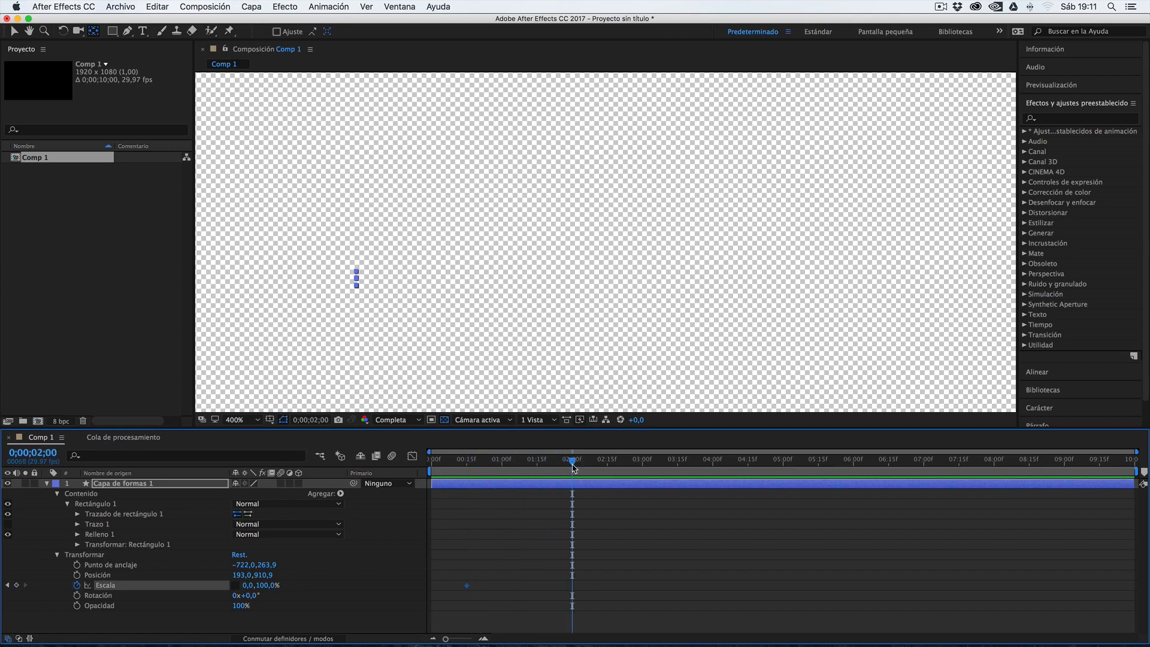
left_click(250, 586)
type("100")
key("Return")
End the work area at about 0;00;02;15 and preview the bar's scale animation.
left_click_drag(478, 471, 679, 466)
key("n")
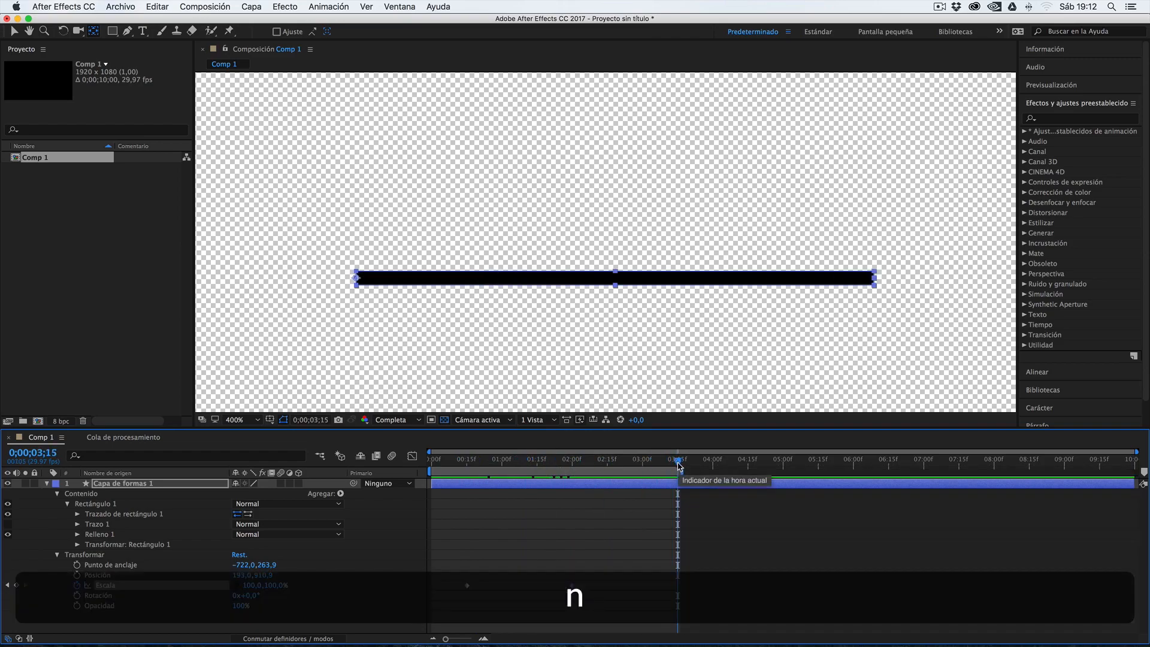
key("space")
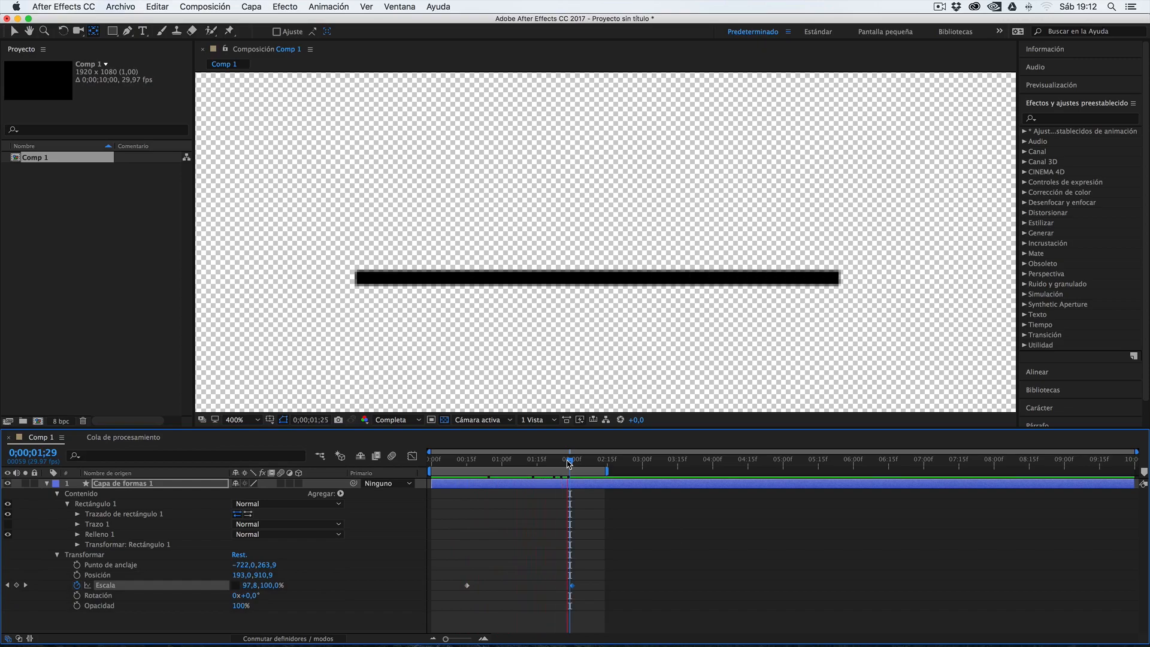
key("space")
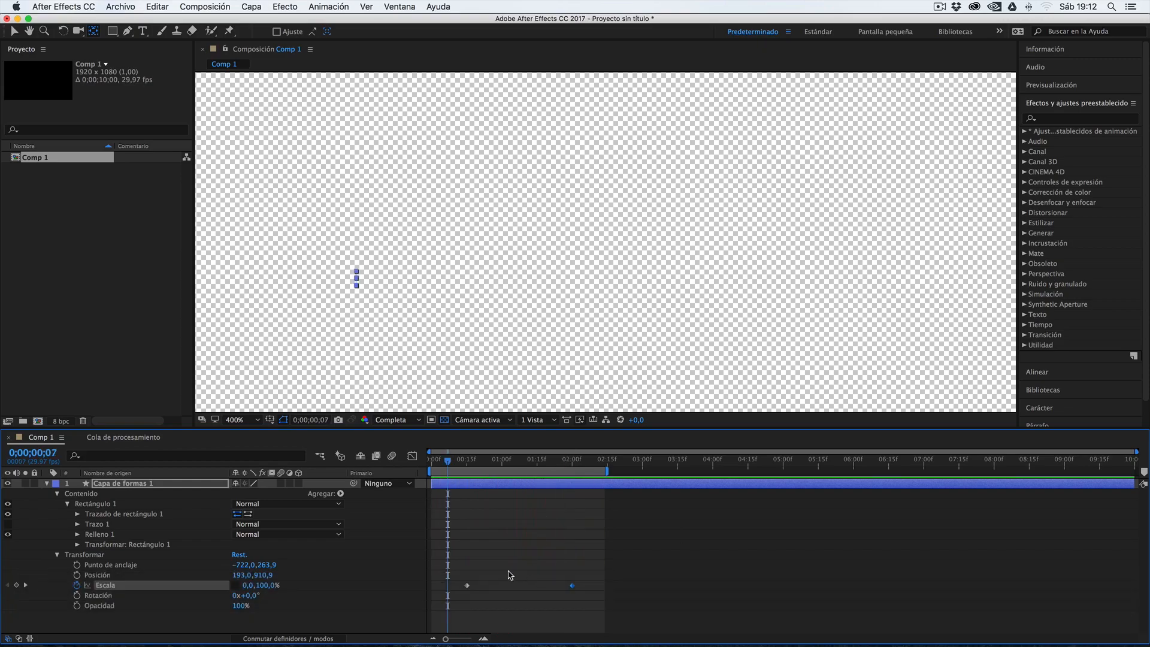
Move the second Escala keyframe back to about 0;00;01;12 and shorten the work area to about 0;00;01;22.
left_click_drag(574, 588, 535, 589)
left_click_drag(607, 472, 553, 472)
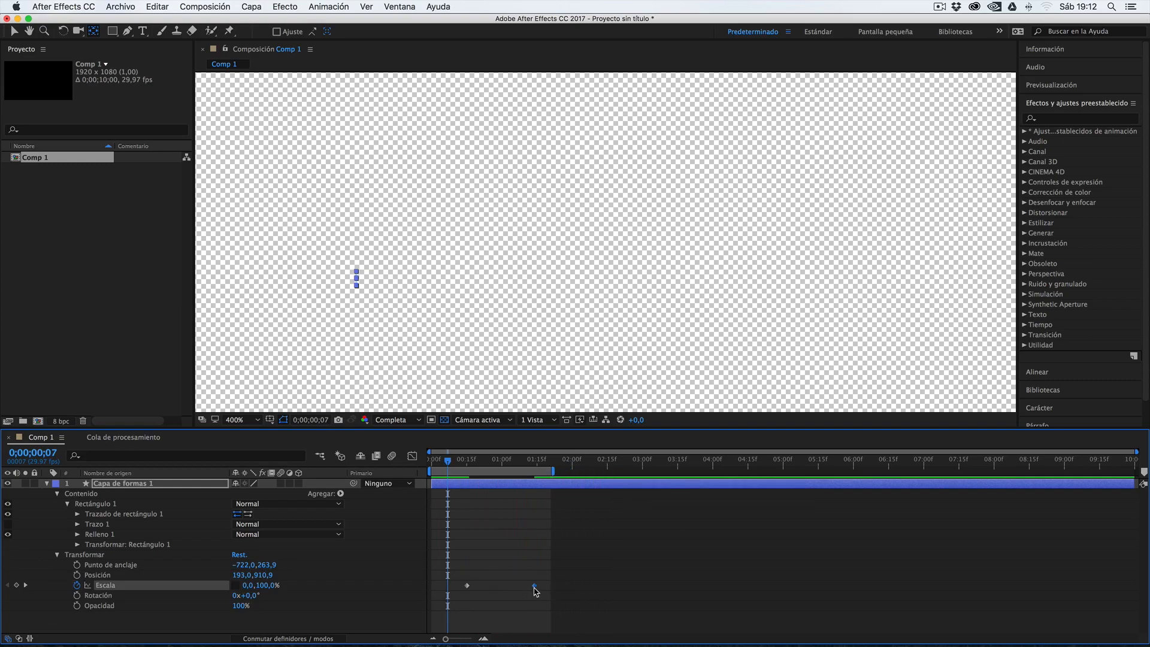
left_click_drag(534, 588, 533, 588)
Apply Easy Ease to both Escala keyframes and show their speed graph in the graph editor.
left_click_drag(546, 566, 455, 599)
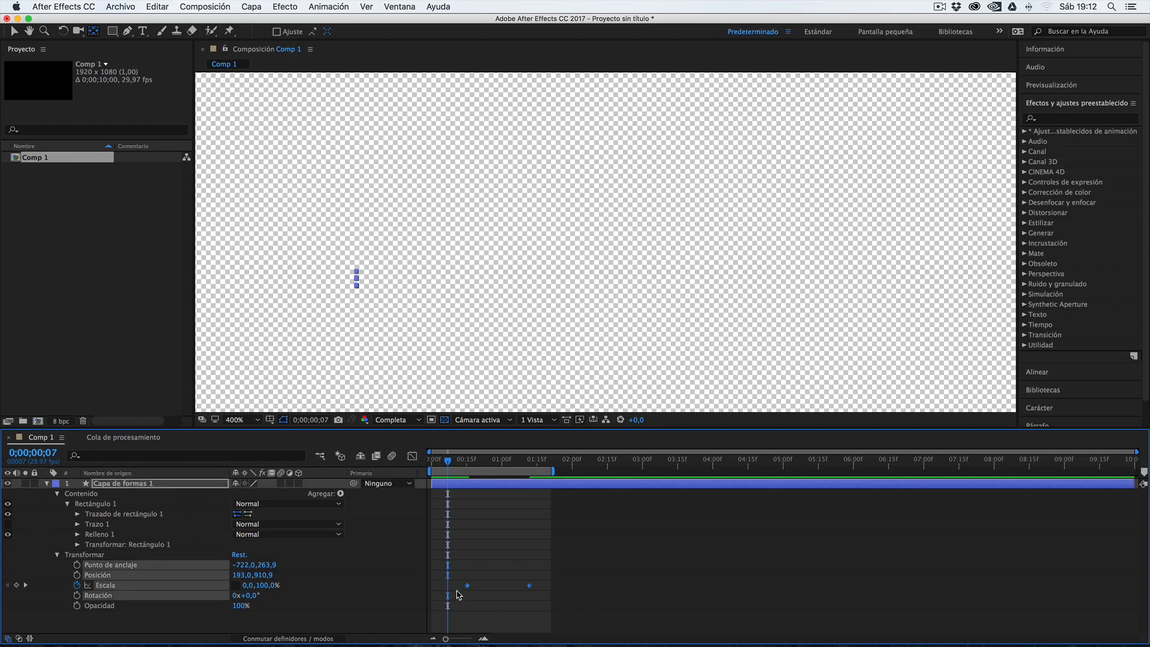
key("F9")
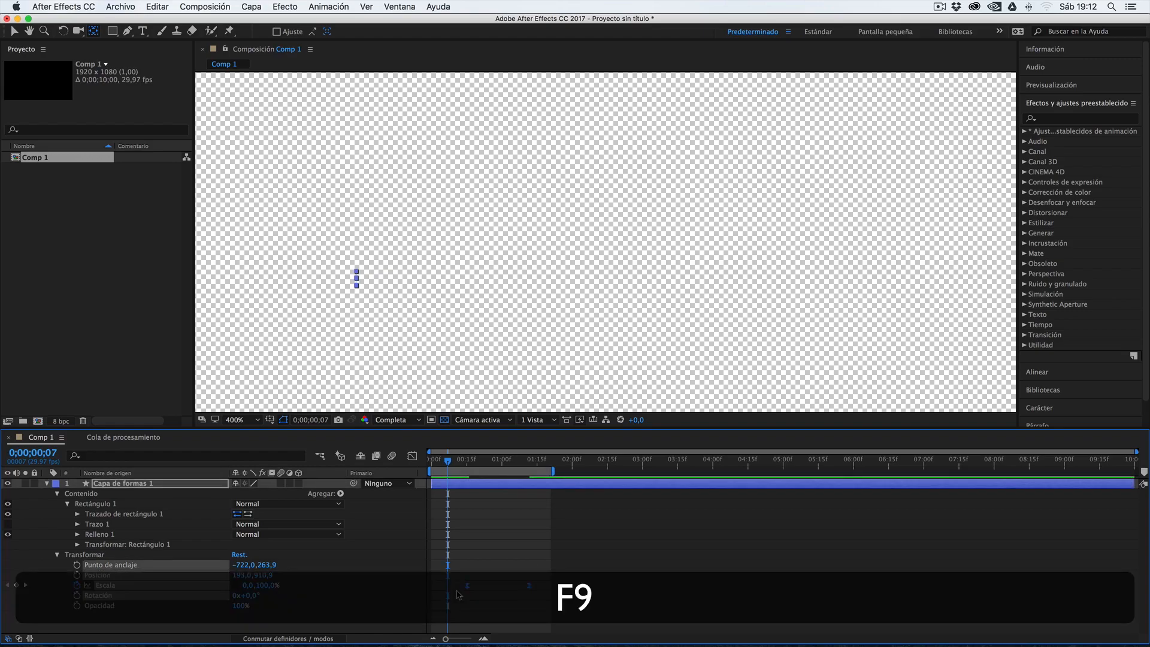
left_click(412, 457)
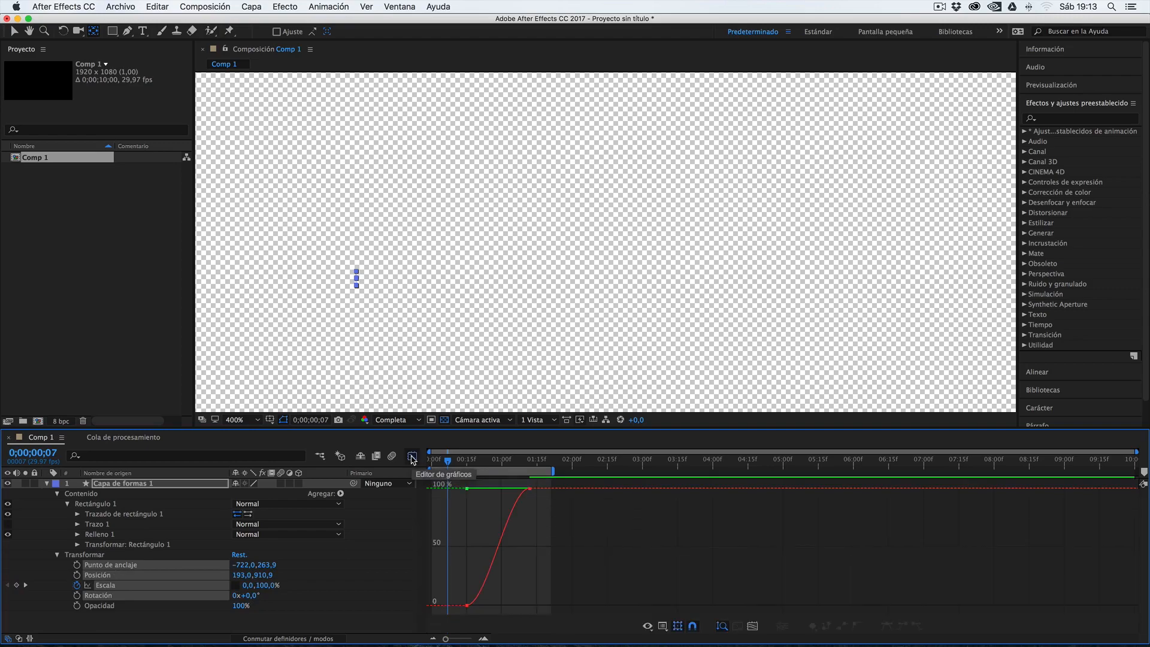
left_click(662, 627)
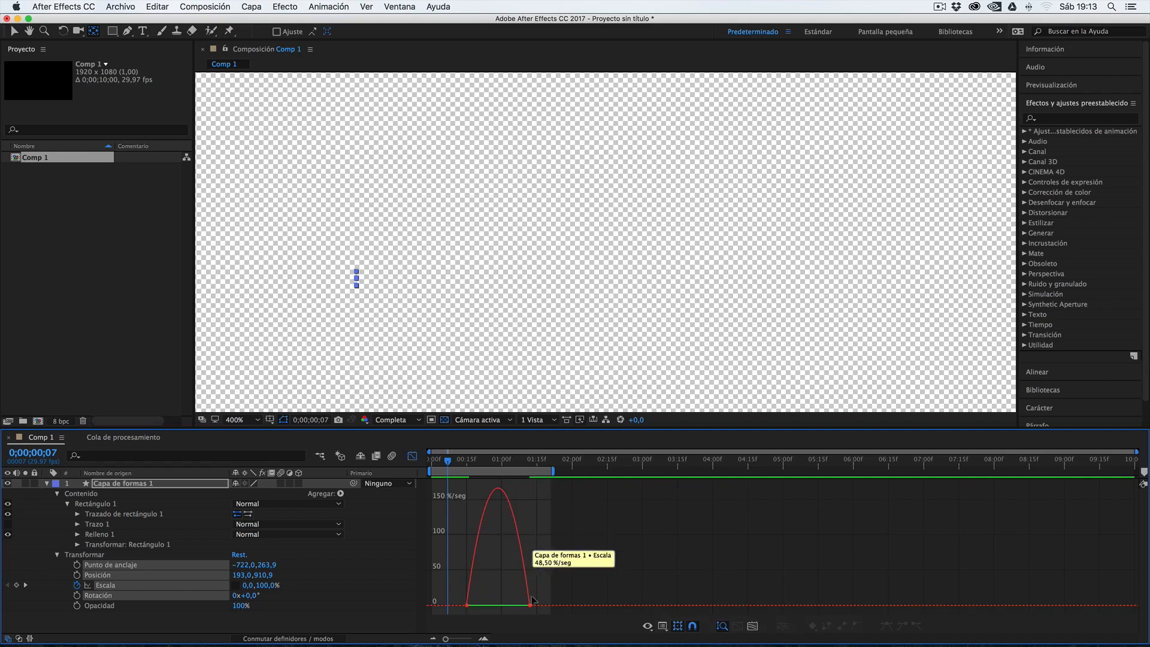
Pull the speed curve's influence handle back to the first keyframe so the speed peaks early, and preview the animation.
left_click_drag(550, 598, 456, 614)
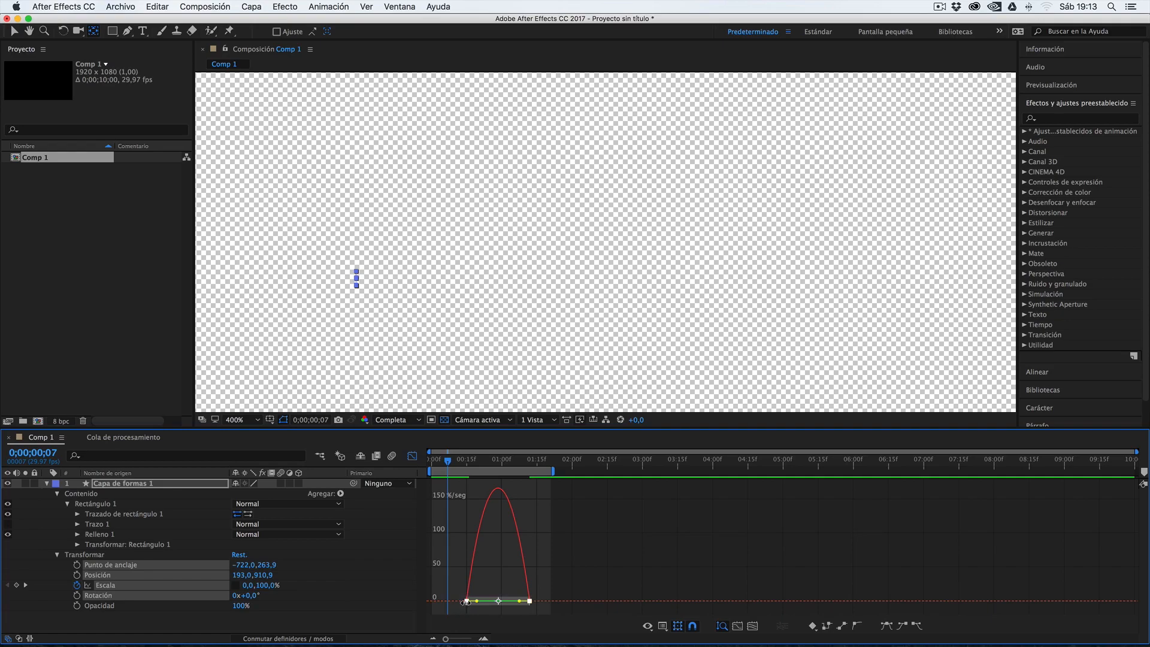
left_click_drag(521, 604, 471, 605)
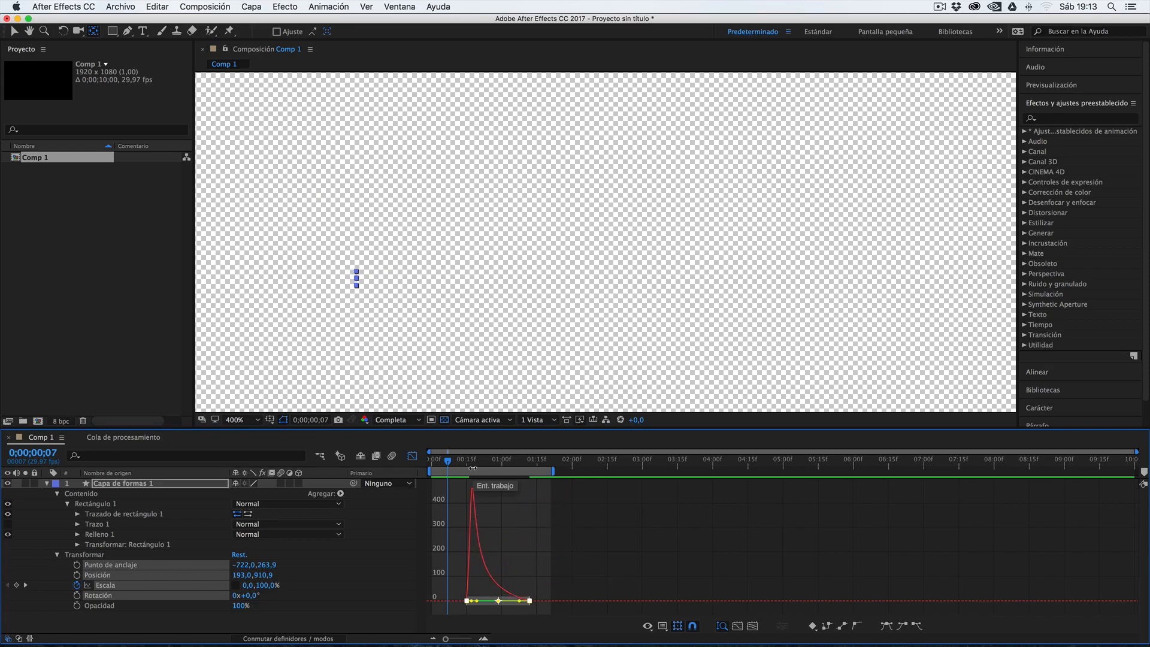
key("space")
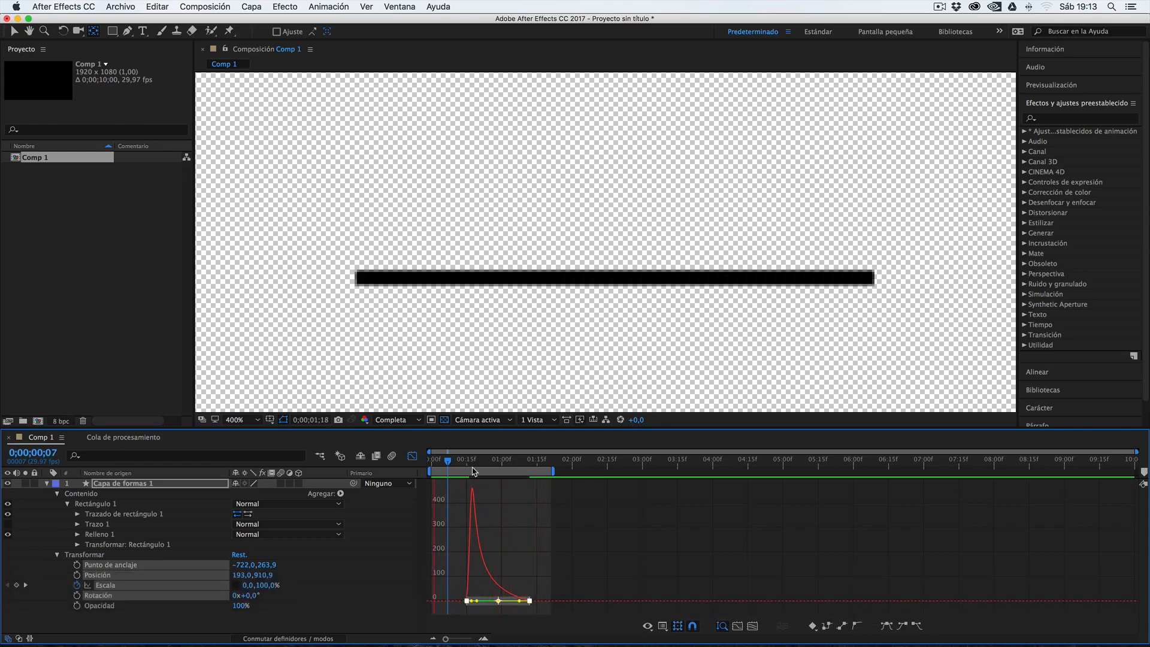
Move the second Escala keyframe to about 0;00;01;15 and preview the bar's animation from near the start.
key("space")
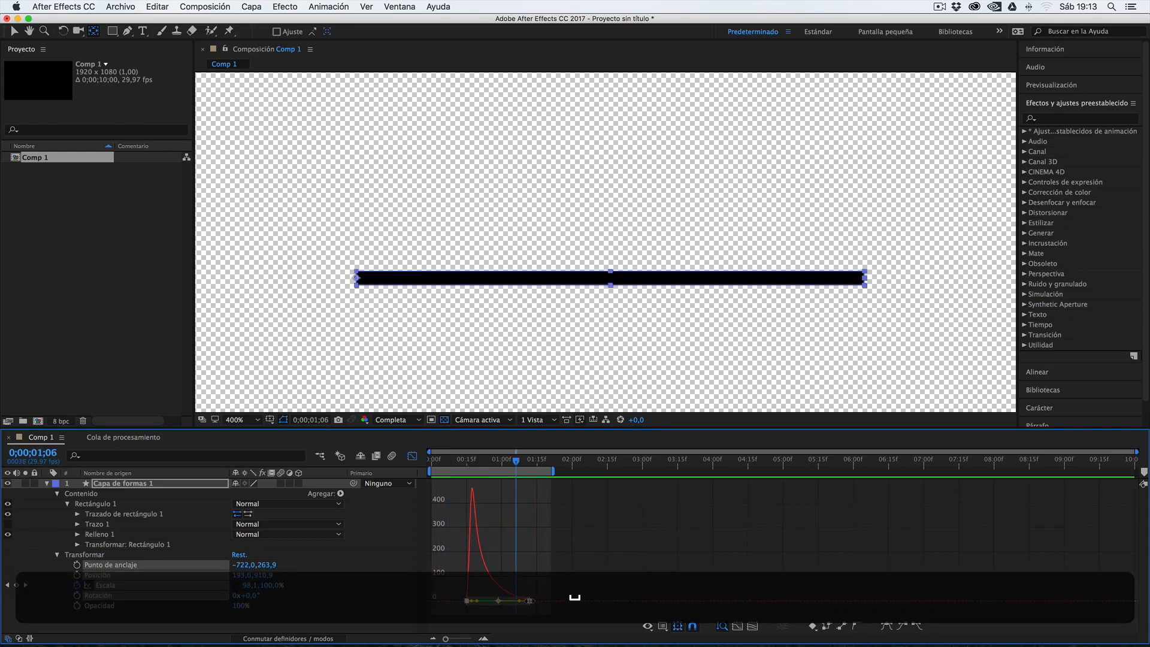
left_click_drag(529, 601, 538, 603)
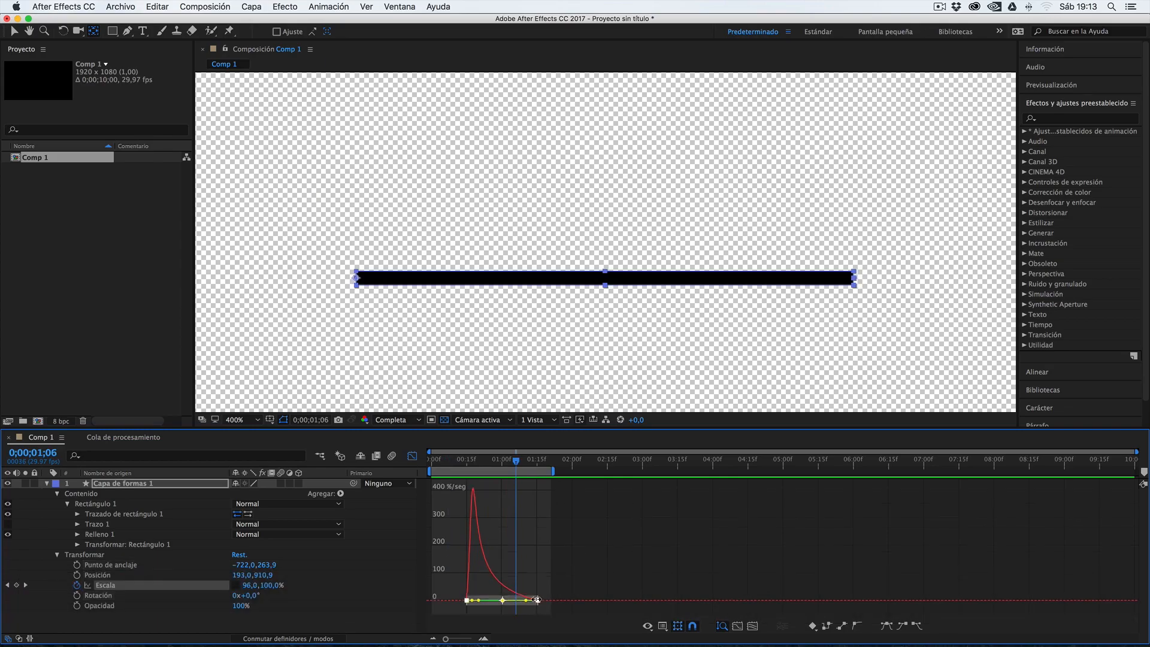
left_click_drag(473, 465, 436, 466)
key("space")
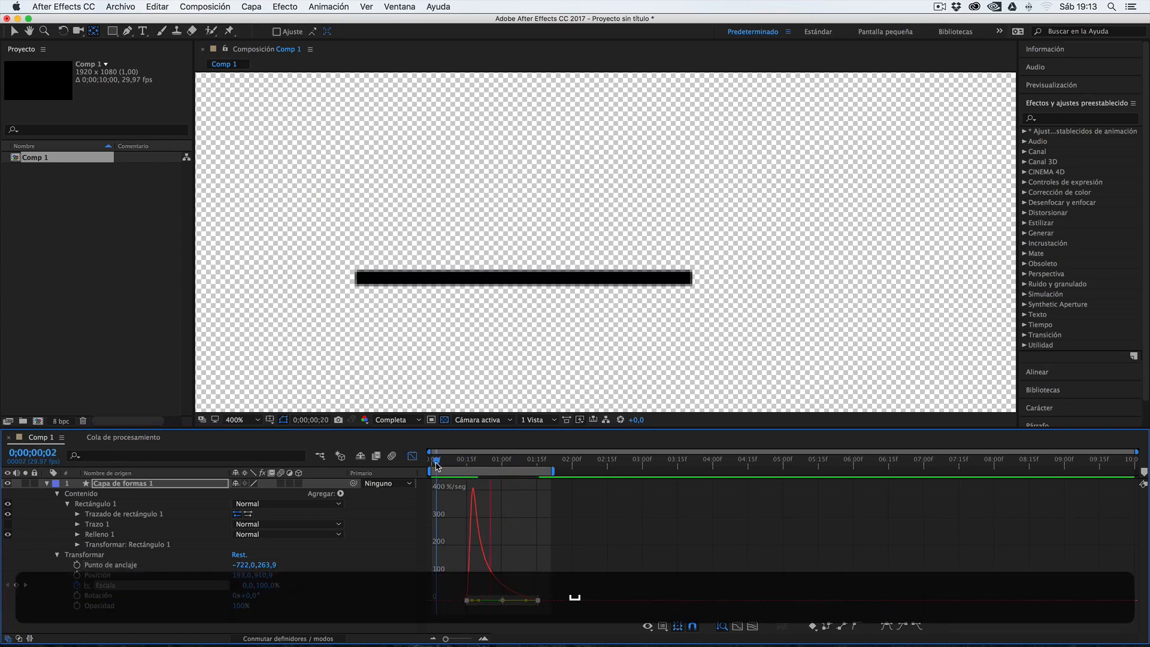
key("space")
key("space")
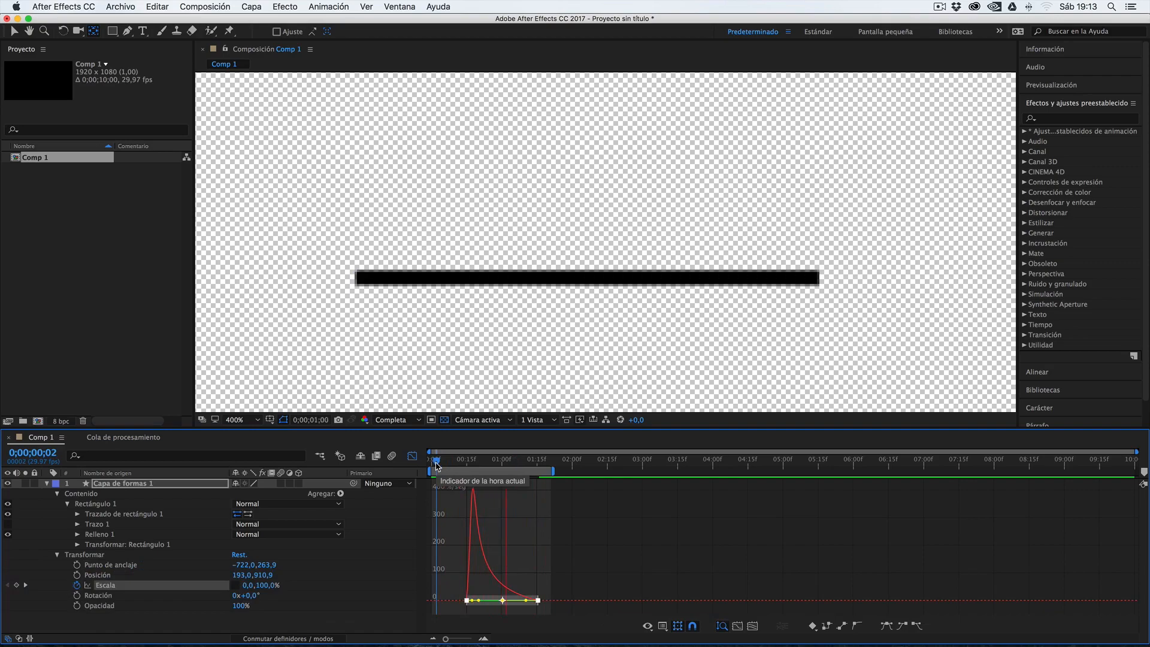
key("space")
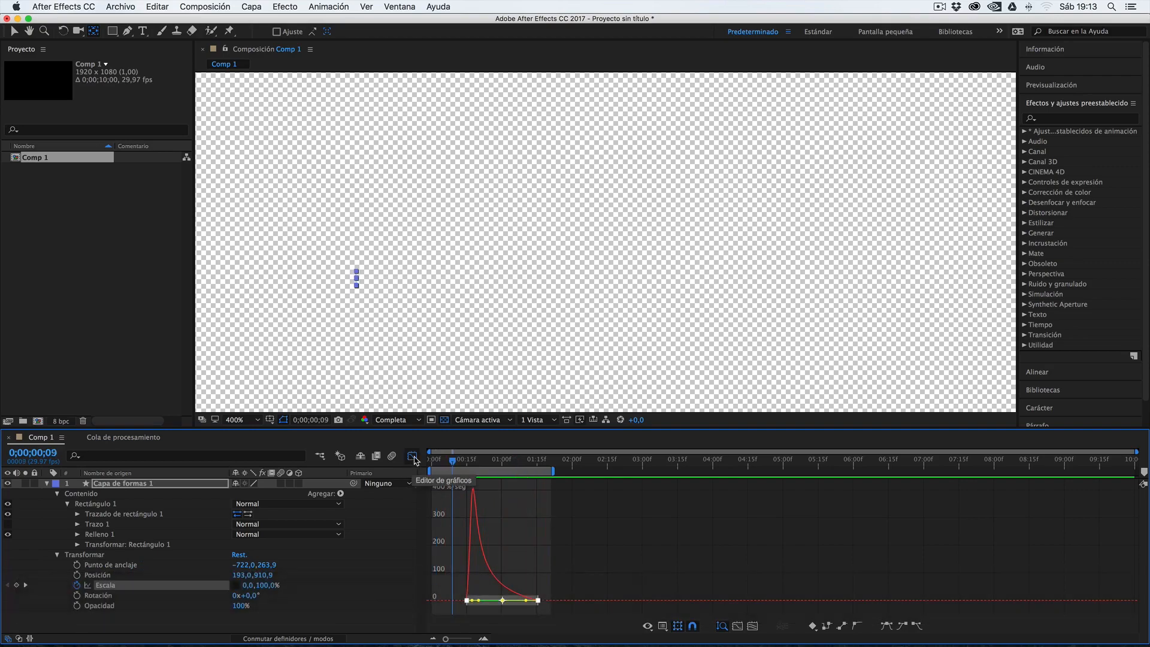
Leave the graph editor for the layer-bar view, play the animation, and expand the Ease and wizz options.
left_click(413, 458)
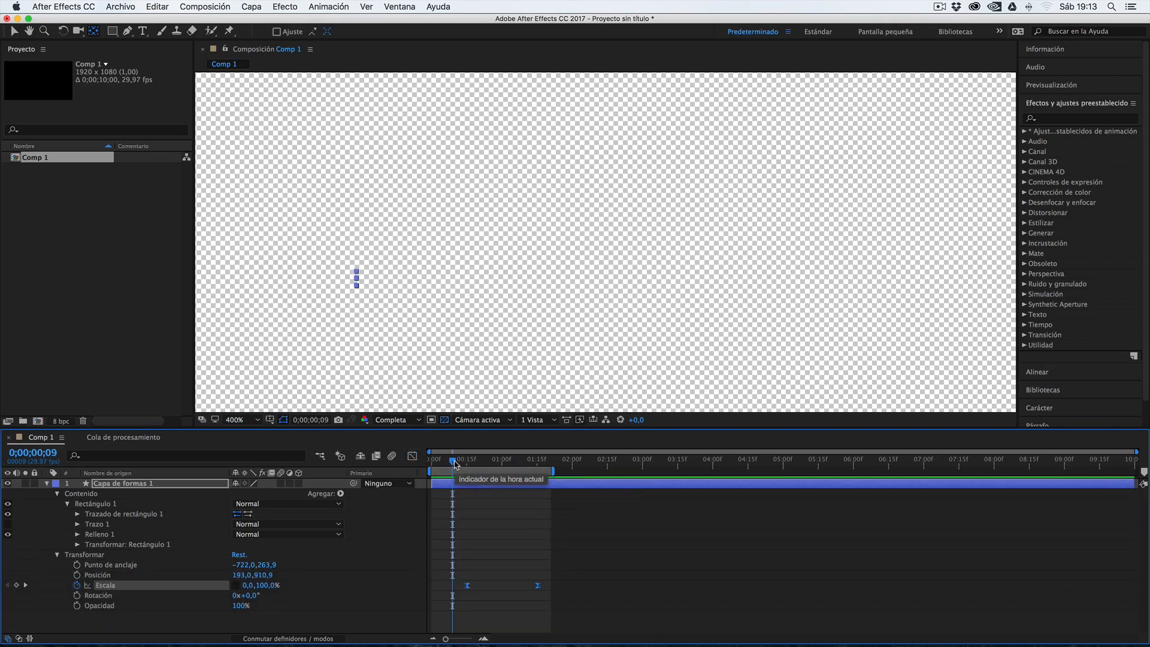
key("space")
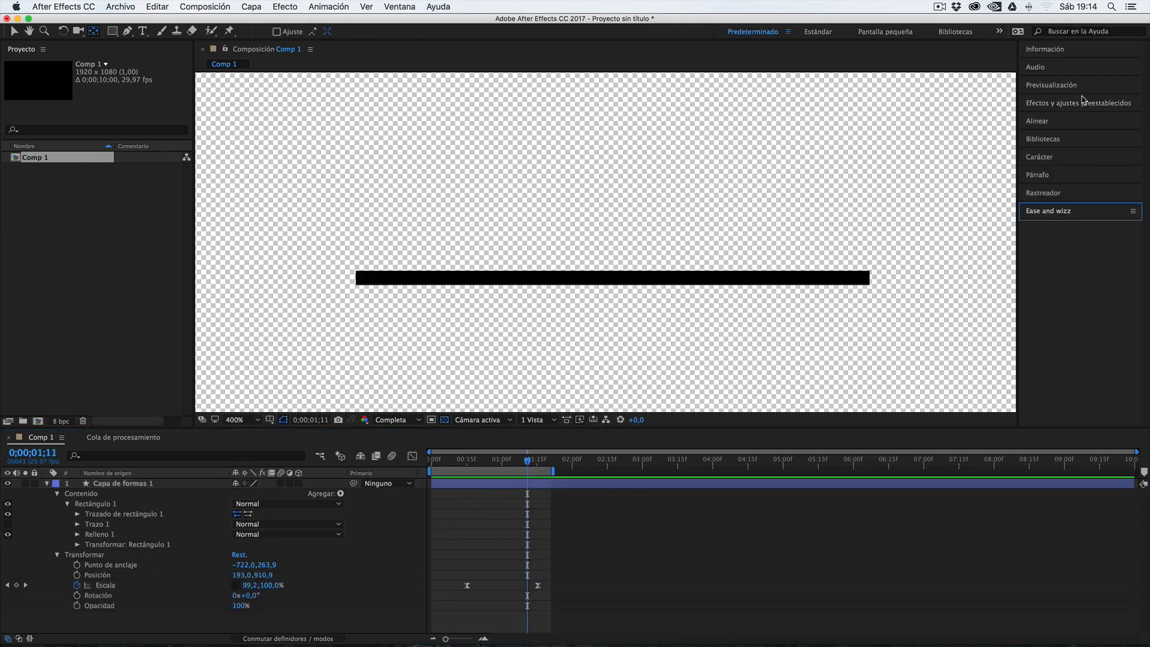
left_click(1043, 214)
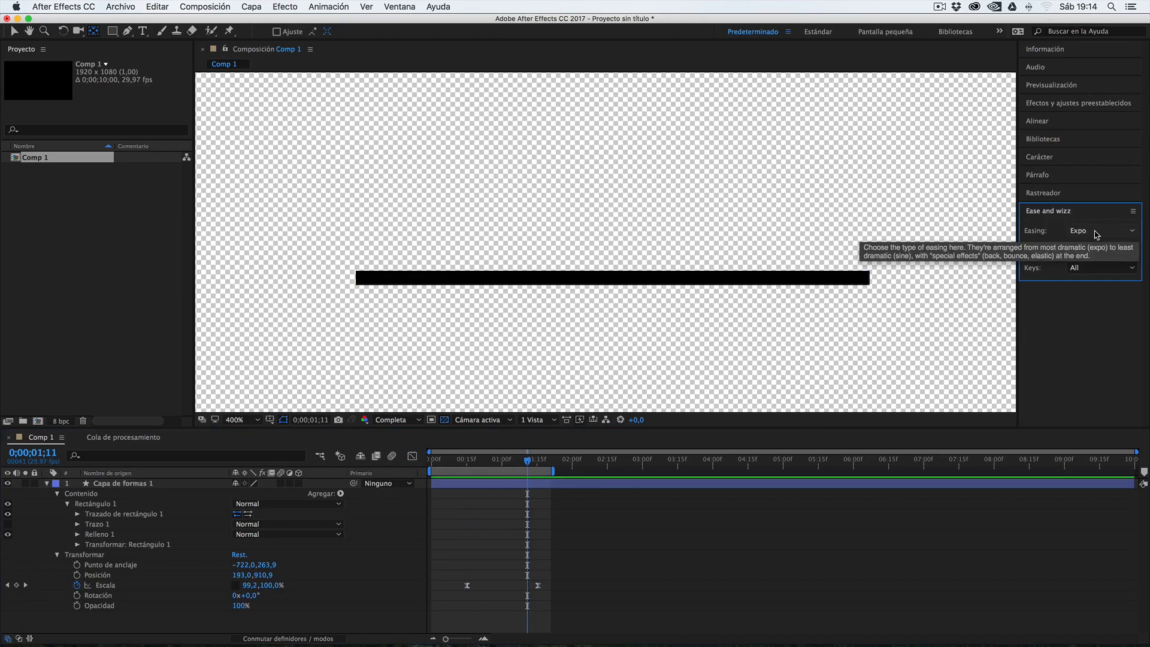
Preview the eased bar animation from about 0;00;00;08, and collapse the properties of Capa de formas 1.
left_click_drag(525, 463, 451, 473)
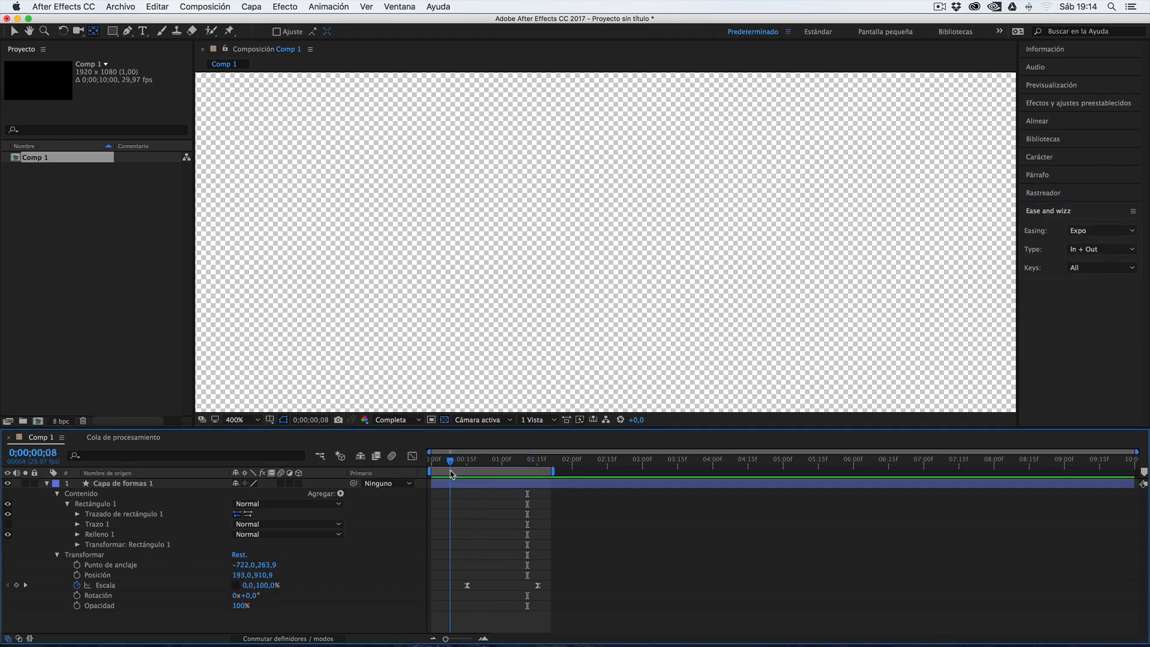
key("space")
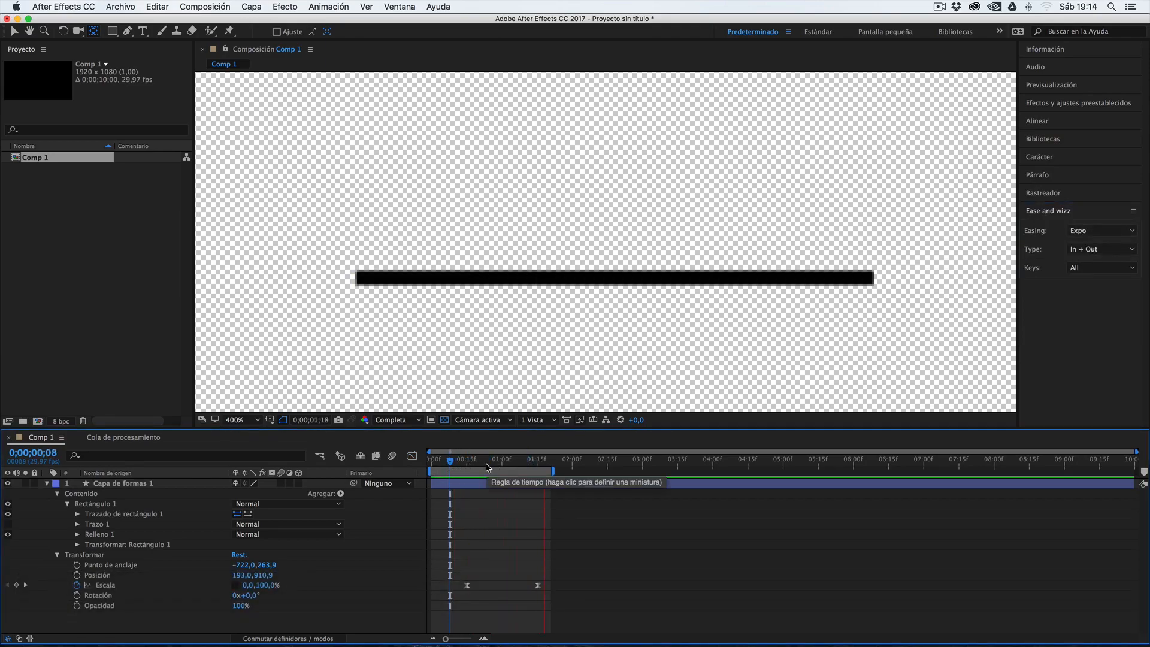
key("space")
left_click(123, 483)
key("u")
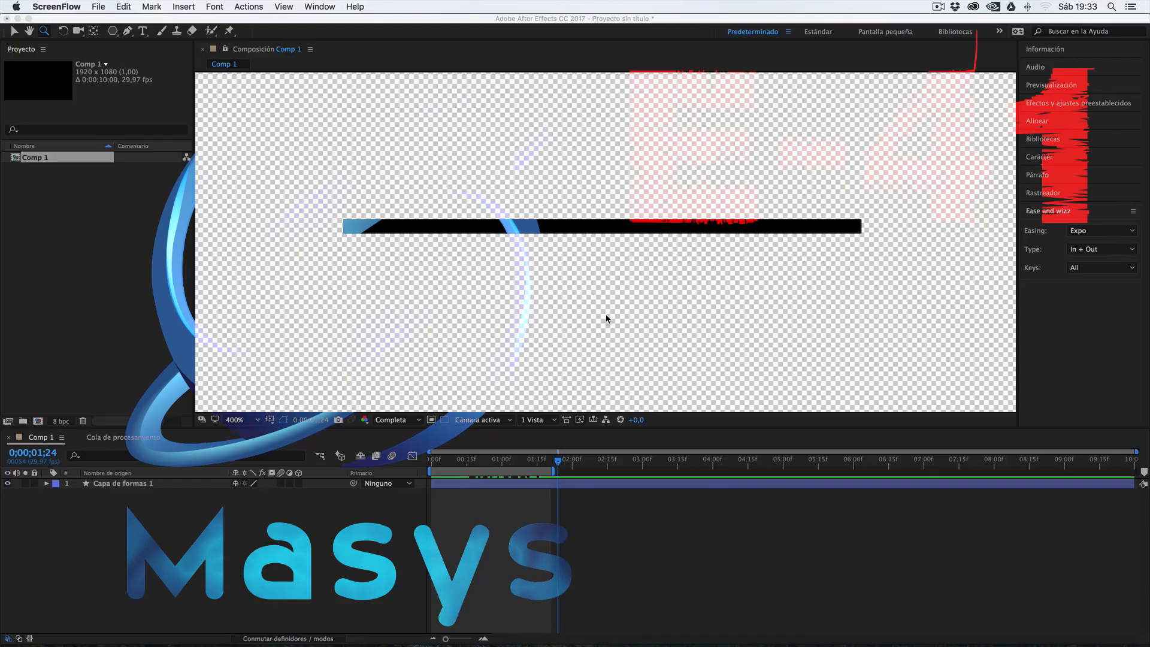
Set the current time to 0;00;00;00 and duplicate Capa de formas 1 three times.
left_click(473, 467)
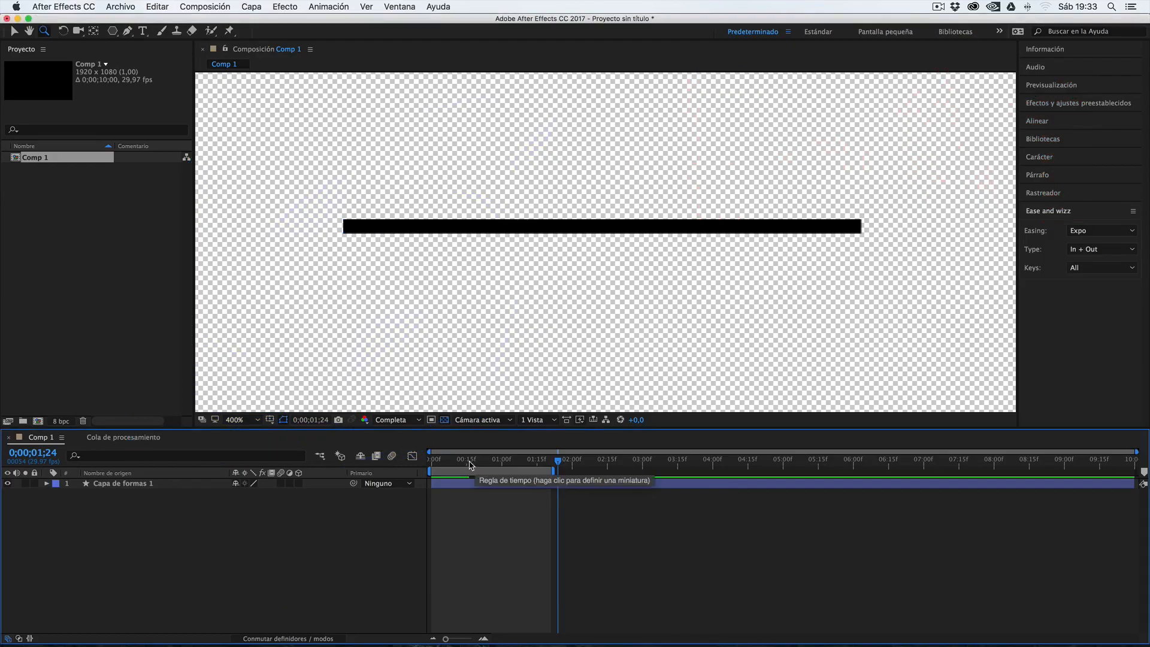
left_click_drag(470, 464, 531, 456)
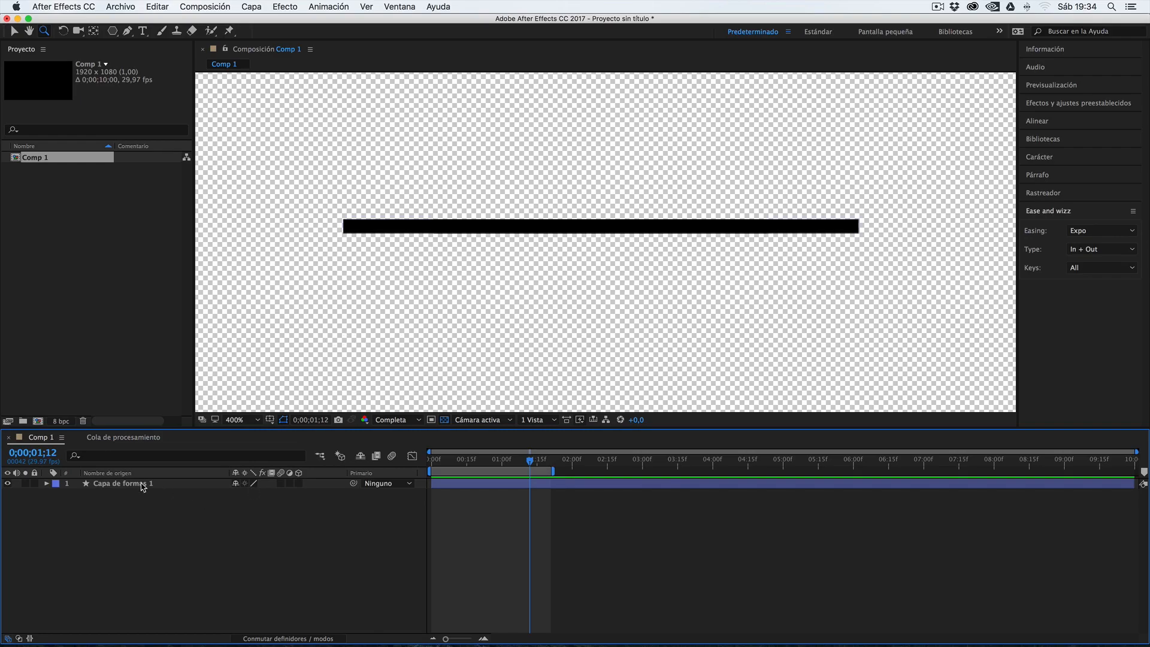
left_click(127, 485)
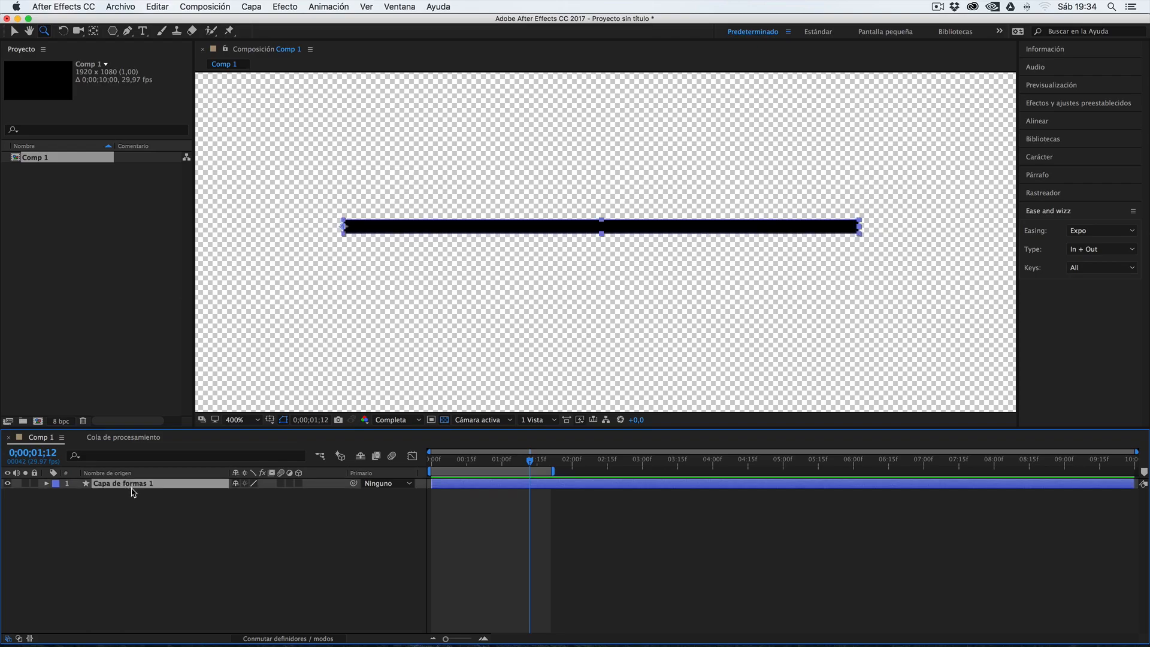
mouse_move(436, 466)
left_mouse_down()
mouse_move(515, 467)
mouse_move(419, 467)
left_mouse_up()
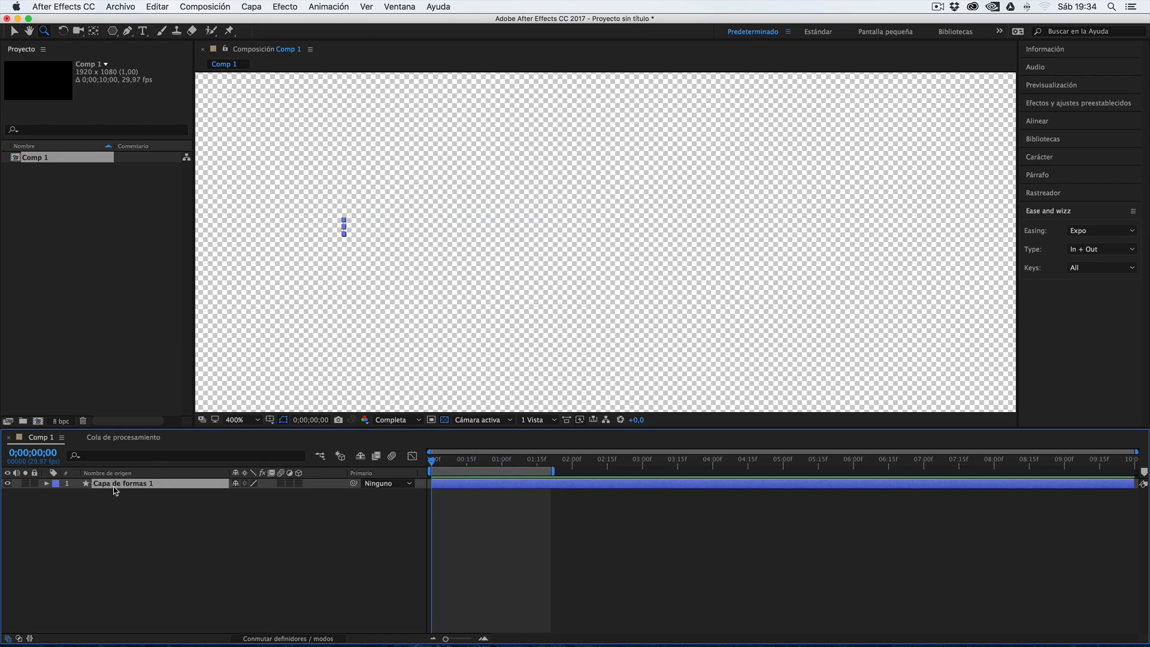
key("super+d")
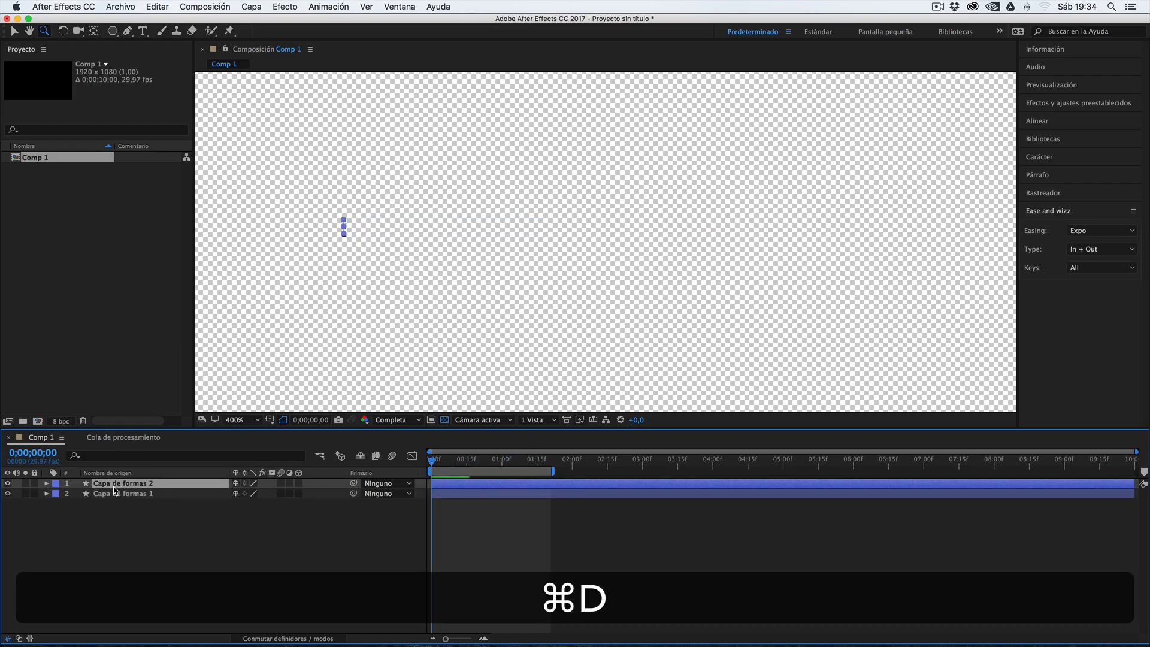
key("super+d")
key("super+d")
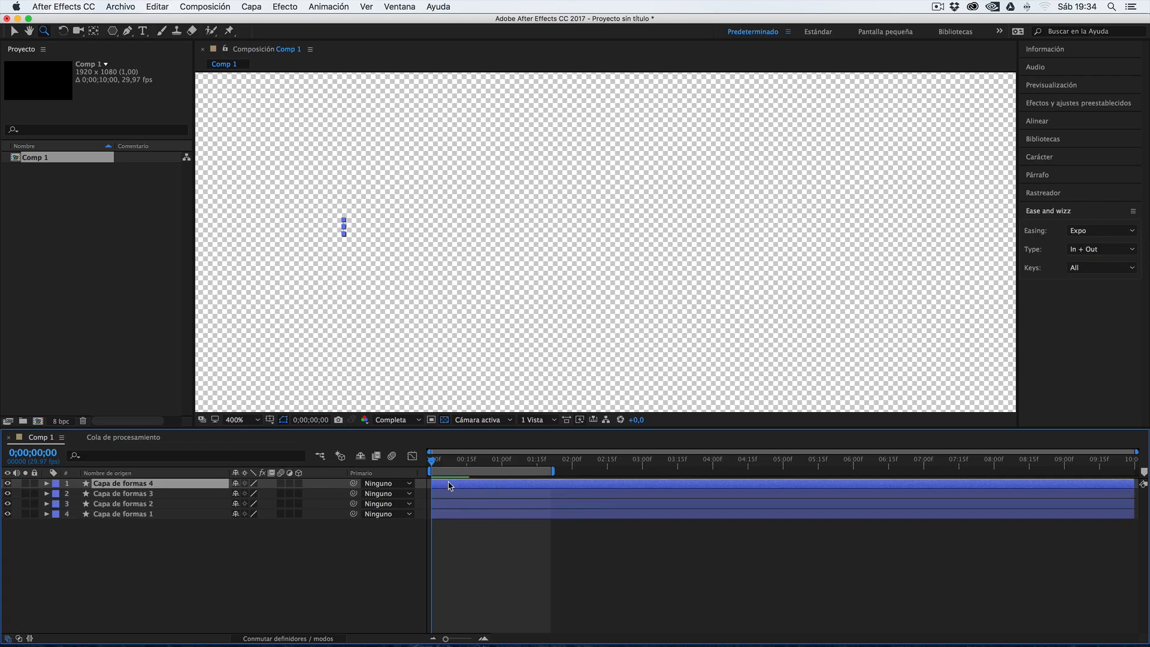
Shift Capa de formas 2, 3 and 4 together so they start at 0;00;00;10.
left_click(450, 504, "shift")
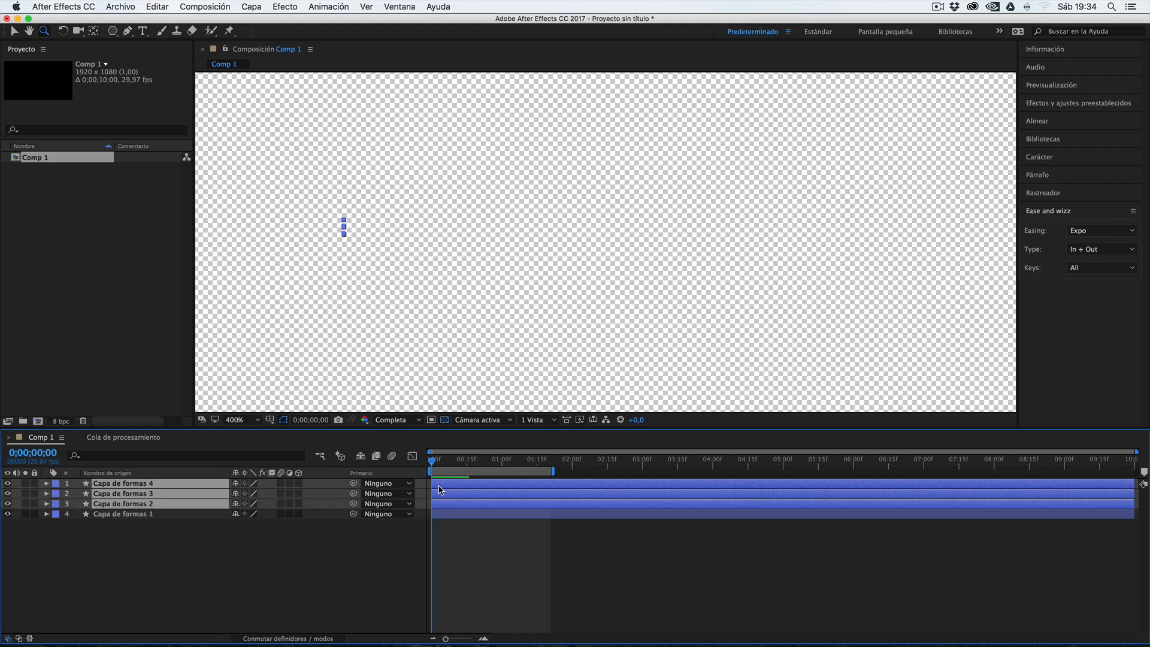
key("shift")
key("shift+Page_Down")
left_click_drag(439, 489, 465, 489)
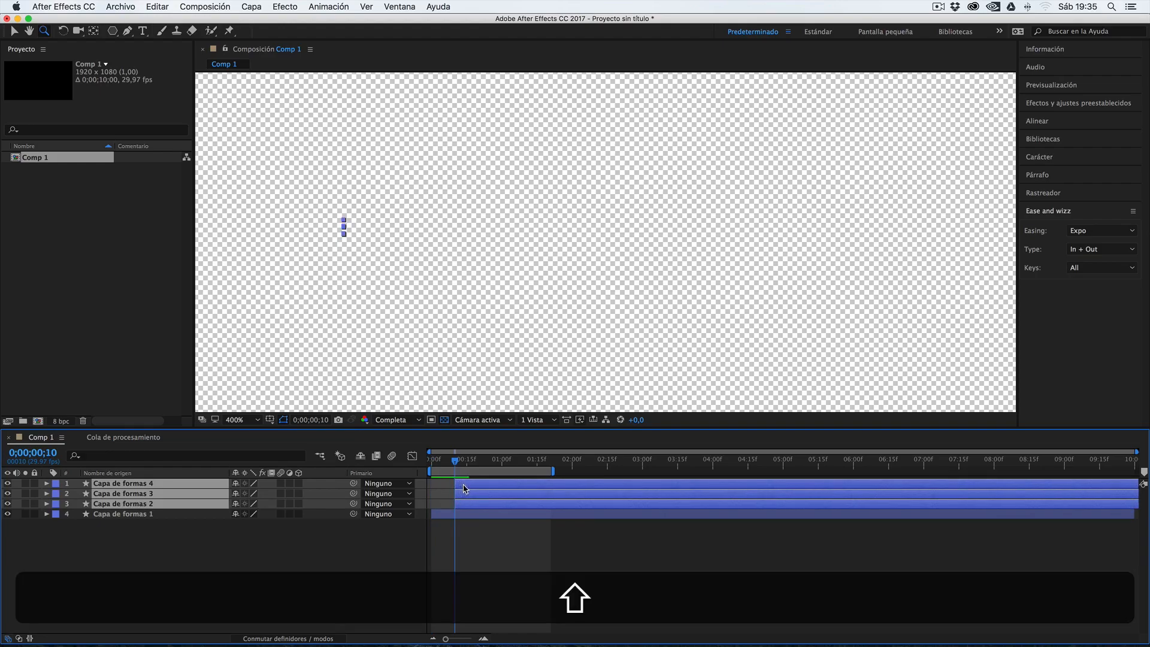
Stagger the upper duplicates so Capa de formas 3 starts at 0;00;00;20 and Capa de formas 4 at 0;00;01;00.
key("shift+Page_Down")
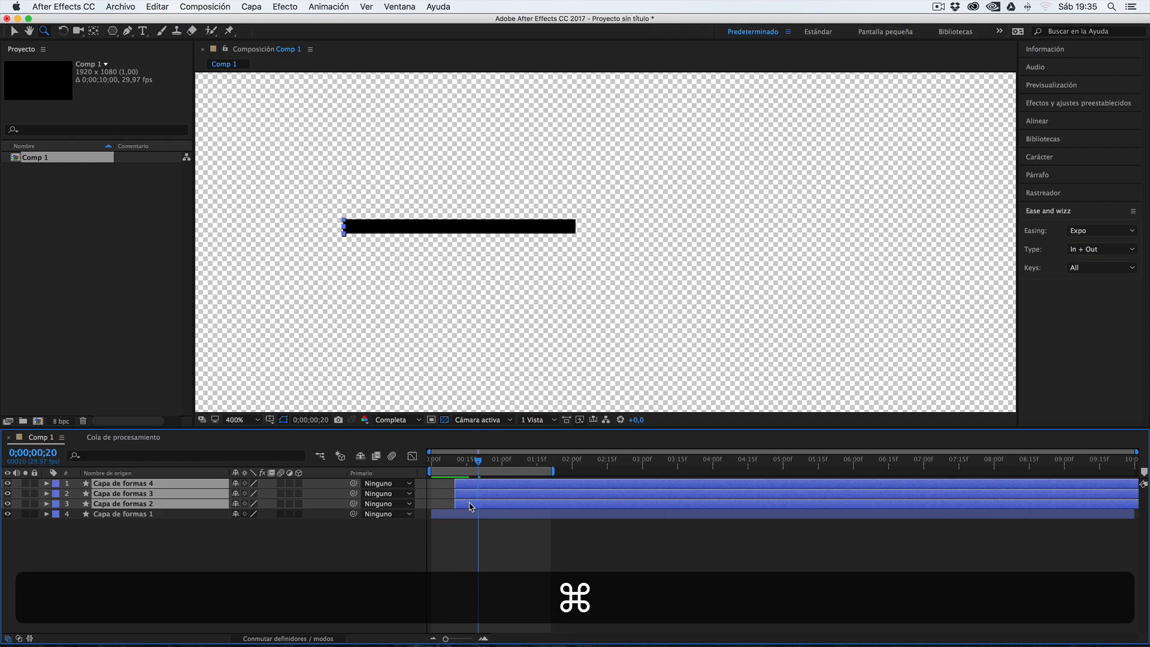
left_click(474, 505, "super")
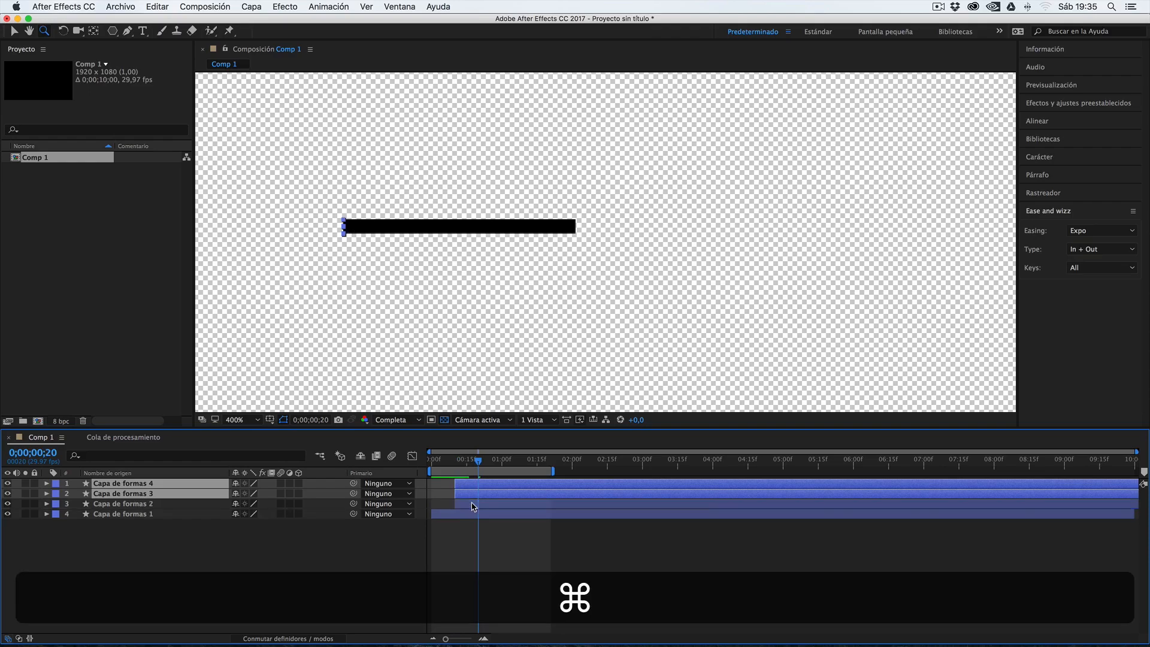
left_click_drag(468, 488, 490, 486)
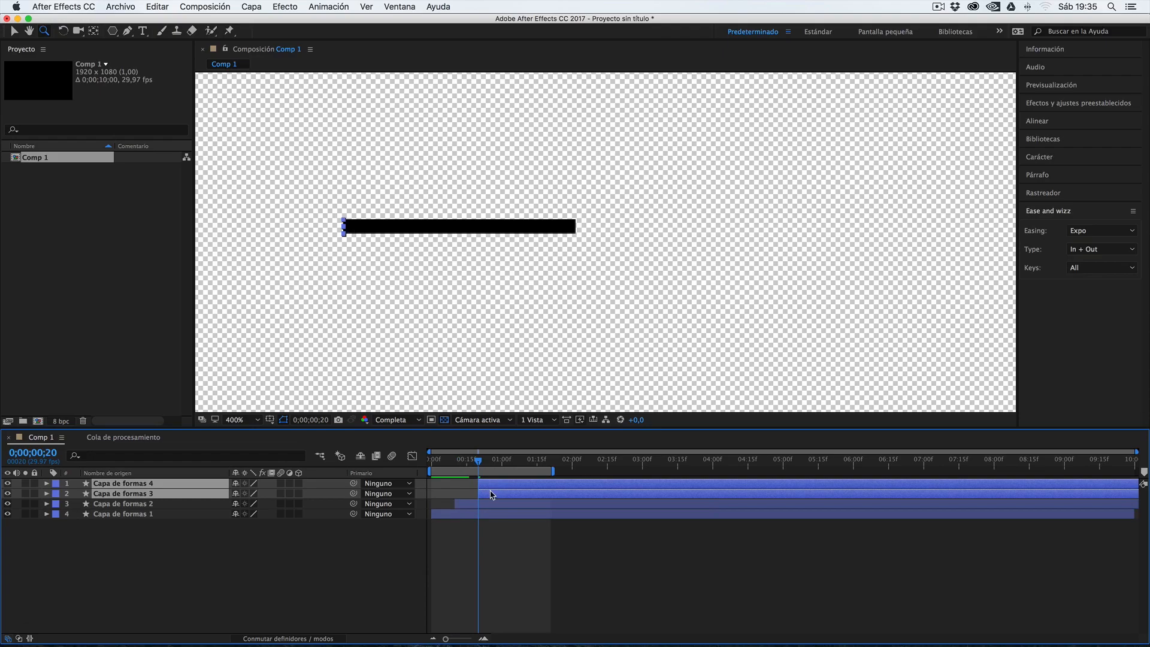
key("shift+Page_Down")
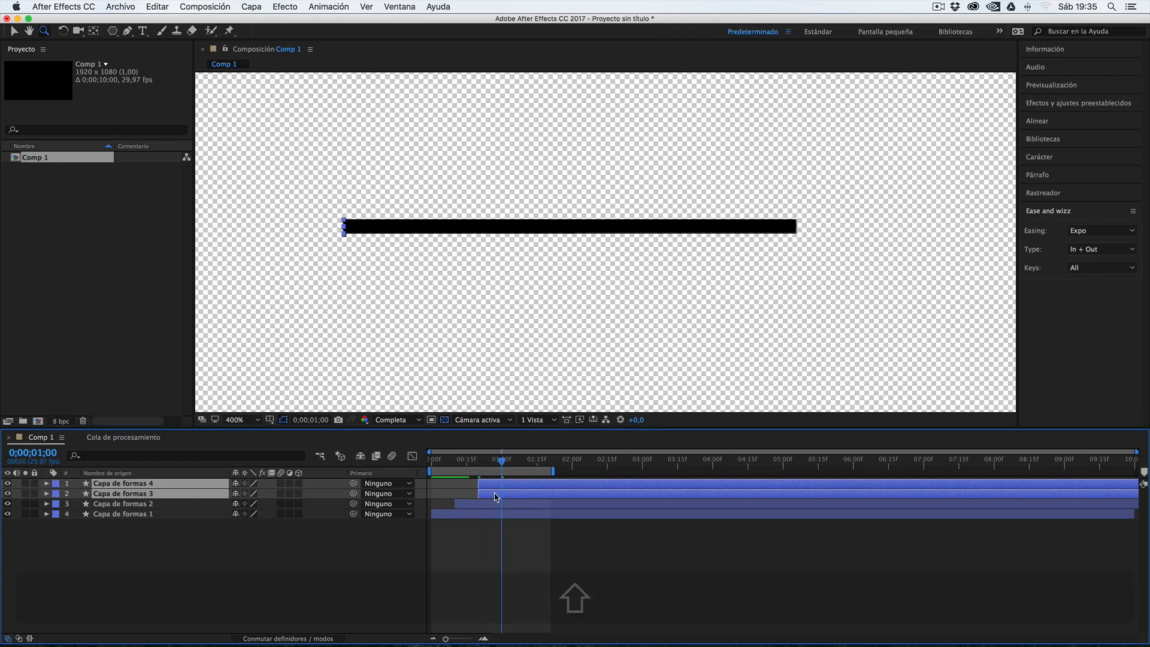
left_click(497, 497, "super")
mouse_move(495, 489)
left_mouse_down()
mouse_move(518, 487)
mouse_move(498, 489)
left_mouse_up()
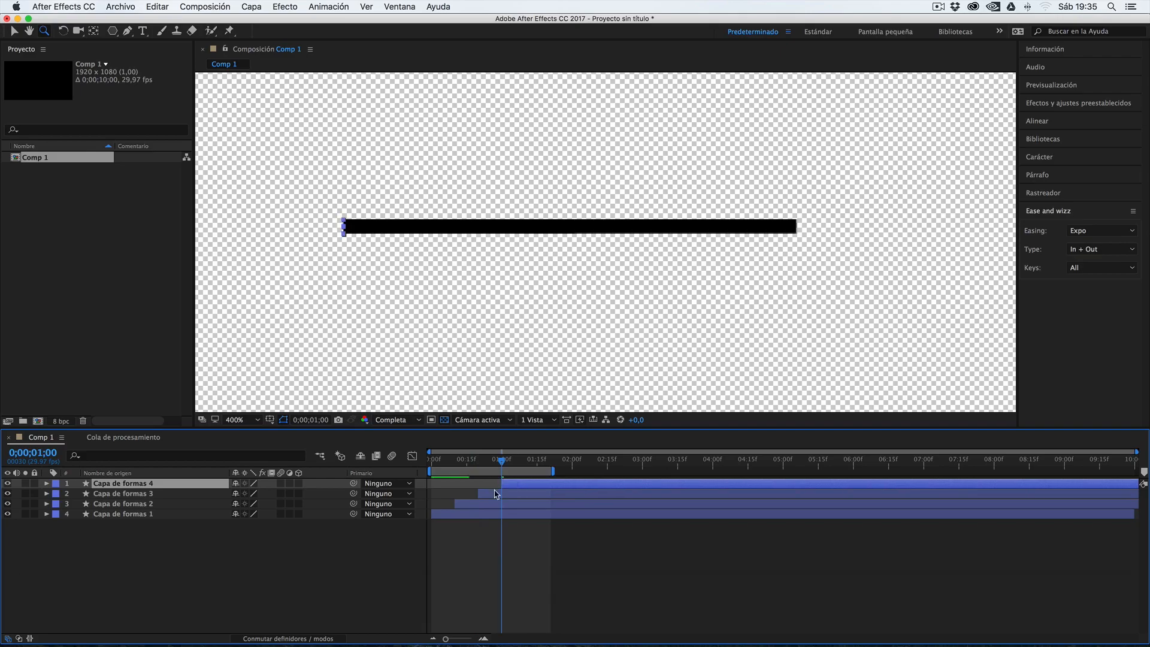
Set the Relleno 1 color of Capa de formas 4 to red FF0000 and collapse the layer.
left_click(47, 484)
left_click(58, 494)
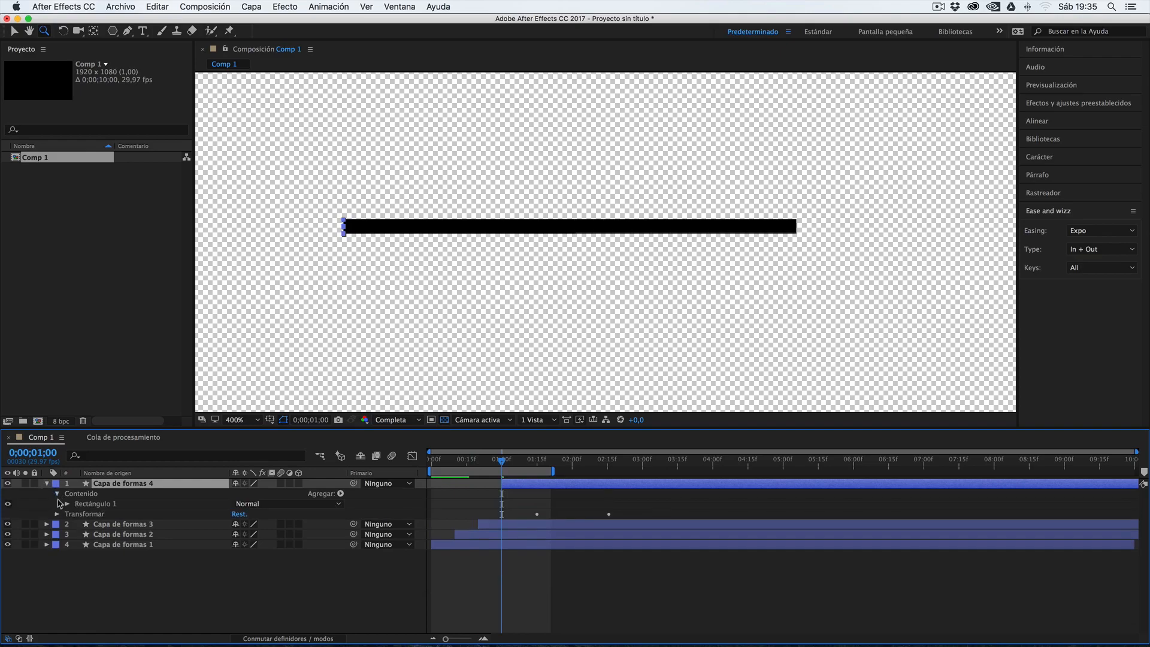
left_click(67, 504)
left_click(77, 534)
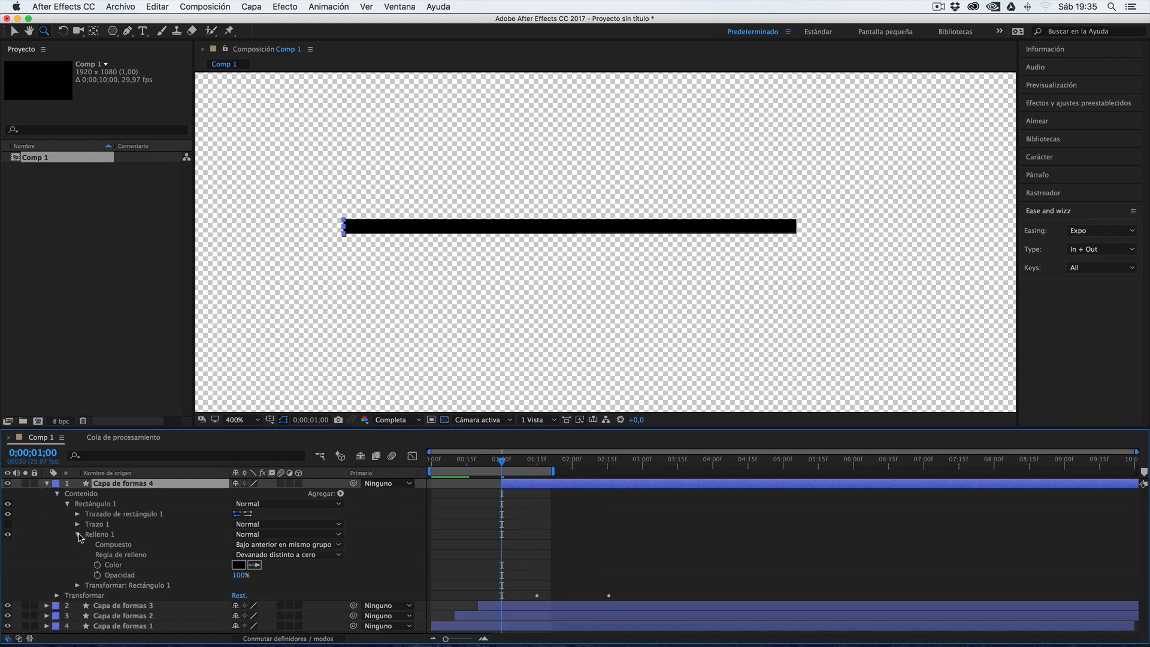
left_click(239, 565)
type("FF0000")
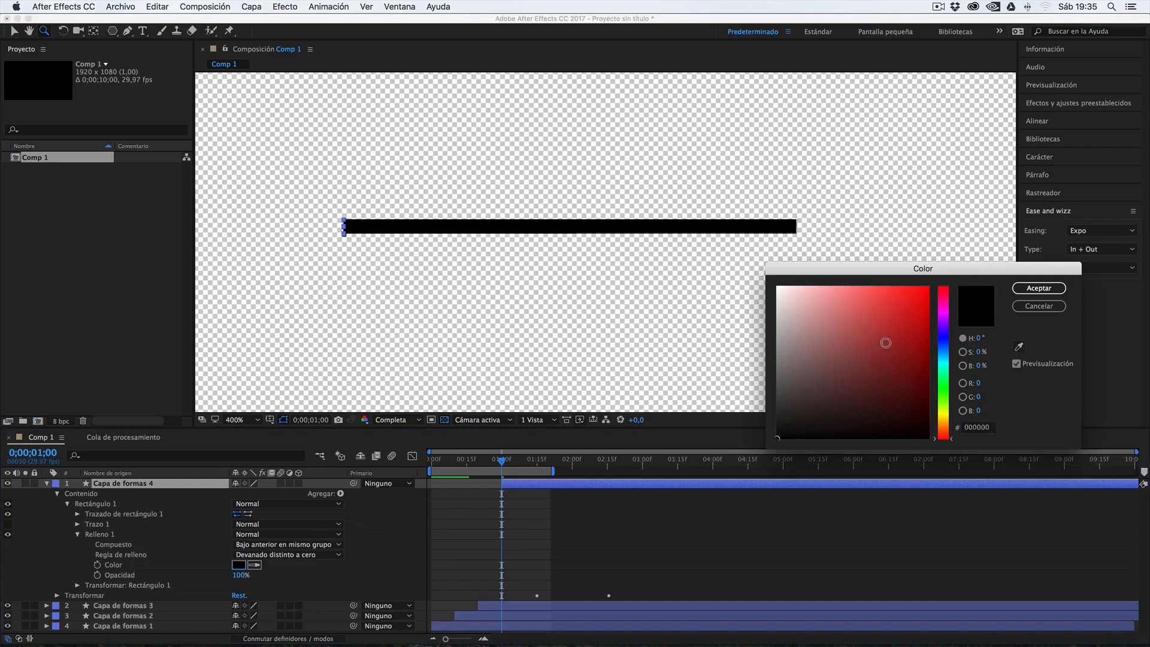
key("Tab")
left_click(1028, 288)
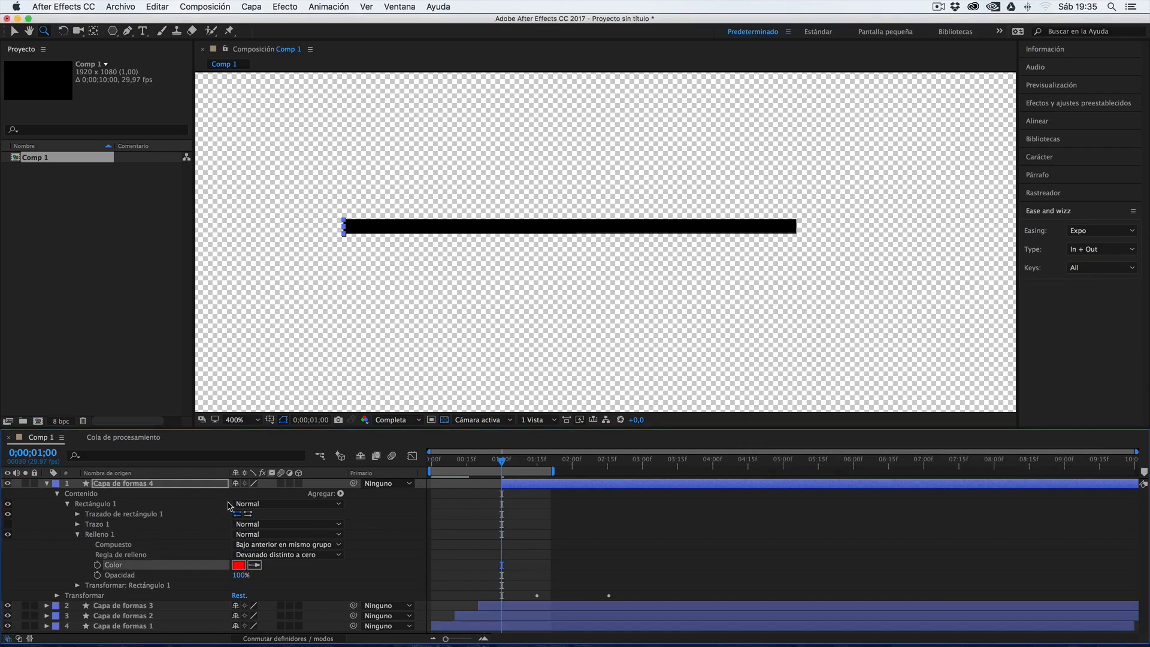
left_click(47, 483)
Set the Relleno 1 color of Capa de formas 3 to bright blue and collapse the layer.
left_click(47, 493)
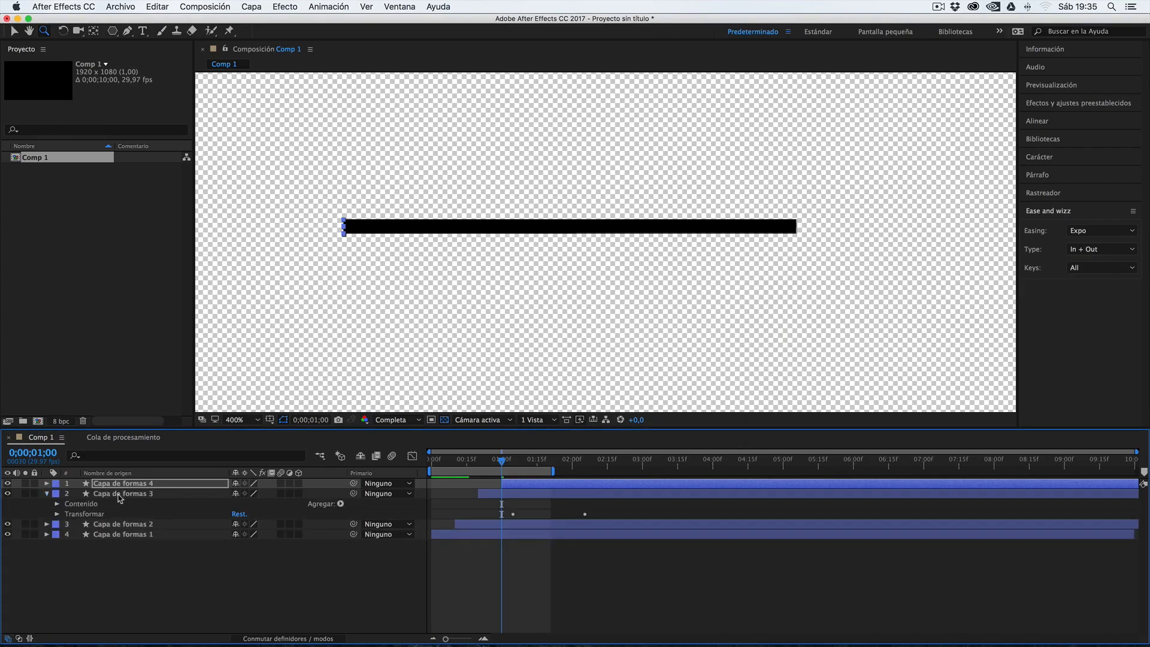
left_click(57, 504)
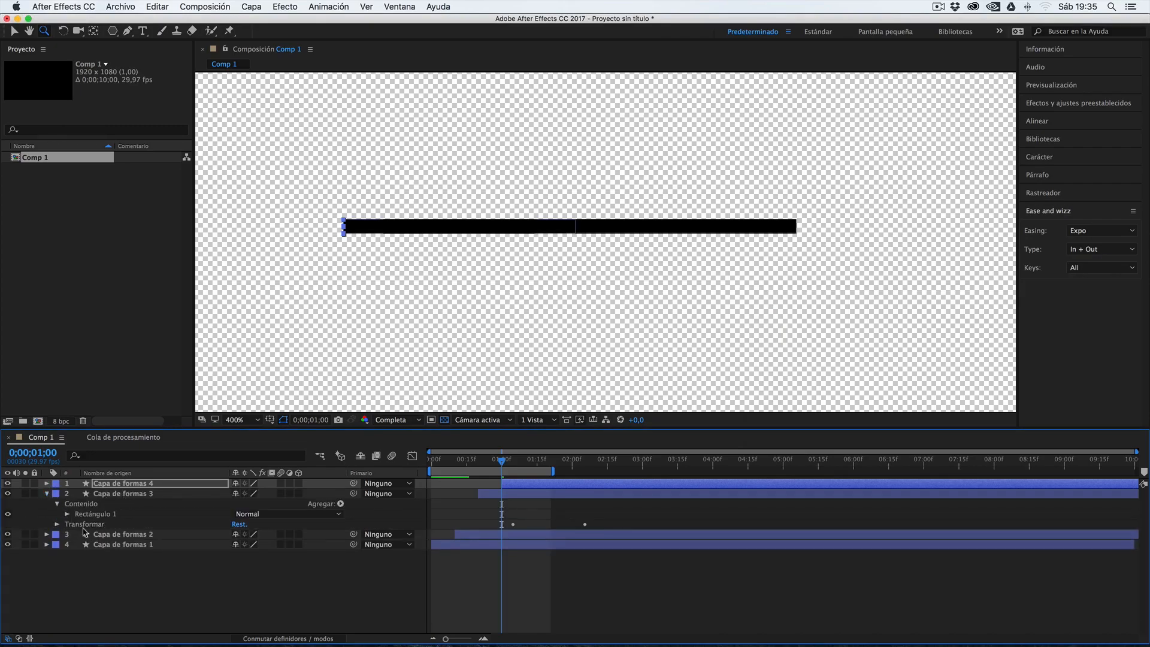
left_click(67, 514)
left_click(78, 545)
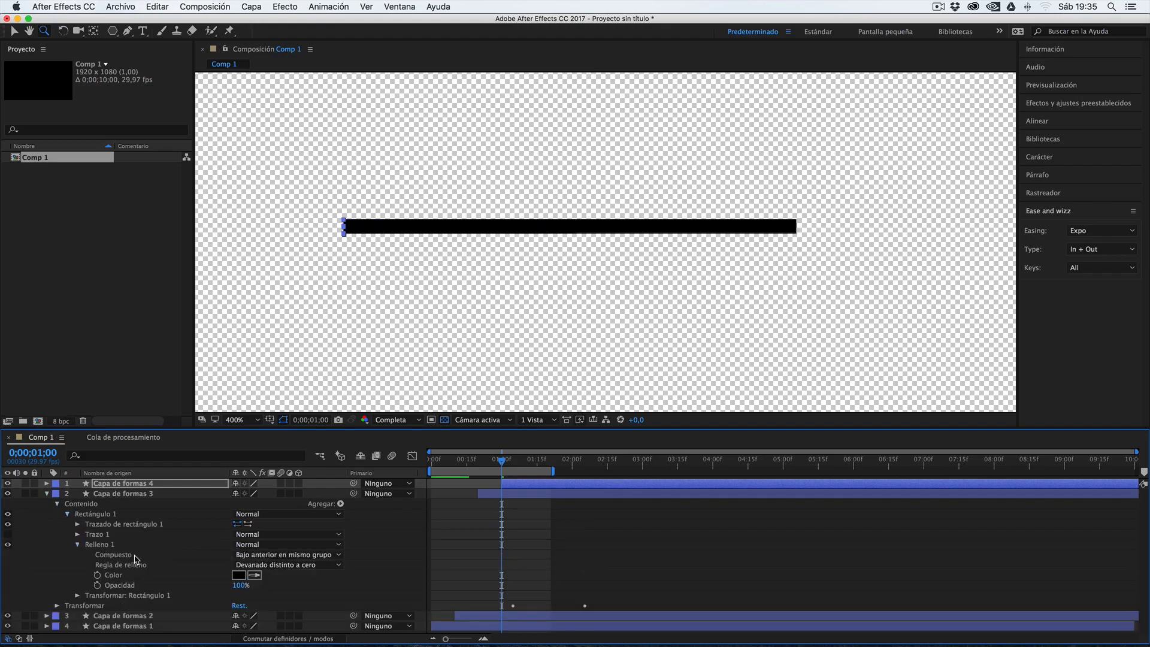
left_click(238, 575)
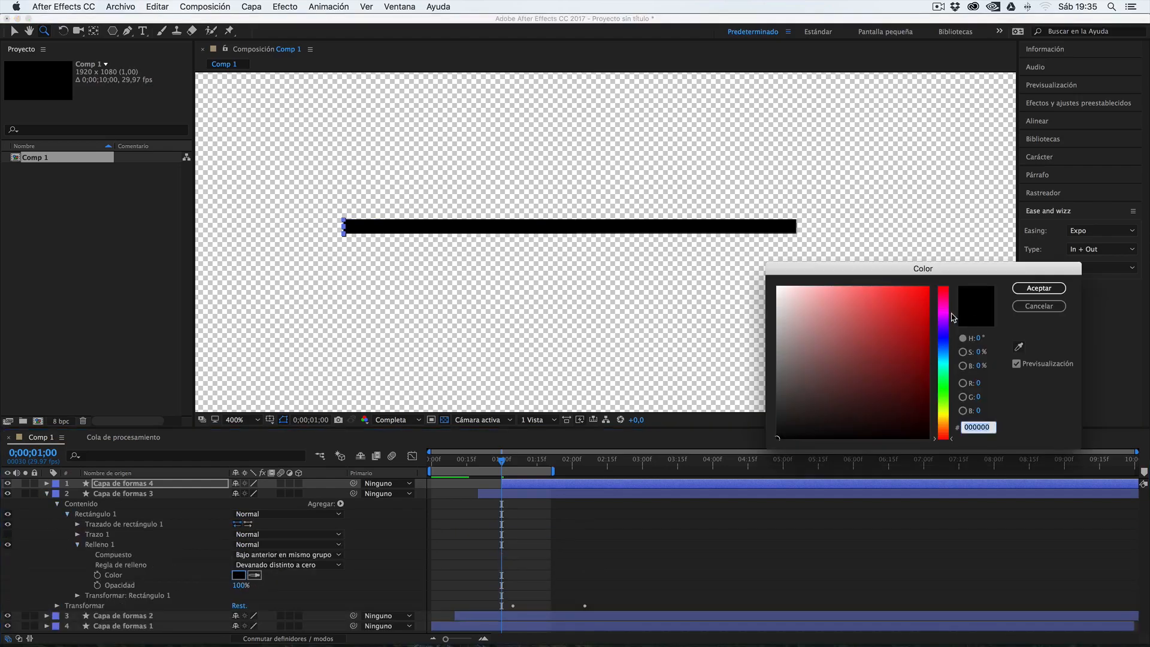
left_click(938, 341)
left_click(928, 287)
left_click(1038, 288)
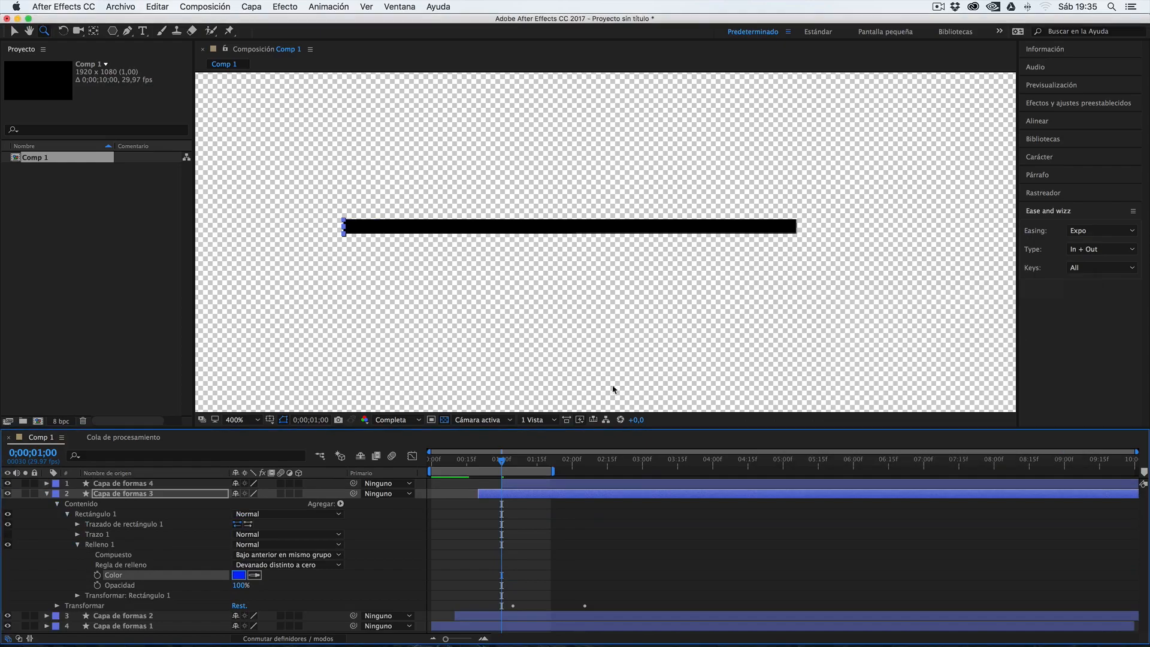
left_click(58, 505)
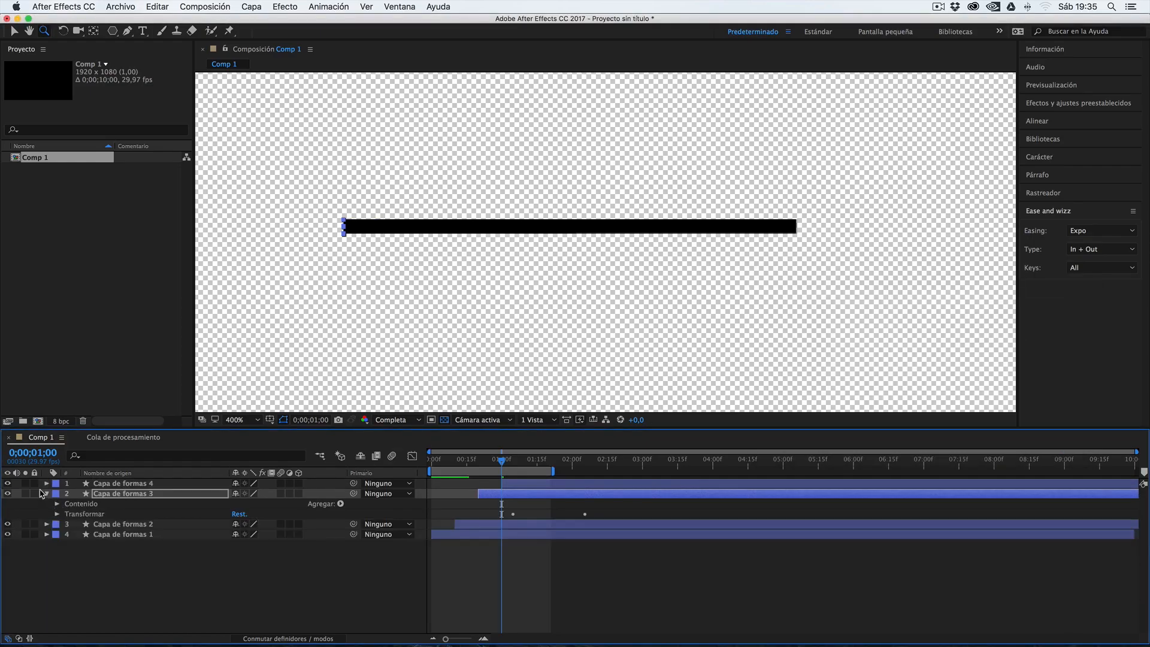
left_click(46, 493)
Set the Relleno 1 color of Capa de formas 2 to bright yellow.
left_click(47, 503)
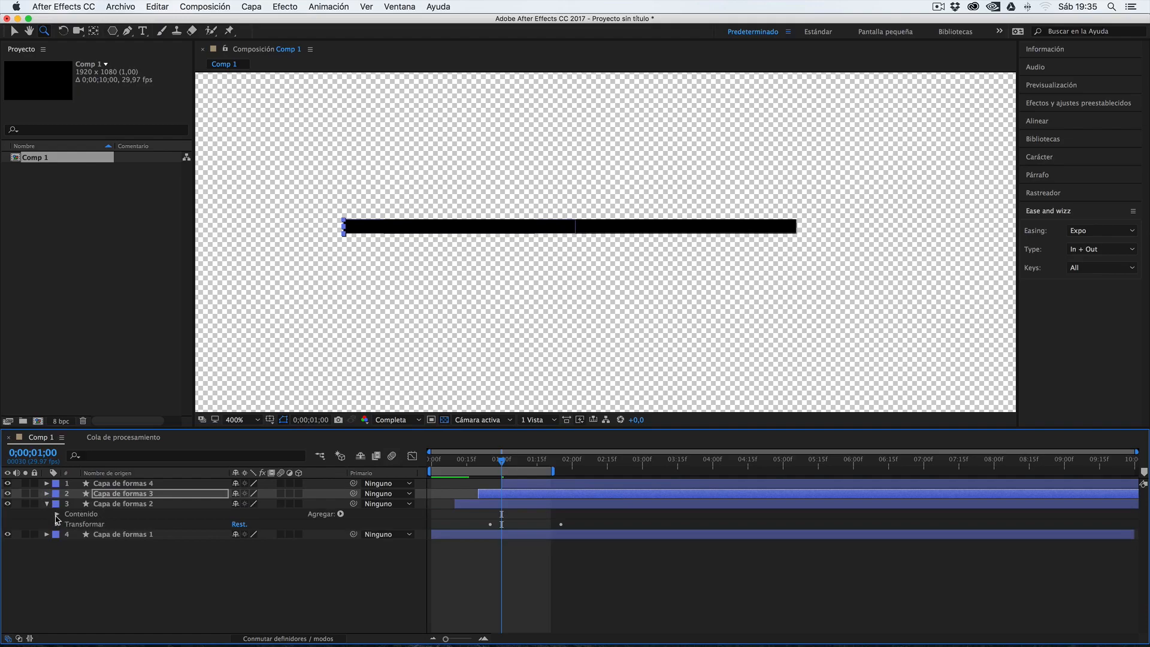
left_click(57, 514)
left_click(67, 524)
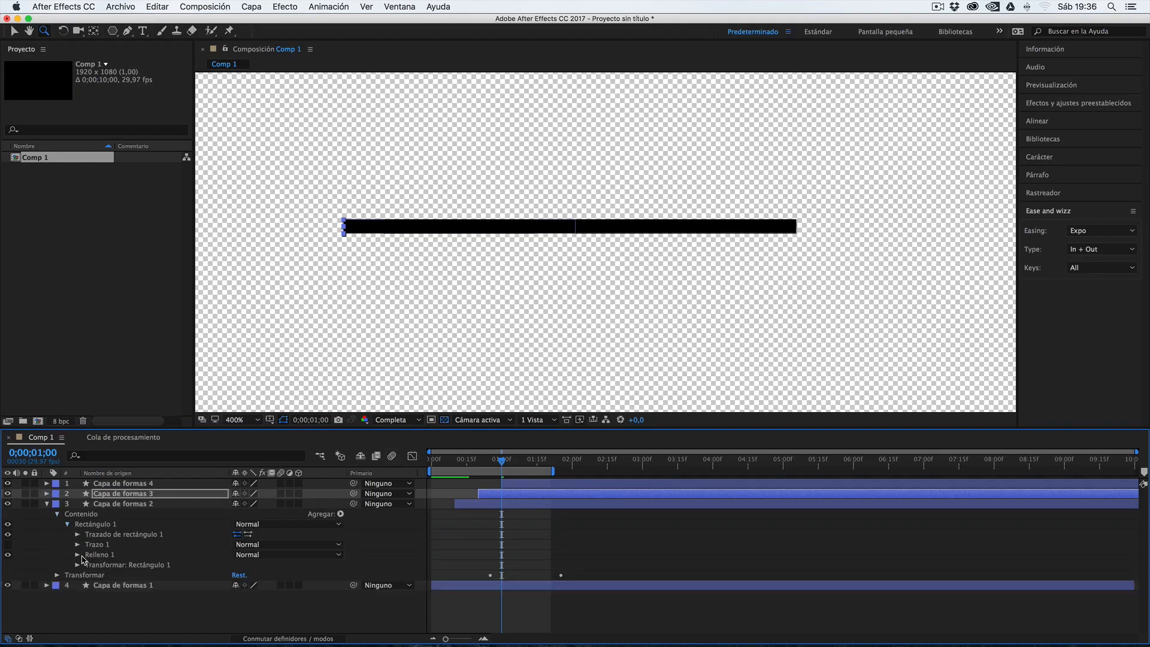
left_click(79, 555)
left_click(239, 585)
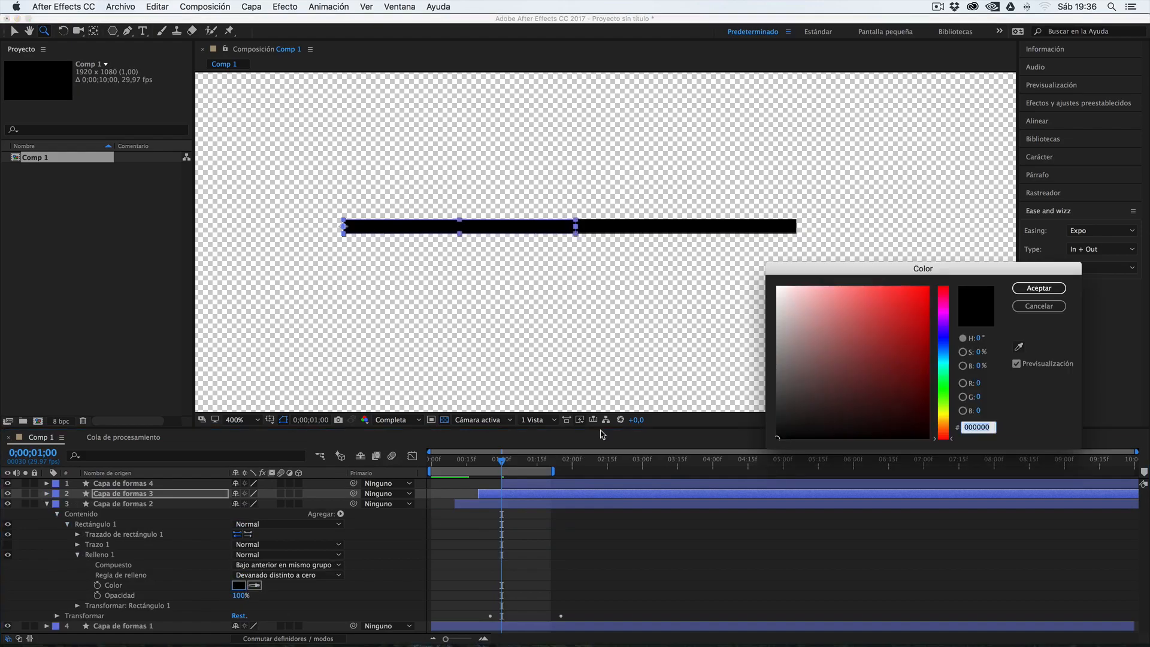
left_click(944, 414)
left_click(928, 287)
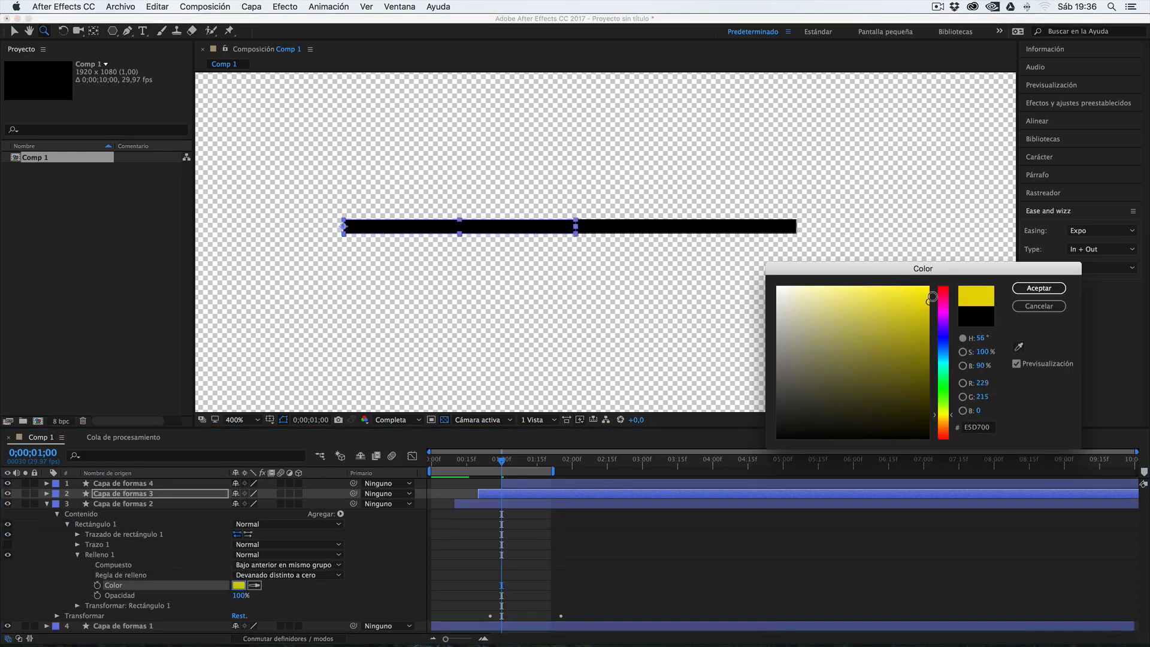
left_click(1039, 288)
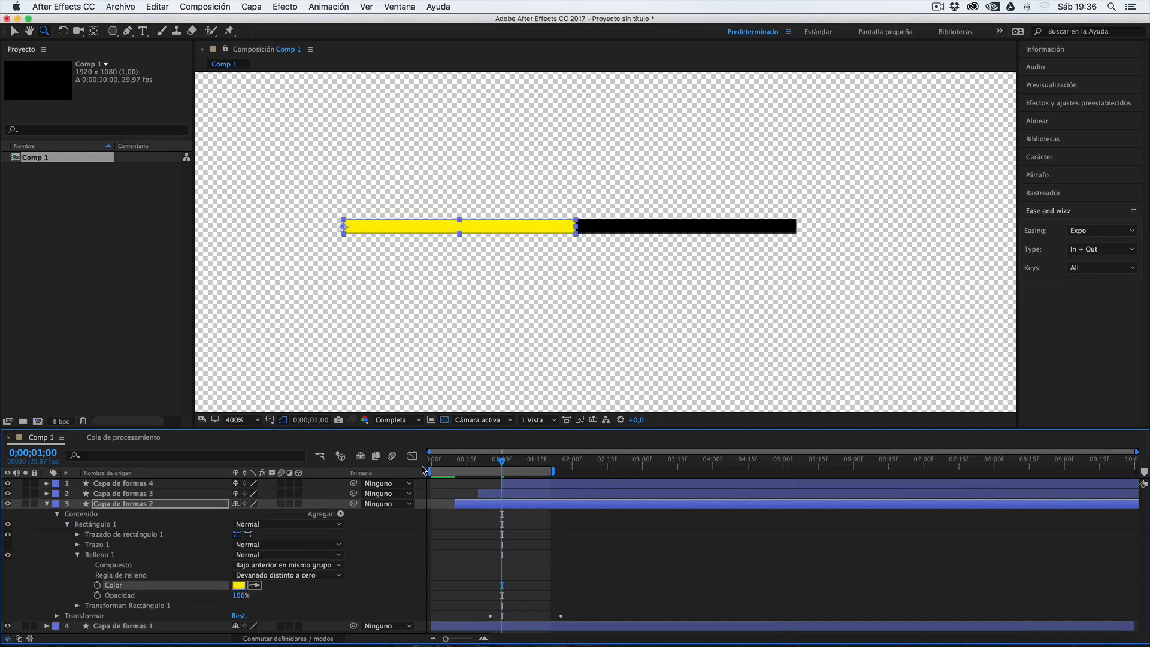
Extend the work area to just before three seconds and preview the colored bar animation from the start.
mouse_move(441, 461)
left_mouse_down()
mouse_move(596, 470)
mouse_move(421, 471)
left_mouse_up()
left_click_drag(556, 470, 638, 473)
key("space")
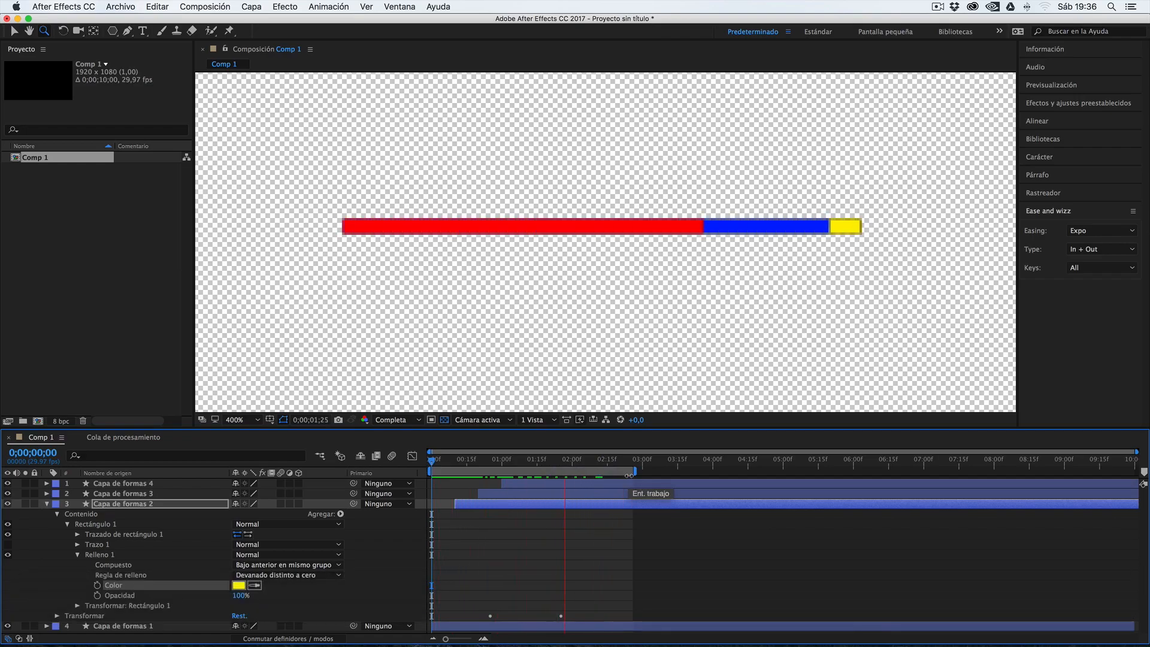
key("space")
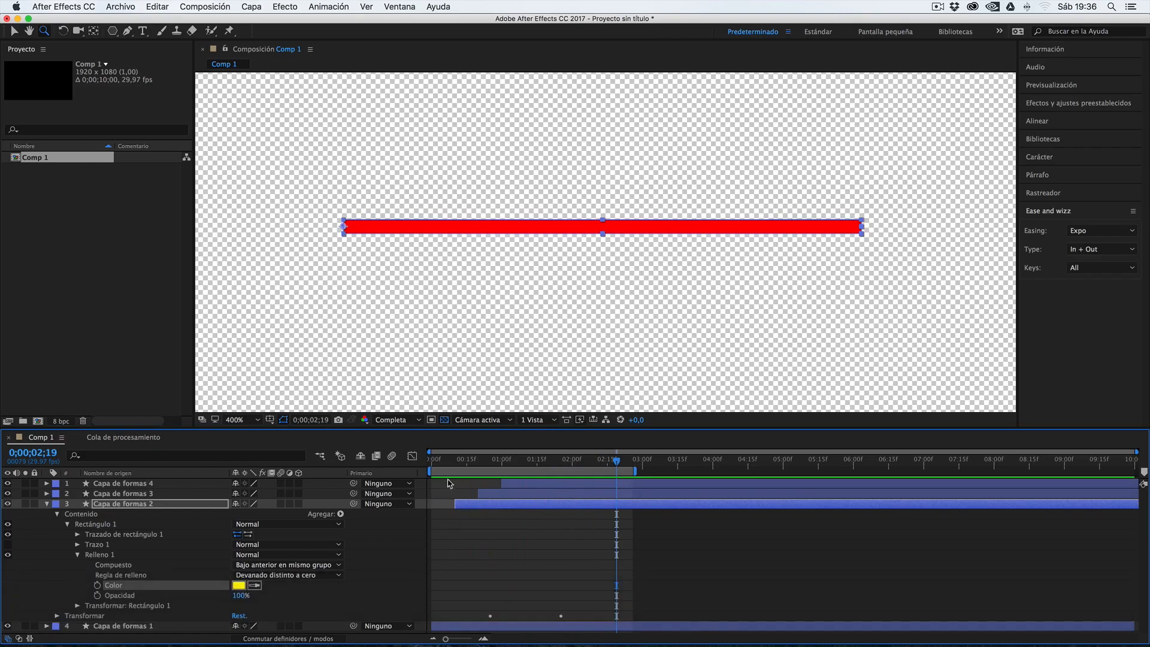
Shift Capa de formas 2 so it starts at 0;00;00;05.
left_click(432, 464)
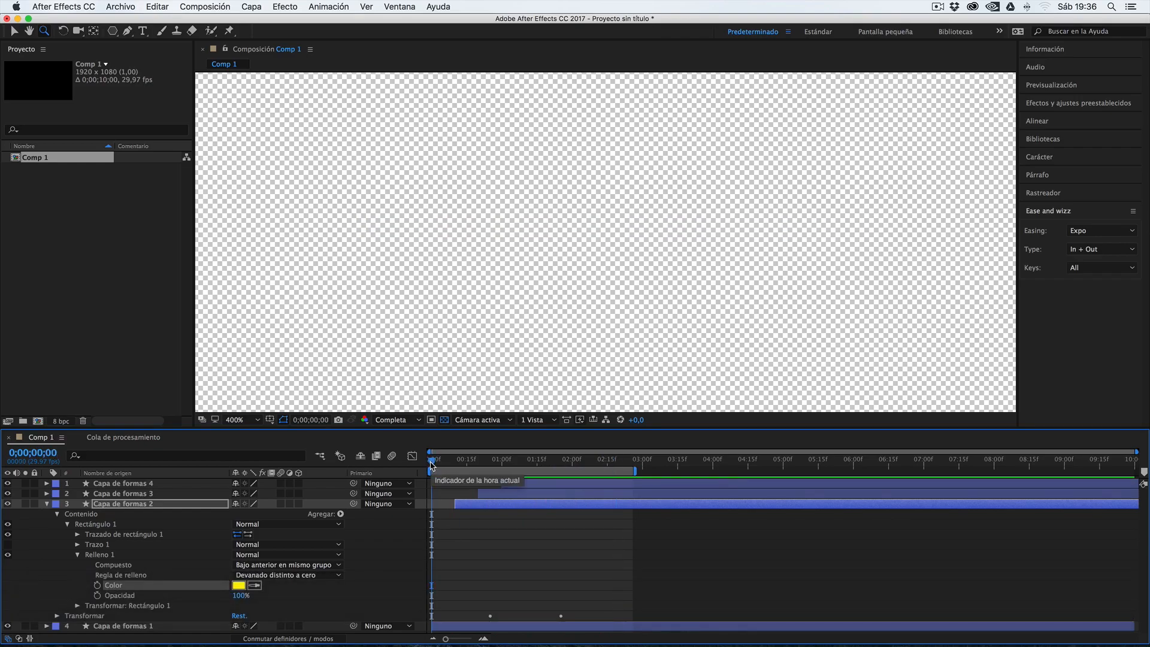
key("shift+Page_Down")
key("shift+Page_Up")
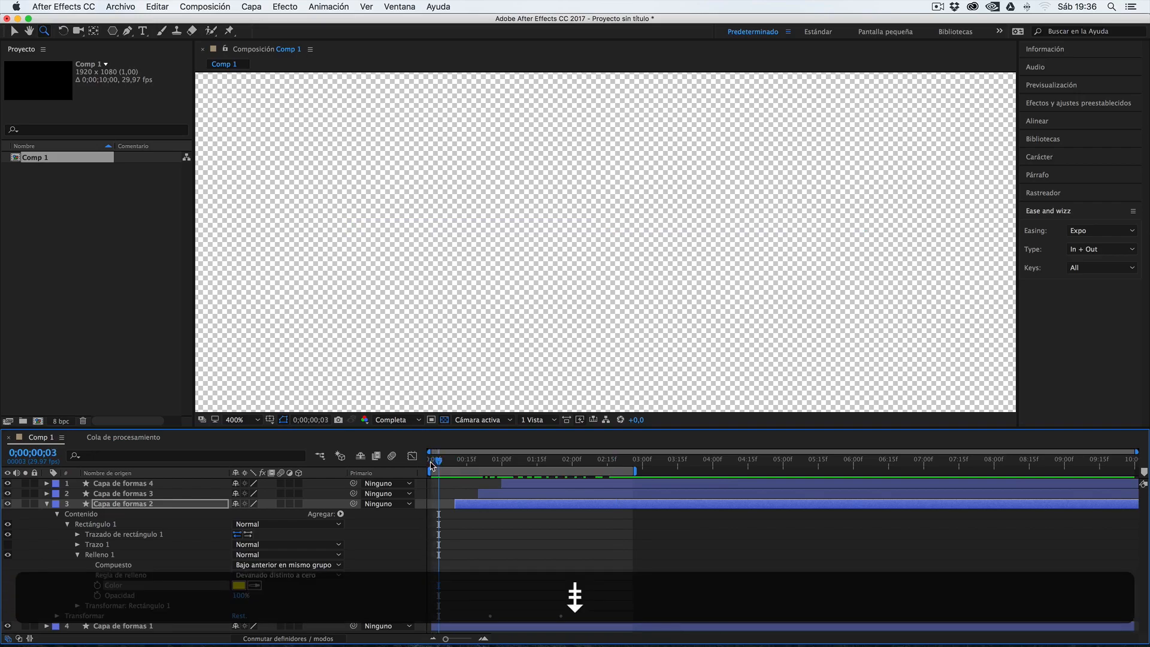
left_click_drag(471, 507, 456, 507)
Shift Capa de formas 3 so it starts at 0;00;00;10.
key("Page_Down")
key("Page_Down")
key("Page_Down")
key("Page_Down")
key("Page_Down")
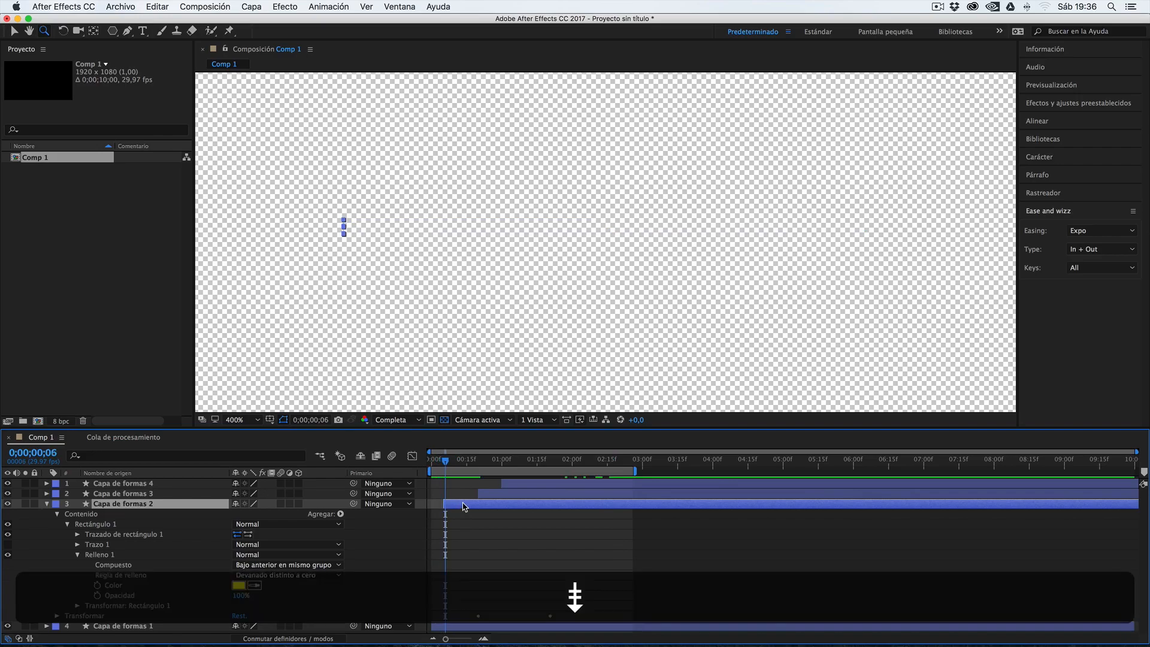
left_click_drag(479, 495, 455, 495)
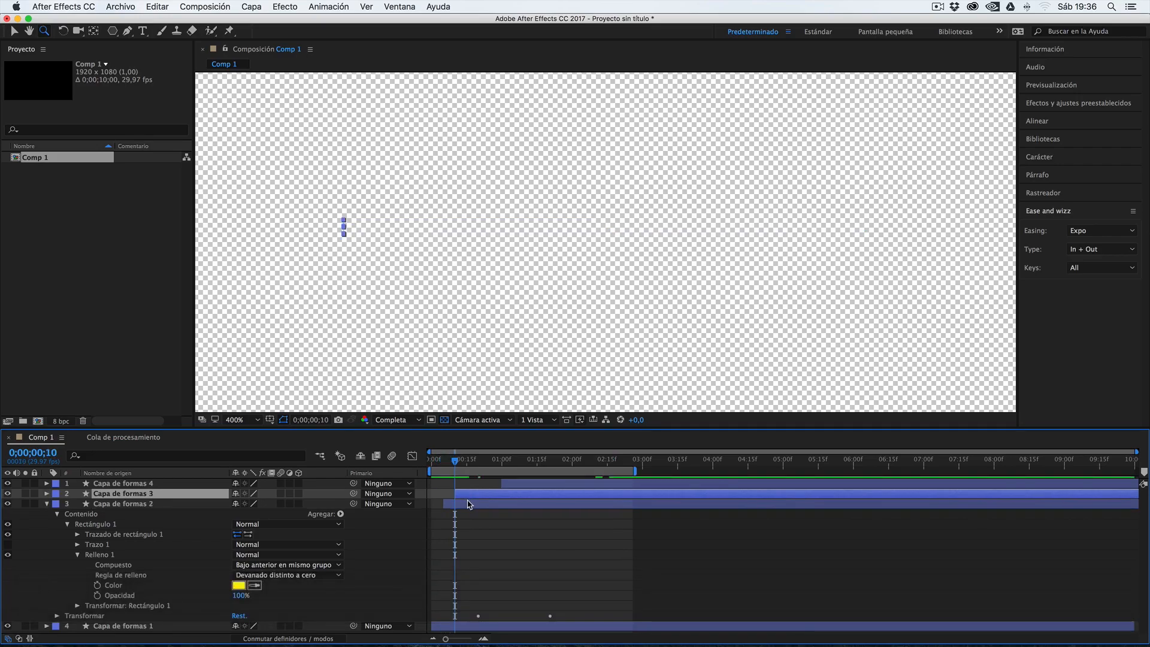
Shift Capa de formas 4 so it starts at 0;00;00;15.
key("Page_Down")
key("Page_Down")
key("Page_Down")
key("Page_Down")
key("Page_Down")
left_click_drag(522, 484, 487, 489)
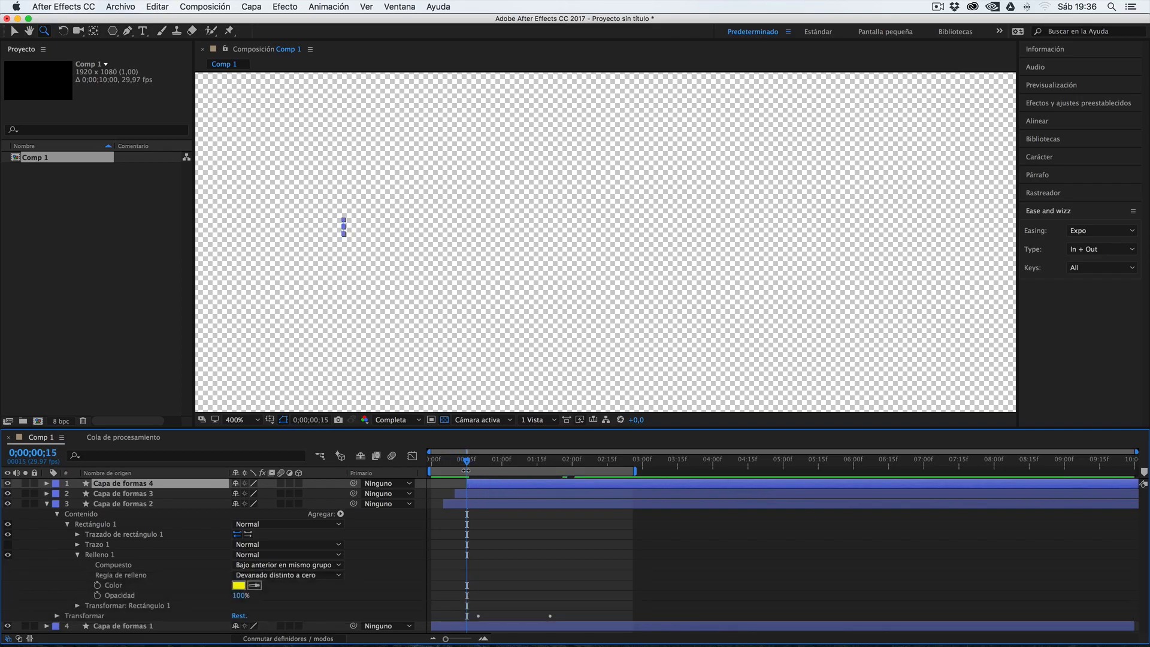
Preview the bar animation with the tighter five-frame stagger.
key("space")
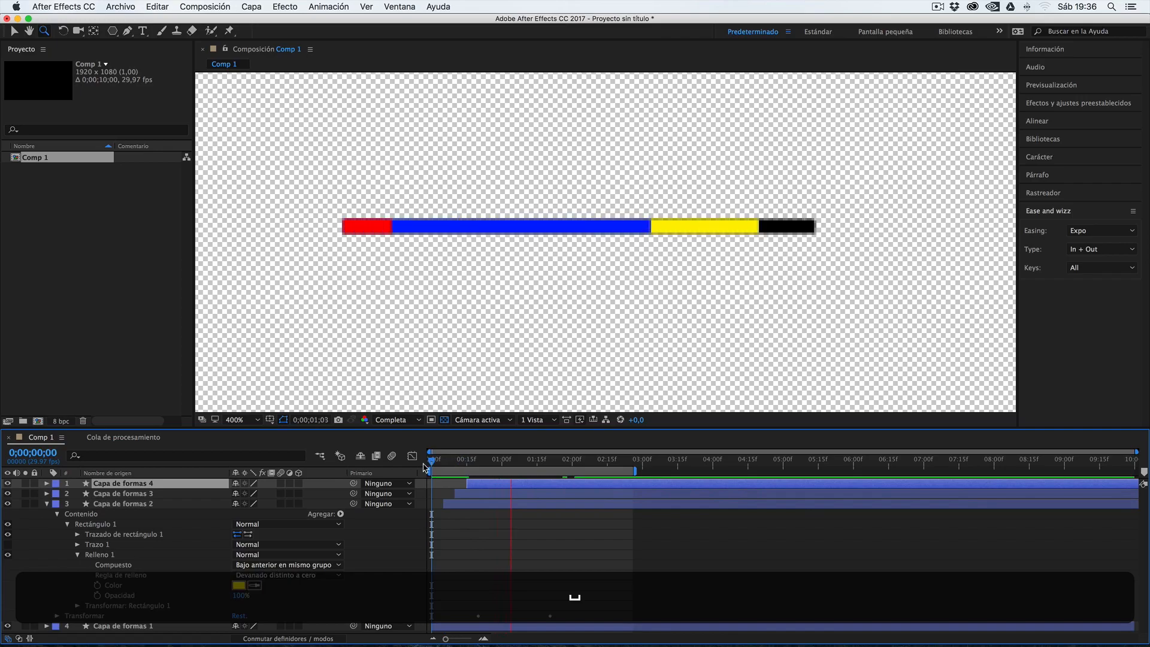
key("space")
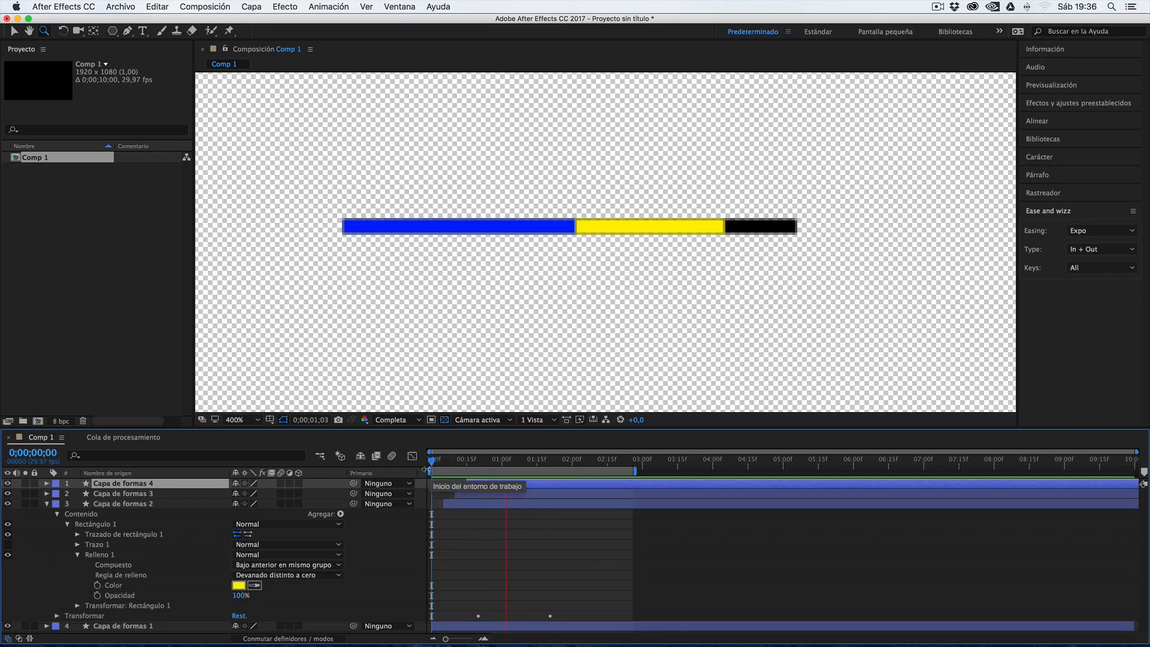
key("space")
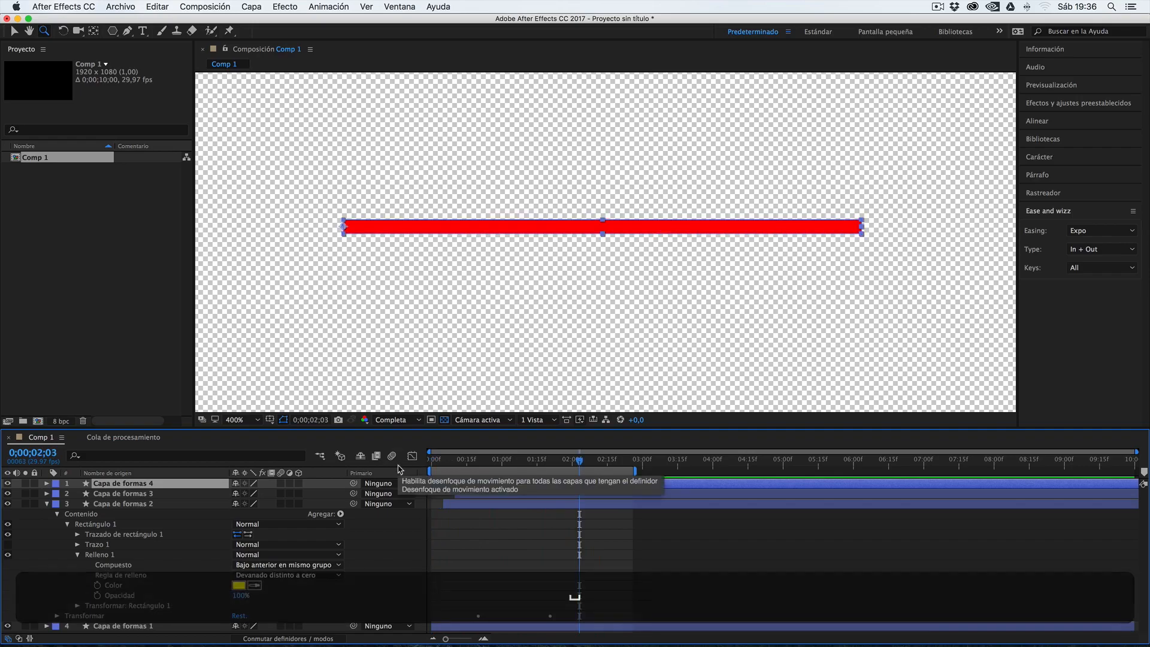
Collapse Capa de formas 2 and delete all four shape layers from Comp 1.
left_click(46, 504)
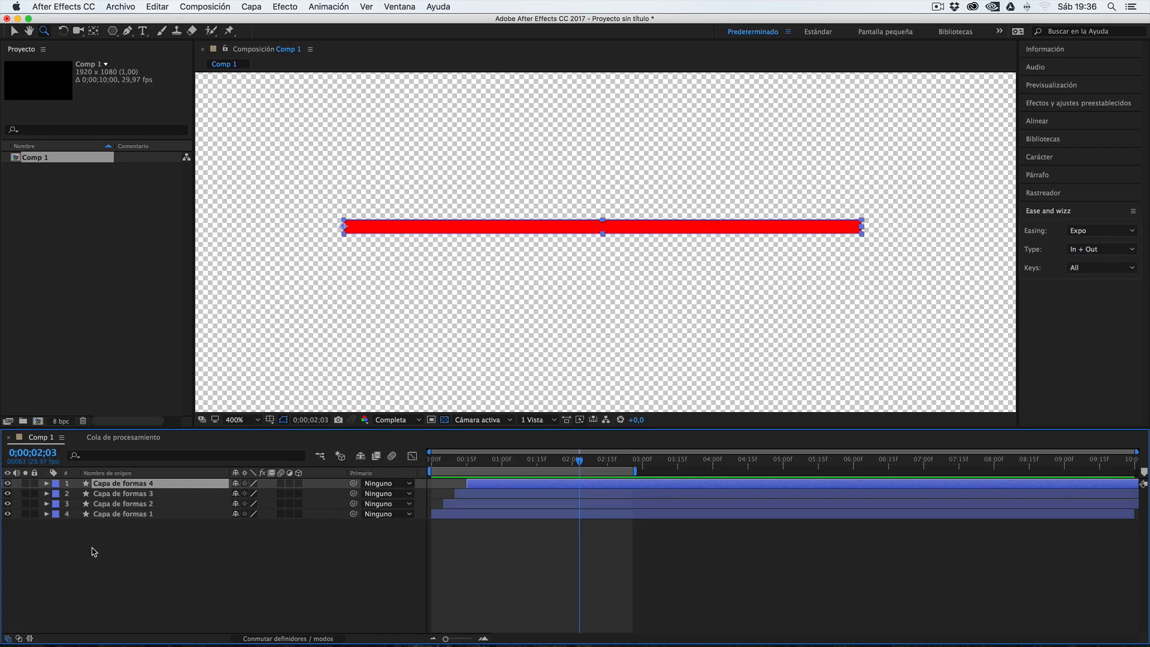
left_click_drag(147, 561, 116, 489)
key("Delete")
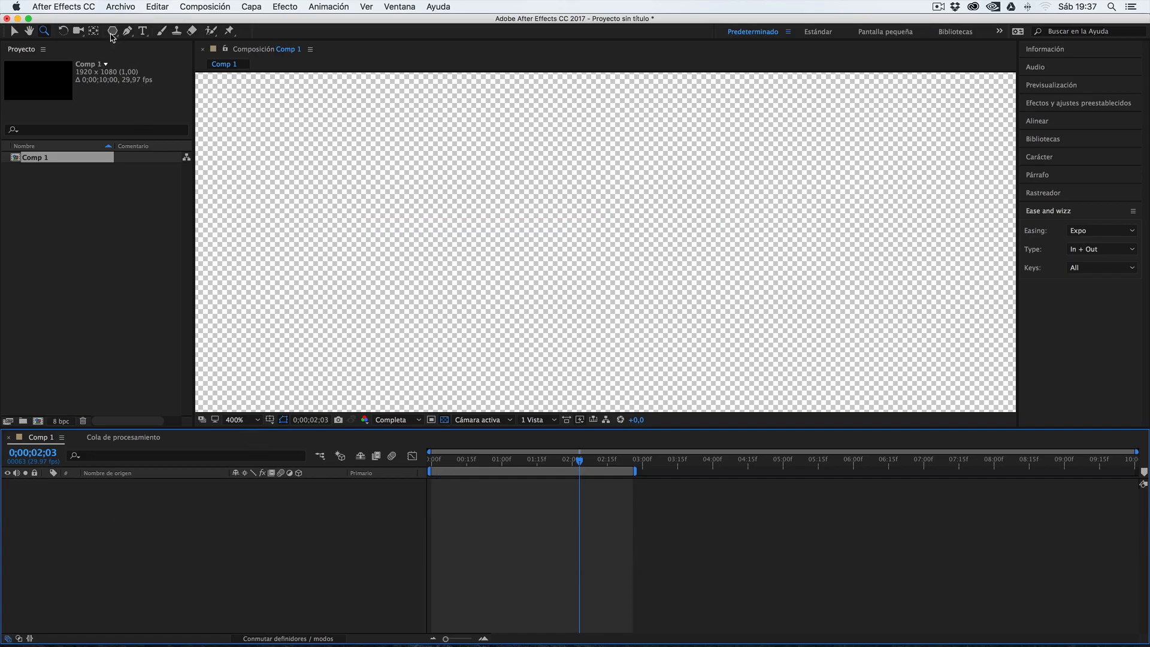
Choose the Polygon tool and set its shape fill color to bright blue.
left_click_drag(111, 37, 127, 37)
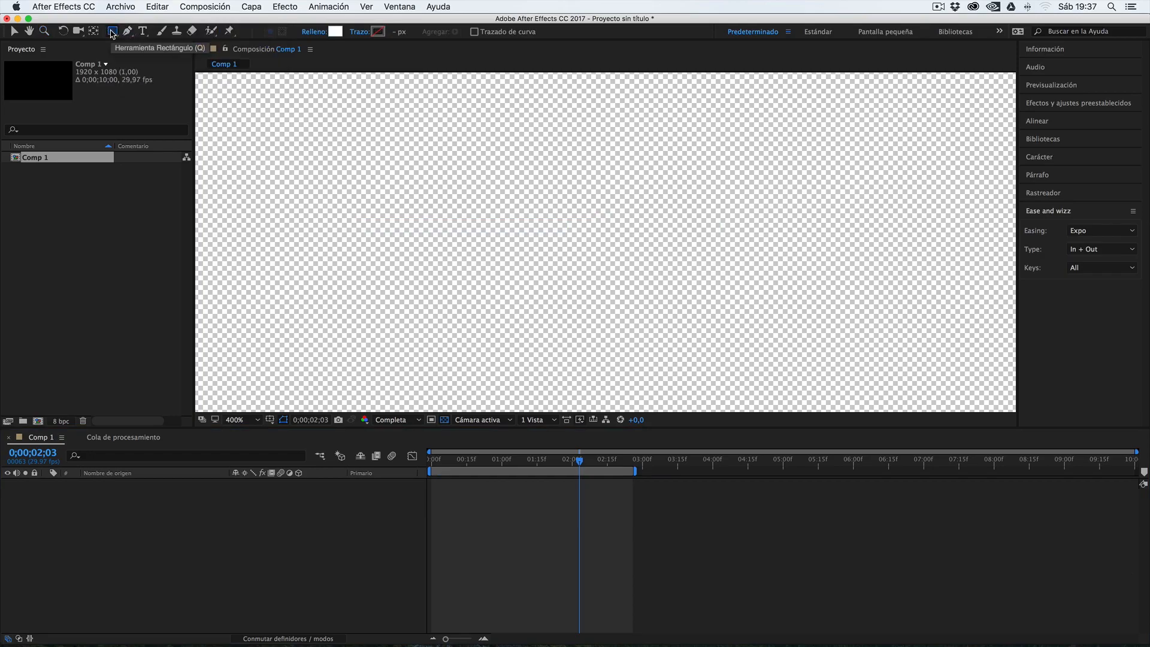
left_click_drag(116, 36, 116, 36)
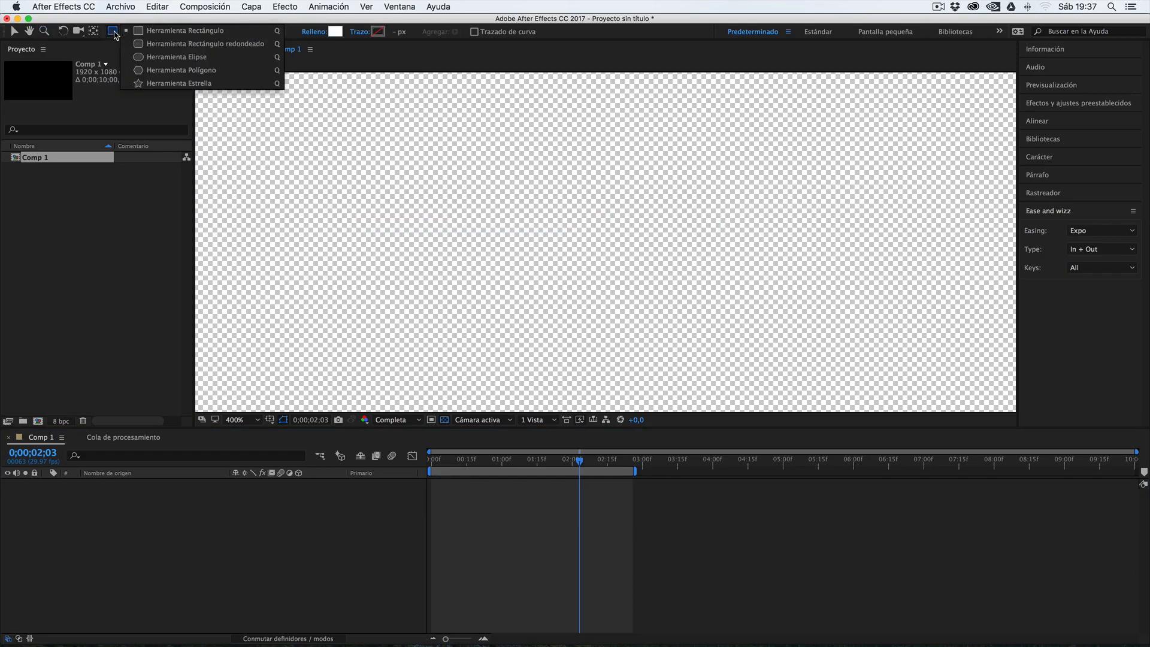
left_click_drag(113, 35, 161, 74)
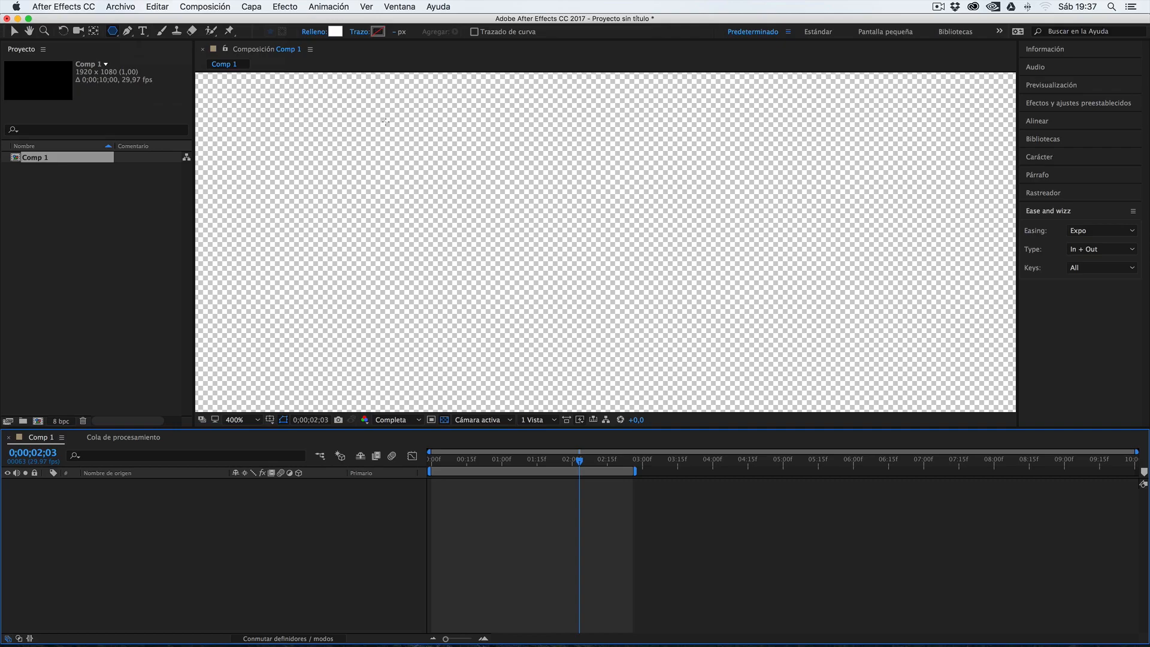
left_click(336, 32)
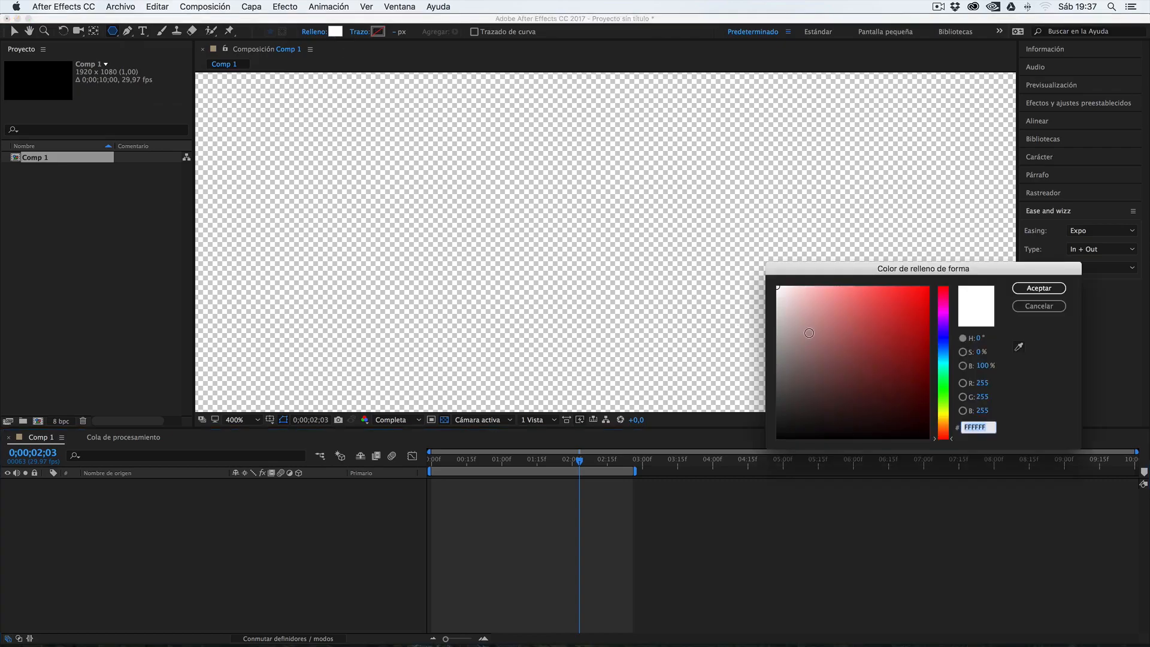
left_click_drag(947, 338, 945, 350)
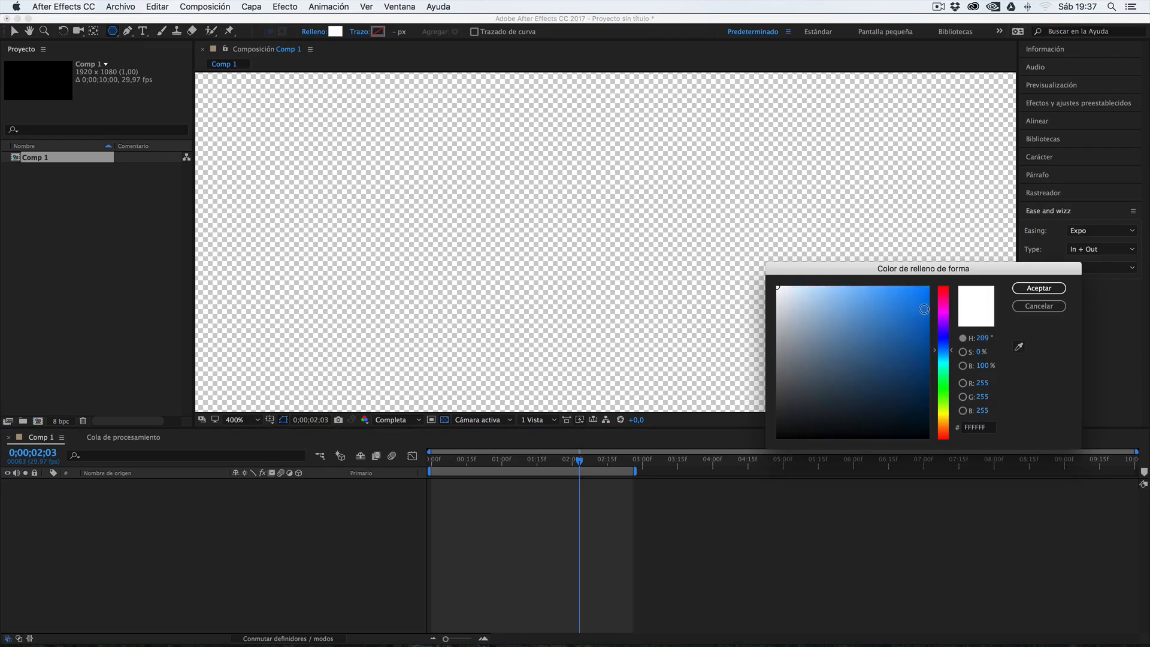
left_click(923, 298)
left_click(1040, 288)
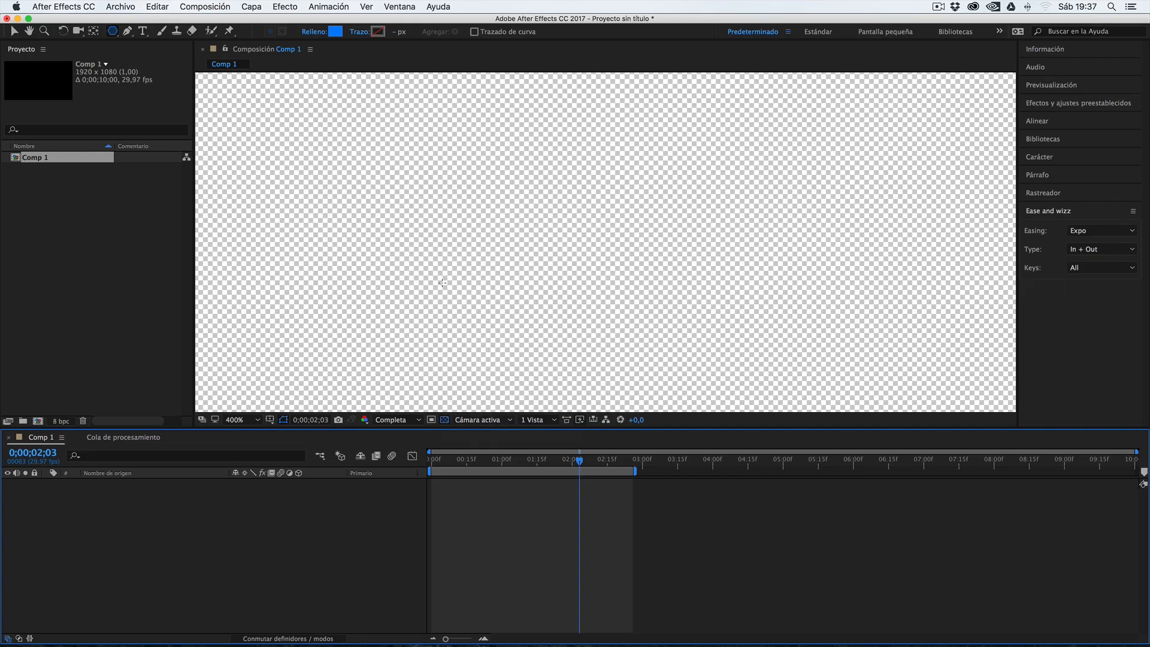
Turn off the transparency grid in the Comp 1 viewer.
left_click(444, 420)
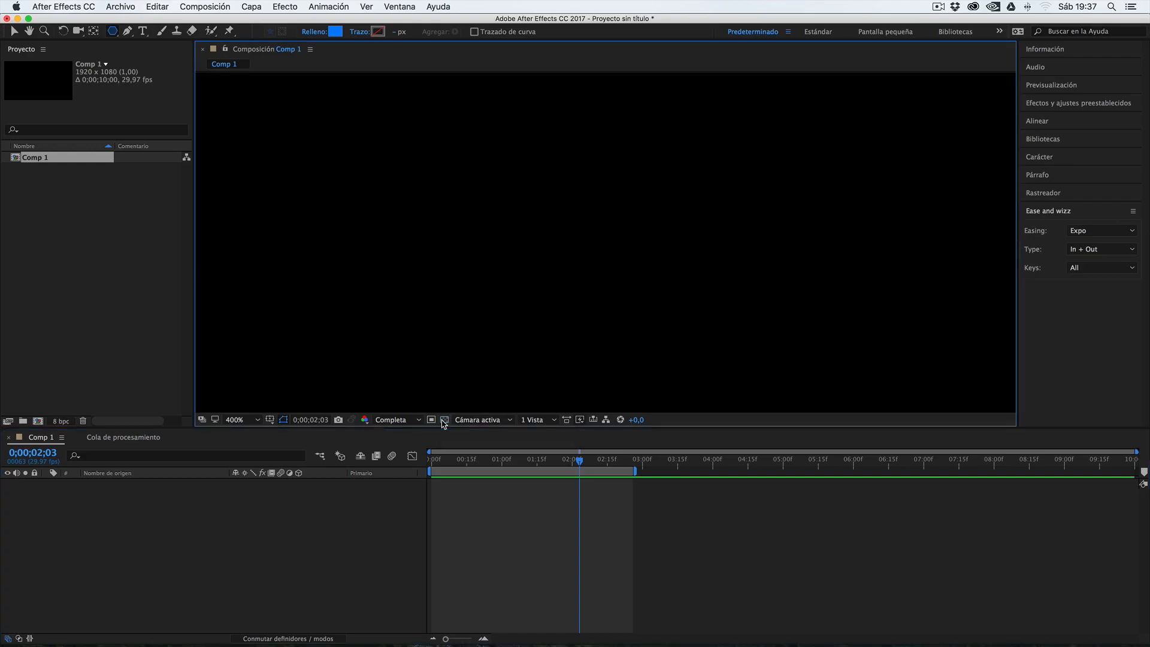
left_click(444, 420)
left_click(444, 420)
left_click(444, 420)
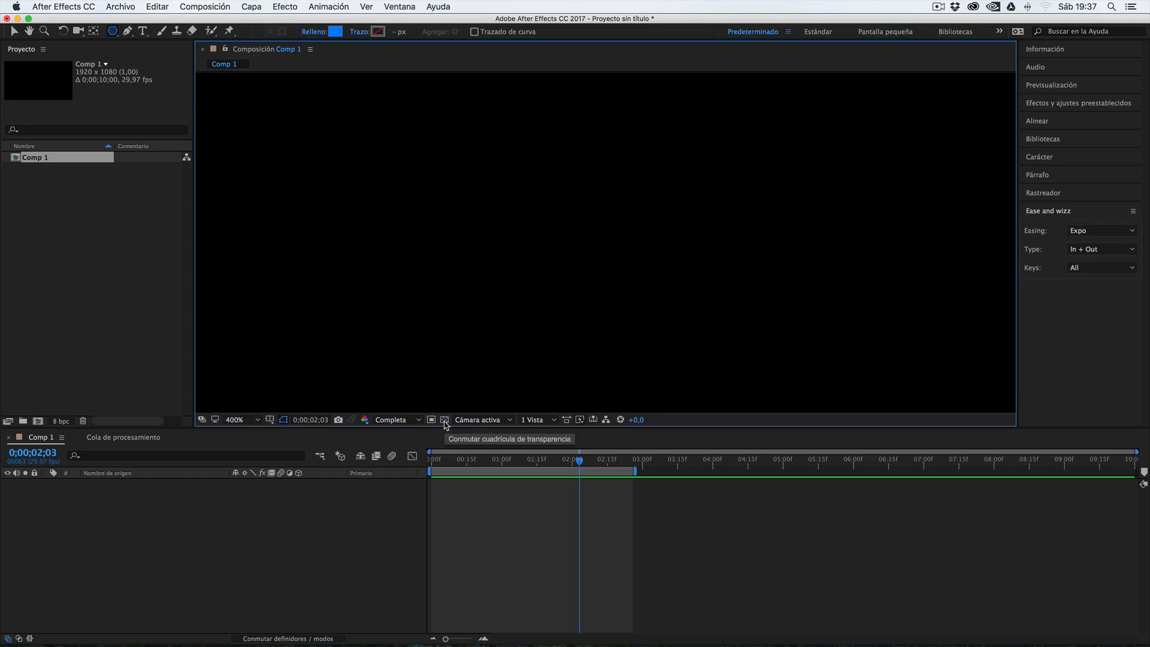
left_click(444, 420)
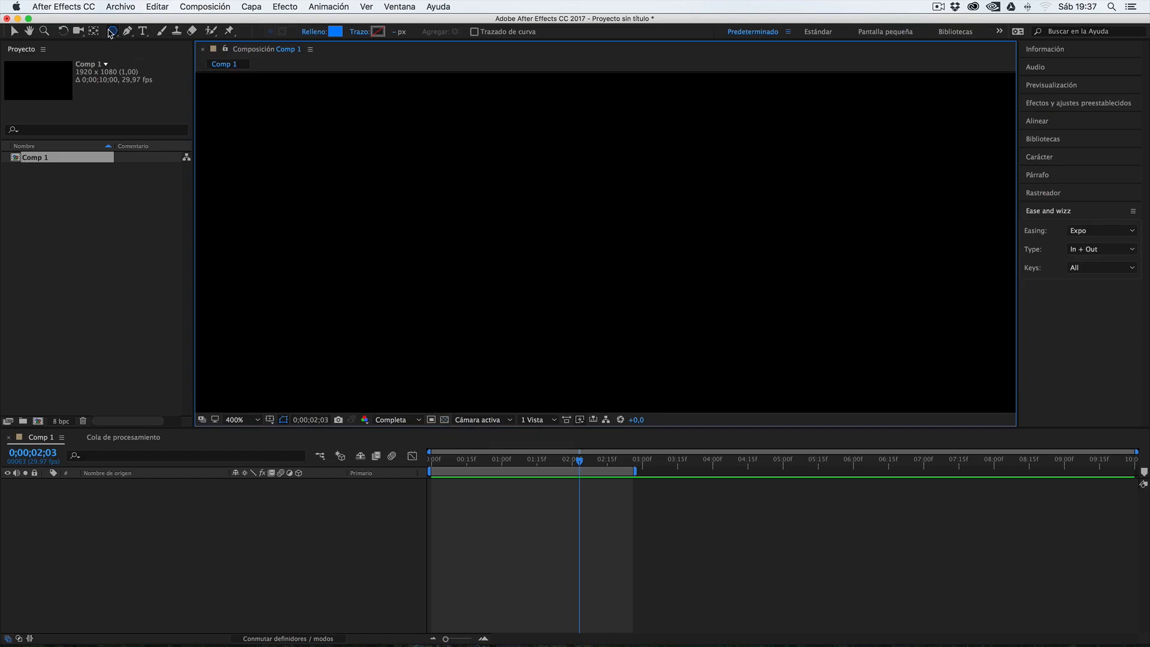
Draw an upright blue pentagon with an outer radius of about 45 on a new shape layer and return to the Selection tool.
mouse_move(390, 155)
left_mouse_down()
mouse_move(428, 192)
mouse_move(469, 206)
mouse_move(493, 115)
mouse_move(343, 195)
mouse_move(363, 207)
mouse_move(350, 189)
mouse_move(372, 205)
mouse_move(416, 202)
mouse_move(410, 163)
left_mouse_up()
key("shift")
key("shift")
key("shift")
key("shift")
key("v")
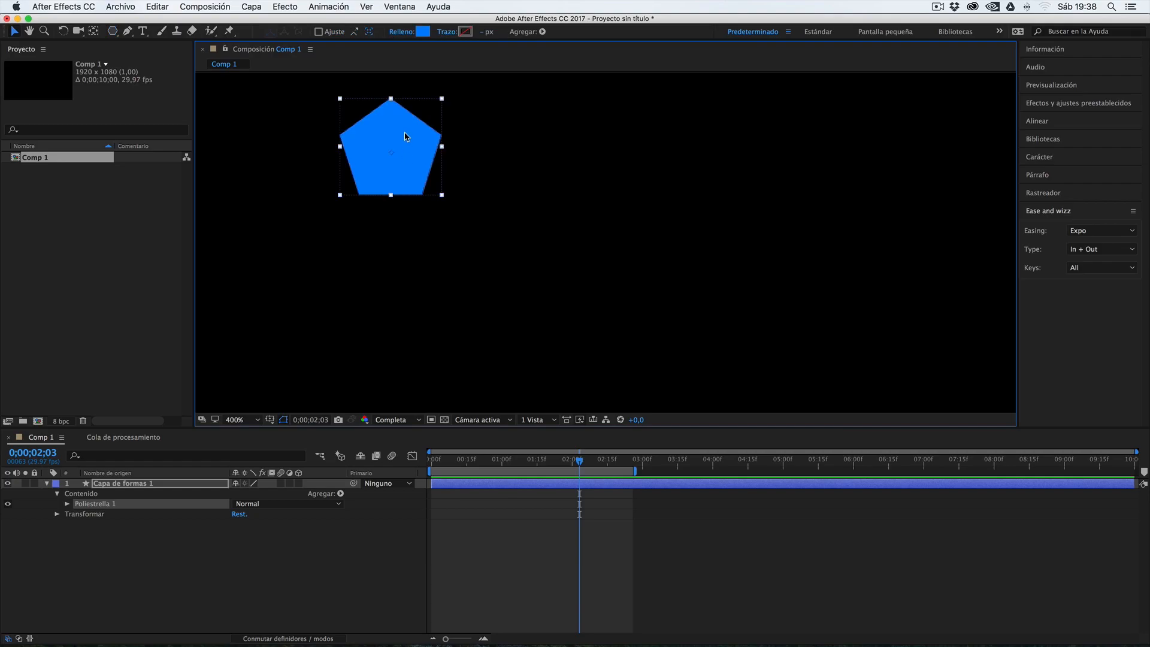
Move the small blue pentagon from the lower-left area of the composition to near its center.
scroll(432, 193, "down", 2)
scroll(434, 194, "down", 1)
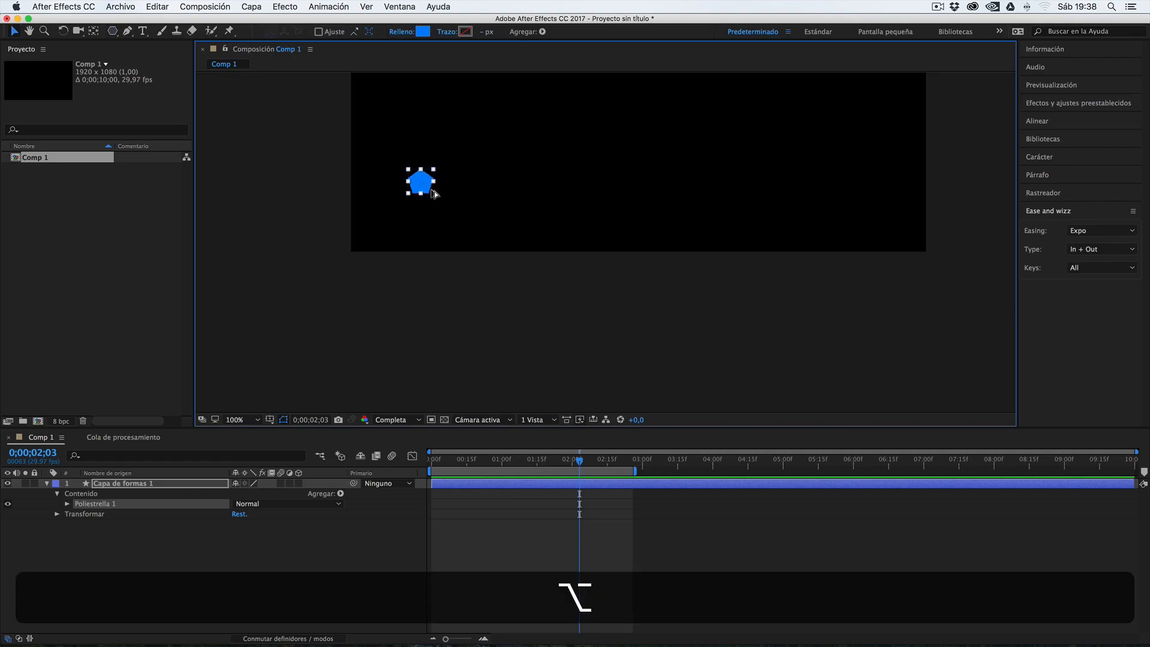
scroll(433, 190, "down", 3)
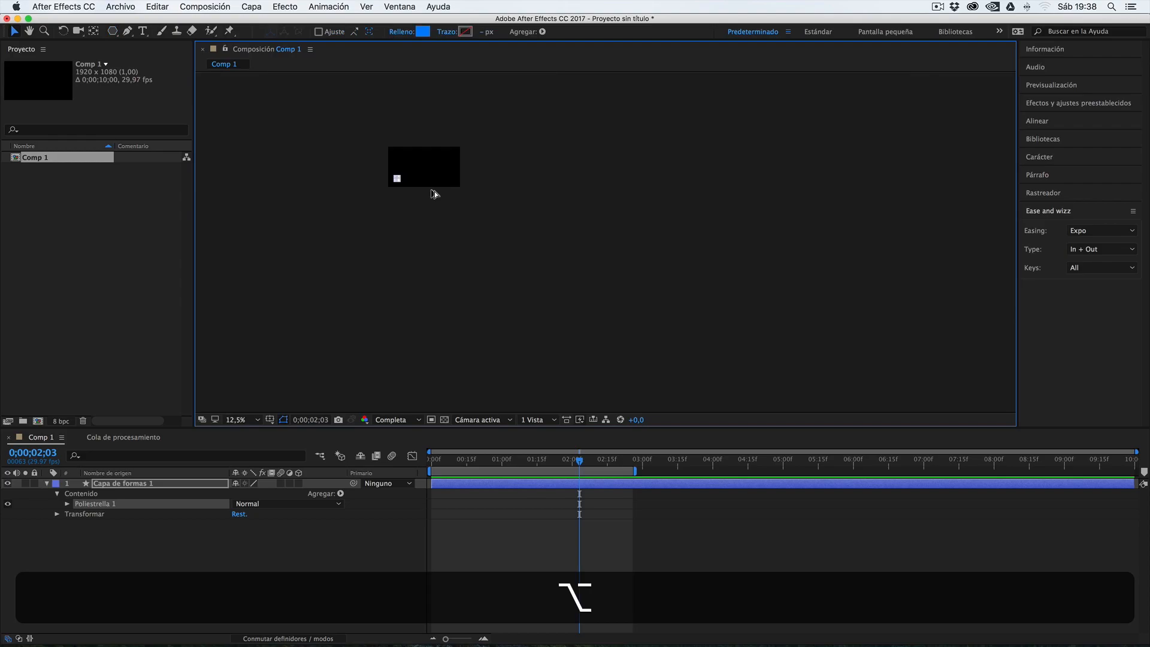
scroll(433, 191, "up", 3)
left_click_drag(596, 231, 734, 170)
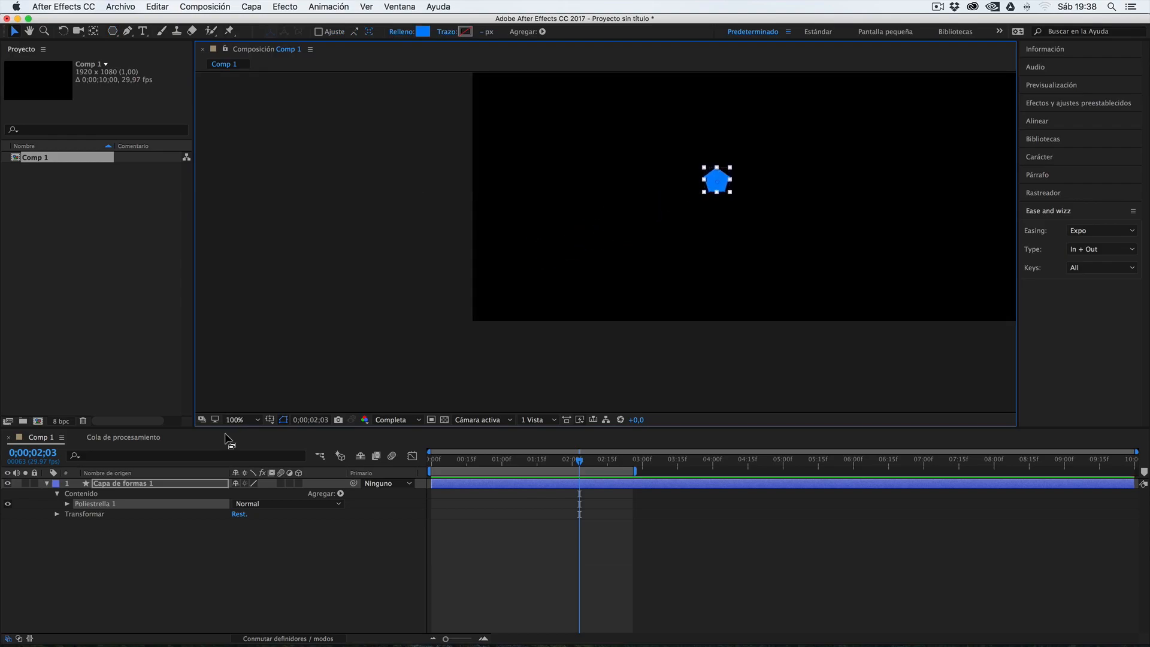
Enlarge the pentagon by setting the Radio exterior of Trazado de poliestrella 1 to 308,6, and collapse the path properties.
left_click(67, 504)
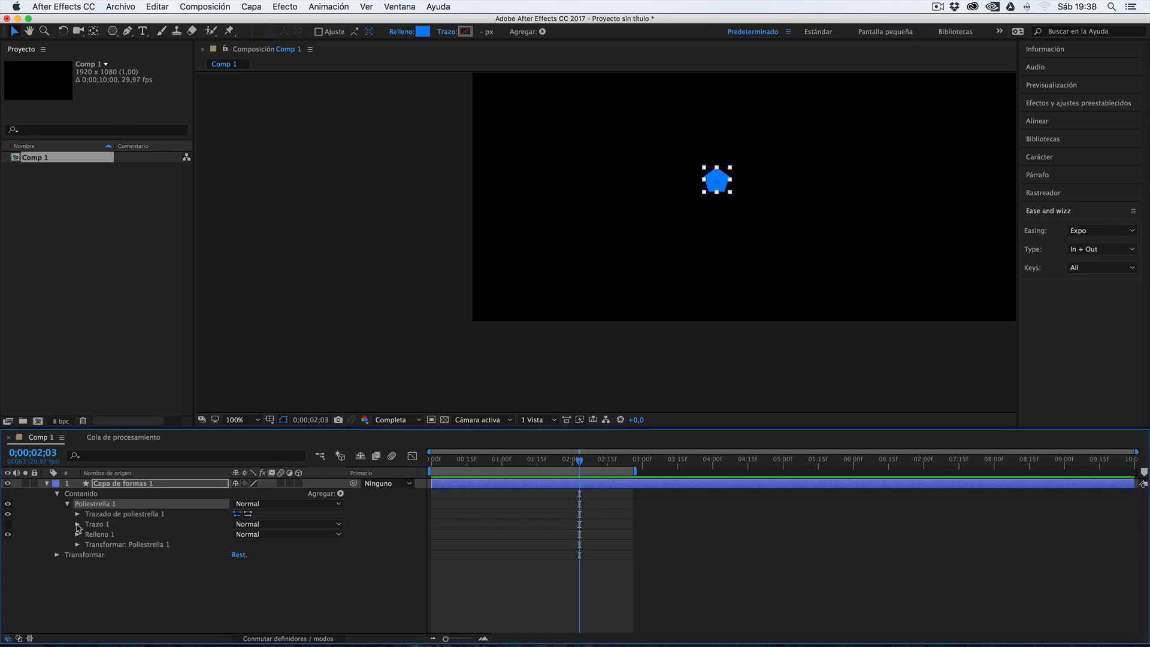
left_click(77, 514)
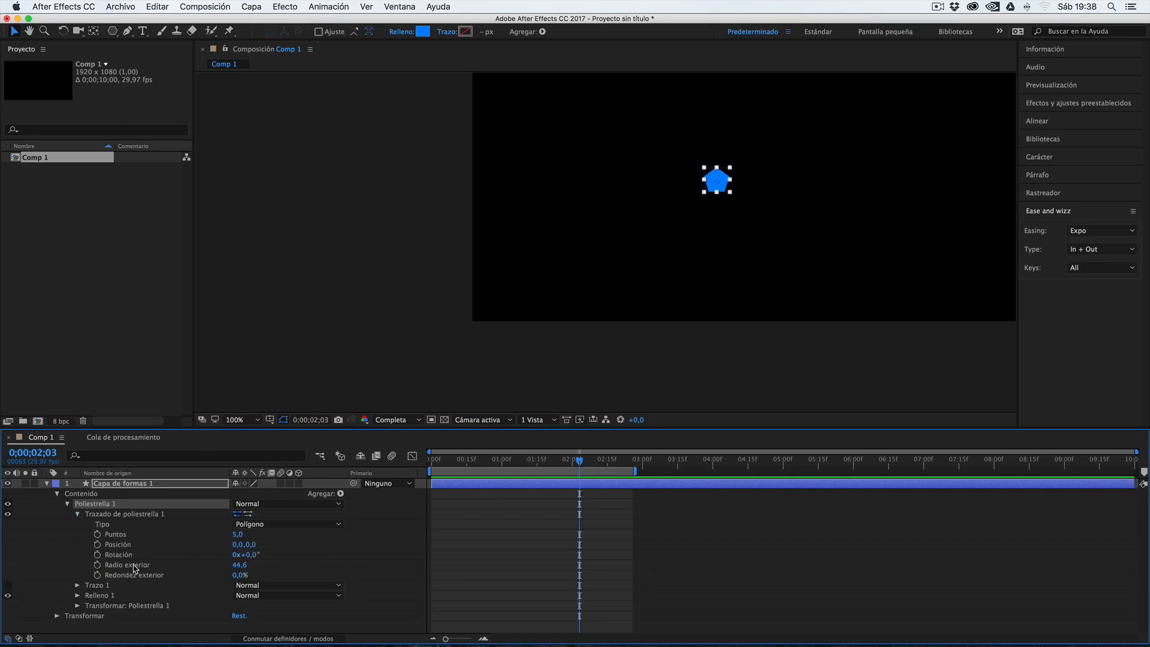
left_click_drag(237, 565, 413, 563)
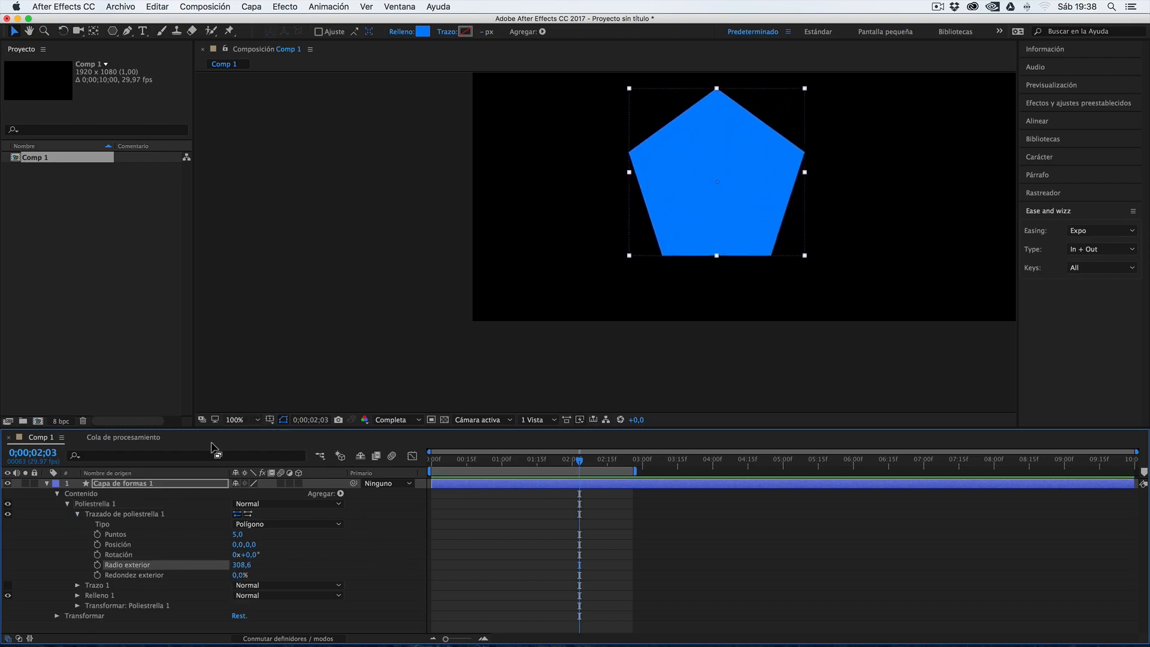
key("z")
left_click_drag(861, 304, 549, 53)
left_click_drag(570, 131, 825, 370)
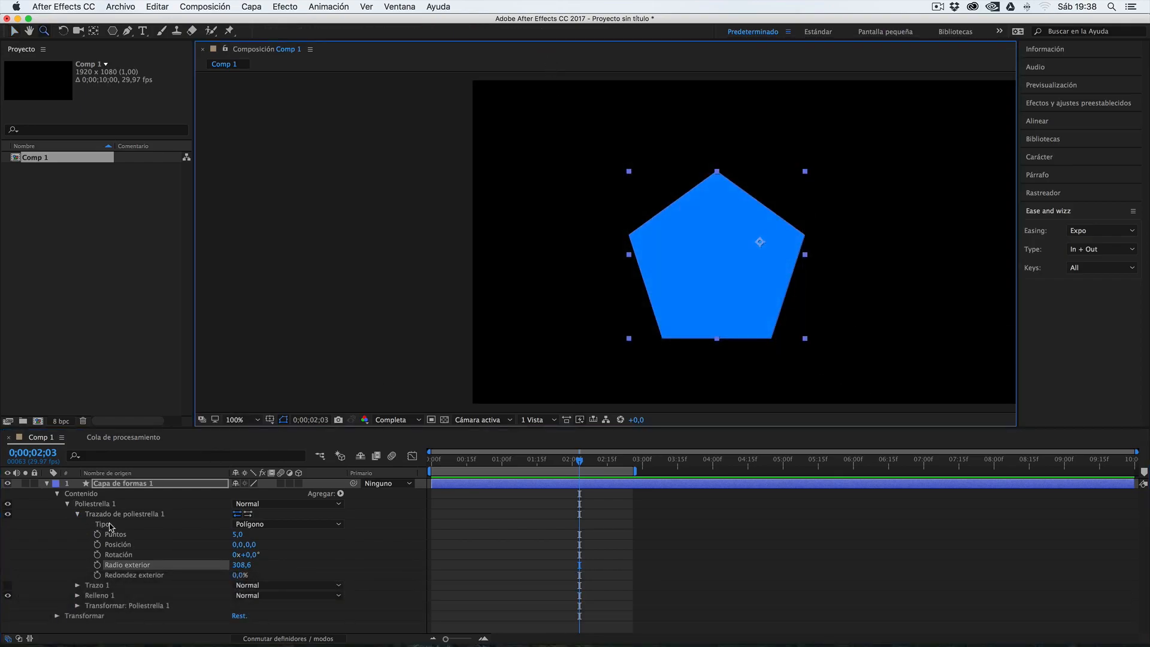
left_click(77, 514)
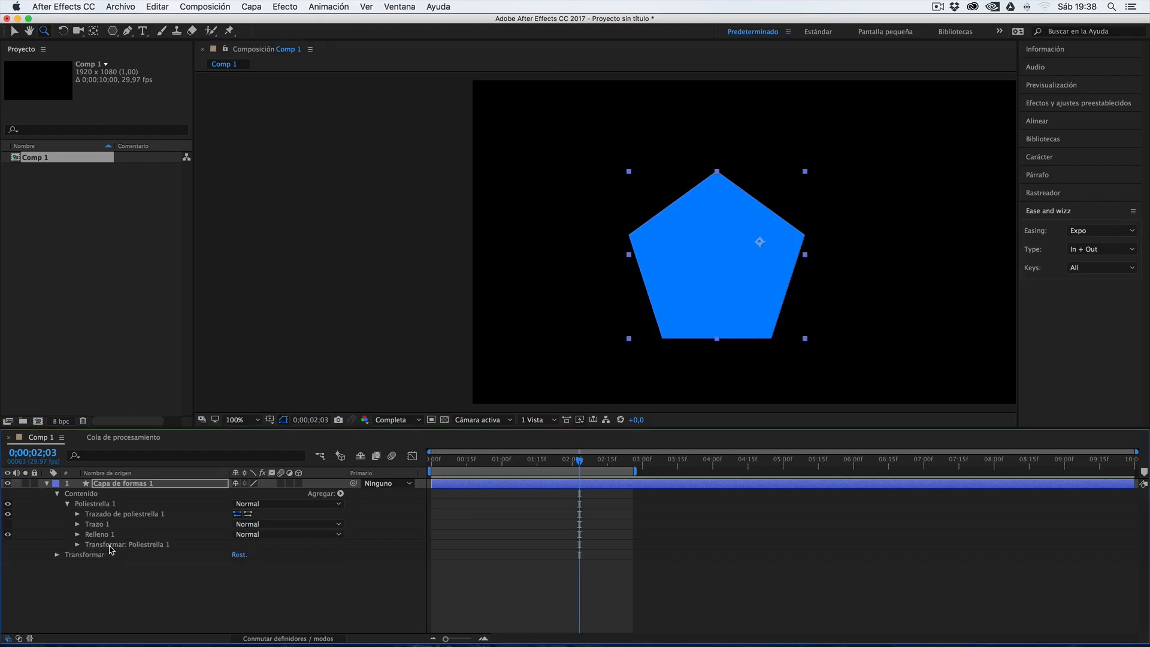
Set the opacity in the transform properties of Poliestrella 1 to 40%.
left_click(111, 545)
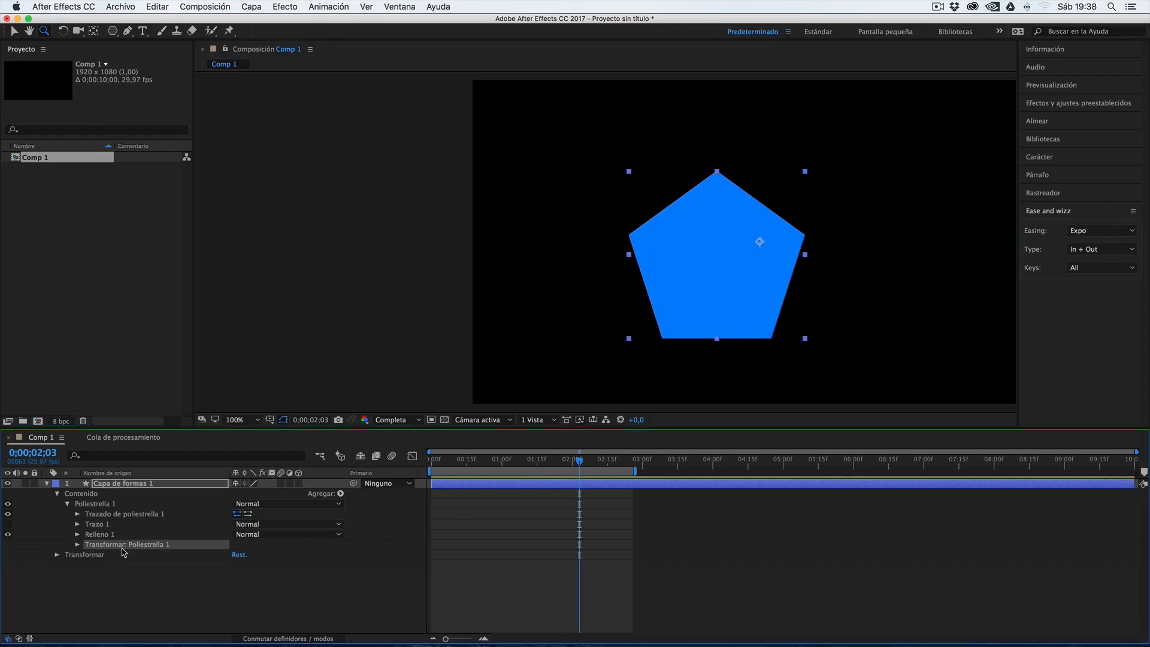
left_click(78, 544)
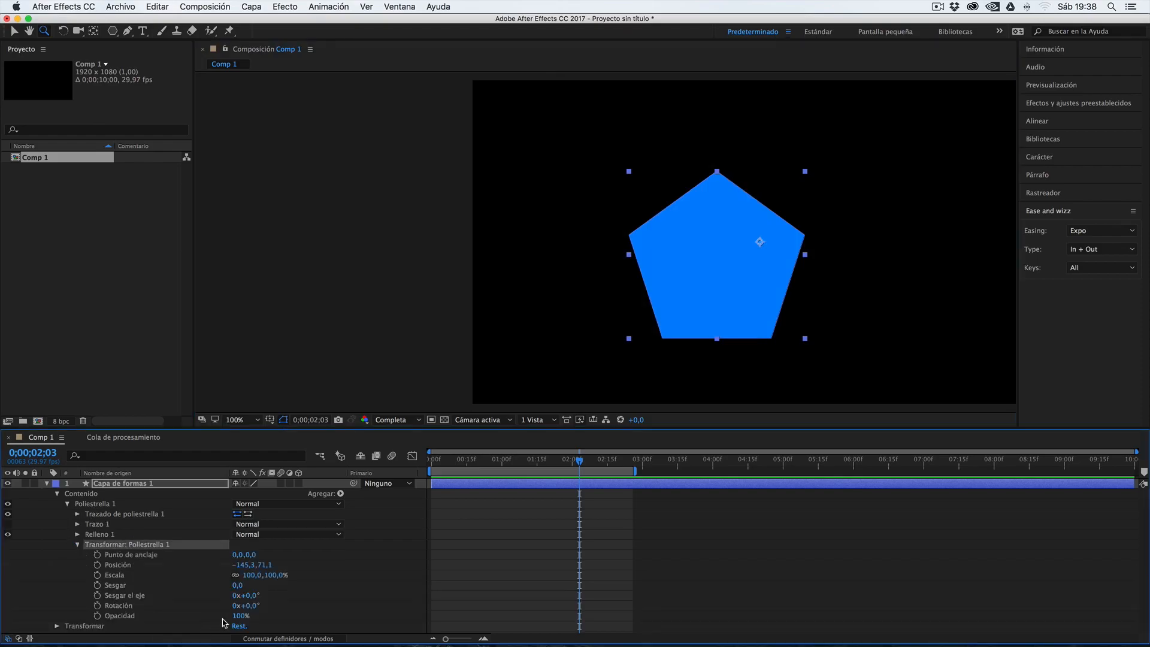
left_click(241, 616)
type("40")
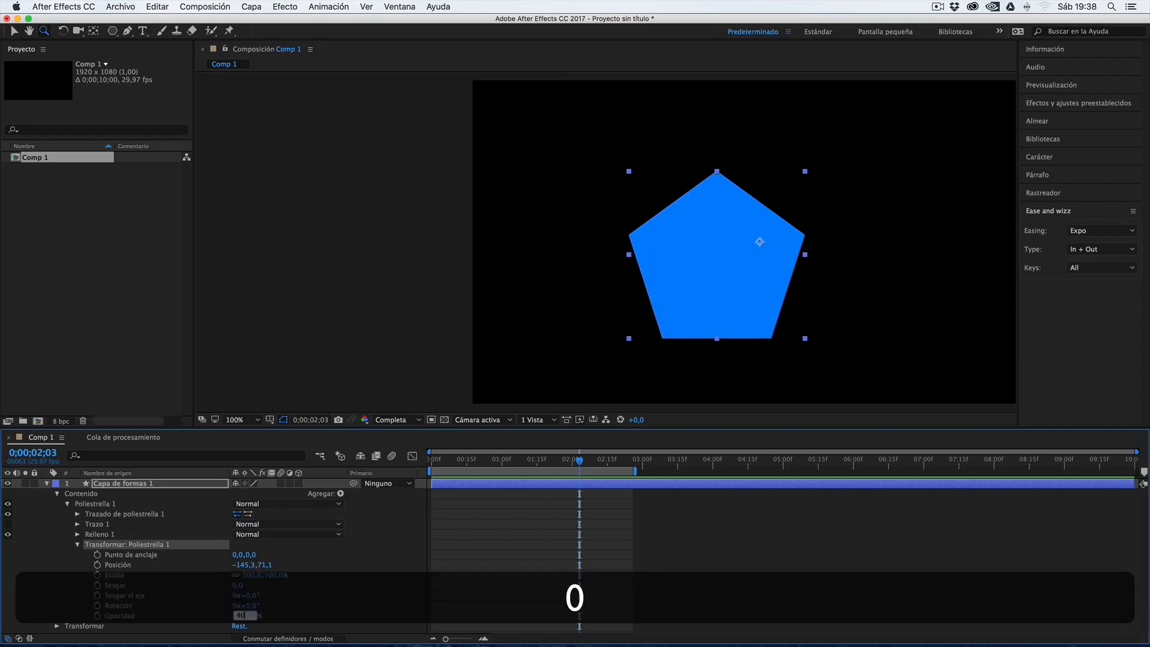
key("Return")
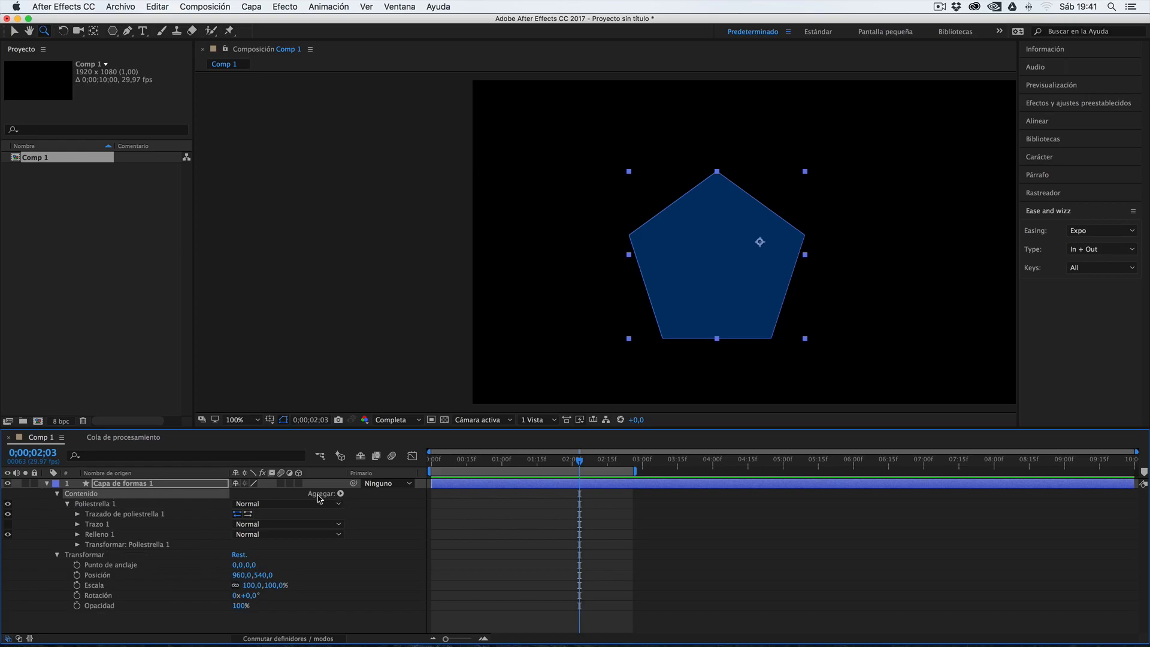
Add a Repetidor to the contents of Capa de formas 1 and collapse the Poliestrella 1 group.
left_click(339, 494)
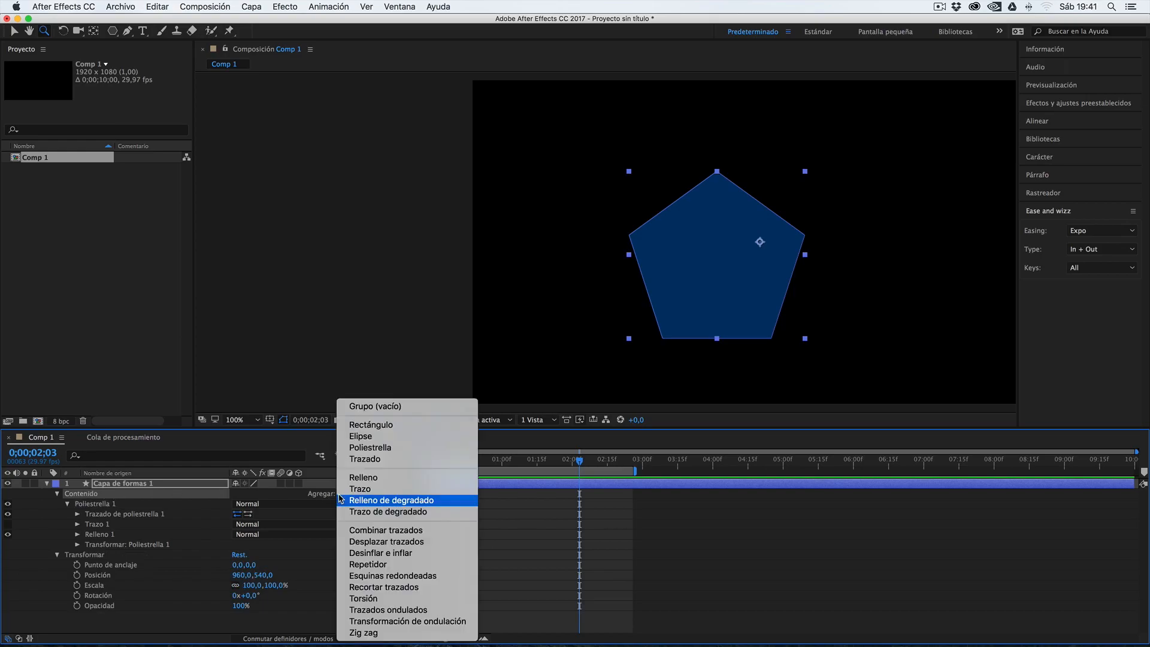
left_click(375, 566)
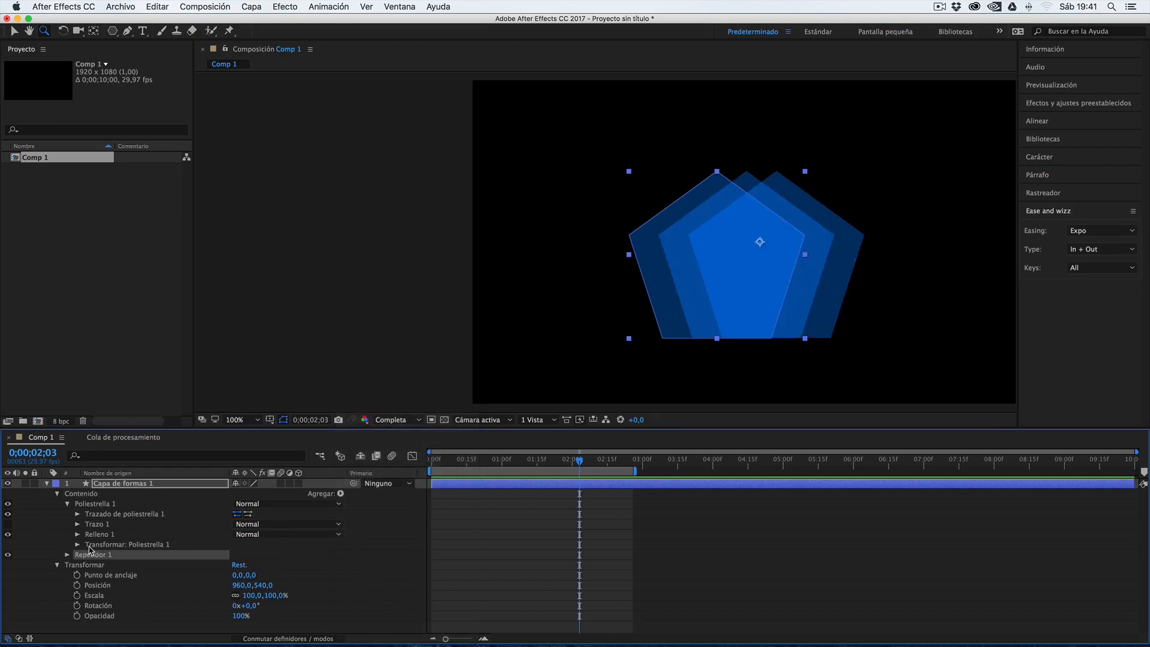
left_click(67, 504)
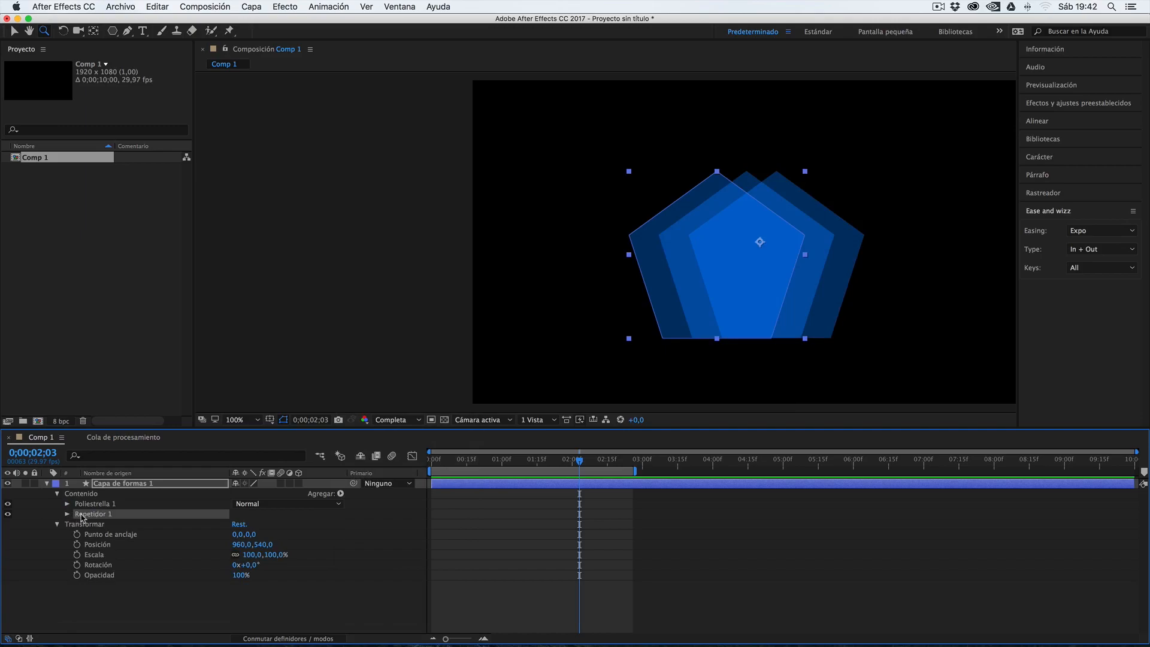
Examine the properties of Repetidor 1 and the transform properties of Poliestrella 1.
left_click(68, 514)
left_click(83, 507)
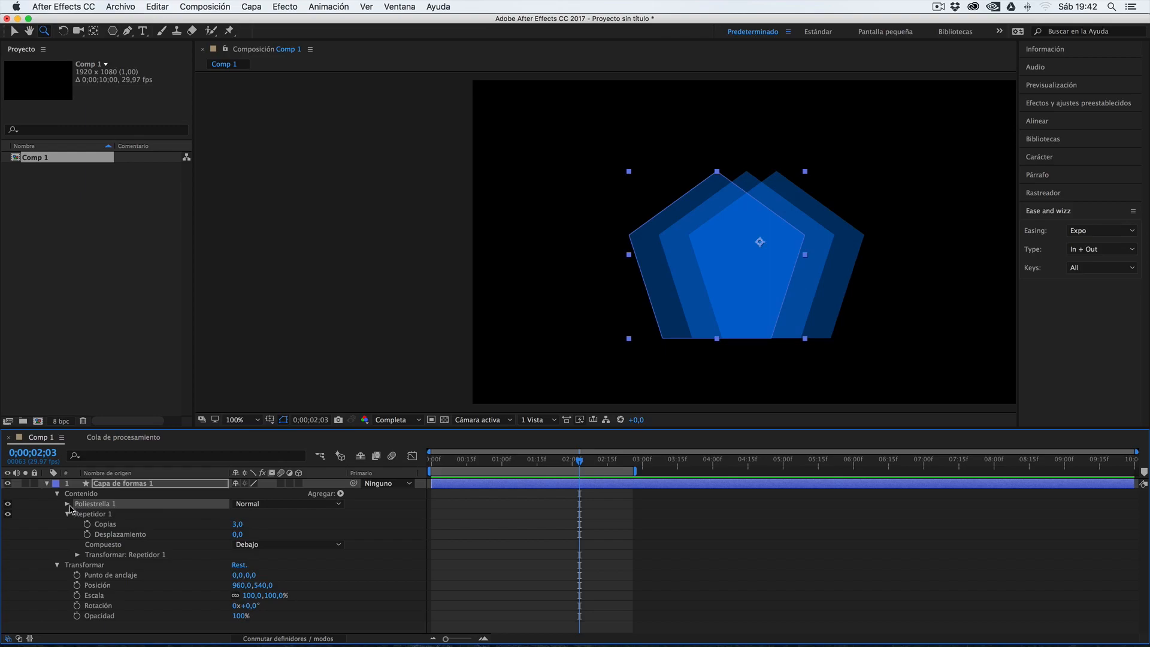
left_click(67, 505)
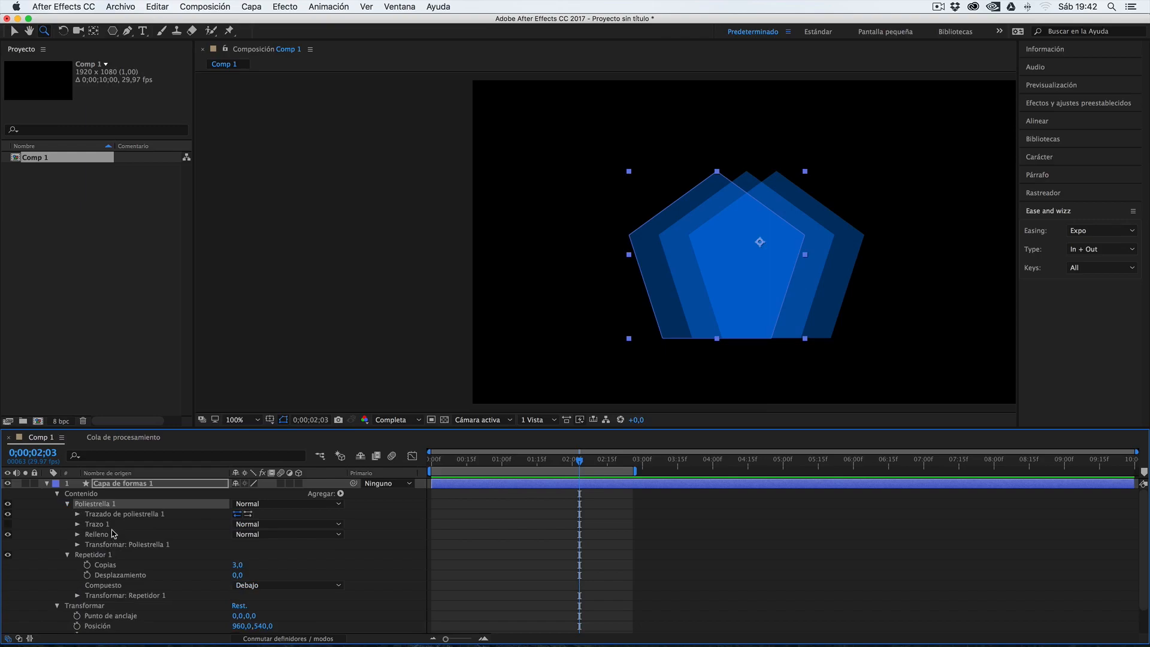
left_click(78, 545)
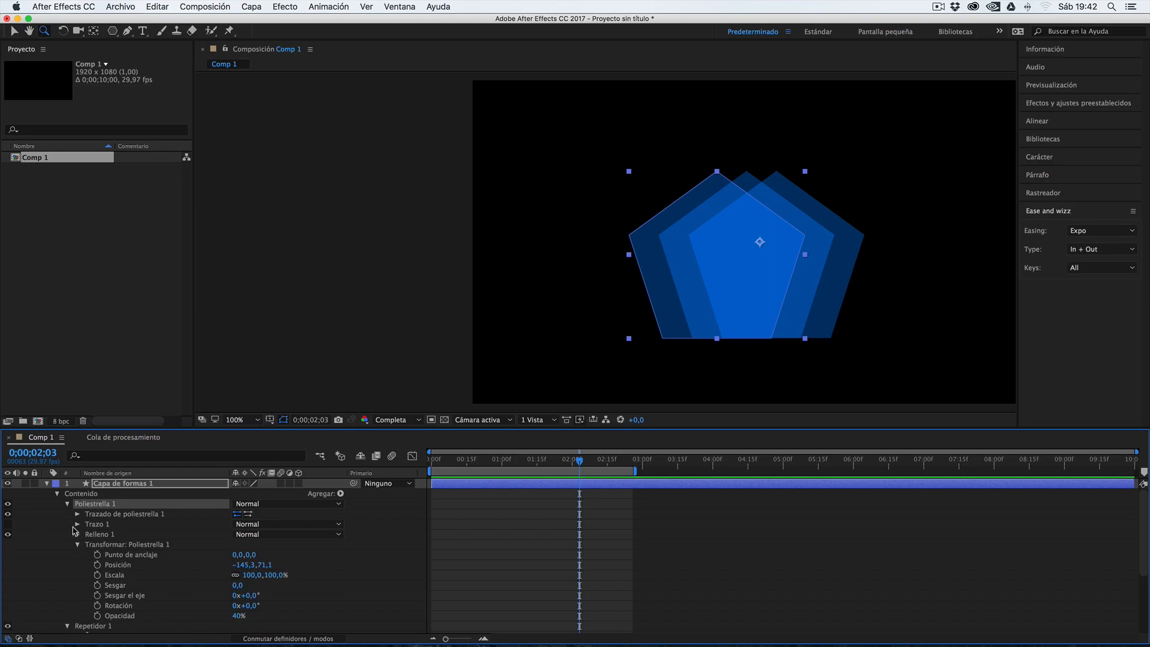
left_click(77, 544)
left_click(67, 504)
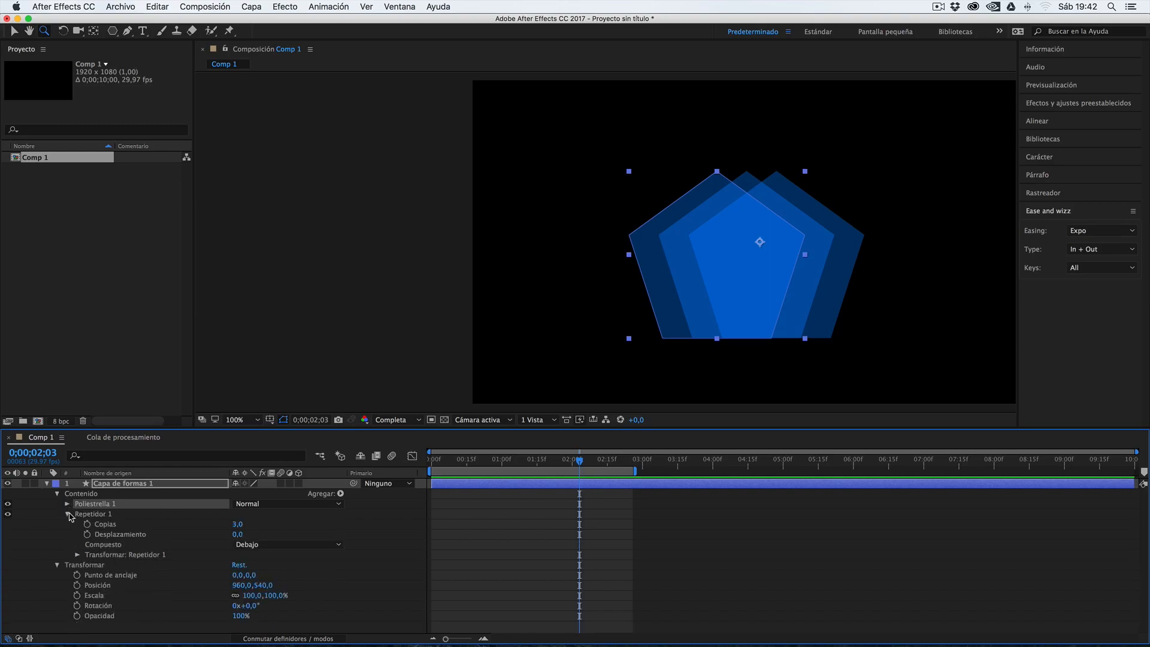
left_click(67, 514)
left_click(74, 523)
left_click(88, 515)
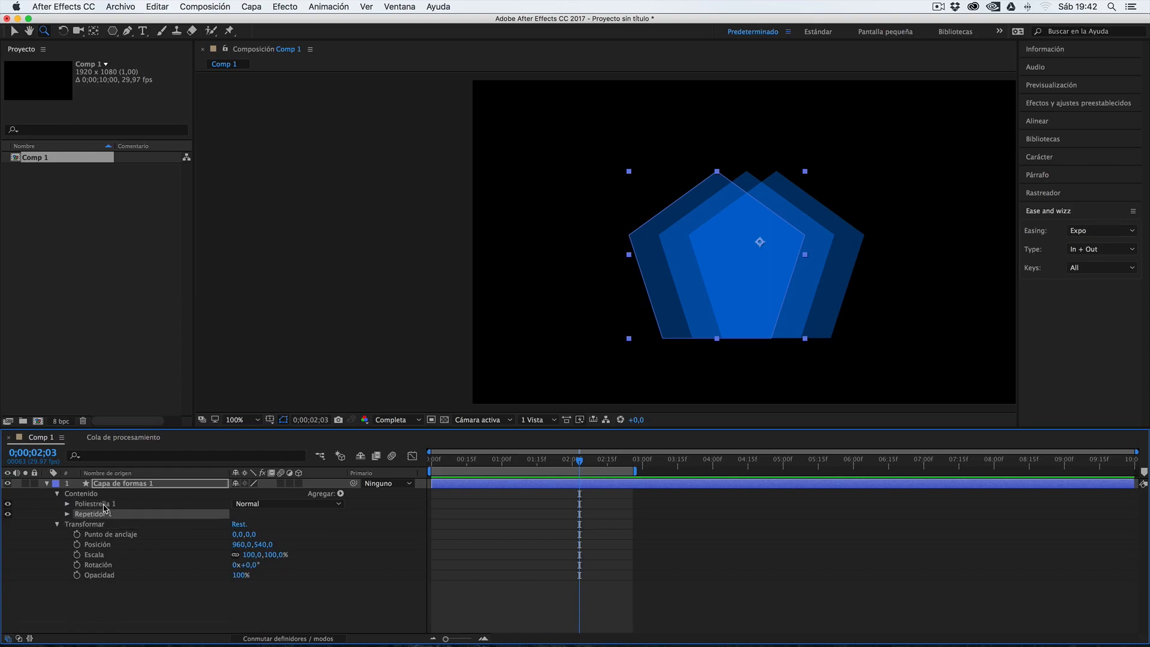
left_click(88, 495)
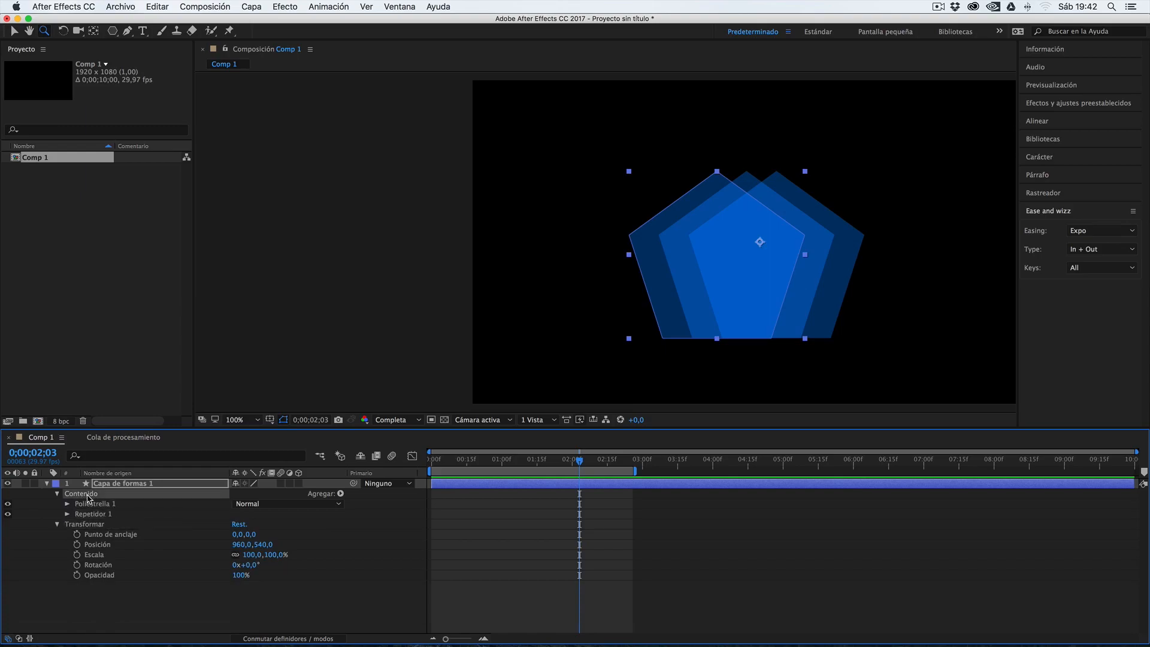
left_click(78, 516)
left_click(66, 514)
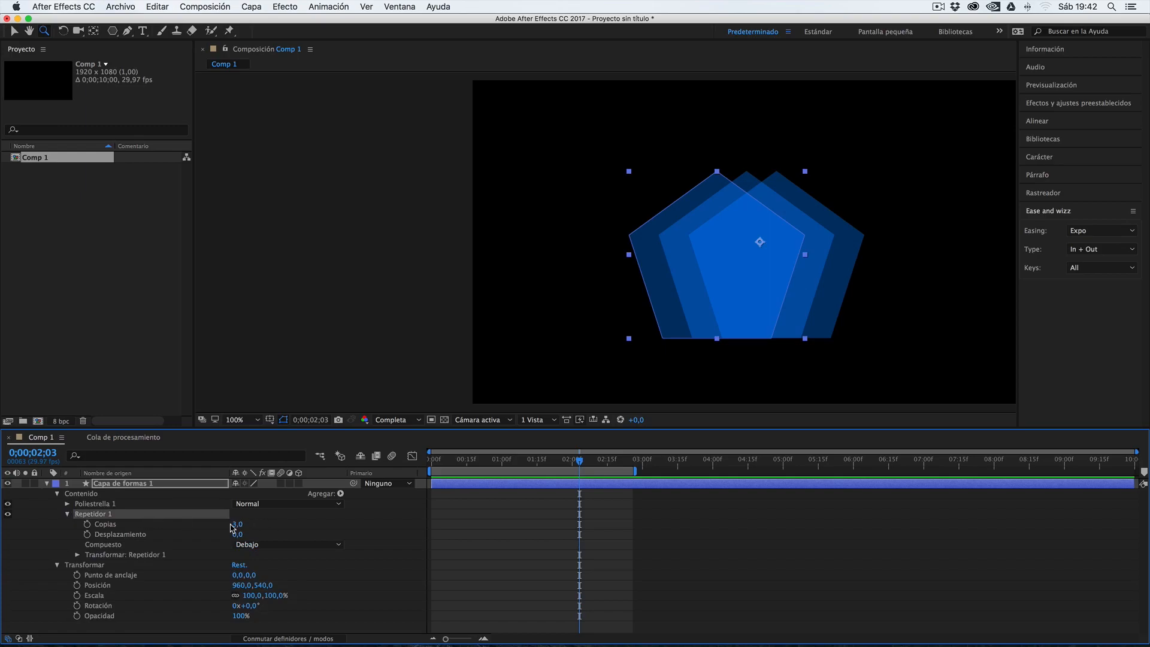
Set the horizontal Posición in the transform properties of Repetidor 1 to 0 so the copies are stacked.
left_click(67, 514)
left_click(67, 514)
left_click(77, 555)
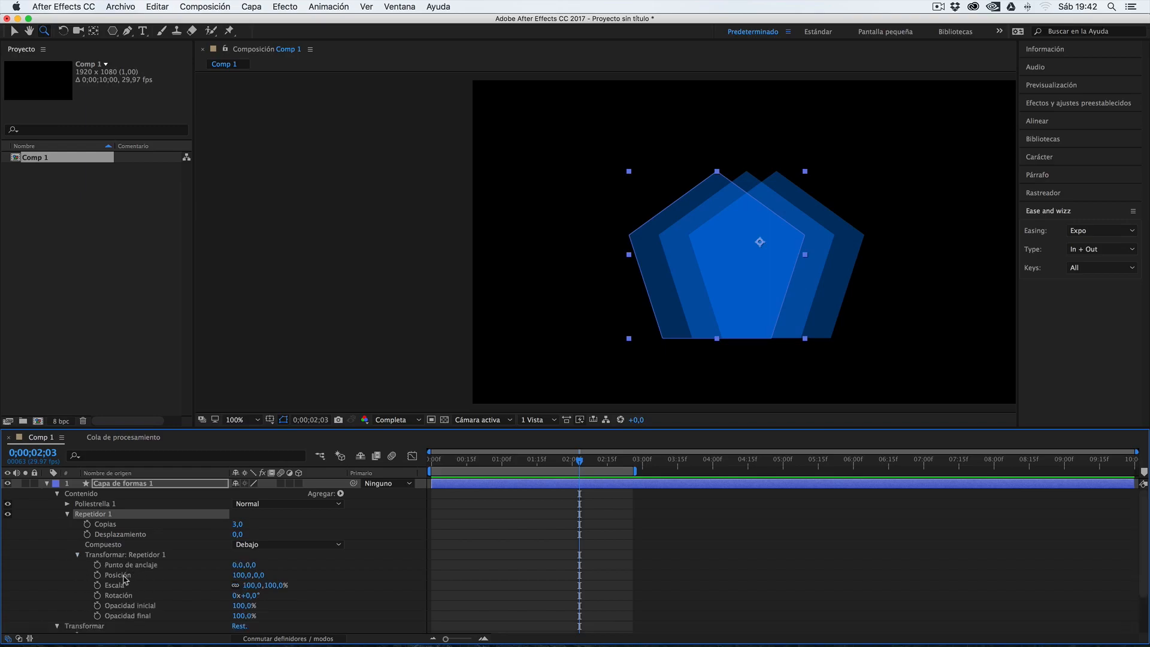
left_click(238, 576)
type("0")
key("Return")
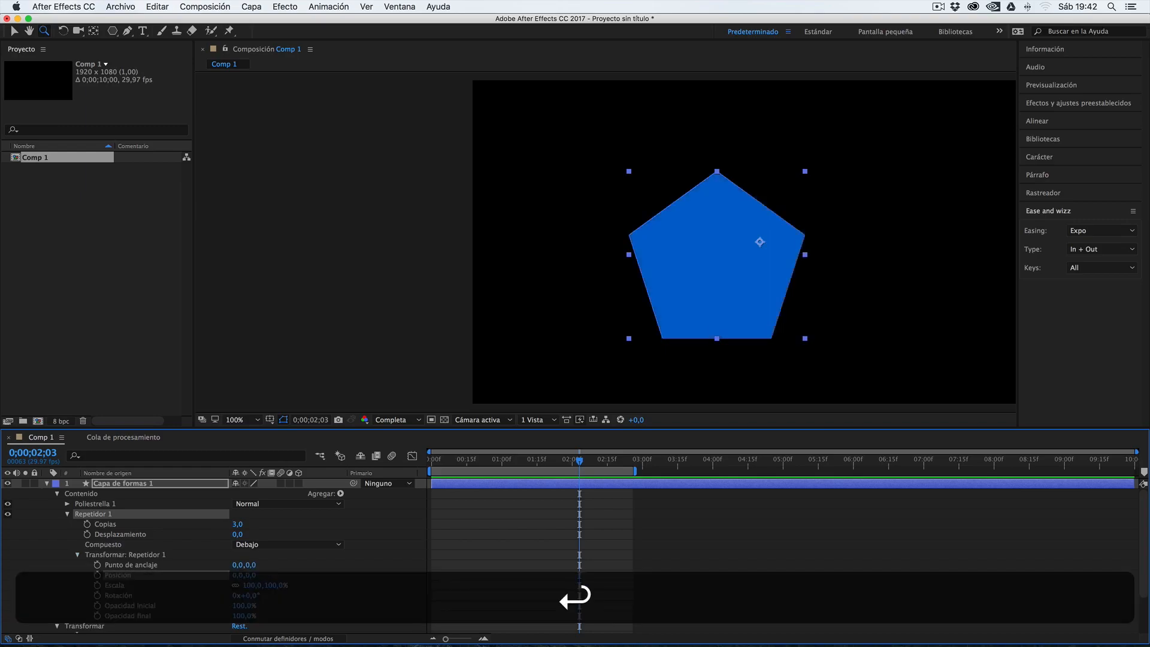
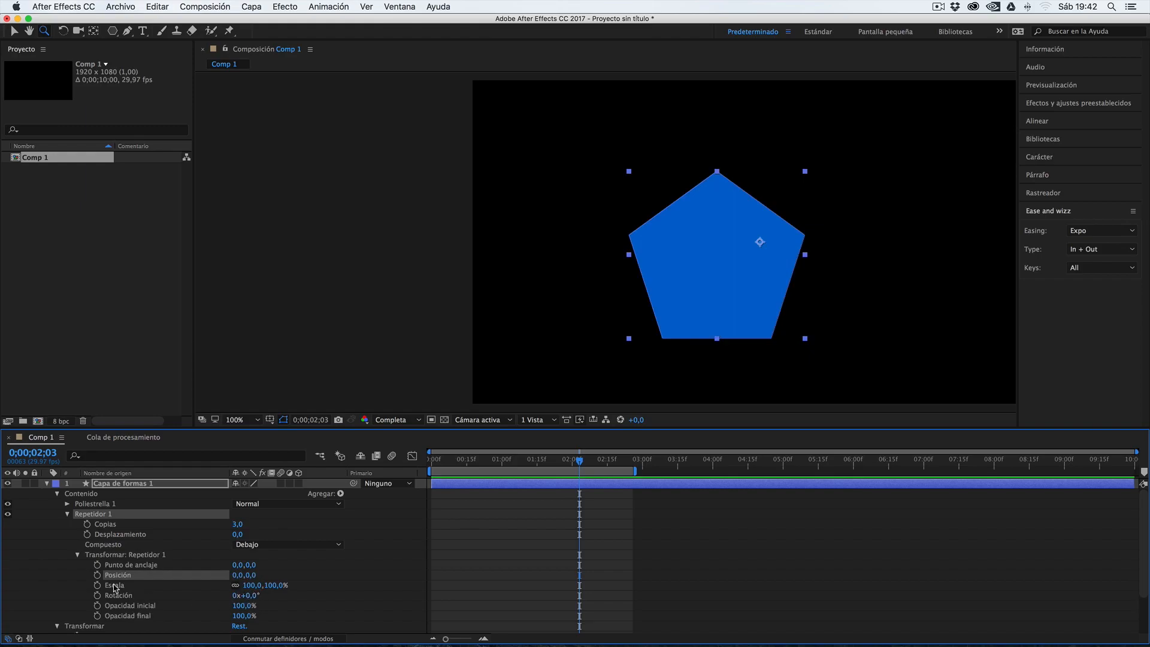
Try a Rotación of 92° on the Repetidor 1 copies and undo it.
left_click_drag(250, 598, 300, 590)
left_click_drag(296, 591, 301, 590)
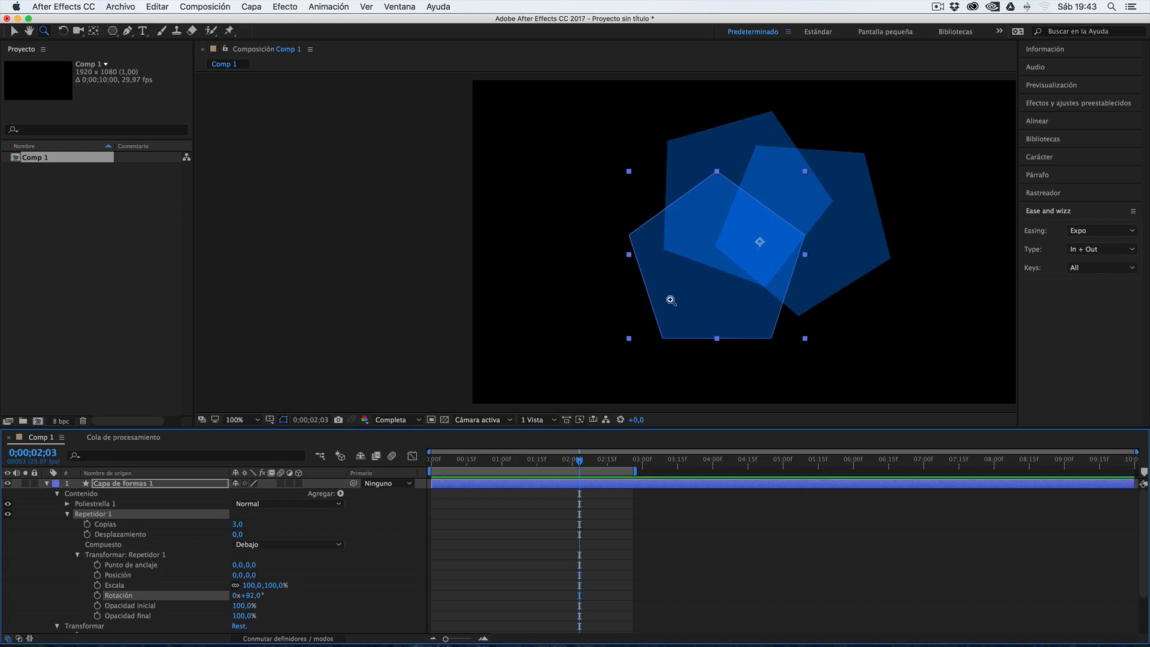
key("super+z")
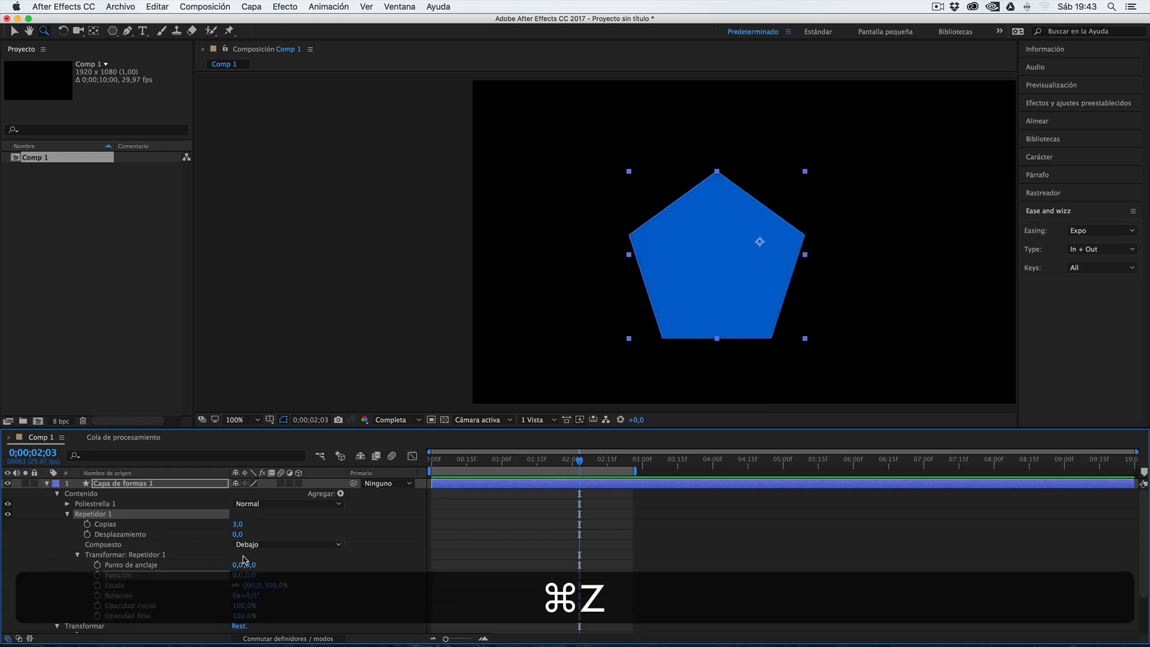
Set the Copias value of Repetidor 1 to 12.
left_click(238, 524)
type("12")
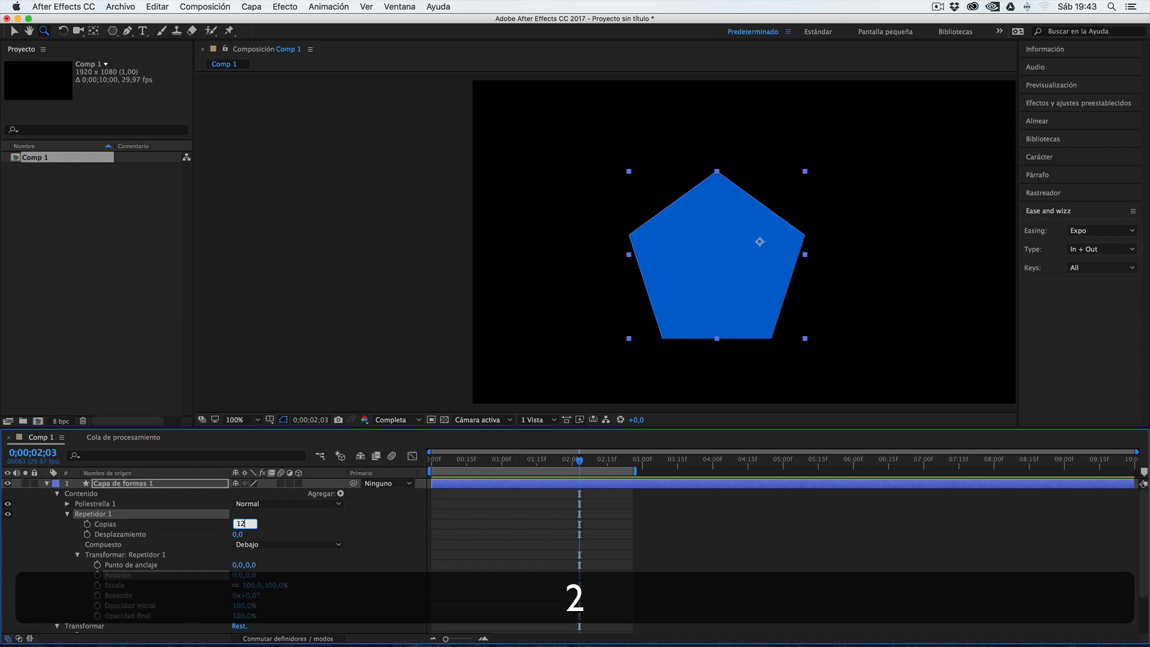
left_click(278, 533)
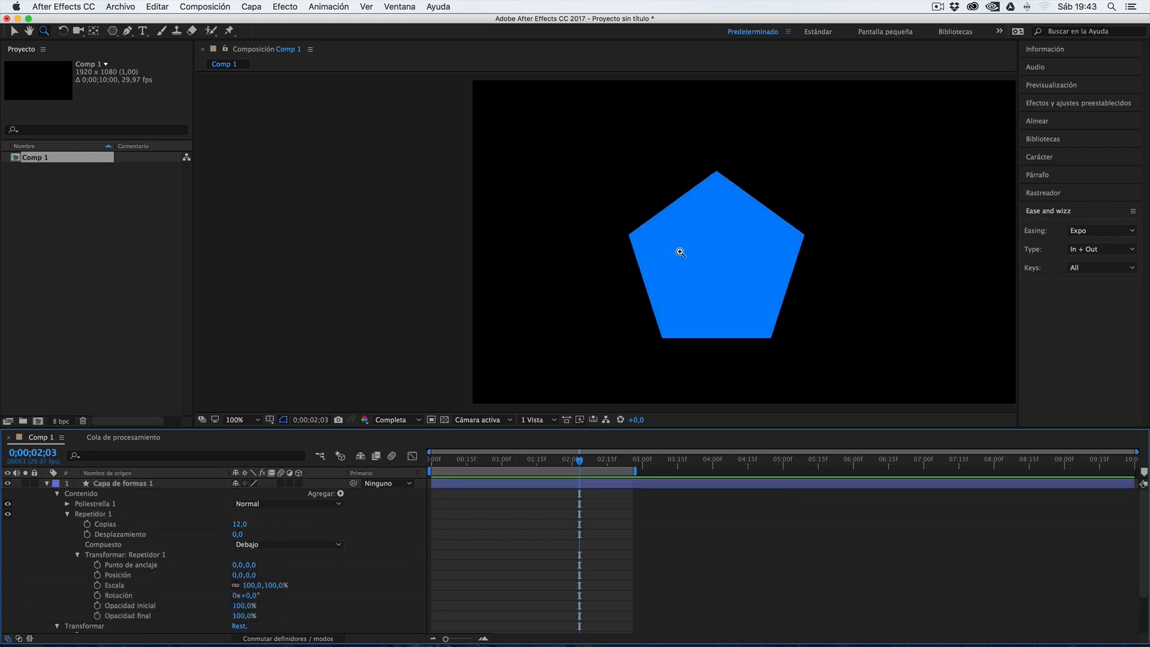
Turn the pentagon into a triangle by setting the Puntos of Trazado de poliestrella 1 to 3.
left_click(67, 514)
left_click(94, 505)
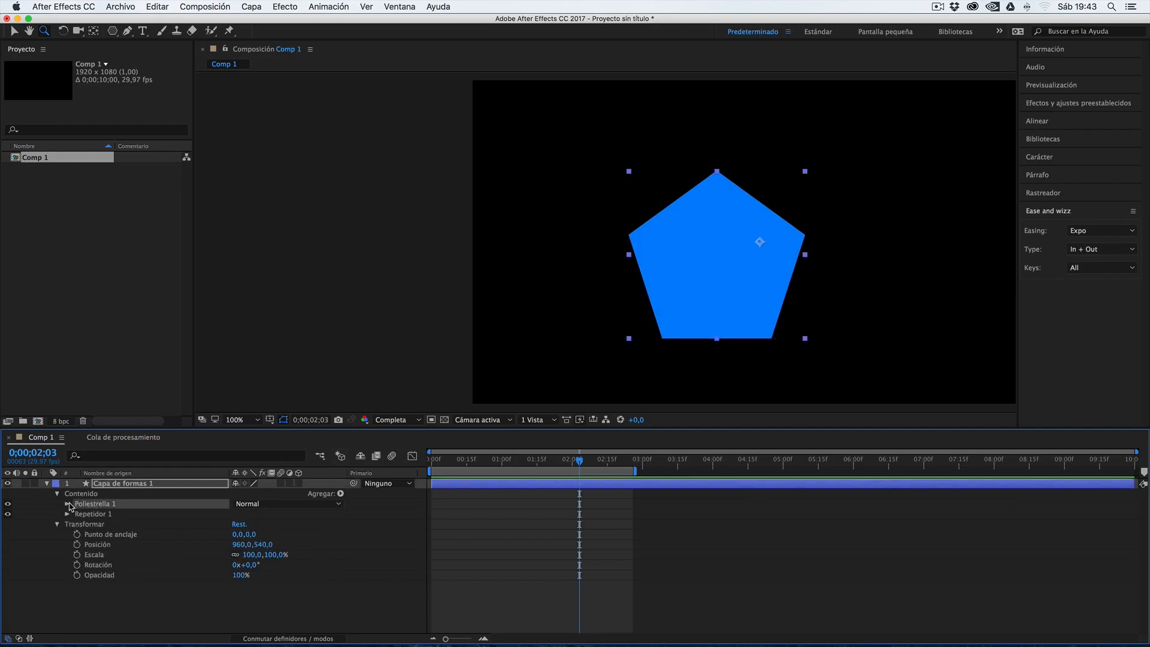
left_click(67, 504)
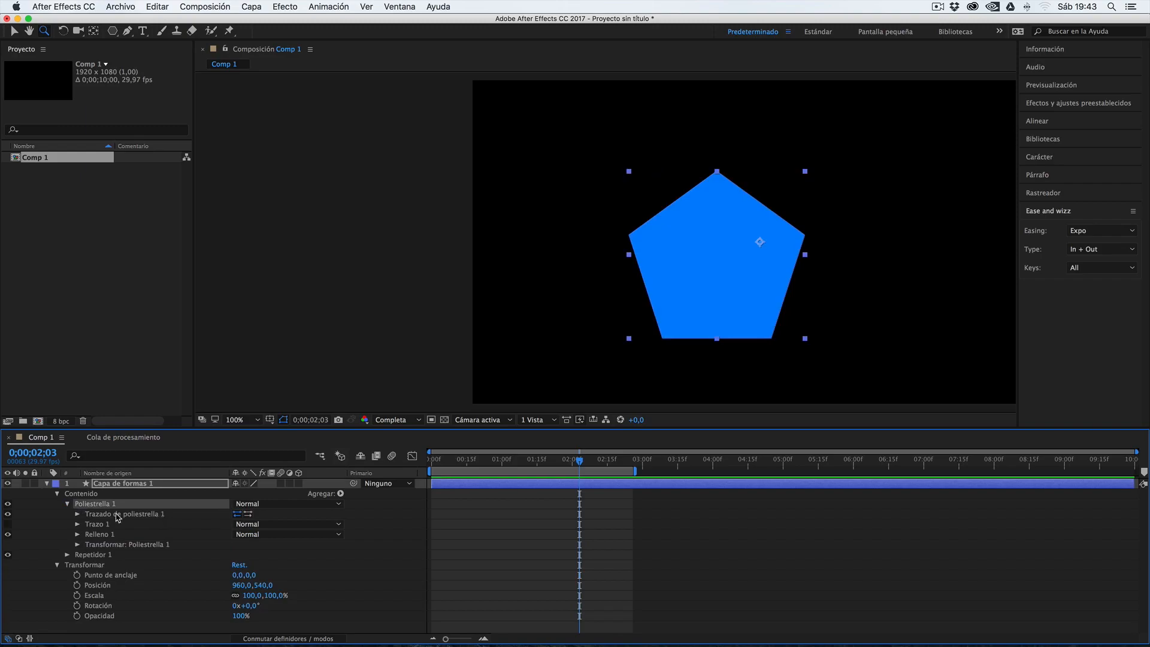
left_click(78, 515)
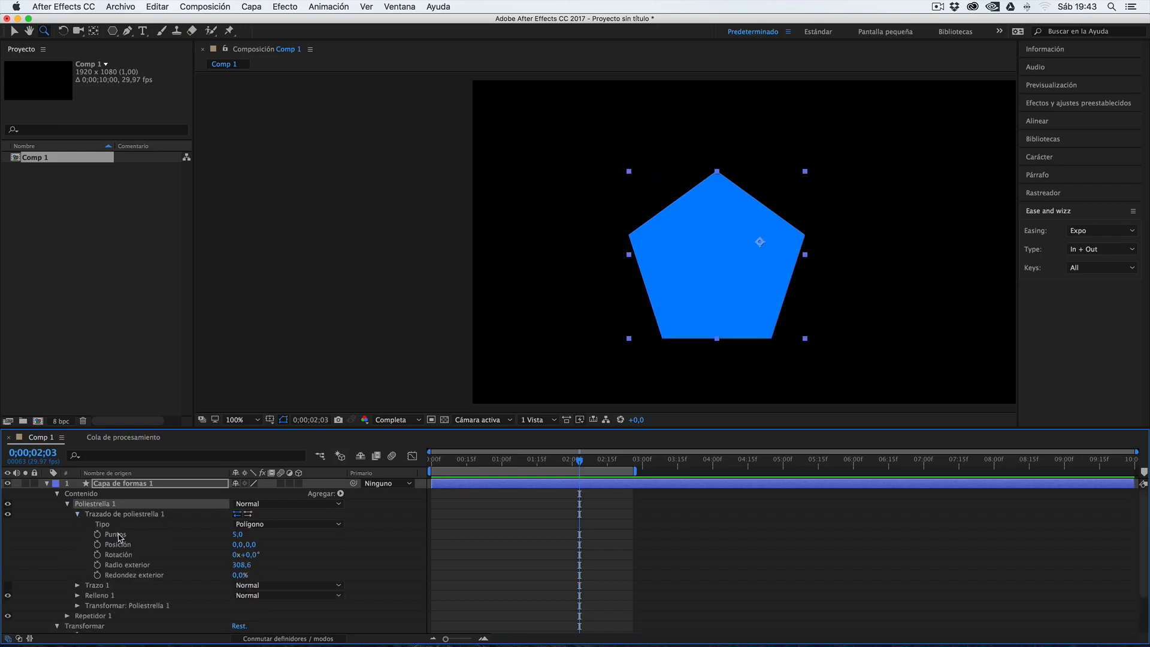
left_click(240, 535)
type("3")
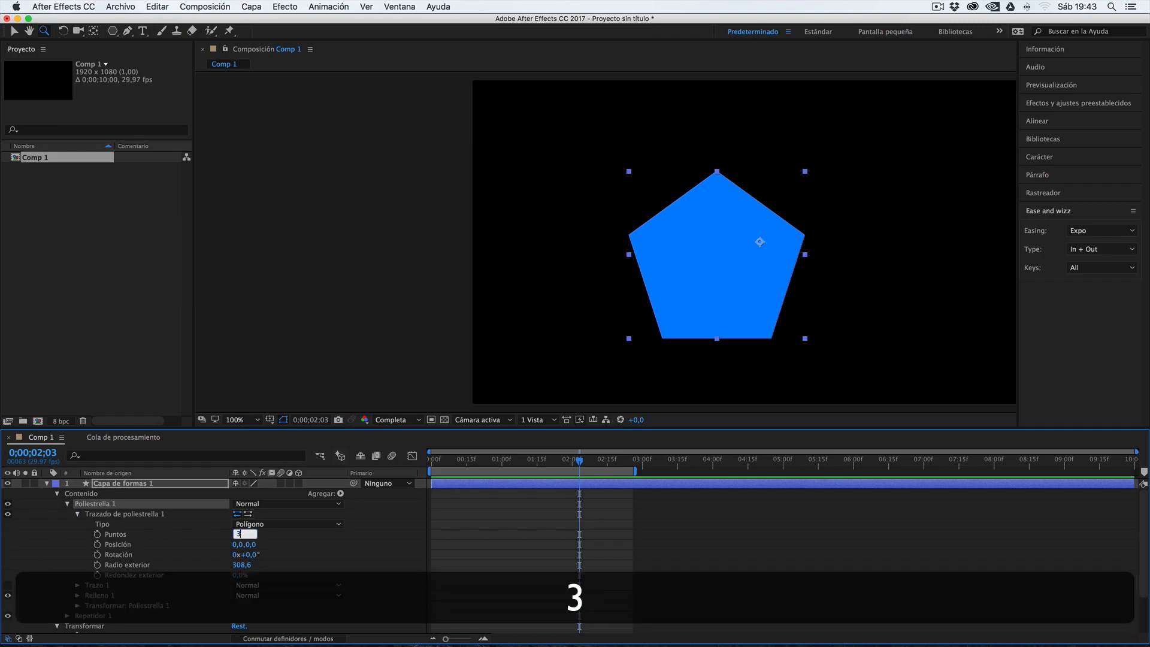
key("Return")
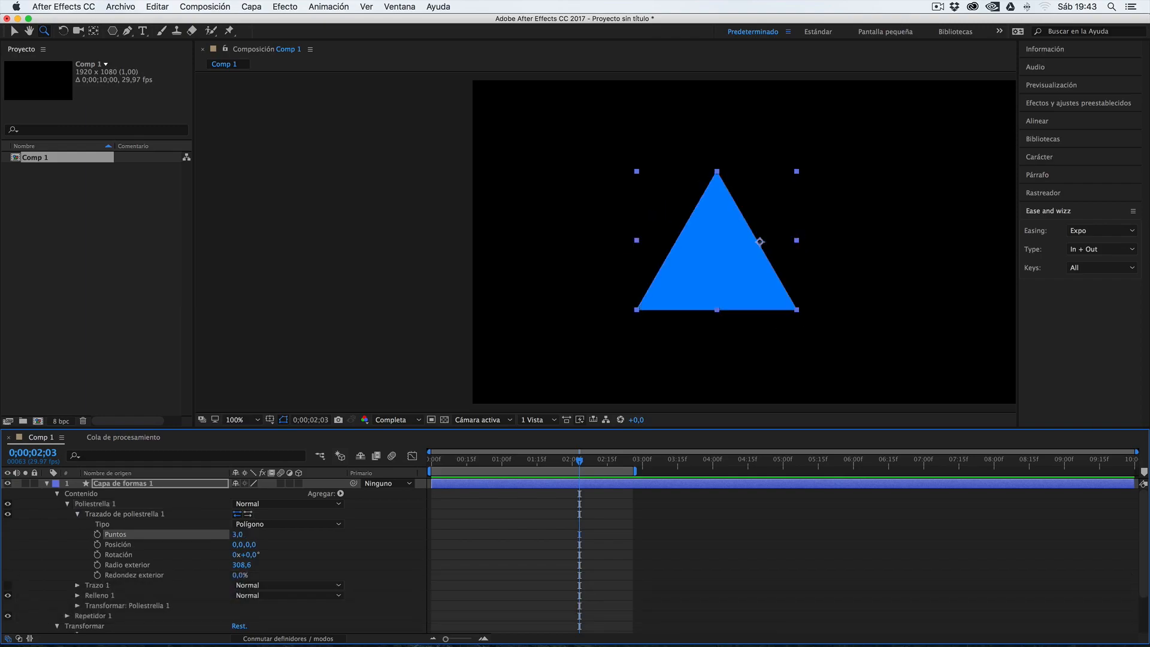
left_click(78, 514)
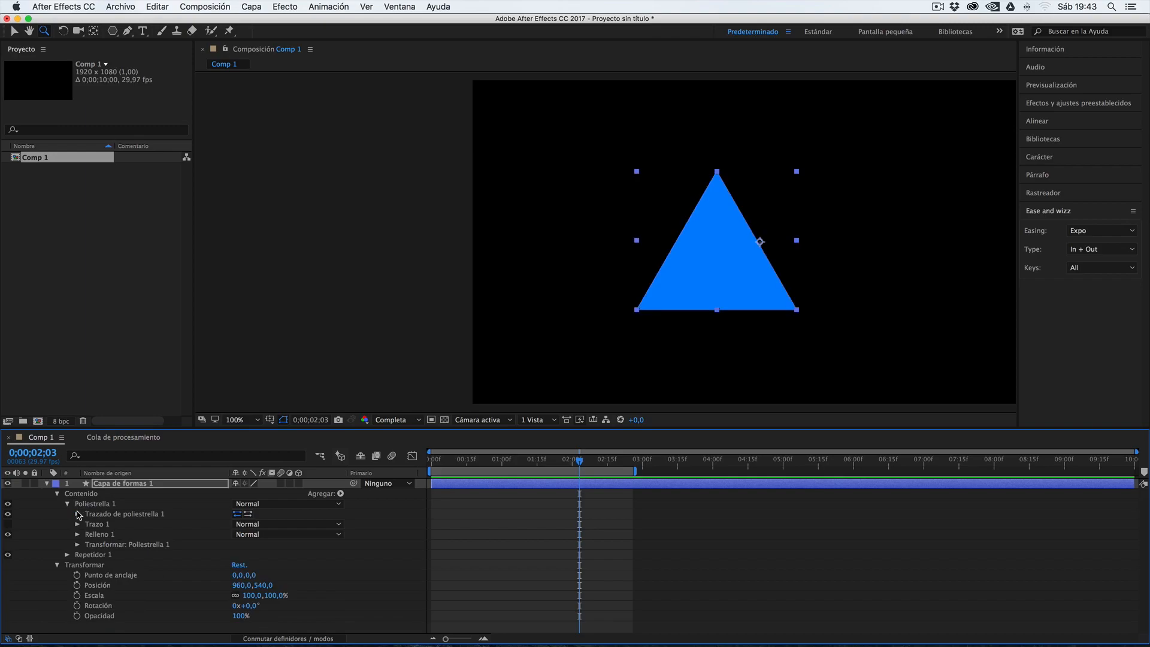
Shift the triangle's path away from the anchor point to Posición -316,0, 0,0, and collapse the Poliestrella 1 group.
left_click(78, 514)
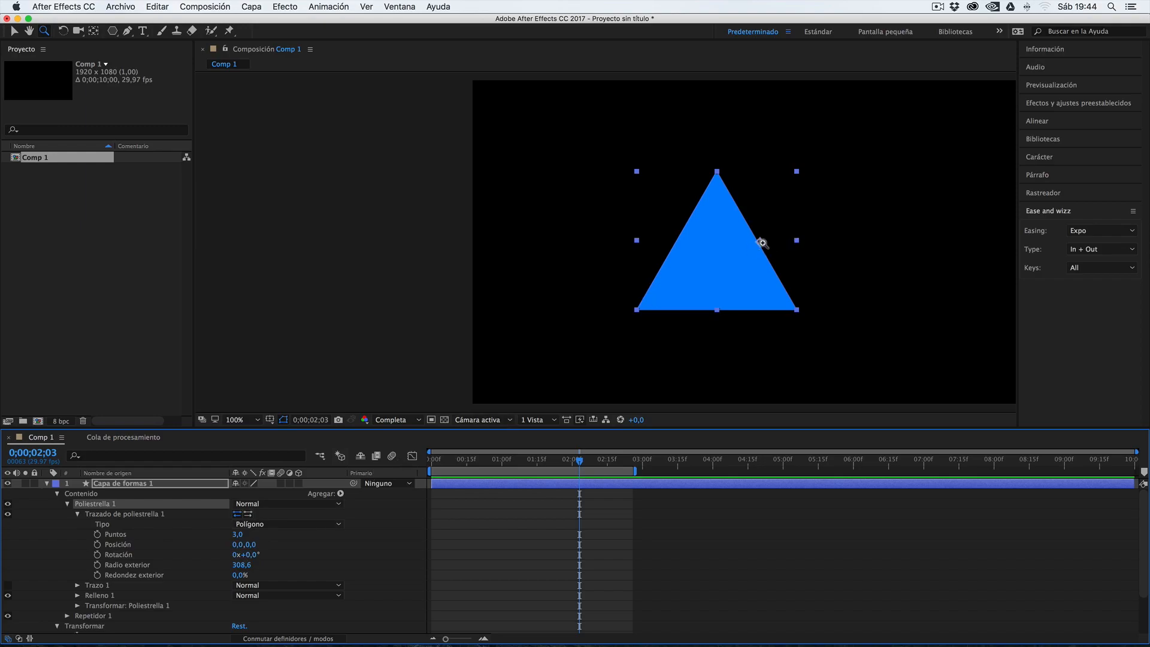
left_click_drag(237, 544, 72, 572)
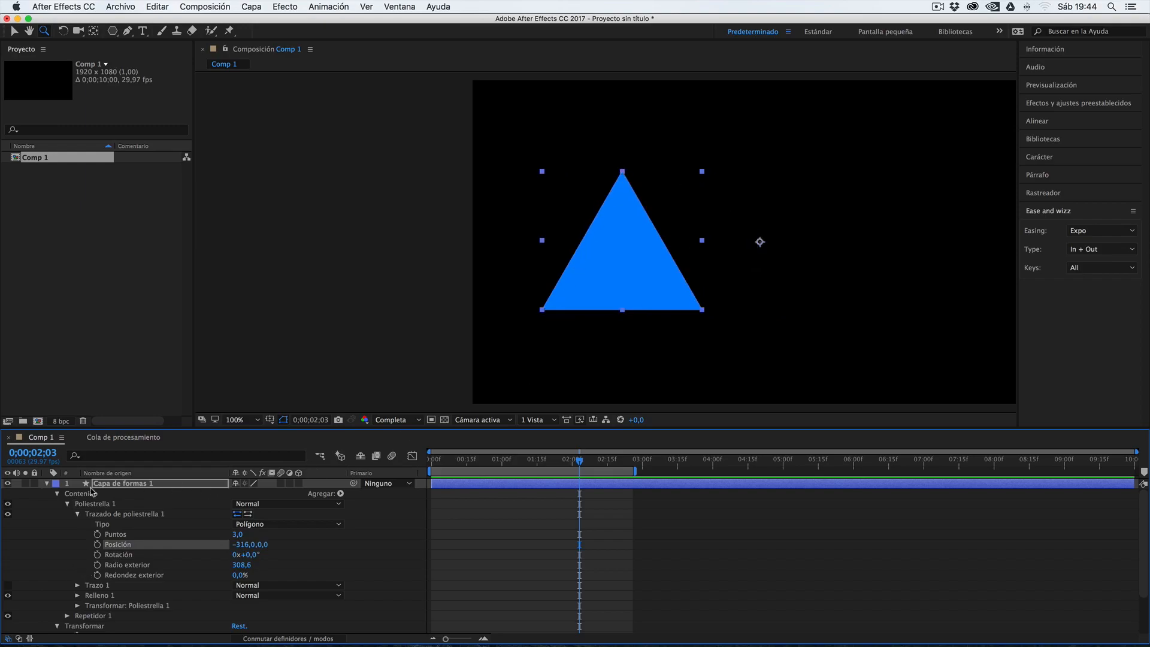
left_click(78, 514)
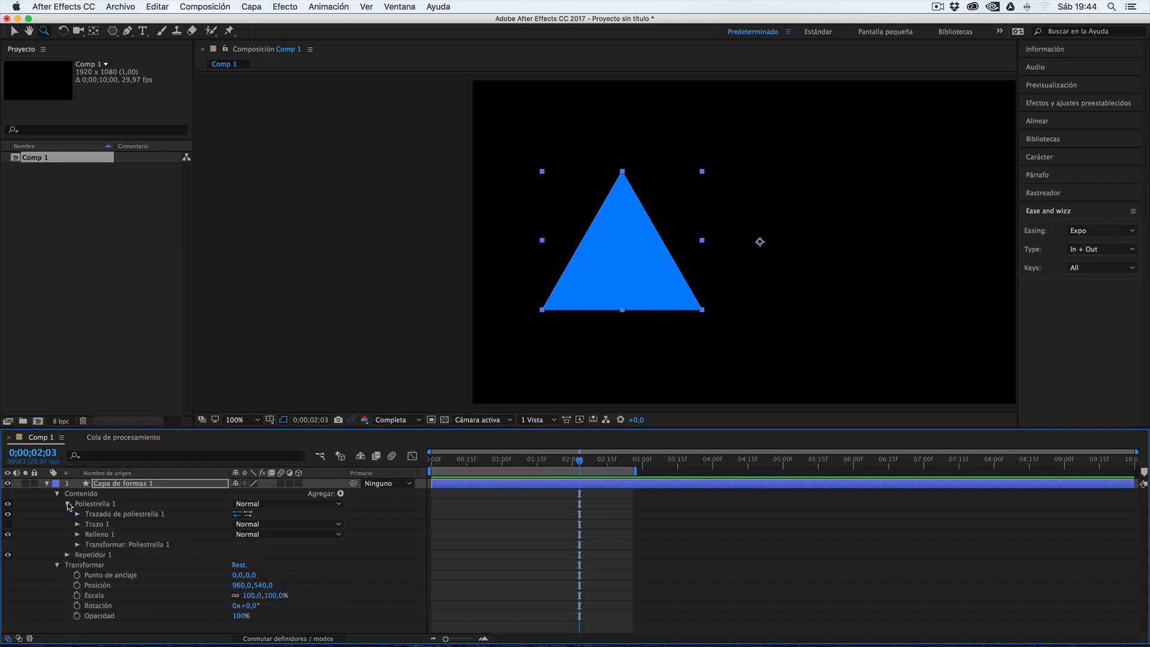
left_click(68, 505)
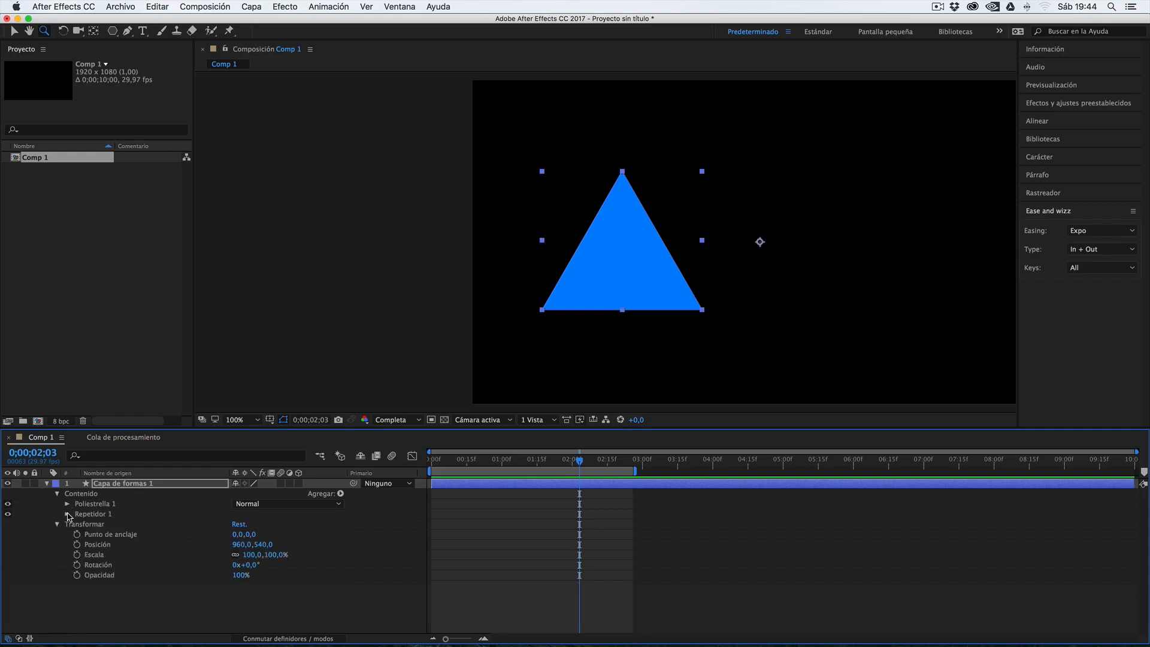
Try rotating the Repetidor 1 copies around the layer's anchor point twice, undoing the rotation each time.
left_click(67, 514)
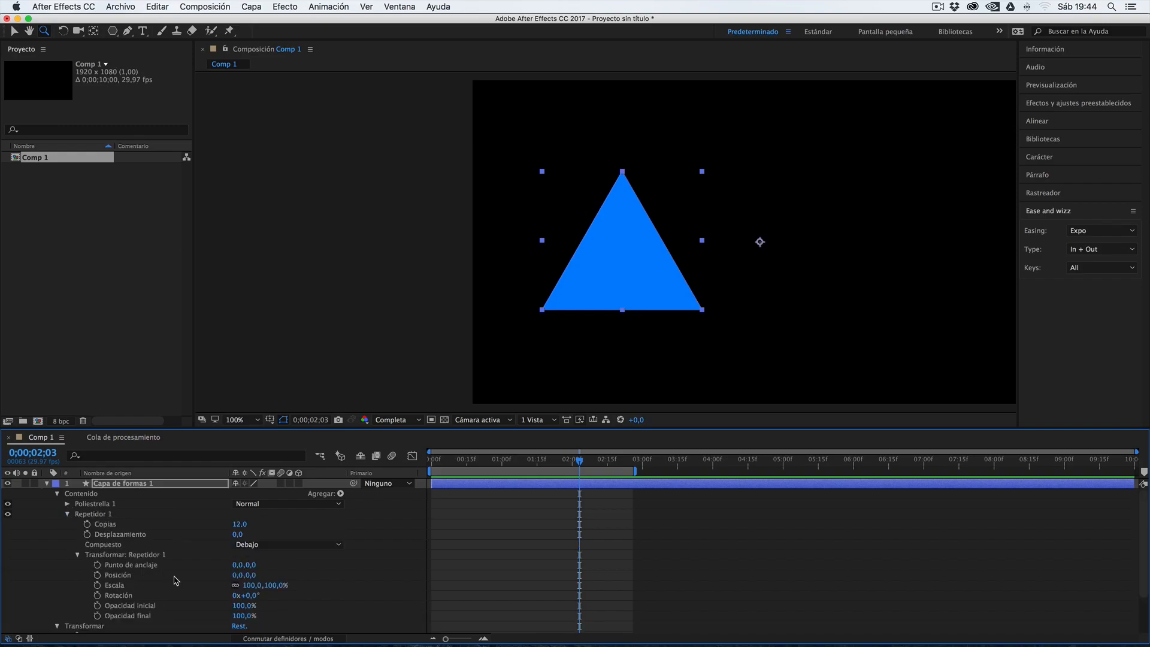
mouse_move(248, 596)
left_mouse_down()
mouse_move(265, 592)
mouse_move(235, 606)
left_mouse_up()
key("super+z")
left_click(662, 328, "alt")
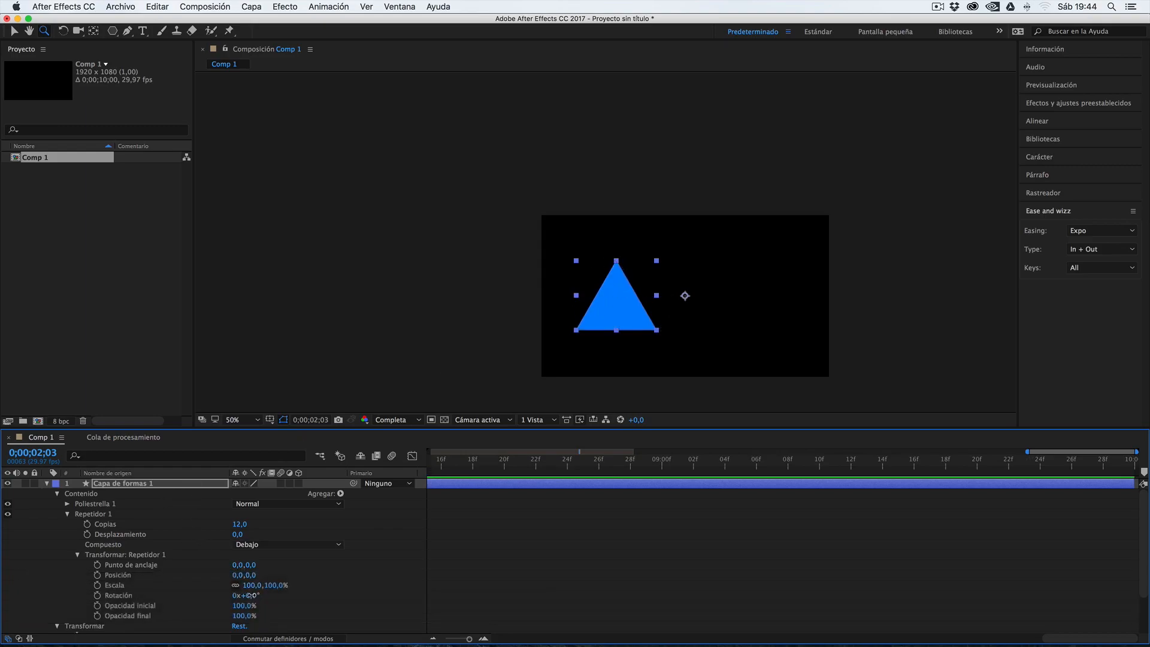
left_click_drag(245, 595, 266, 593)
key("super+z")
Shrink the triangle by setting the Radio exterior of Trazado de poliestrella 1 to 139,6.
left_click(105, 505)
left_click(67, 504)
left_click(78, 514)
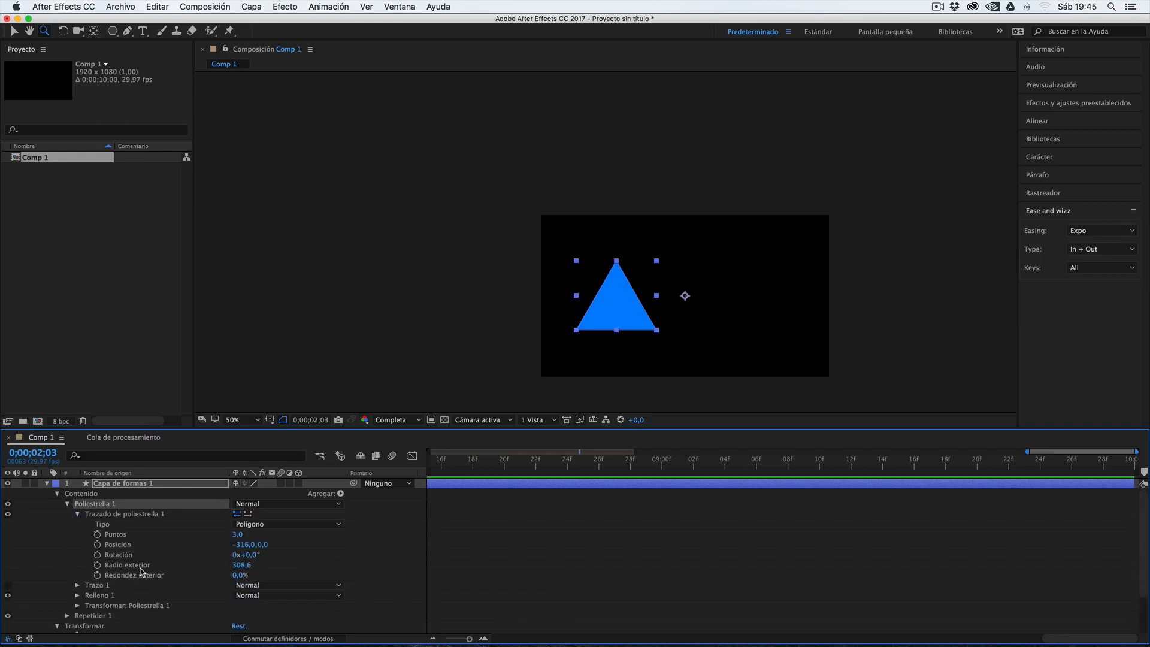
left_click_drag(241, 565, 162, 589)
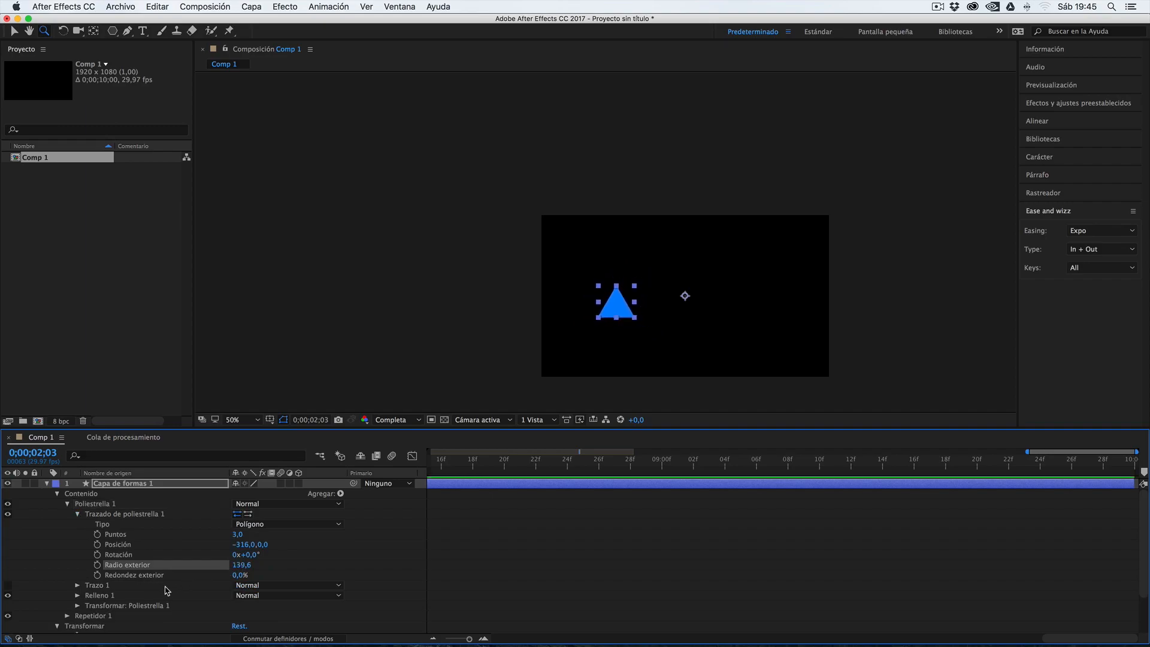
Try rotating the Repetidor 1 copies of the smaller triangle by 35°, then undo the rotation.
left_click(67, 504)
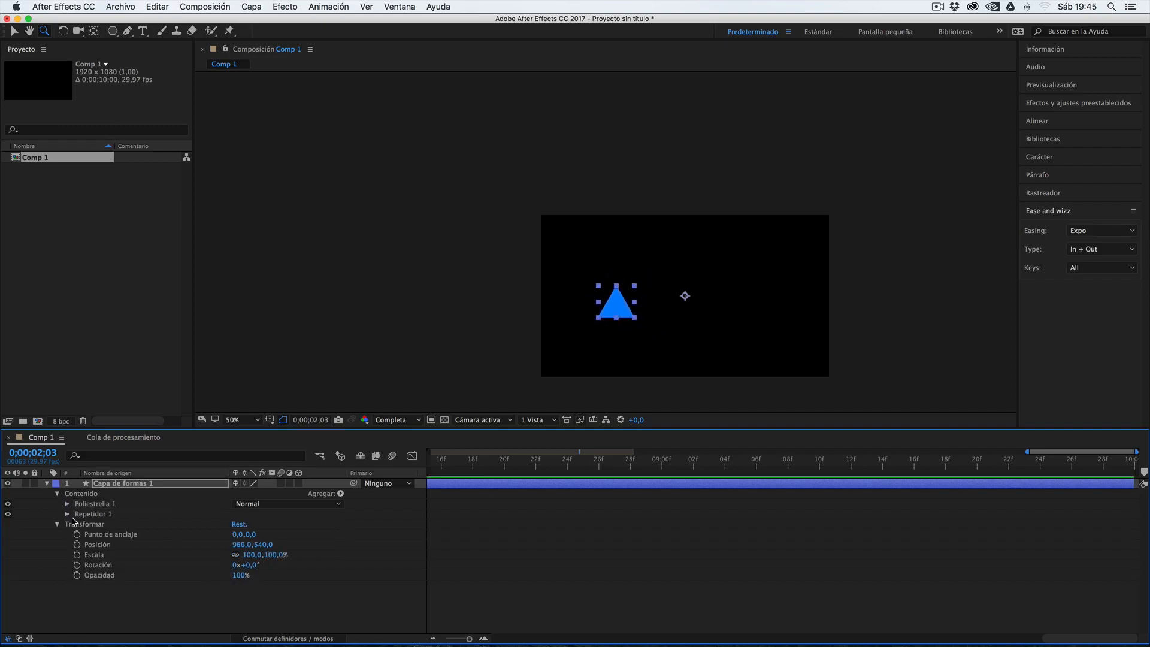
left_click(68, 514)
left_click(77, 555)
left_click_drag(249, 595, 268, 593)
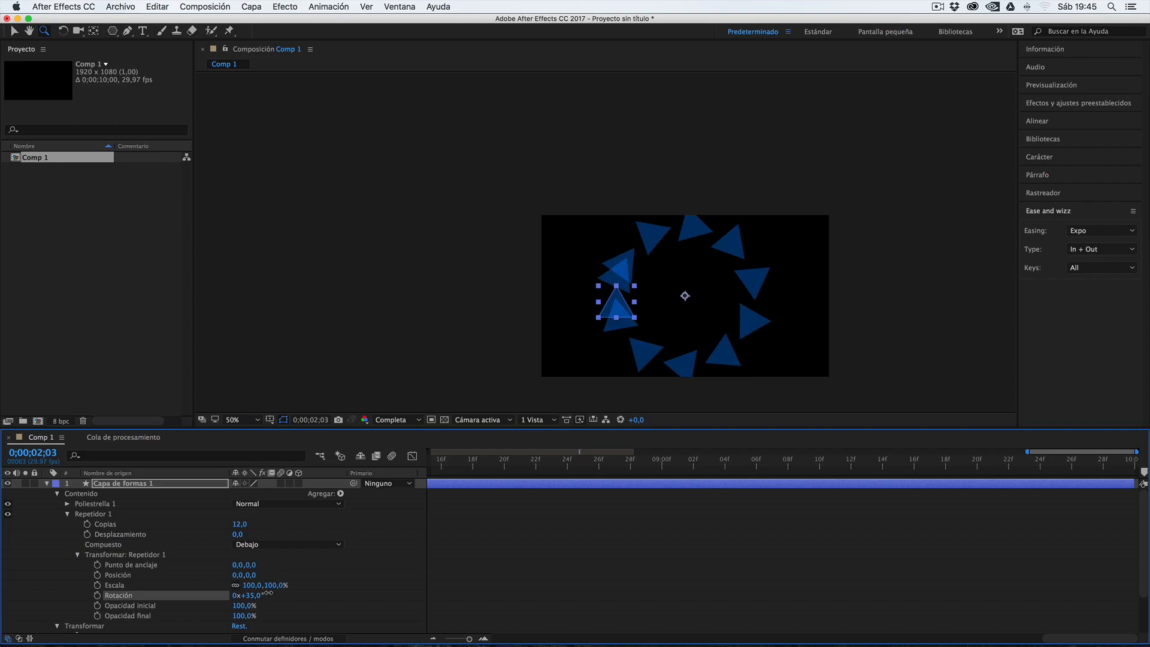
key("super+z")
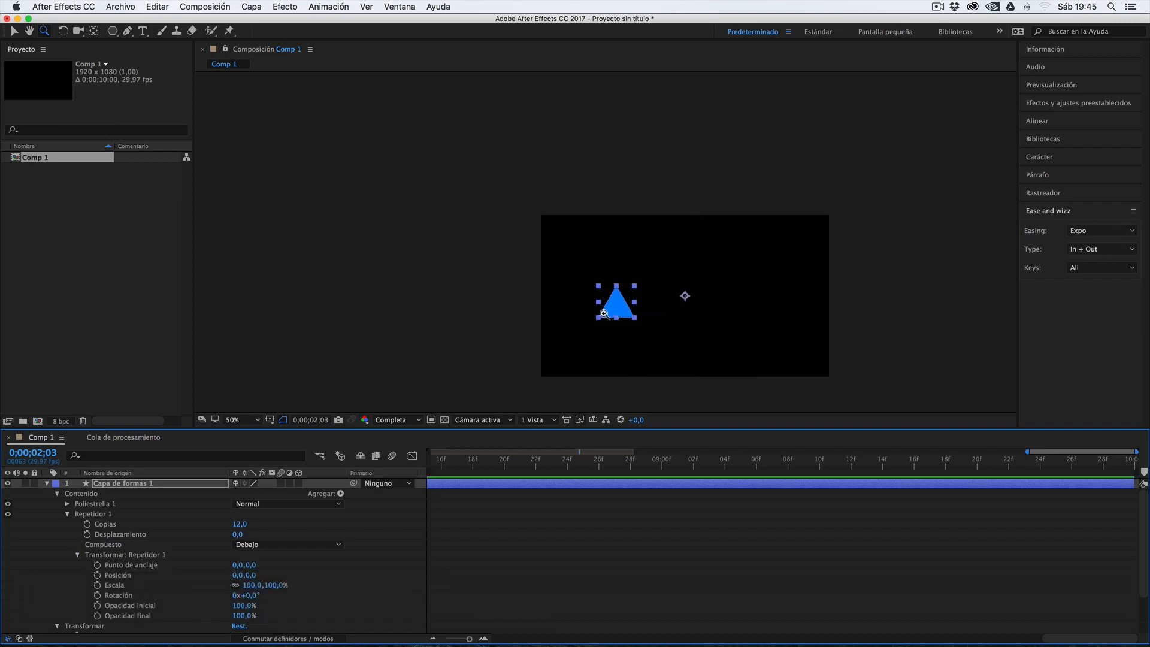
Bring the triangle's path closer to the anchor point by setting Trazado de poliestrella 1's Posición to -185,0, 0,0.
left_click(67, 504)
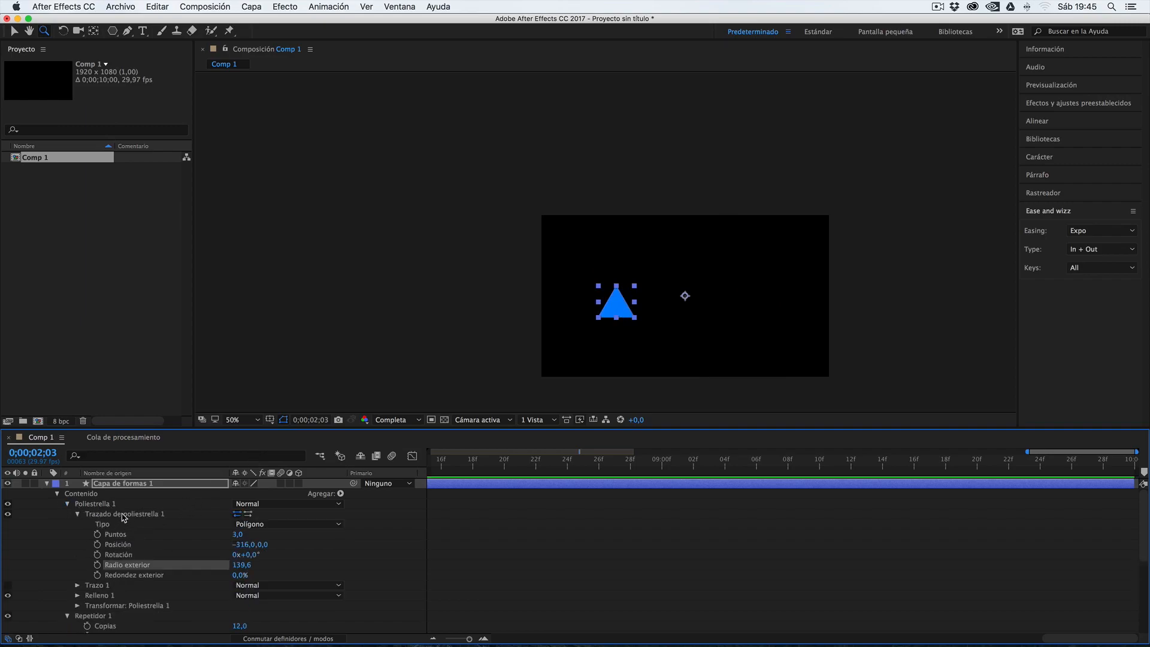
left_click(123, 515)
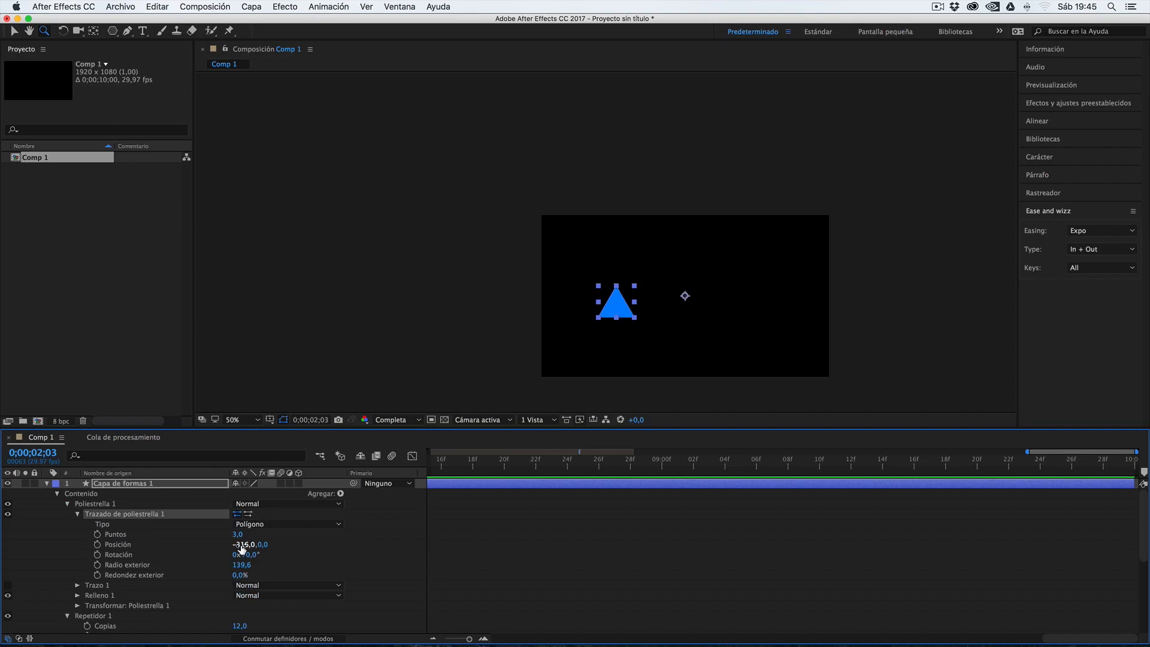
left_click_drag(242, 549, 316, 541)
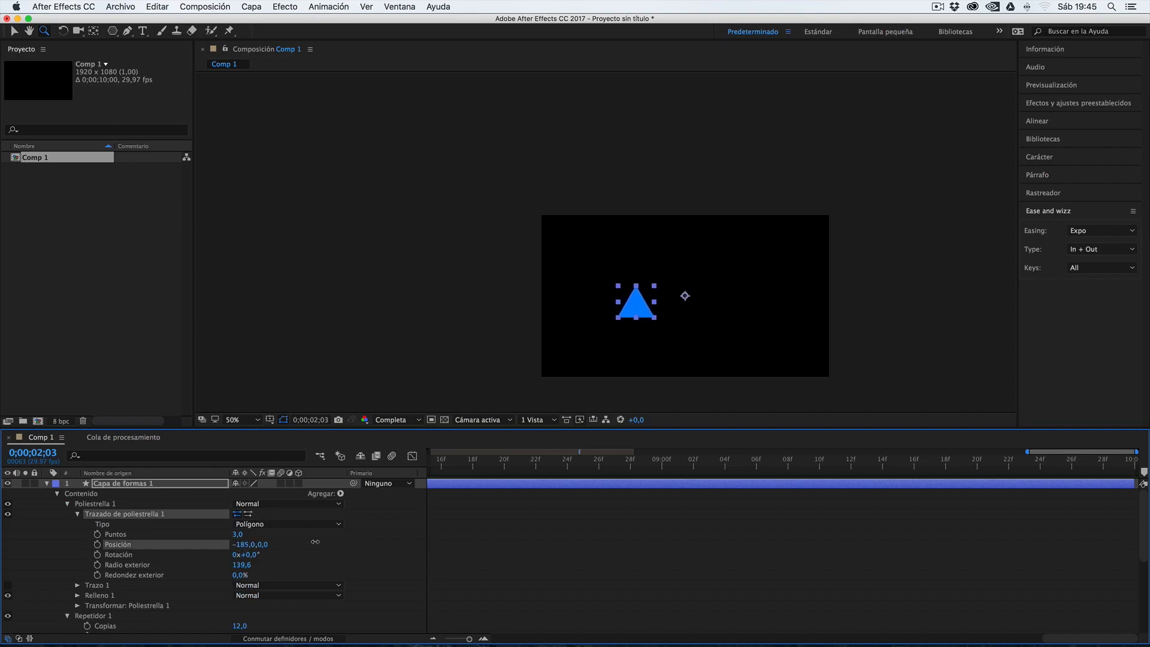
Collapse the Poliestrella 1 group and set the Rotación of Transformar: Repetidor 1 to 30°.
left_click(67, 504)
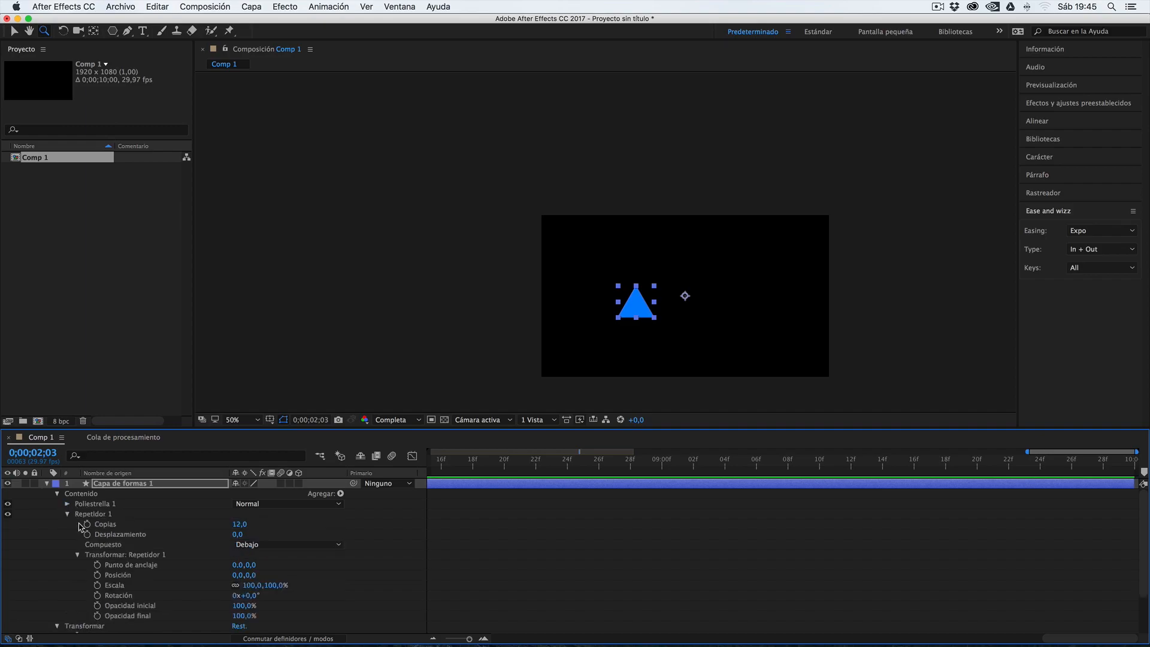
left_click(92, 515)
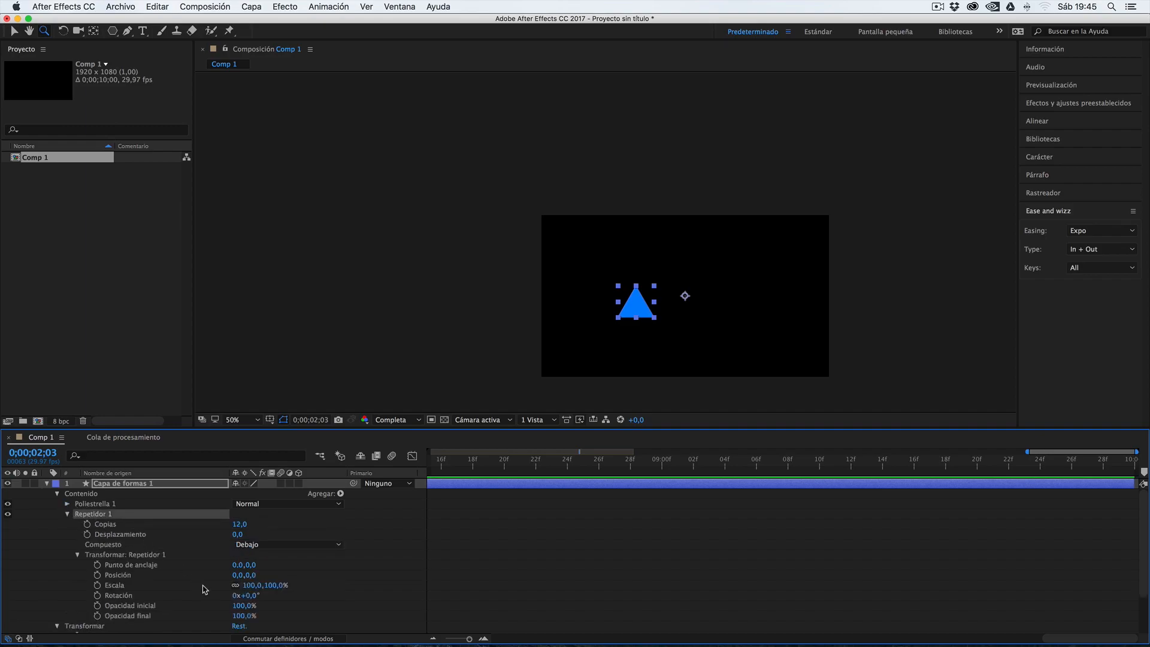
left_click_drag(242, 596, 274, 596)
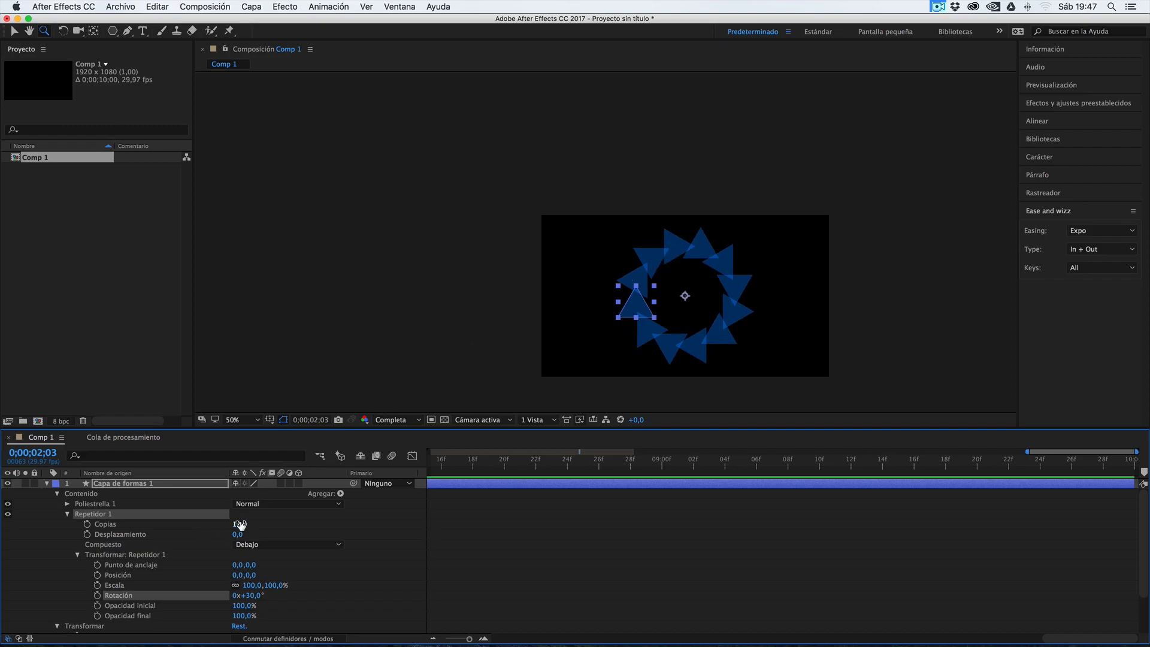
Try a ring of 10 copies in Repetidor 1 with the Rotación raised to about 35°.
left_click(239, 524)
type("10")
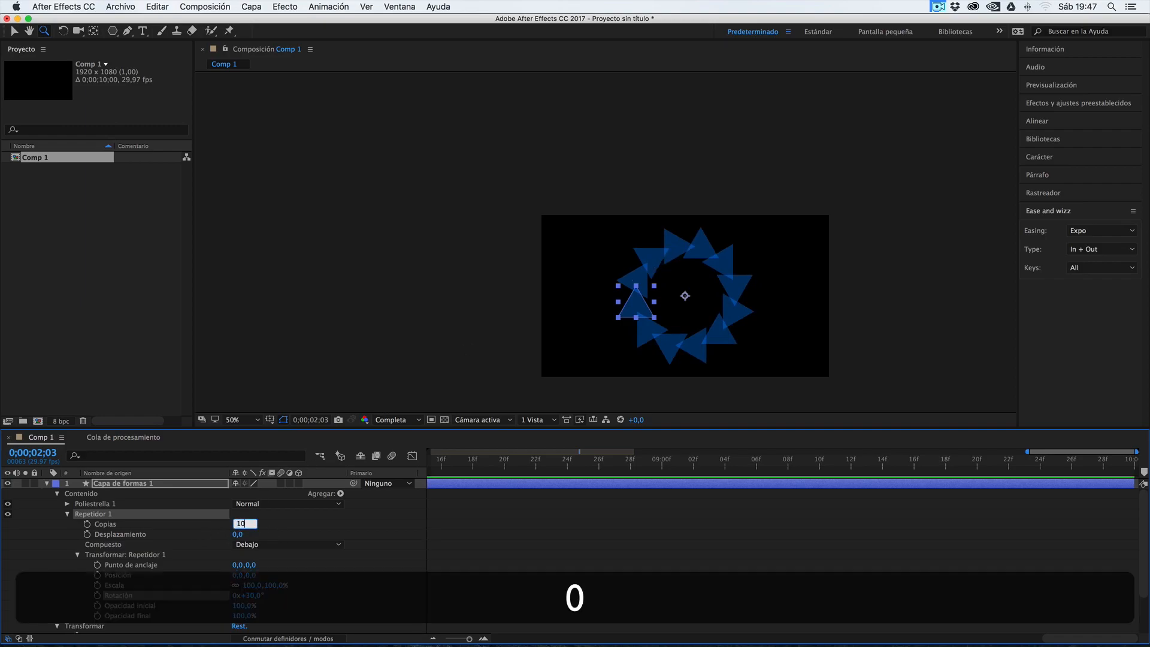
key("Return")
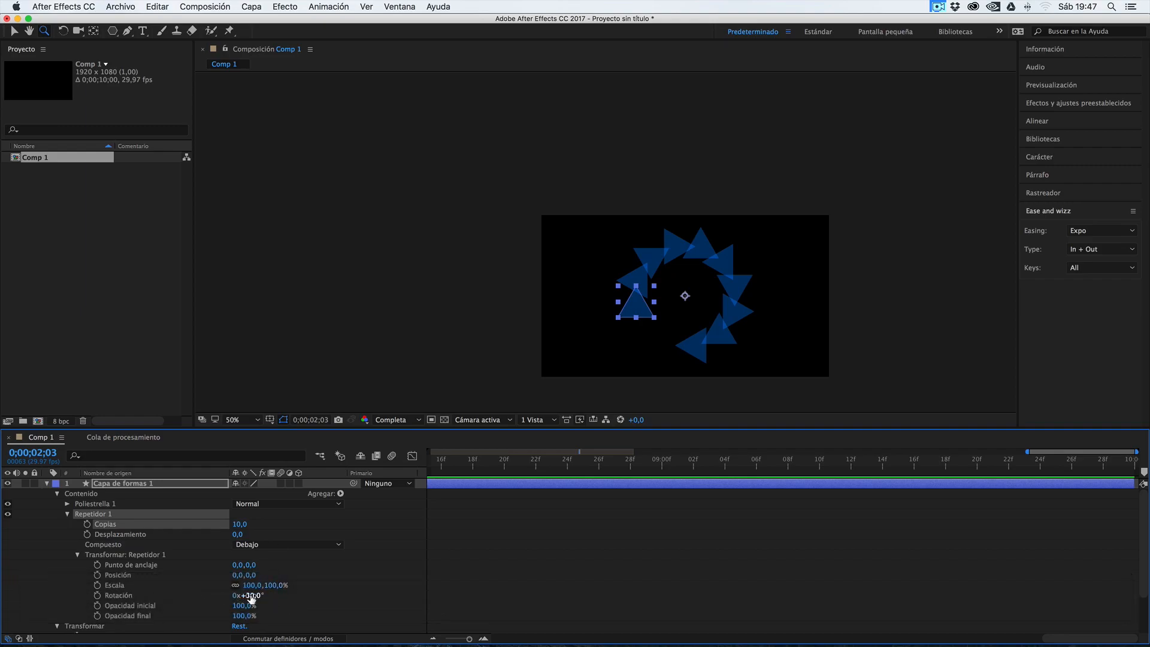
left_click_drag(251, 596, 252, 594)
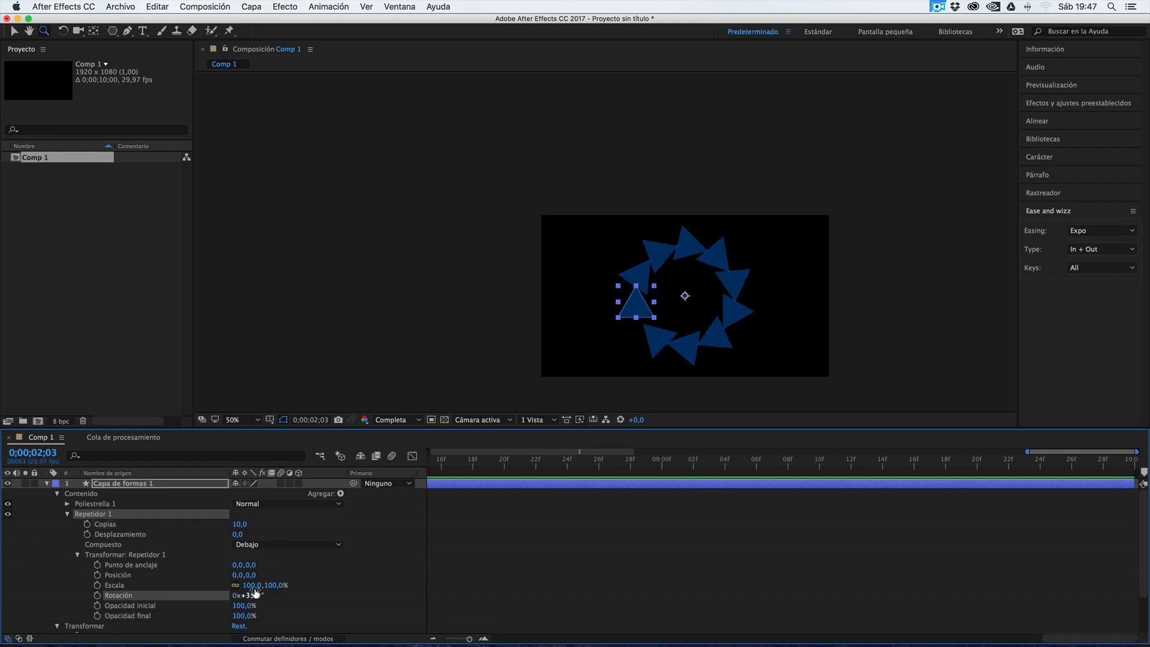
Try 8 copies in Repetidor 1 and readjust the Rotación to space them around the circle.
left_click(239, 524)
type("8")
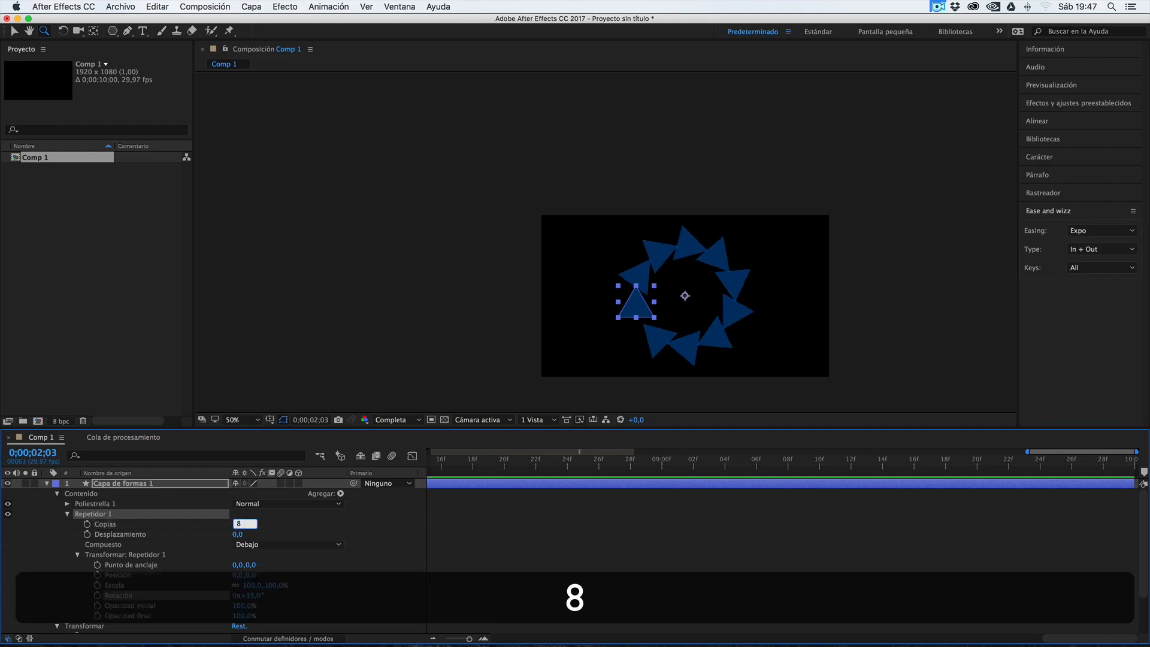
key("Return")
left_click_drag(255, 595, 254, 593)
Undo the trial changes to Copias and Rotación until Repetidor 1 is back at 12 copies and 30°.
key("super+z")
key("super+z")
key("super+z")
key("super+z")
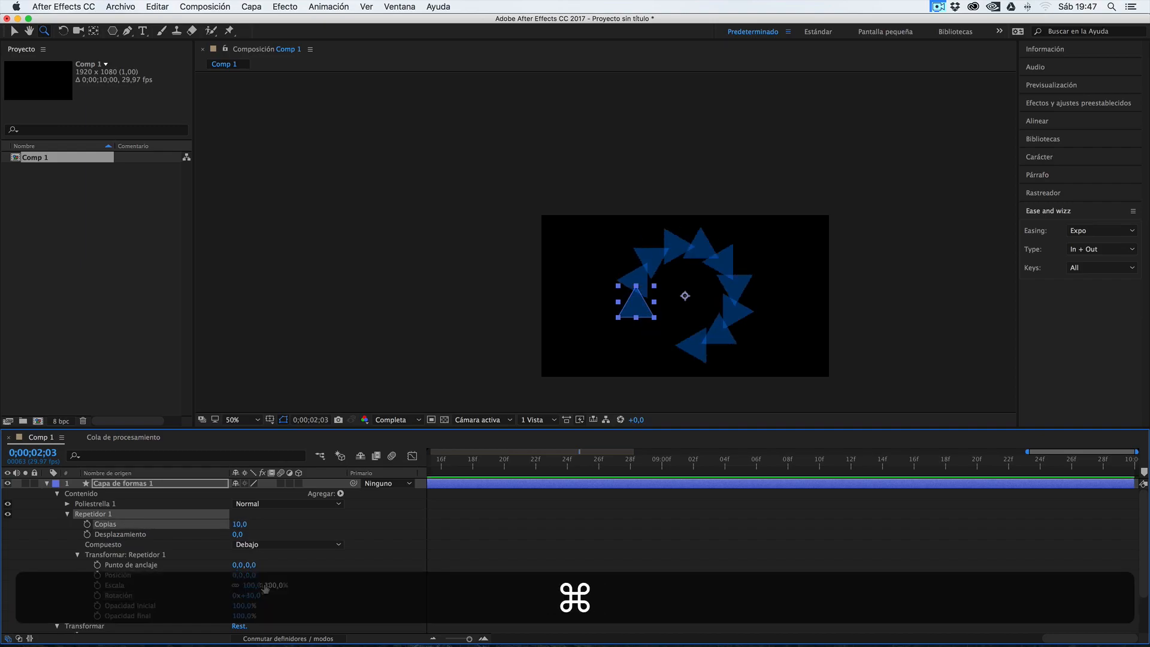
key("super+z")
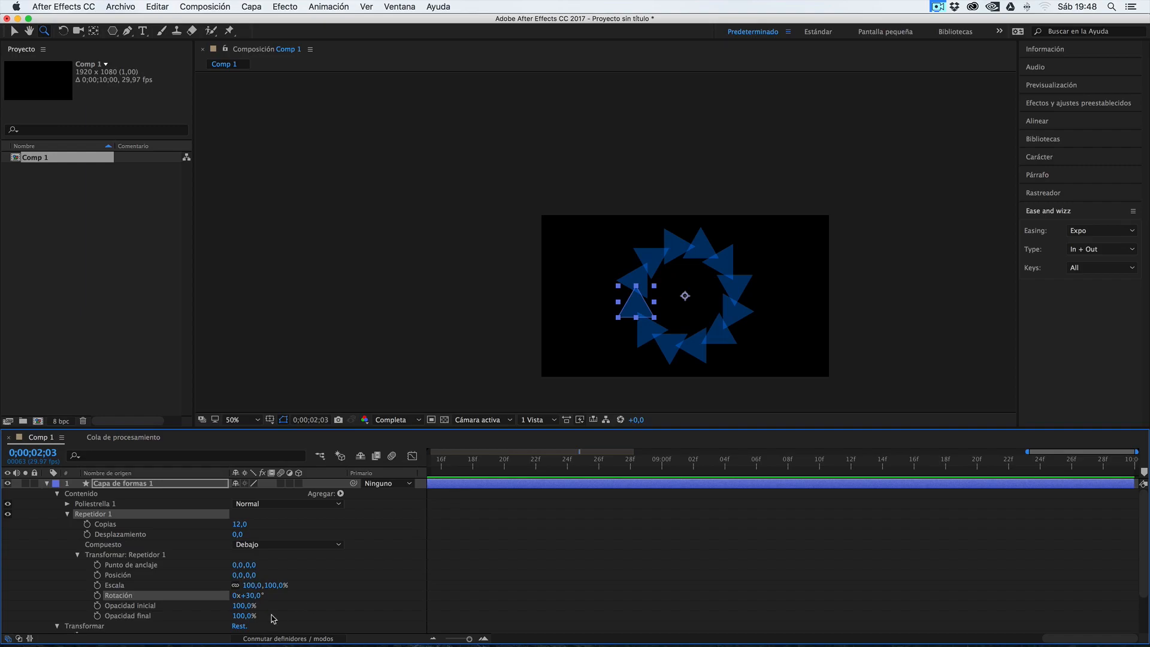
Reset Repetidor 1's Rotación to 0° and create a Rotación keyframe at 0;00;00;15.
left_click(251, 596)
type("0")
key("Return")
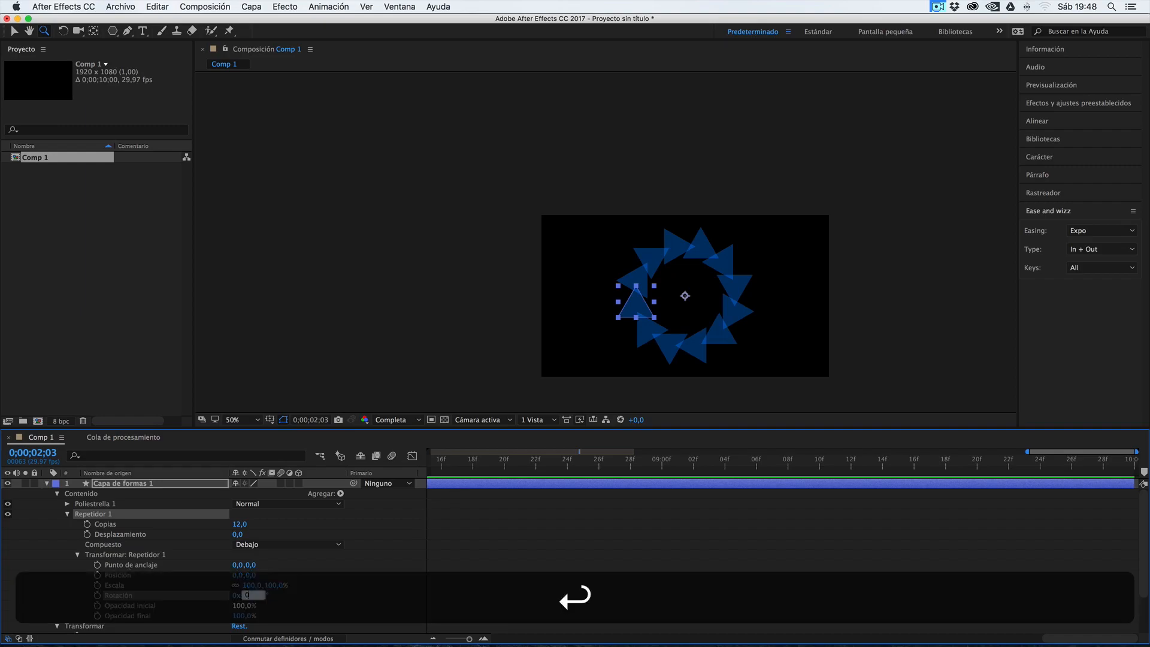
scroll(440, 471, "left", 20)
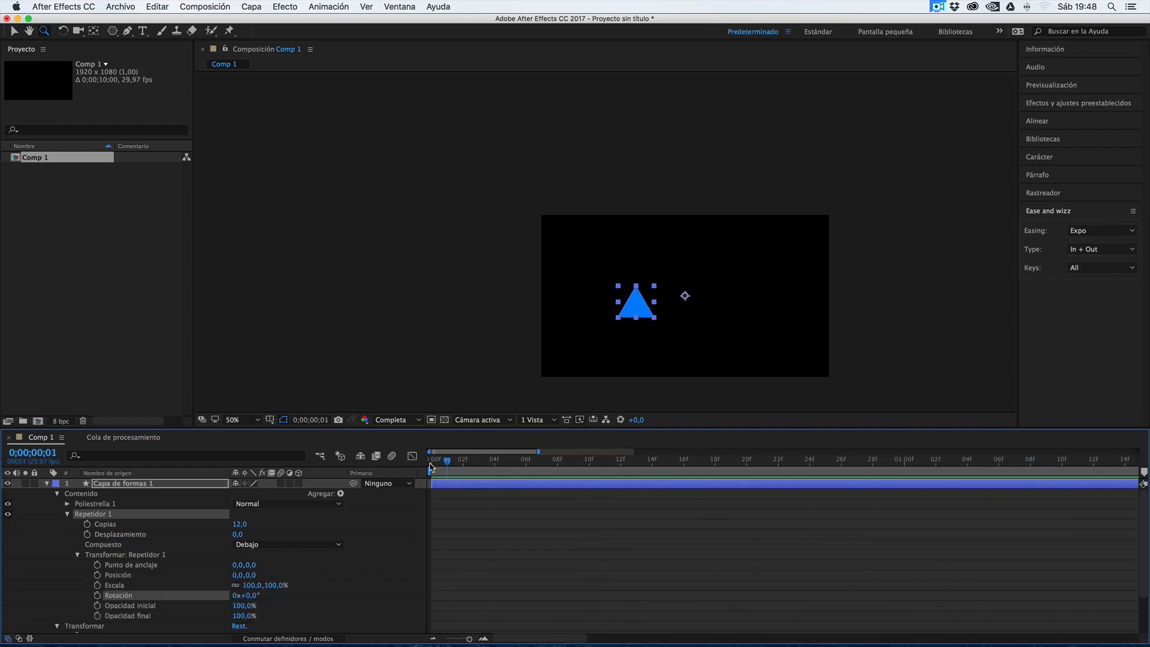
left_click(429, 468)
left_click_drag(429, 469, 457, 464)
scroll(456, 464, "down", 10)
left_click(468, 462)
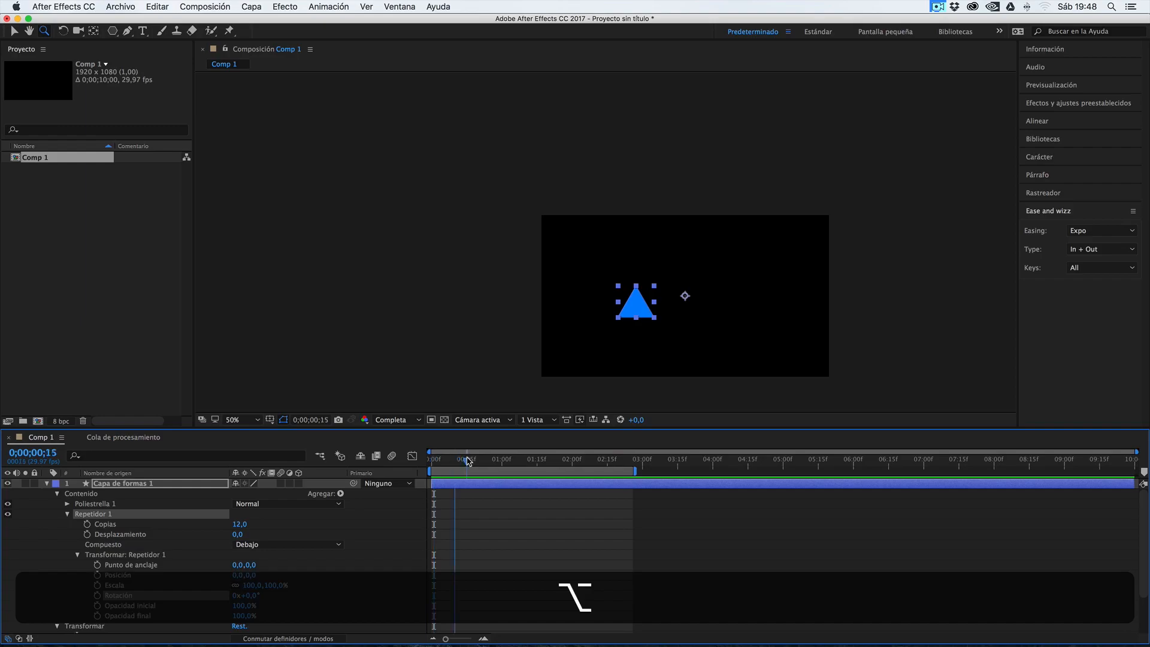
left_click(97, 596)
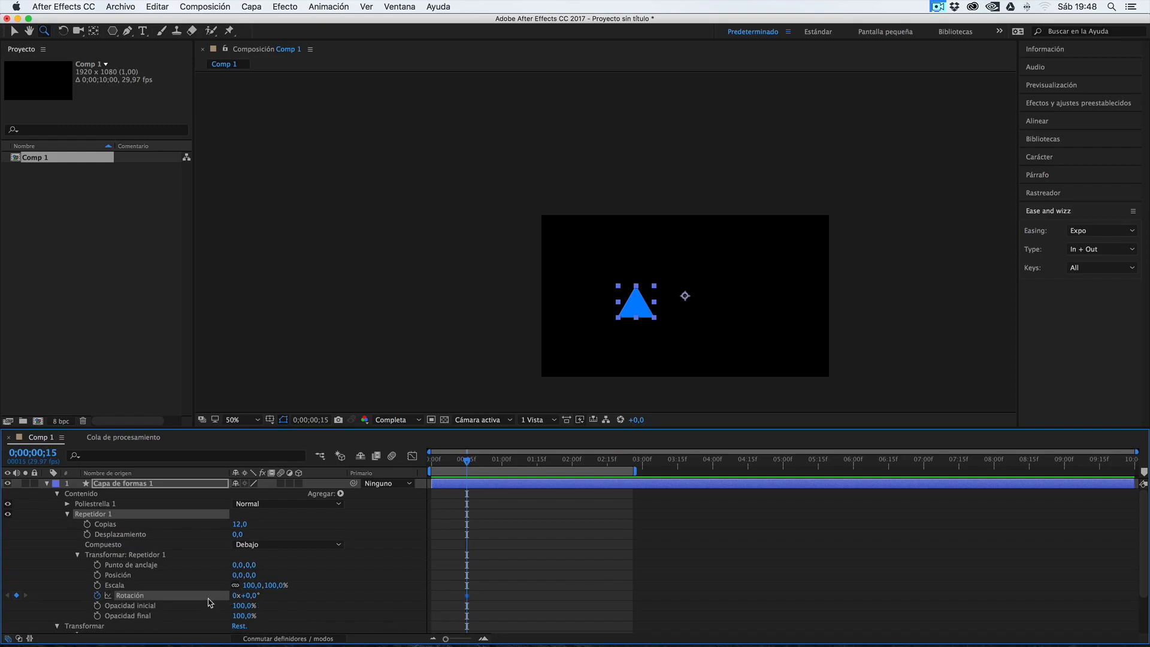
Add a second Repetidor 1 Rotación keyframe of 30° at 0;00;02;00.
left_click_drag(503, 463, 572, 463)
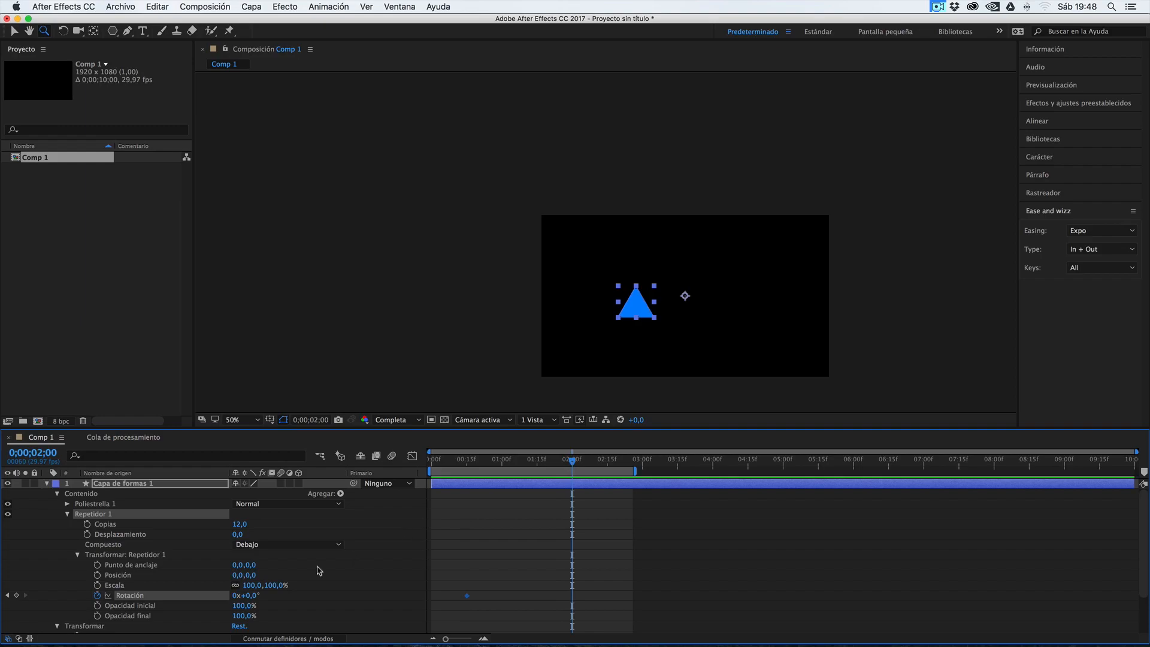
left_click(251, 596)
type("30")
key("Return")
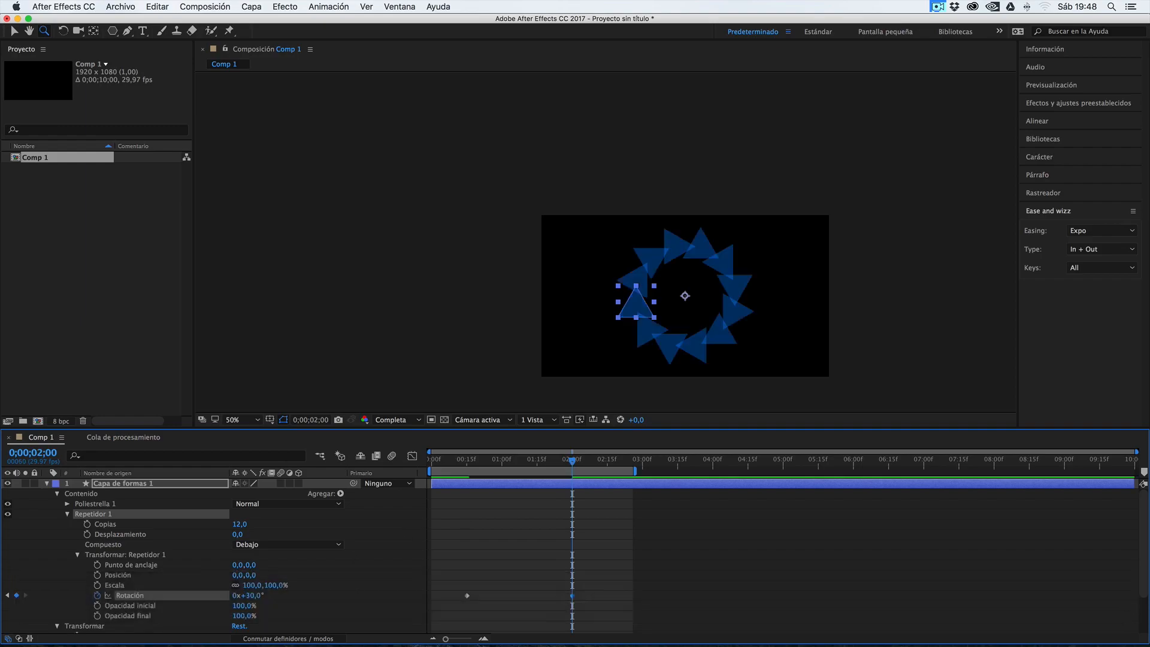
Play the animation from near the start to check the triangles fanning out into a ring.
mouse_move(457, 462)
left_mouse_down()
mouse_move(588, 478)
mouse_move(436, 468)
left_mouse_up()
key("space")
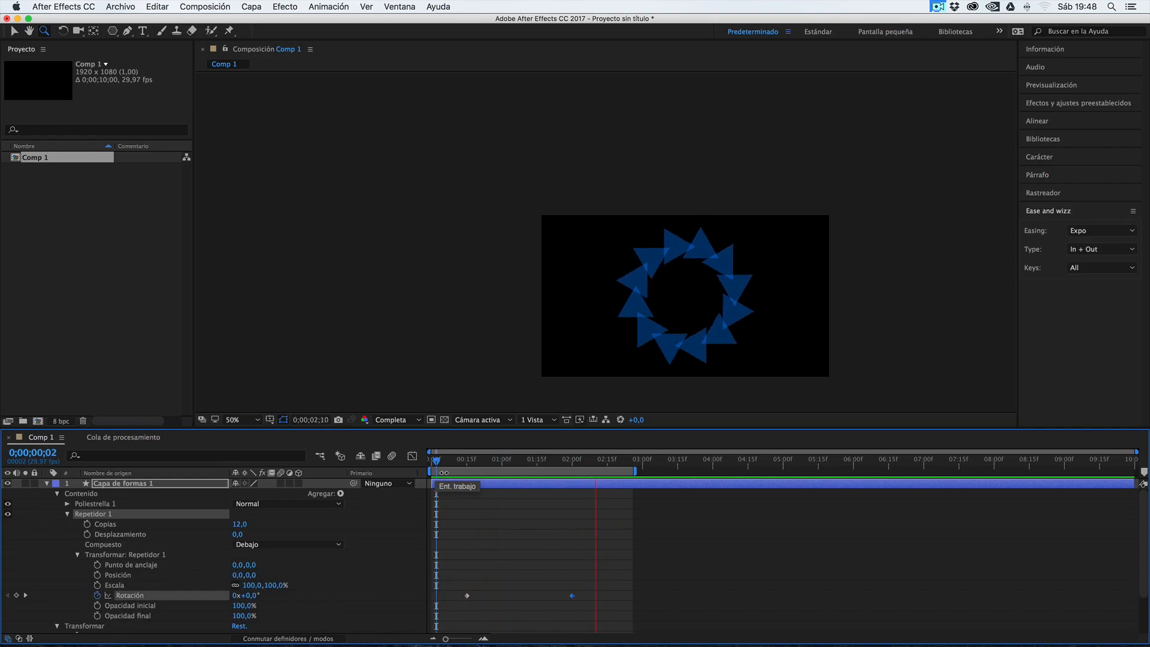
key("space")
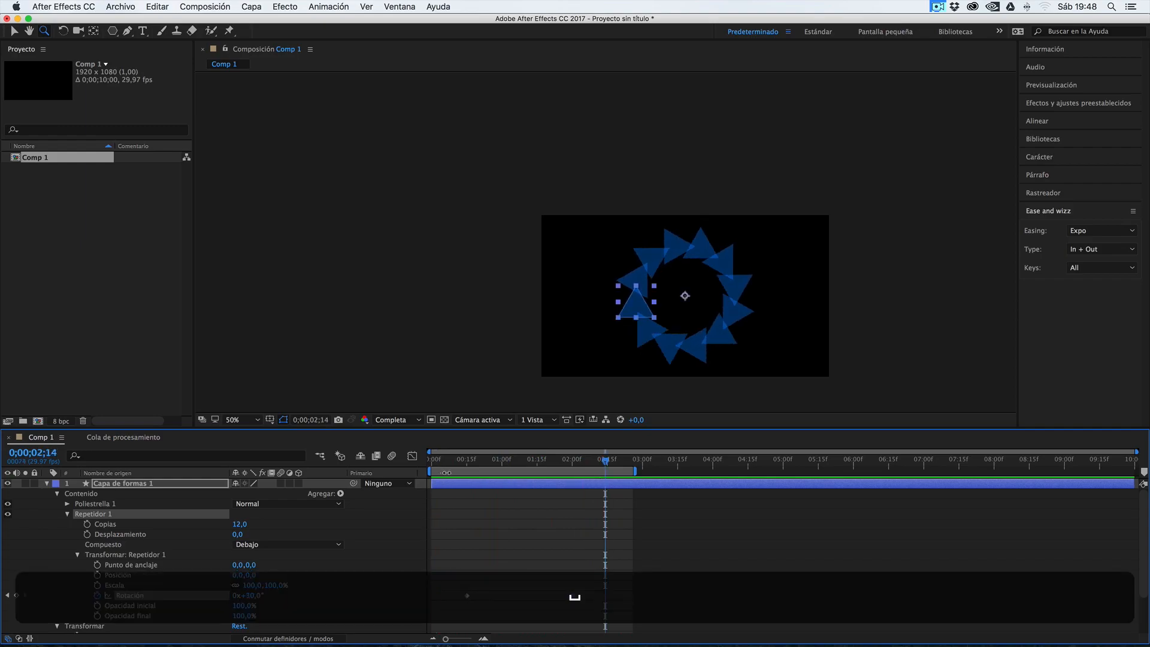
Apply Elastic easing from Ease and wizz to both Rotación keyframes and preview the motion.
left_click_drag(587, 576, 453, 616)
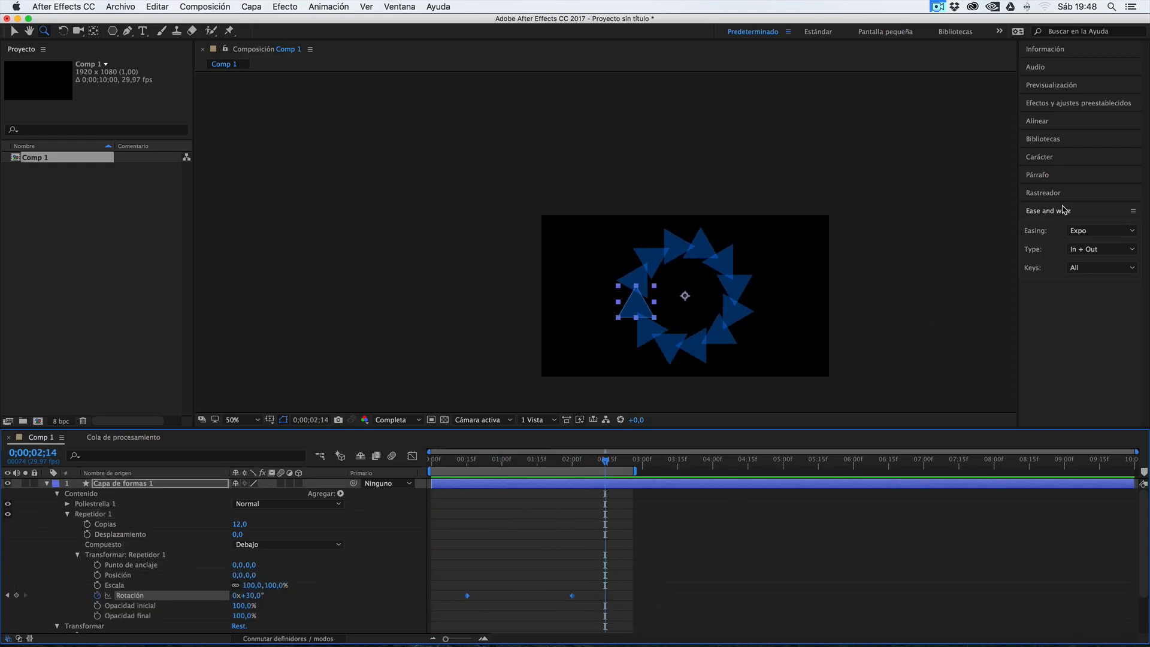
left_click(1092, 231)
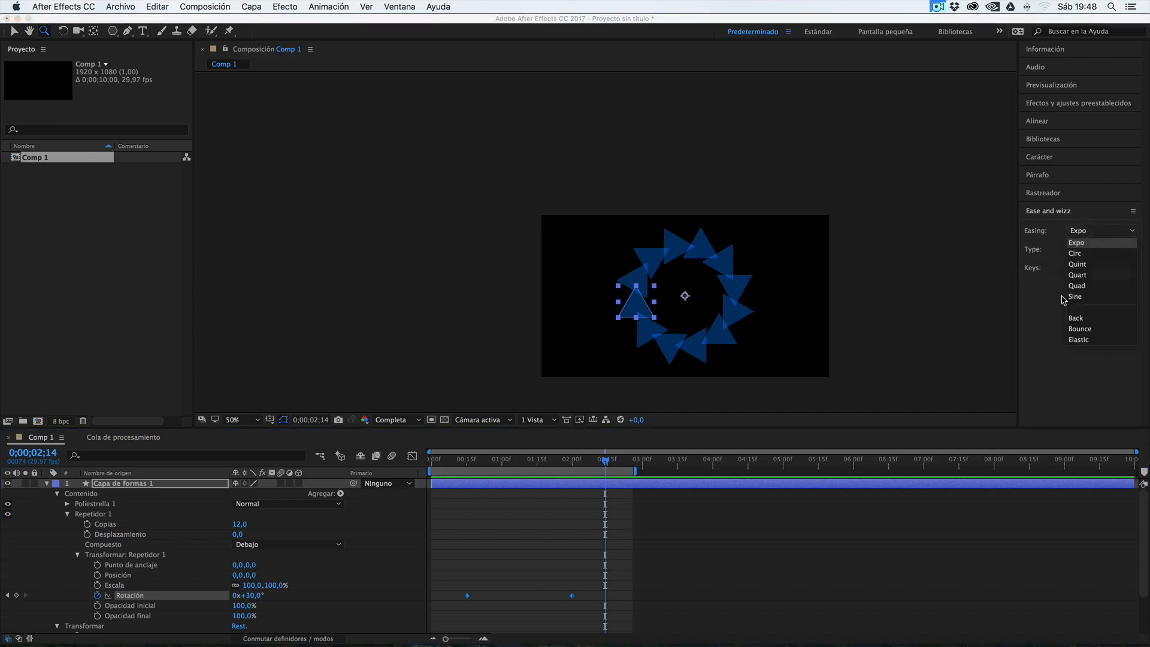
left_click(1071, 339)
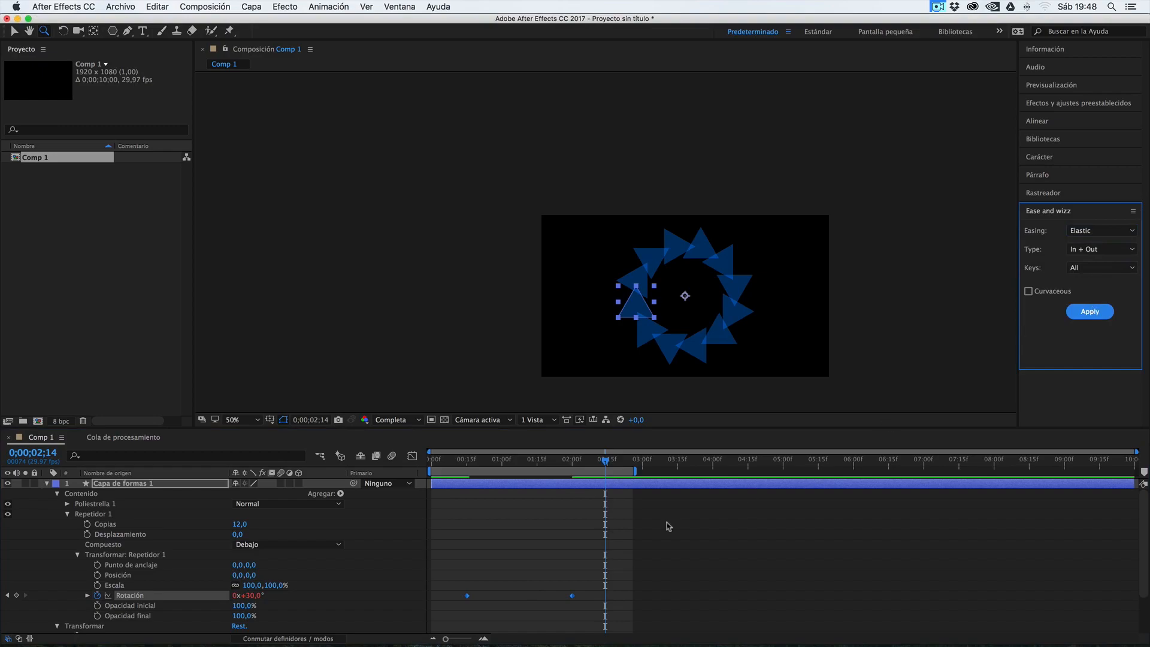
left_click(457, 461)
key("space")
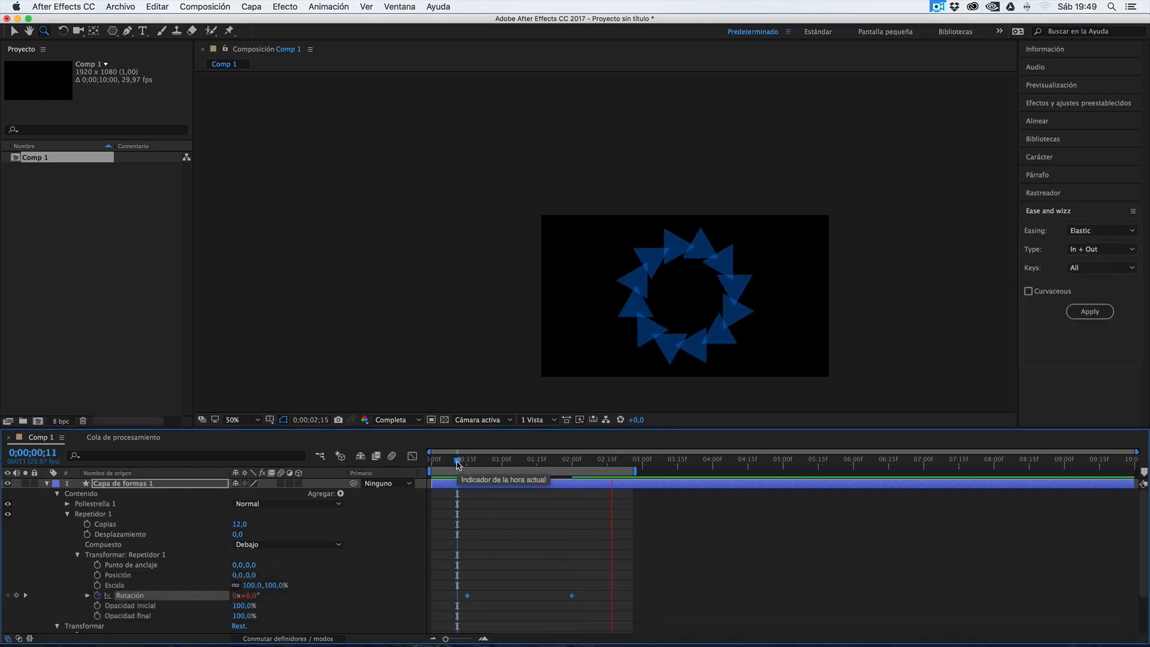
key("space")
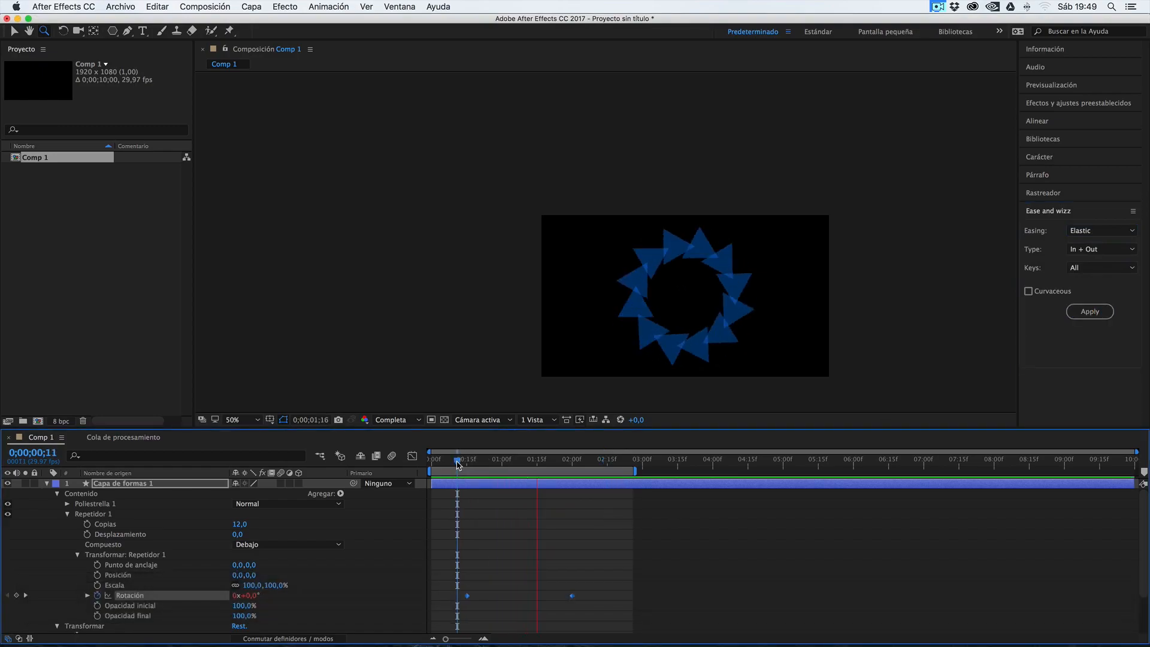
Apply Expo easing, type In + Out, from Ease and wizz to both Rotación keyframes.
left_click_drag(582, 582, 455, 618)
left_click(1105, 234)
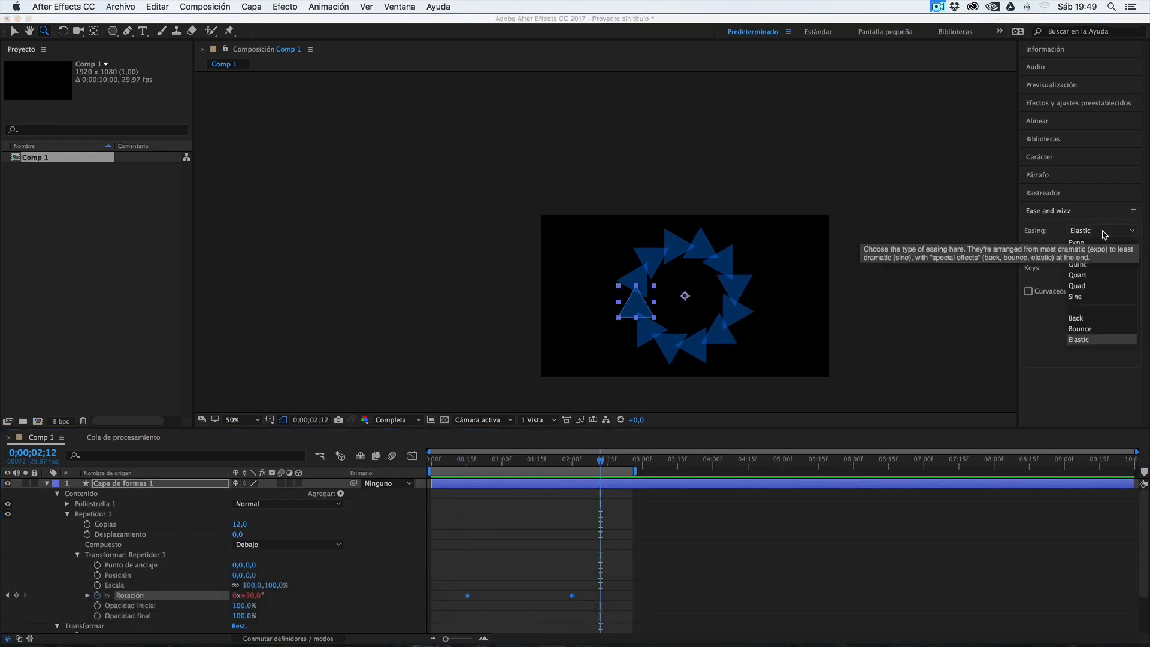
left_click(1096, 242)
left_click(1090, 312)
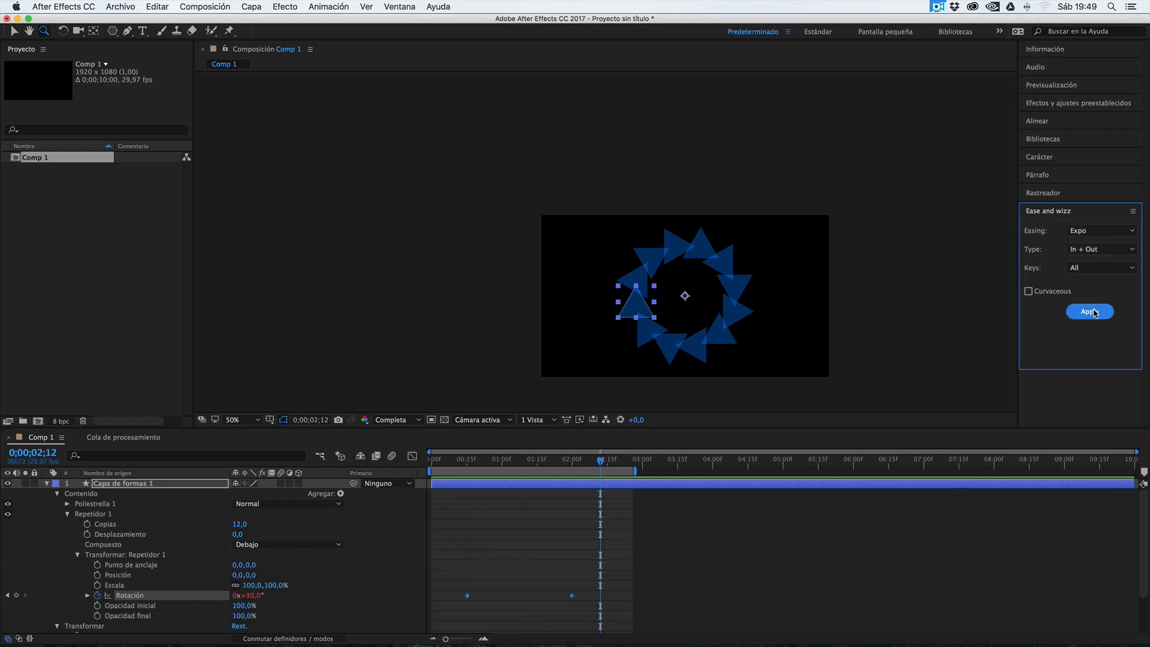
Preview the Rotación animation with the Expo easing, stopping once the ring has formed.
left_click(455, 463)
key("space")
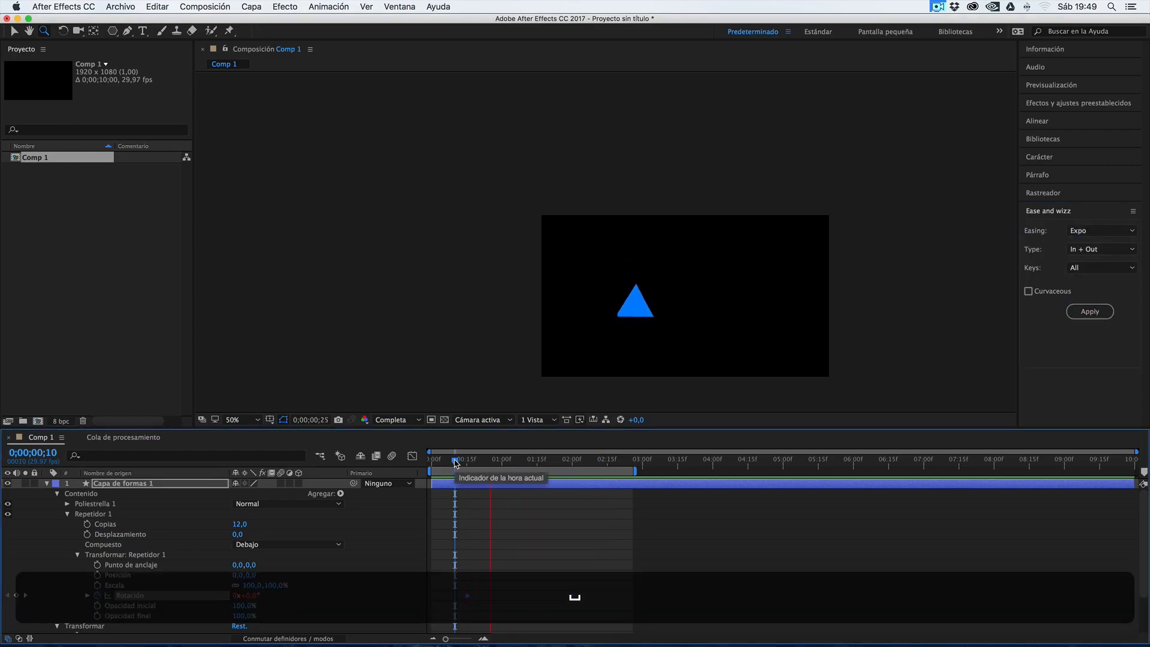
key("space")
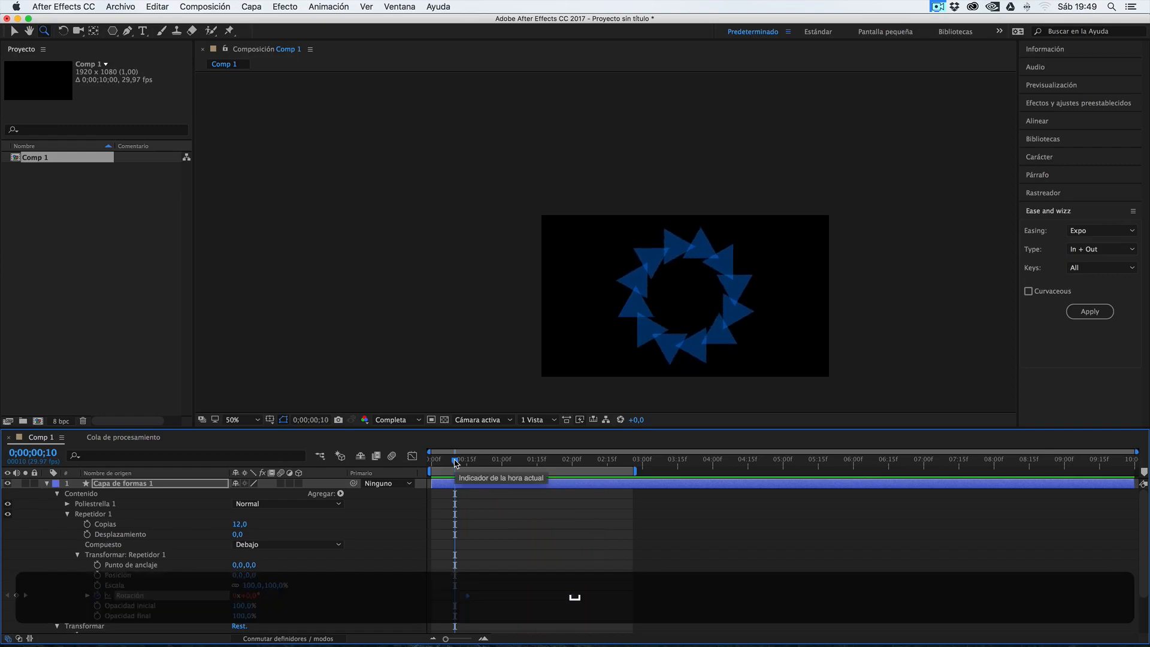
key("space")
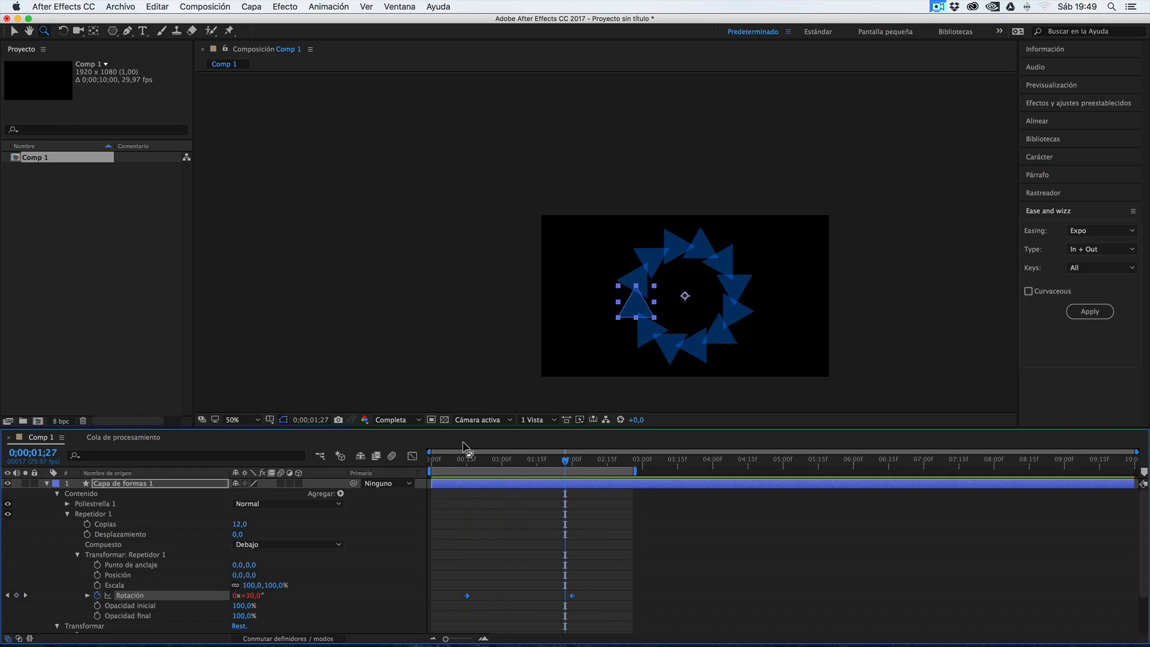
Set Trazado de poliestrella 1's Posición to -136,0, 0,0 and enlarge its Radio exterior to 198,6.
left_click(67, 504)
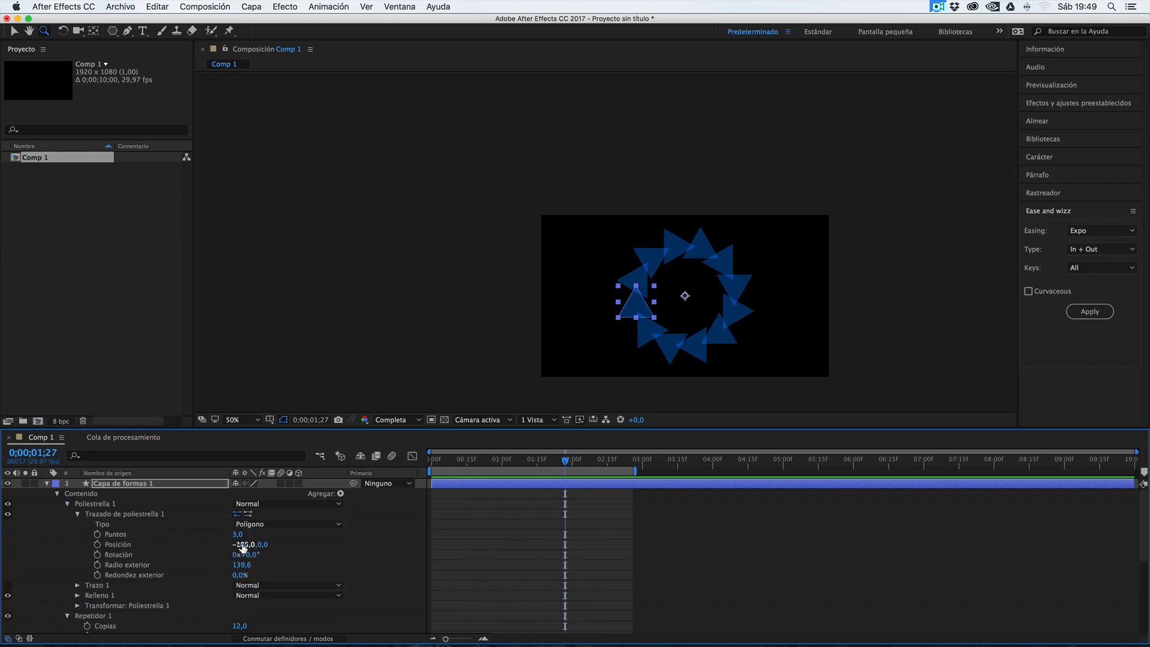
left_click_drag(242, 544, 273, 566)
left_click(139, 516)
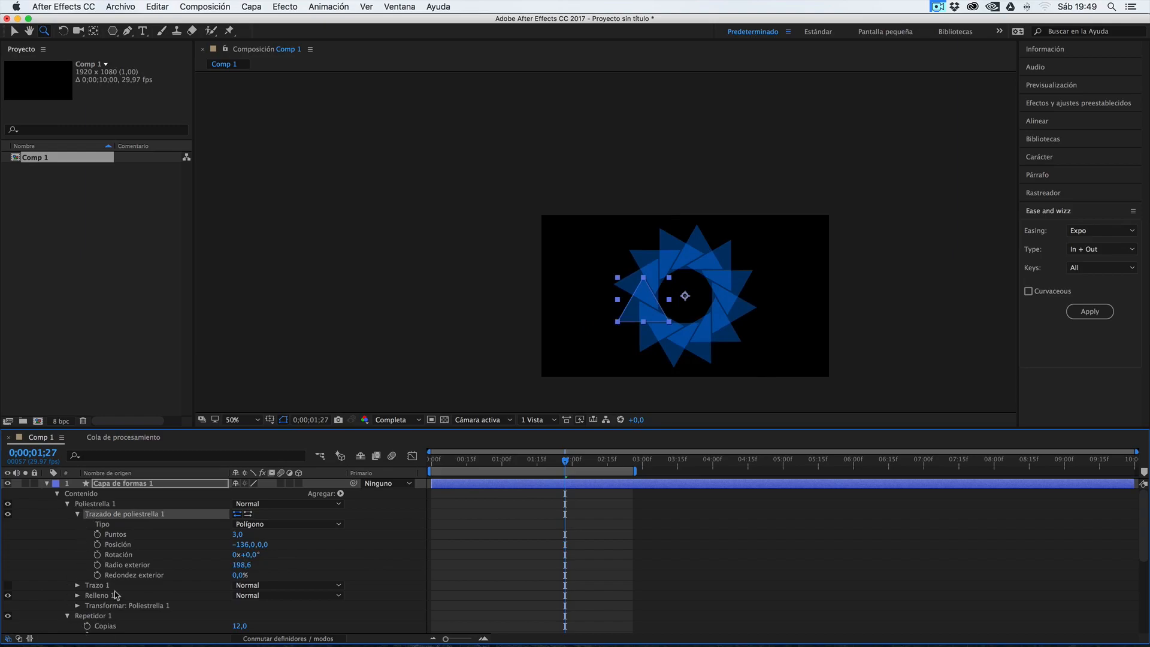
Keyframe Trazado de poliestrella 1's Radio exterior at 129,6 on 0;00;00;14 and at a larger radius just before 2 seconds.
left_click(90, 617)
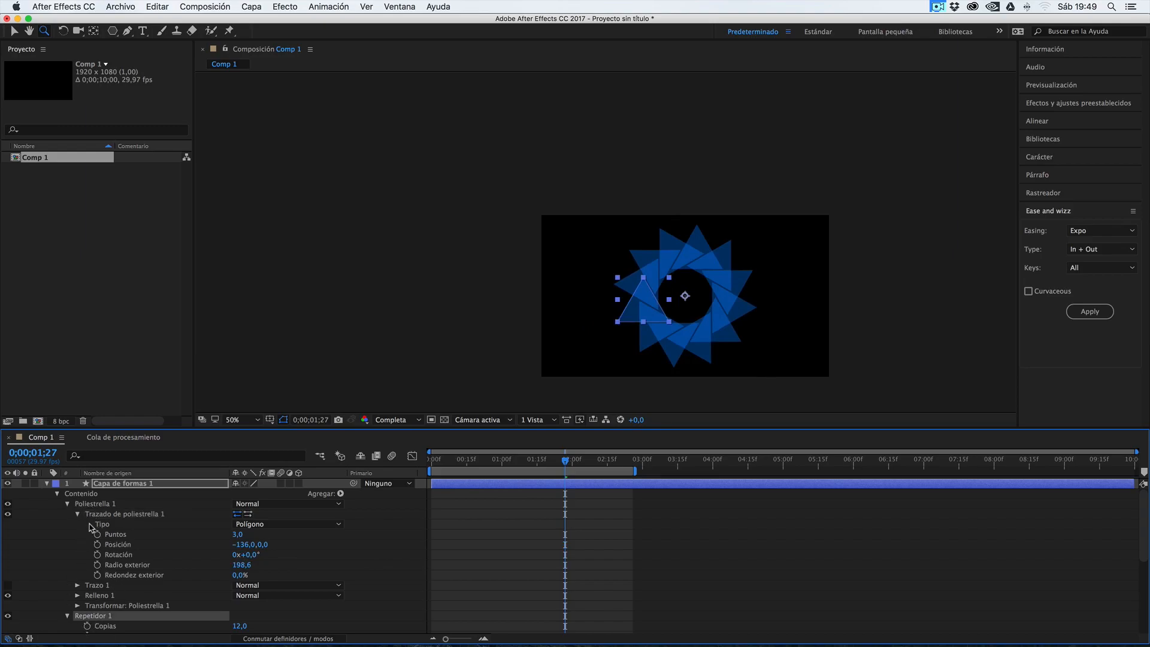
left_click_drag(521, 461, 465, 474)
left_click(97, 564)
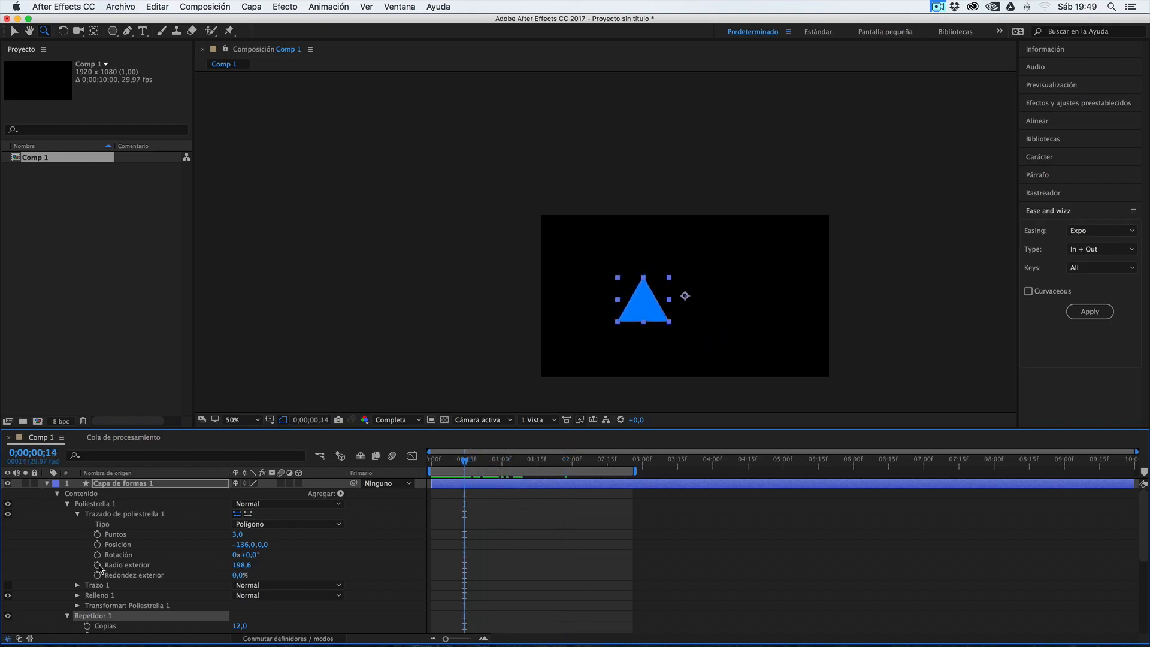
left_click_drag(246, 565, 208, 575)
left_click_drag(486, 464, 569, 462)
left_click_drag(233, 565, 310, 563)
Preview the Radio exterior animation together with the repeated rotation from 0;00;00;06.
mouse_move(448, 468)
left_mouse_down()
mouse_move(598, 489)
mouse_move(444, 479)
left_mouse_up()
key("space")
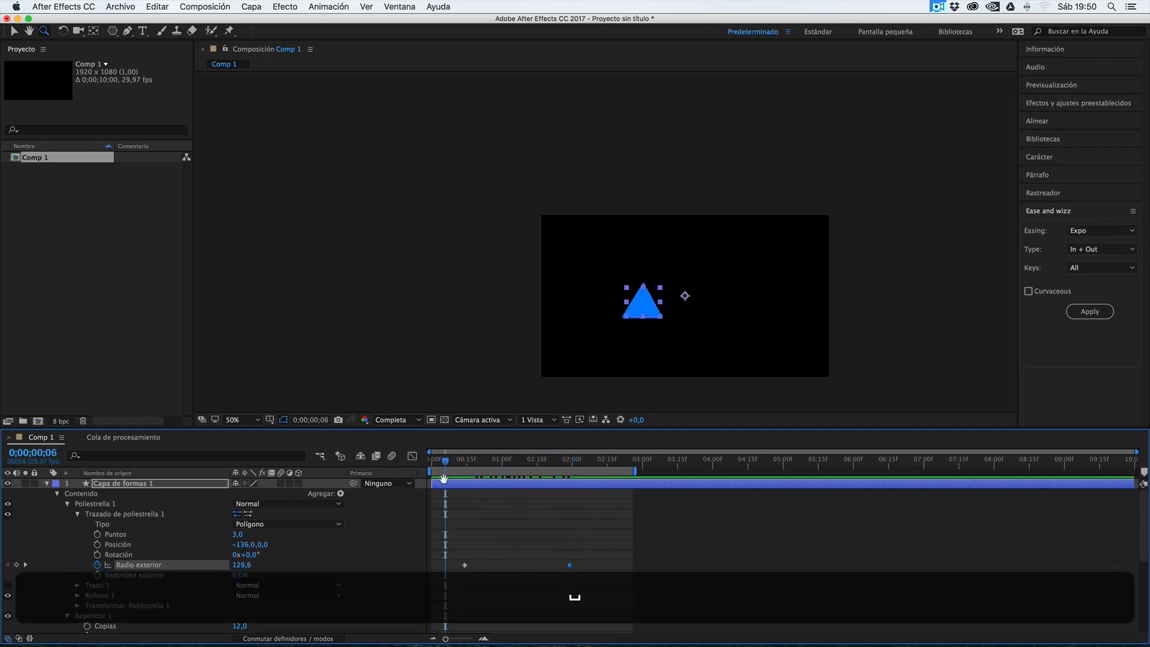
key("space")
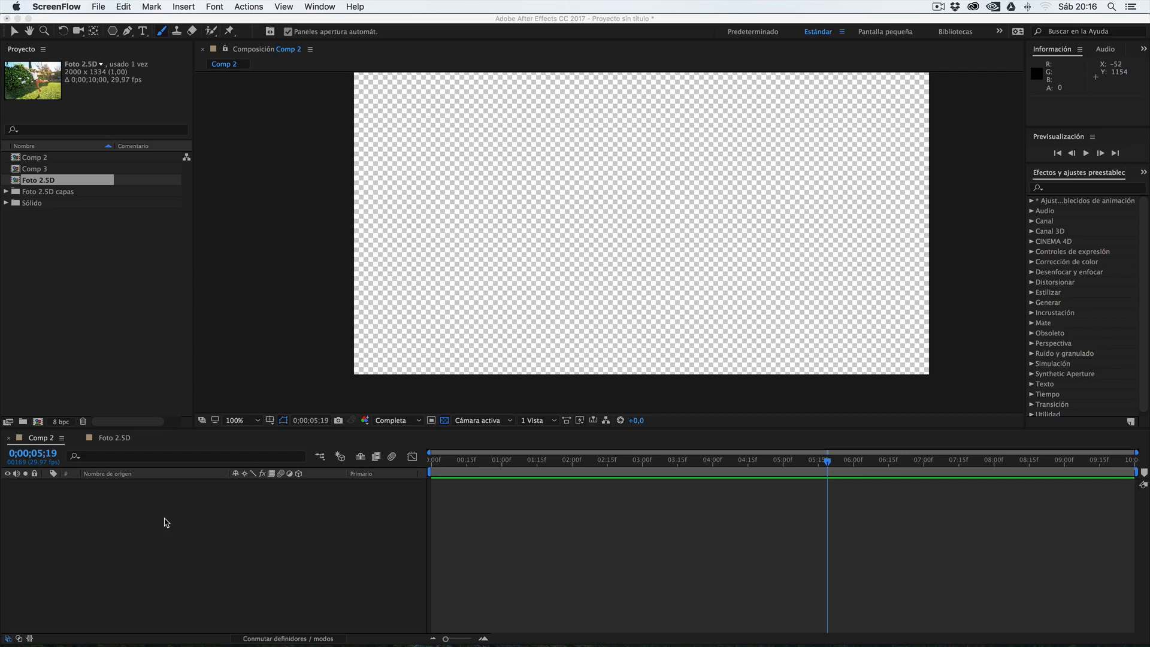
Create a 1920 × 1080 px dark grey solid named Sólido Gris oscuro 2 in Comp 2.
right_click(167, 521)
mouse_move(218, 520)
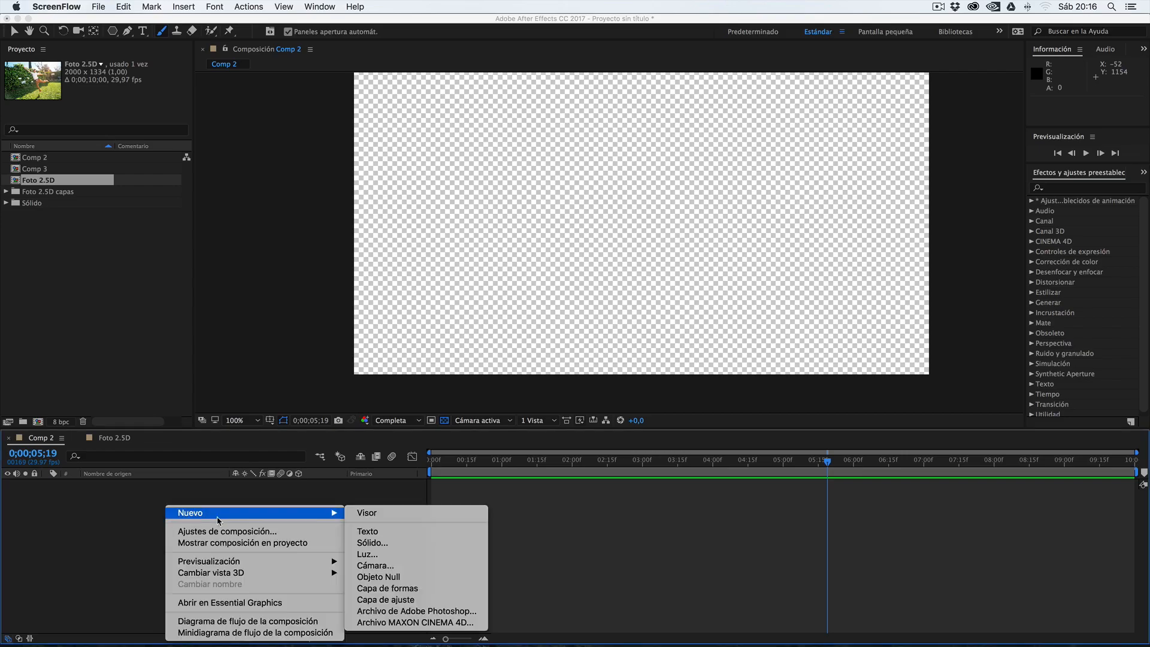
left_click(448, 549)
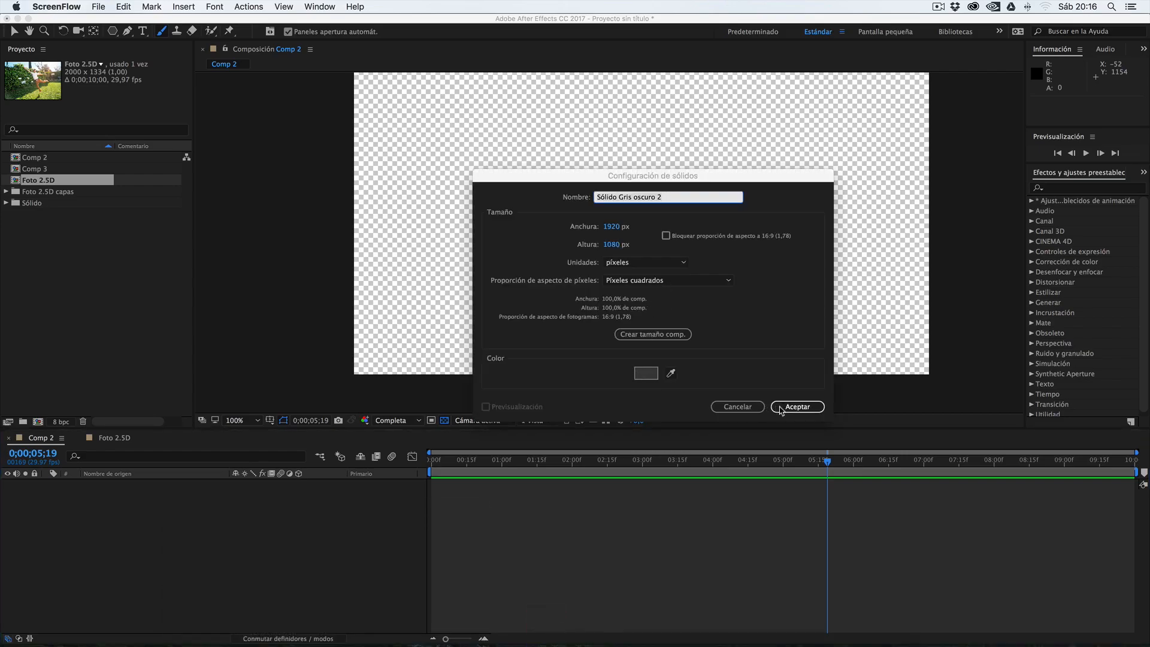
left_click(800, 410)
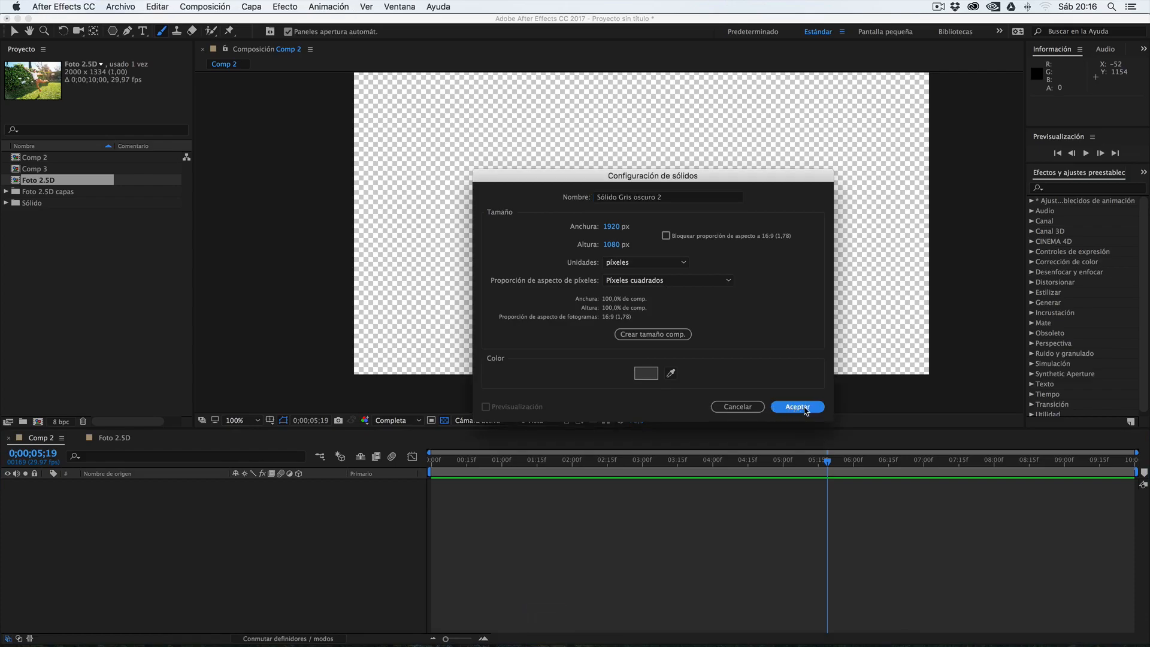
left_click(799, 407)
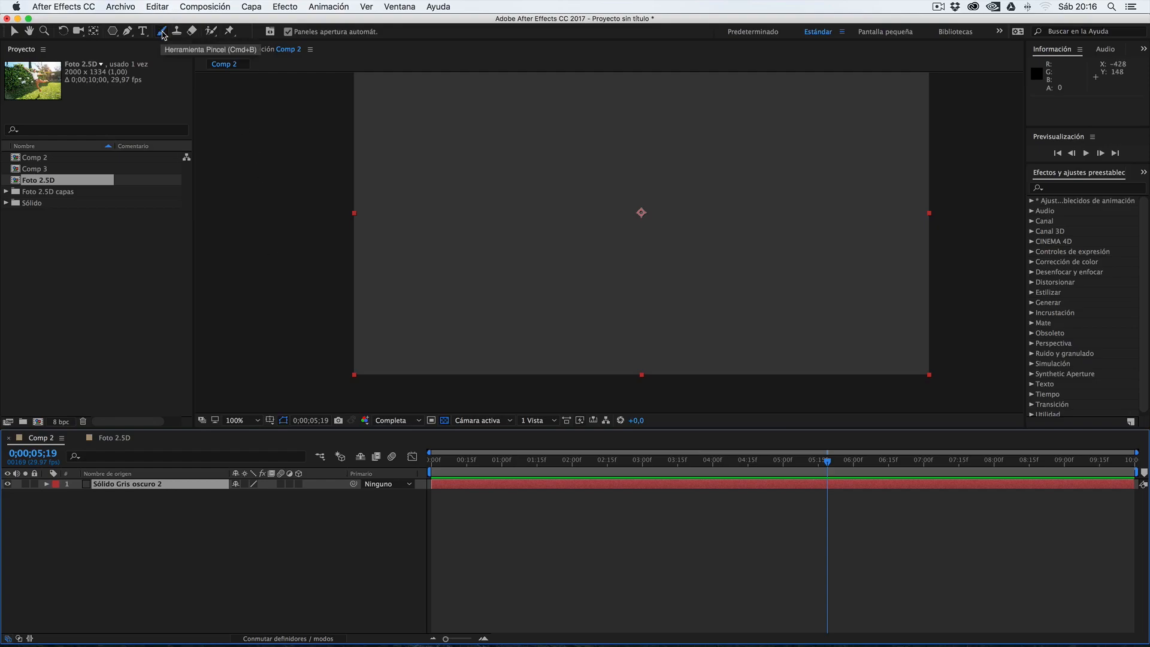
Bring up the available workspaces (Espacio de trabajo) for switching away from Estándar.
left_click(390, 6)
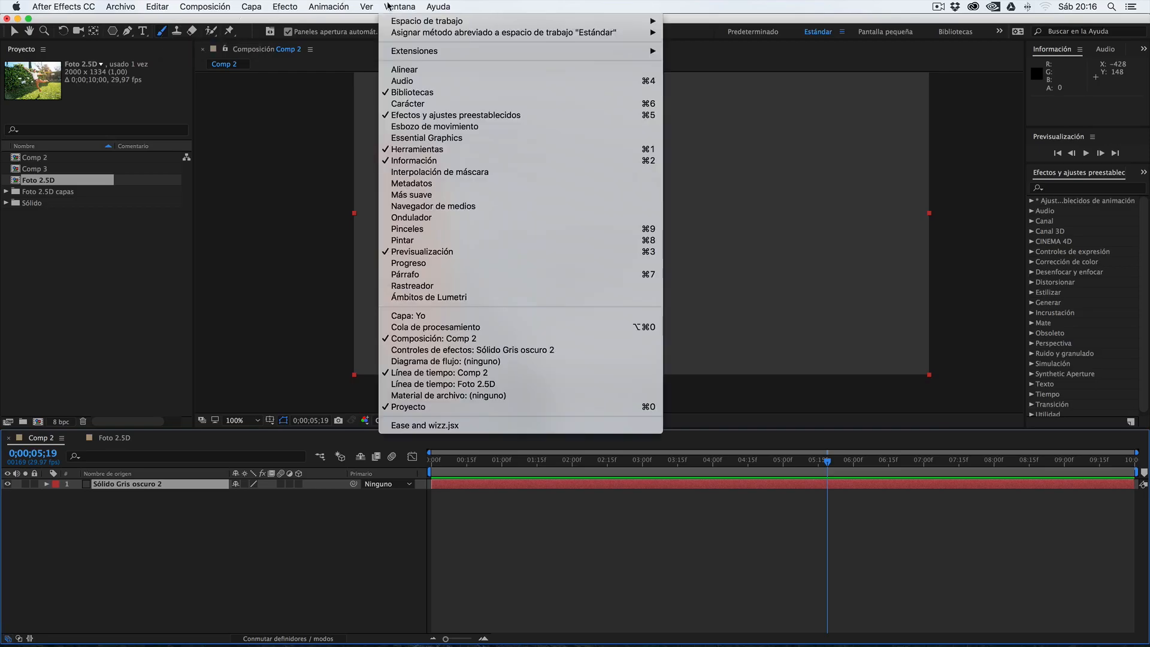
mouse_move(429, 23)
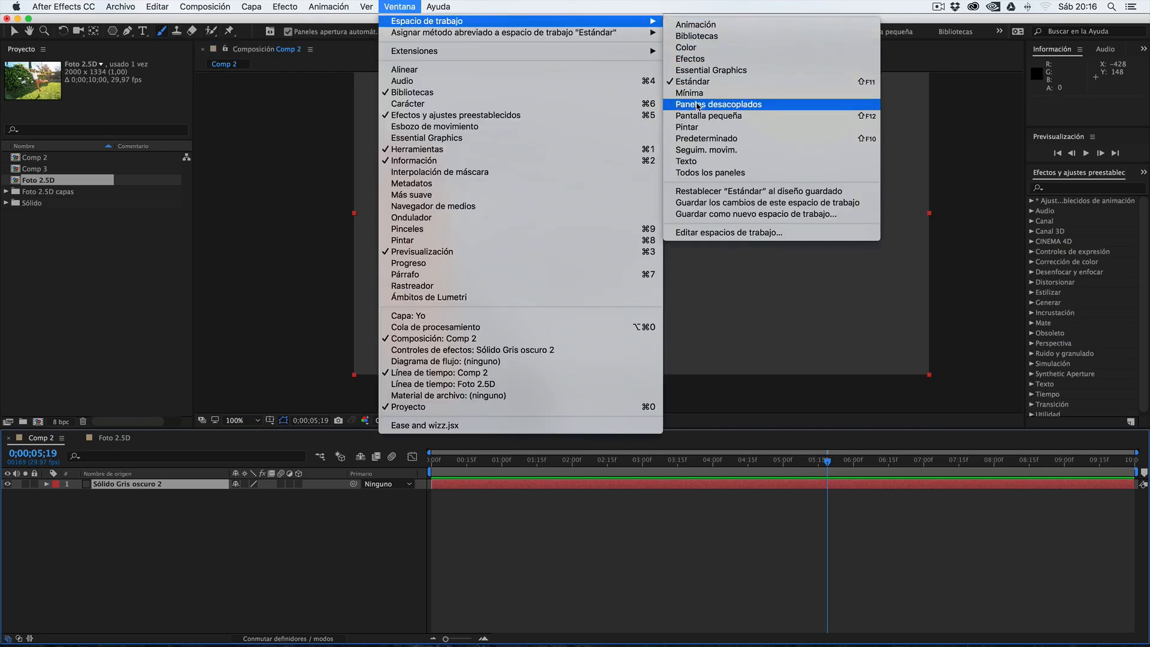
Switch the workspace to Pintar.
left_click(687, 128)
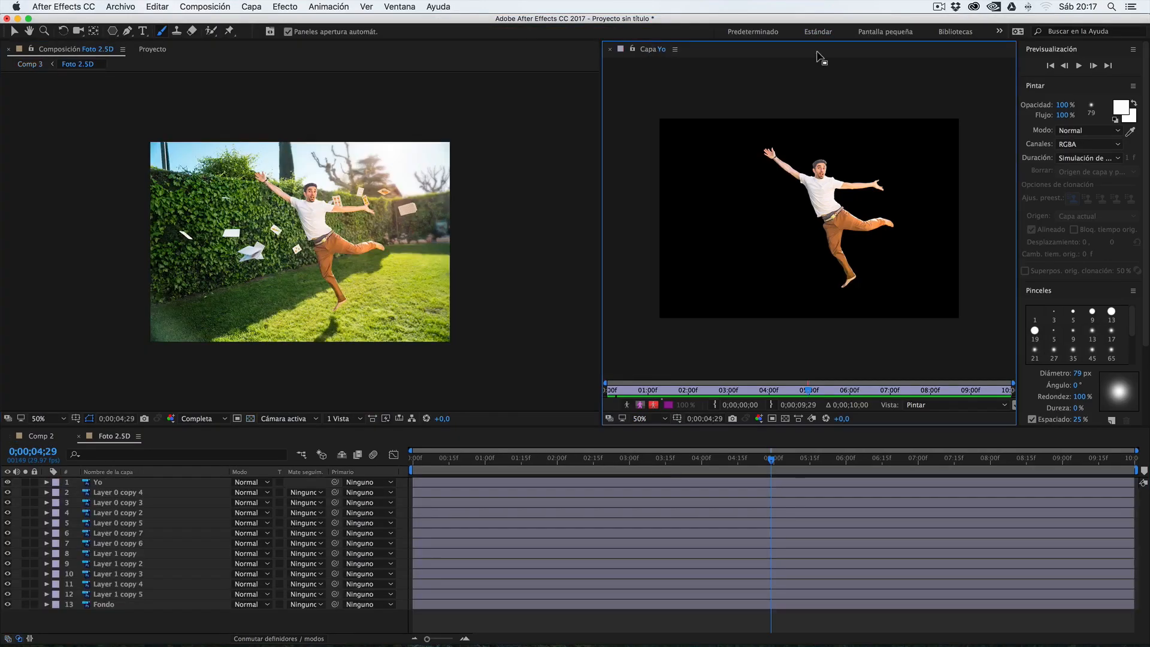
left_click(462, 58)
left_click(731, 56)
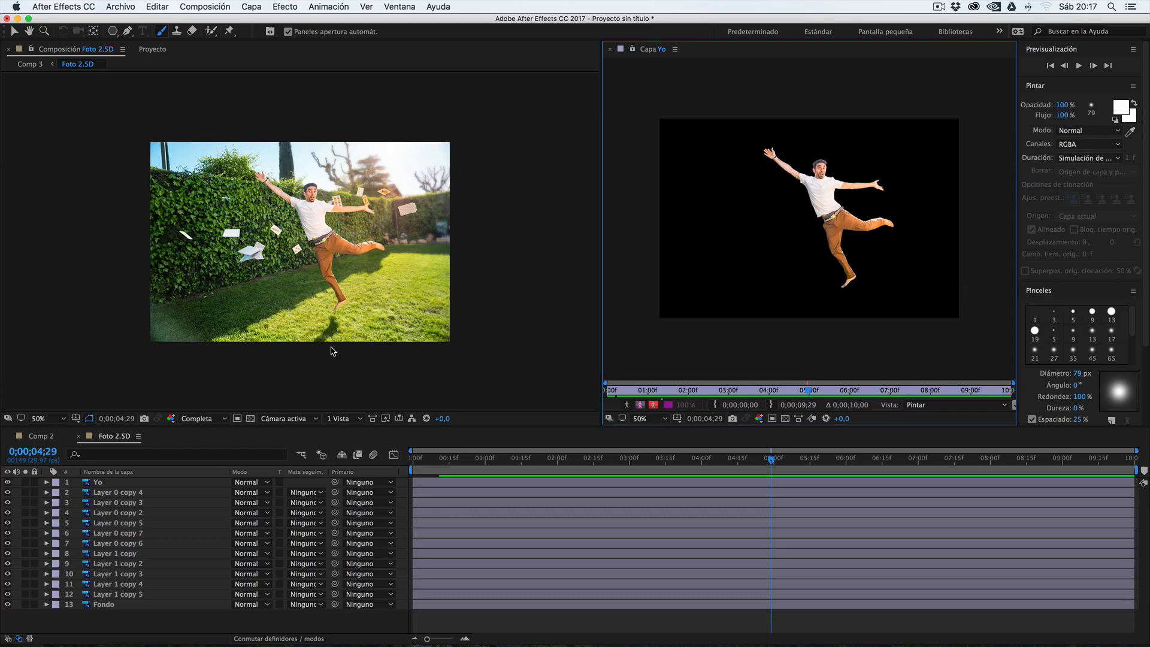
Open Comp 2's Sólido Gris oscuro 2 in the layer viewer and choose the 5 px brush.
left_click(41, 436)
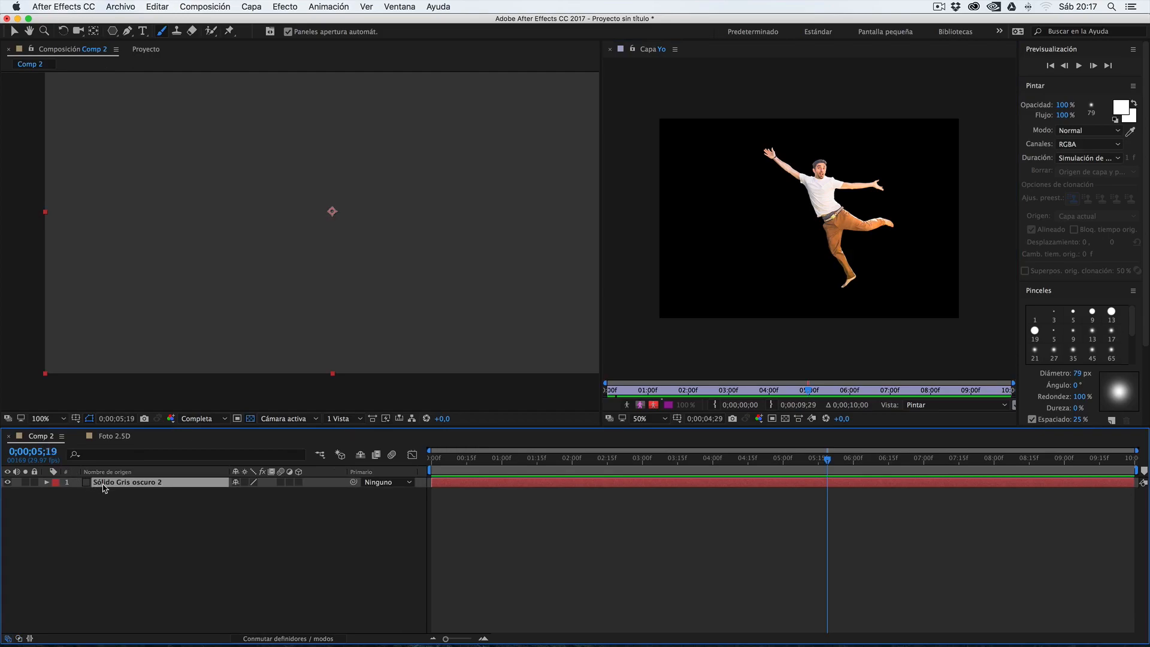
double_click(88, 482)
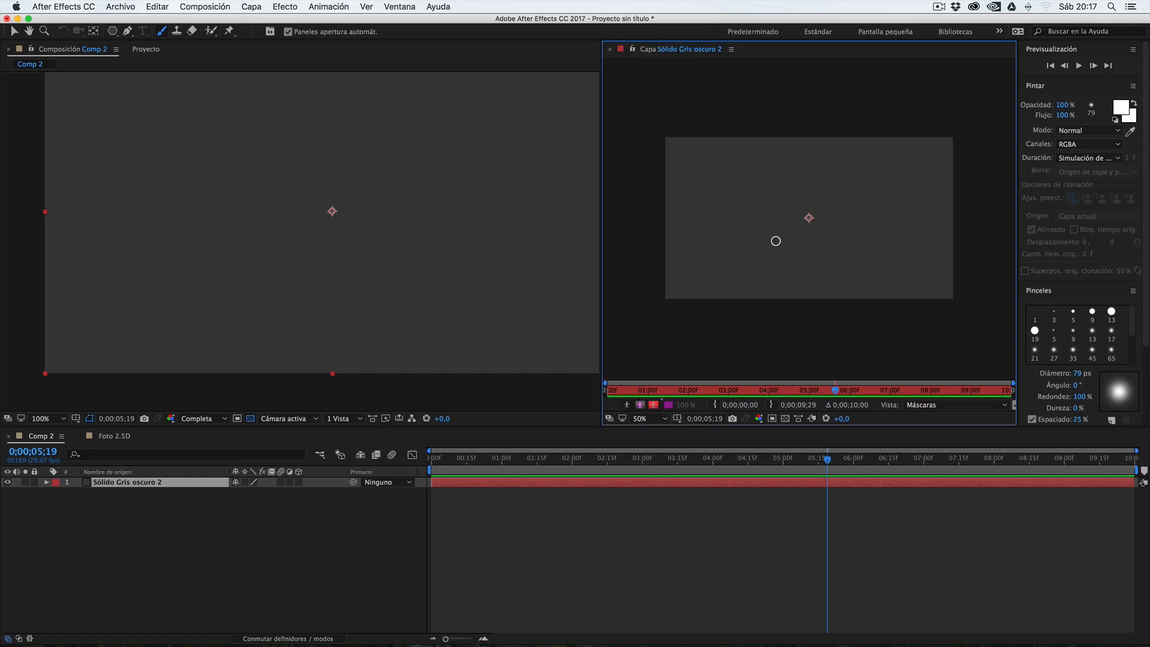
left_click(1073, 314)
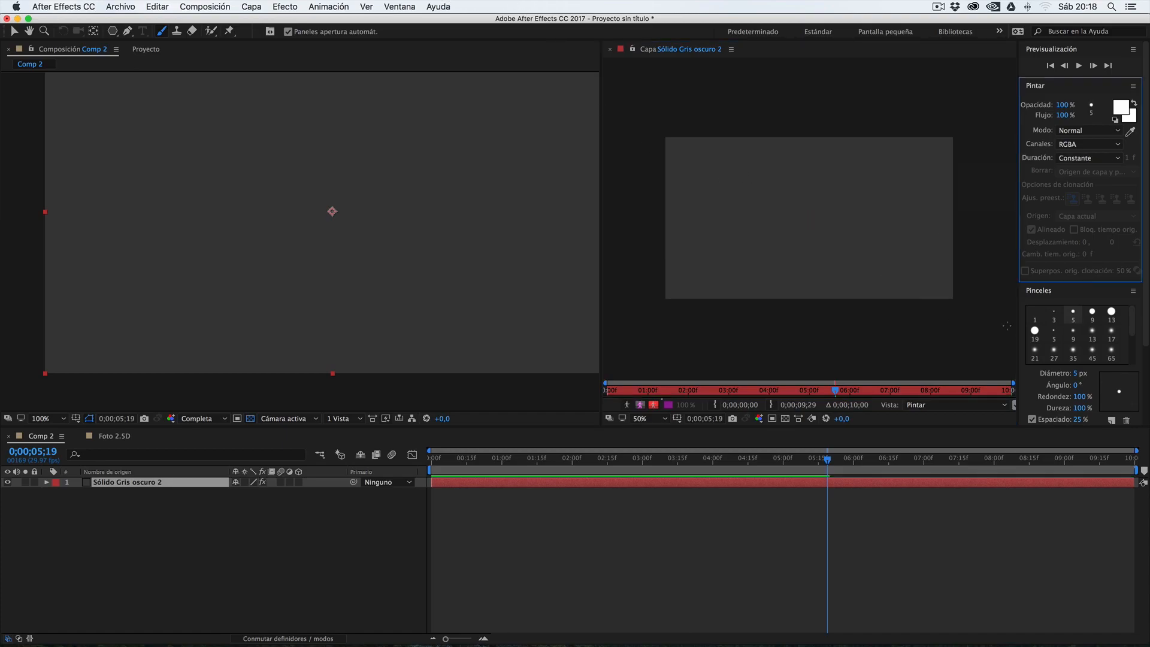
Paint looping freehand curves and a smiling figure on the solid with constant stroke duration.
mouse_move(743, 173)
left_mouse_down()
mouse_move(737, 223)
mouse_move(722, 225)
mouse_move(868, 239)
left_mouse_up()
mouse_move(781, 261)
left_mouse_down()
mouse_move(724, 258)
mouse_move(726, 200)
mouse_move(783, 198)
left_mouse_up()
left_click_drag(828, 160, 846, 168)
mouse_move(890, 157)
left_mouse_down()
mouse_move(906, 220)
mouse_move(894, 162)
left_mouse_up()
left_click_drag(883, 177, 895, 180)
mouse_move(909, 169)
left_mouse_down()
mouse_move(877, 218)
mouse_move(898, 235)
left_mouse_up()
left_click(899, 193)
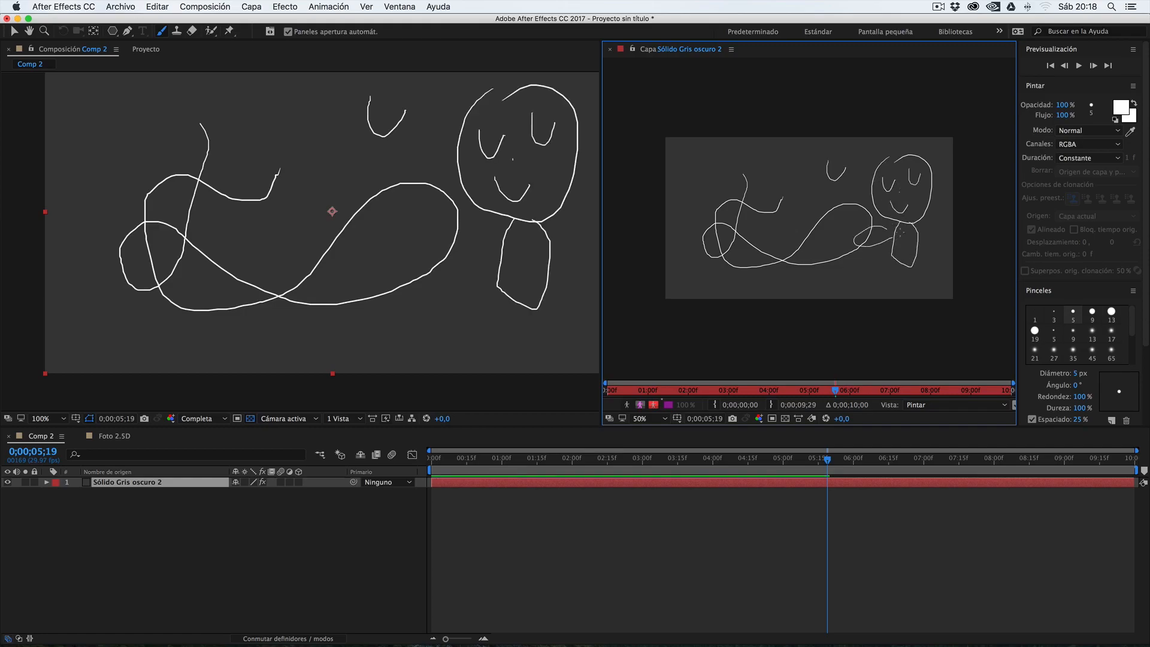
Undo all the brush strokes painted on the solid.
key("super+z")
key("super+z")
key("super+z")
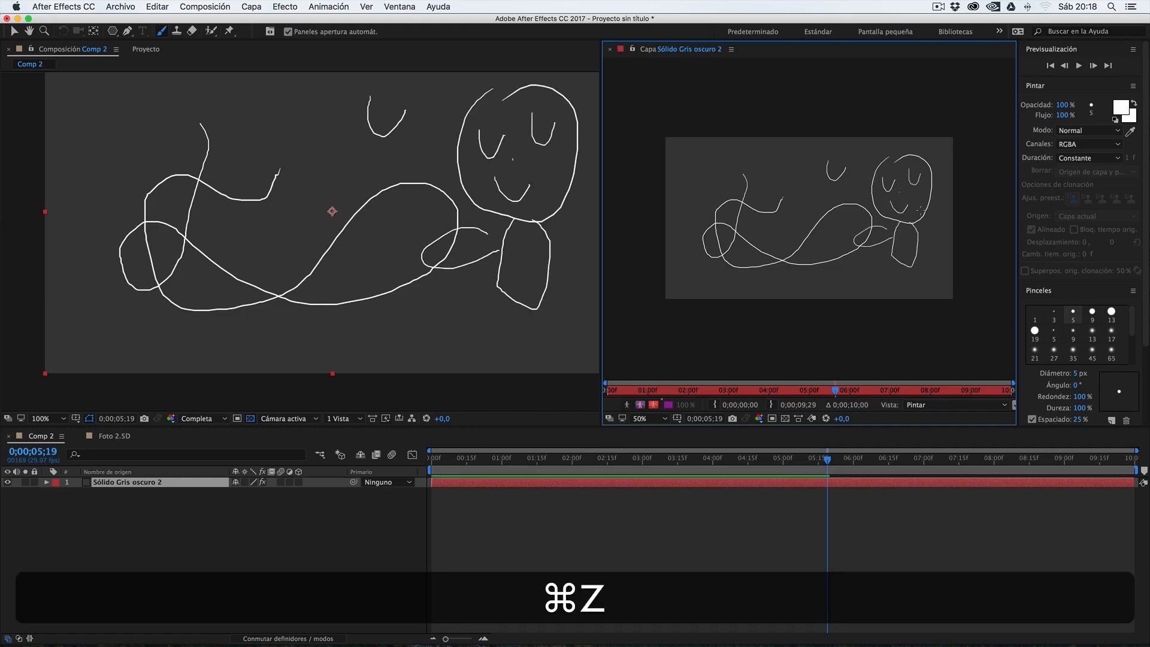
key("super+z")
key("super+z")
key("super+z")
key("super+z")
key("super+z")
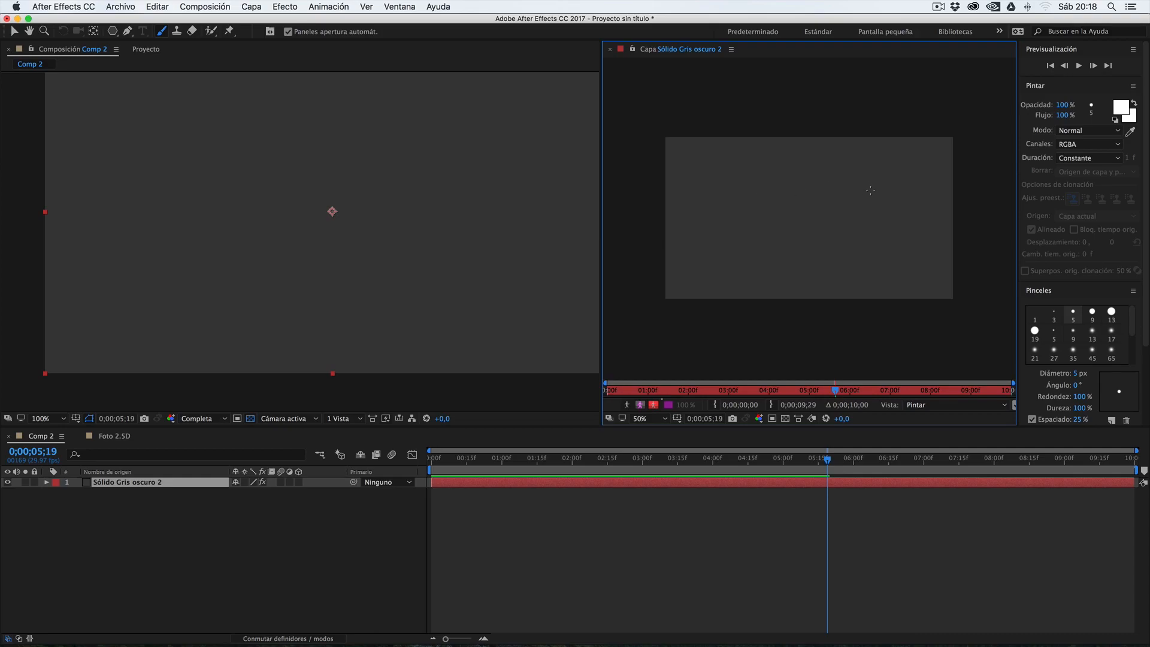
Set the stroke duration to Simulación de escritura, paint a large spiral curve on the solid and scrub to 0;00;06;09.
left_click(1065, 158)
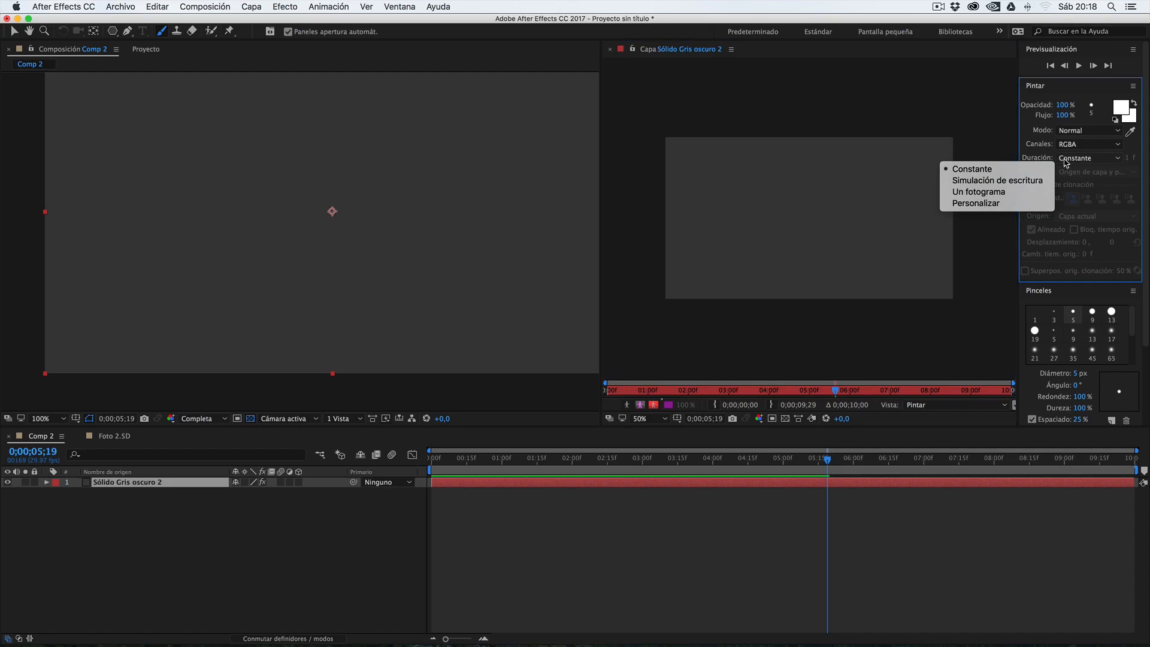
left_click(1009, 183)
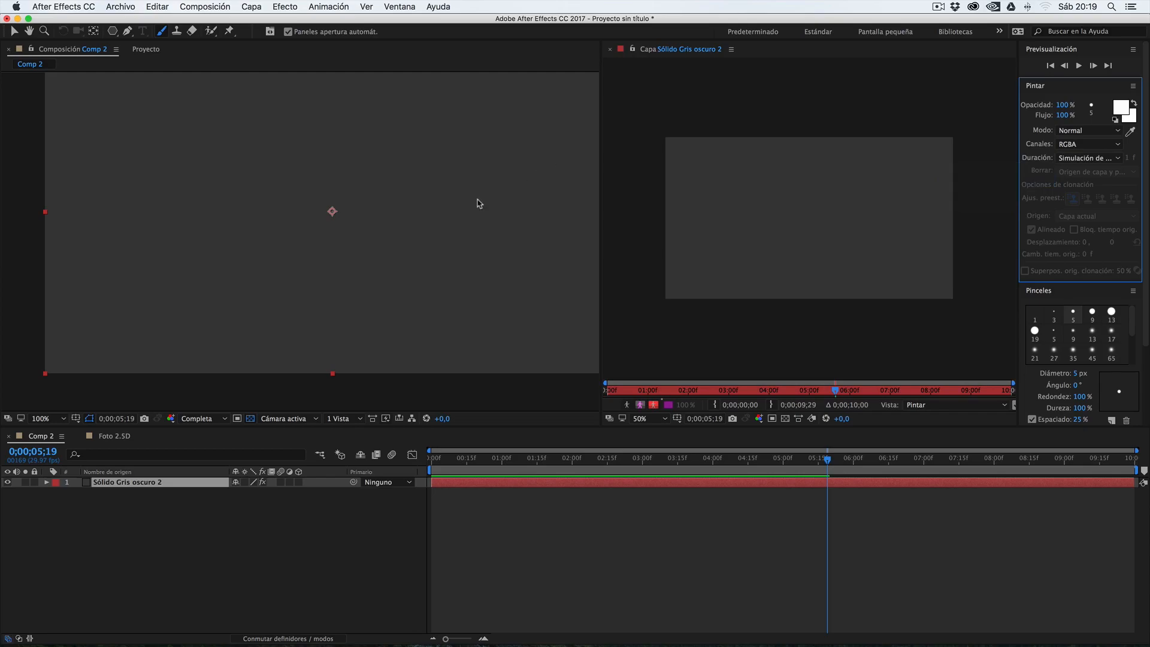
mouse_move(743, 156)
left_mouse_down()
mouse_move(724, 190)
mouse_move(867, 198)
left_mouse_up()
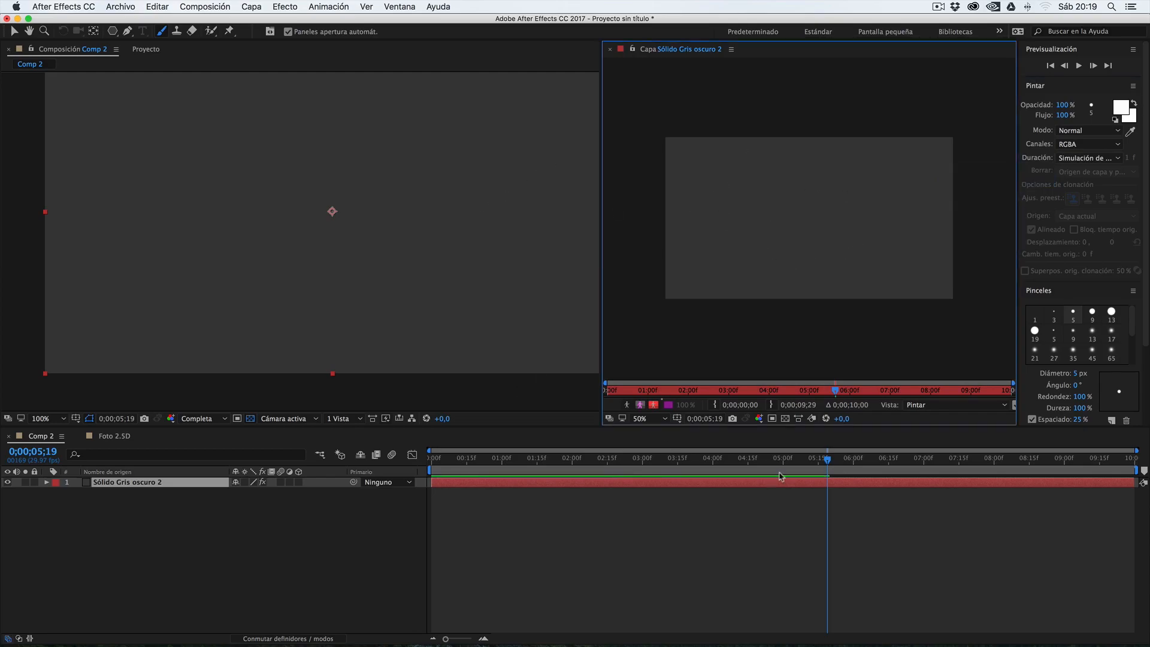
mouse_move(827, 460)
left_mouse_down()
mouse_move(778, 468)
mouse_move(902, 460)
mouse_move(856, 463)
mouse_move(874, 460)
left_mouse_up()
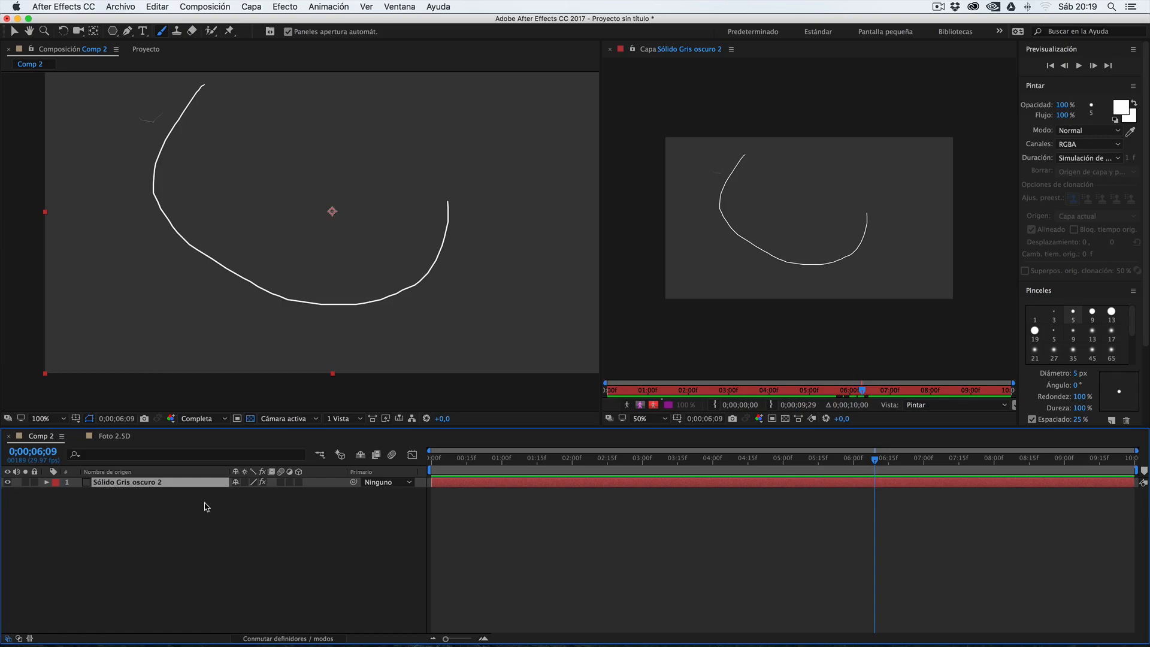
Reveal the solid's keyframed brush properties and delete the tiny stray stroke Pincelar 1.
left_click(107, 502)
left_click(111, 484)
key("u")
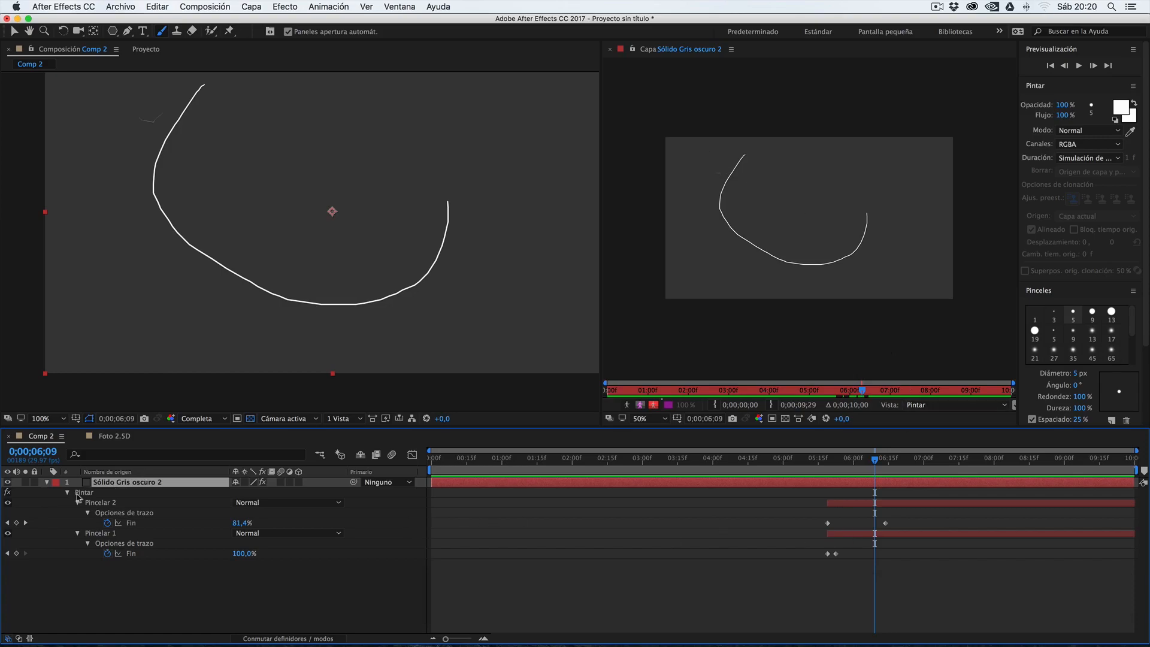
left_click(8, 533)
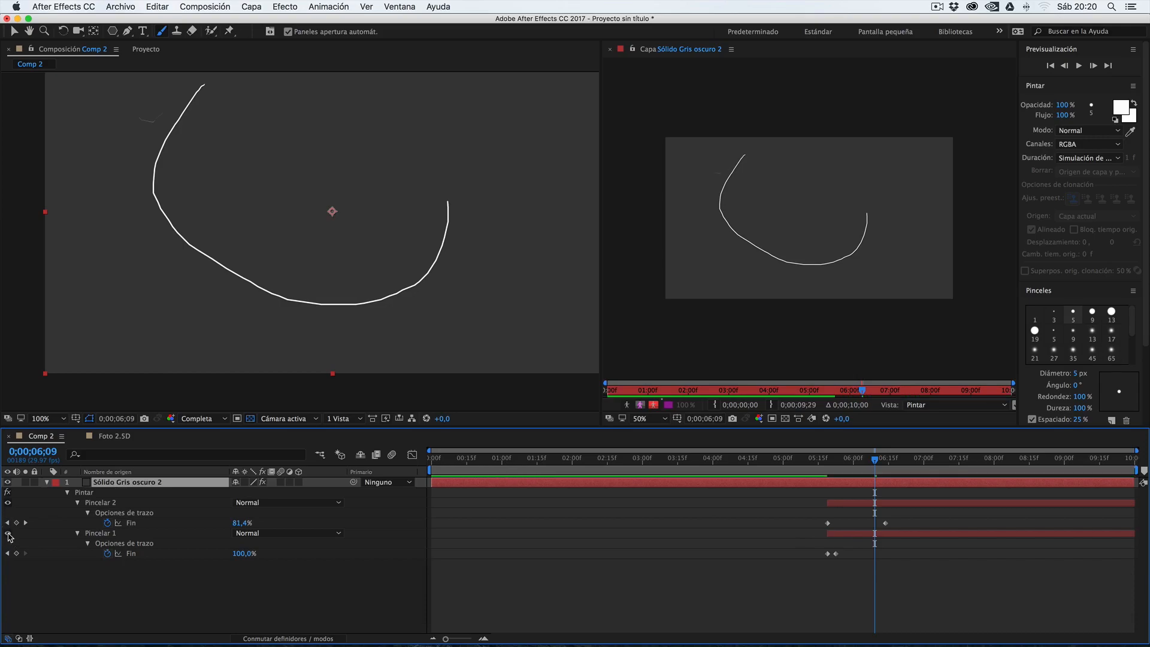
left_click(114, 534)
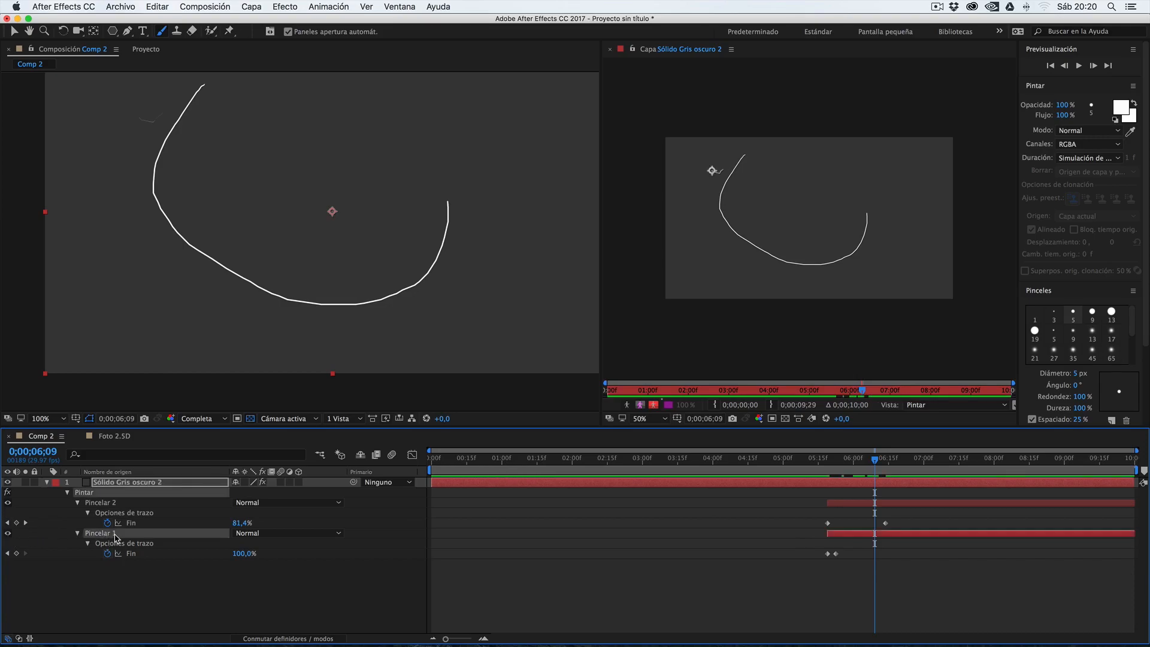
left_click(108, 504)
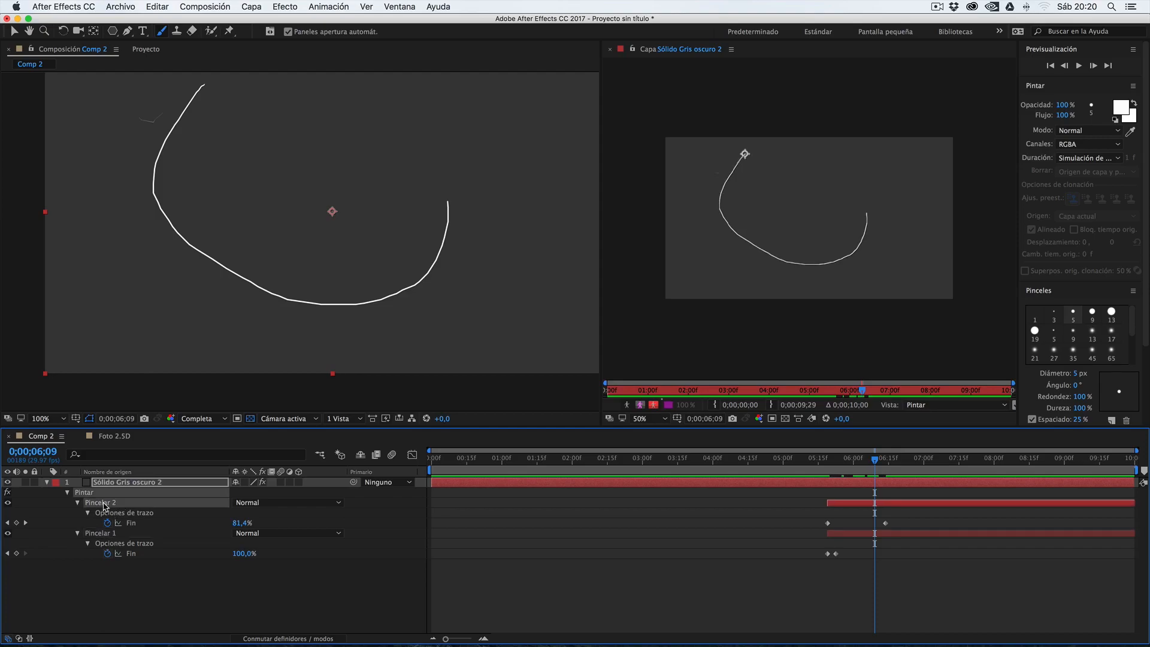
left_click(108, 485)
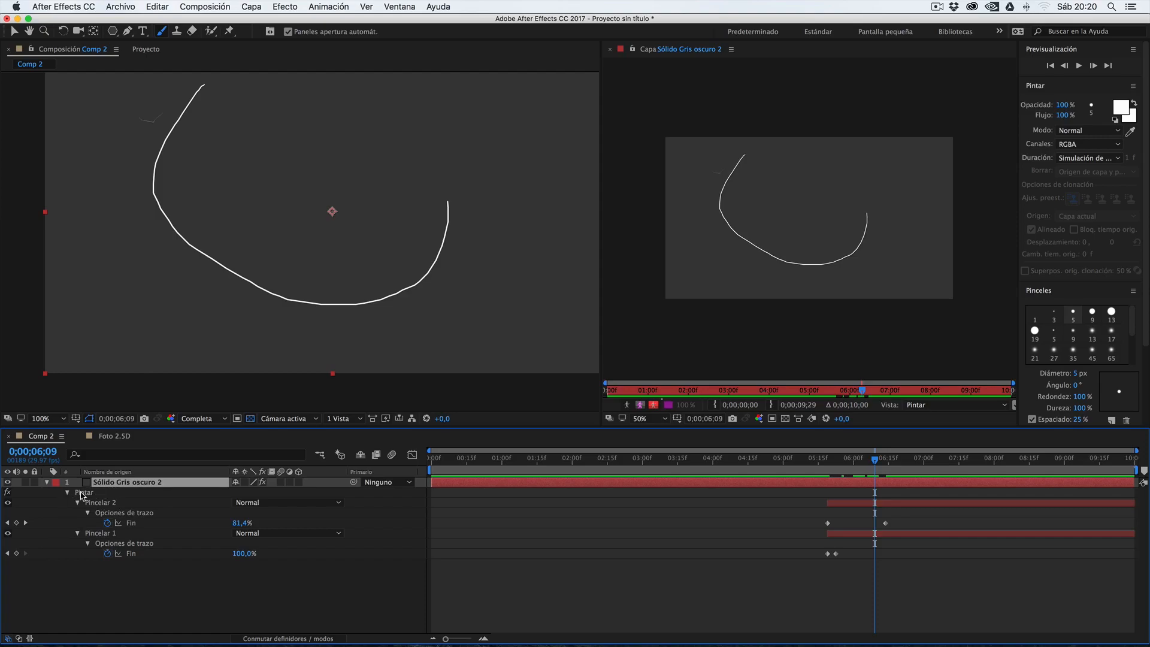
left_click(108, 538)
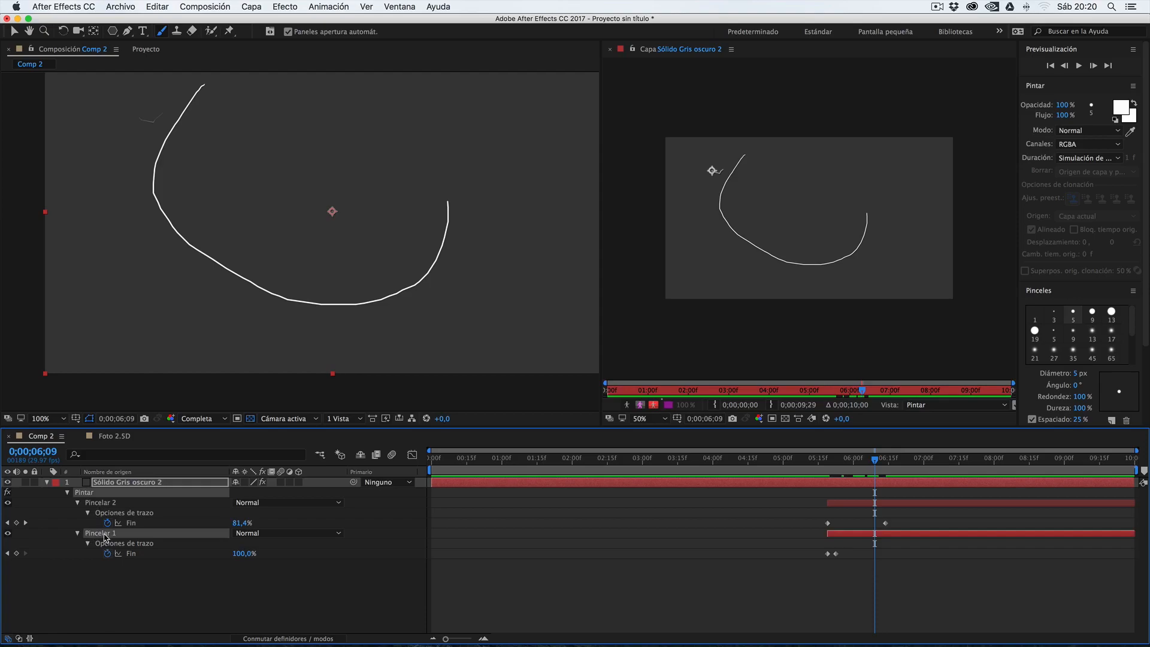
key("Delete")
Move the Pincelar 2 stroke to the start of the timeline and preview its write-on animation.
left_click(101, 505)
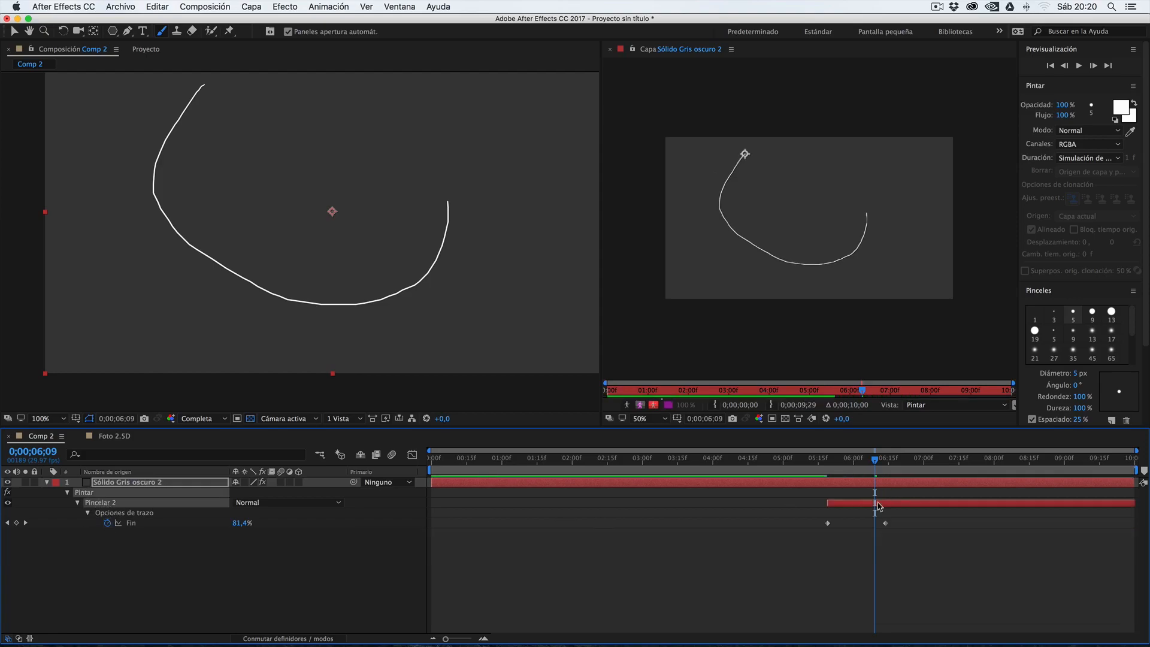
left_click_drag(873, 505, 483, 510)
left_click(436, 466)
key("space")
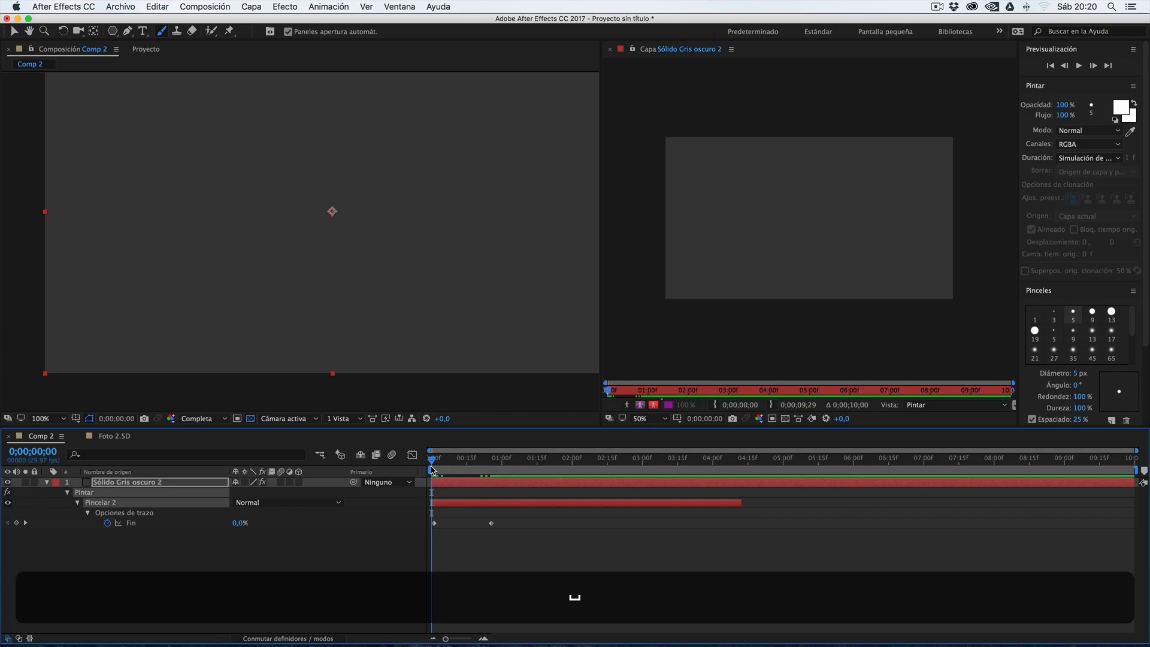
key("space")
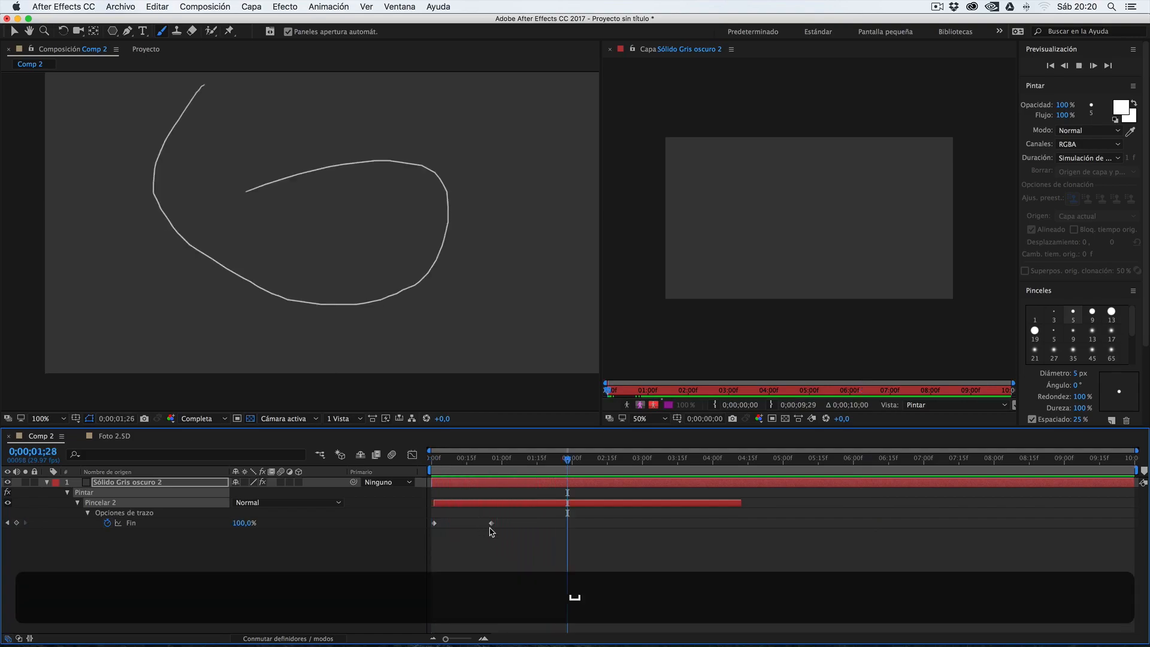
Slow the write-on by moving Pincelar 2's last Fin keyframe to about 4 seconds, and preview the result.
left_click_drag(489, 524, 671, 528)
left_click_drag(491, 523, 711, 523)
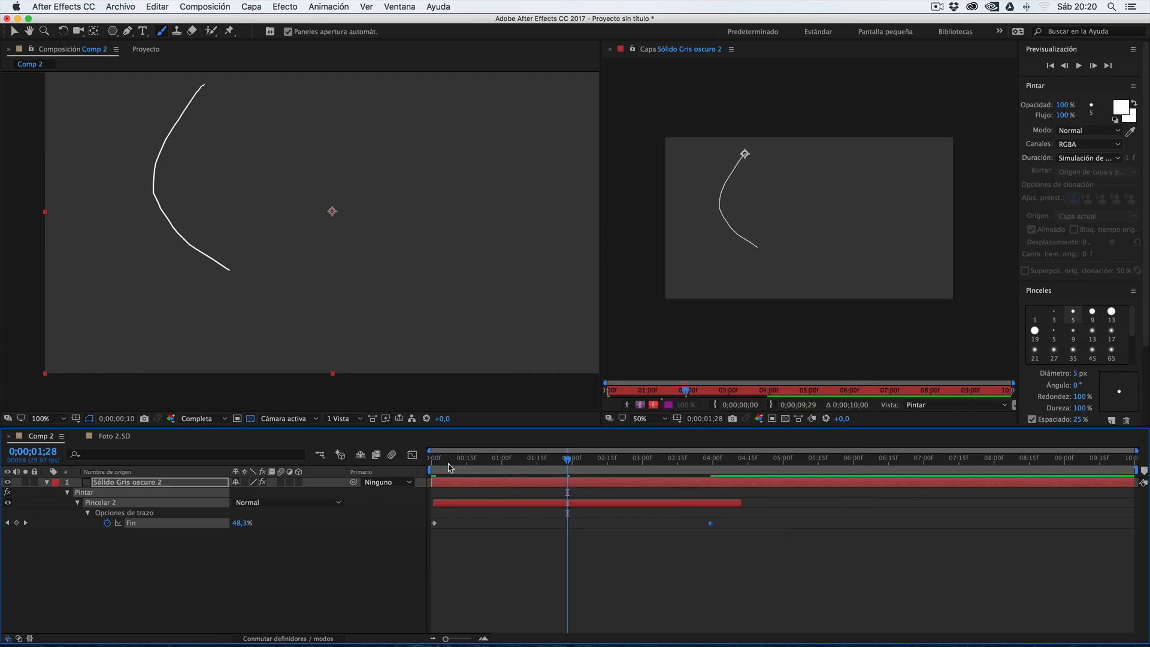
left_click(435, 466)
key("space")
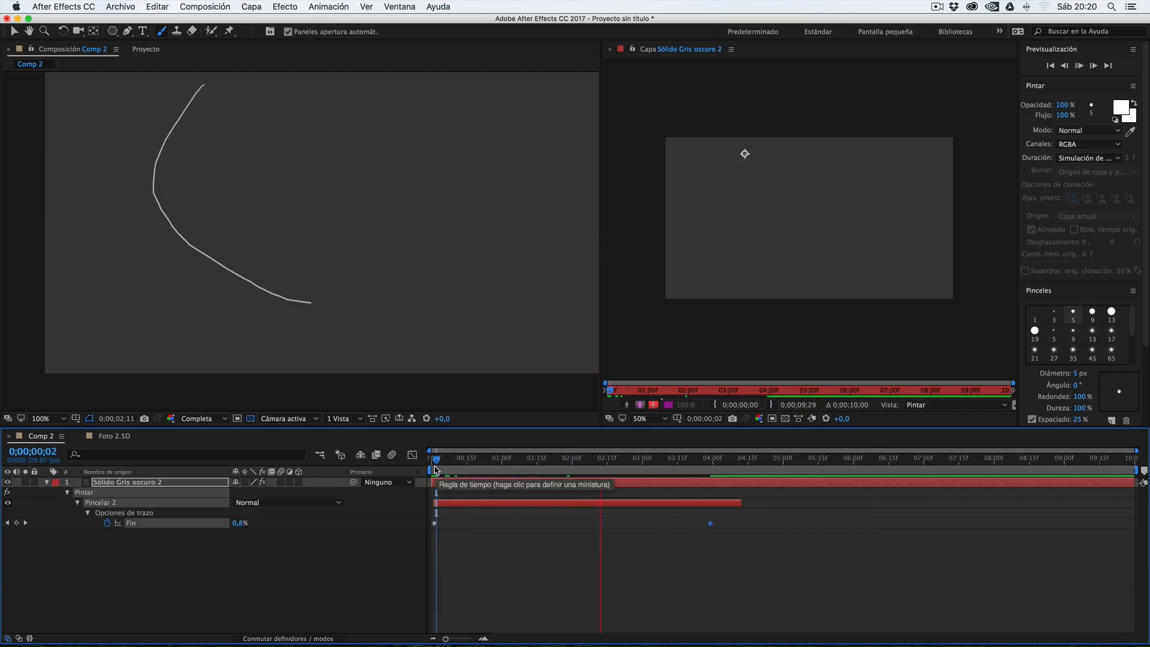
key("space")
key("space")
left_click_drag(444, 469, 461, 469)
key("space")
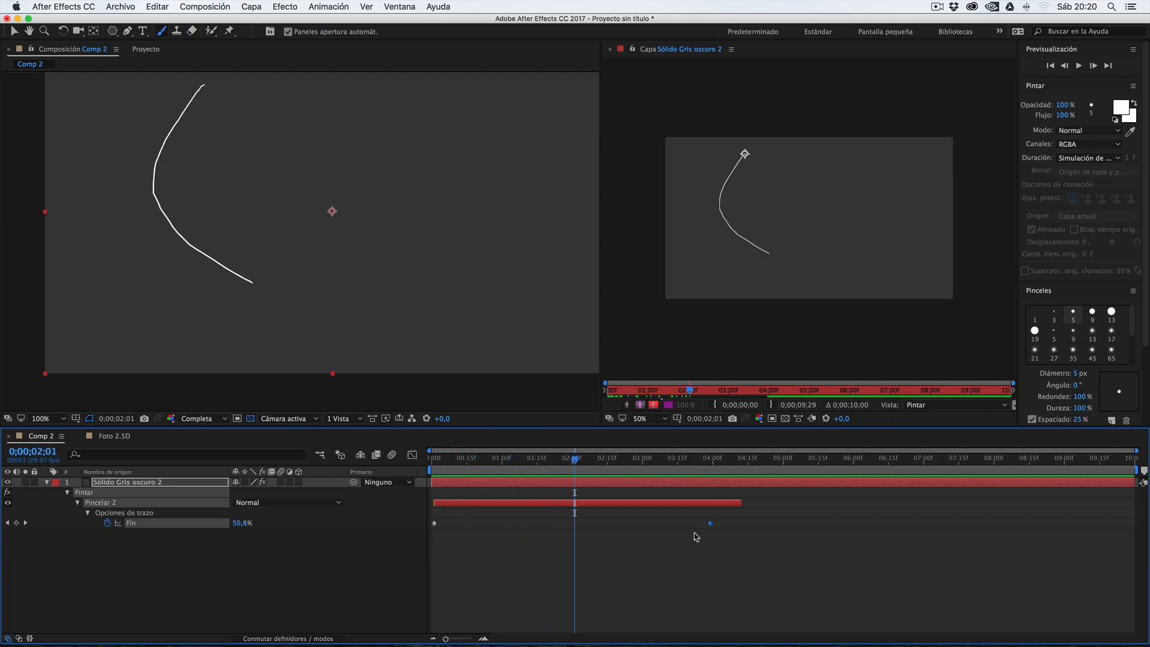
left_click_drag(579, 460, 698, 465)
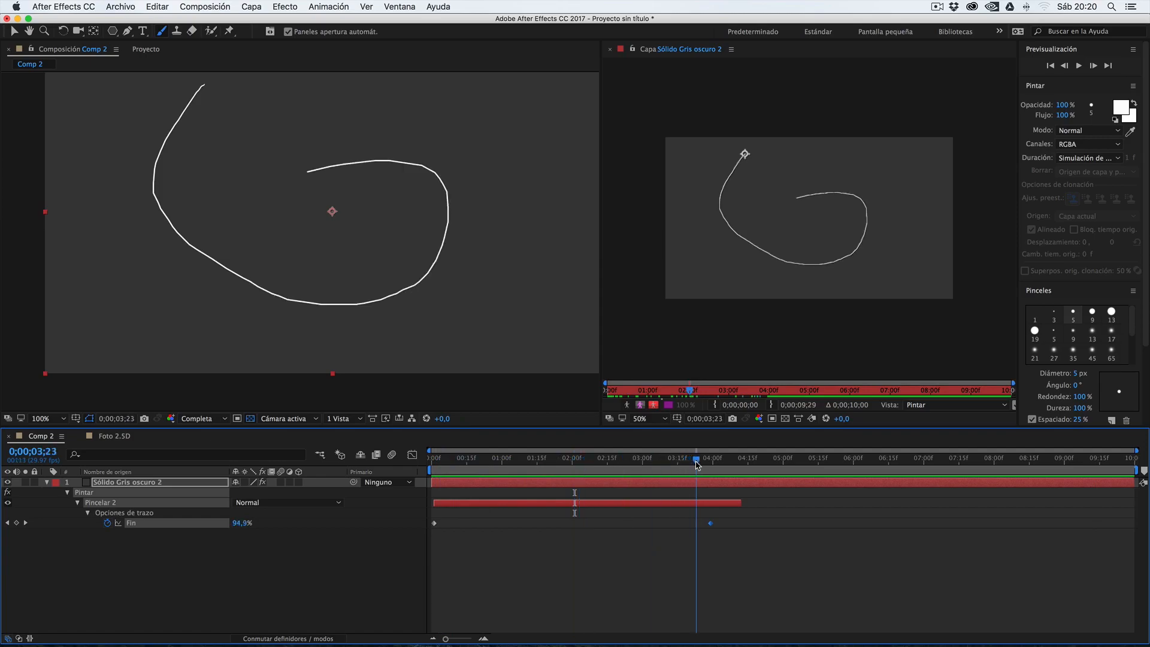
Delete the Pincelar 2 stroke from the solid's Pintar effect.
left_click(128, 575)
left_click(118, 510)
key("Delete")
Paint three separate freehand write-on strokes on the solid, starting at 0;00;00;01.
left_click_drag(451, 461, 435, 465)
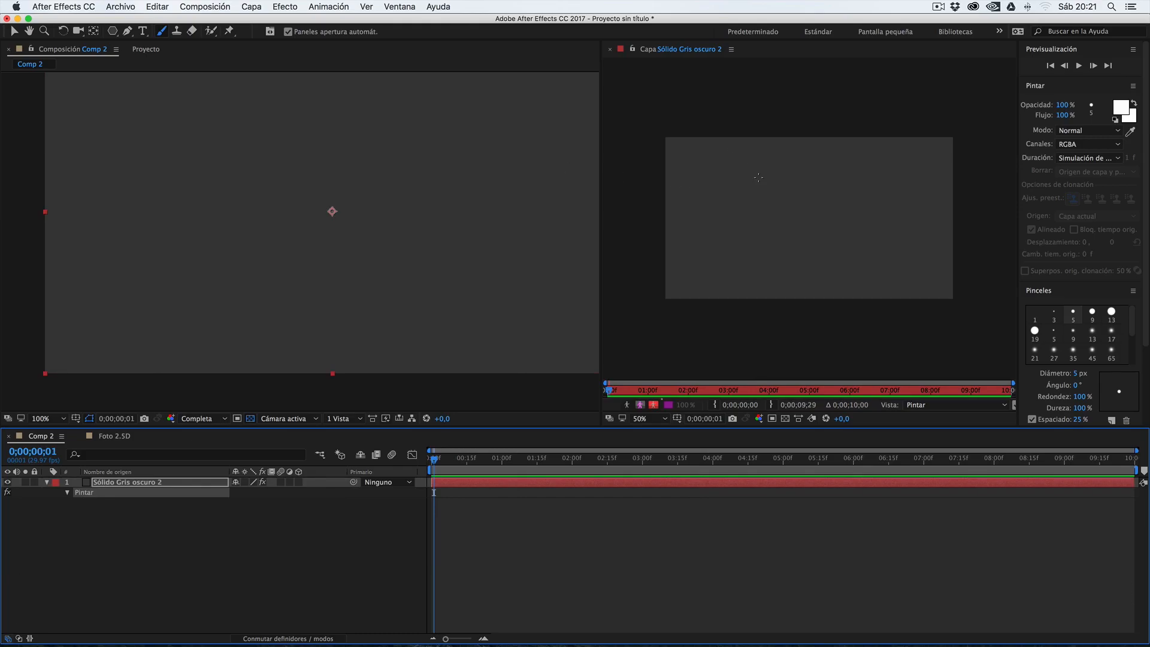
left_click_drag(774, 150, 726, 252)
left_click_drag(735, 146, 839, 269)
left_click_drag(791, 180, 896, 174)
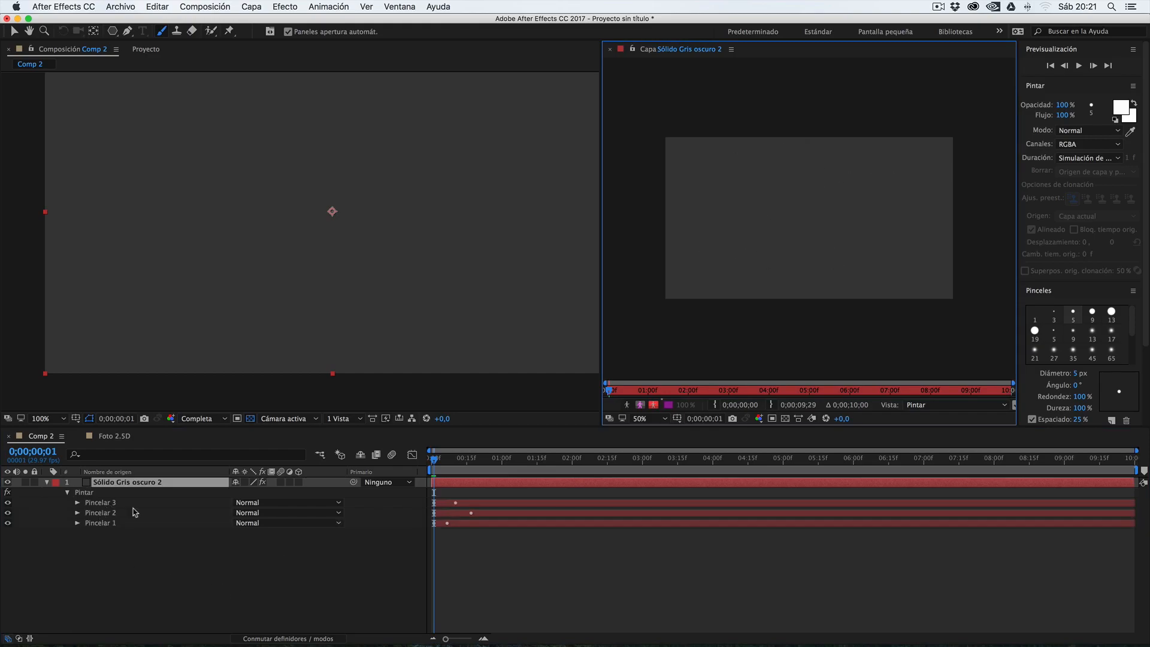
Stagger the strokes in time, starting Pincelar 2 at about 1 second and Pincelar 3 at about 2 seconds, and preview the animation.
left_click(497, 504)
left_click(491, 513)
left_click(491, 524)
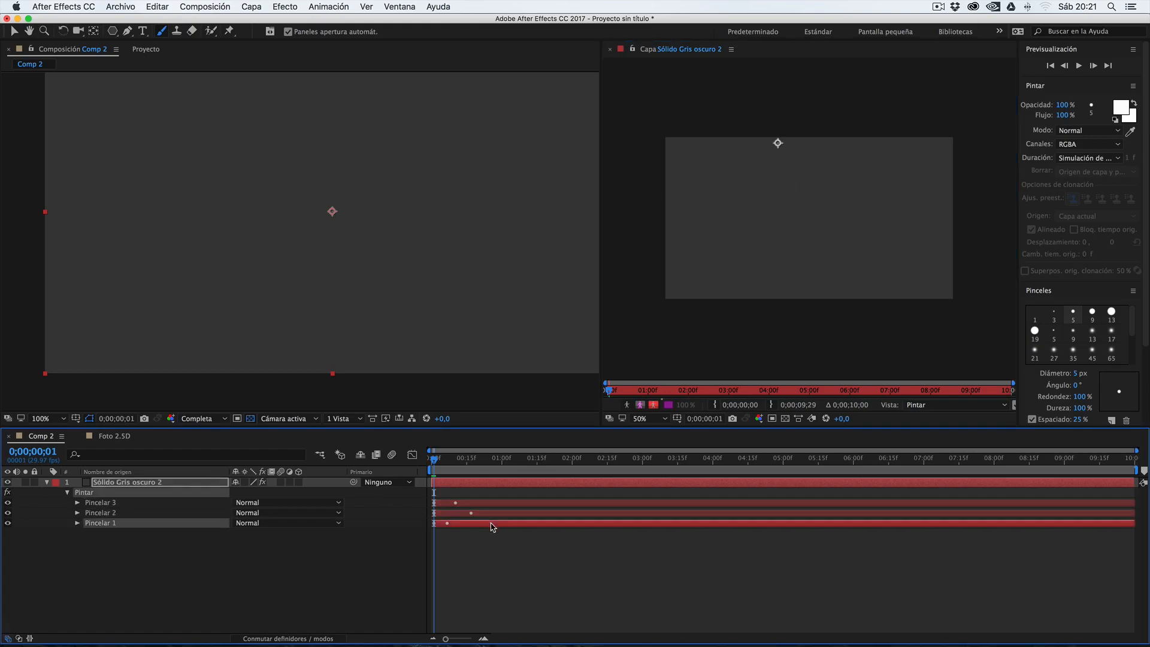
left_click(484, 503)
left_click(473, 525)
left_click_drag(483, 513, 538, 507)
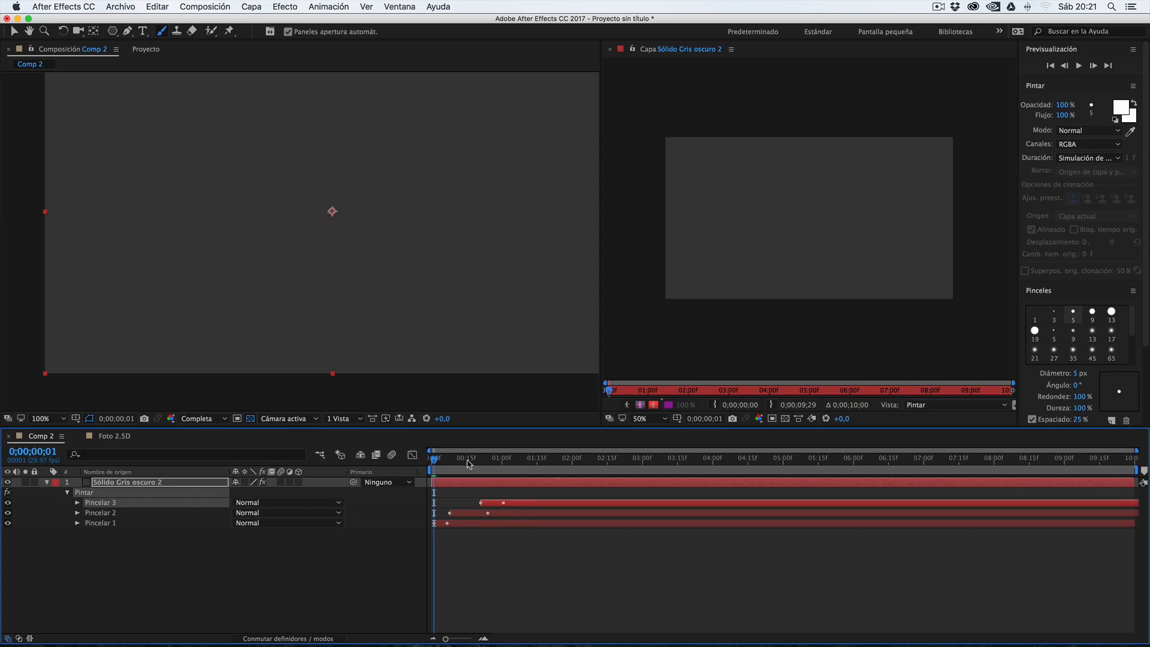
left_click(440, 460)
mouse_move(441, 460)
left_mouse_down()
mouse_move(509, 461)
mouse_move(440, 461)
left_mouse_up()
left_click_drag(491, 513, 642, 503)
key("space")
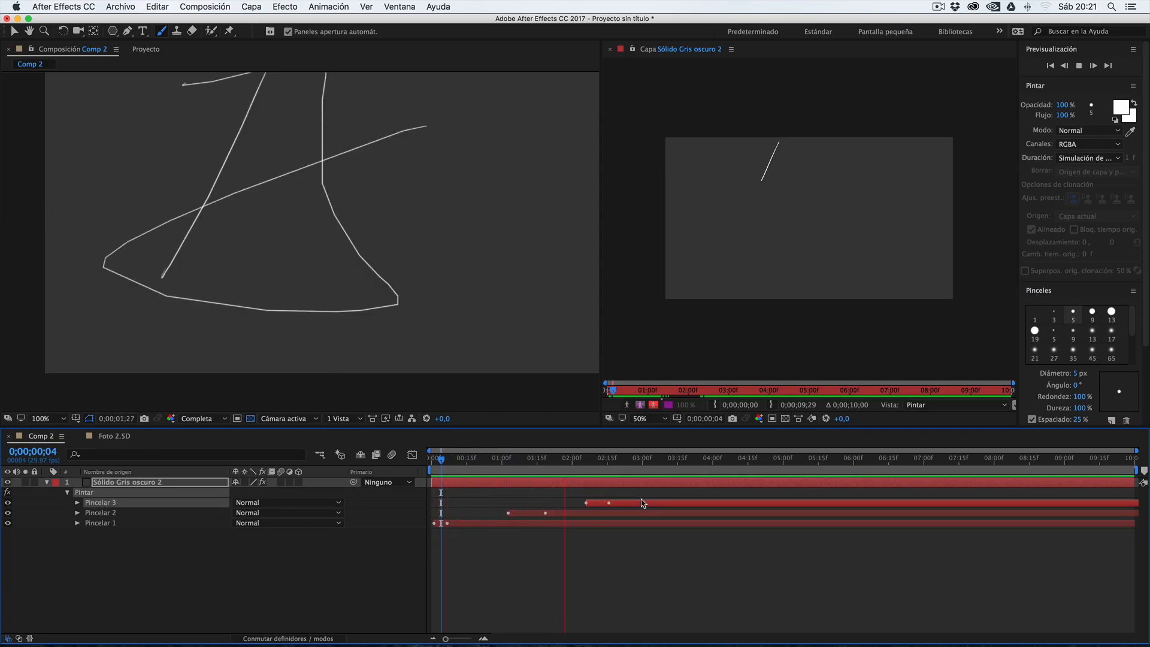
key("space")
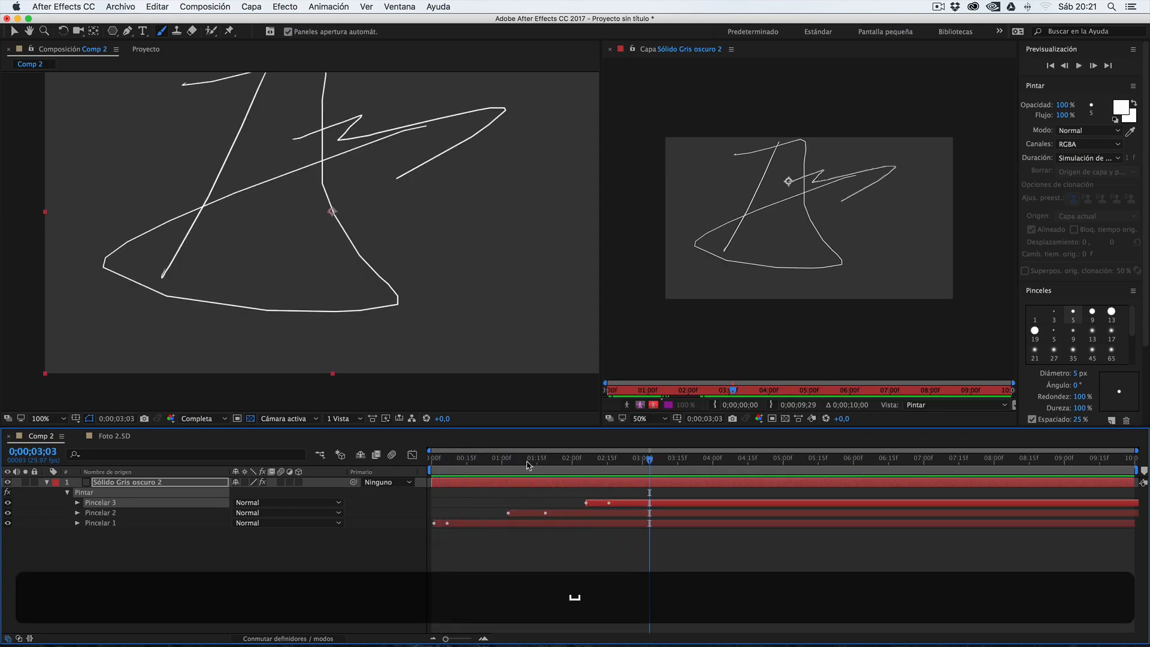
key("space")
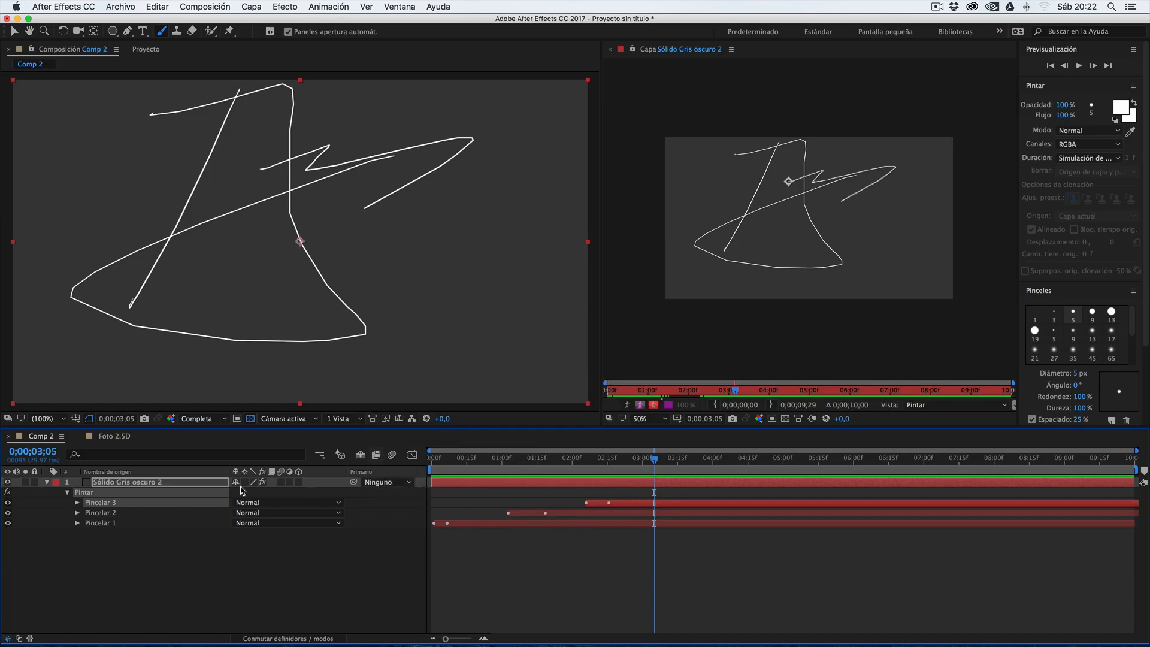
Close the Comp 2 timeline and toggle the visibility of the Yo layer in Foto 2.5D off and on.
left_click(8, 436)
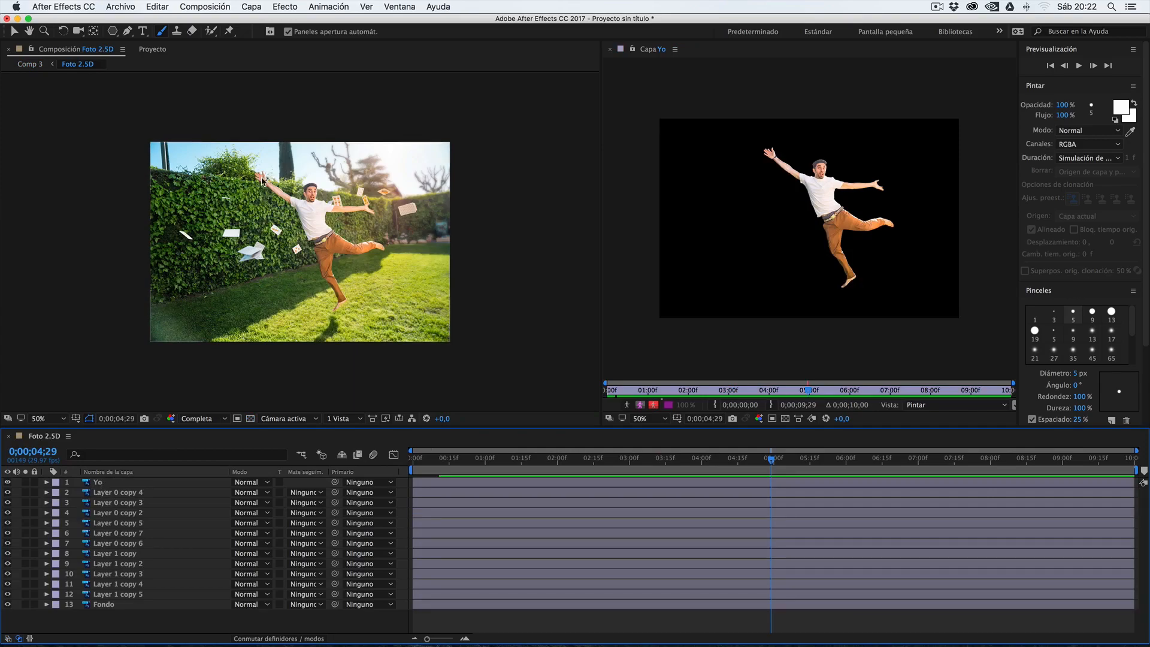
left_click(8, 482)
left_click(8, 482)
left_click(8, 482)
left_click(8, 482)
Duplicate the Yo layer in the Foto 2.5D composition.
left_click(100, 484)
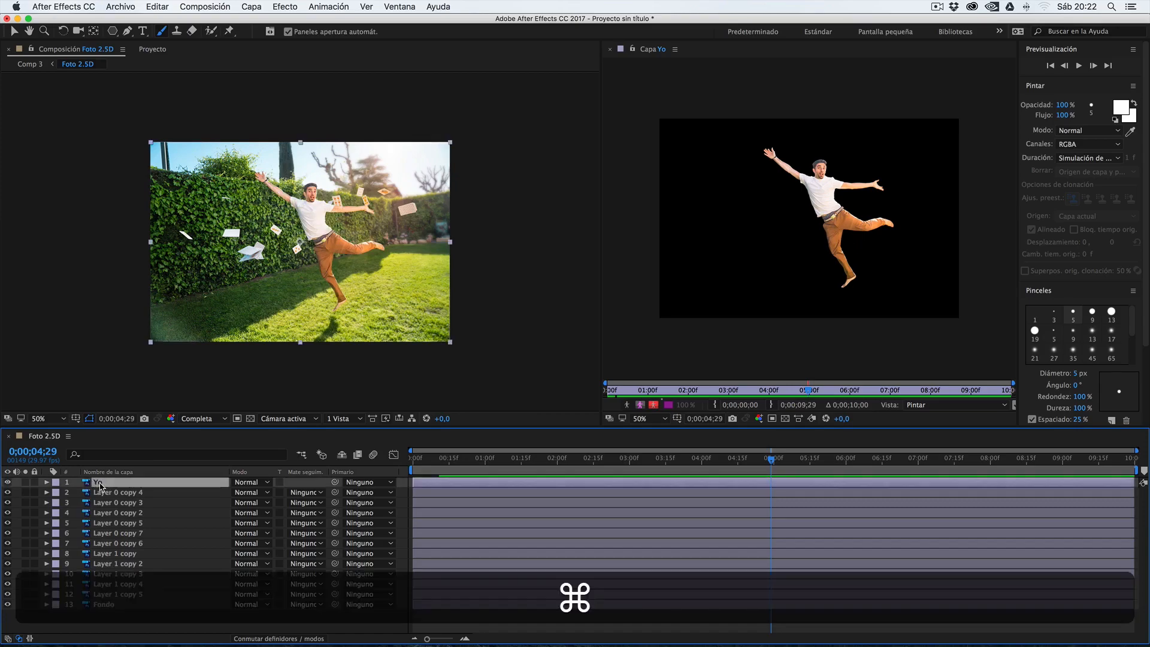
key("super+d")
left_click(309, 496)
left_click(317, 503)
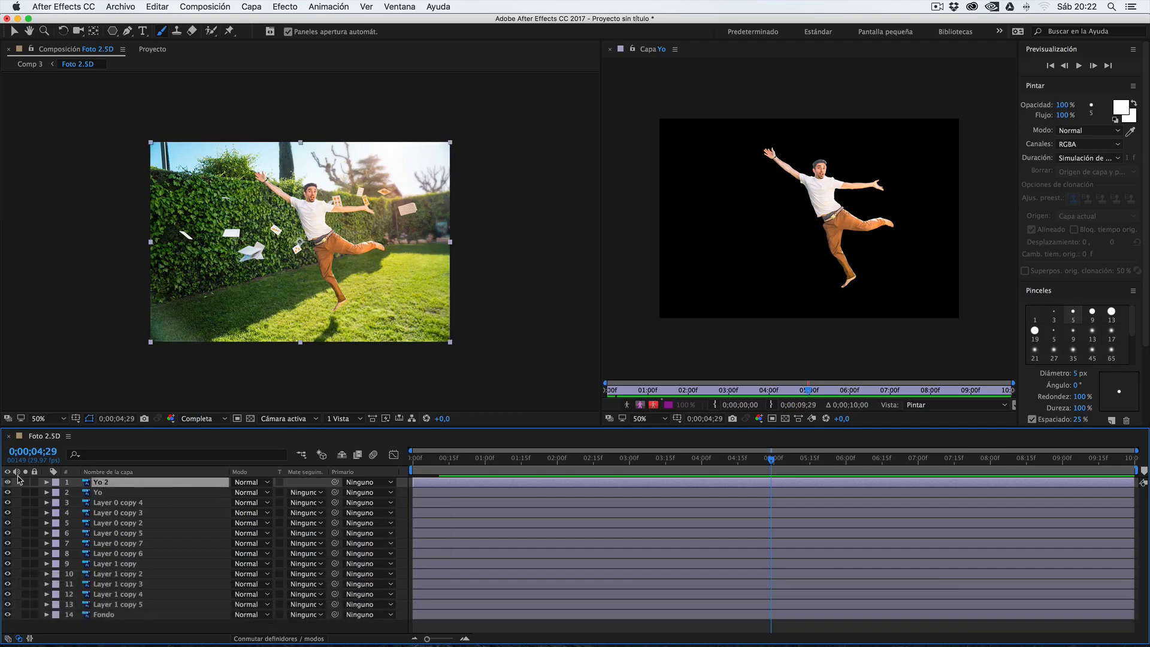
Open the Yo 2 layer for painting and set a soft round brush with a 104 px diameter and 100% roundness.
double_click(88, 486)
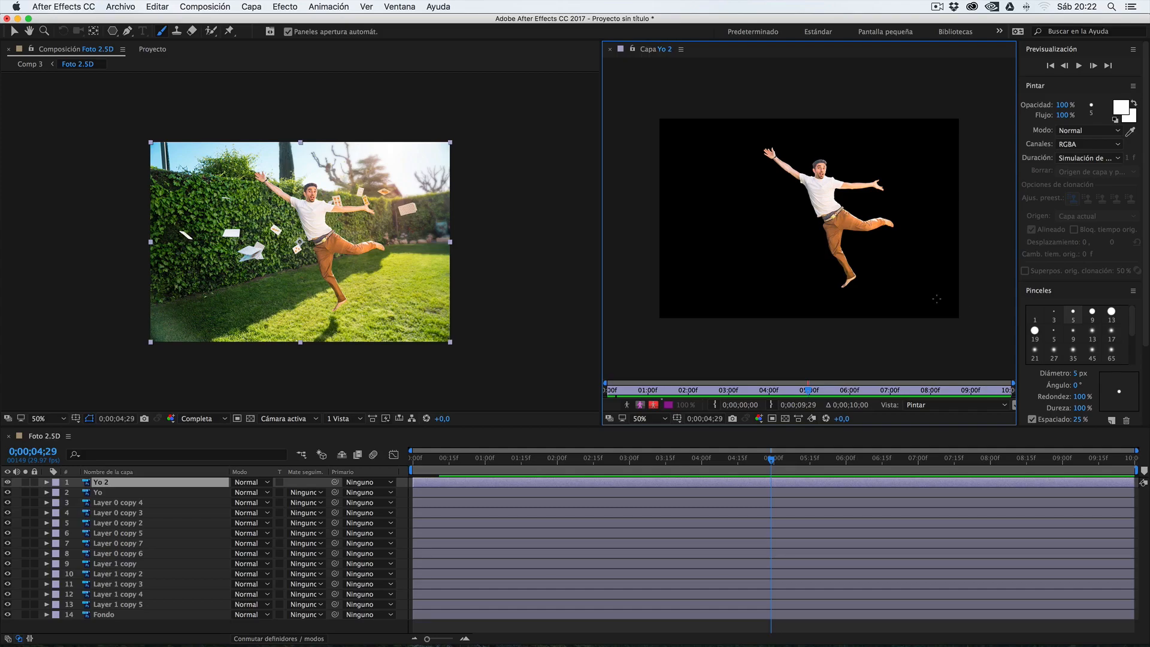
left_click(1053, 352)
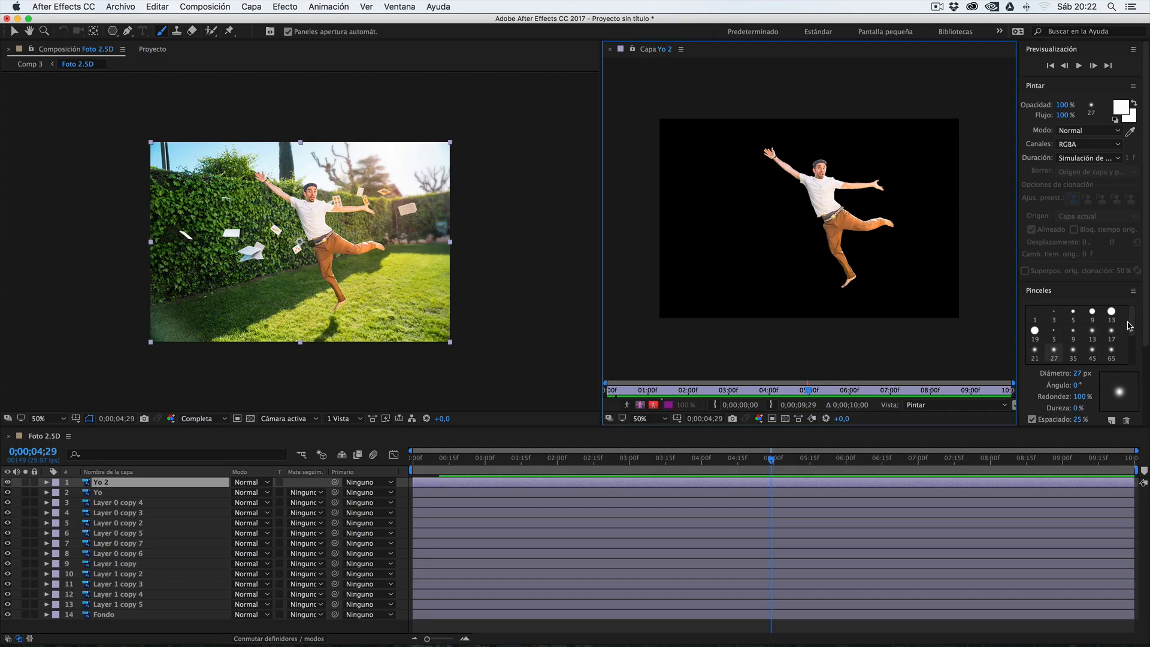
left_click_drag(1078, 373, 1127, 372)
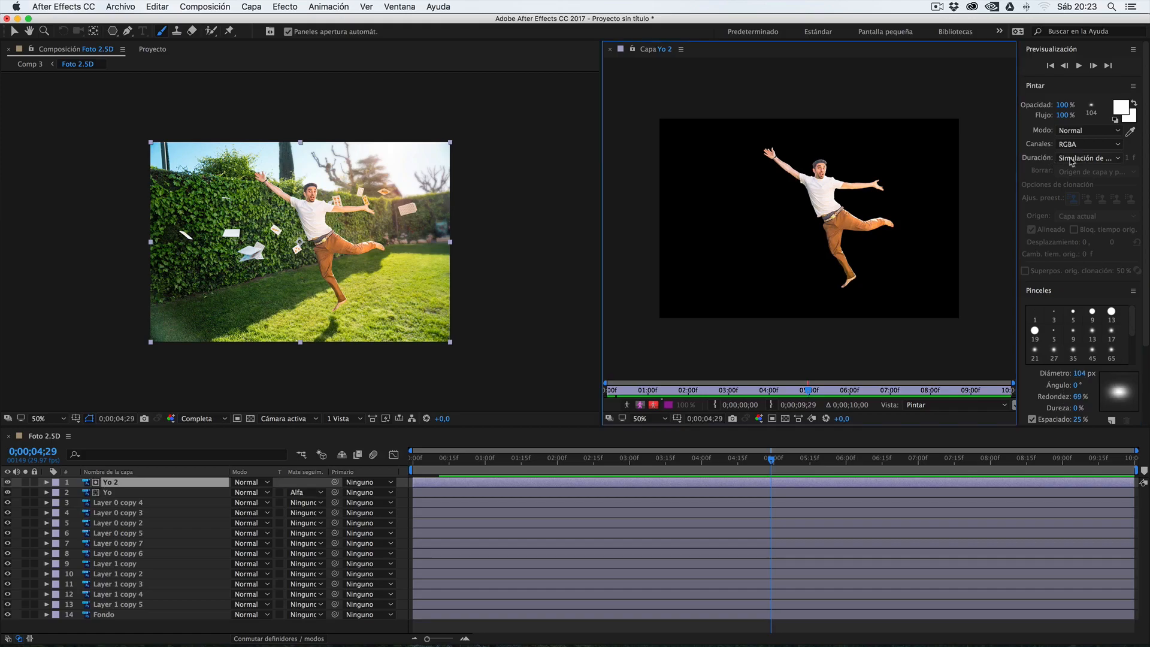
left_click(1112, 159)
left_click(1111, 161)
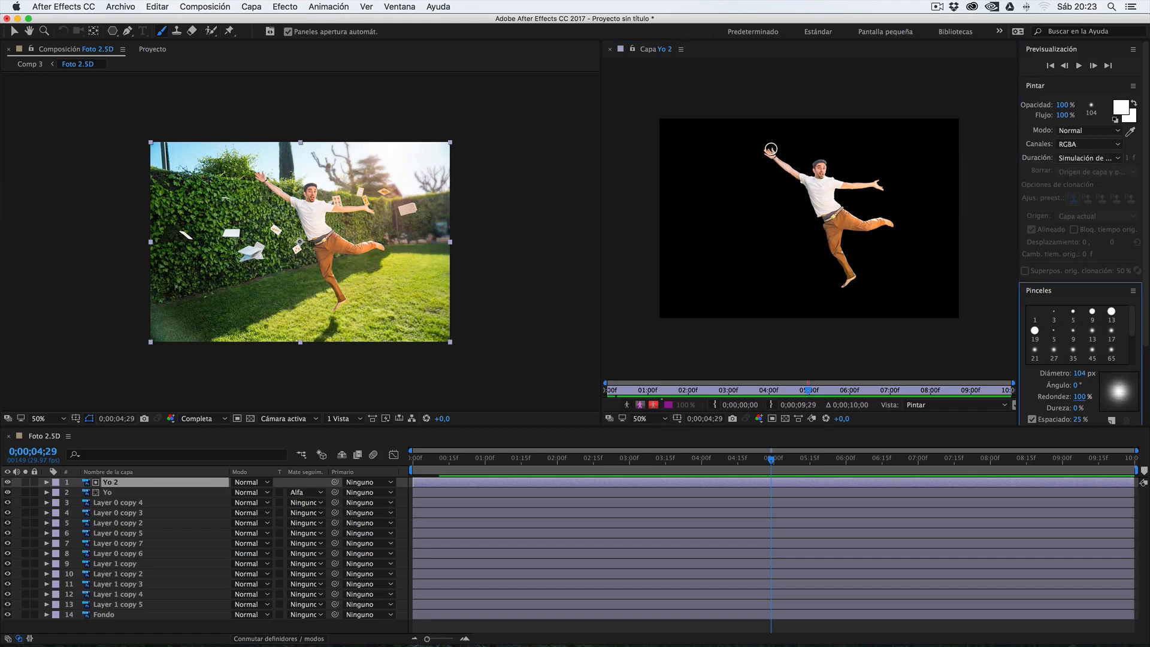
Paint a continuous zigzag write-on stroke over the man on Yo 2 and review its progress up to 0;00;04;26.
mouse_move(772, 145)
left_mouse_down()
mouse_move(802, 189)
mouse_move(831, 172)
mouse_move(817, 212)
mouse_move(858, 192)
mouse_move(855, 219)
mouse_move(813, 264)
mouse_move(853, 241)
mouse_move(832, 296)
mouse_move(871, 239)
mouse_move(868, 180)
mouse_move(823, 213)
mouse_move(831, 170)
mouse_move(796, 181)
left_mouse_up()
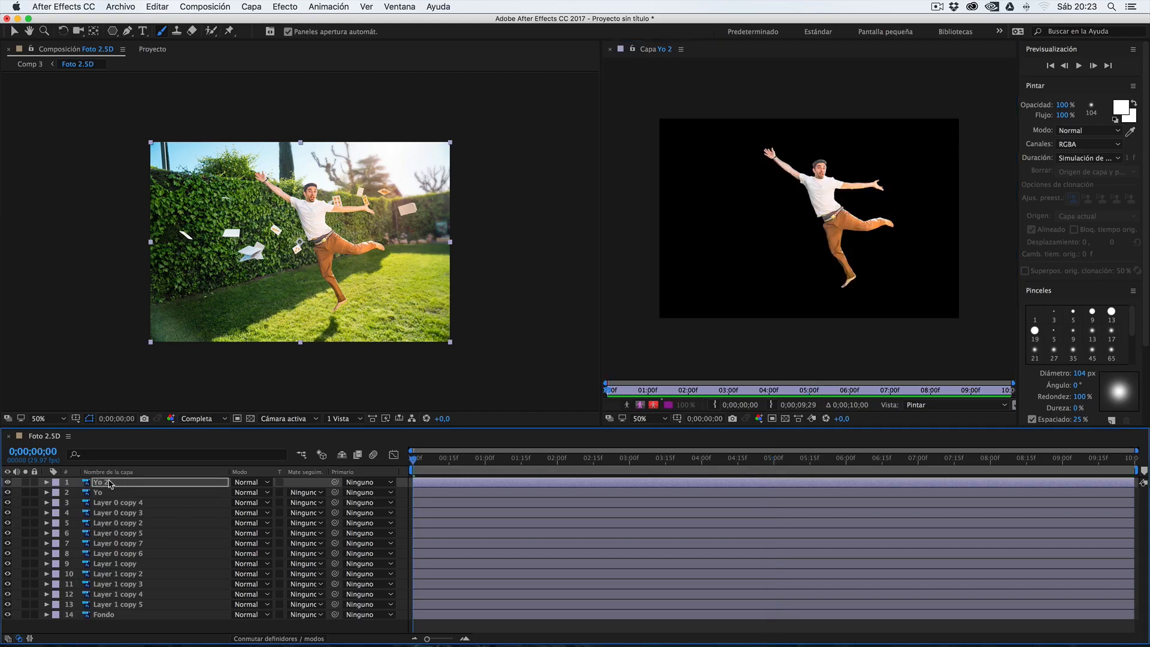
left_click(108, 484)
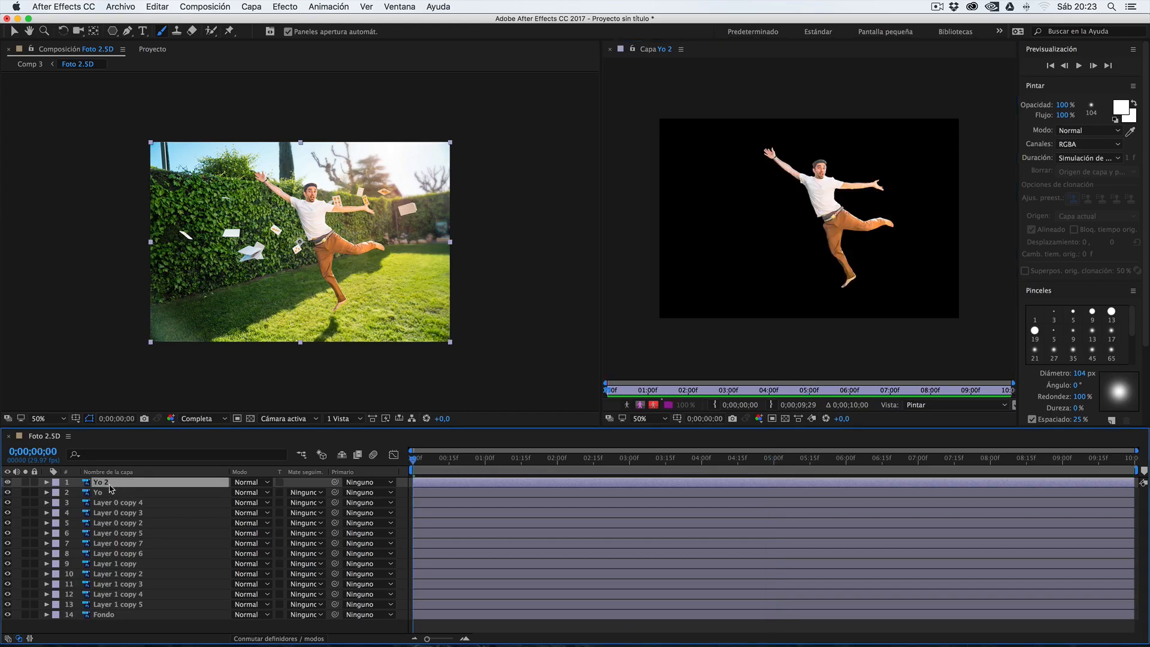
left_click(47, 483)
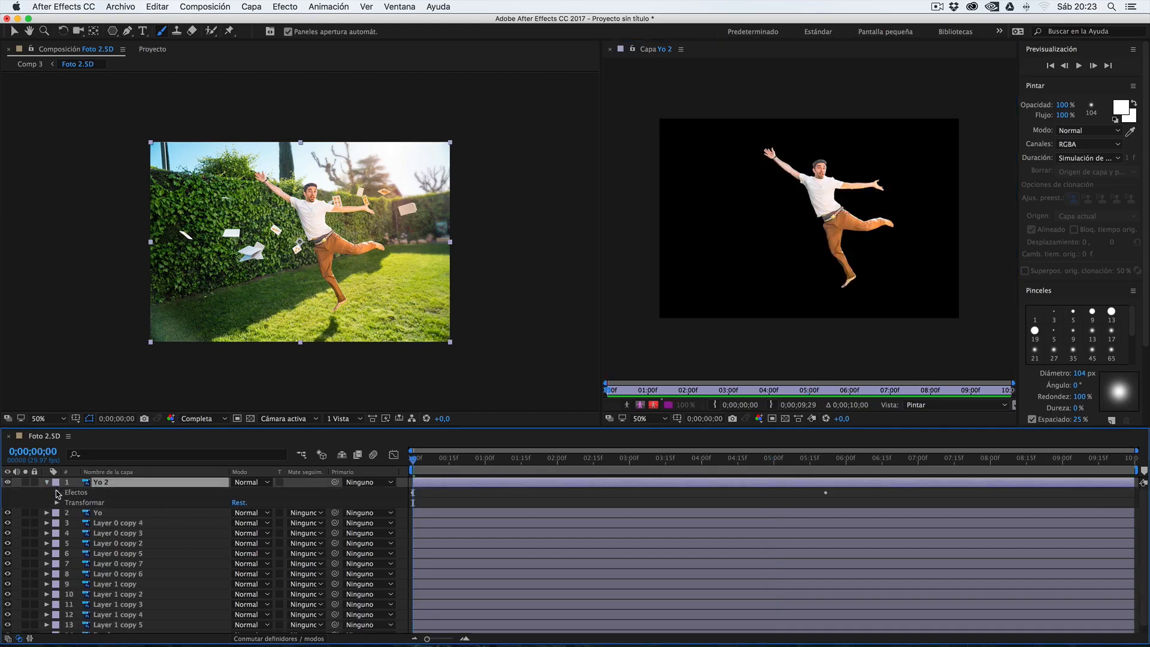
left_click(58, 493)
left_click(100, 523)
left_click_drag(418, 463, 765, 488)
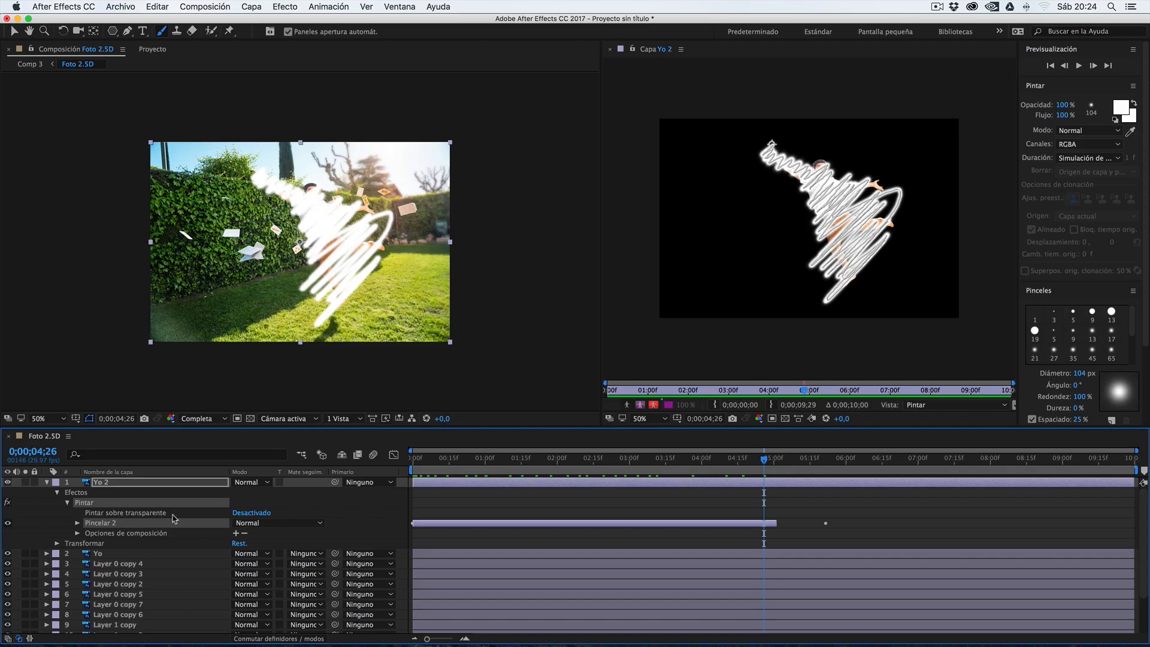
Enable Pintar sobre transparente in the Yo 2 layer's Pintar effect and hide the layer.
left_click(243, 513)
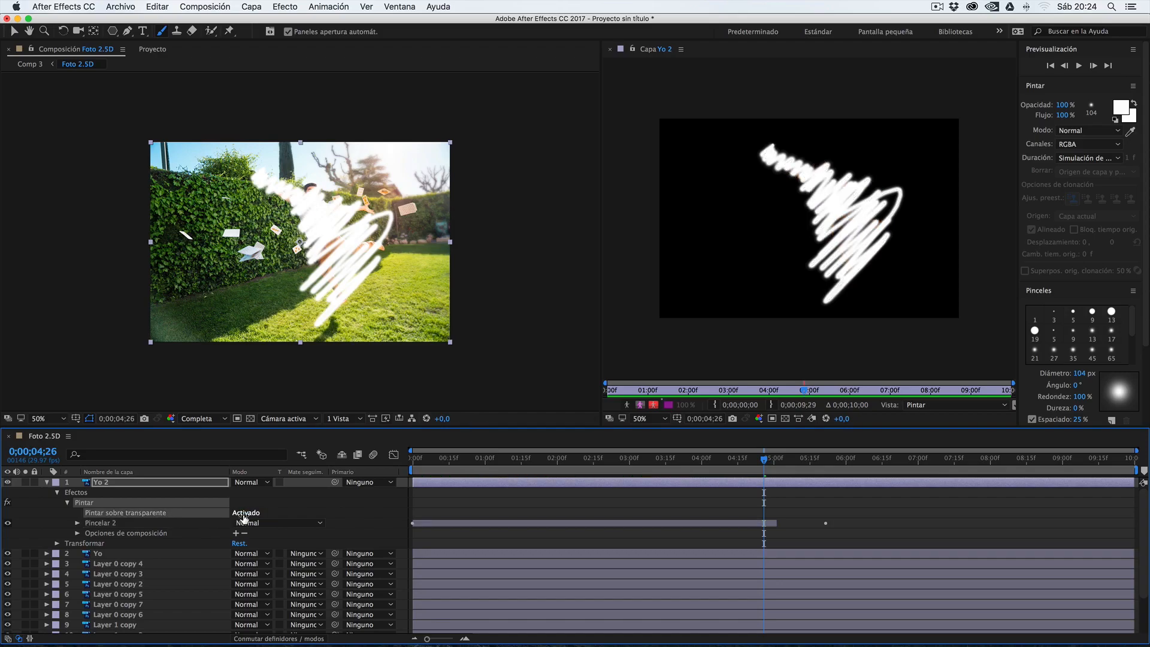
left_click(7, 483)
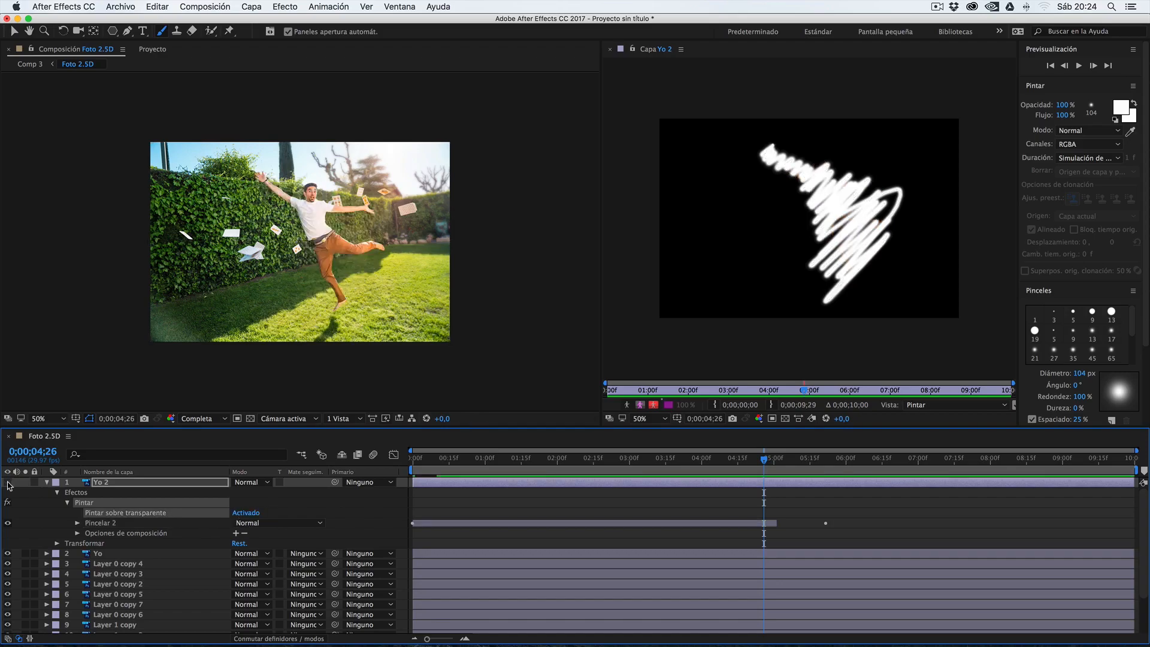
left_click(48, 483)
Set the Yo layer's track matte to Mate alfa "Yo 2".
left_click(95, 494)
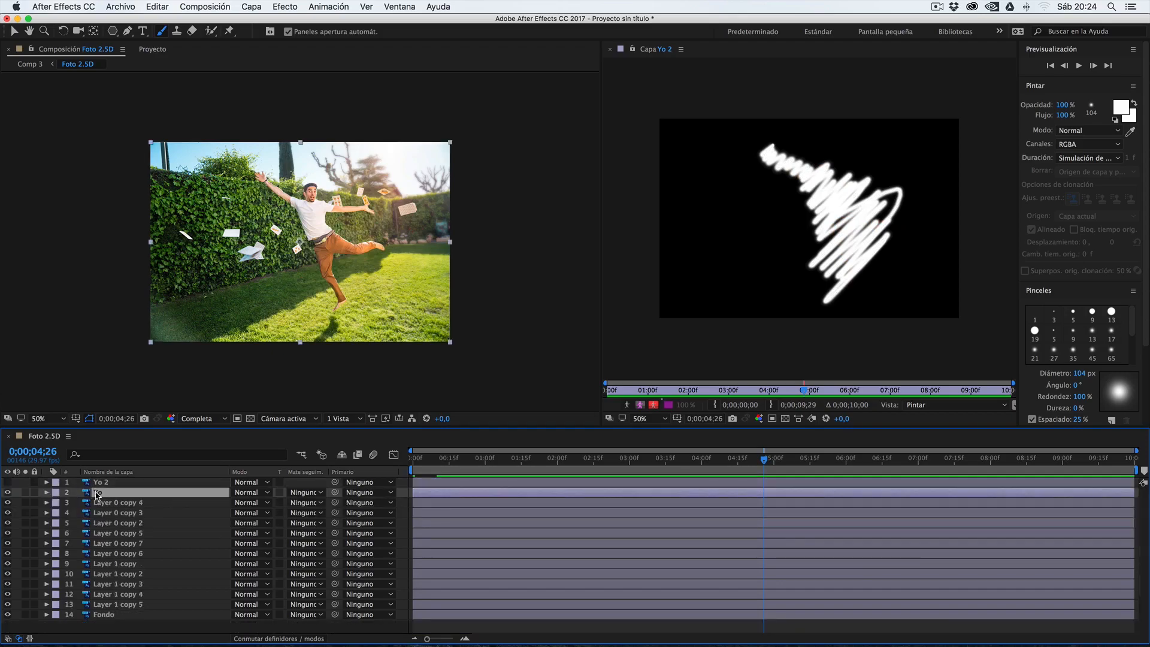
left_click(307, 493)
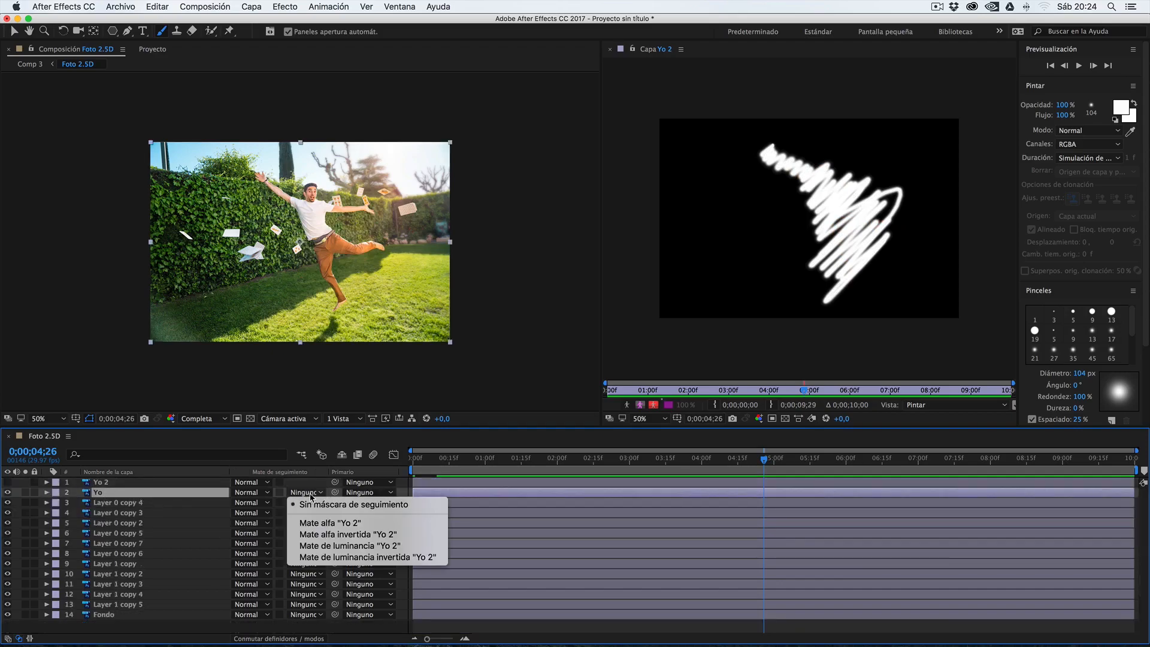
left_click(321, 523)
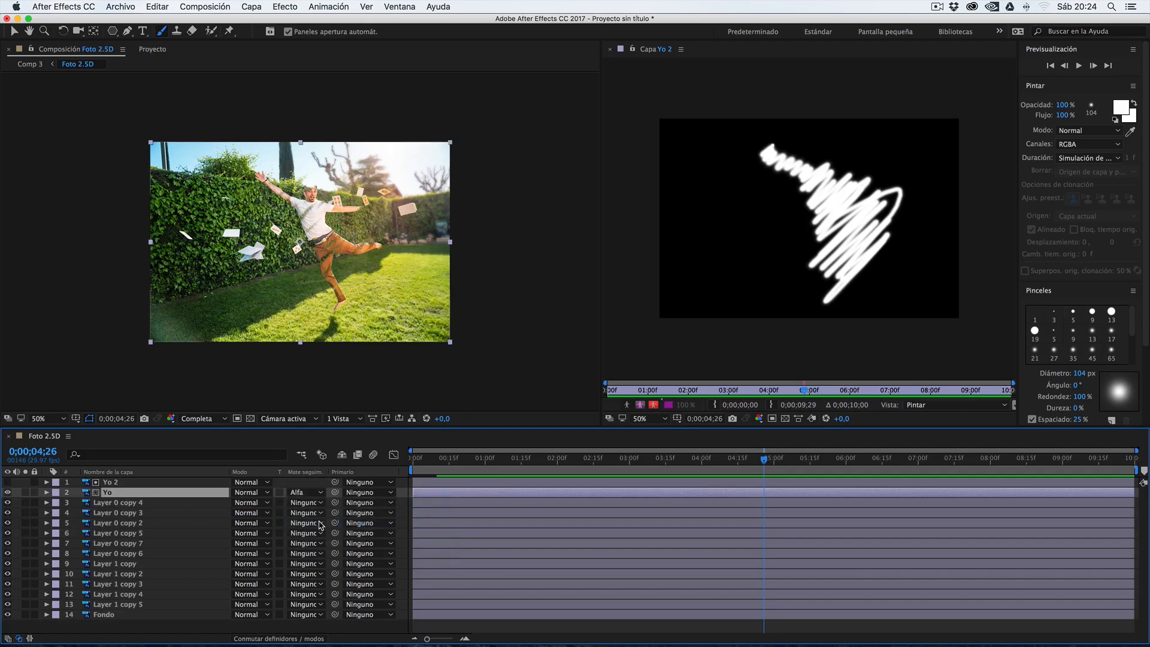
Scrub from the start of Foto 2.5D to review how the painted stroke on Yo 2 reveals the Yo layer.
mouse_move(415, 463)
left_mouse_down()
mouse_move(441, 465)
mouse_move(416, 475)
left_mouse_up()
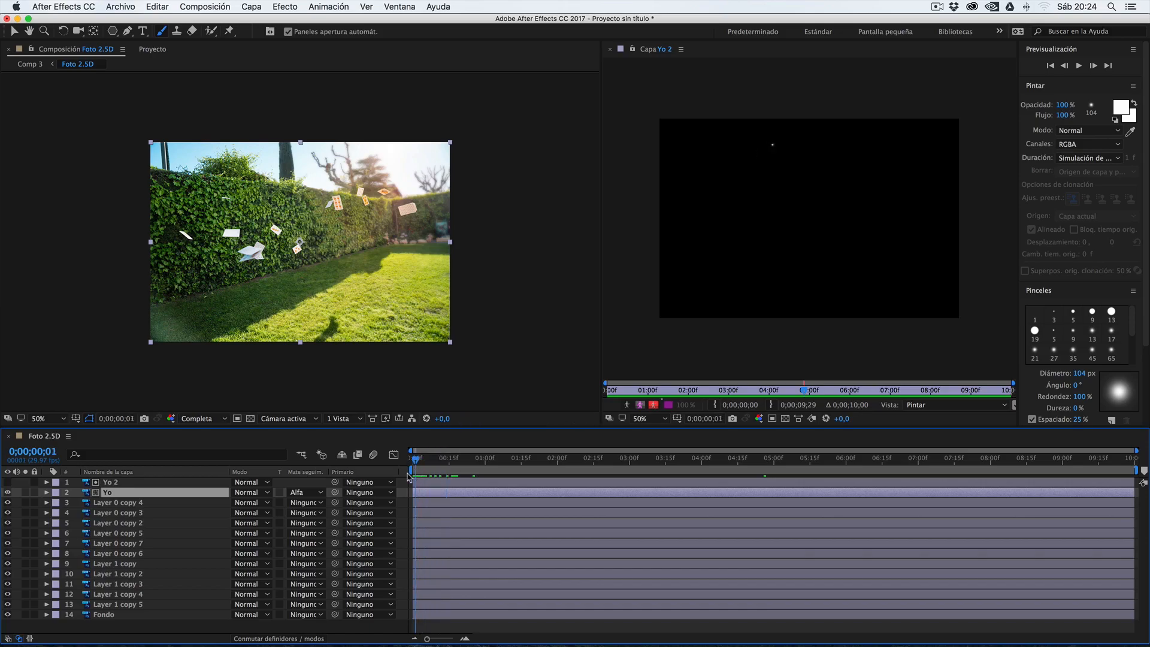
left_click(324, 493)
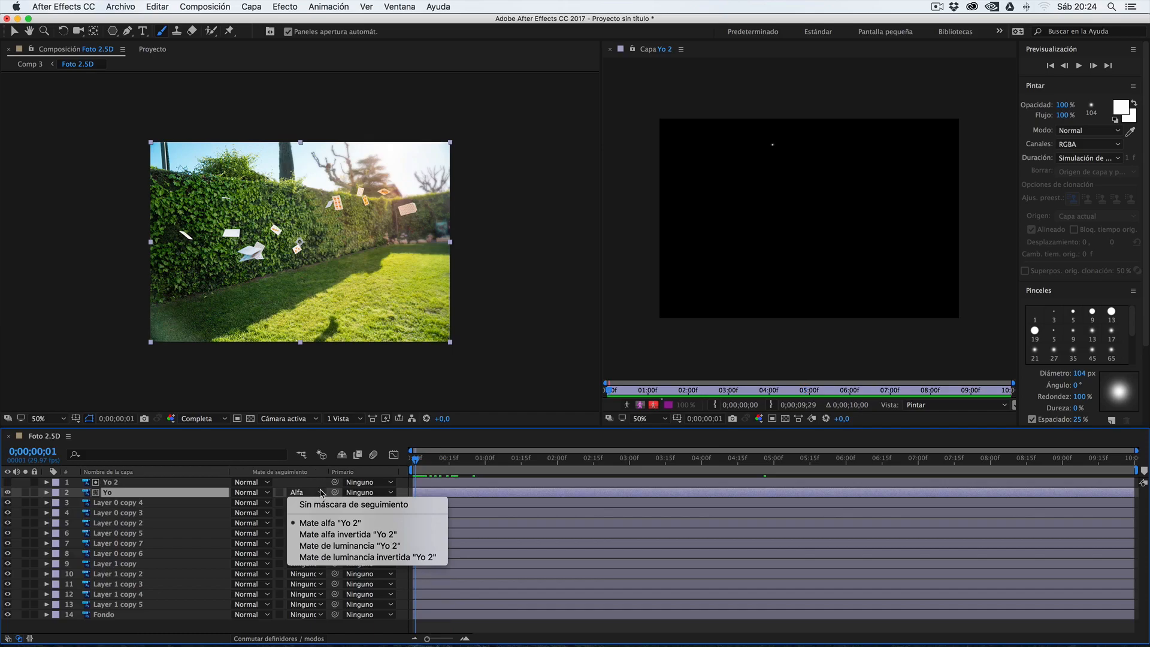
left_click(324, 494)
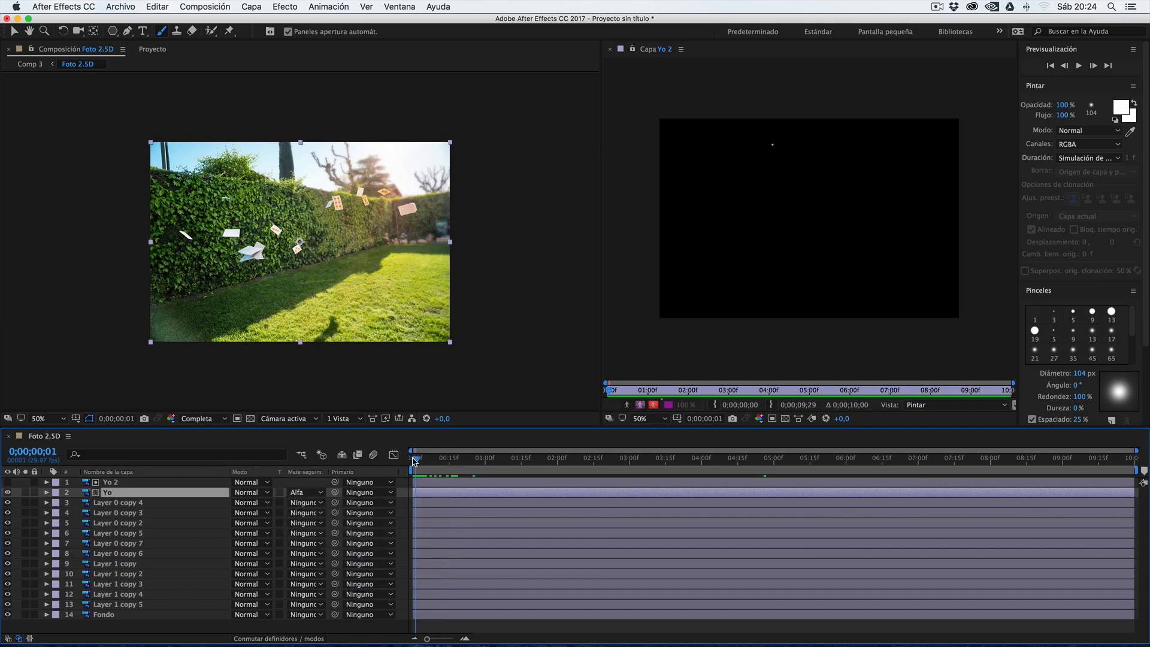
left_click_drag(414, 460, 444, 460)
left_click(138, 483)
left_click_drag(414, 460, 448, 462)
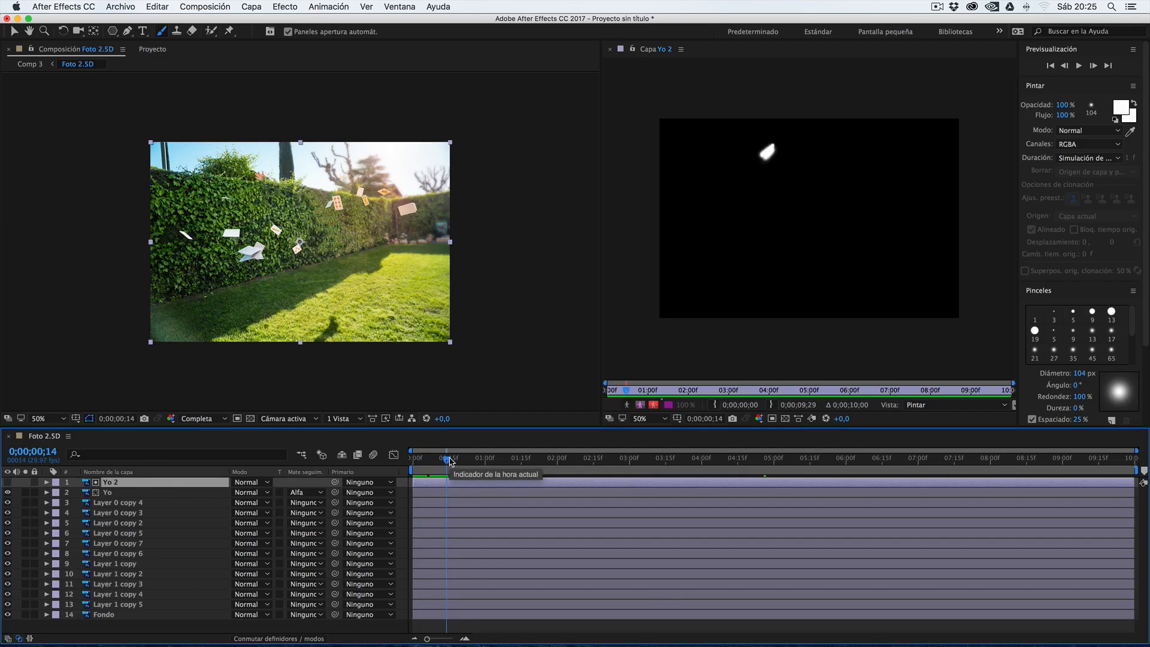
left_click(111, 492)
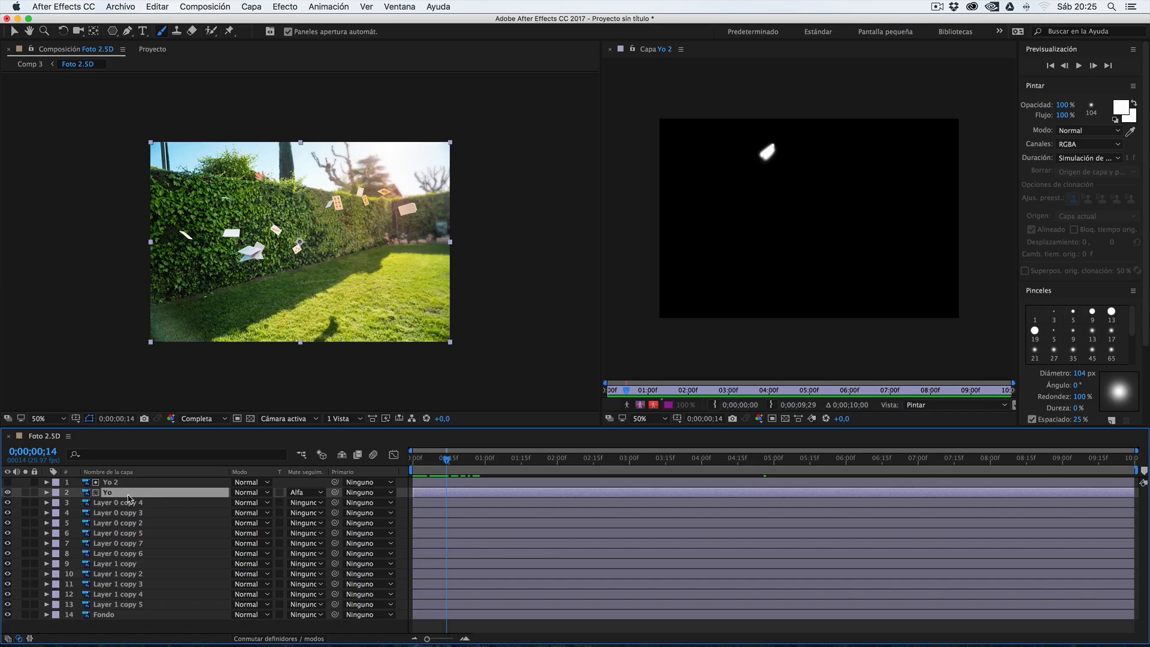
left_click_drag(429, 465, 755, 496)
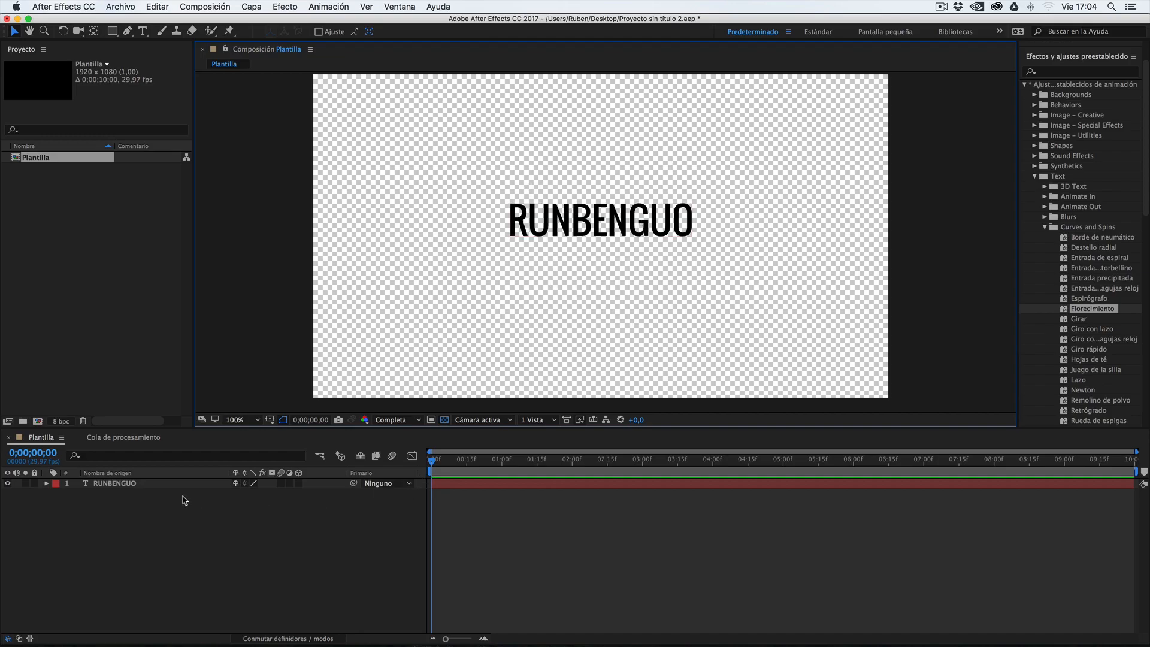
Review the animatable text properties offered for the RUNBENGUO text layer in the Plantilla composition.
left_click(127, 484)
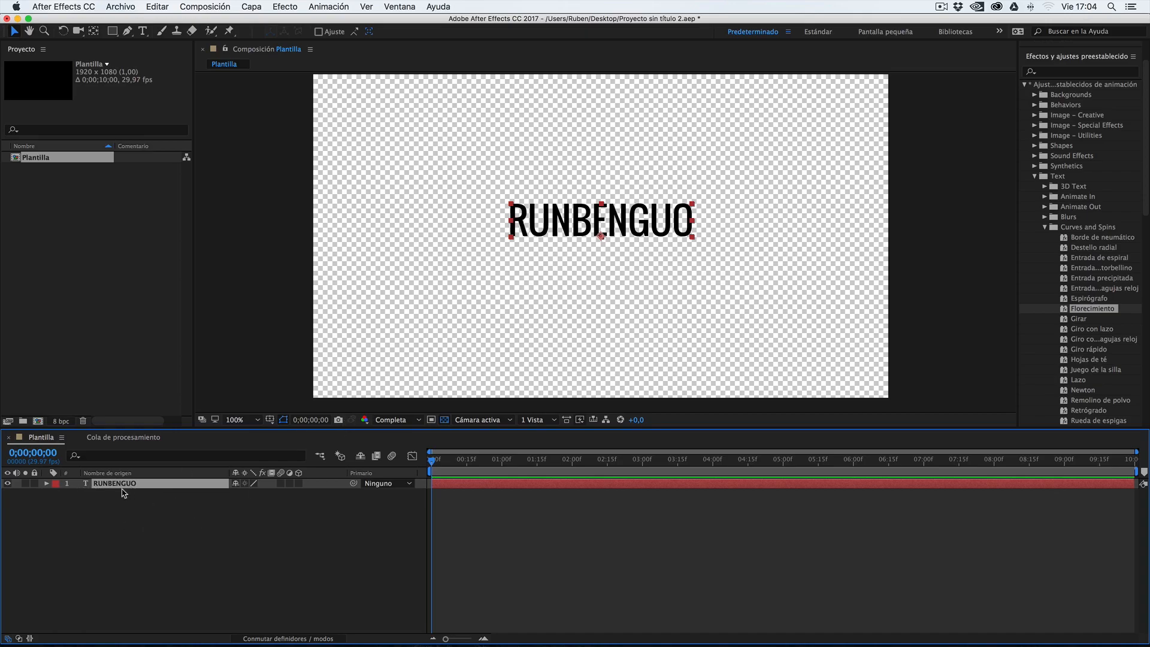
left_click(48, 484)
left_click(57, 493)
left_click(340, 494)
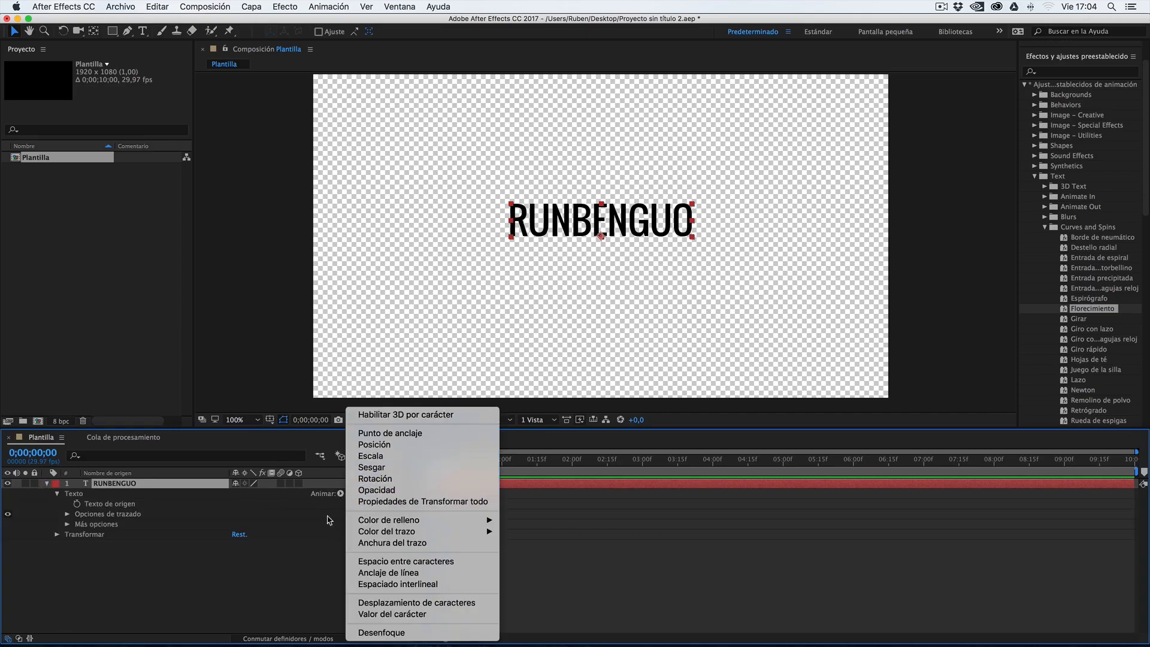
left_click(53, 492)
left_click(57, 494)
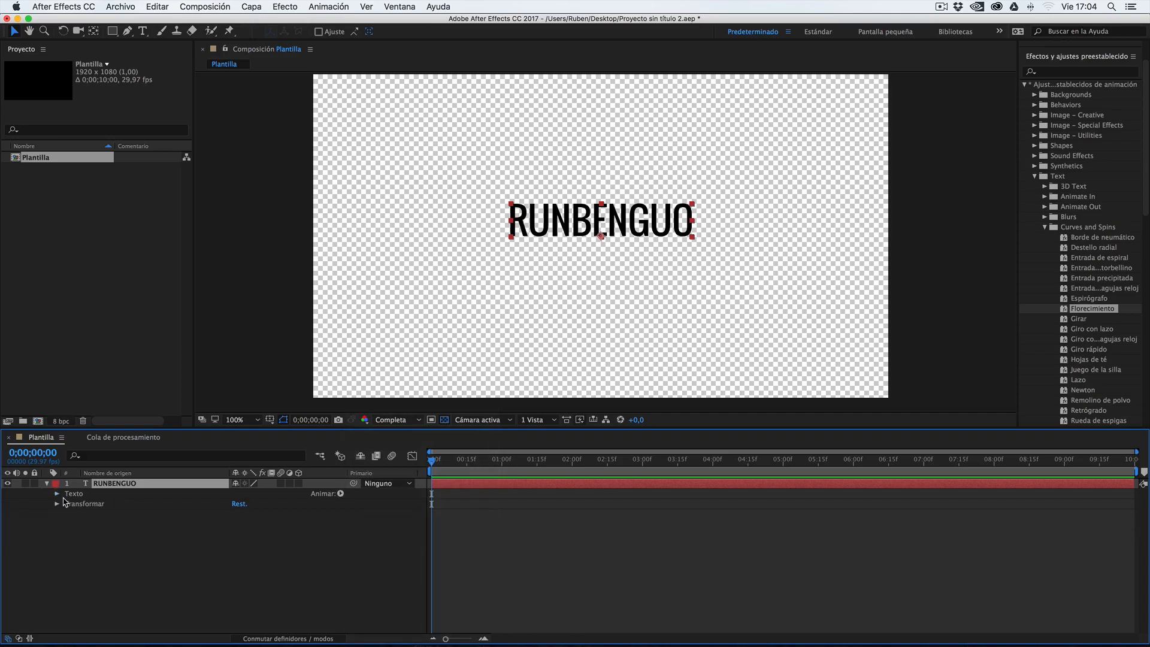
Apply the Florecimiento animation preset from Text > Curves and Spins to the RUNBENGUO text.
left_click(1065, 56)
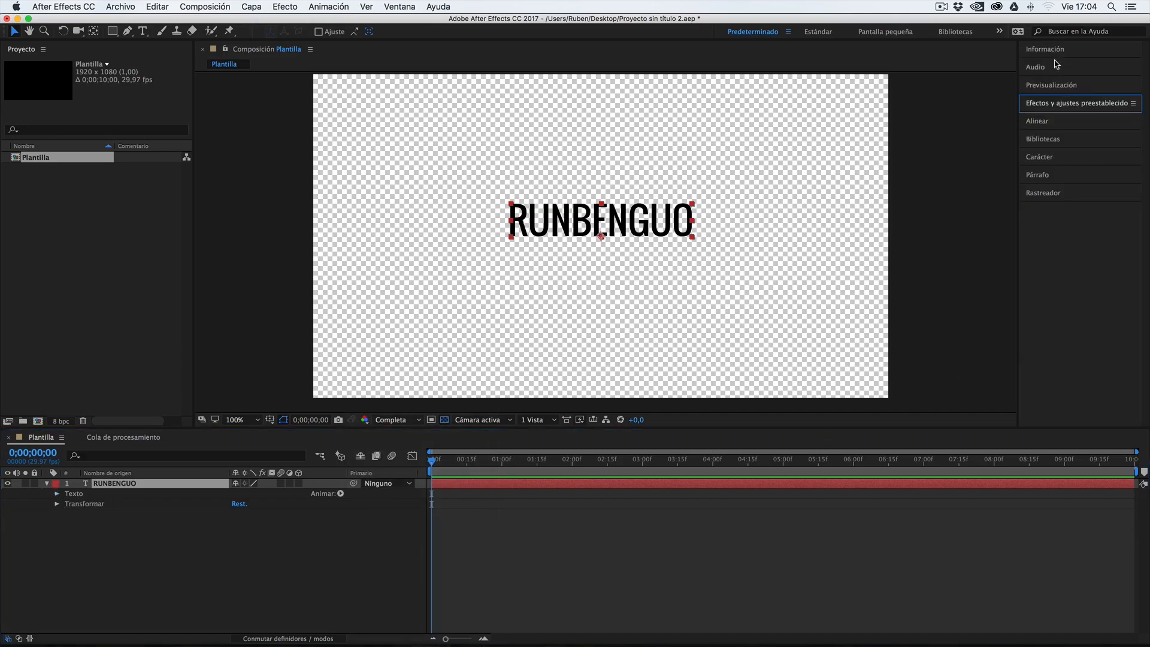
left_click(1046, 103)
left_click(1051, 131)
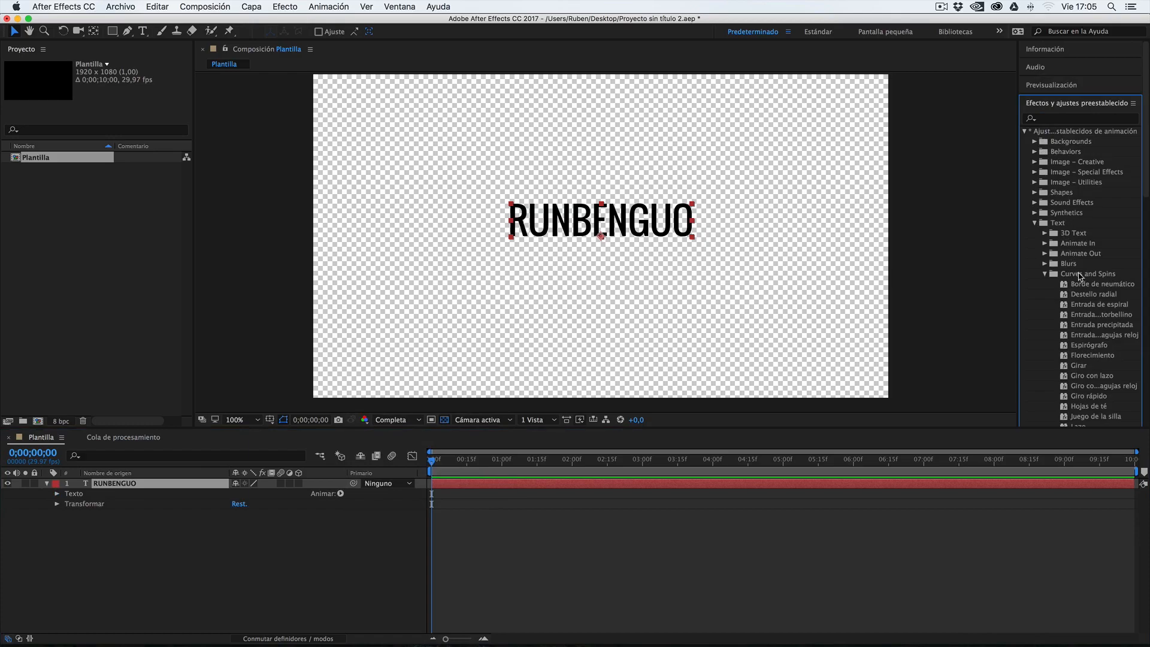
left_click(1074, 357)
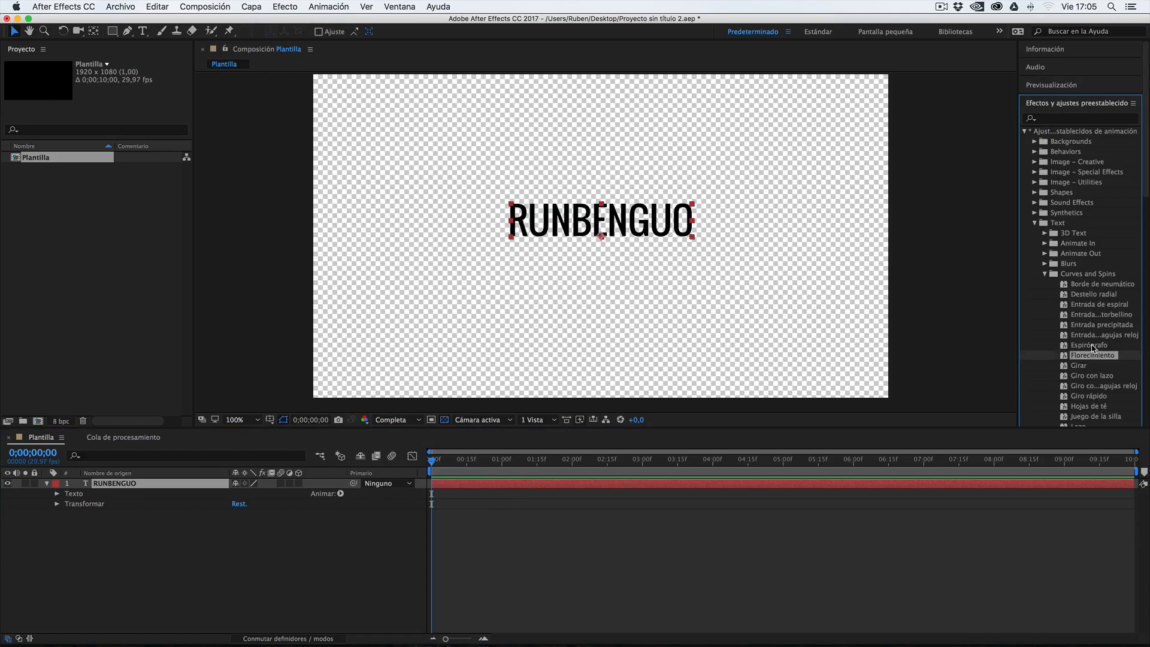
left_click_drag(1089, 358, 661, 221)
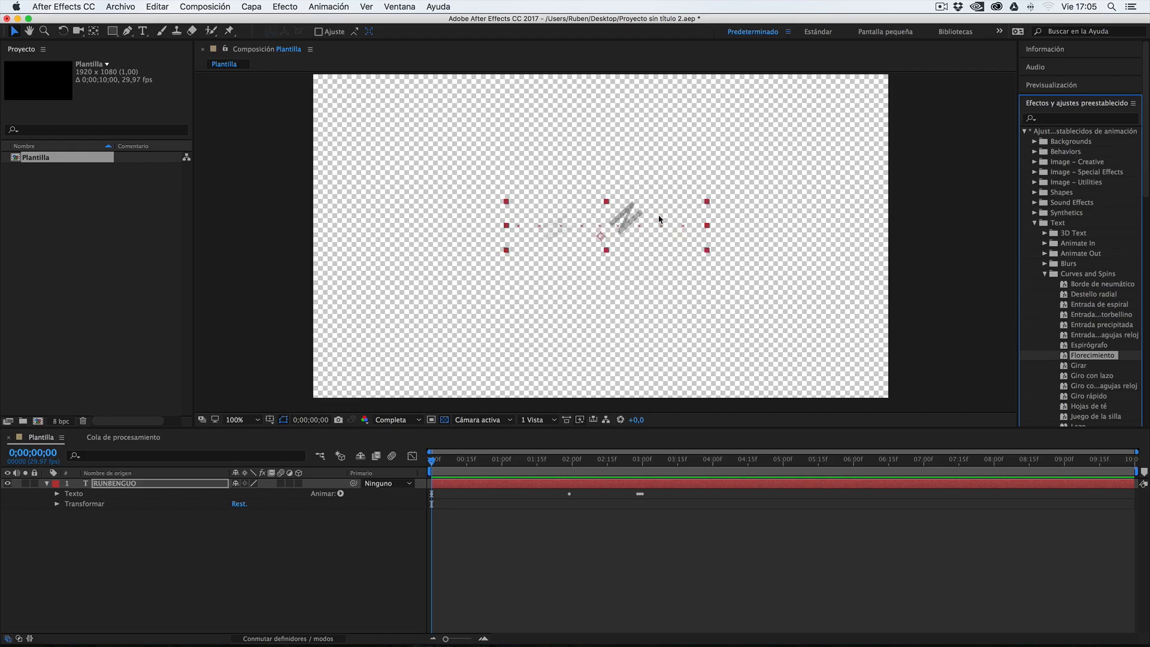
Preview the text animation and move the current time to 0;00;03;00.
key("space")
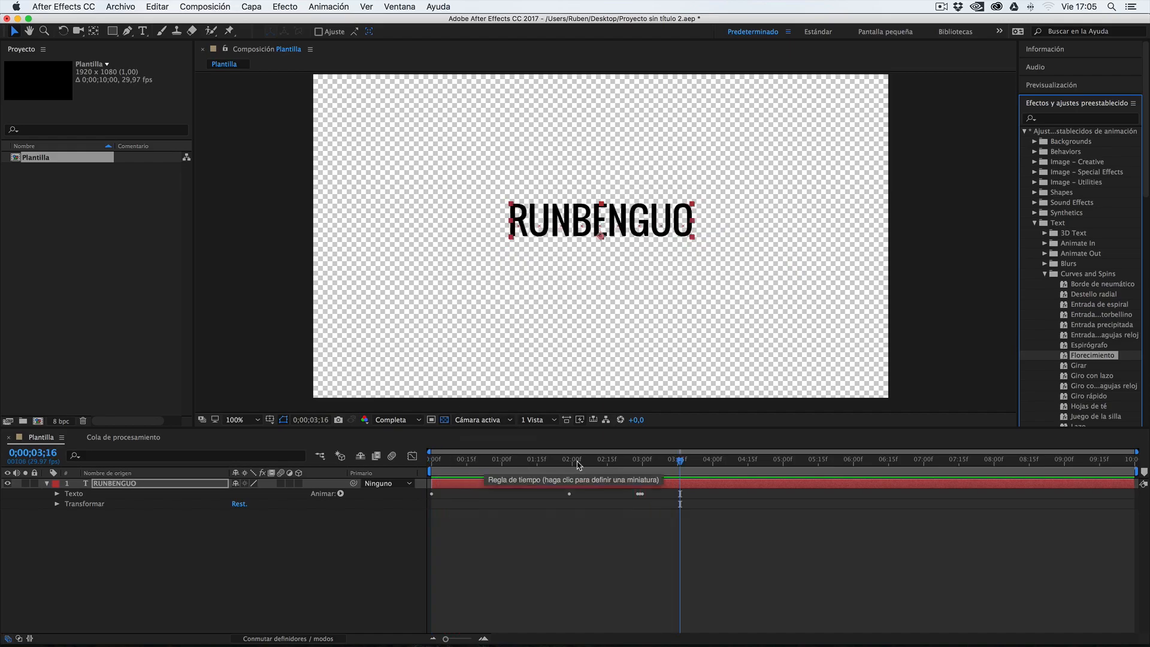
left_click(136, 484)
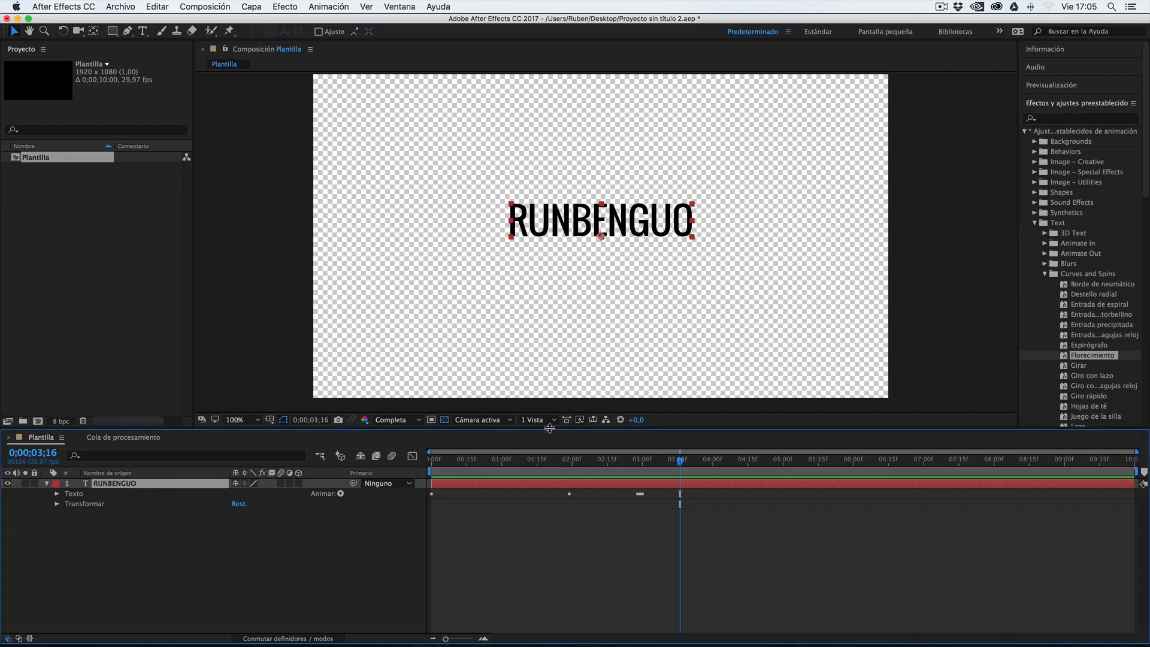
left_click_drag(512, 464, 643, 465)
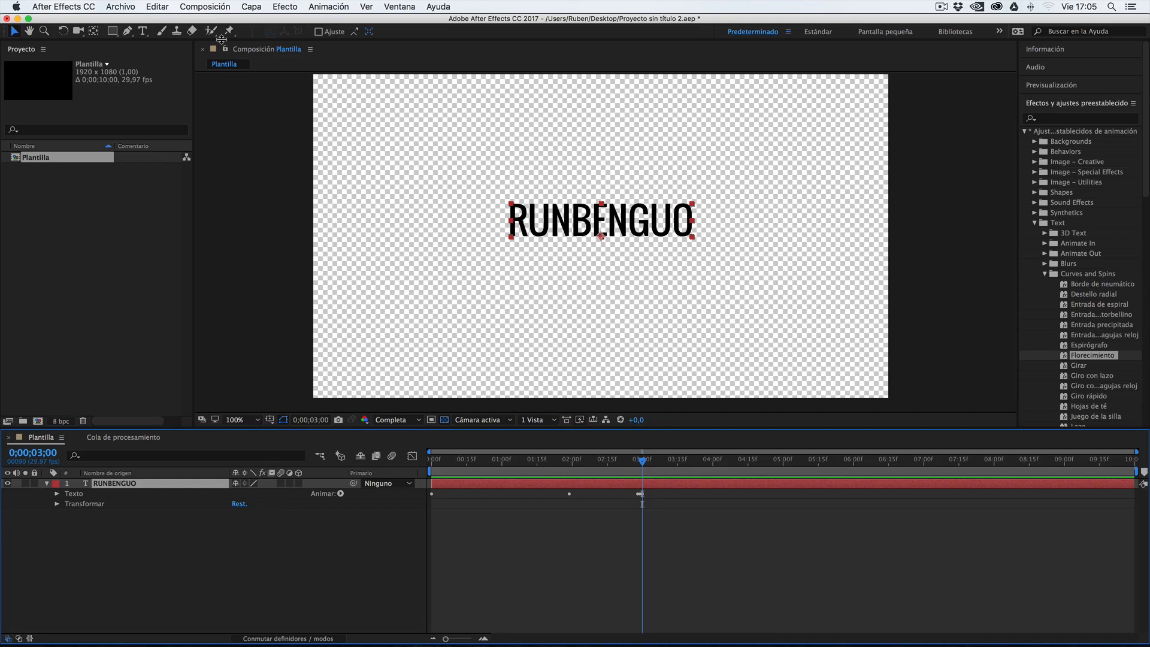
Open the Plantilla composition in Essential Graphics and open the template's name for editing.
left_click(211, 7)
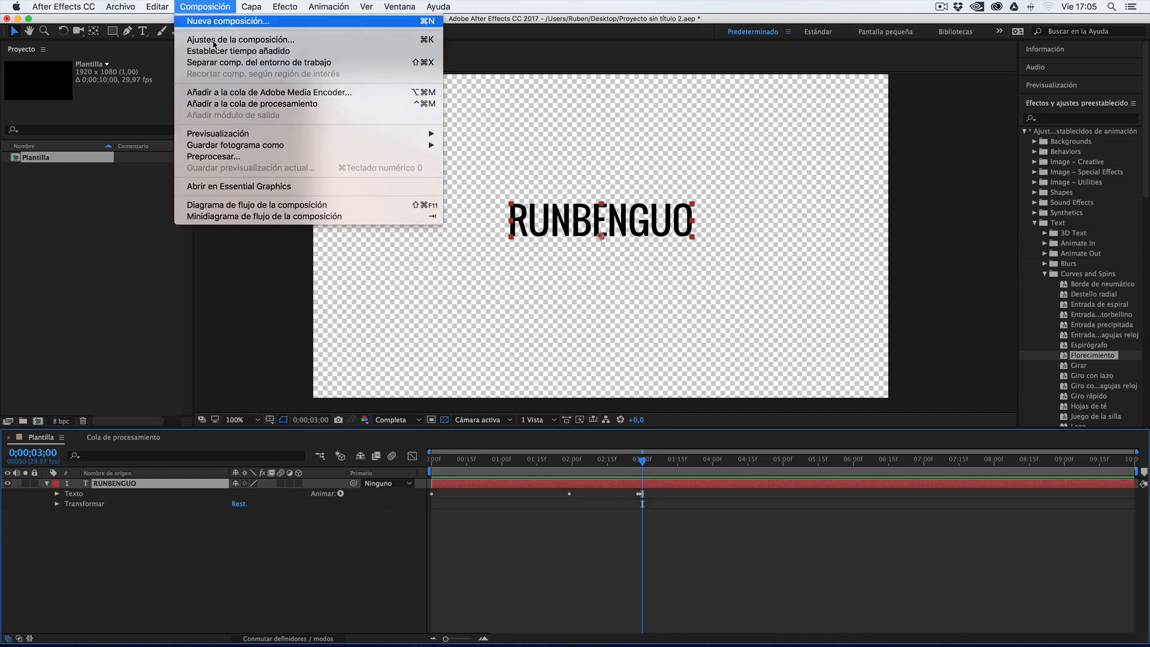
left_click(214, 187)
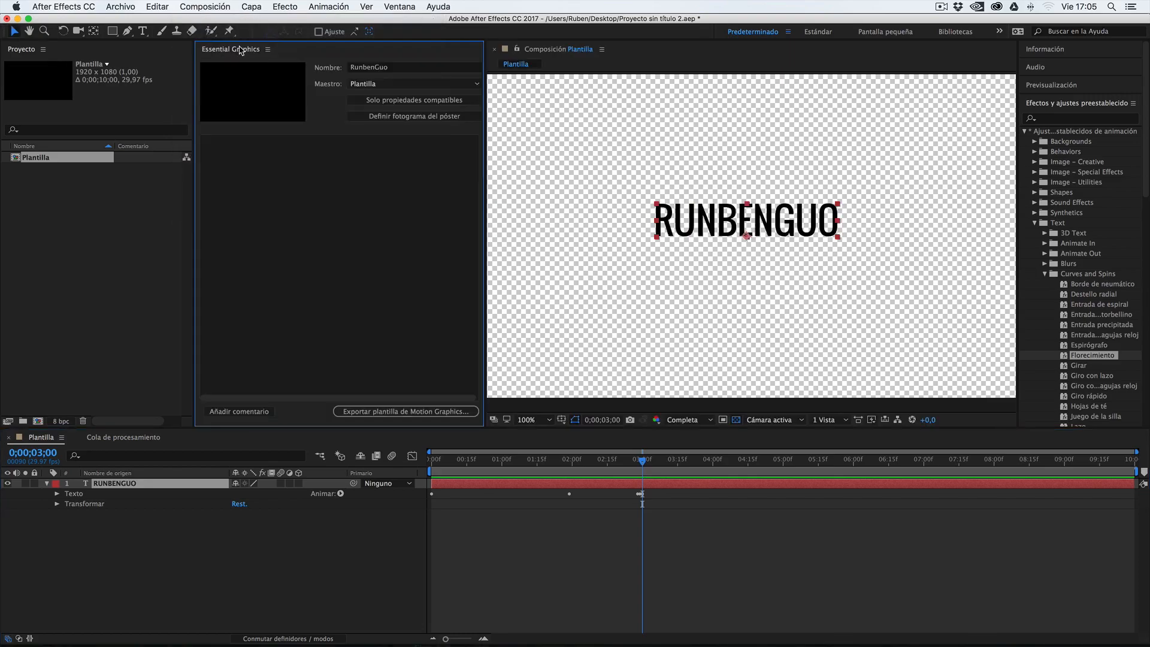
left_click(368, 67)
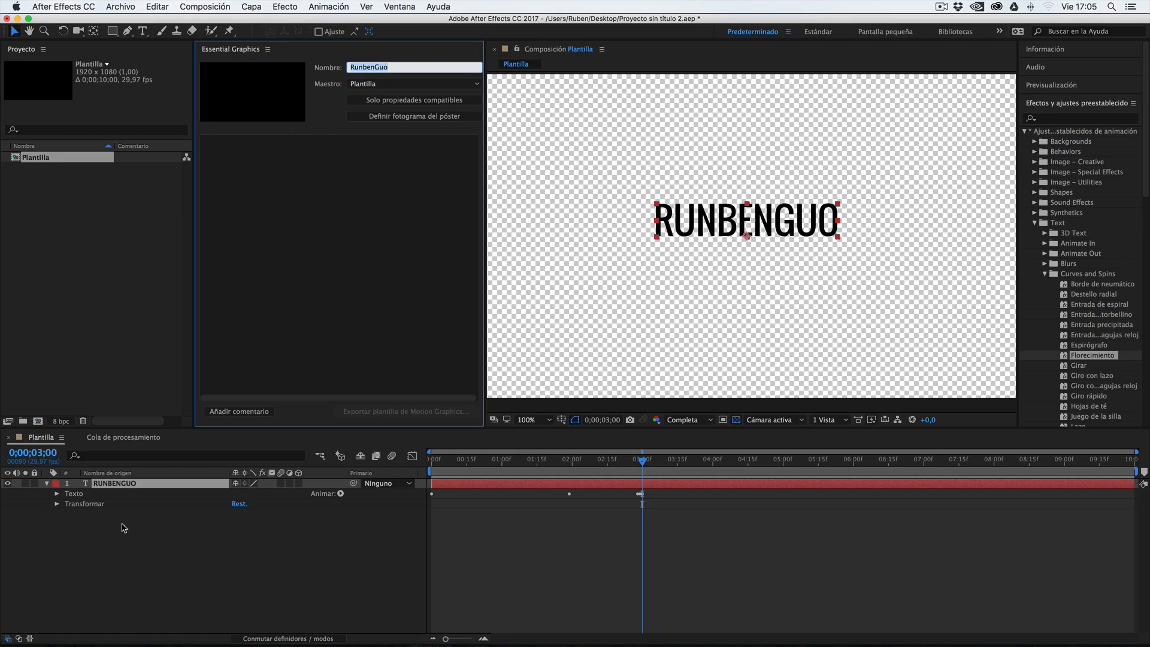
Keep the template name and add the RUNBENGUO layer's Texto de origen property to the Essential Graphics template.
left_click(112, 486)
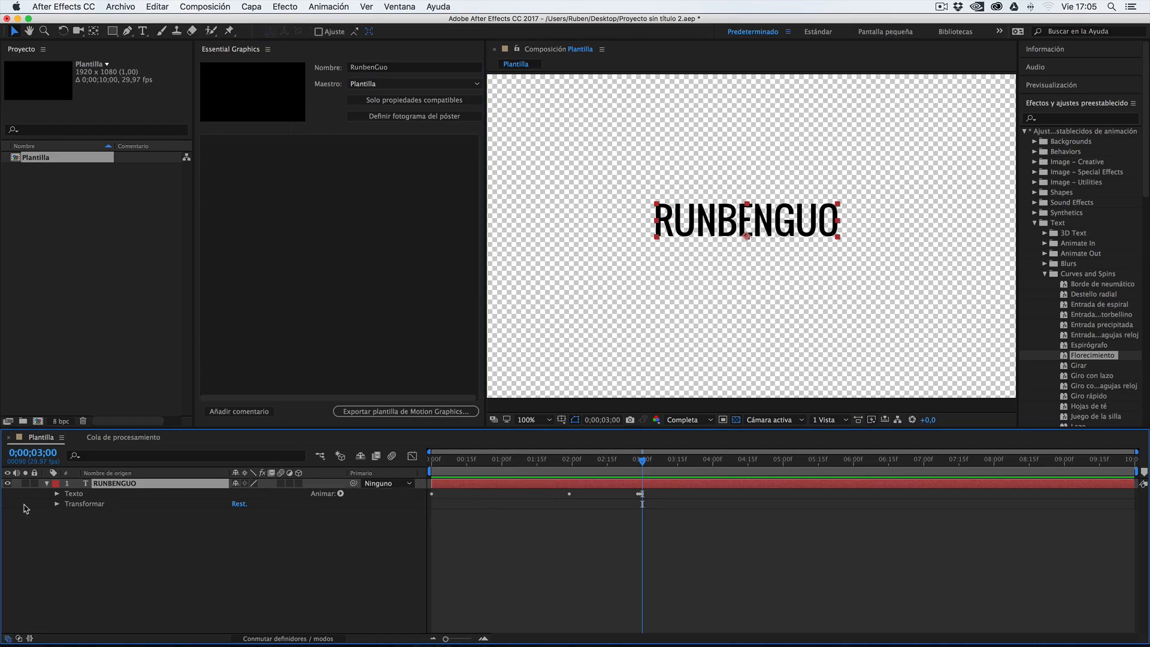
left_click(57, 494)
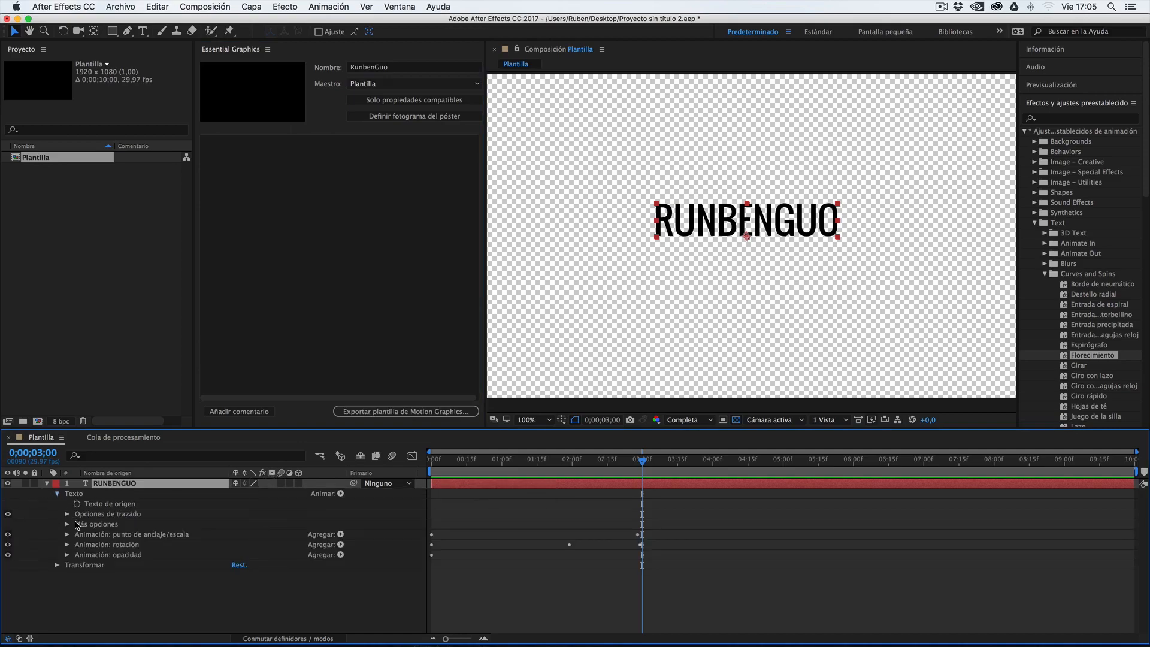
left_click(93, 506)
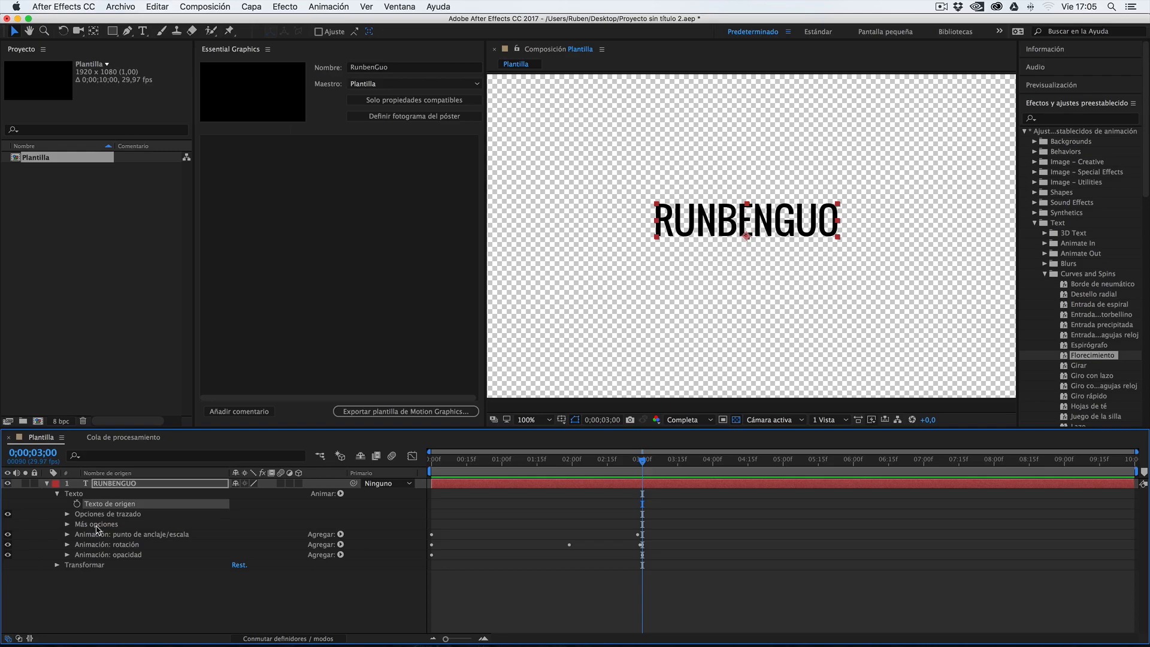
left_click_drag(96, 508, 334, 180)
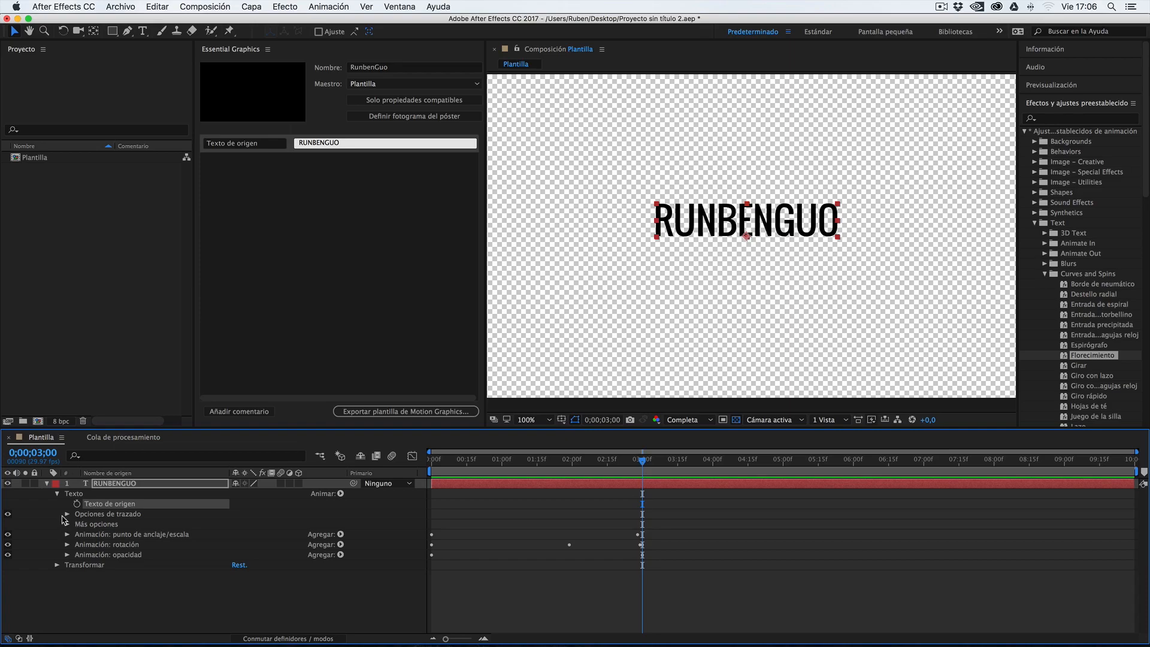
Try to add the RUNBENGUO layer's Escala transform property to the template, and dismiss the resulting dialog.
left_click(57, 565)
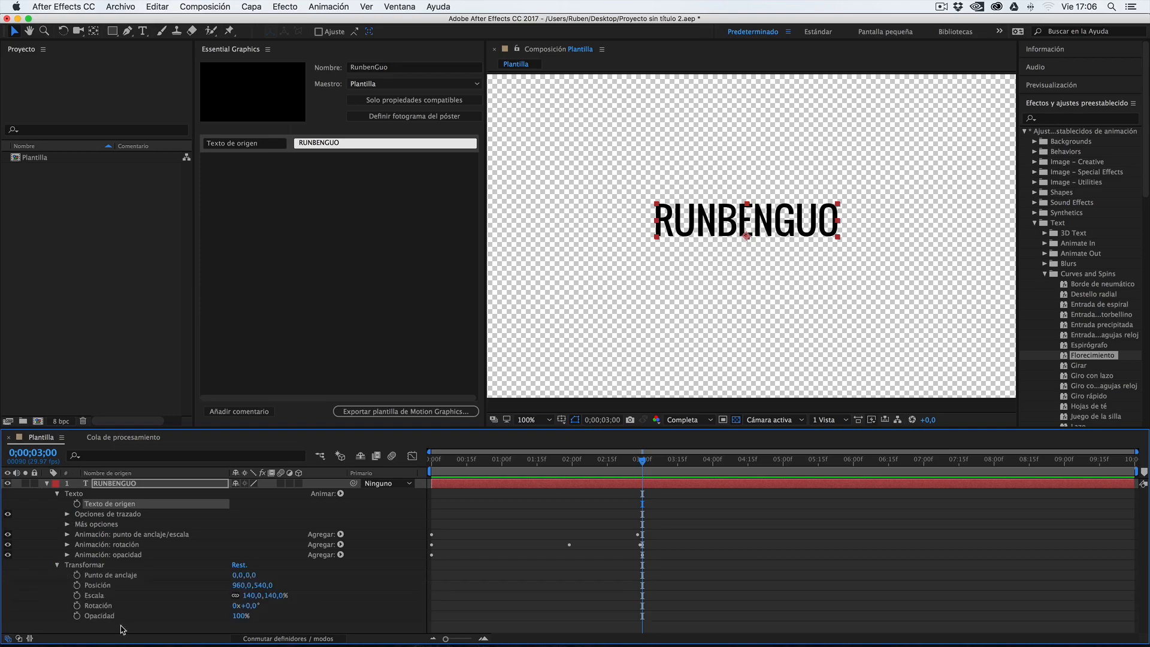
left_click(97, 598)
left_click_drag(97, 598, 253, 322)
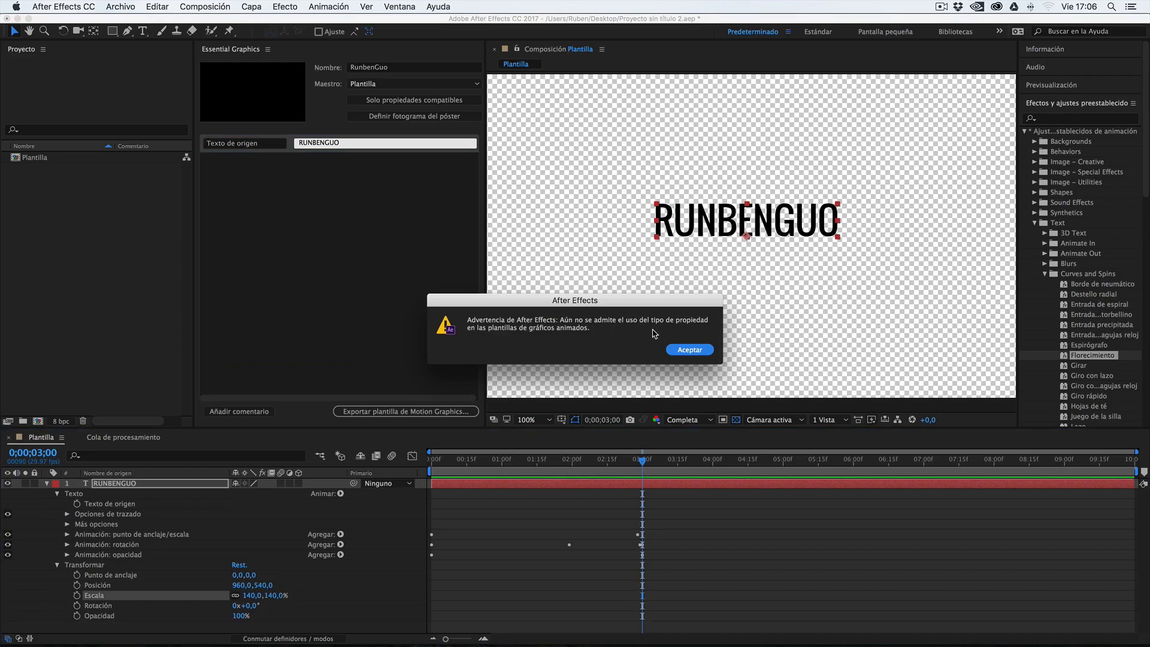
left_click(684, 353)
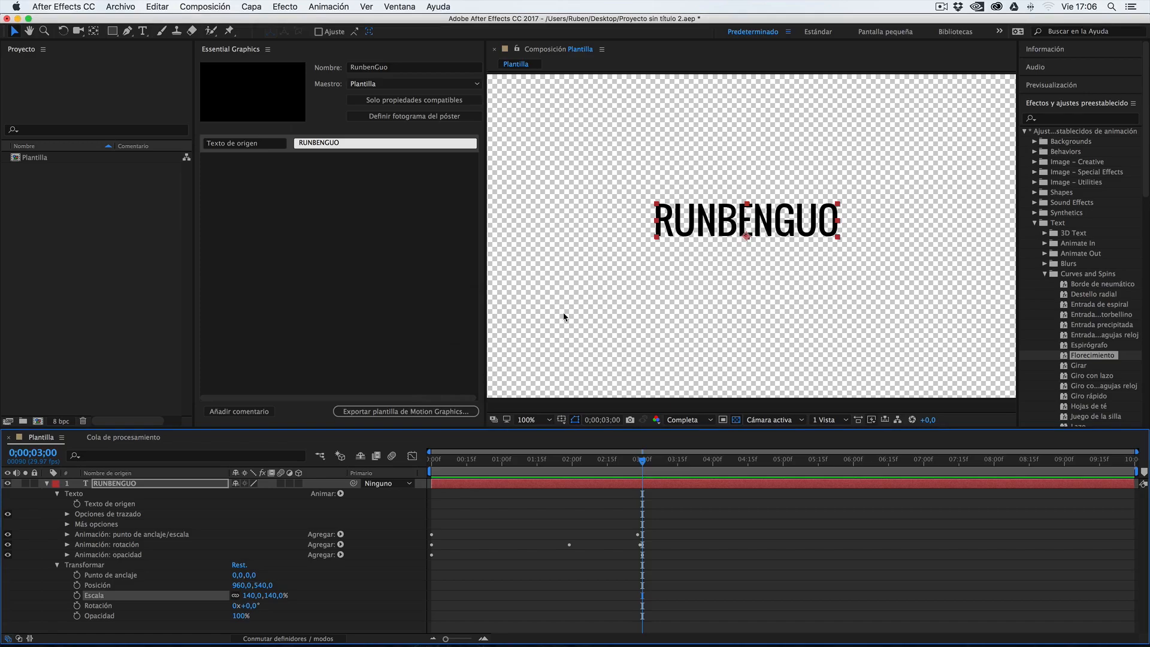
Show only the compatible properties and add Inicio and Fin from the anchor point/scale animator's selector to the template.
left_click(401, 104)
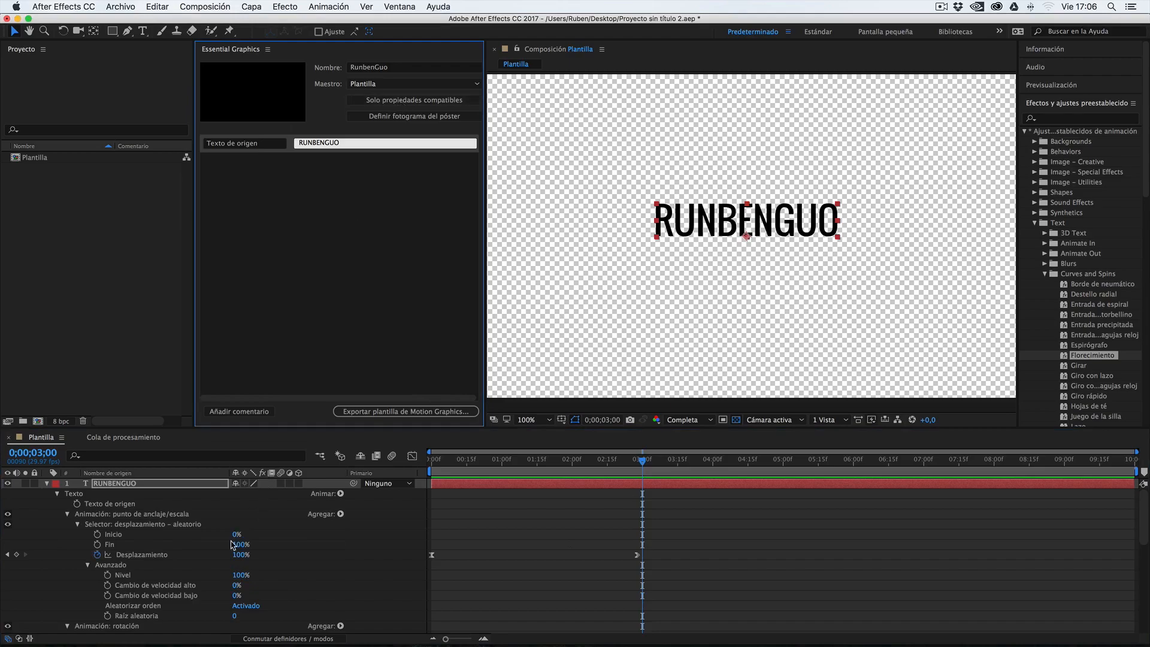
scroll(231, 545, "down", 2)
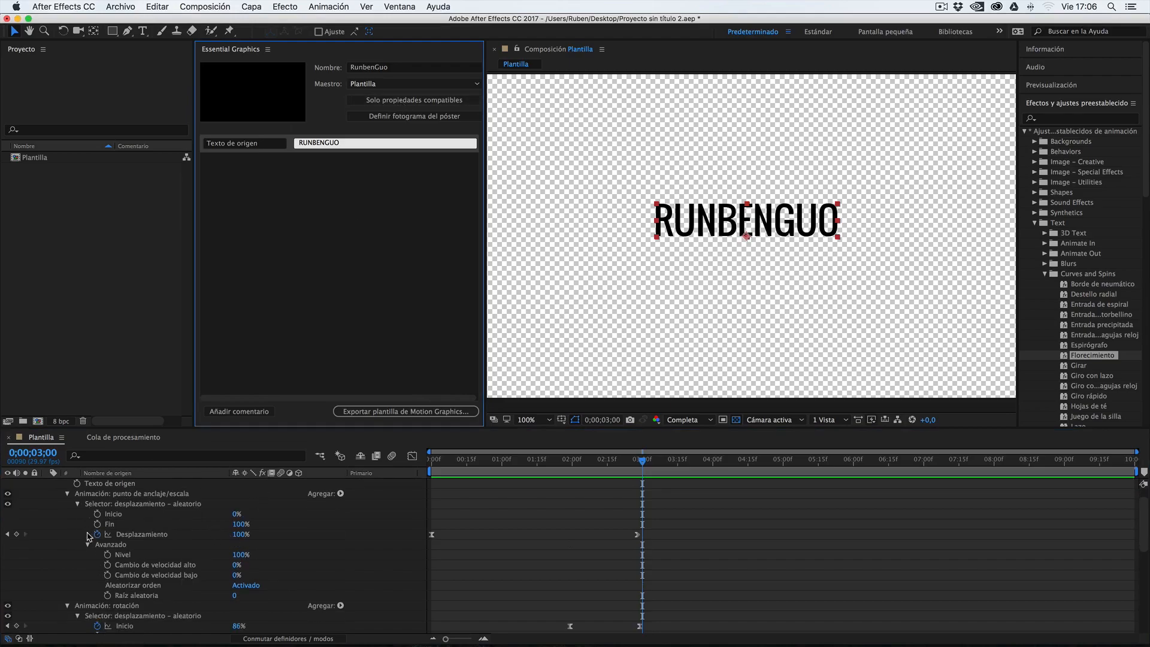
scroll(150, 547, "up", 2)
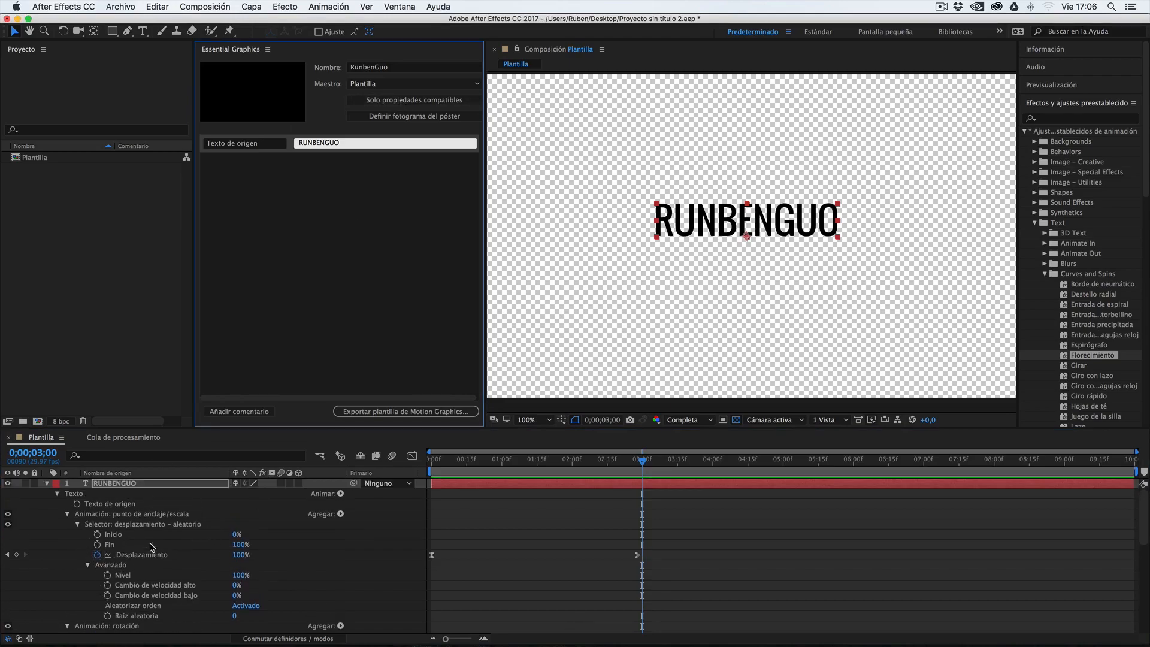
left_click(117, 537)
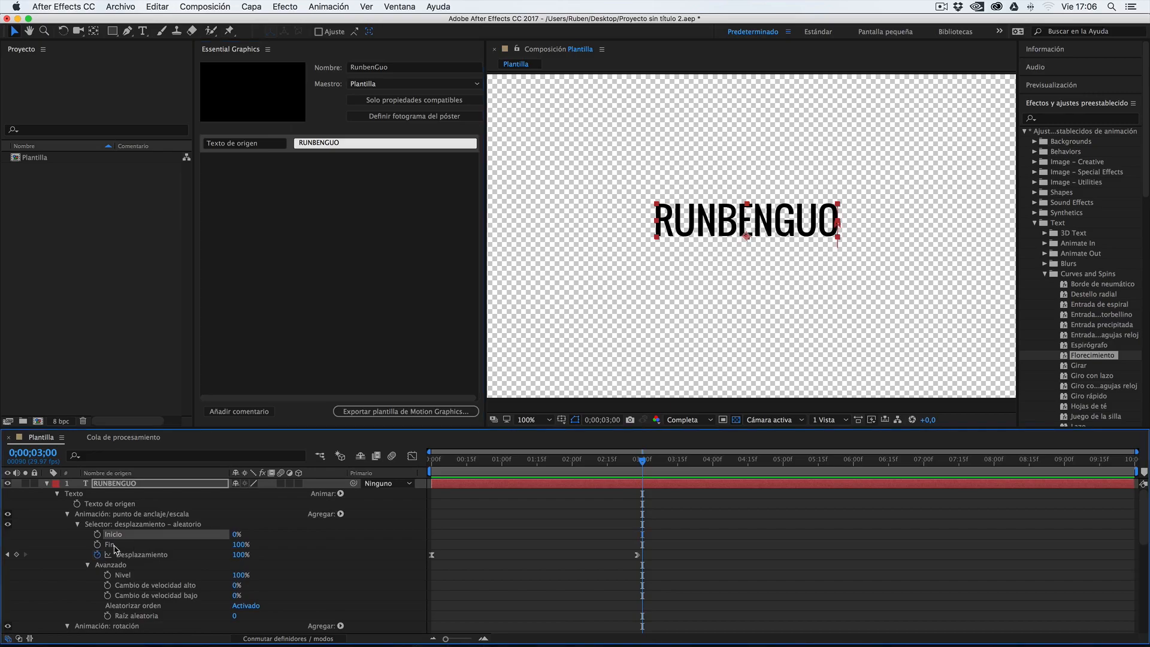
left_click(115, 546, "shift")
left_click_drag(136, 506, 269, 273)
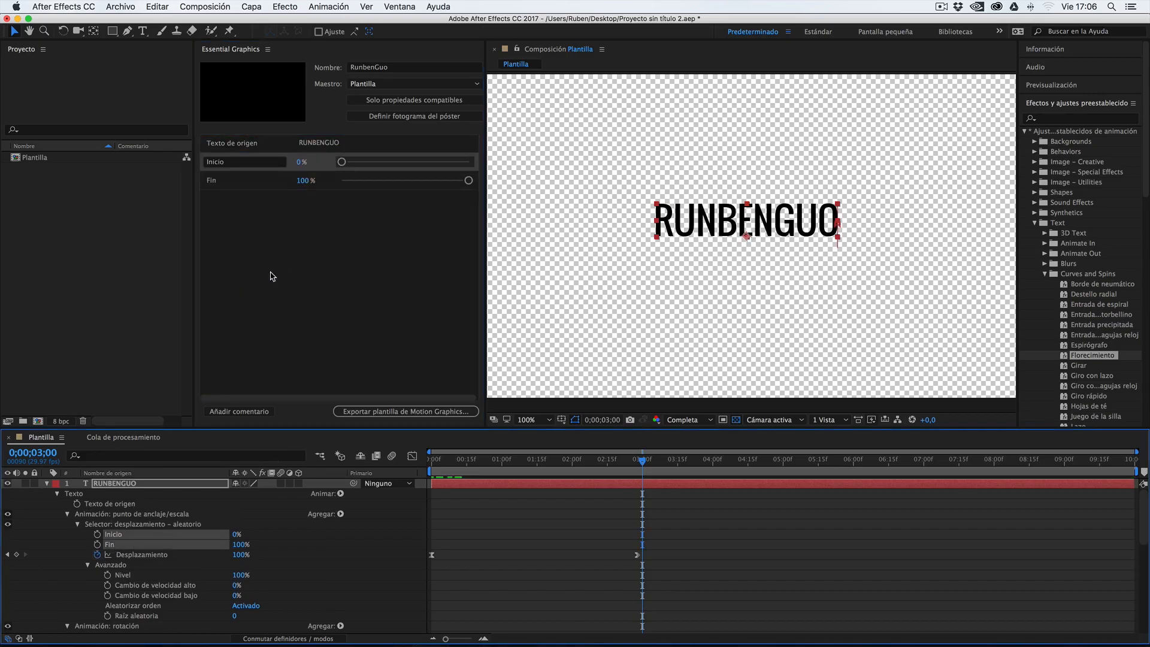
Add the RUNBENGUO layer's Opacidad property from the Transformar group to the template.
left_click(119, 575)
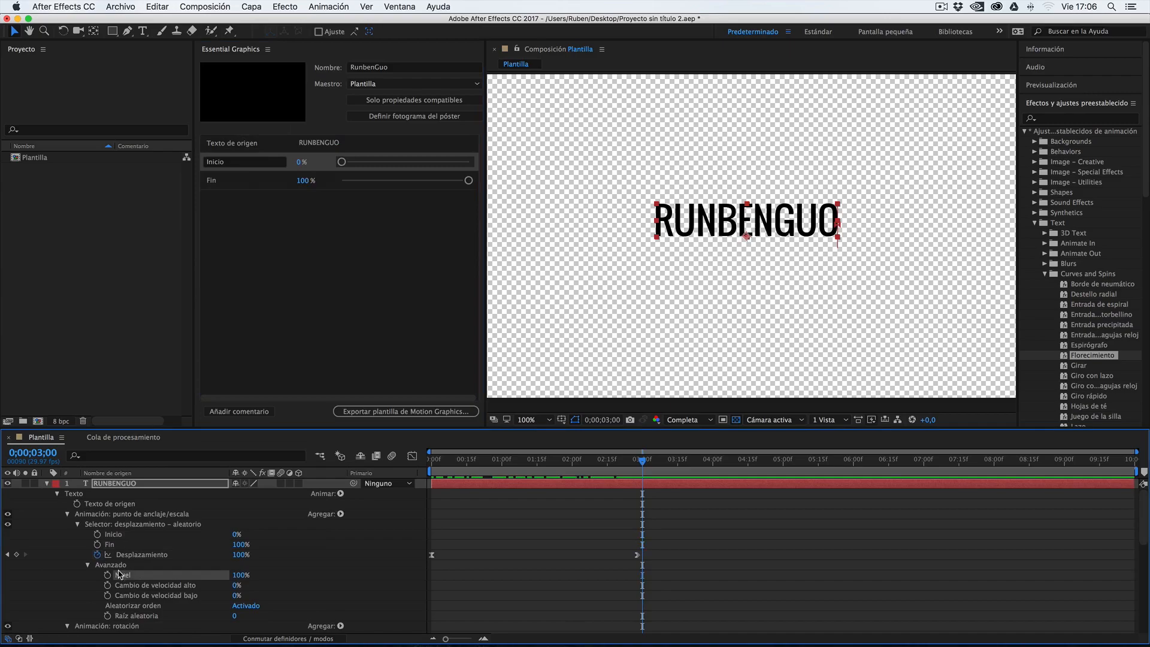
scroll(147, 602, "down", 5)
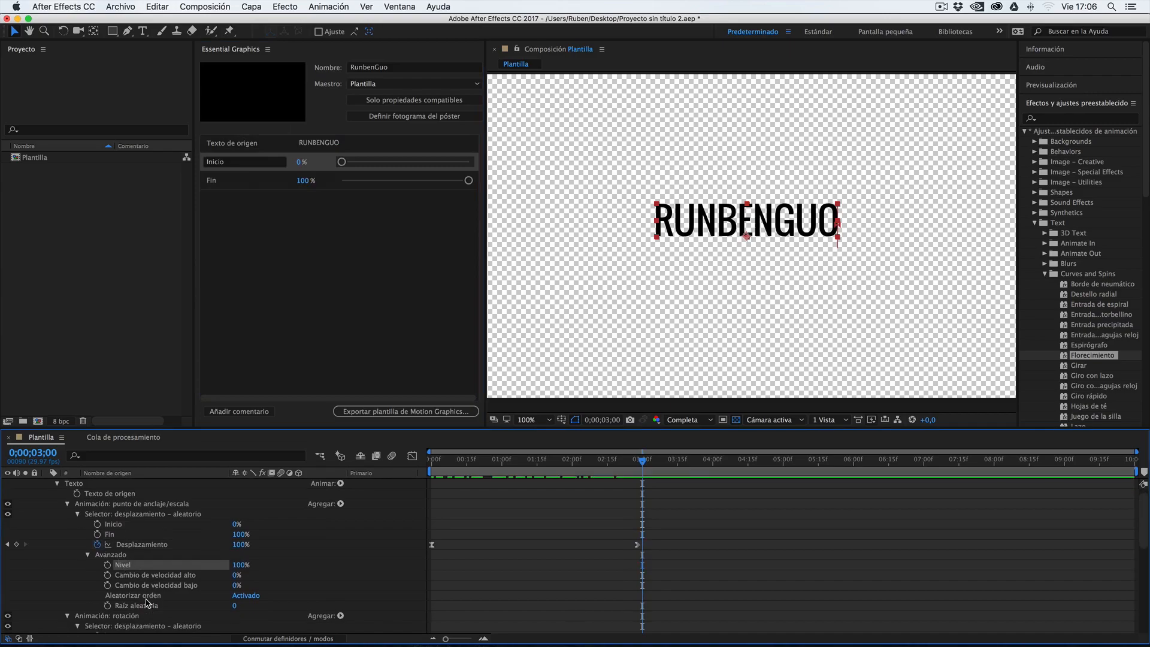
scroll(122, 586, "down", 15)
scroll(123, 585, "down", 2)
left_click(100, 628)
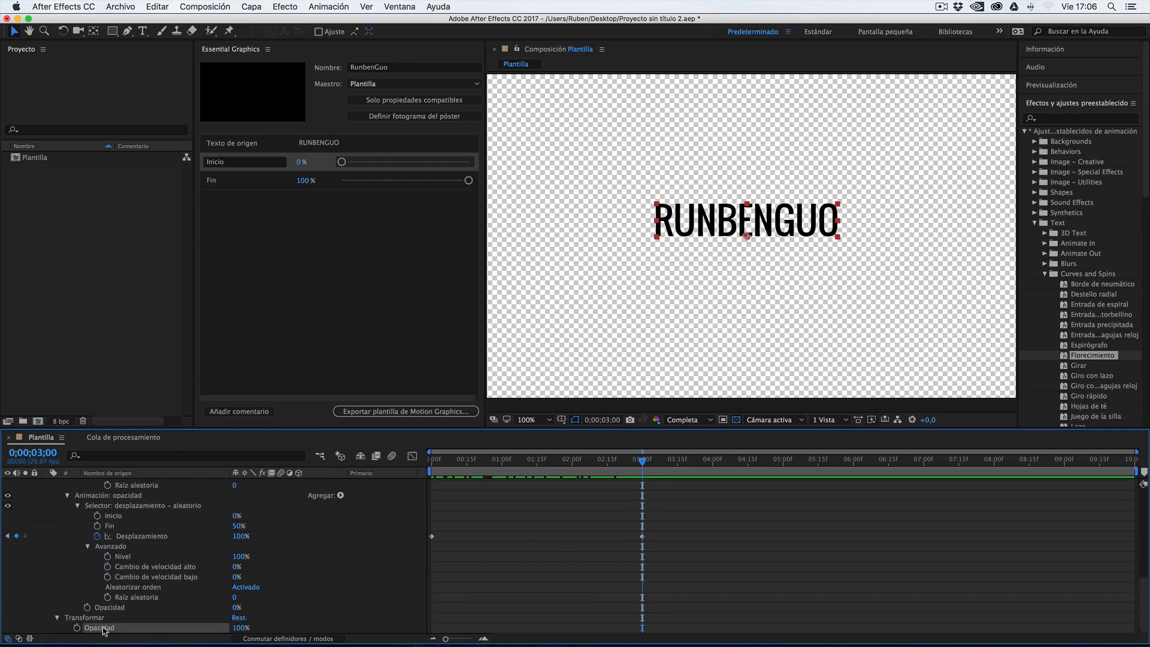
left_click_drag(96, 632, 322, 270)
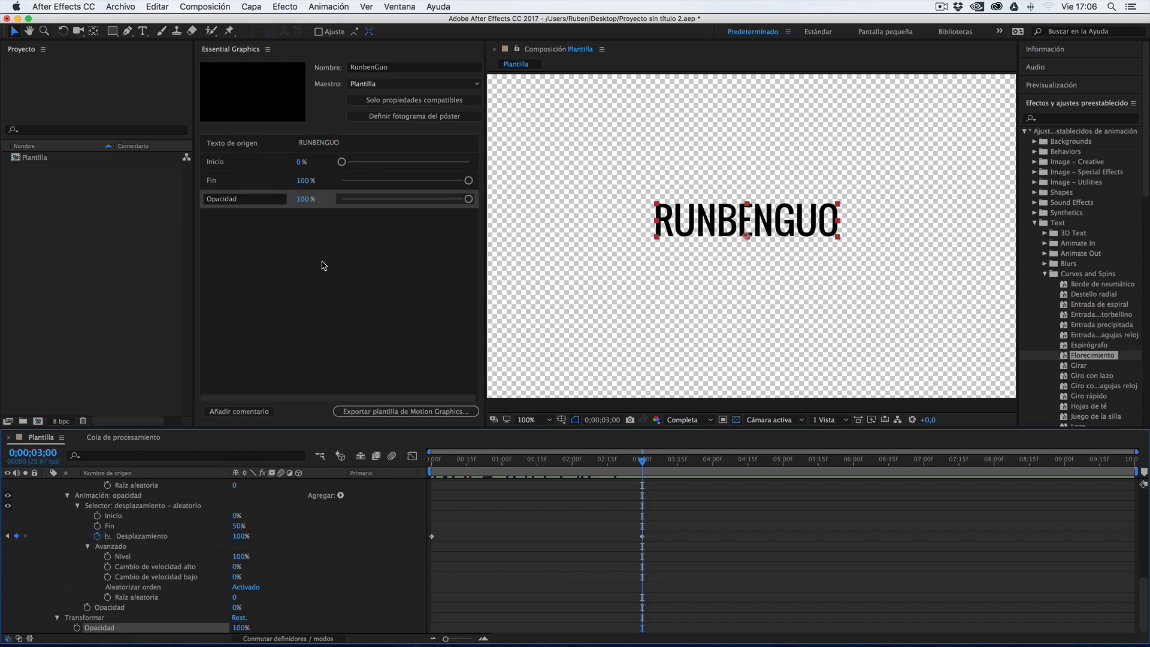
Export the Motion Graphics template with Gráficos básicos as the destination, saving the project first.
left_click(367, 412)
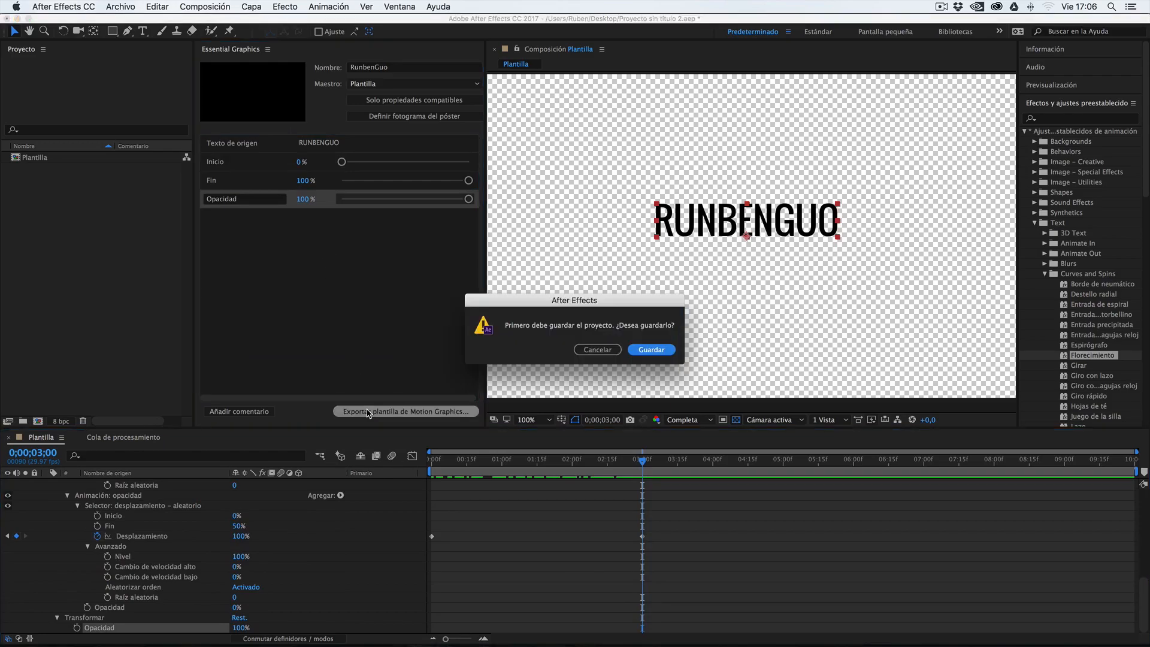
left_click(649, 351)
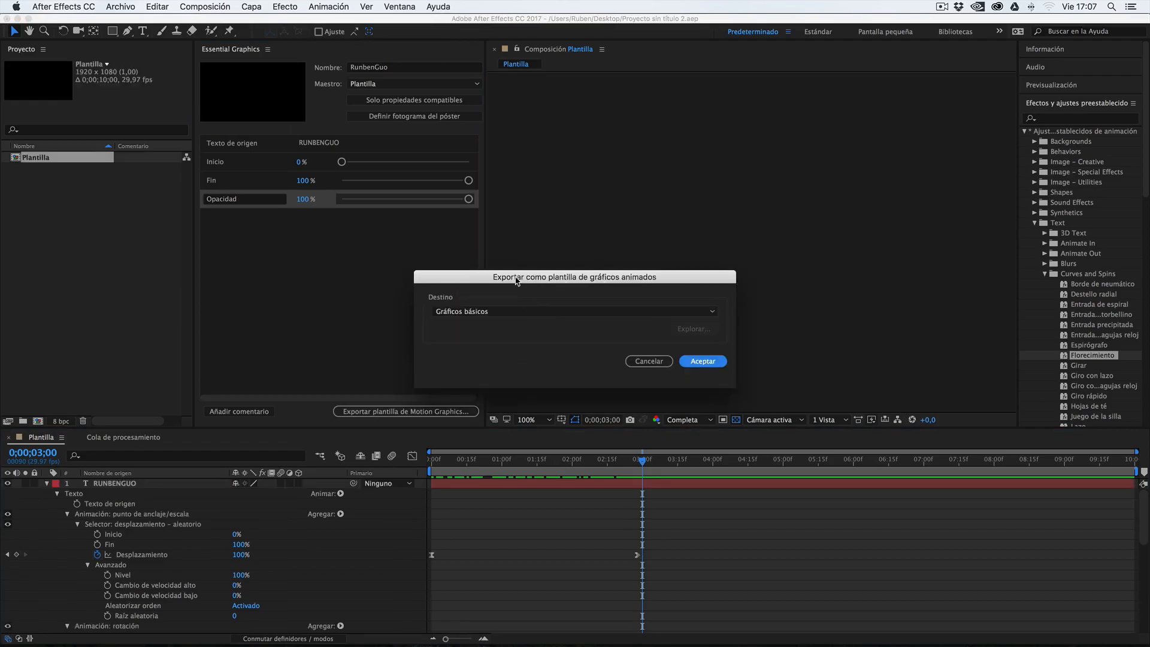
left_click(509, 314)
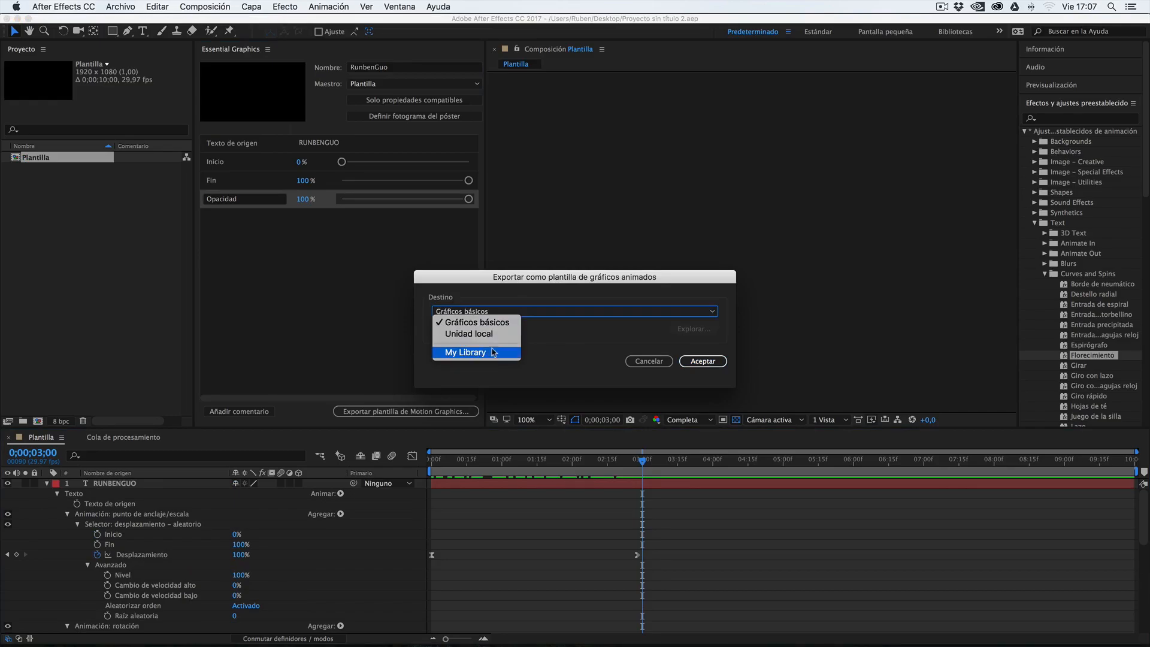
left_click(695, 366)
left_click(699, 362)
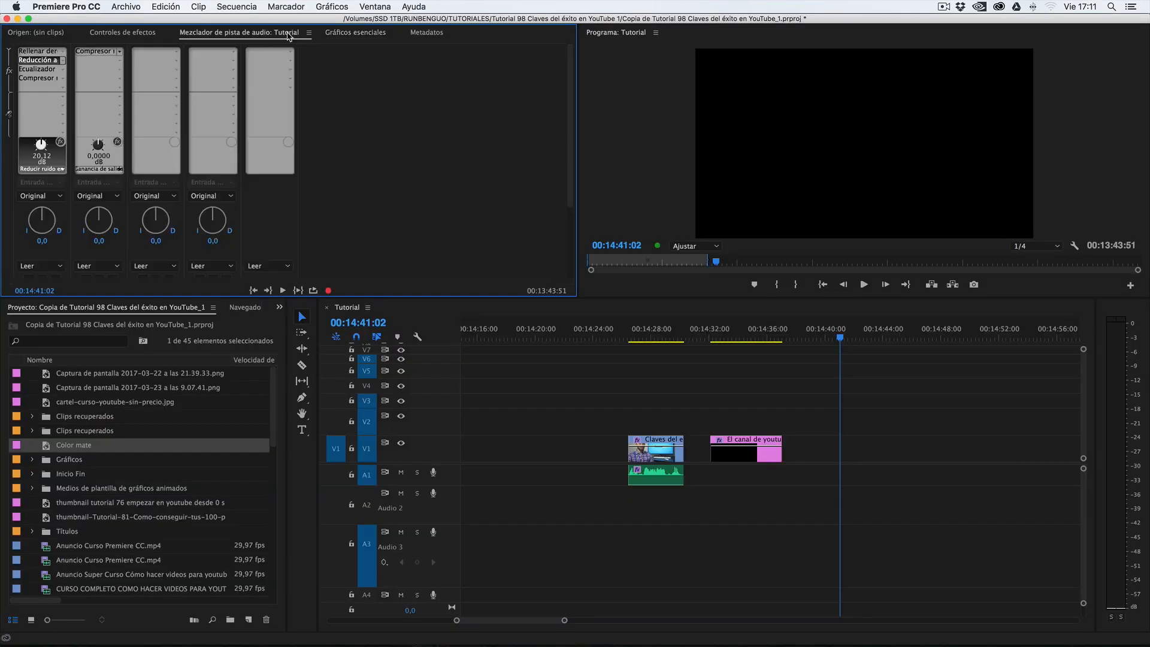
In Premiere Pro, place the RunbenGuo template from Gráficos esenciales on track V1 at about 00:14:40:00.
left_click(350, 33)
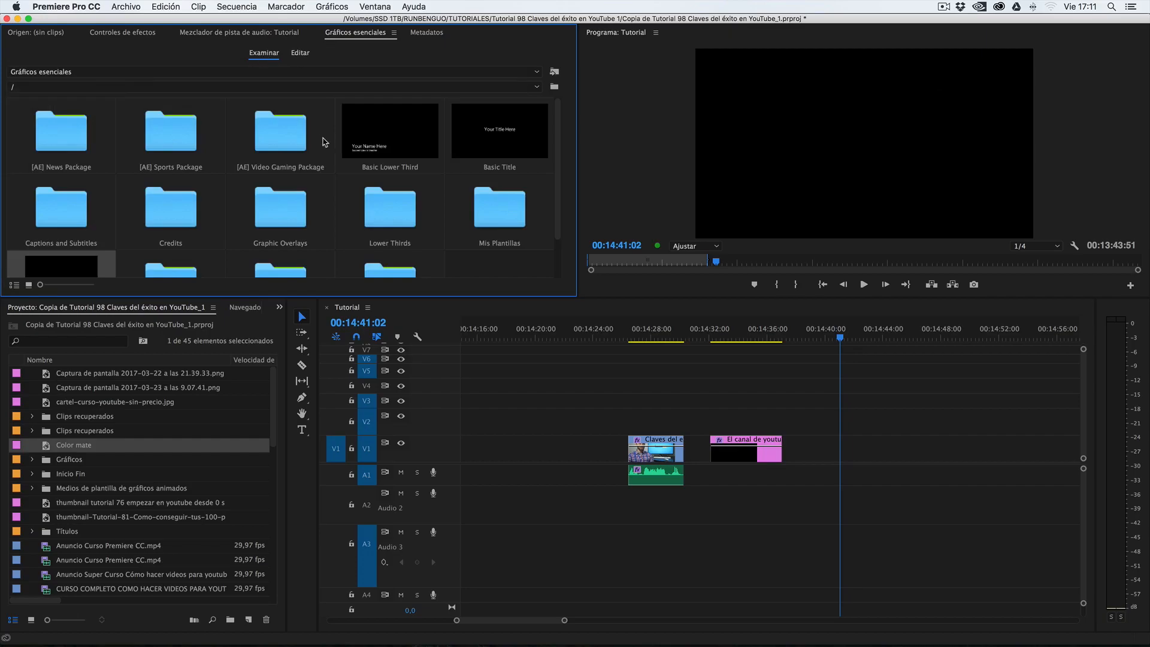
scroll(194, 186, "down", 2)
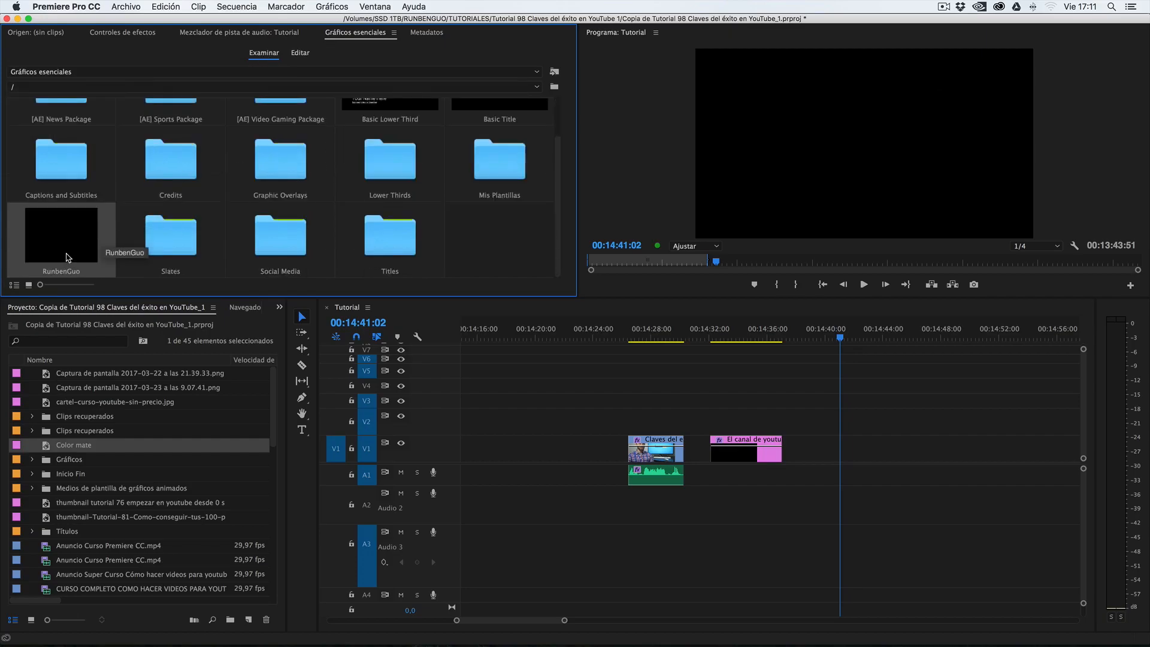
left_click_drag(51, 236, 823, 461)
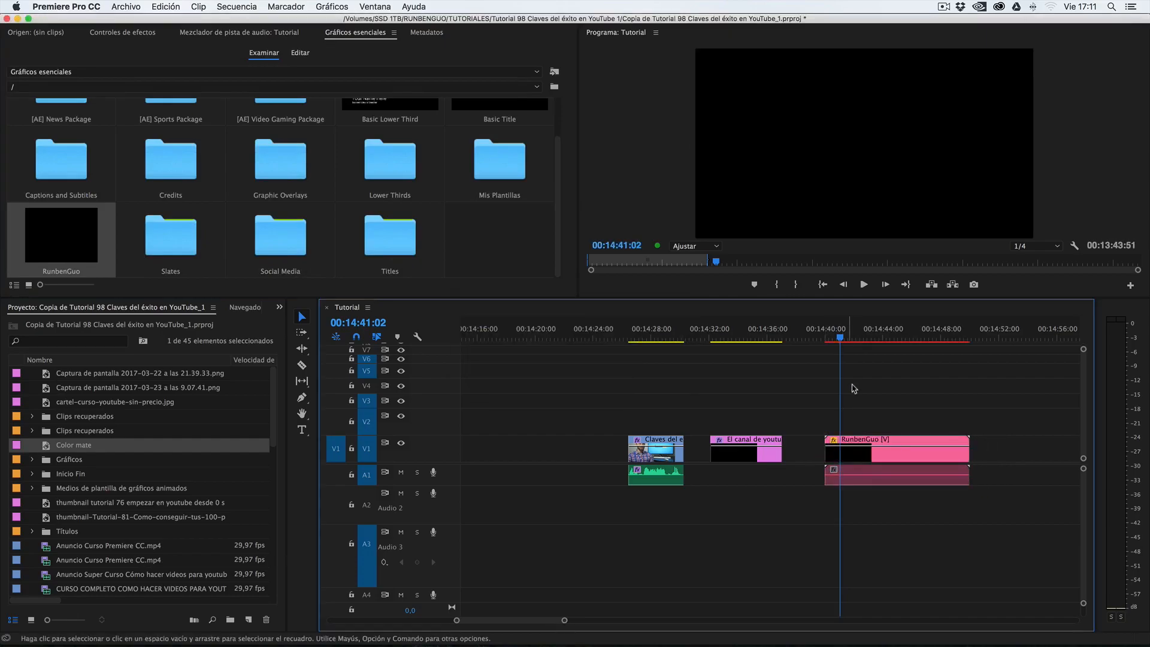
left_click(844, 337)
left_click_drag(836, 337, 932, 338)
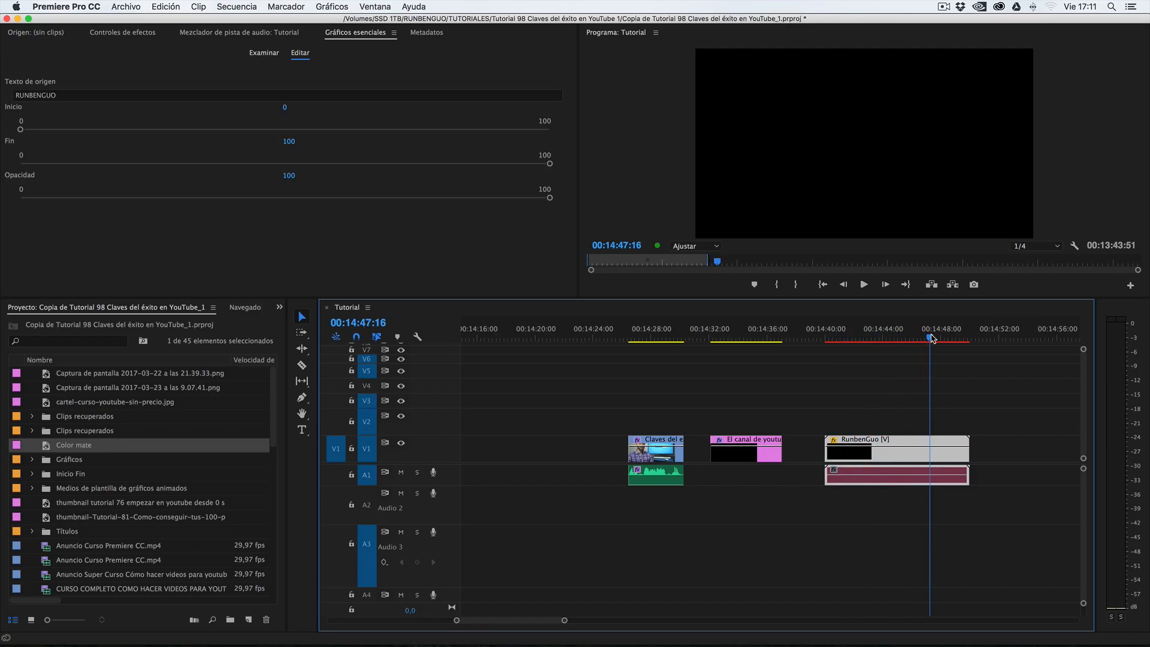
left_click_drag(890, 441, 895, 410)
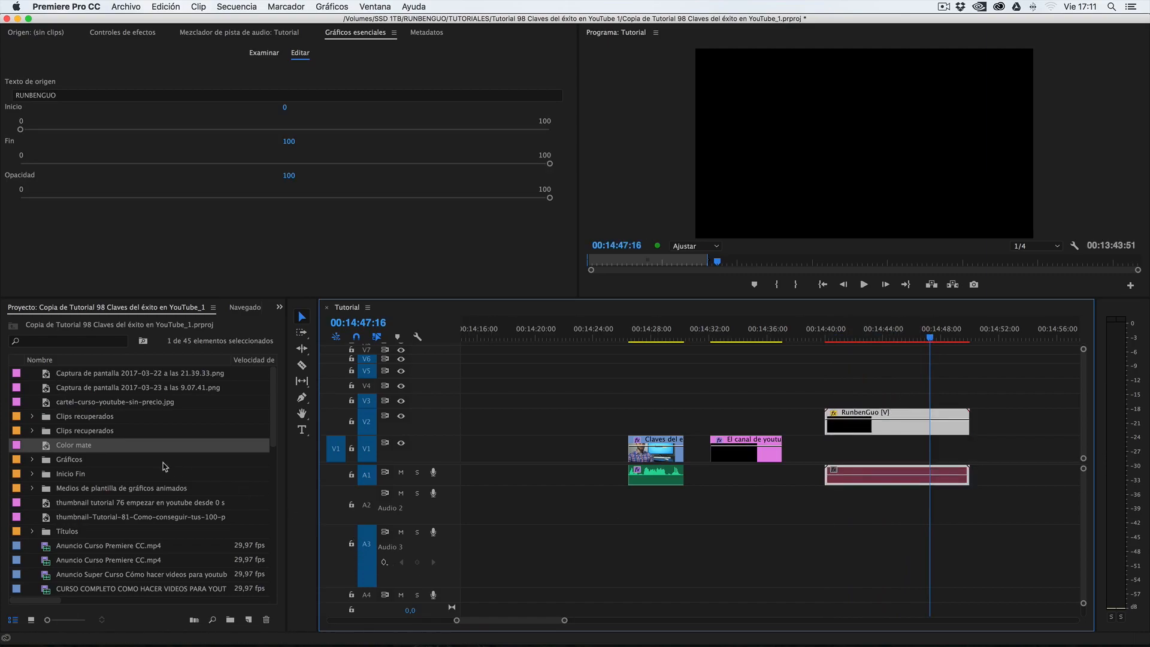
Create a 1920 x 1080 gray color matte named Fondo Griss.
left_click(250, 623)
left_click(252, 624)
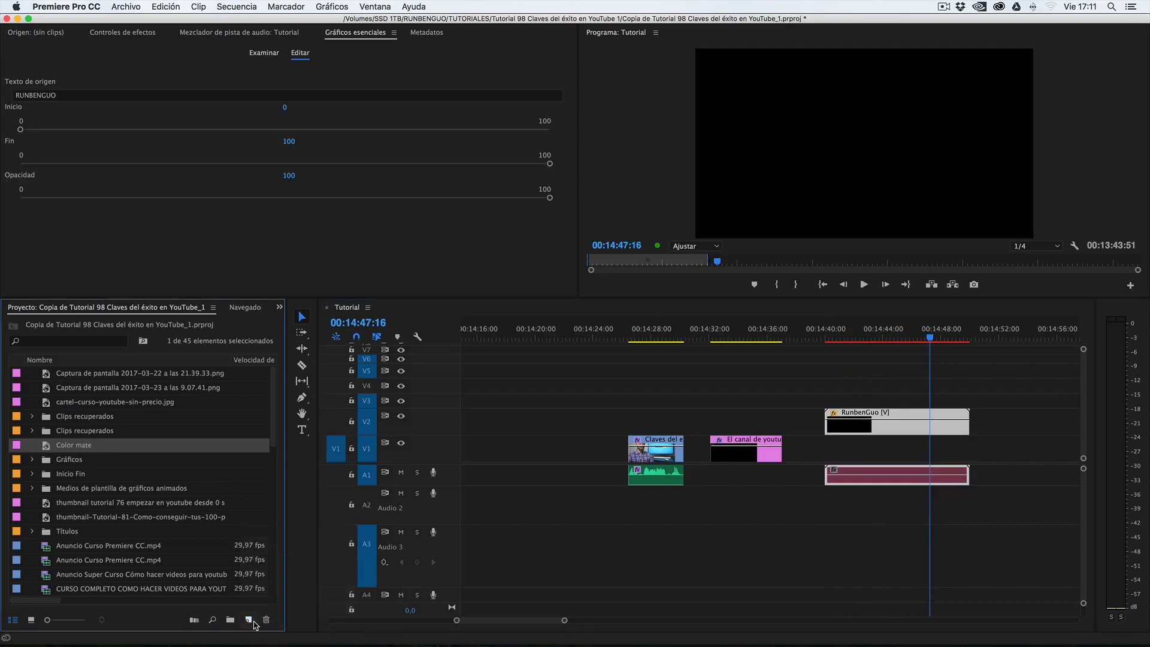
left_click(252, 624)
left_click(258, 603)
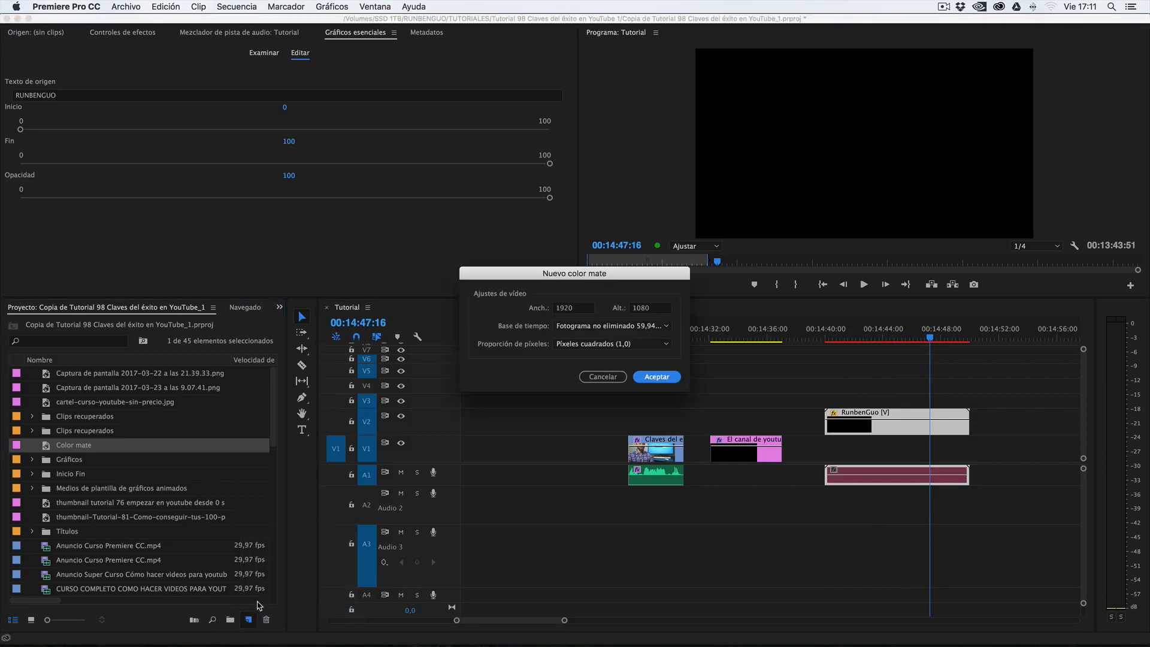
left_click(652, 378)
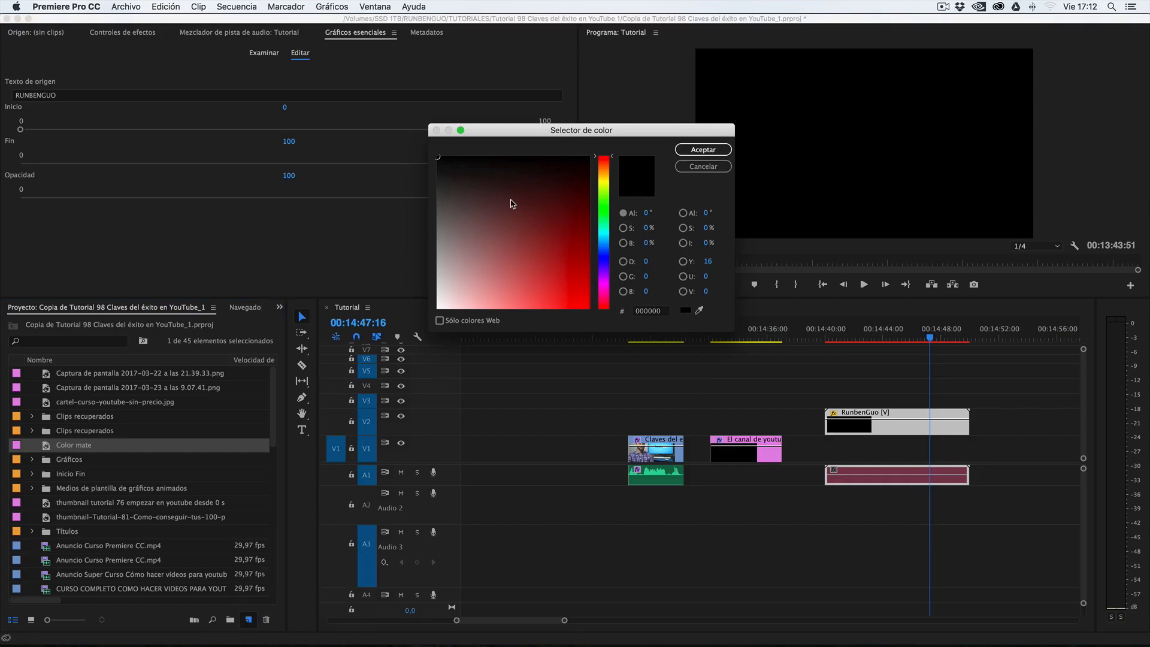
left_click_drag(513, 200, 389, 317)
left_click(436, 246)
left_click(683, 151)
type("Fondo Griss")
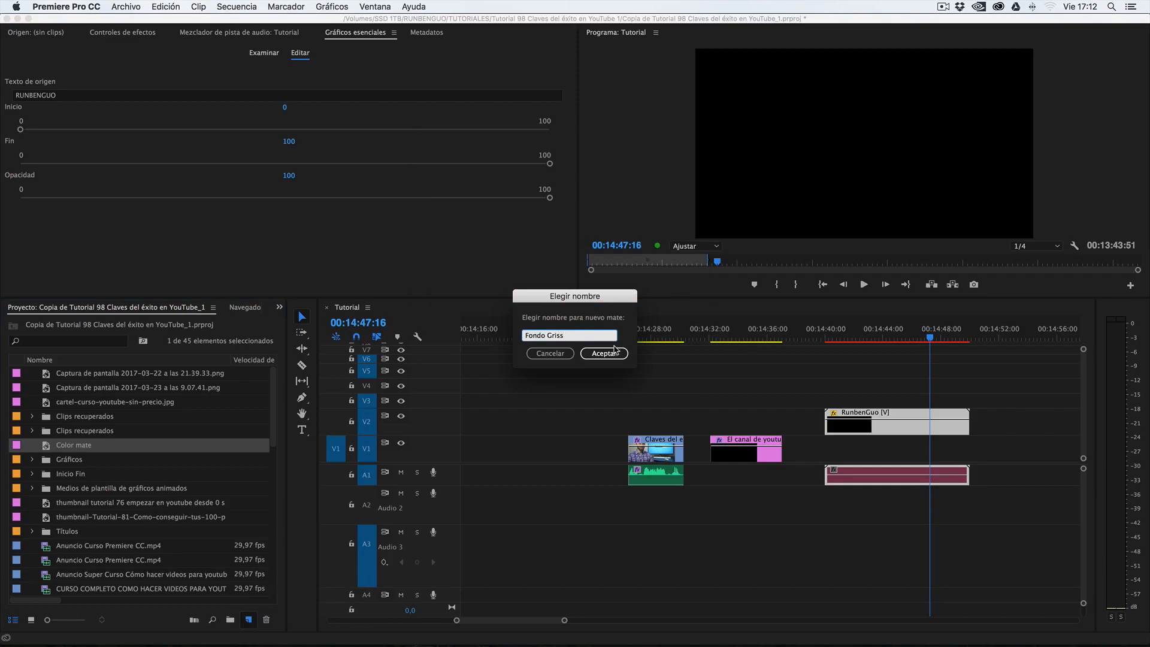
left_click(614, 351)
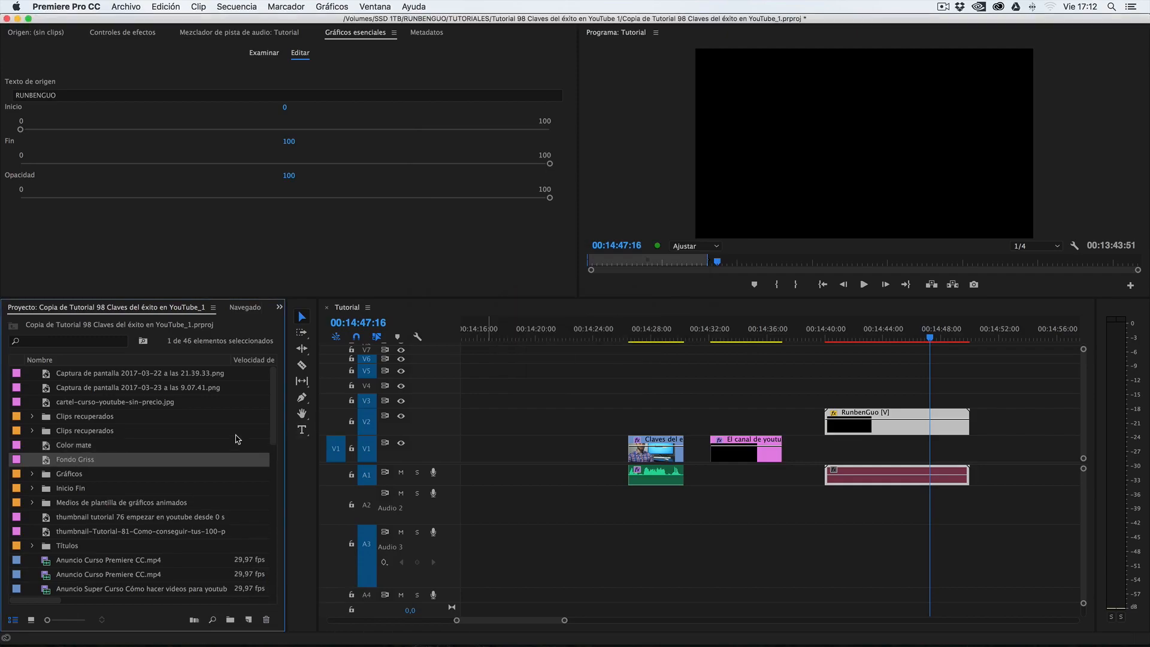
Place the Fondo Griss matte on V1 beneath the RunbenGuo clip, matching its length, and move the playhead to 00:14:44:08.
left_click(75, 464)
left_click(48, 463)
left_click_drag(59, 463, 968, 444)
mouse_move(867, 336)
left_mouse_down()
mouse_move(903, 337)
mouse_move(821, 336)
mouse_move(884, 337)
left_mouse_up()
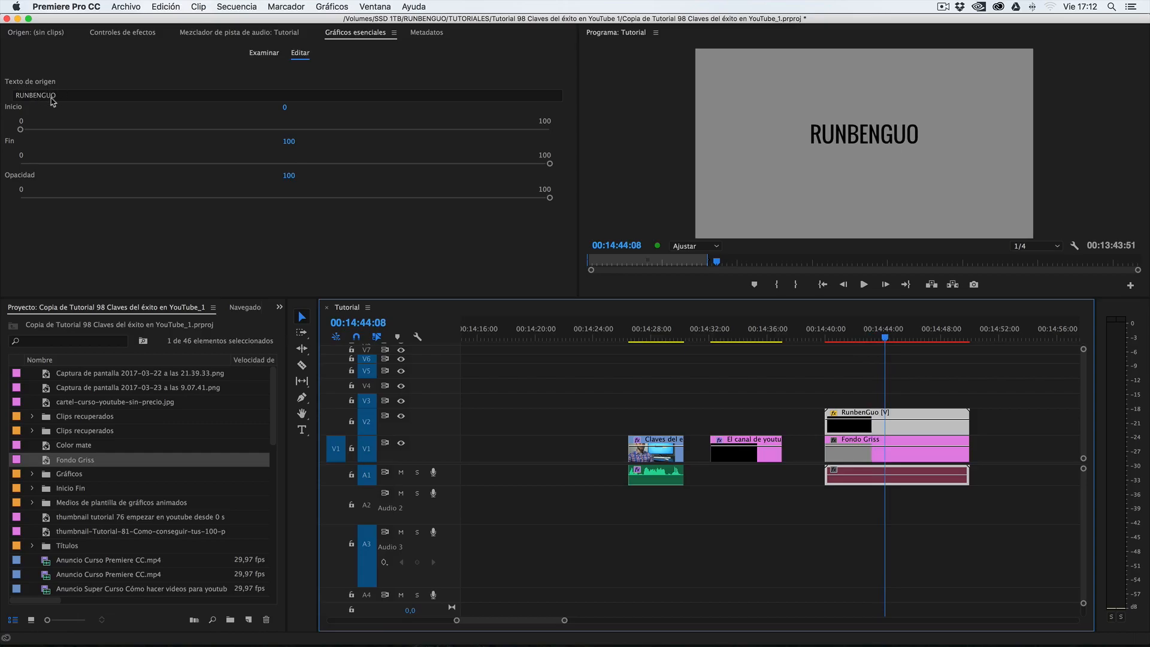
Change the RunbenGuo clip's Texto de origen to "Aprende vídeo" and scrub slightly forward in the timeline.
left_click(48, 96)
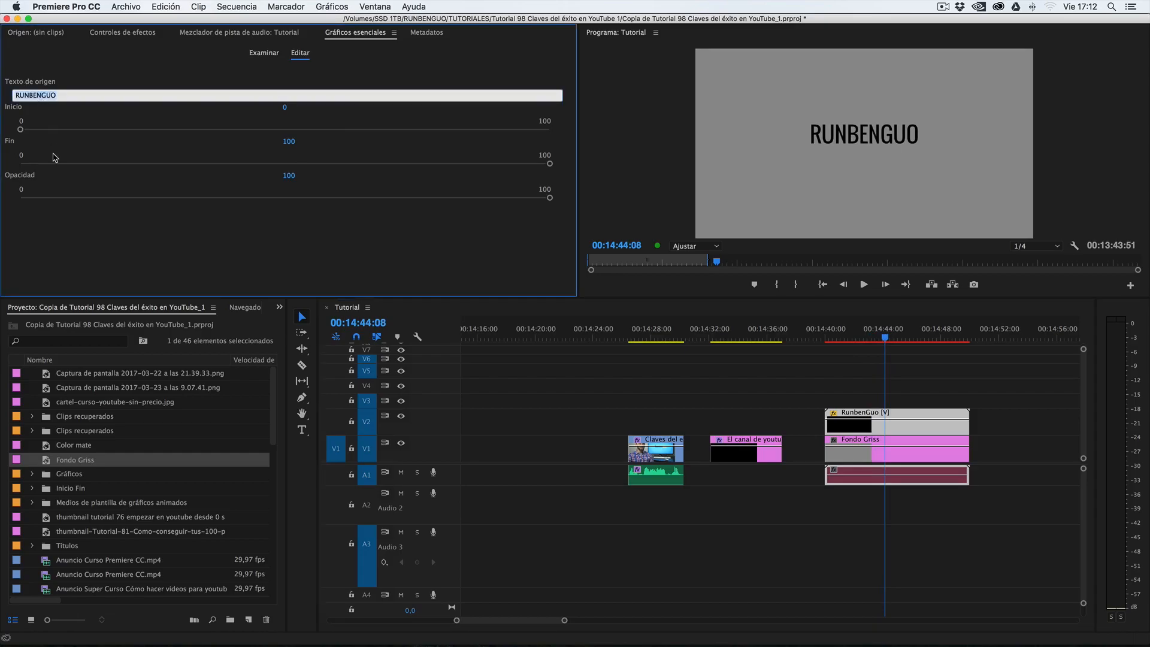
type("Aprende vídeo")
key("Return")
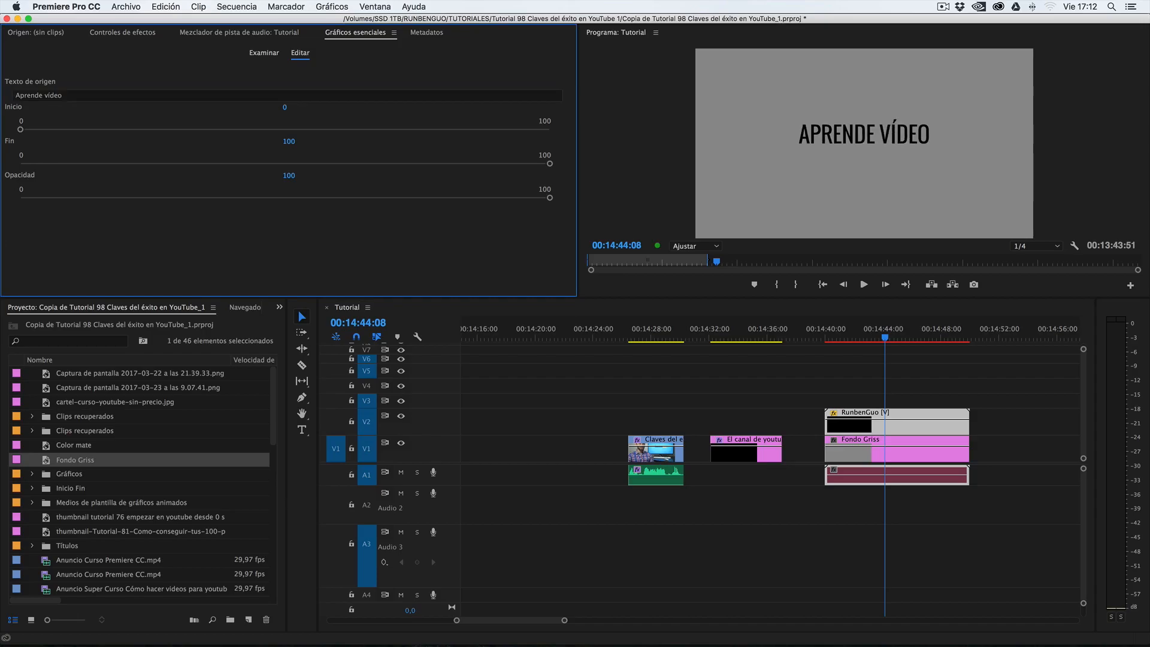
mouse_move(884, 338)
left_mouse_down()
mouse_move(917, 339)
mouse_move(826, 342)
mouse_move(891, 340)
left_mouse_up()
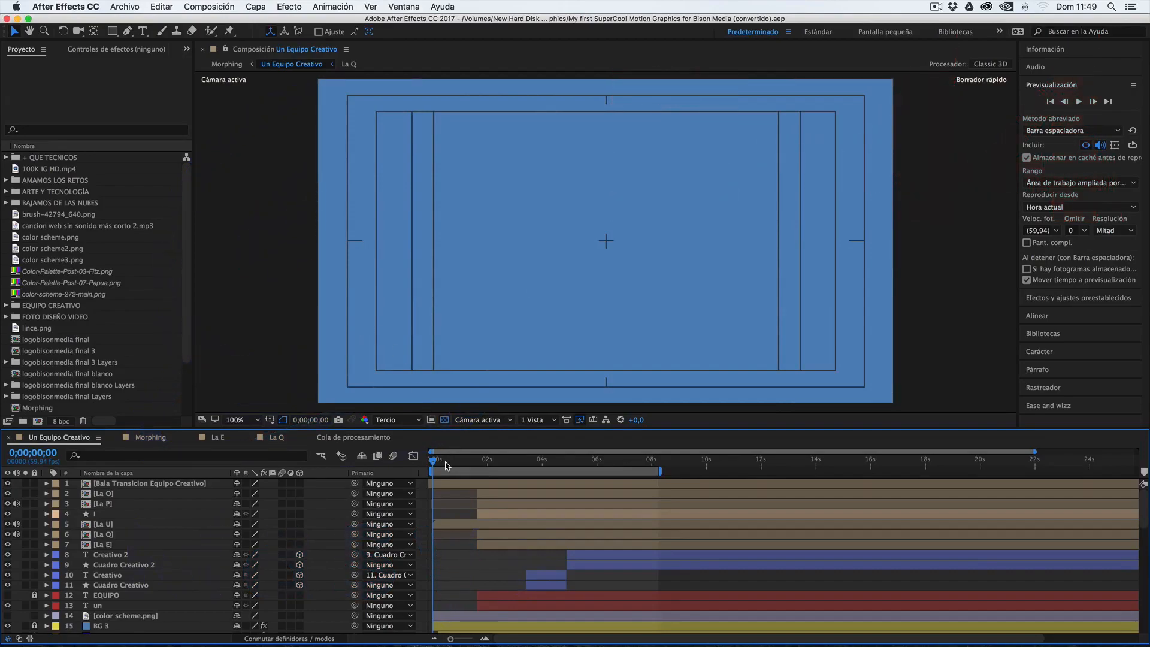
In After Effects, preview the Un Equipo Creativo composition from its beginning.
left_click(1079, 102)
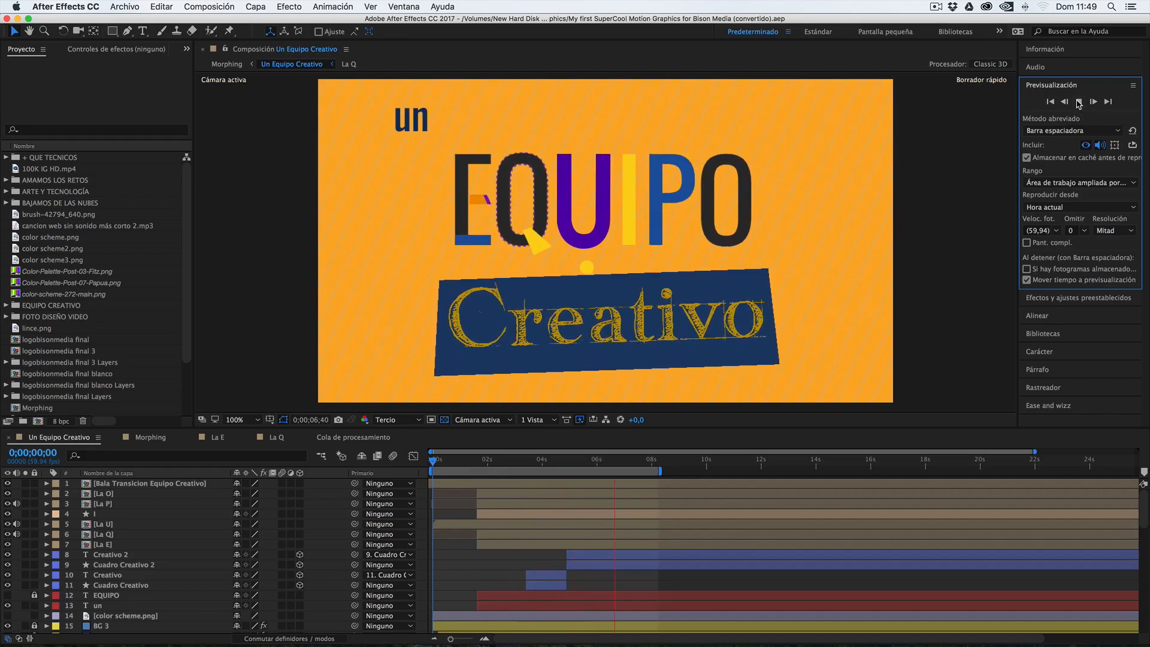
Stop the preview and scrub through the Un Equipo Creativo composition to review its lettering animation.
key("space")
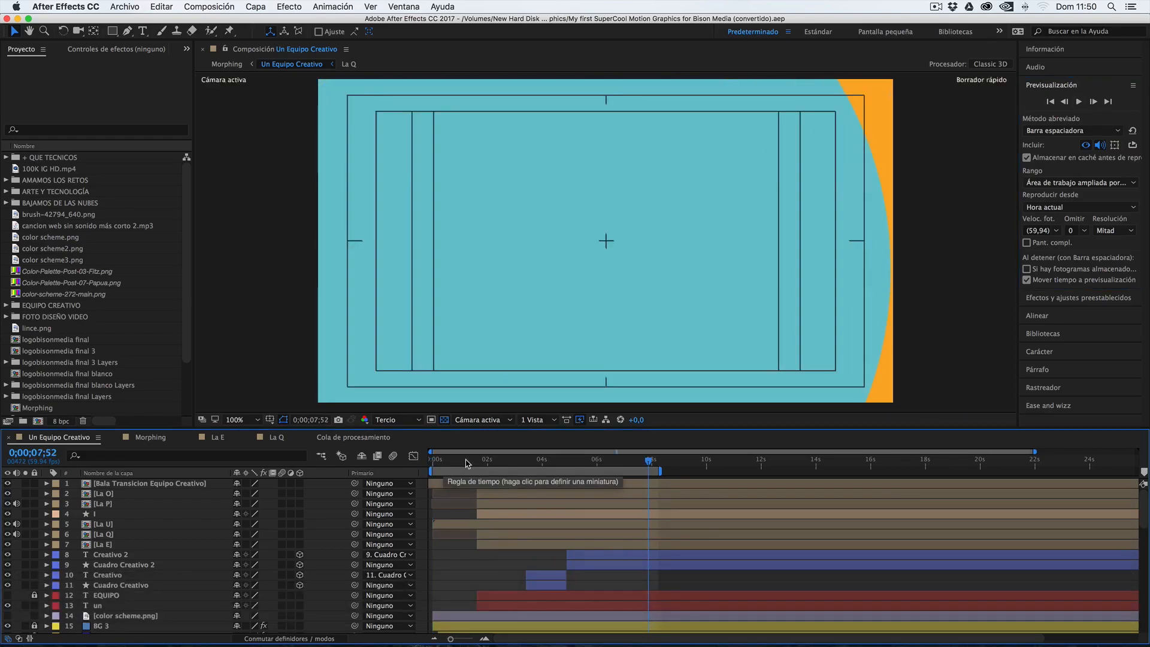
left_click_drag(459, 462, 601, 462)
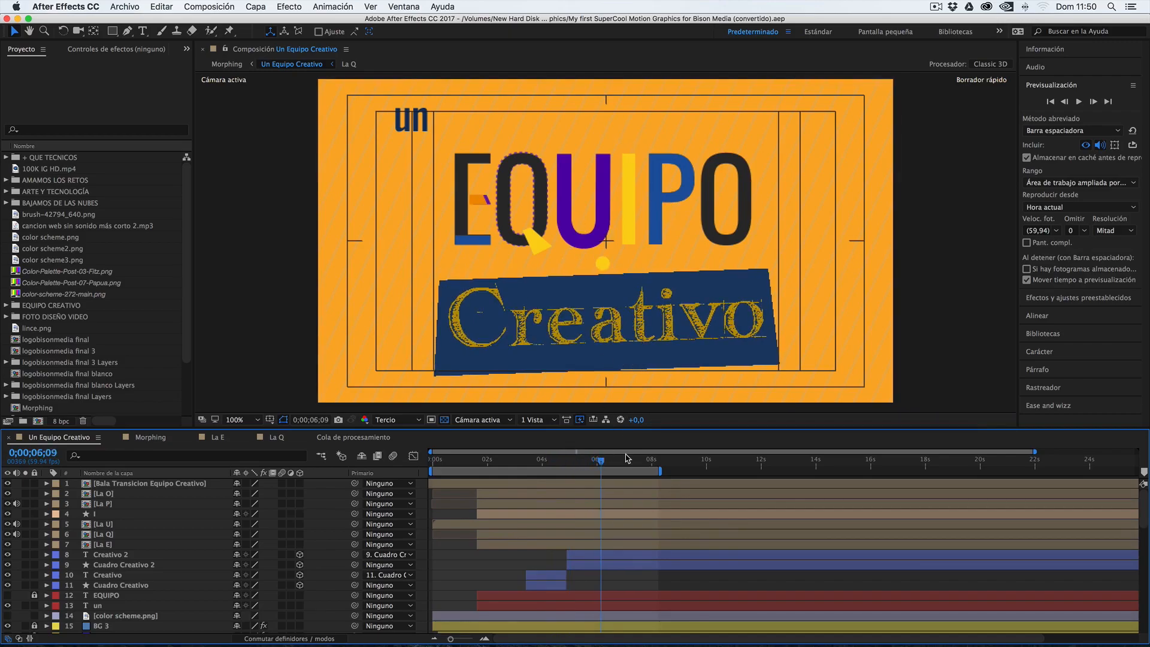
left_click_drag(527, 462, 604, 461)
Open the project 44 Caso práctico de Animación (Un equipo creativo).aep, scrub its main animation and open the La P composition.
left_click(133, 6)
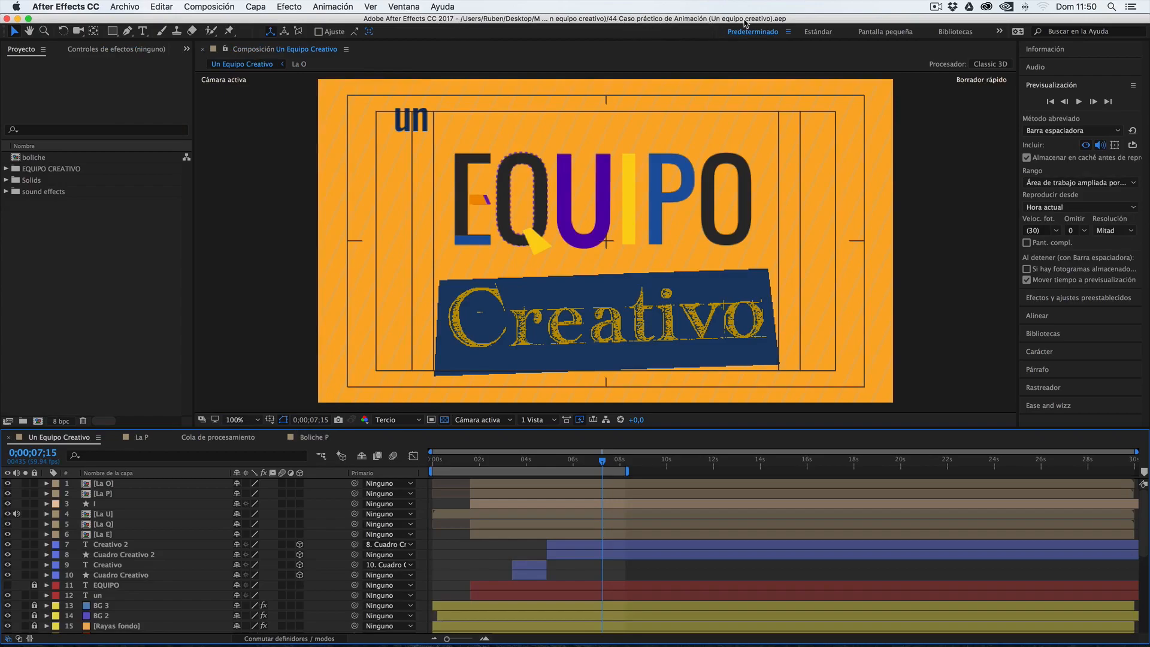
left_click_drag(466, 462, 501, 462)
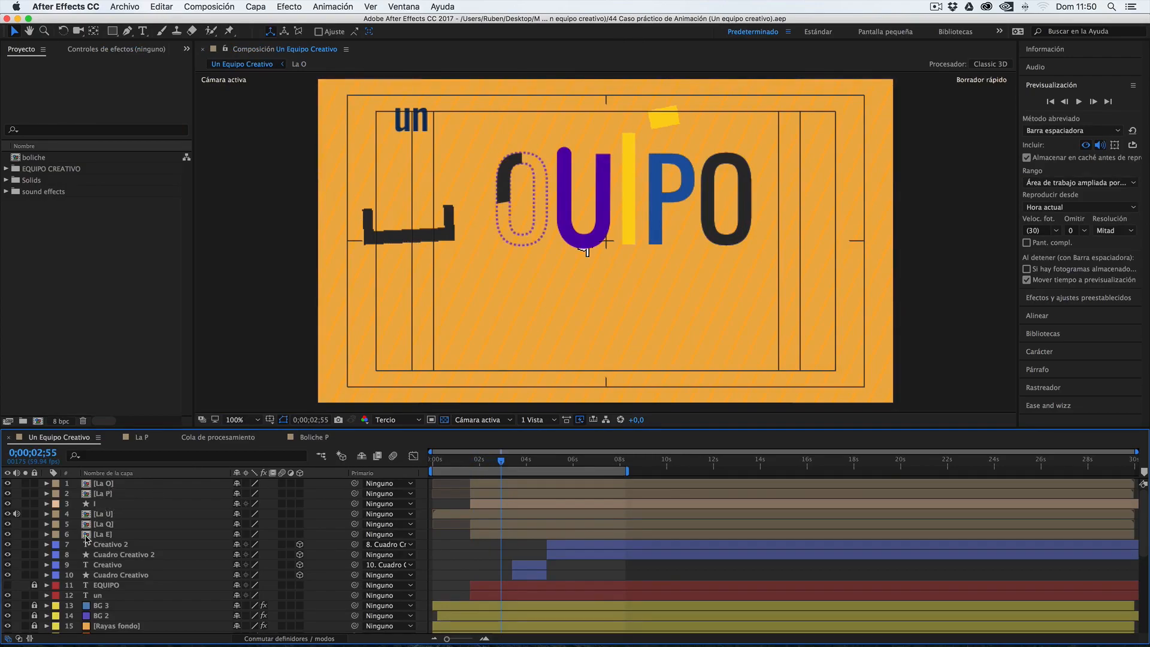
left_click(141, 437)
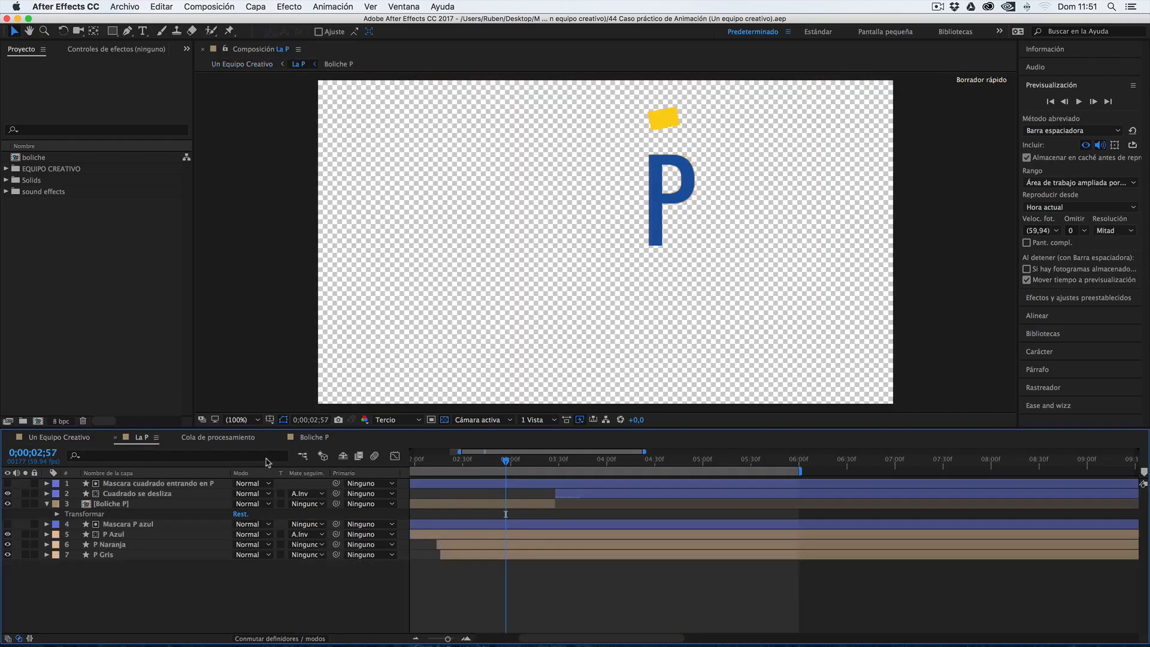
Review how the P letter and its yellow shape are animated in the La P and Boliche P compositions.
left_click_drag(475, 462, 876, 482)
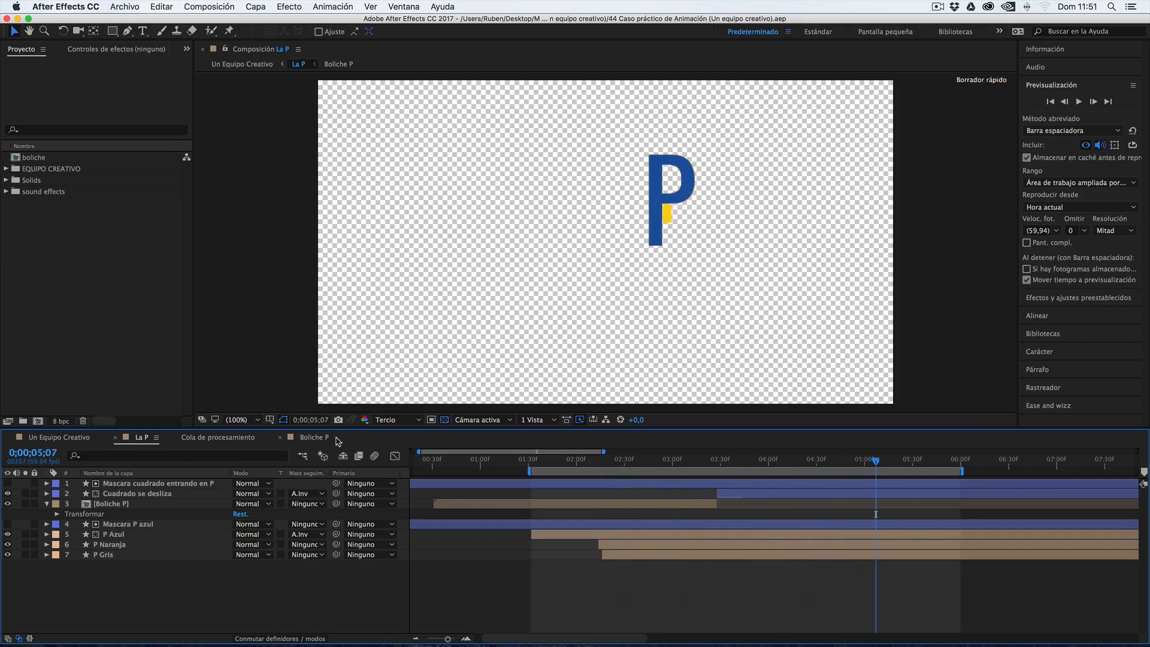
left_click(318, 437)
left_click_drag(545, 461, 670, 461)
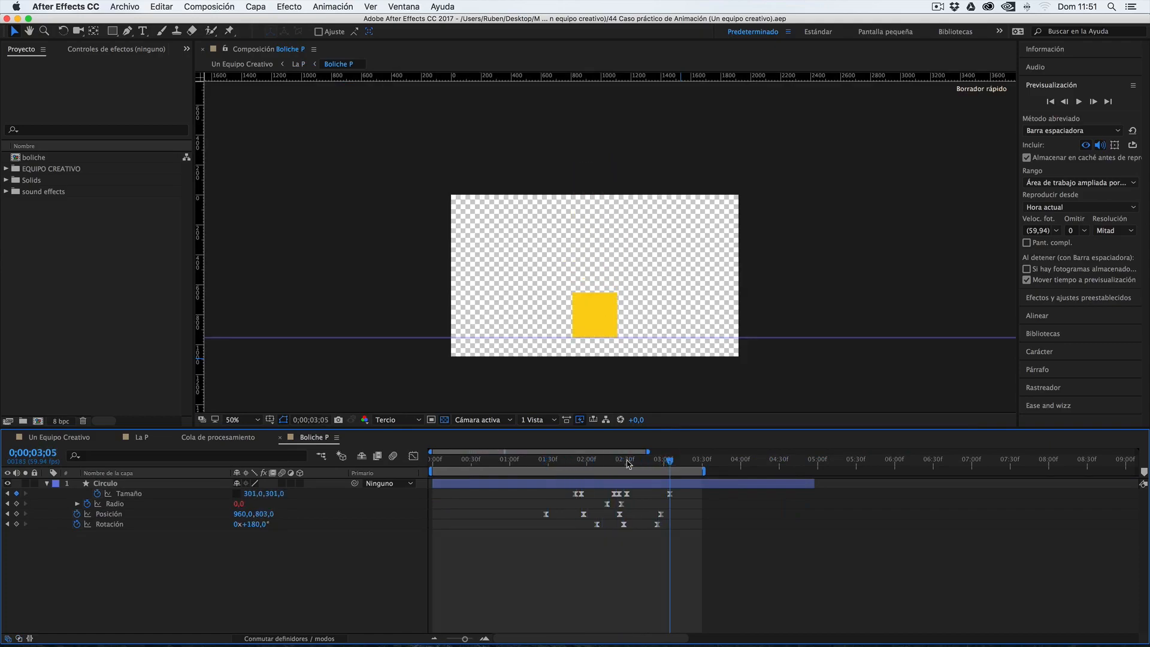
left_click(143, 438)
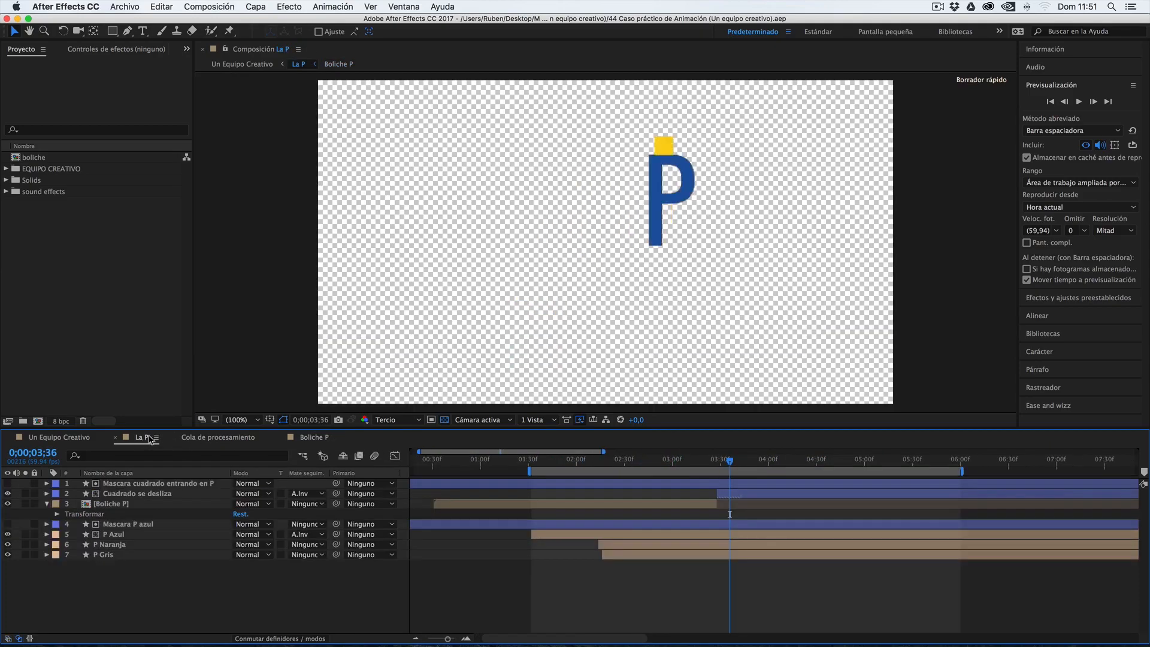
left_click(62, 437)
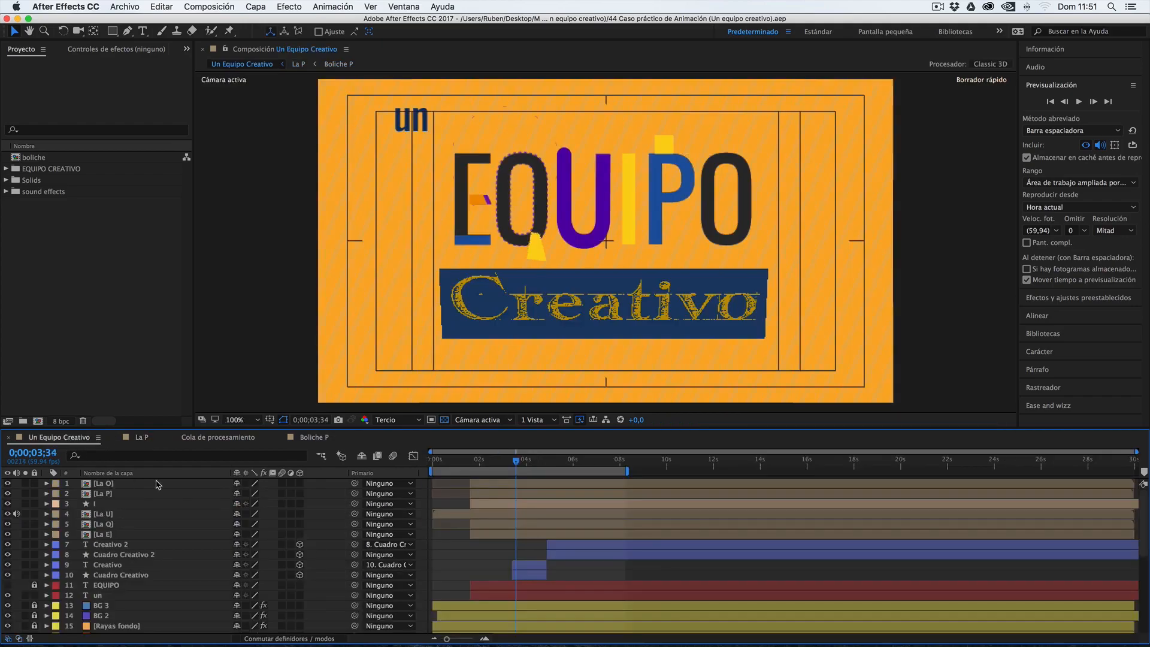
left_click(142, 437)
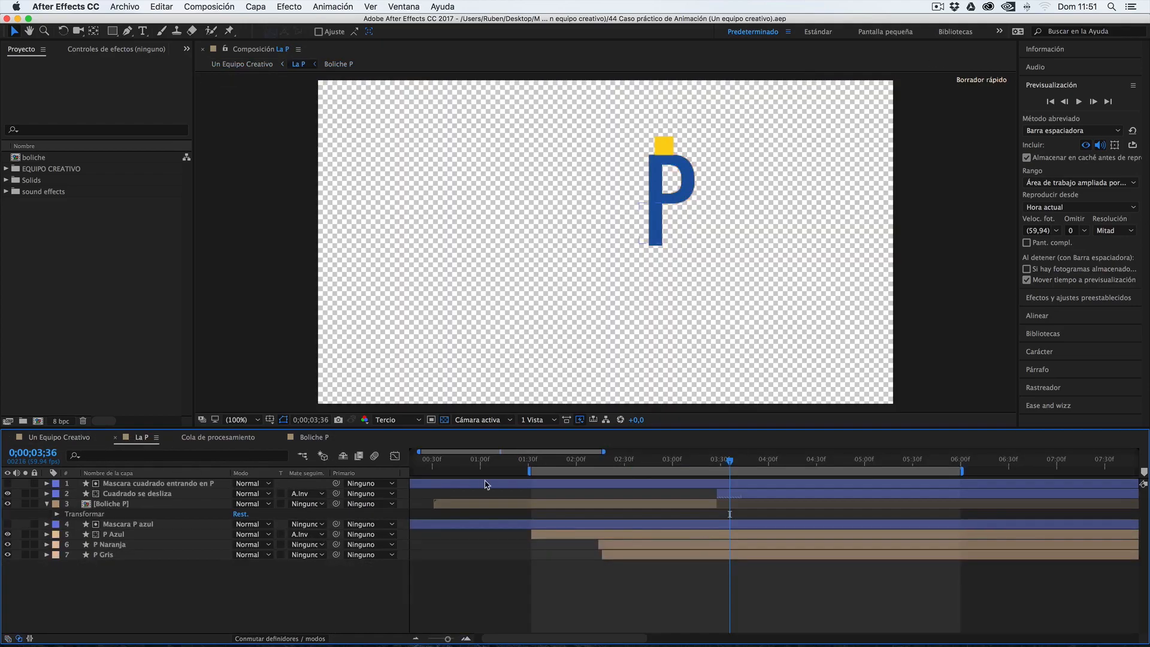
left_click(610, 463)
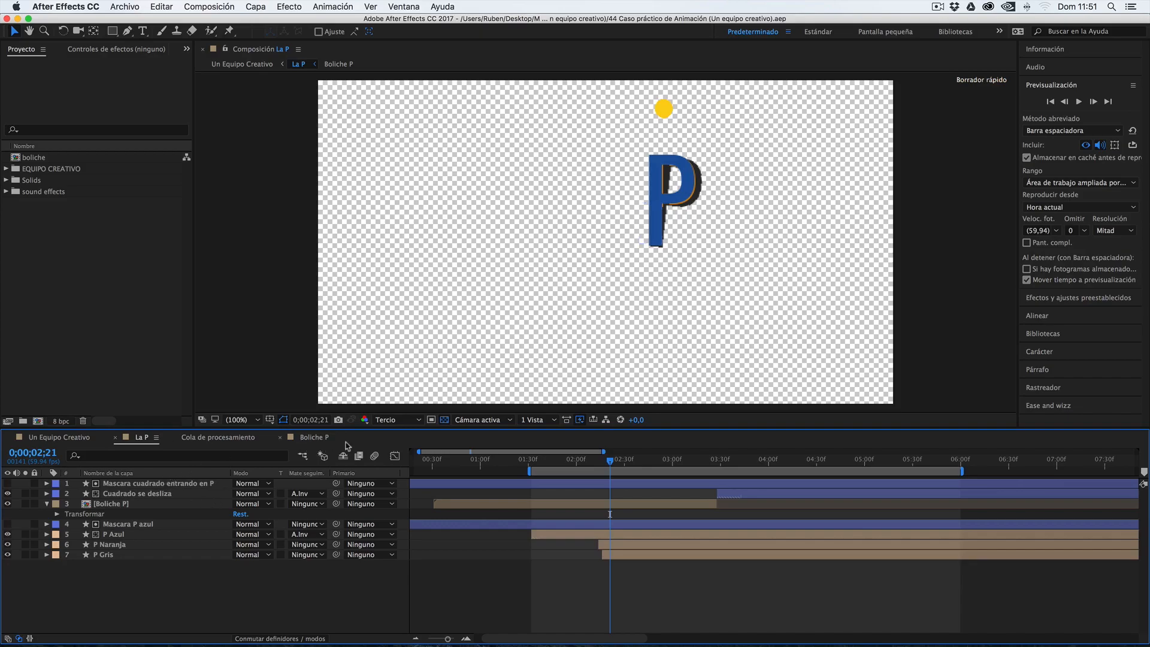
Create a new composition named P.
left_click(208, 6)
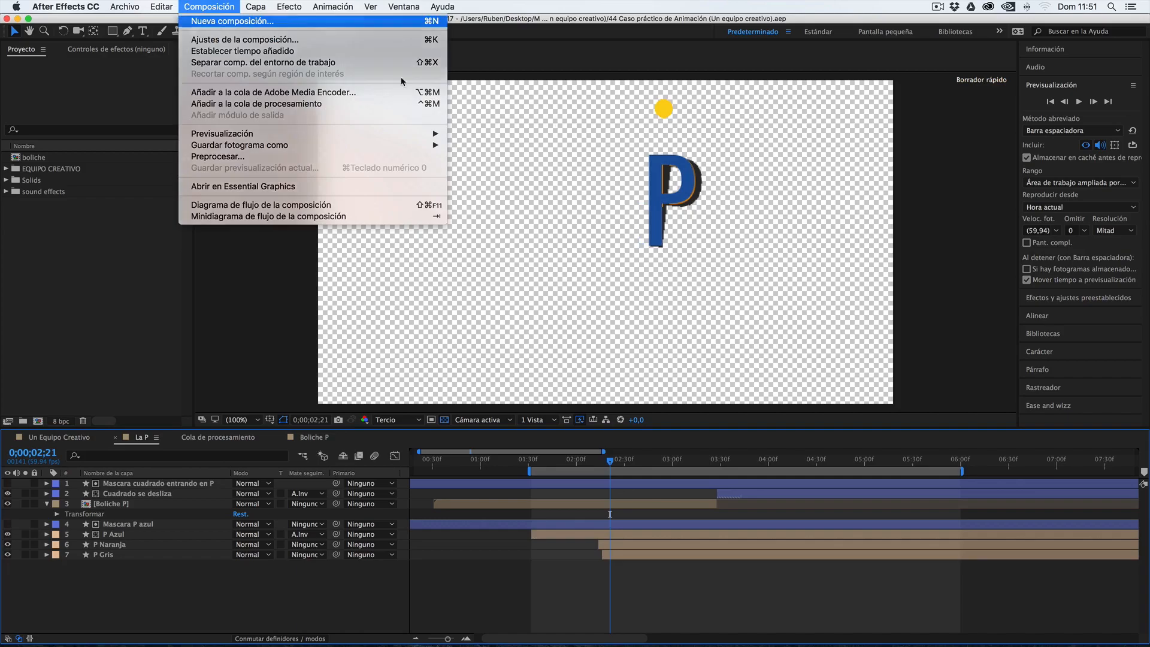
left_click(219, 19)
type("P")
left_click(919, 440)
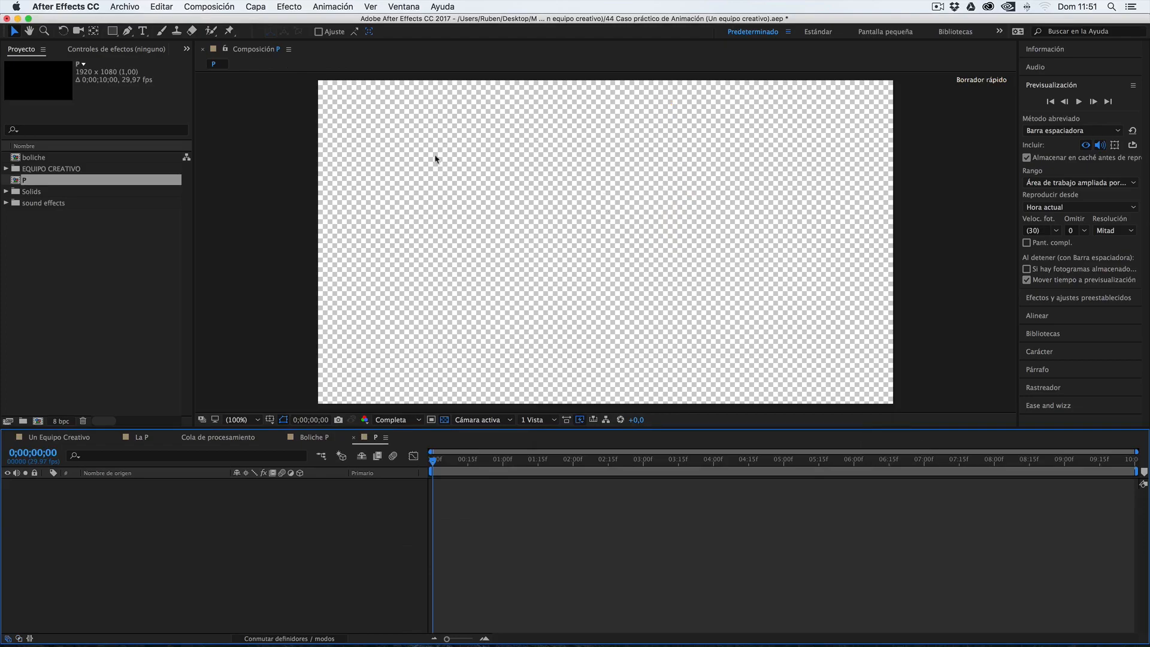
Add a text layer containing the letter "P" to the P composition.
right_click(216, 503)
mouse_move(233, 508)
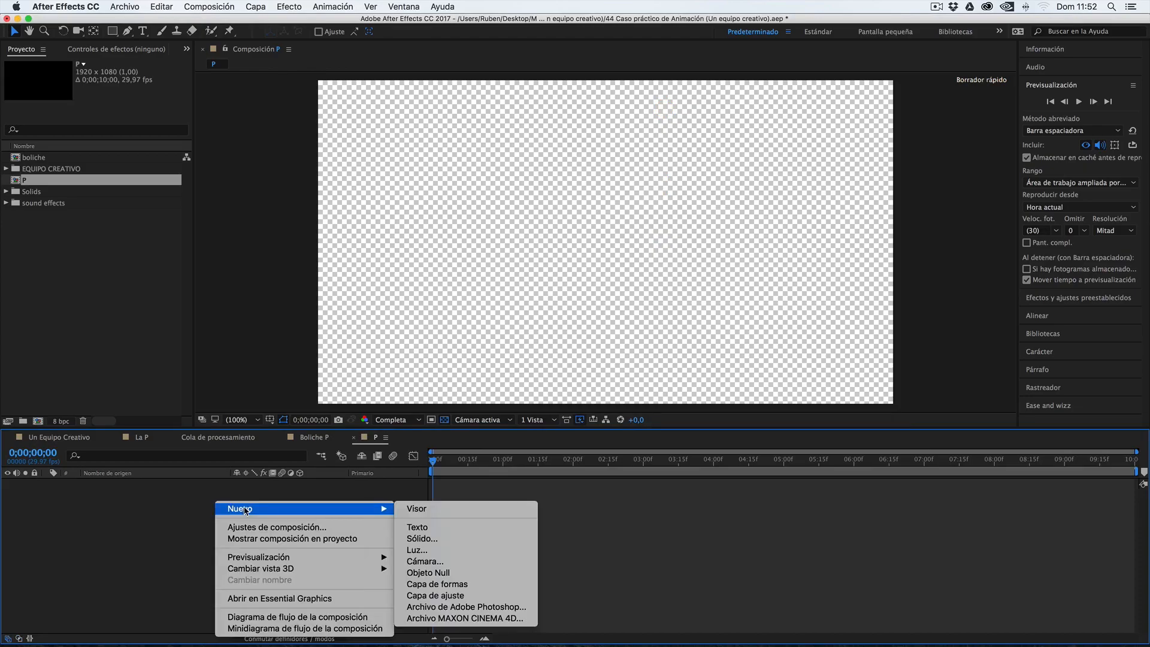
left_click(419, 528)
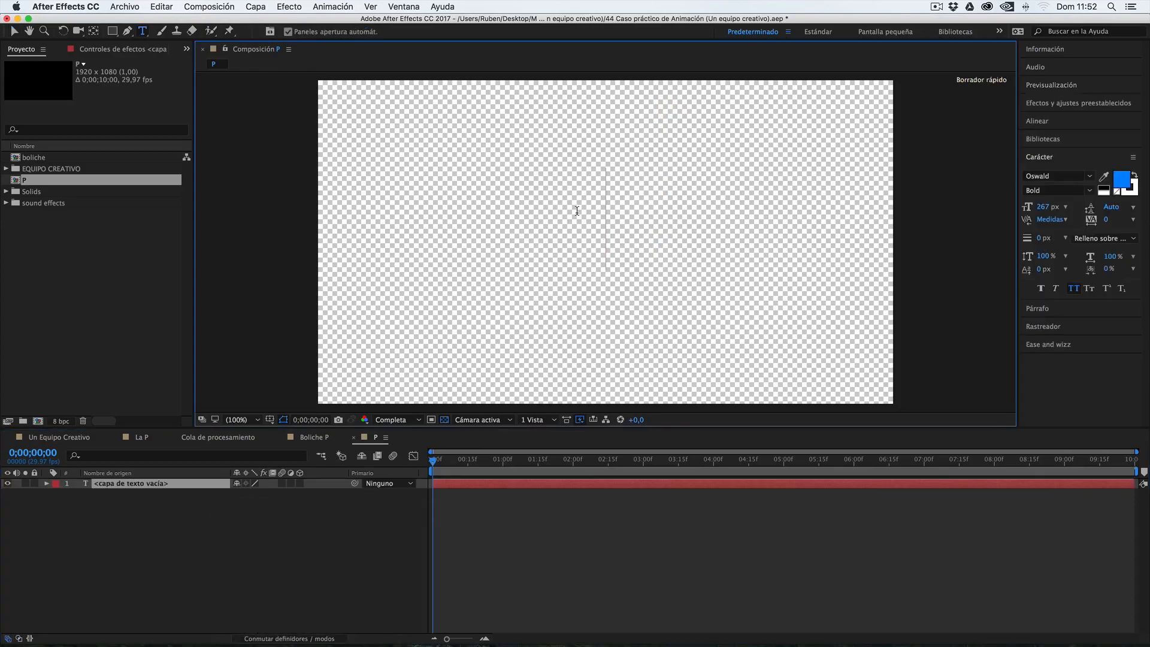
type("P")
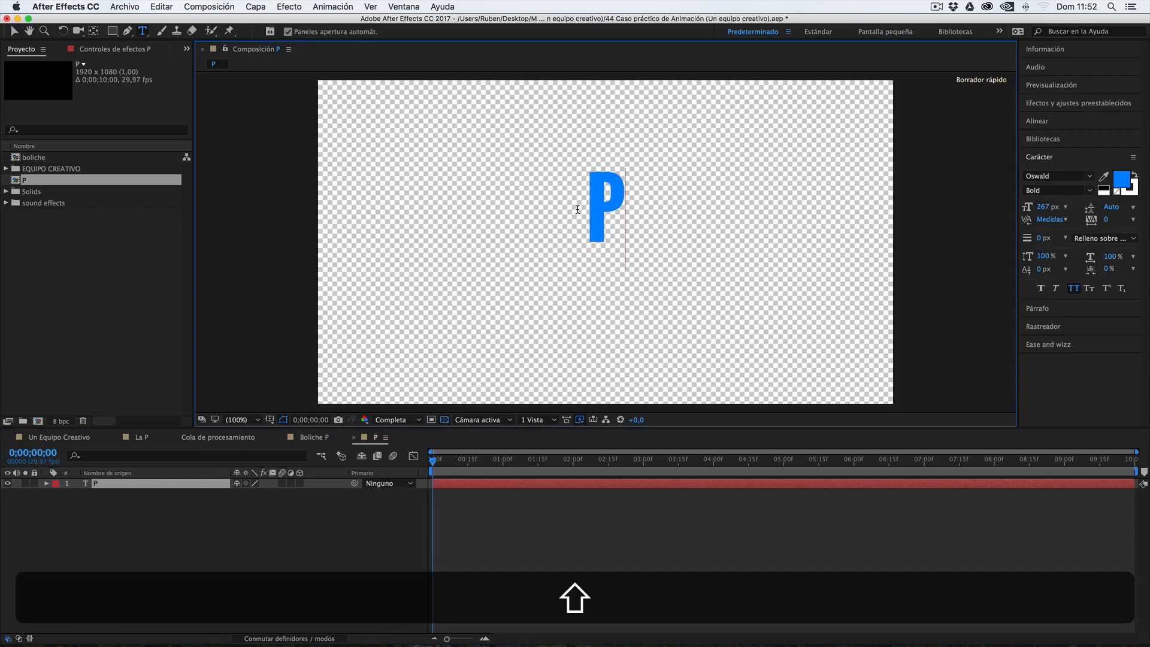
Enlarge the P text to 358 px, keeping the Oswald Bold font, and move it slightly down near the frame's center.
double_click(625, 196)
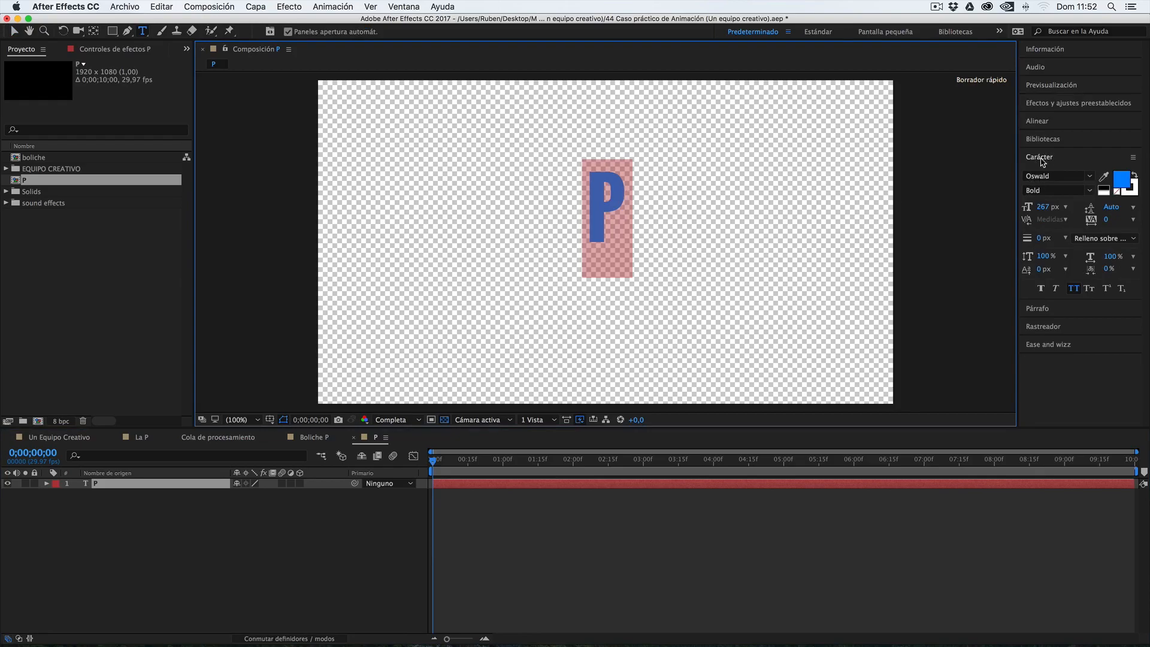
left_click_drag(1043, 207, 1095, 203)
key("KP_Enter")
key("v")
left_click_drag(596, 192, 592, 222)
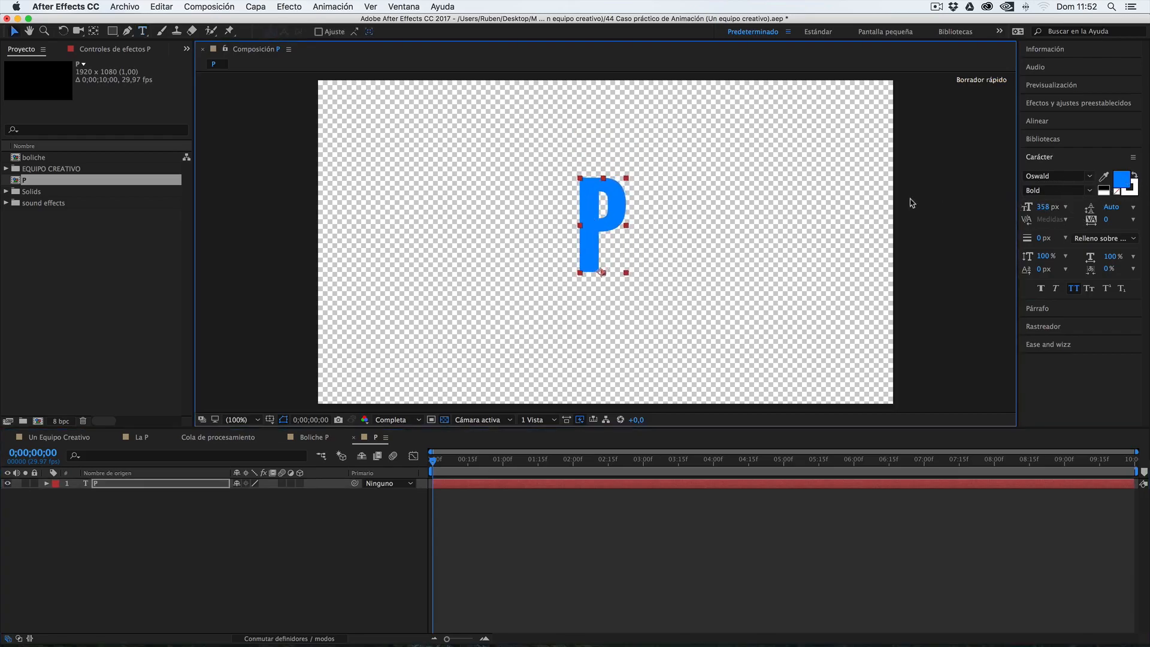
left_click(1041, 175)
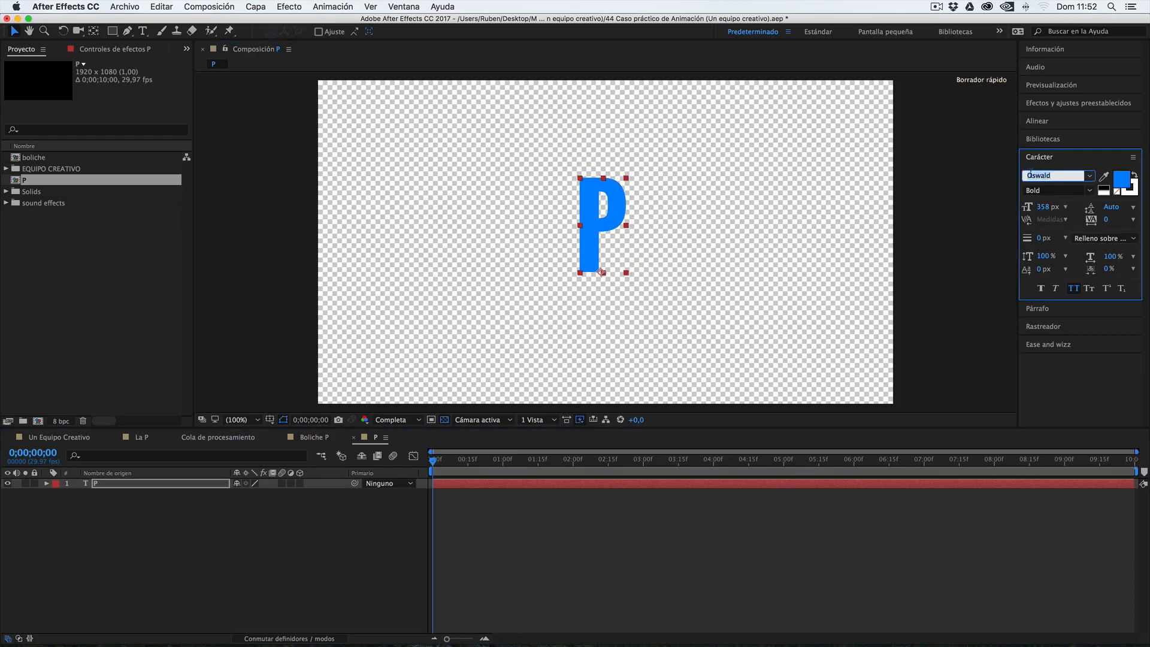
left_click(335, 535)
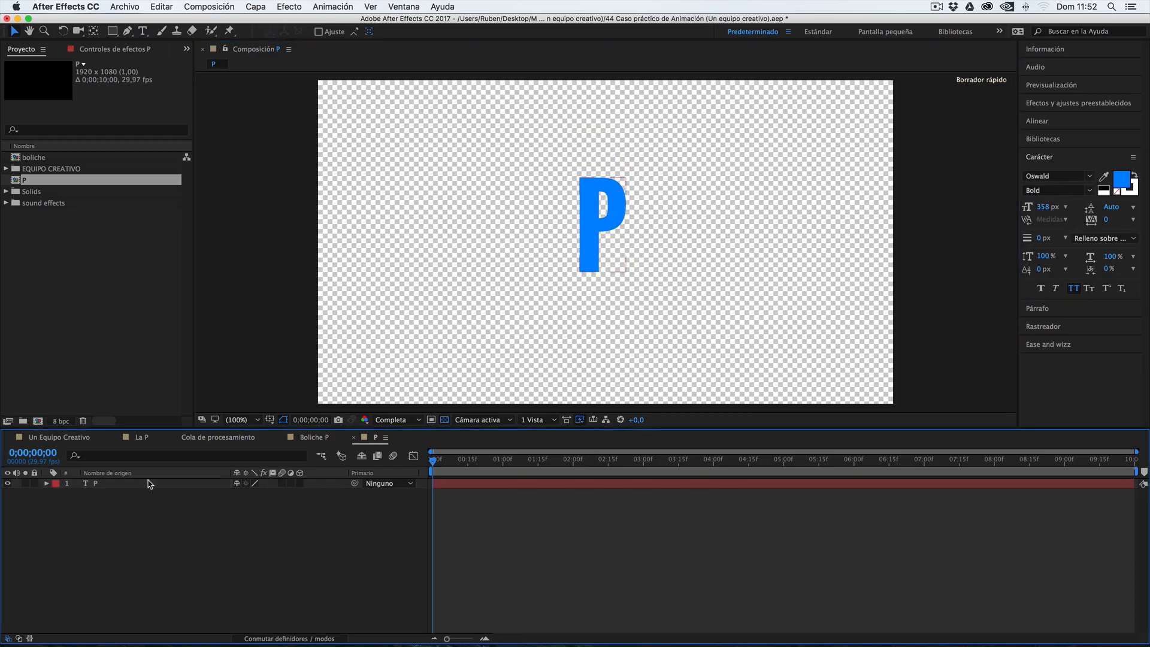
Create shapes from the P text layer.
left_click(118, 485)
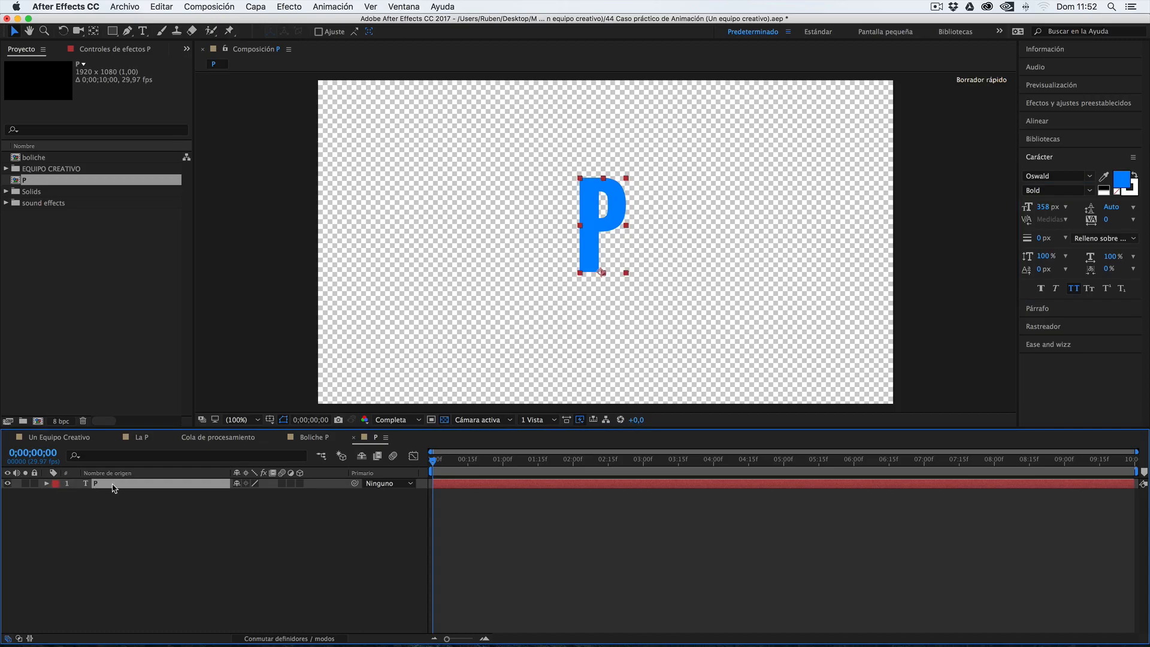
right_click(114, 487)
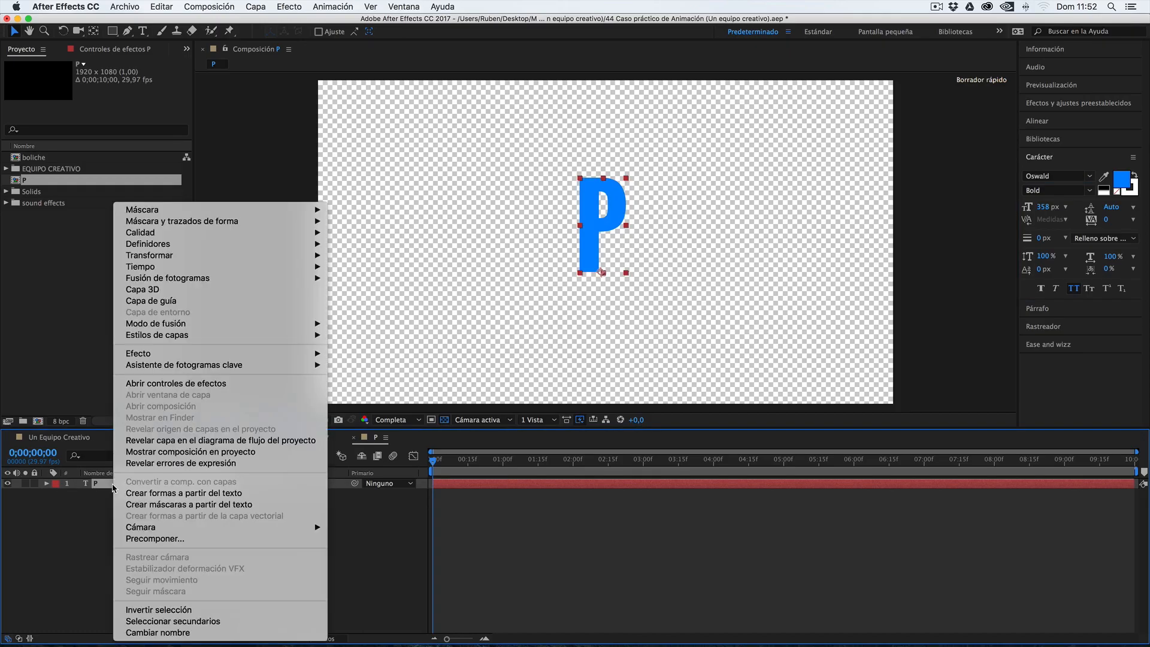
left_click(144, 494)
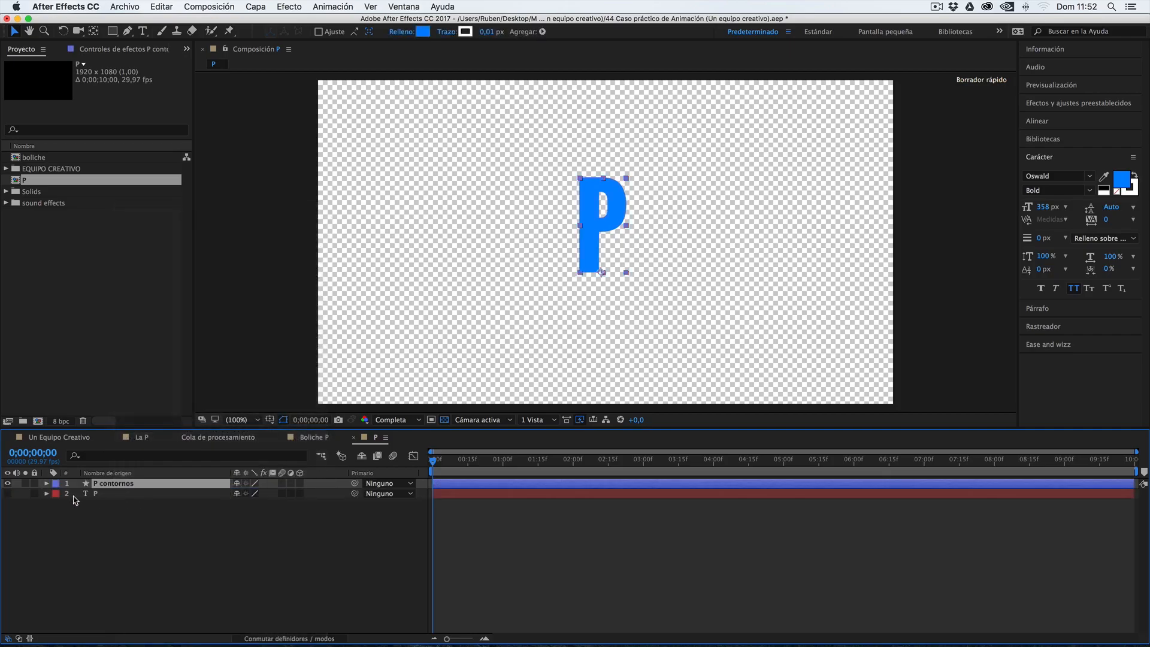
Delete the original P text layer and select the P contornos shape layer.
left_click(108, 494)
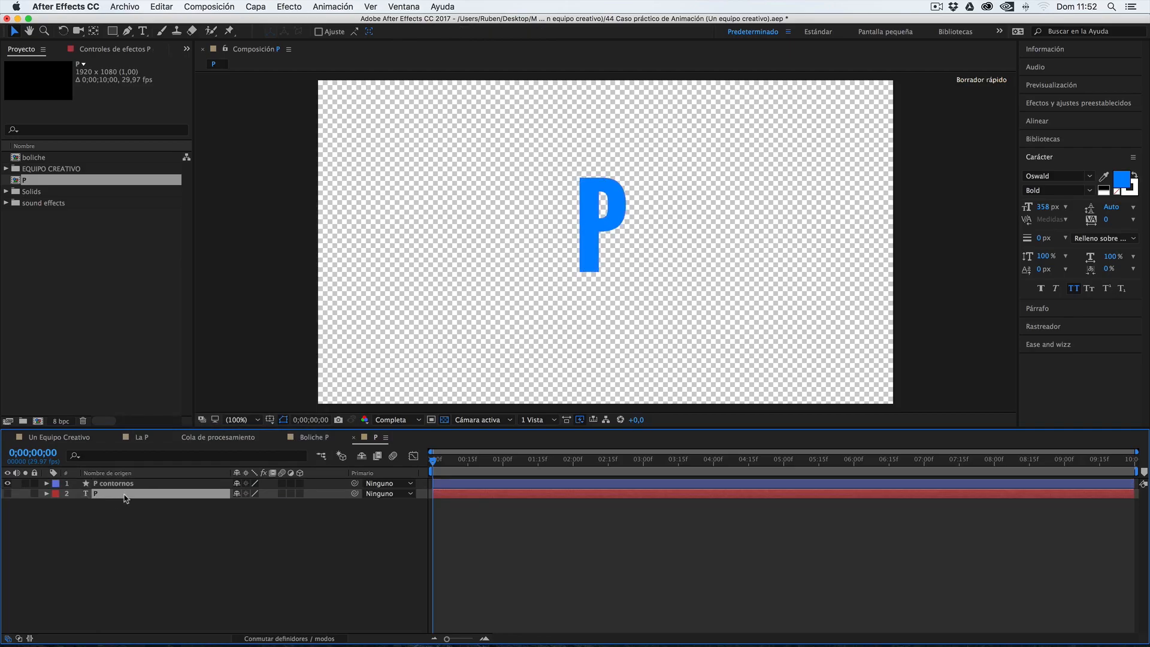
left_click(8, 494)
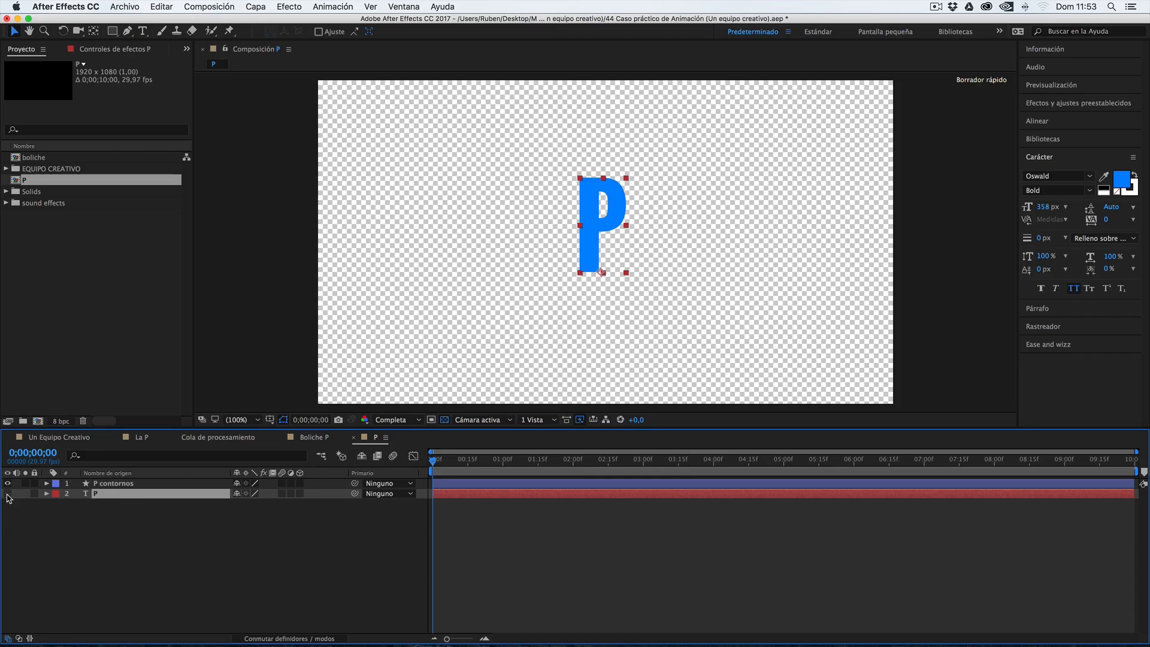
left_click(8, 494)
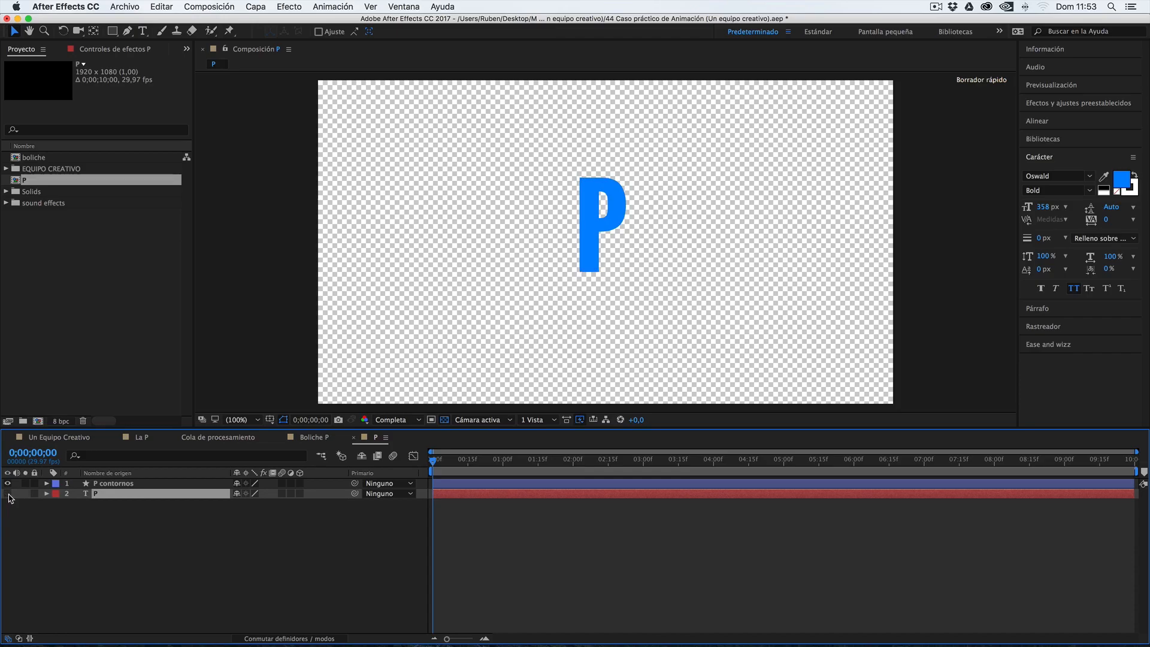
key("Delete")
left_click(113, 484)
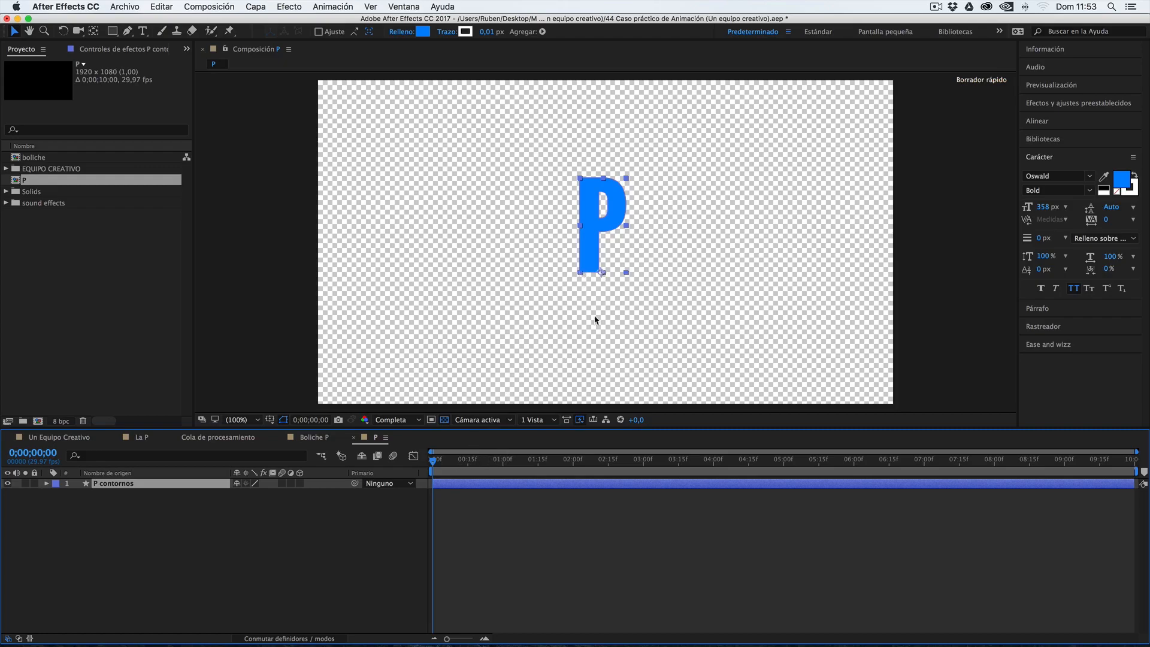
Scrub the La P composition up to 0;00;02;18 to study the letter's entrance, and return to the P composition.
left_click(141, 437)
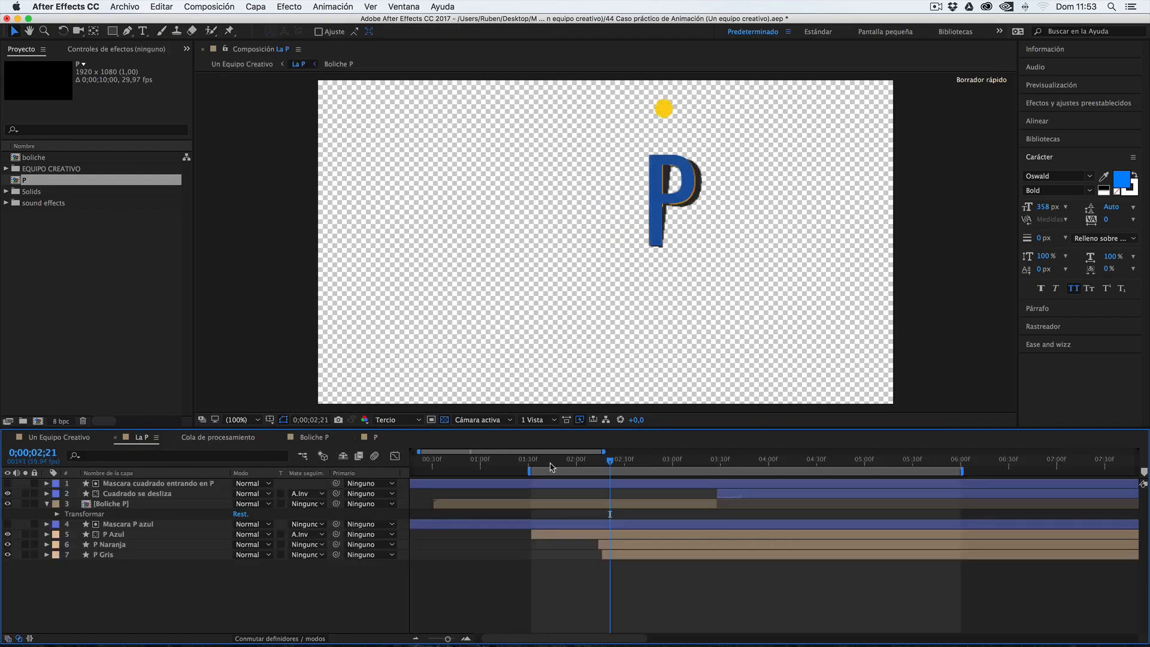
left_click_drag(535, 465, 606, 456)
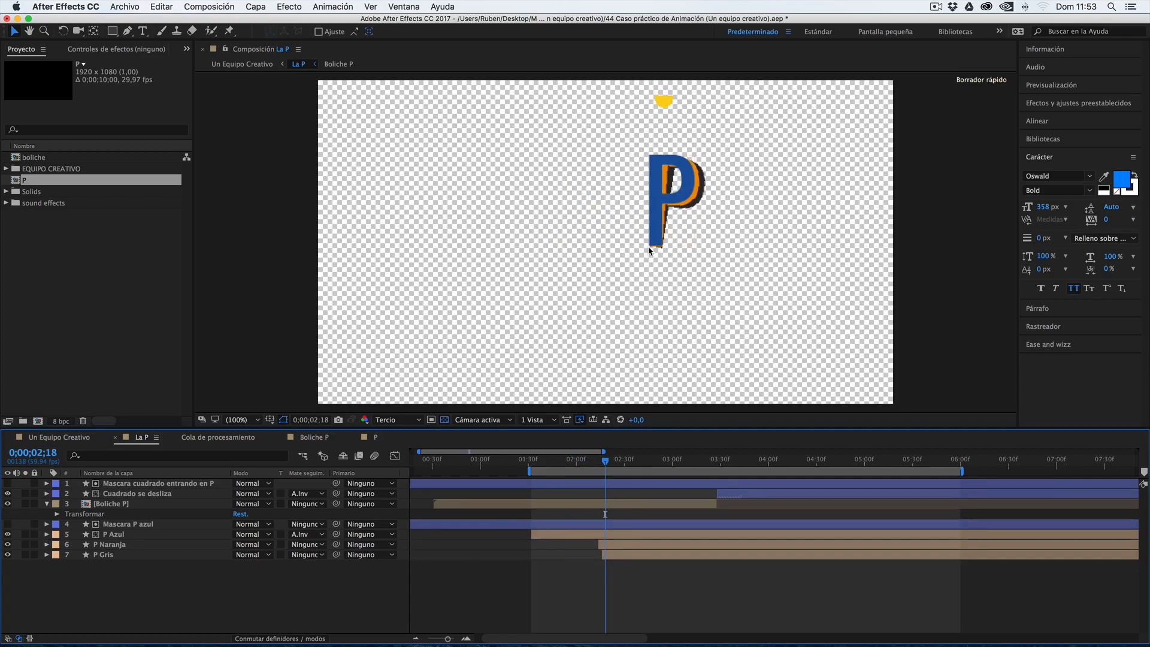
left_click(376, 439)
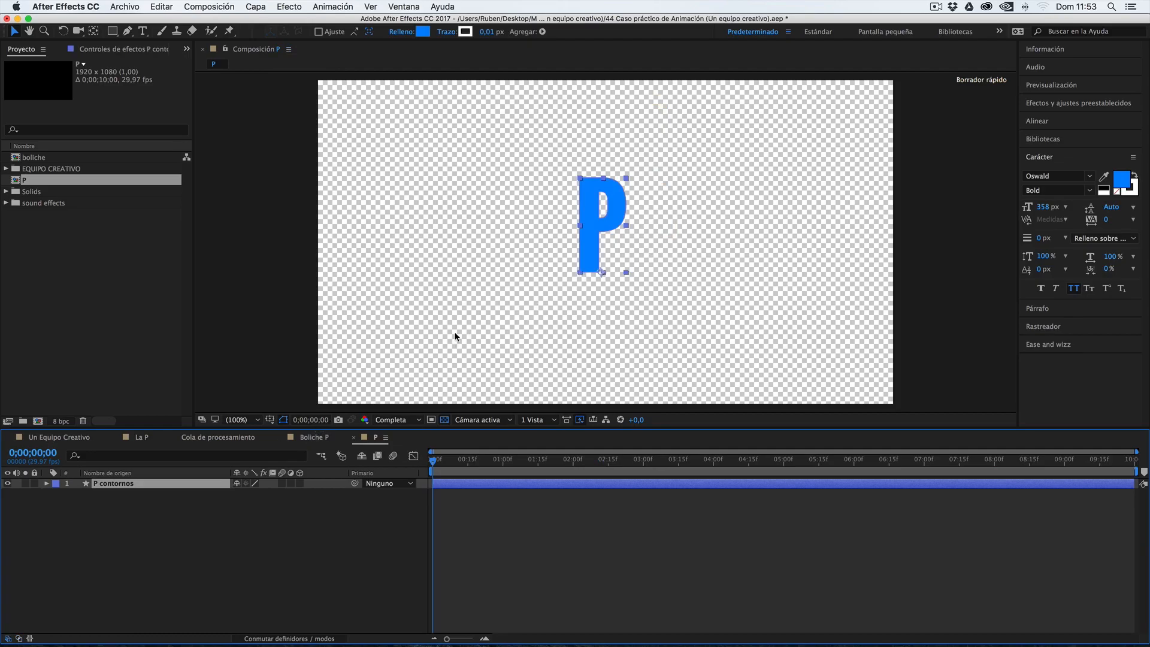
Move the anchor point of P contornos to the bottom-left corner of the letter.
key("y")
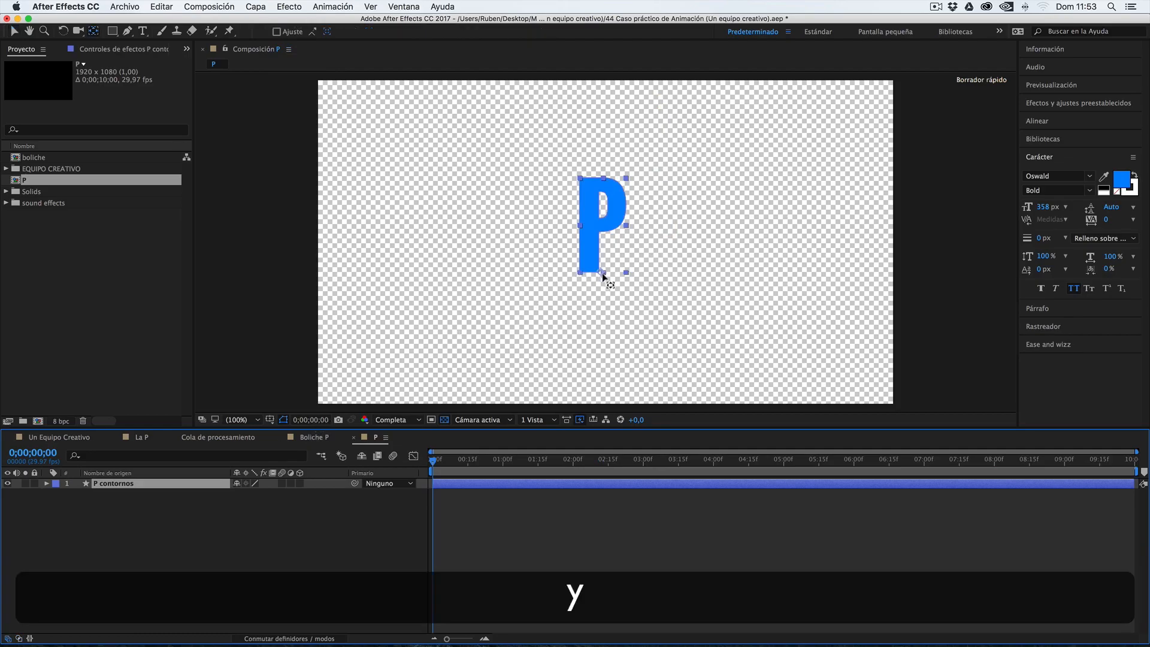
scroll(605, 267, "up", 1)
left_click_drag(596, 275, 556, 276)
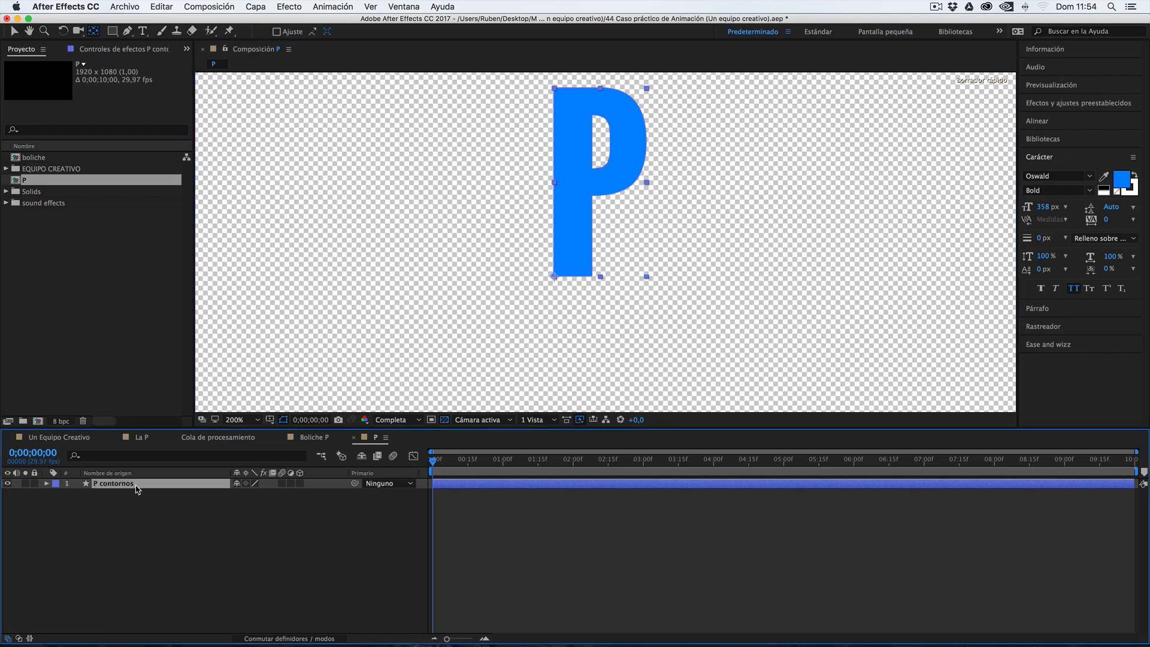
Add a Rotación keyframe to P contornos at 0;00;00;15.
left_click_drag(442, 460, 468, 460)
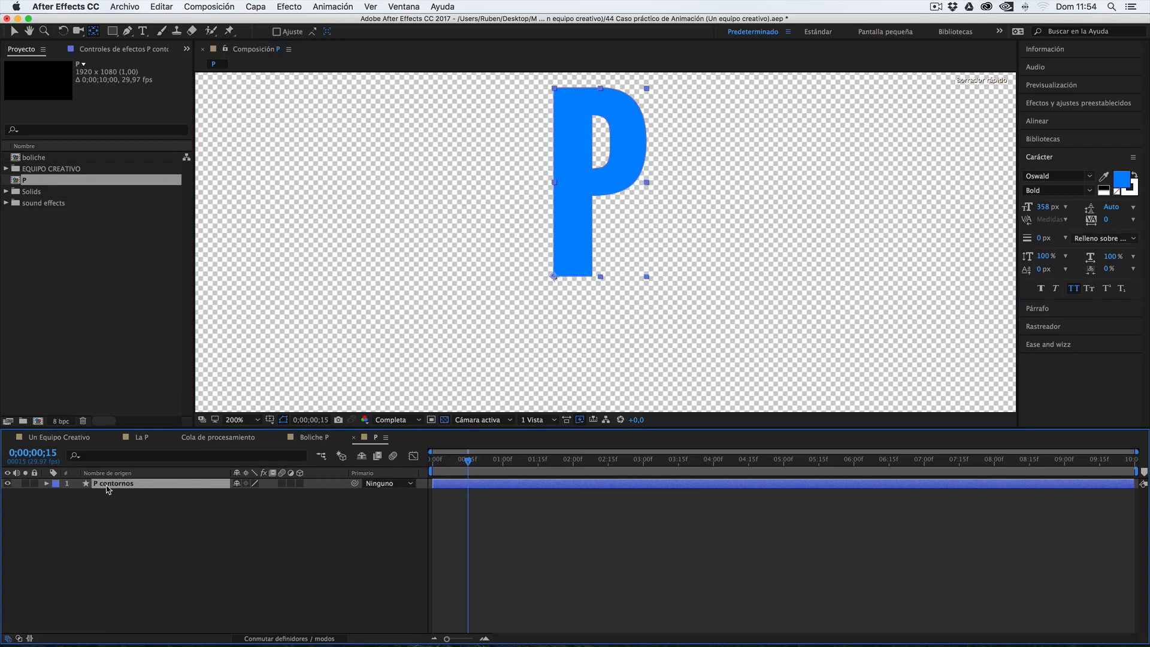
key("r")
left_click(76, 495)
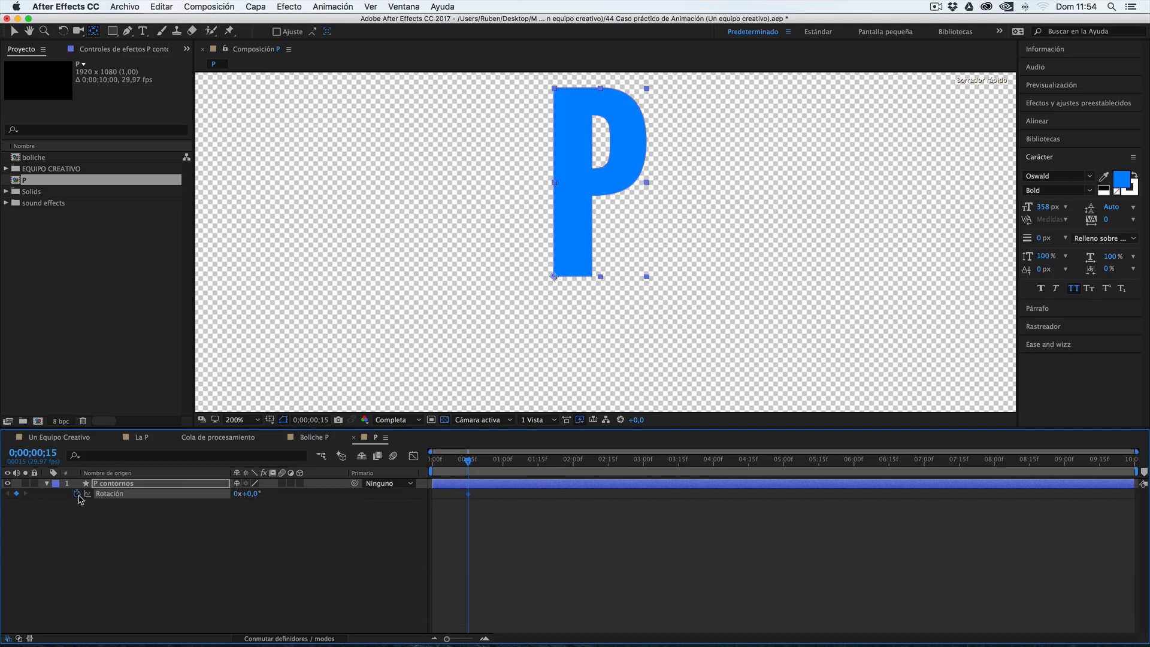
Set the Rotación keyframe of P contornos at 0;00;00;15 to -180°.
left_click(251, 494)
type("-24")
key("Return")
left_click_drag(244, 498, 178, 523)
left_click(251, 494)
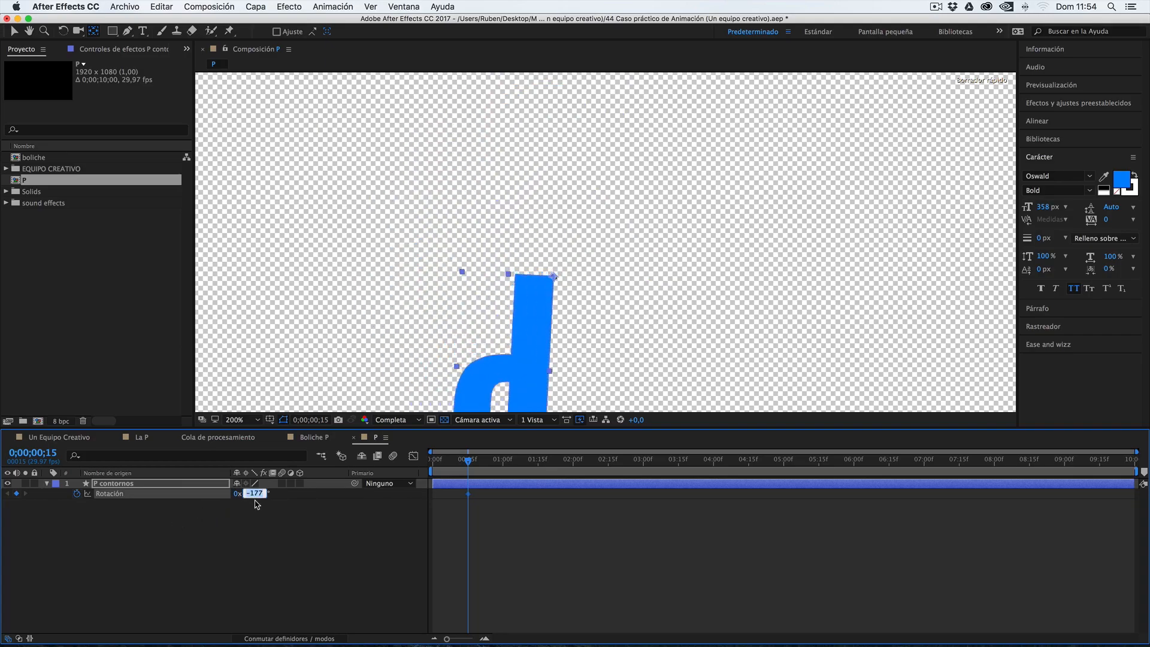
type("-180")
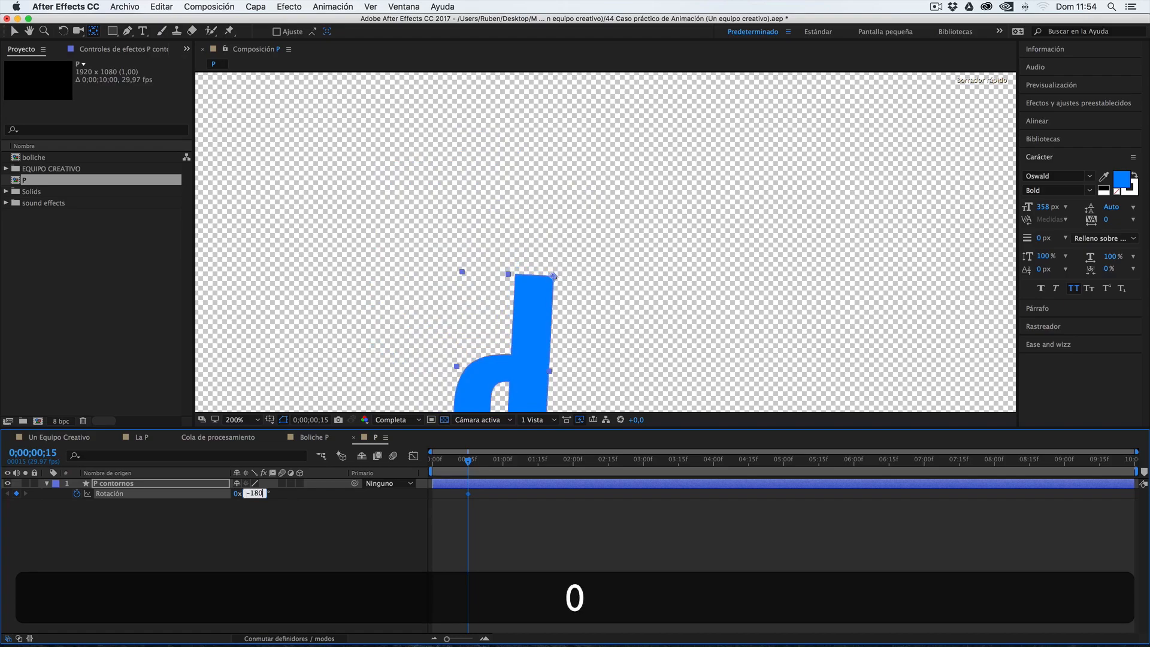
key("Return")
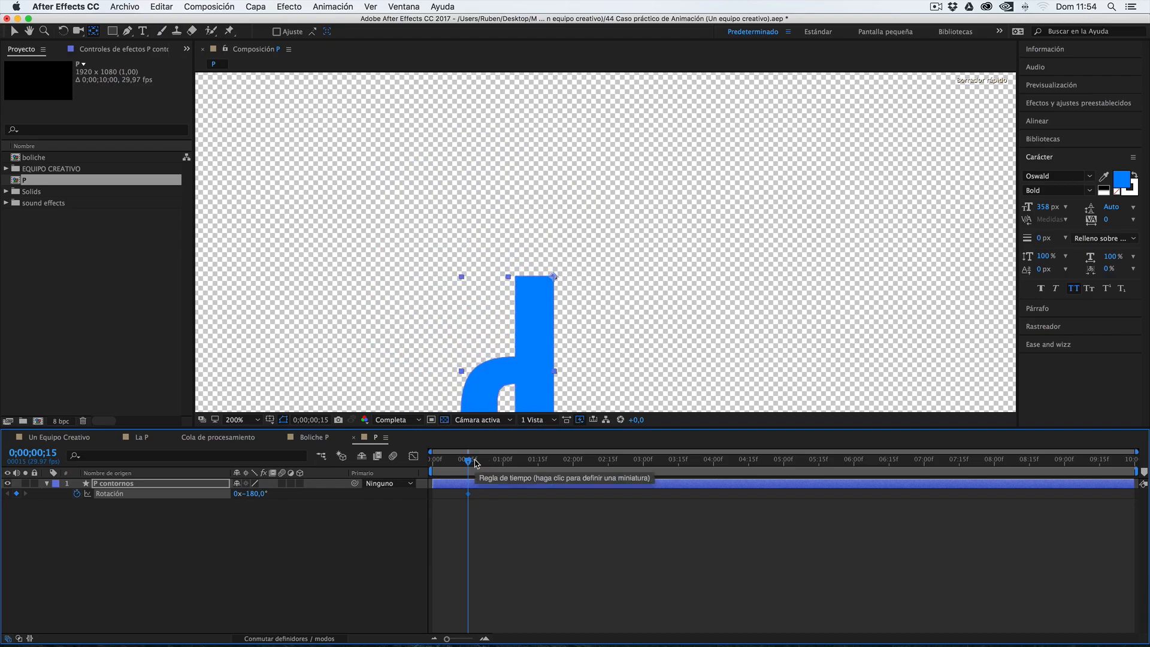
Add a Rotación keyframe of 0° to P contornos at 0;00;01;05.
key("shift+Page_Down")
key("shift+Page_Down")
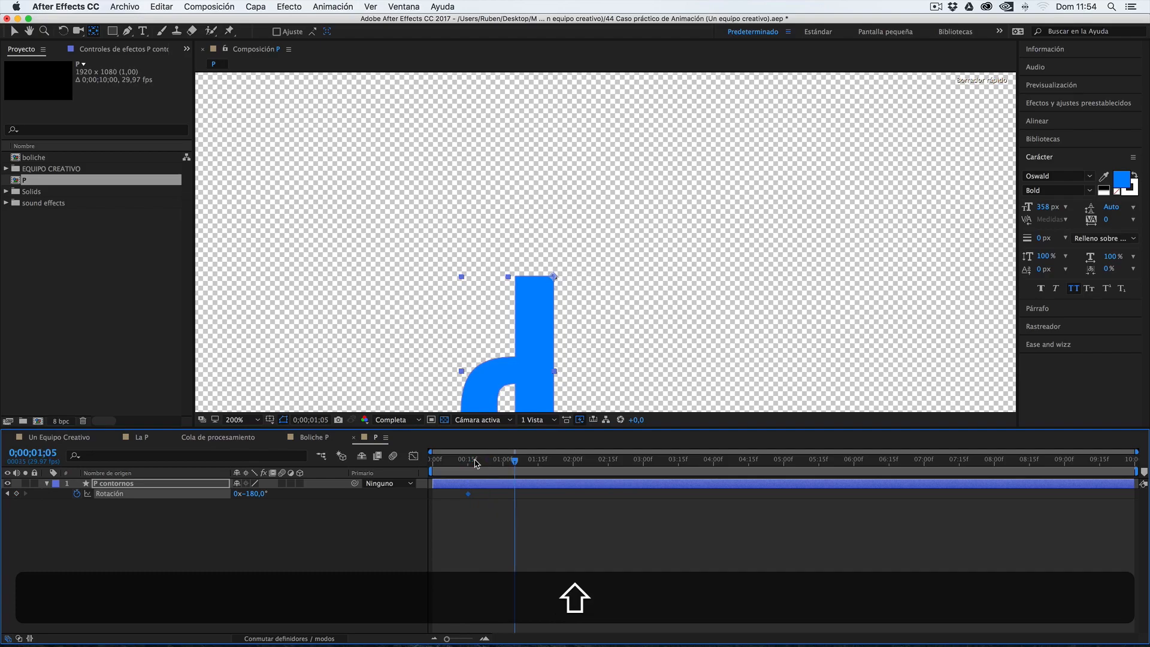
left_click_drag(269, 494, 355, 487)
left_click(255, 493)
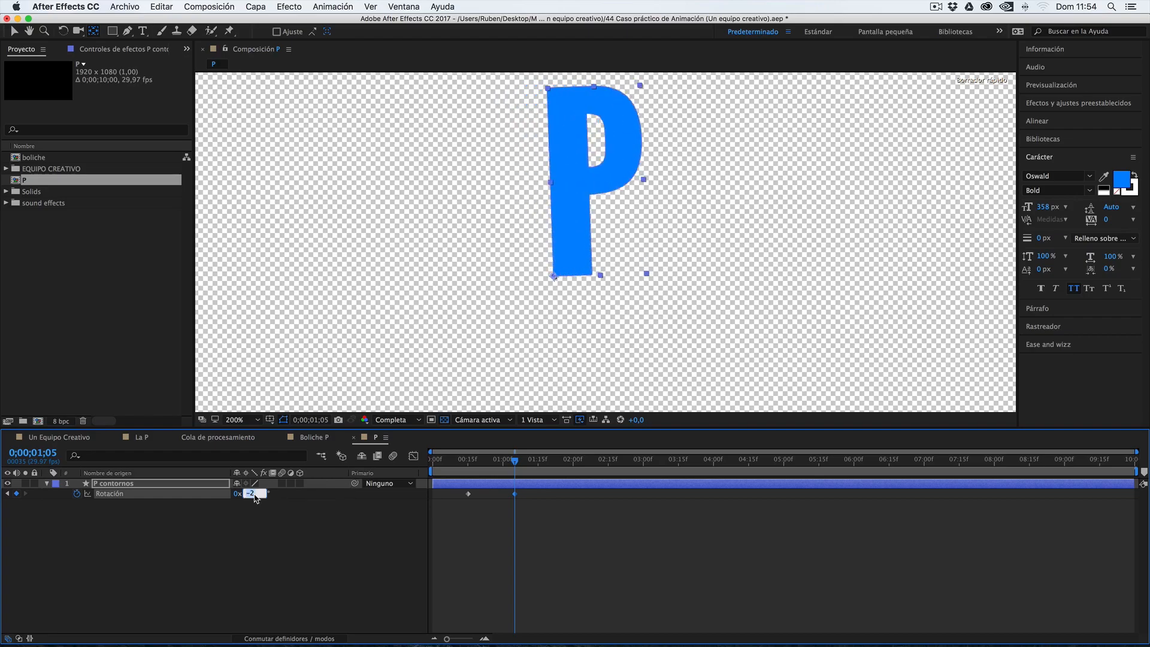
type("0")
key("Return")
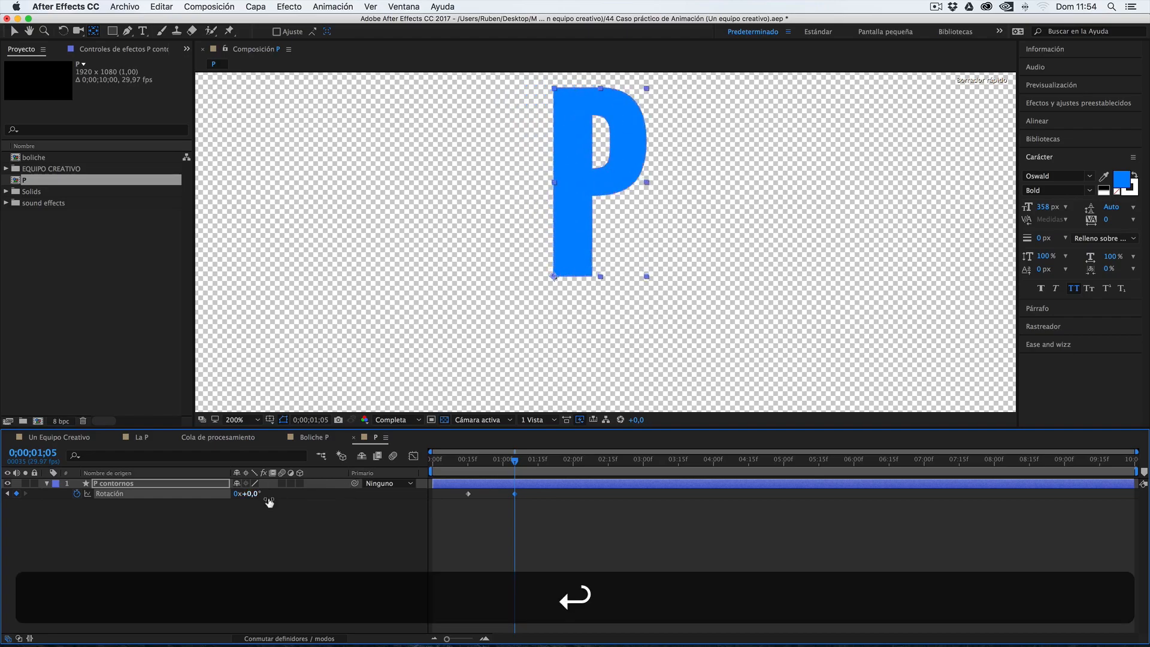
Shorten the work area to end at about 0;00;01;24 and preview the letter's rotation.
mouse_move(464, 459)
left_mouse_down()
mouse_move(520, 459)
mouse_move(462, 459)
left_mouse_up()
mouse_move(542, 459)
left_mouse_down()
mouse_move(573, 460)
mouse_move(563, 463)
left_mouse_up()
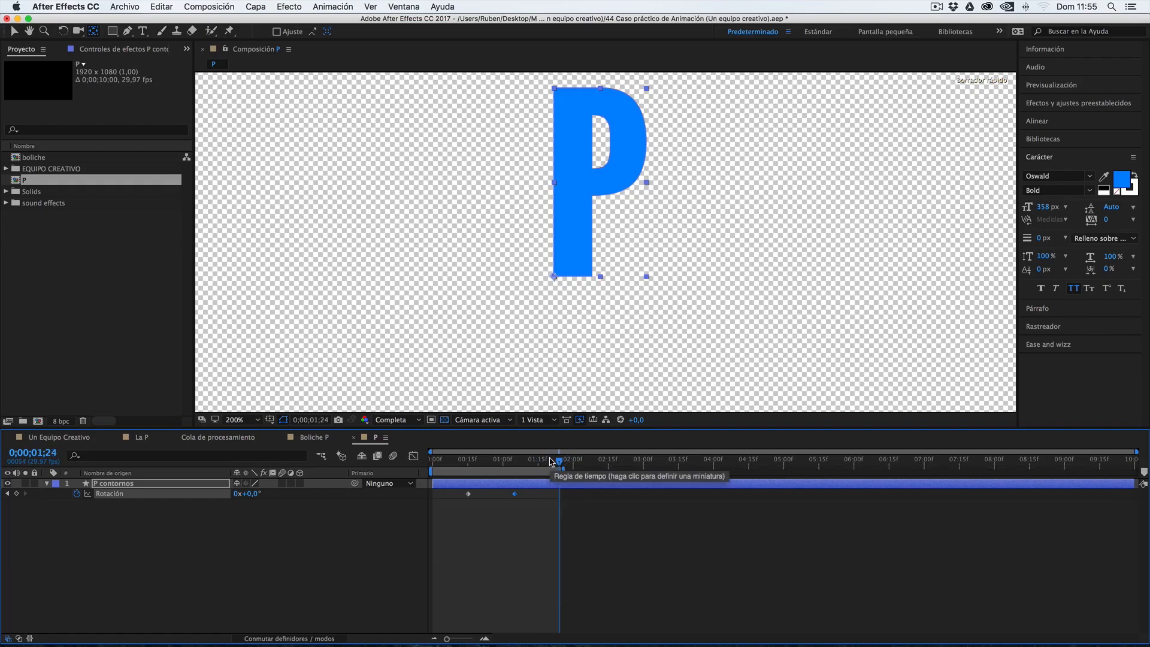
key("space")
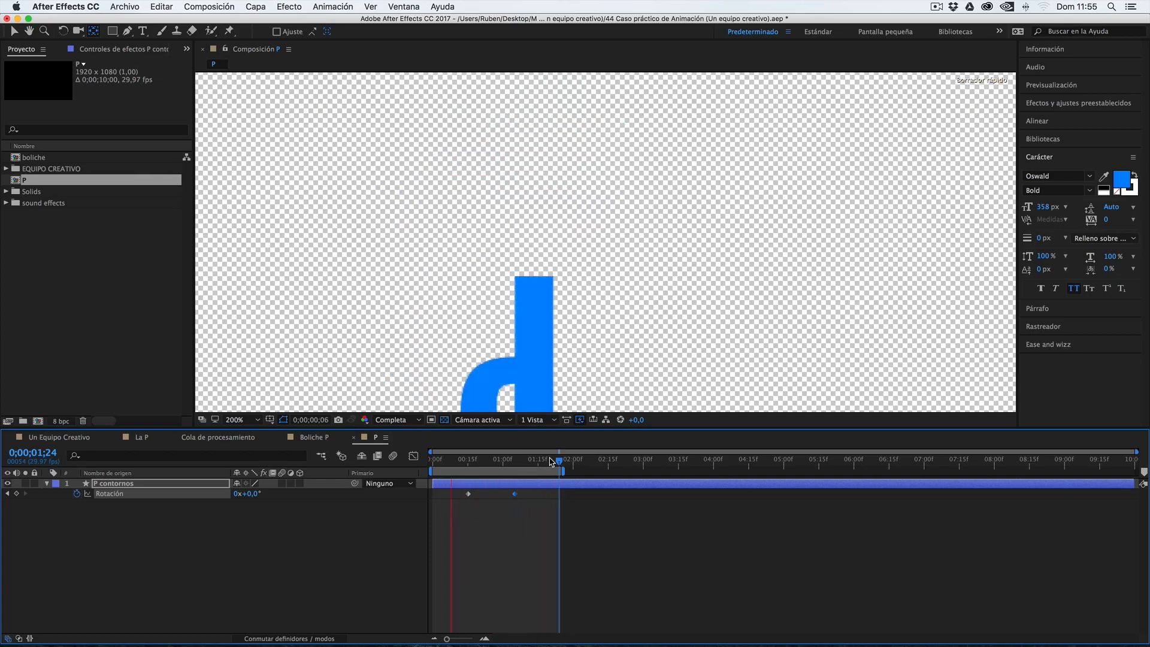
key("space")
left_click(550, 462)
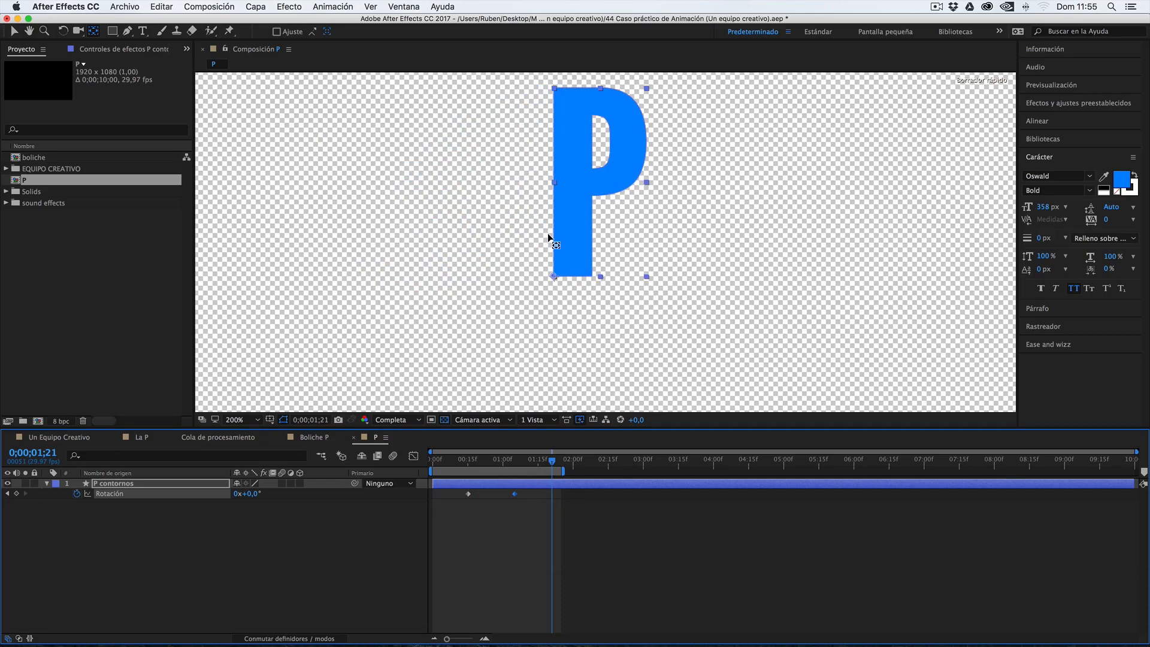
Apply Ease and Wizz to both Rotación keyframes with Back easing, type Out and keys All.
key("v")
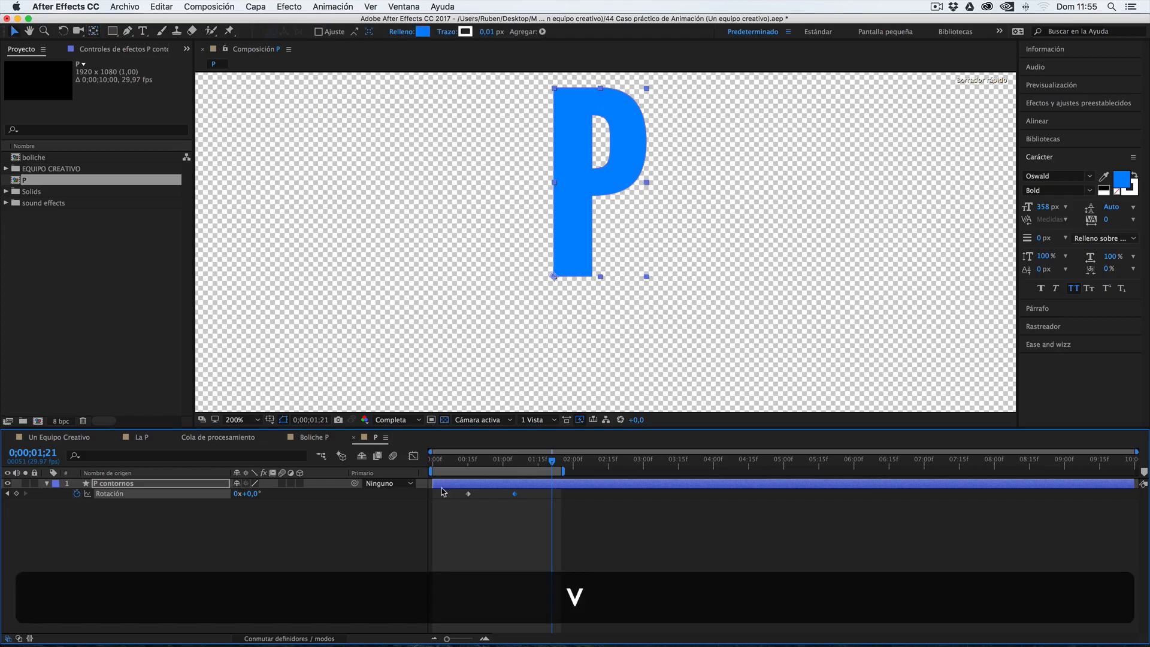
left_click_drag(527, 491, 458, 506)
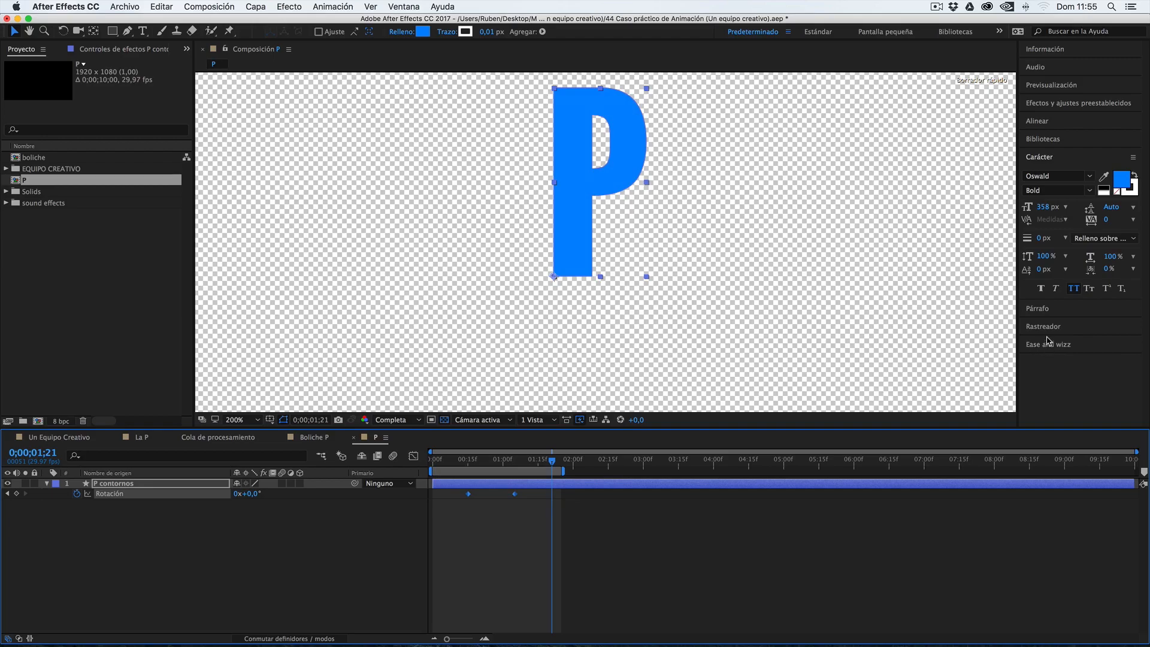
left_click_drag(534, 492, 446, 511)
left_click(1037, 344)
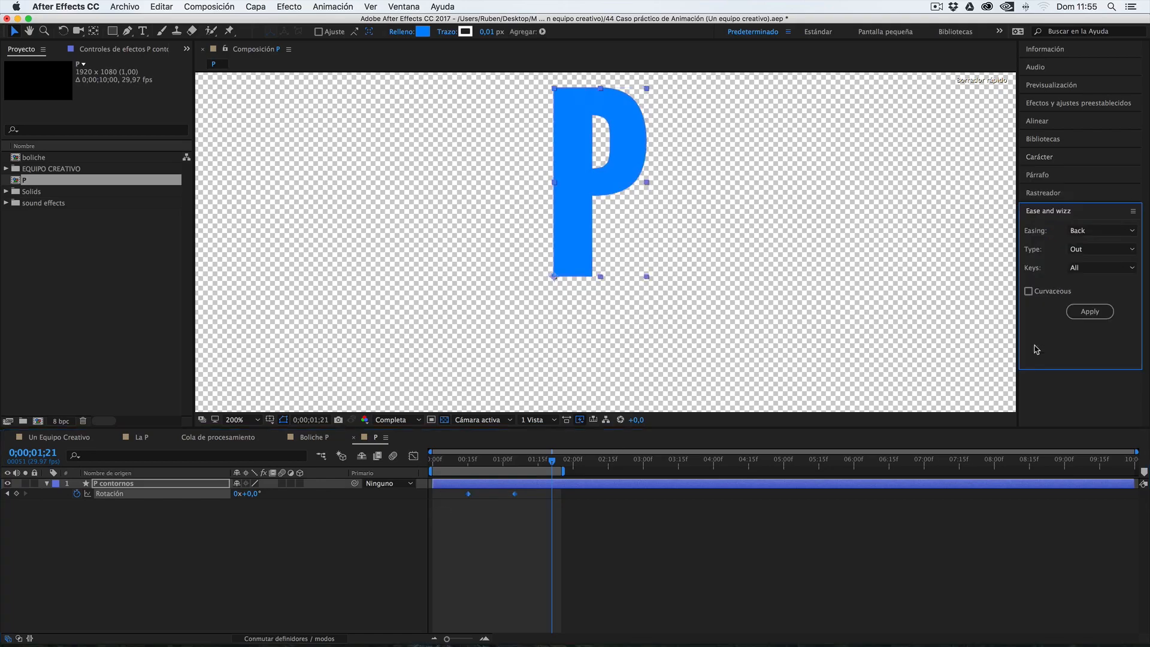
left_click(1081, 235)
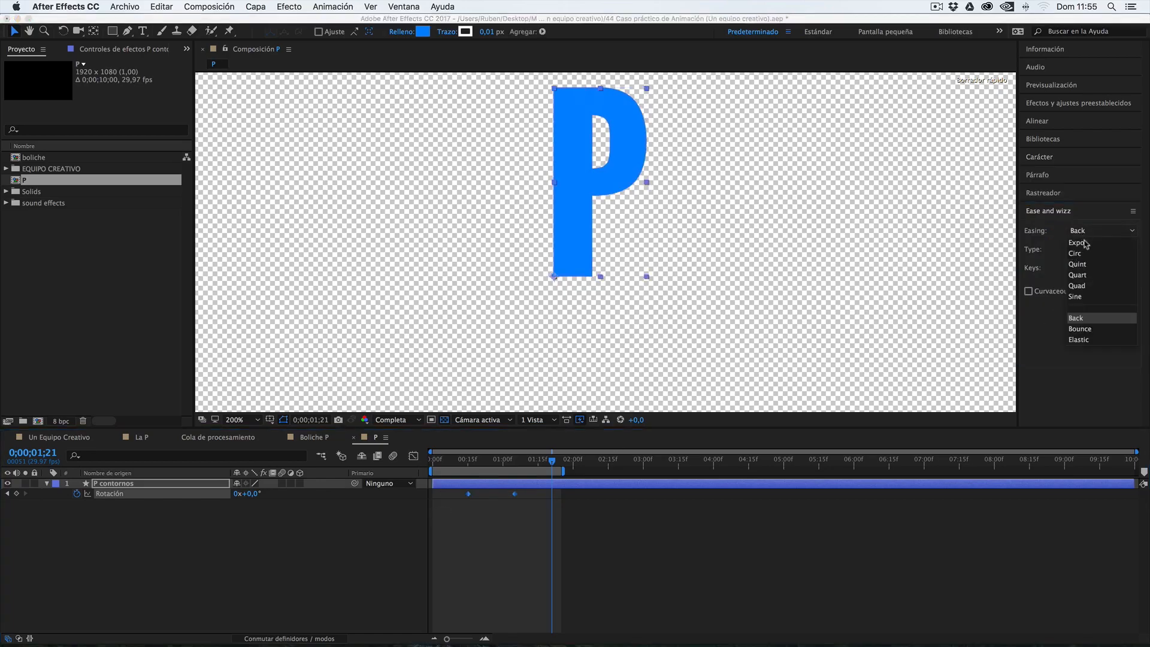
left_click(1081, 321)
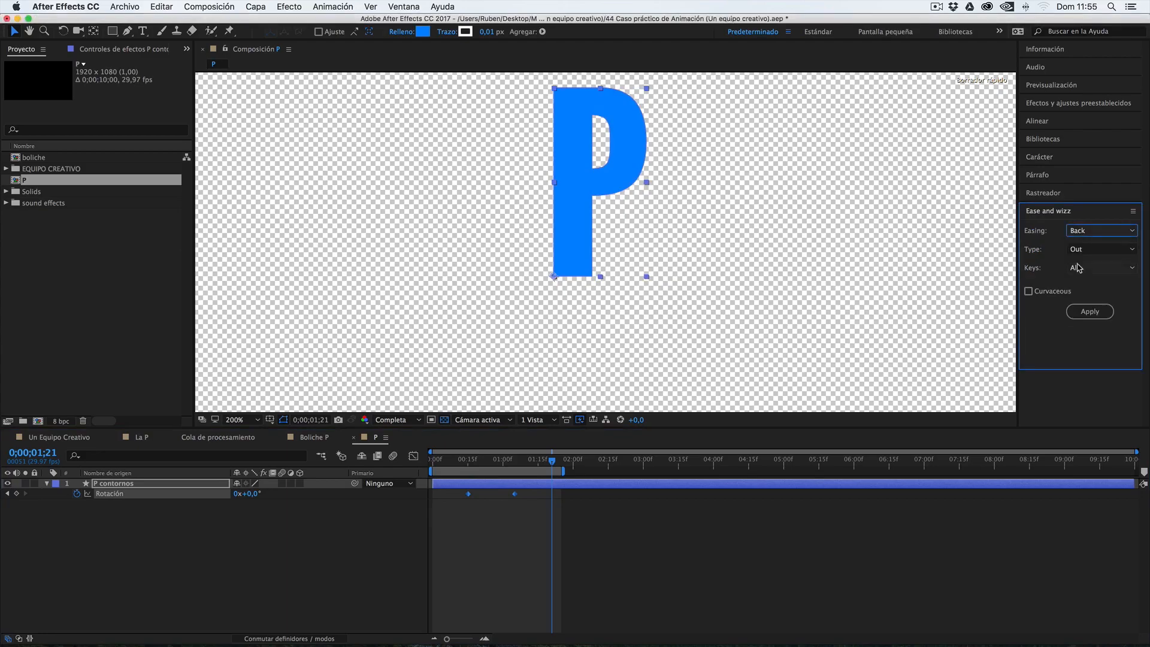
left_click(1086, 251)
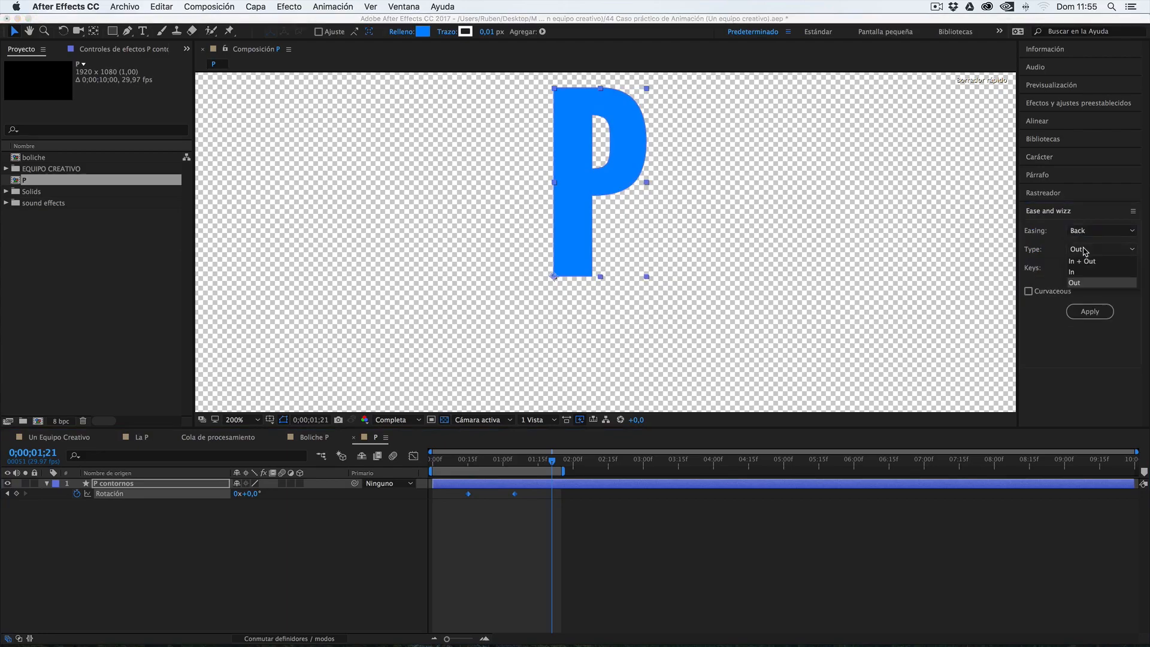
left_click(1074, 284)
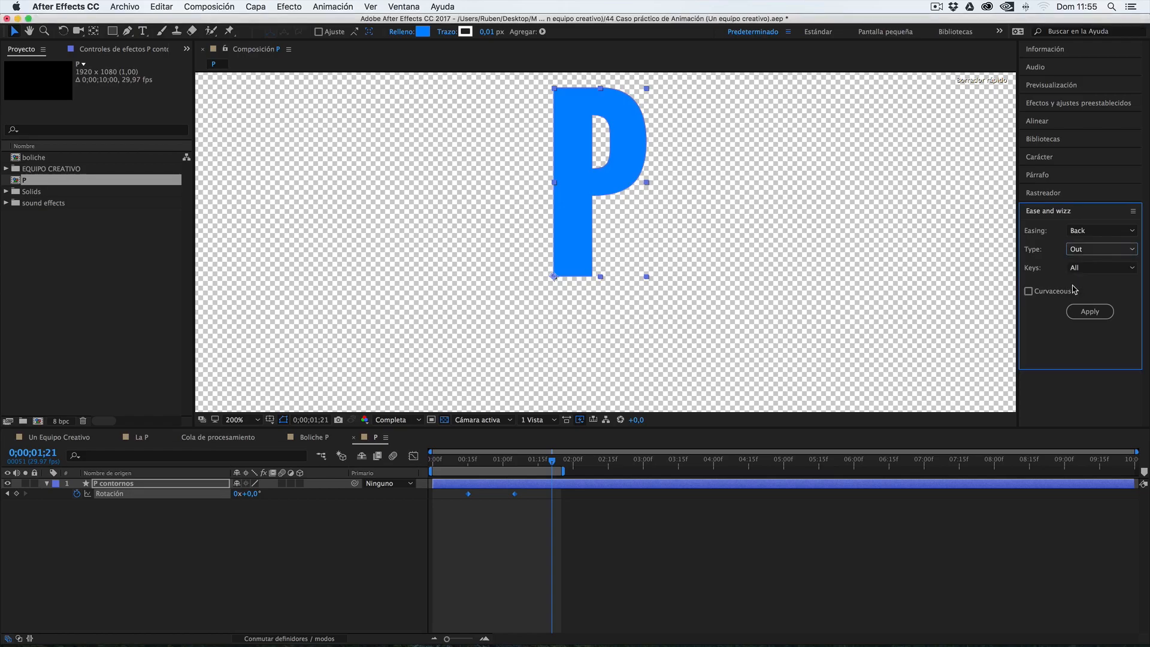
left_click(1086, 320)
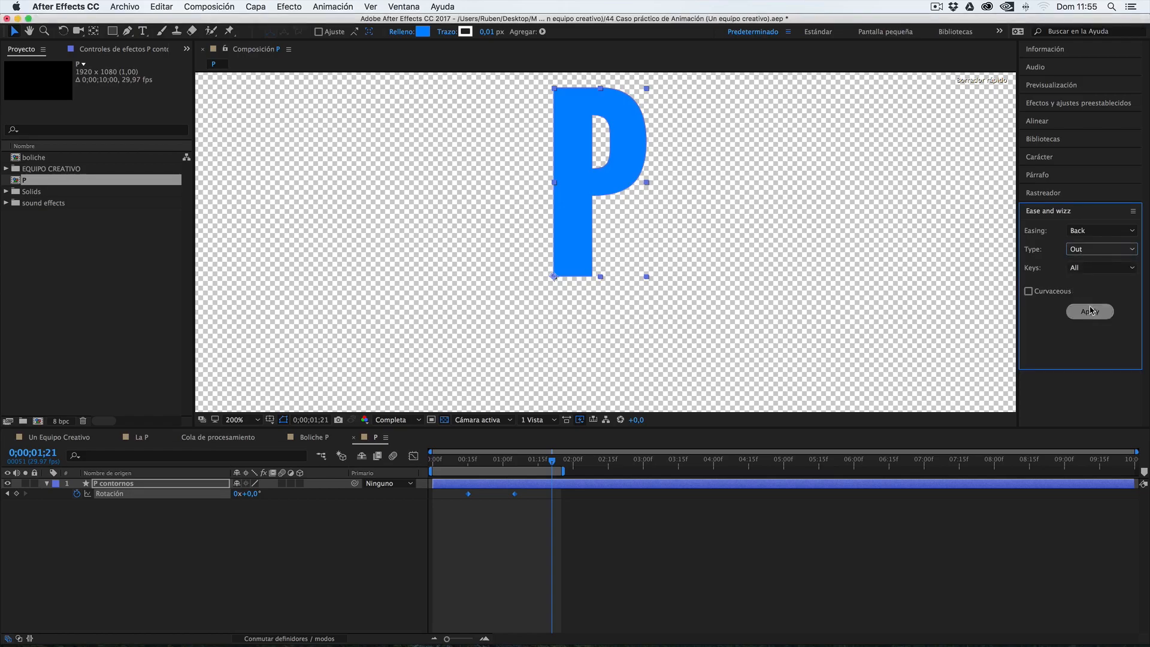
left_click(1087, 311)
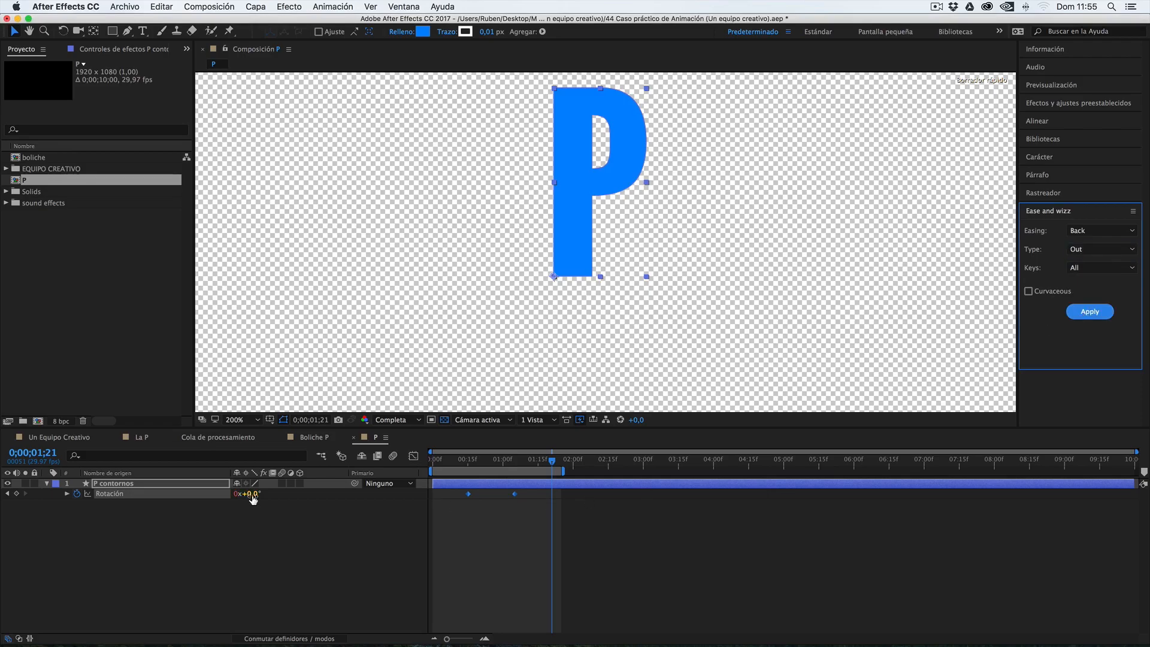
Inspect the modified properties of P contornos, including the easing expression on Rotación, and return to showing only its keyframes.
left_click(278, 498)
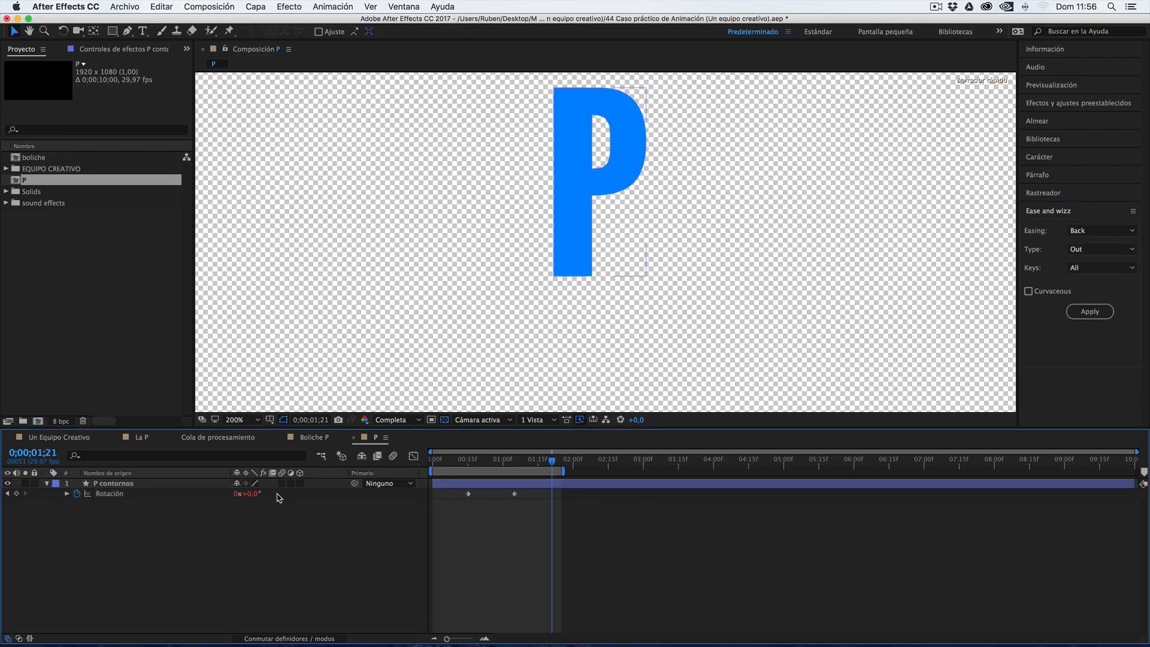
left_click(121, 487)
key("u")
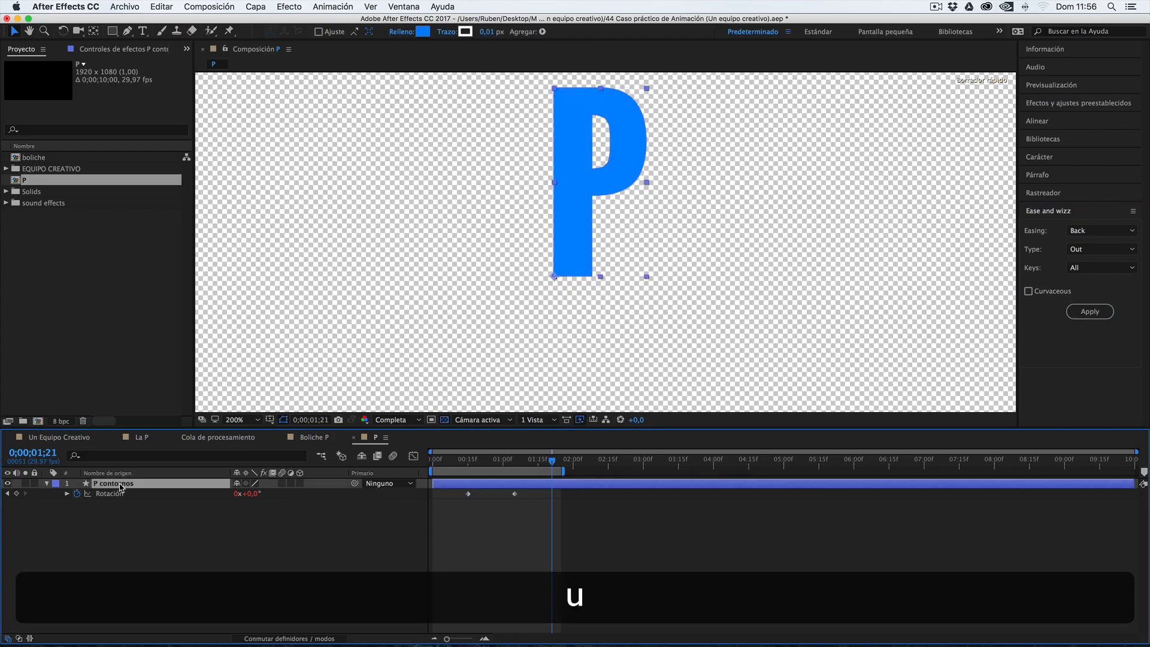
key("u")
key("u")
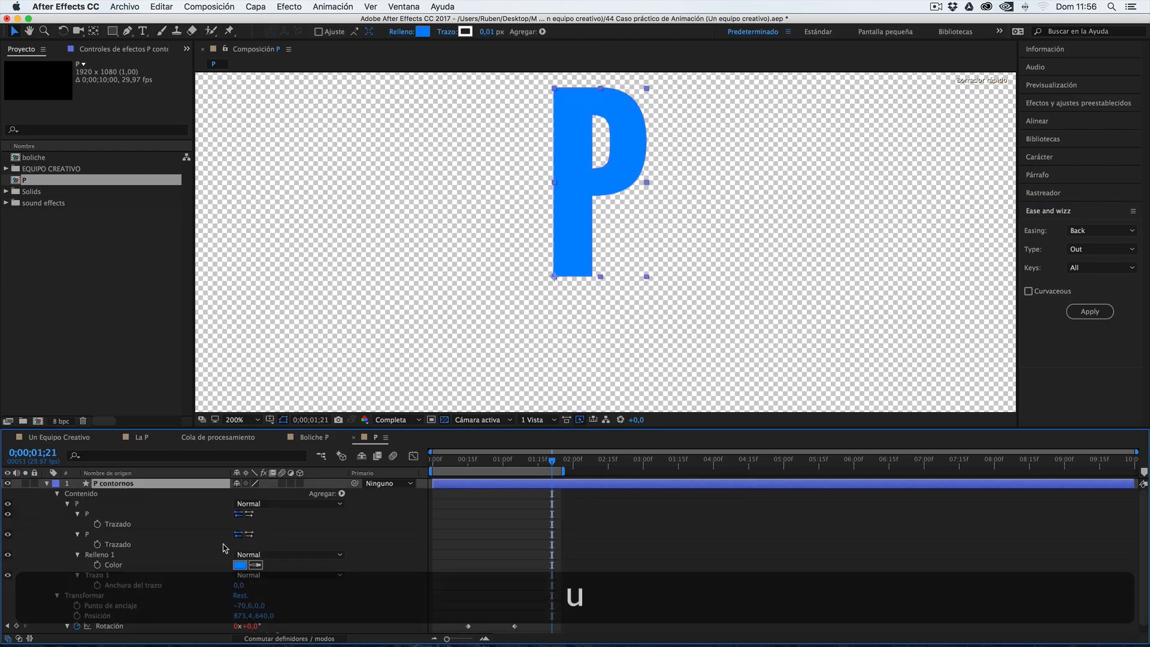
scroll(490, 568, "down", 1)
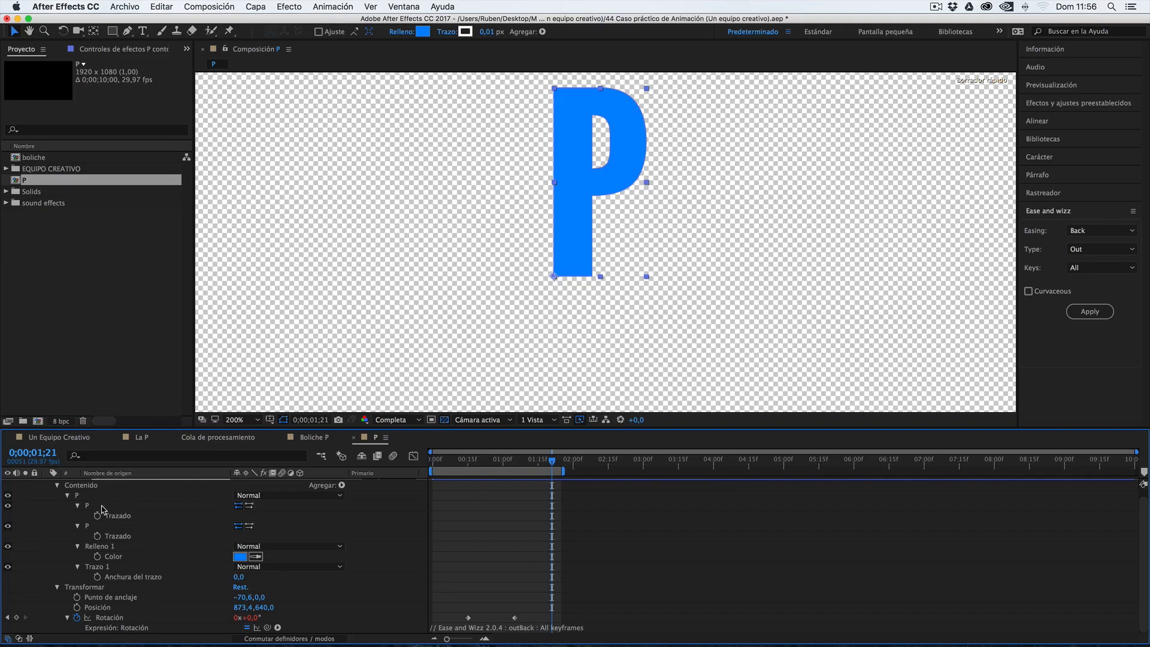
key("u")
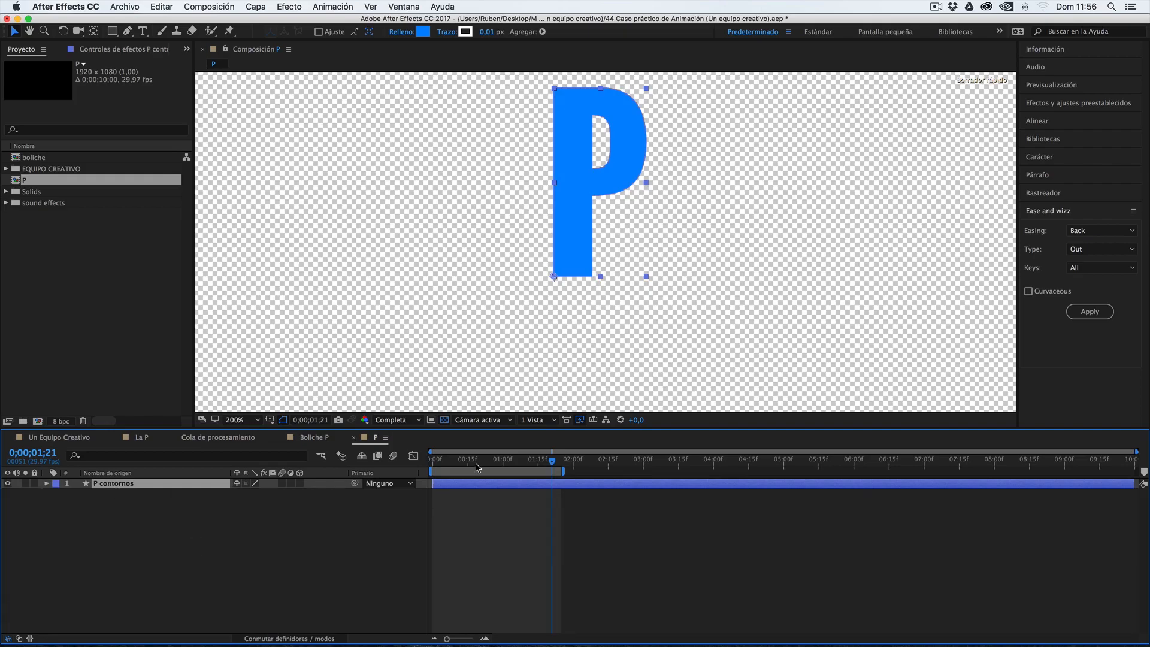
key("u")
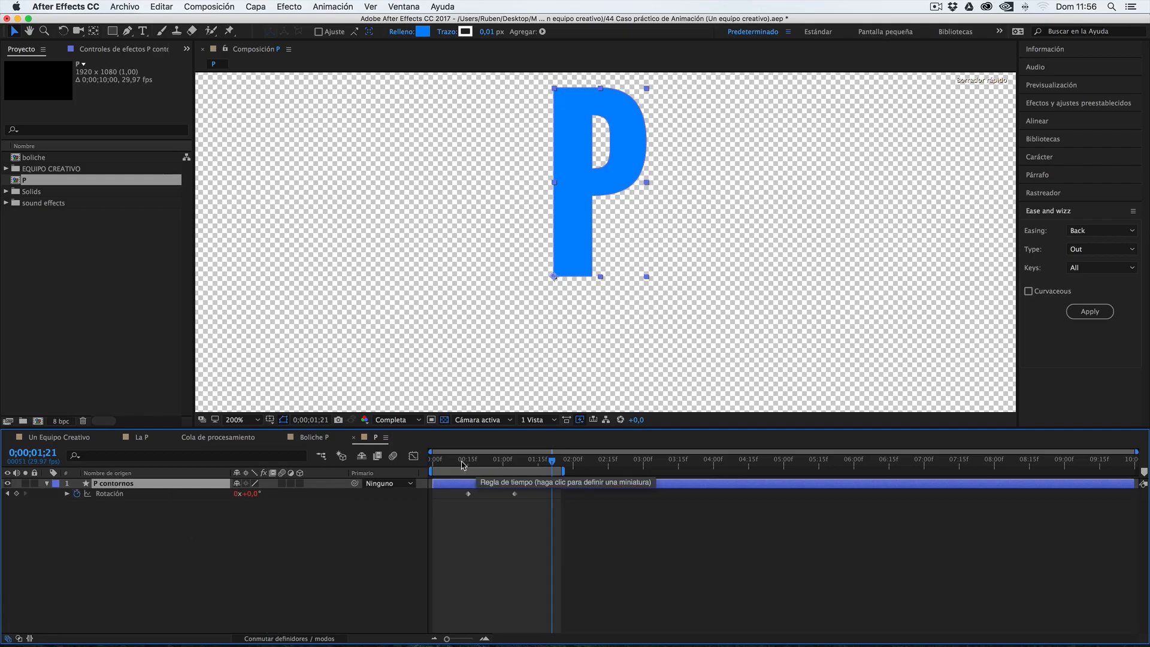
Preview the eased rotation of the letter P within the work area.
left_click_drag(454, 466, 448, 469)
key("space")
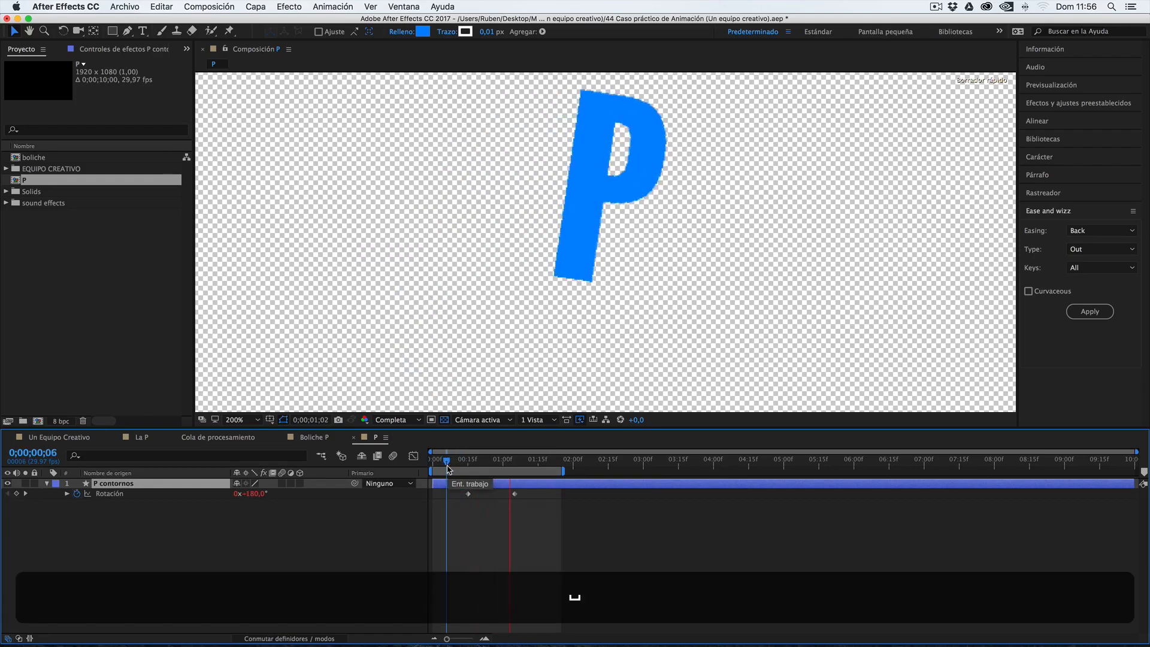
key("space")
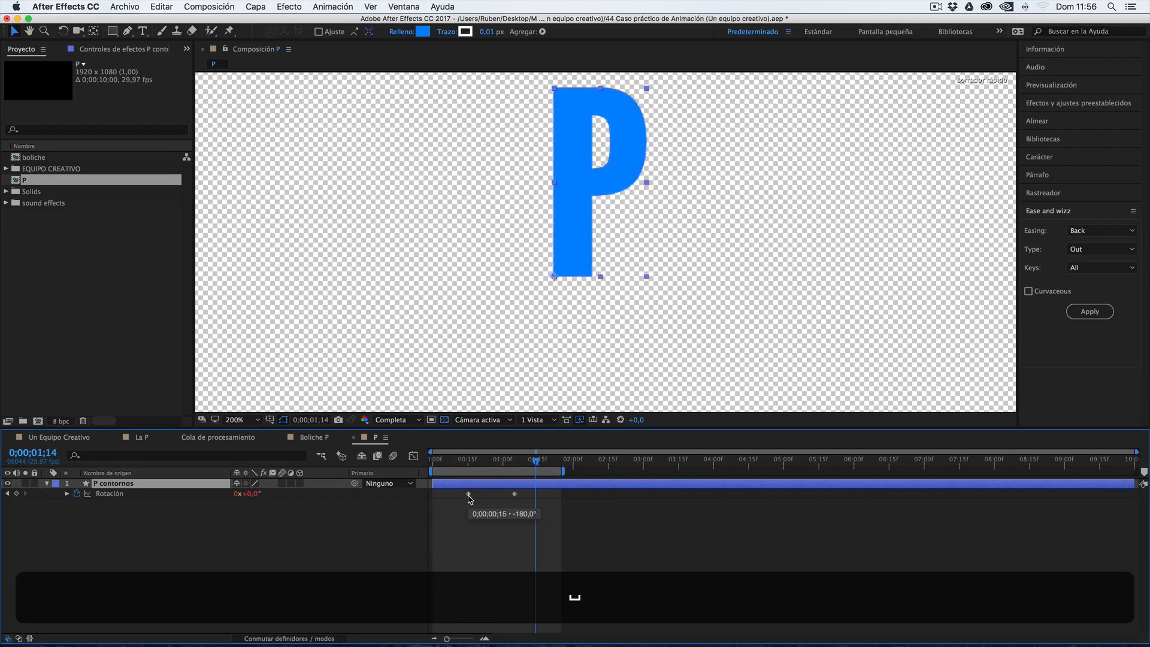
At 0;00;00;15, with no layer selected, set the Rectangle tool's fill colour to black (000000).
left_click_drag(462, 462, 470, 466)
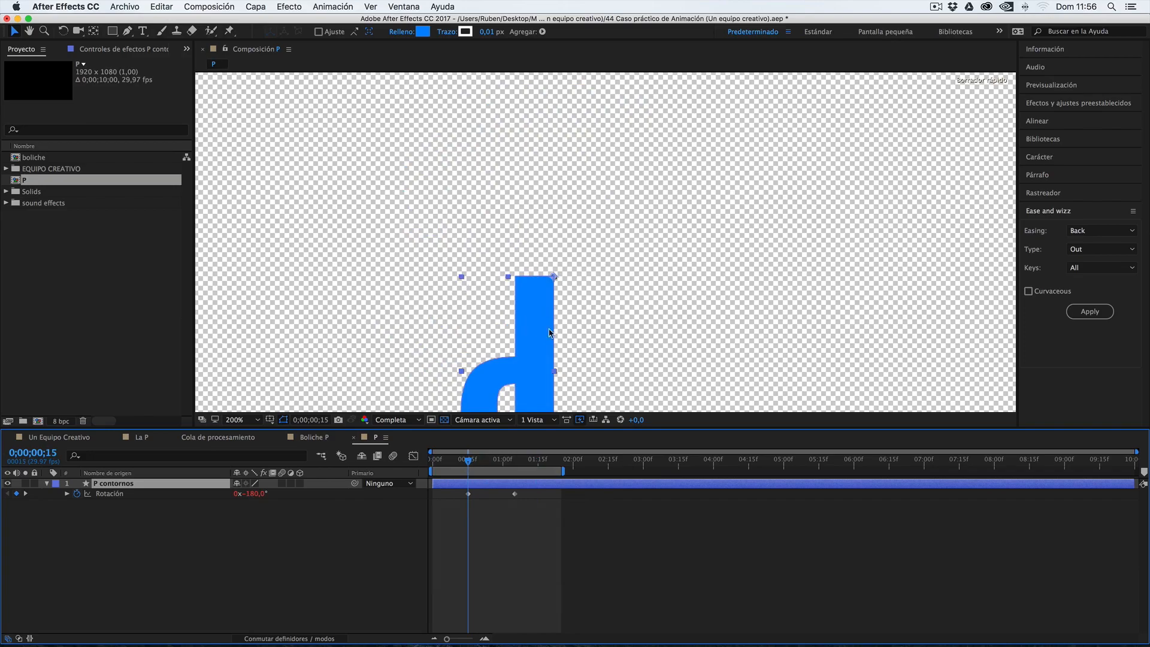
left_click_drag(596, 346, 616, 206)
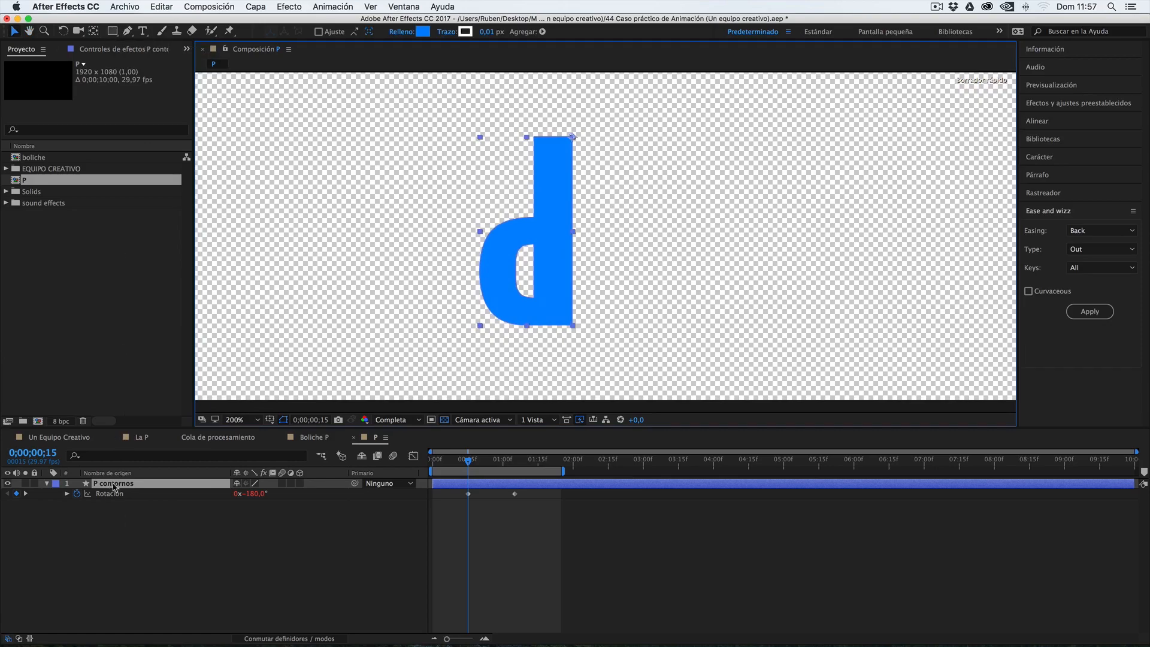
left_click(120, 518)
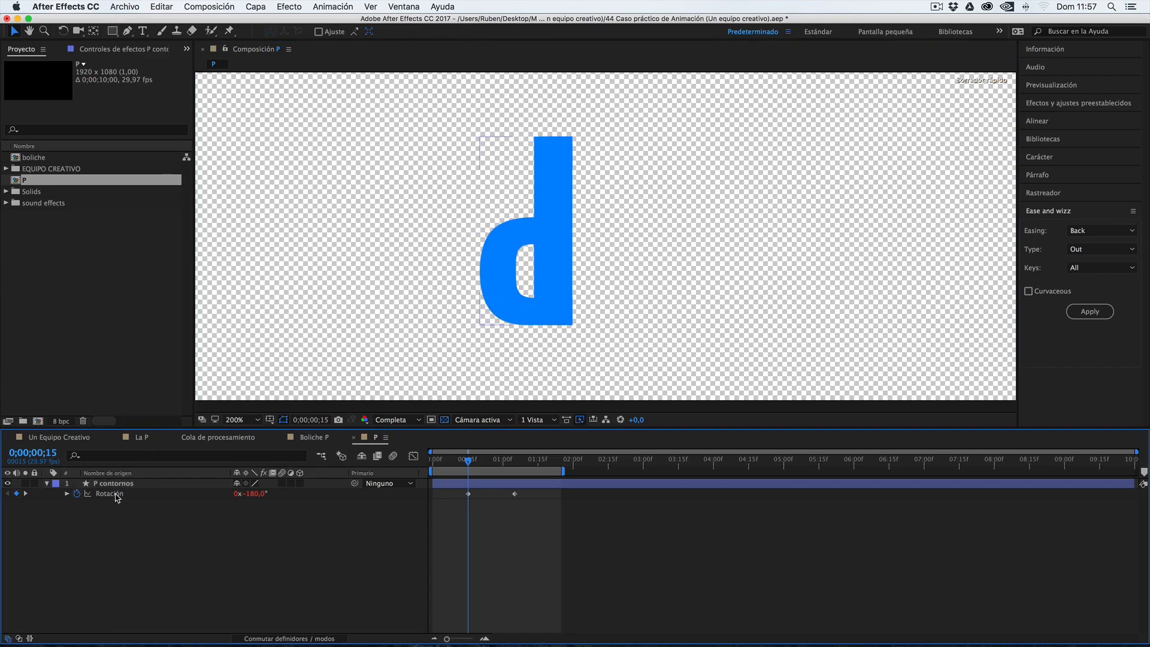
left_click(112, 30)
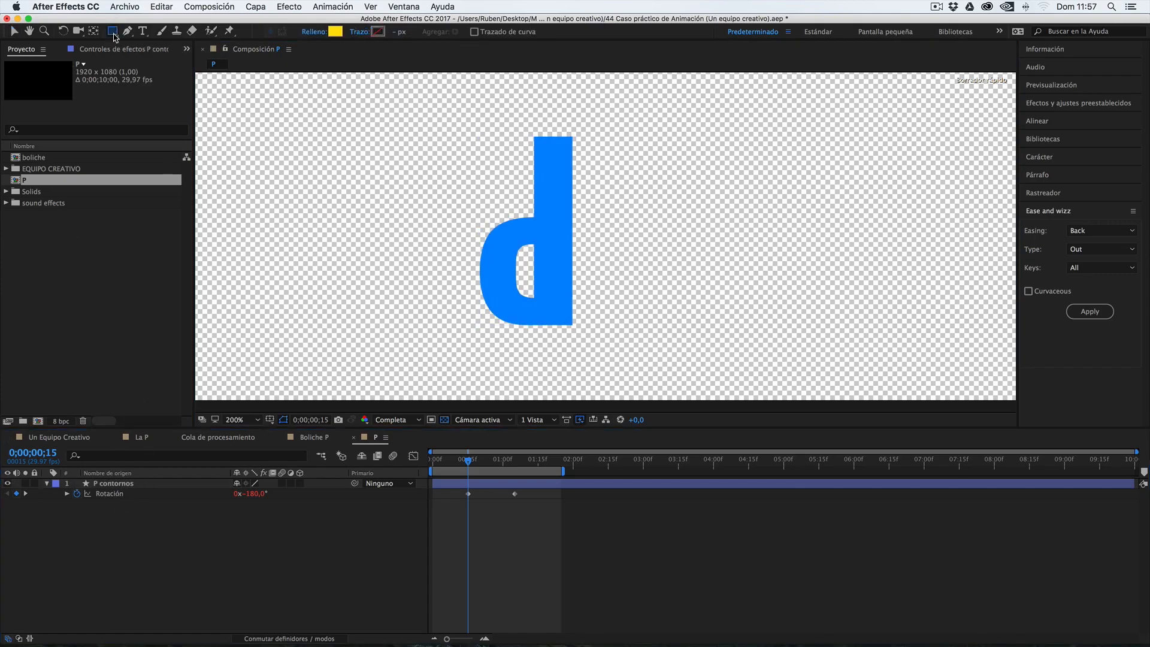
left_click(335, 32)
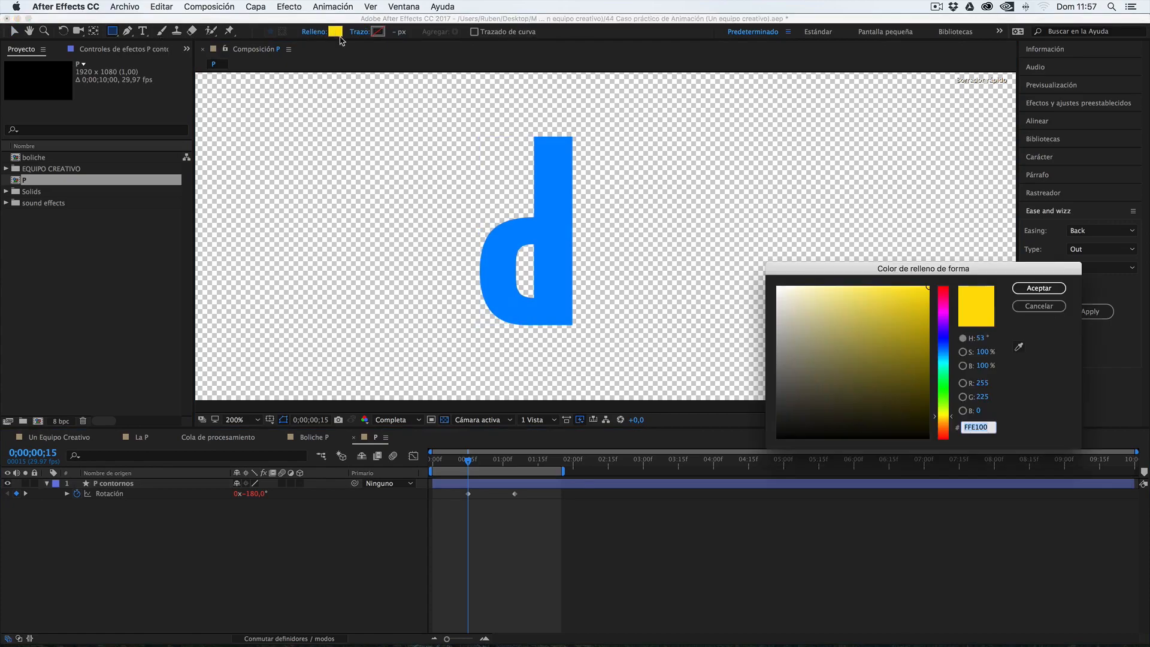
left_click_drag(812, 390, 725, 469)
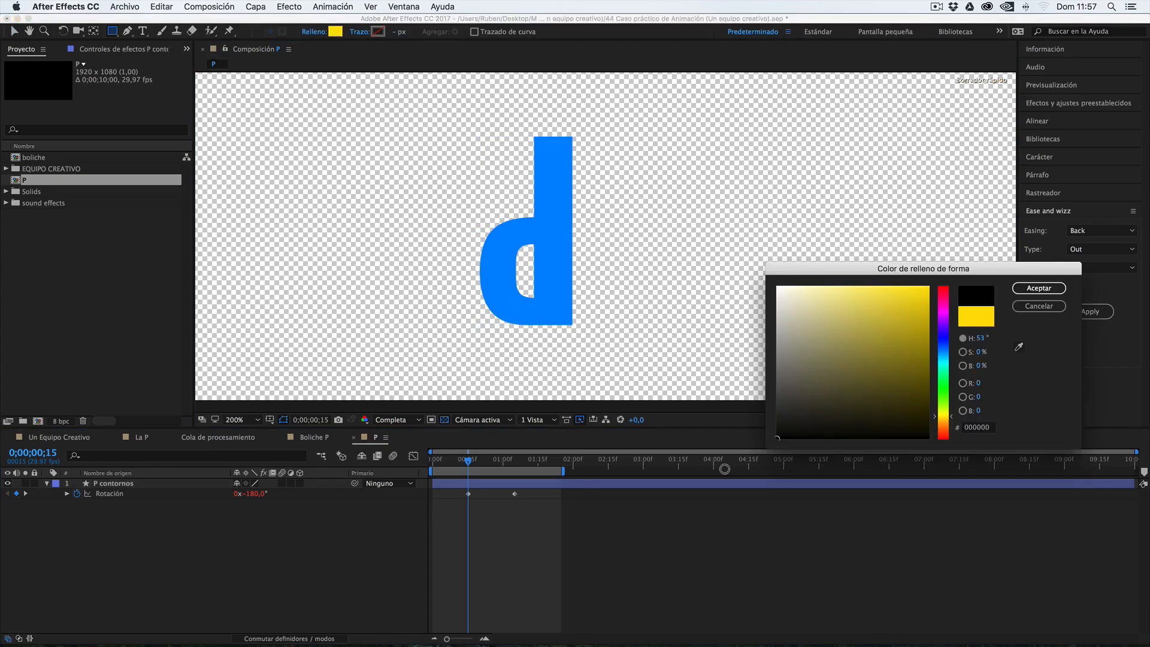
left_click(1050, 290)
Draw a black rectangle on a new shape layer that completely covers the upside-down P, with its upper edge along the letter's base.
scroll(573, 138, "up", 2)
mouse_move(572, 135)
left_mouse_down()
mouse_move(462, 256)
mouse_move(397, 456)
mouse_move(376, 484)
left_mouse_up()
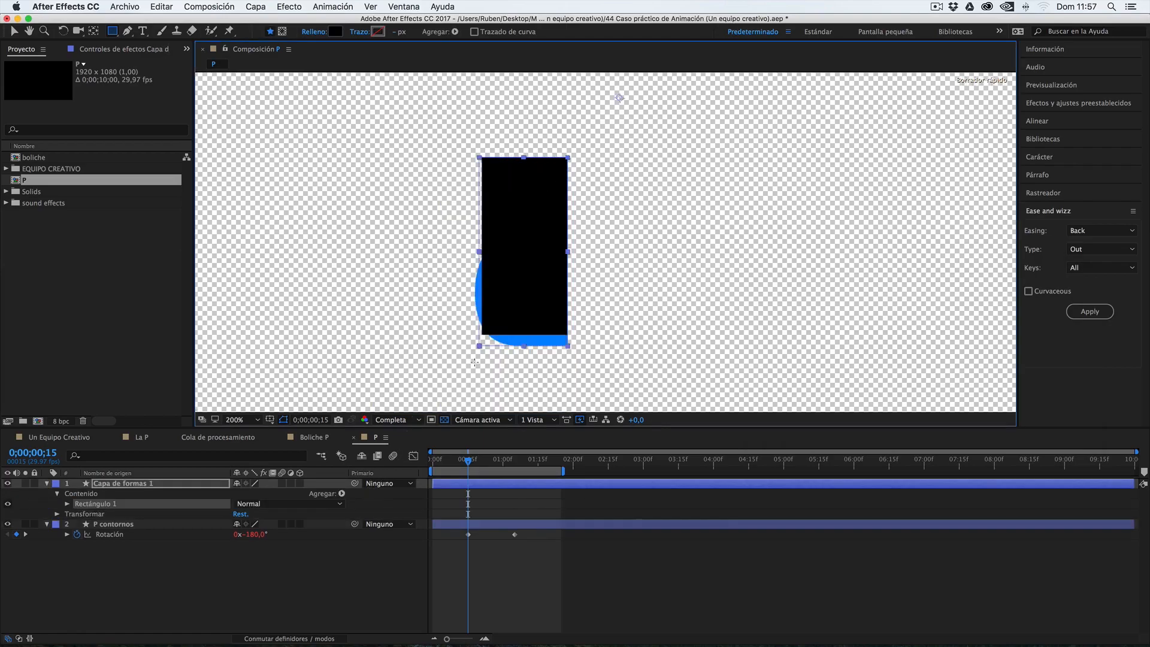
mouse_move(480, 344)
left_mouse_down()
mouse_move(468, 380)
mouse_move(458, 370)
left_mouse_up()
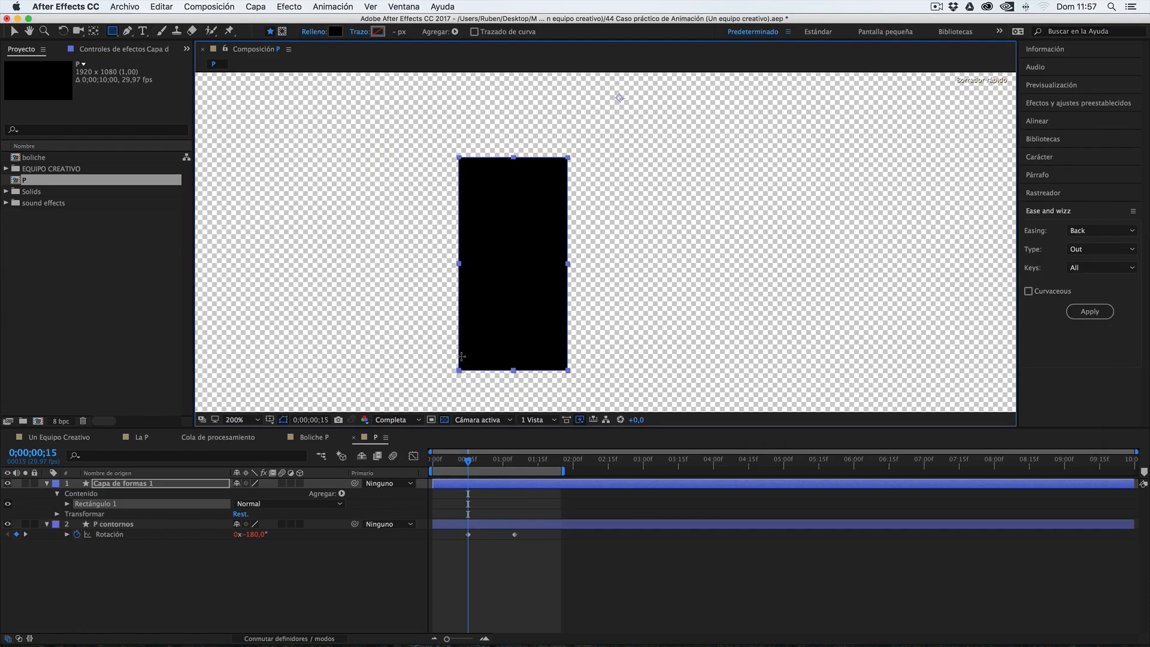
left_click(151, 548)
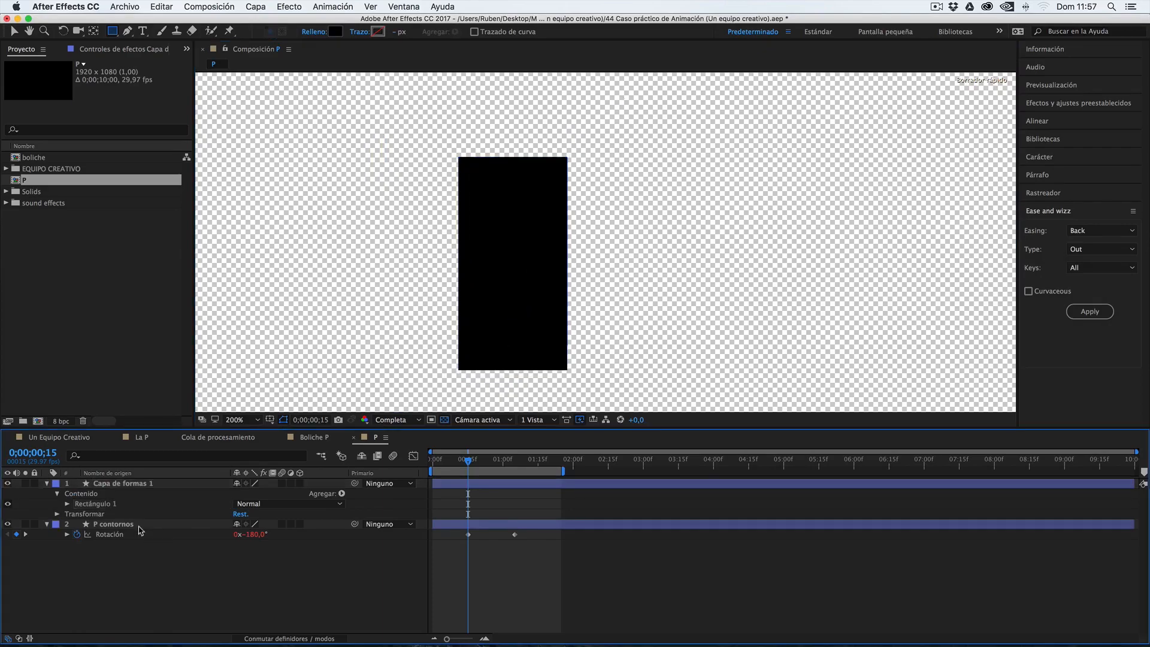
Hide the black rectangle's shape layer and rename it "Mate de seguimiento".
left_click(8, 484)
left_click(132, 483)
right_click(161, 484)
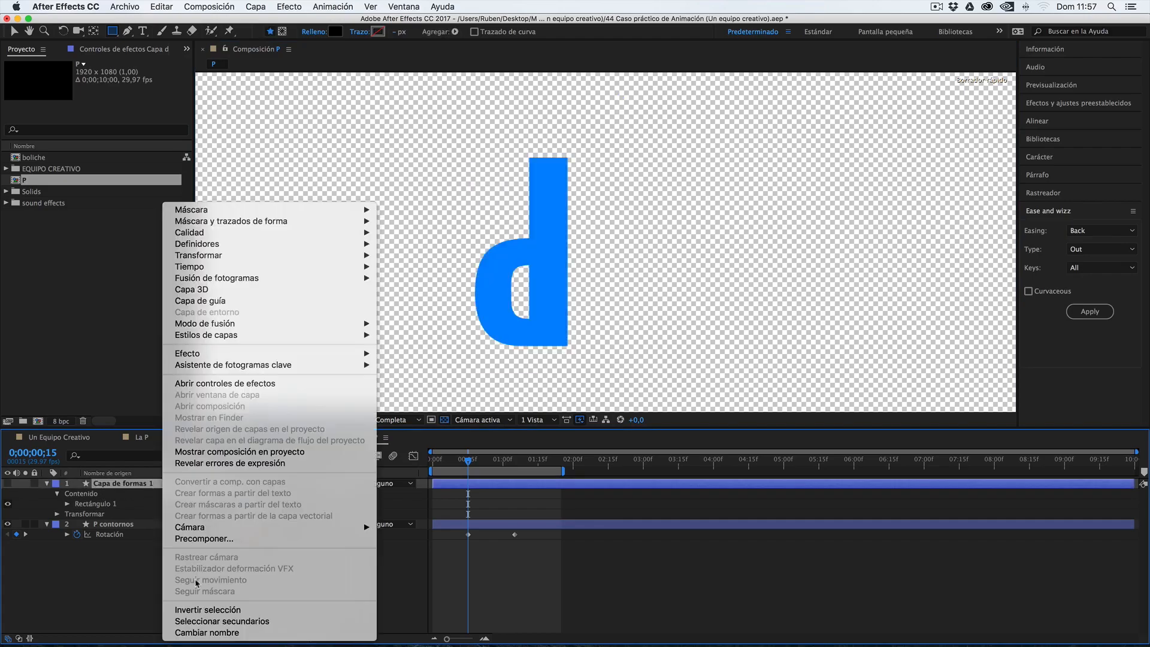
left_click(129, 566)
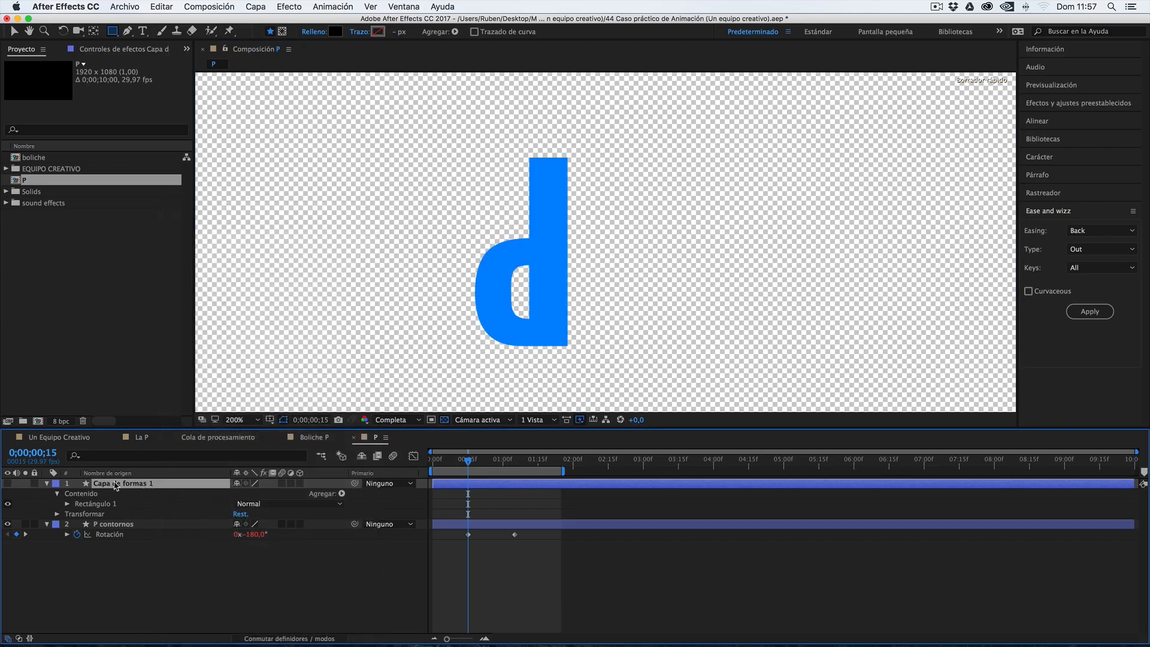
right_click(171, 487)
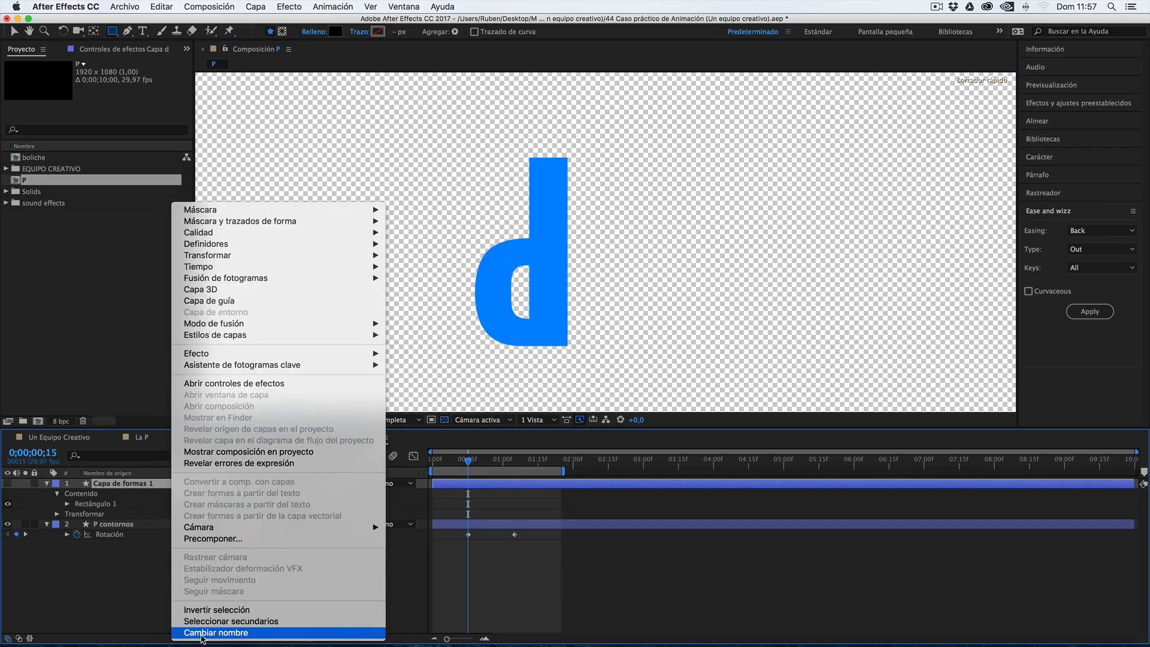
left_click(216, 632)
type("Mate de seguimiento")
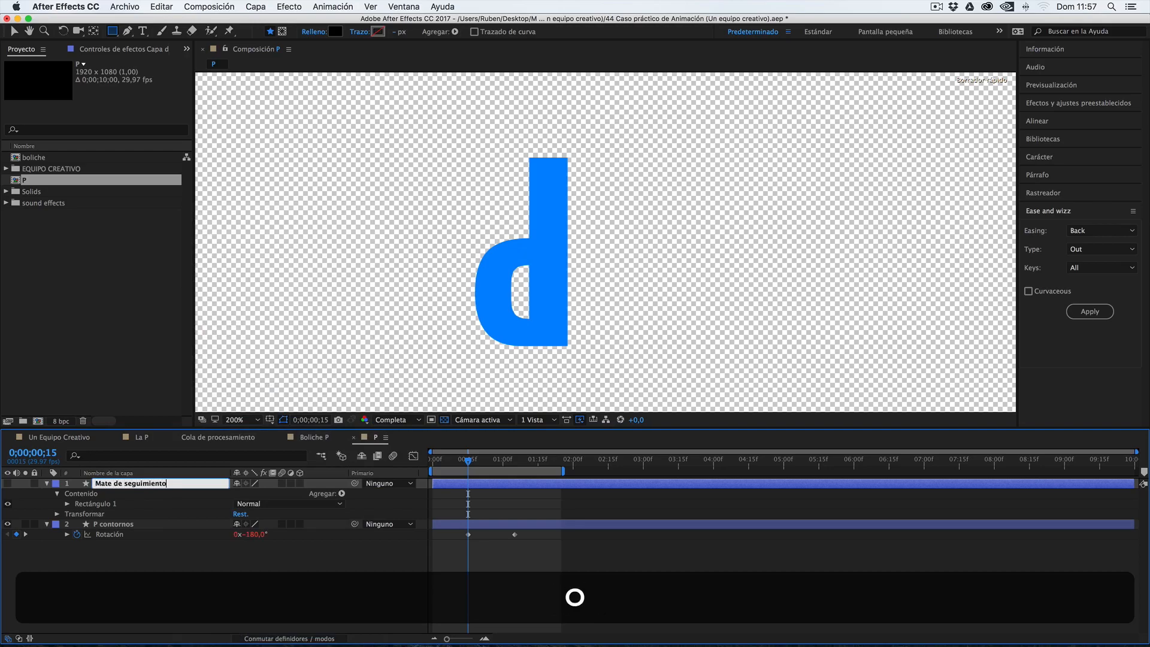
Rename the P contornos layer "P Azul" and leave no layer selected.
left_click(157, 525)
right_click(157, 525)
left_click(195, 636)
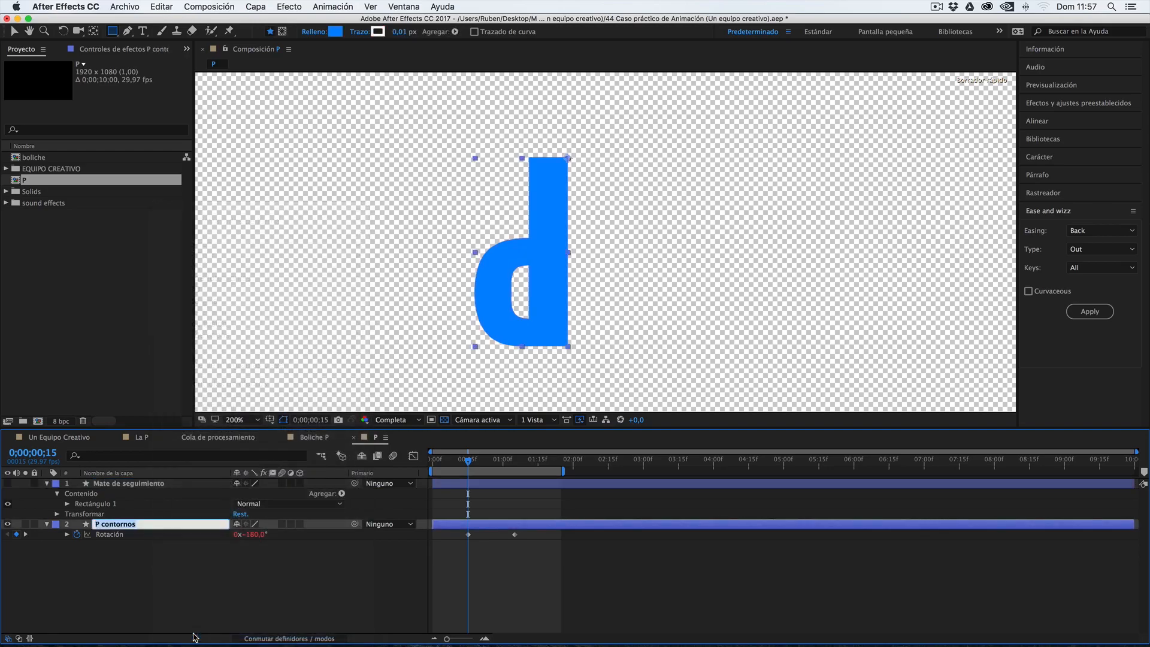
type("P Azul")
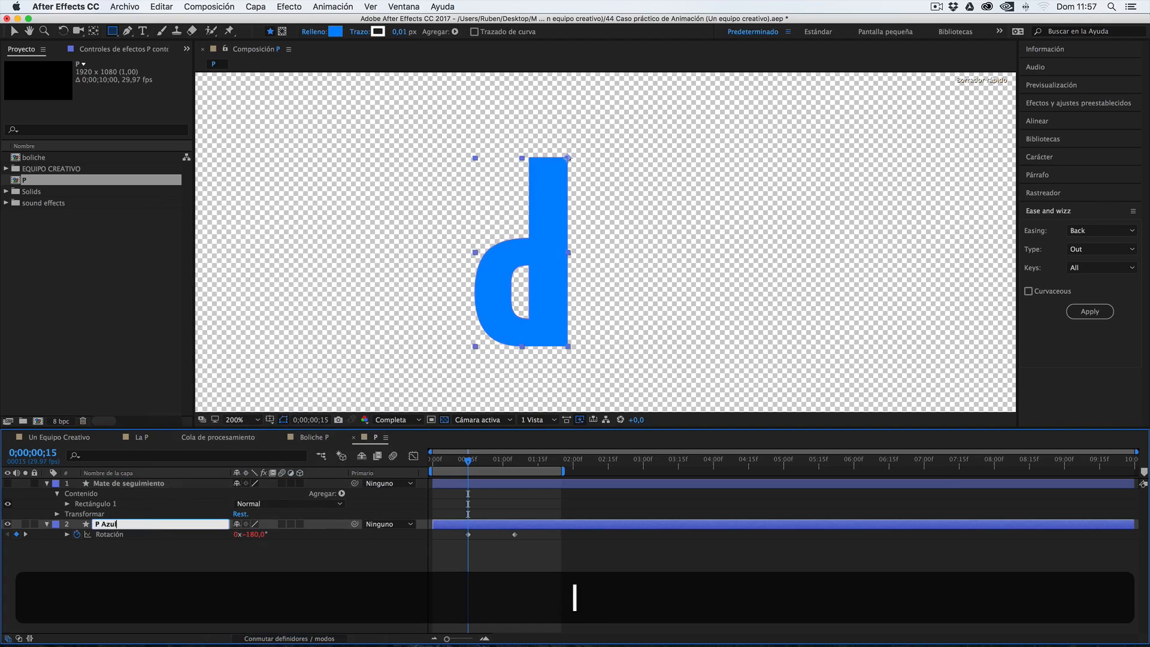
left_click(168, 561)
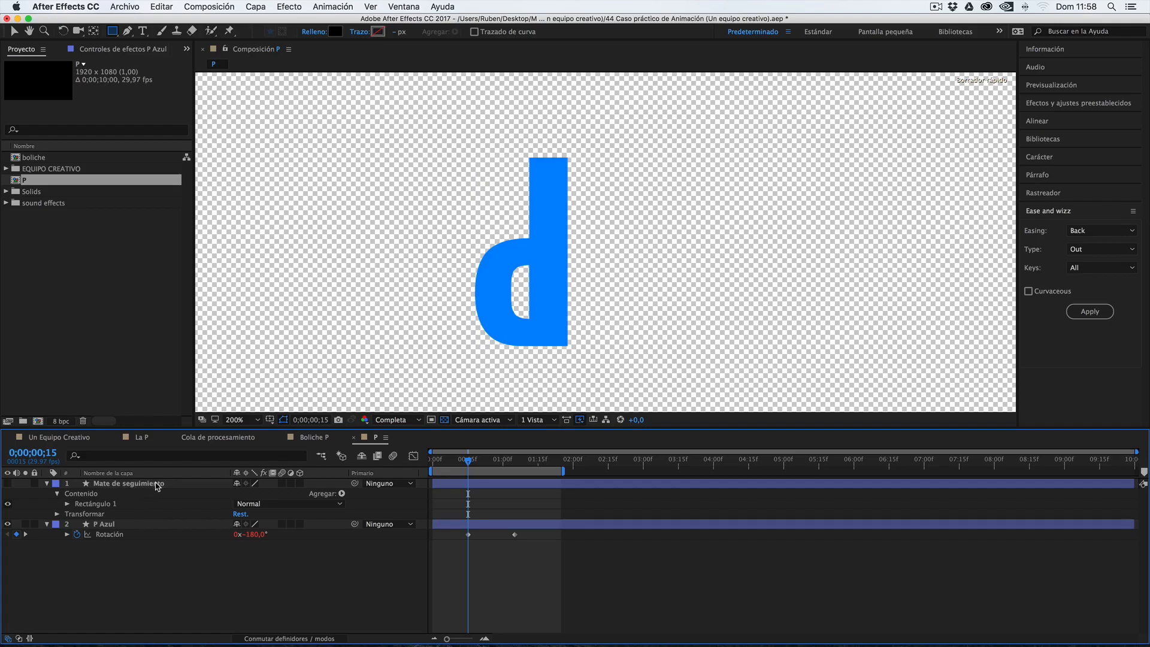
Set the track matte of P Azul to Mate alfa invertida "Mate de seguimiento".
left_click(157, 484)
left_click(147, 525)
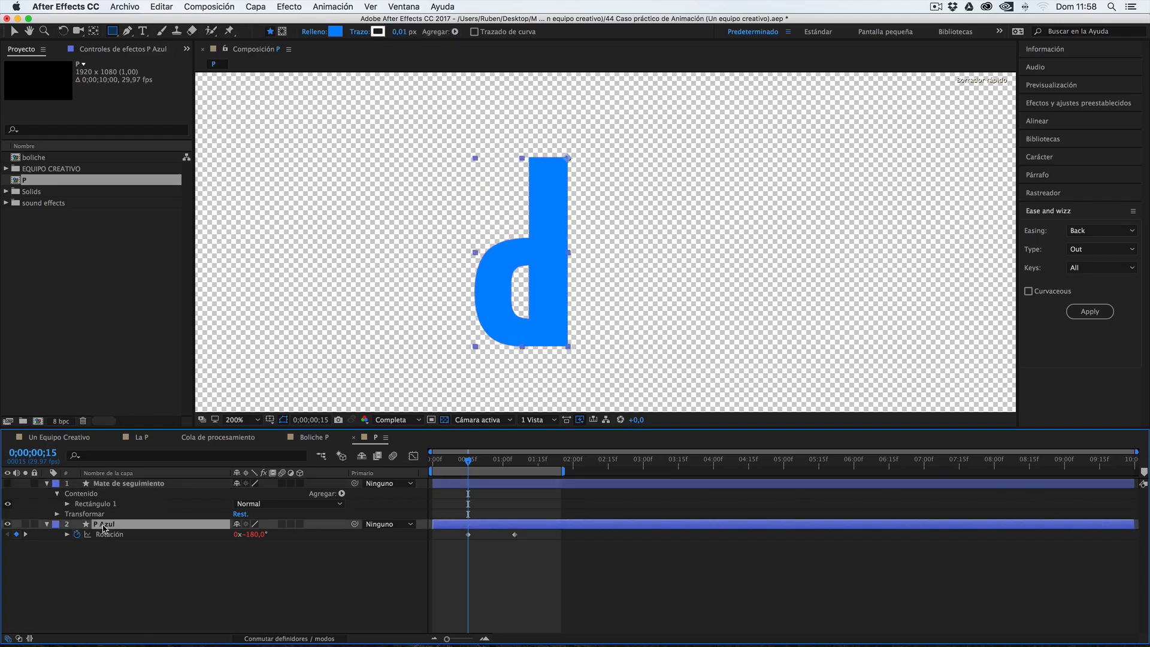
left_click(114, 485)
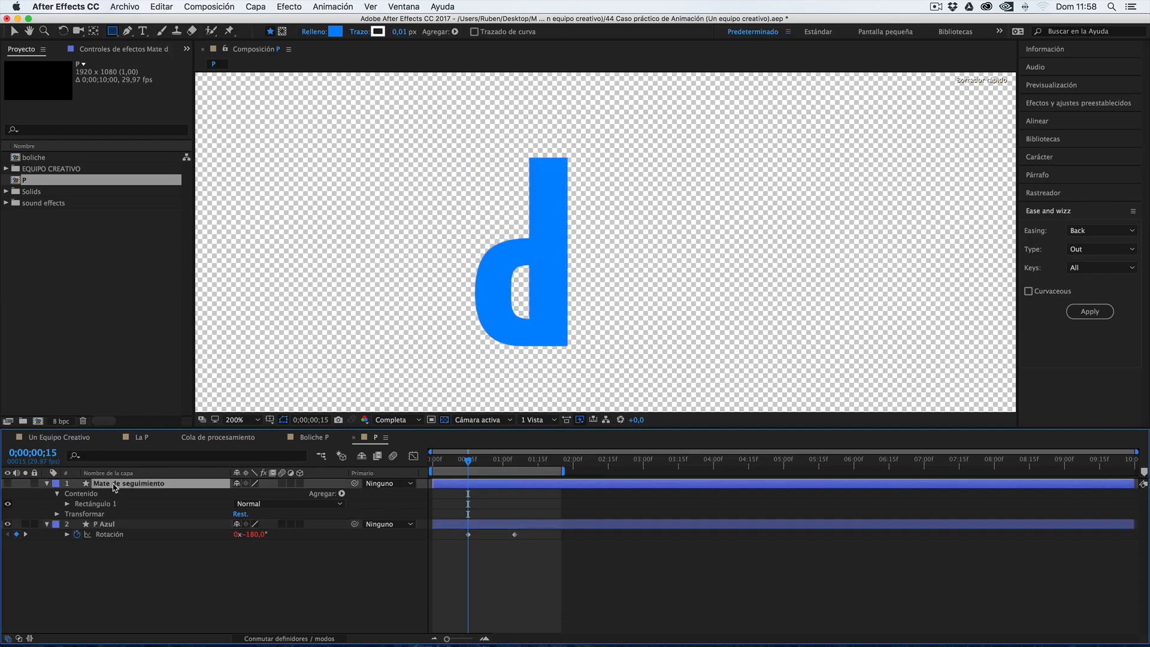
left_click(110, 526)
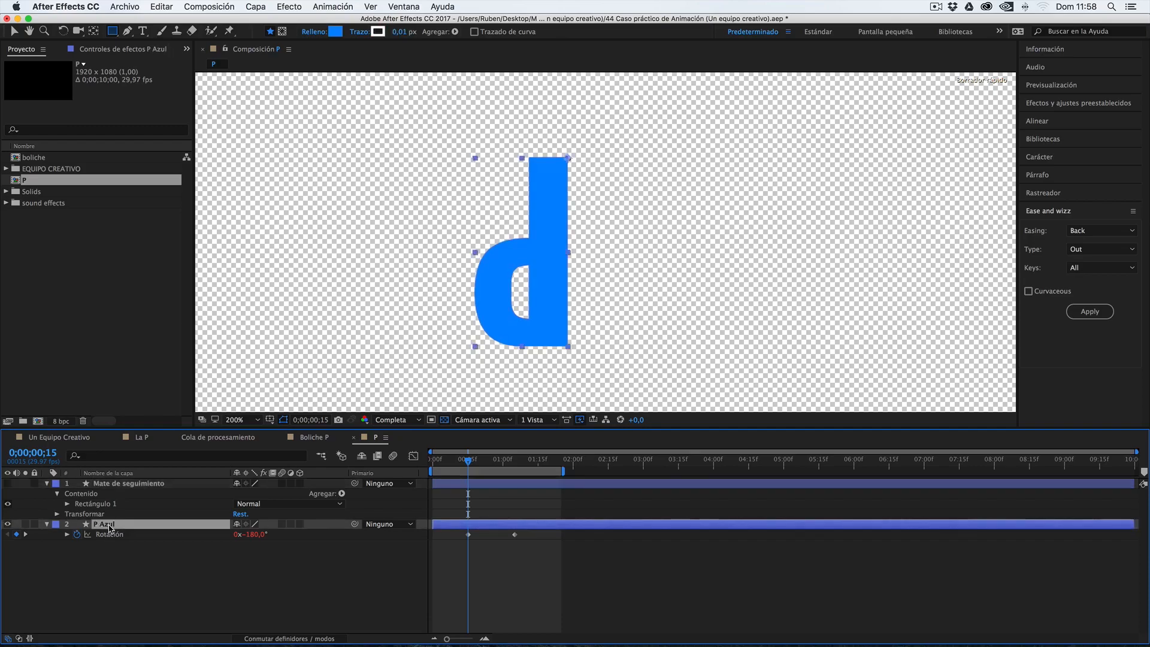
left_click(270, 638)
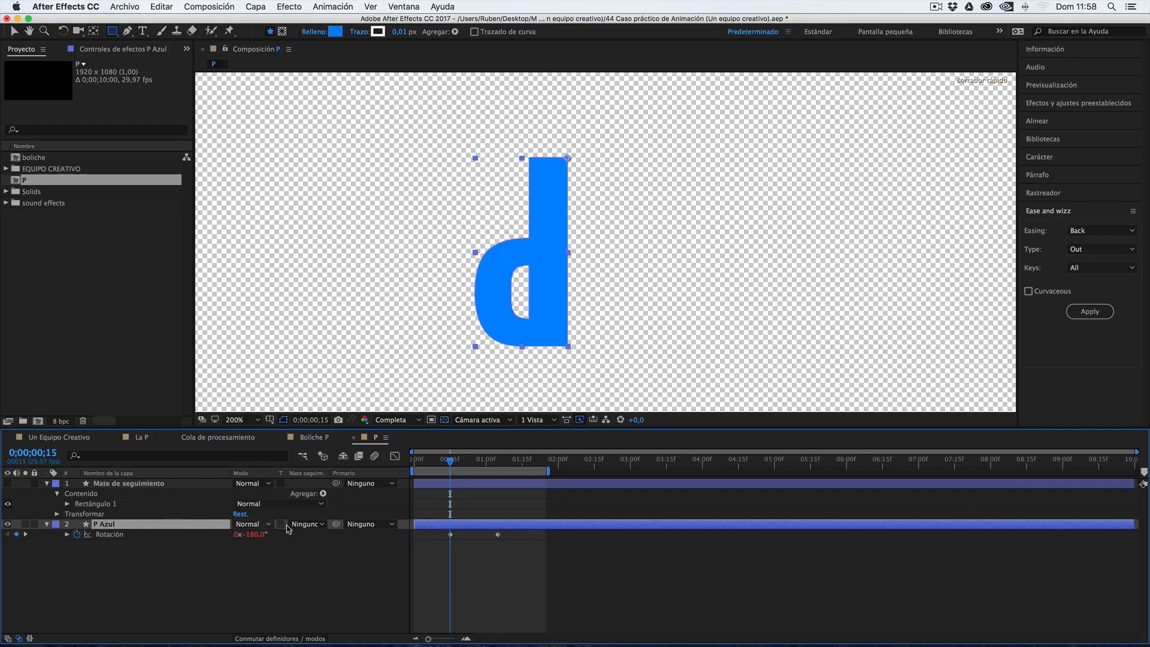
left_click(321, 525)
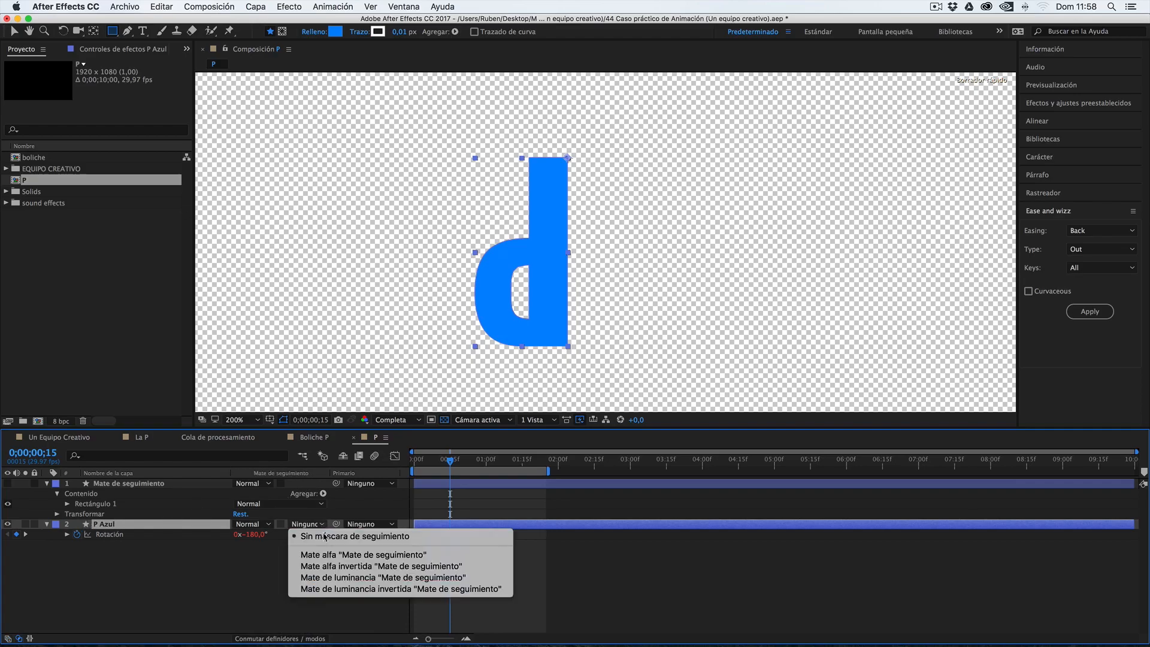
left_click(344, 572)
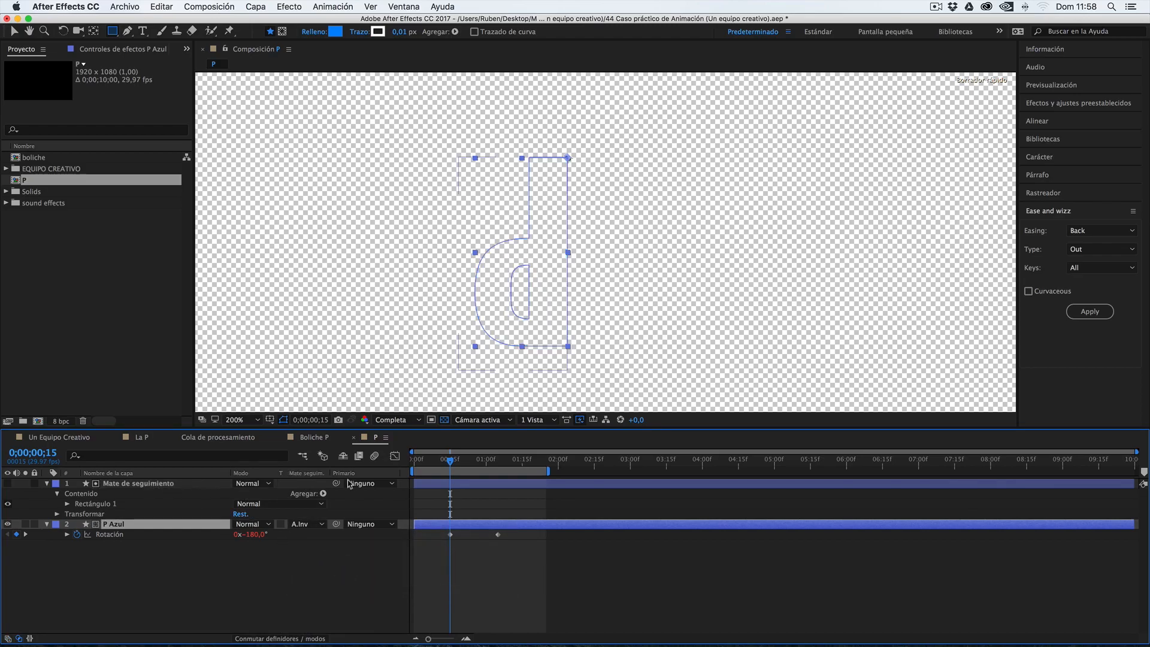
Preview the matted rotation of the P from 0;00;00;05, and return to 0;00;00;17 to examine the matte's coverage.
left_click_drag(451, 461, 427, 467)
key("space")
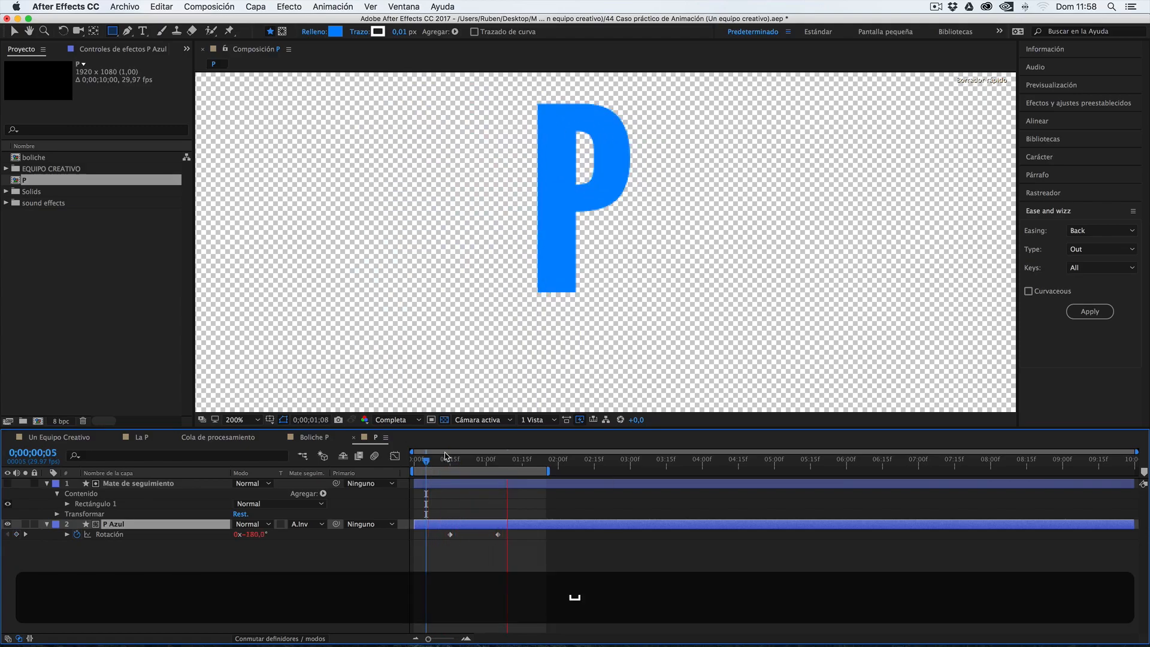
left_click(454, 458)
left_click_drag(454, 458, 454, 460)
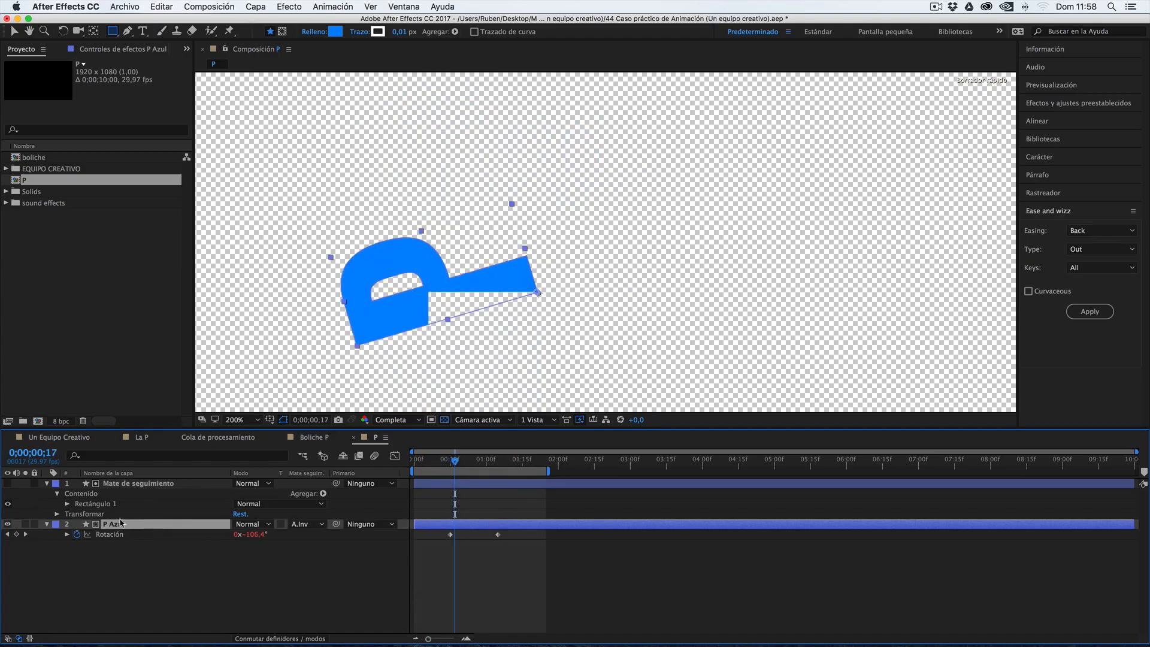
Widen the rectangle path of Mate de seguimiento to a Tamaño of 331,8 by 356,0, with its proportions unlinked.
left_click(141, 485)
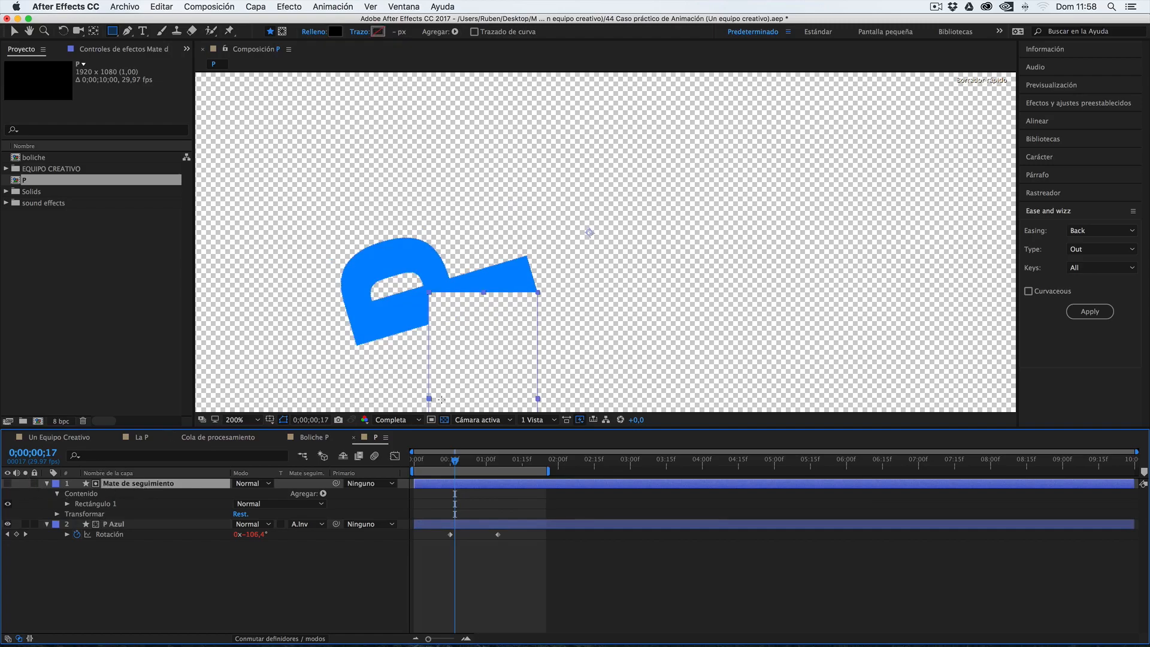
key("v")
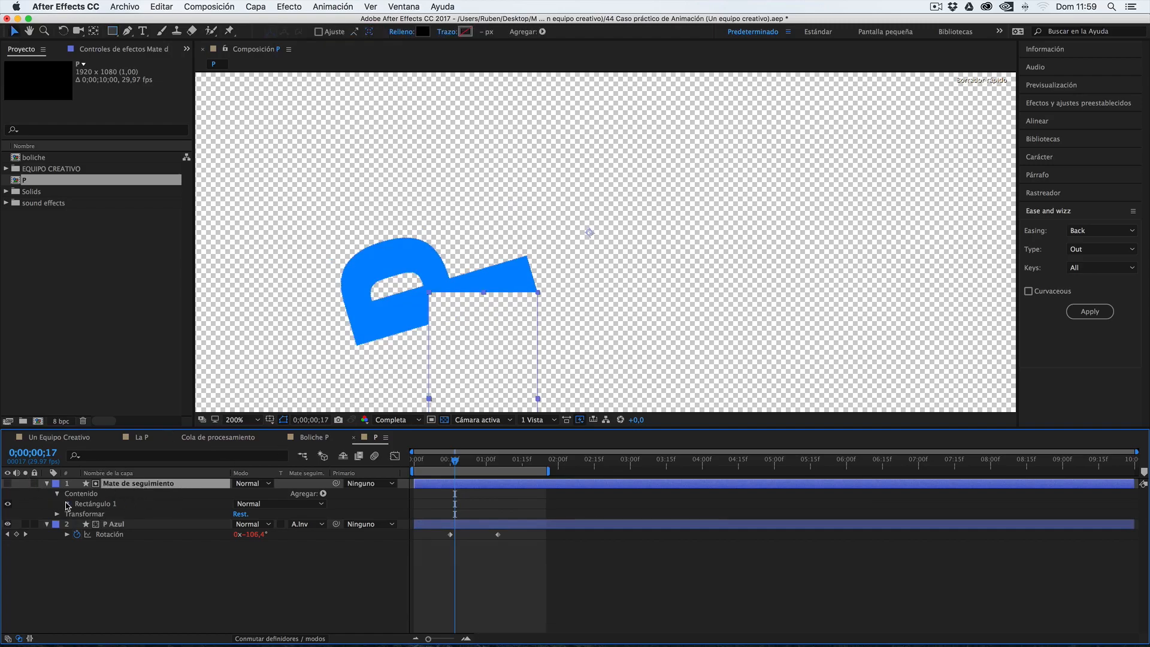
left_click(67, 504)
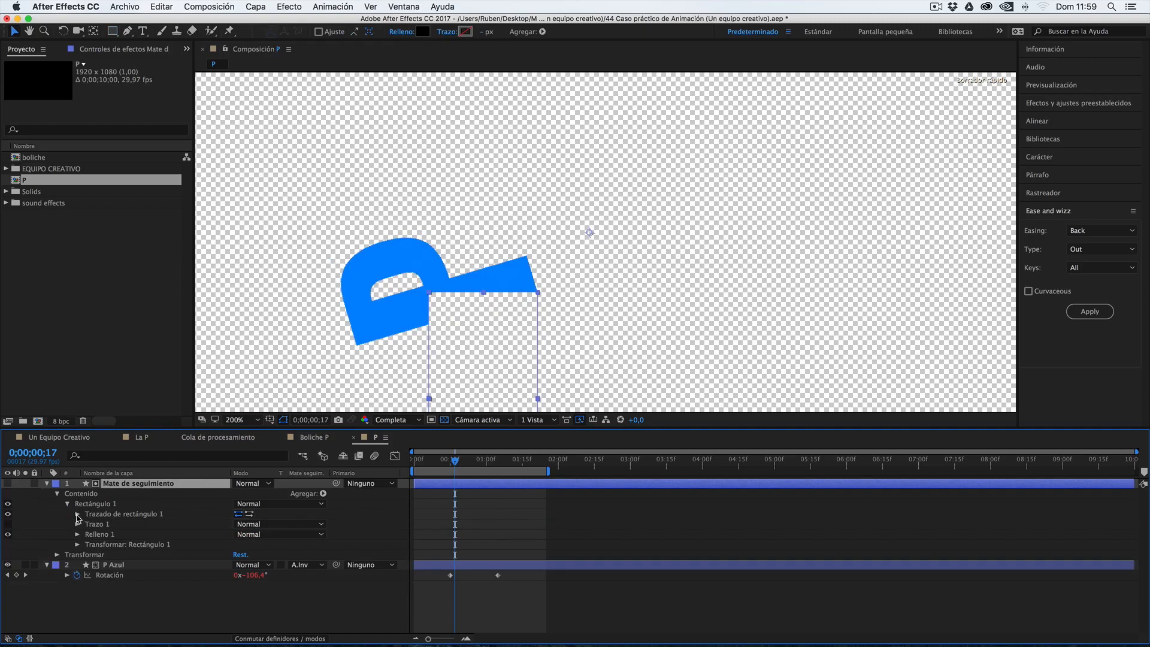
left_click(77, 514)
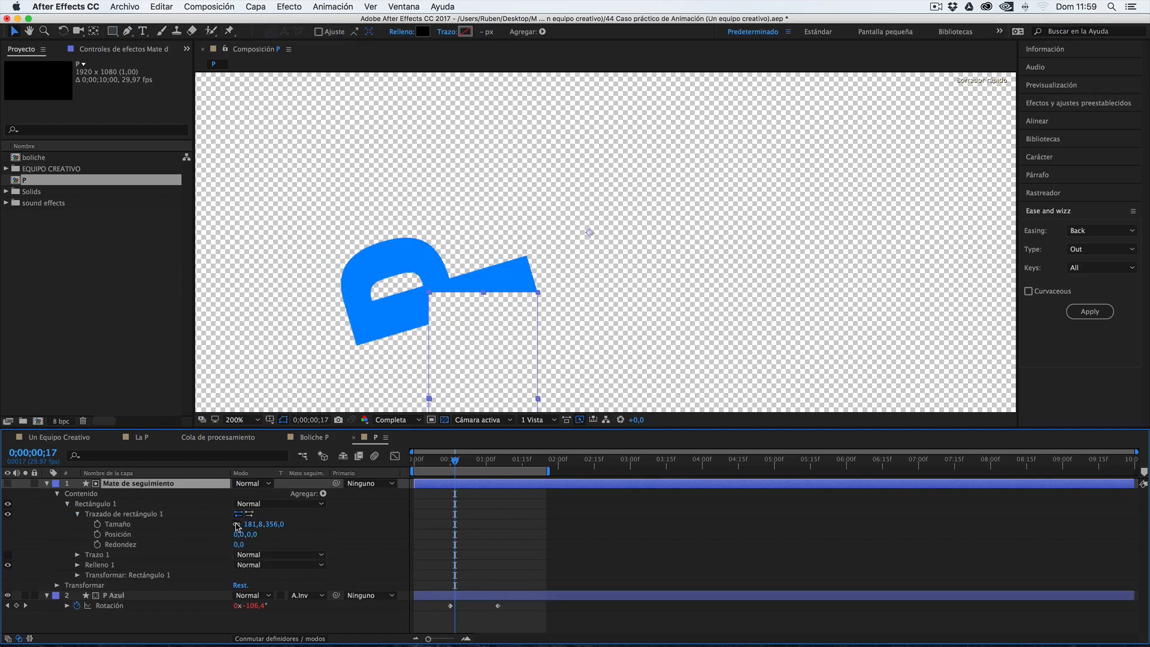
left_click_drag(249, 525, 337, 525)
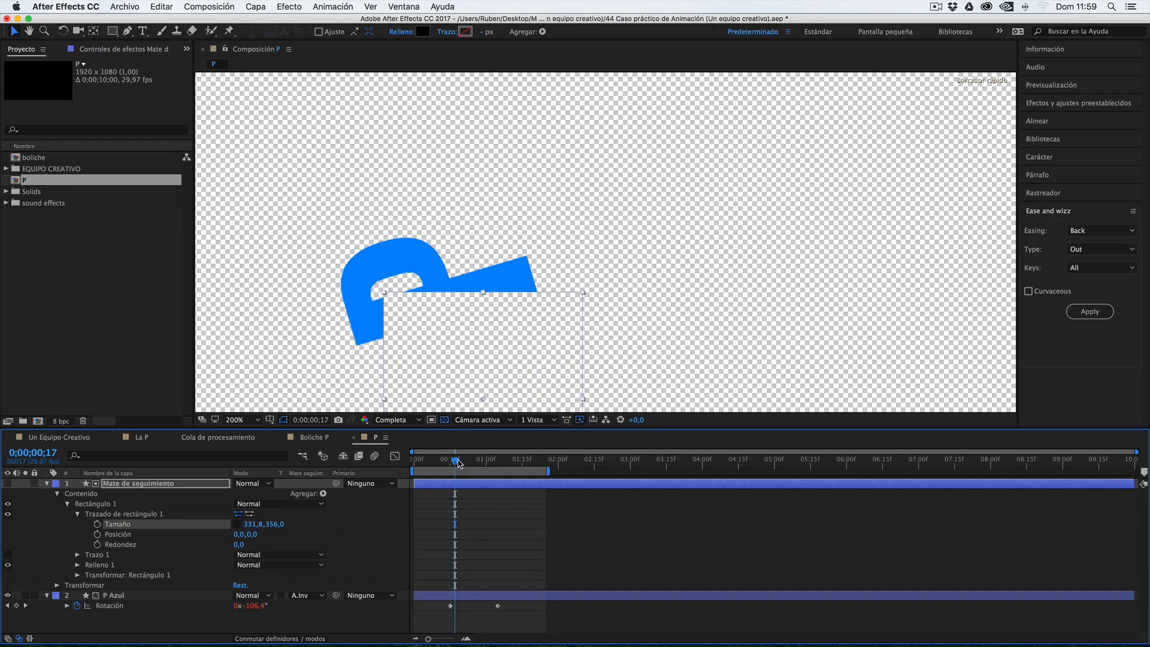
Shift the matte rectangle sideways until its right edge lines up with the upright P's left edge, check the rotation, and collapse the layer's properties.
left_click_drag(459, 463, 504, 455)
left_click(154, 487)
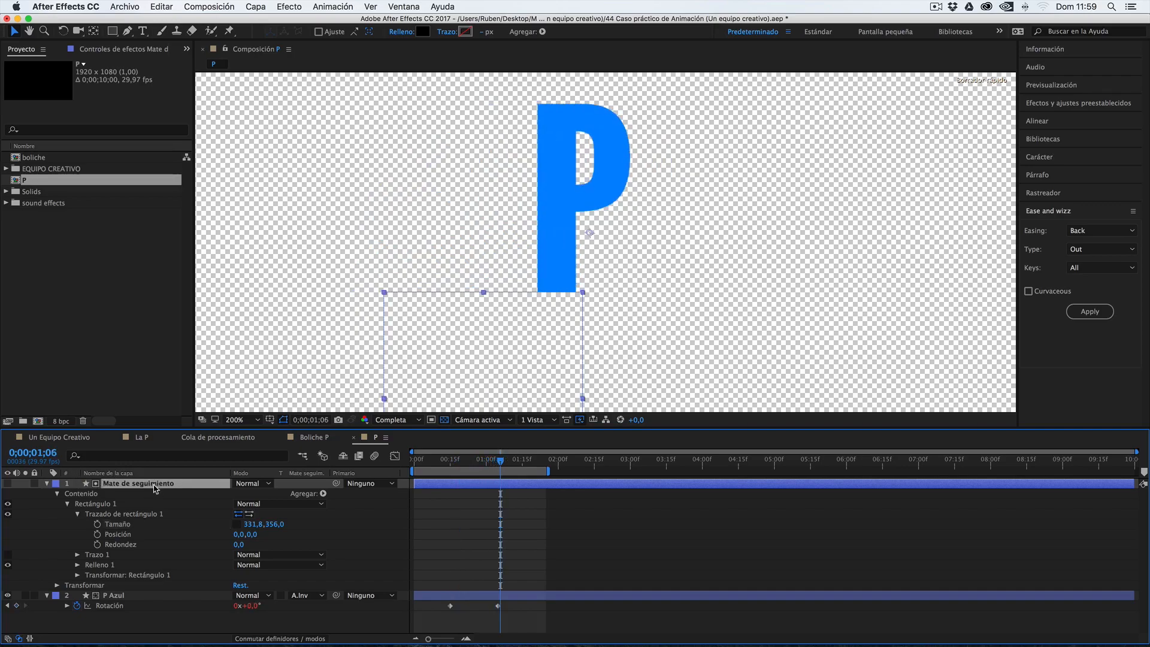
left_click_drag(537, 330, 493, 334)
mouse_move(500, 458)
left_mouse_down()
mouse_move(525, 458)
mouse_move(448, 461)
mouse_move(498, 450)
left_mouse_up()
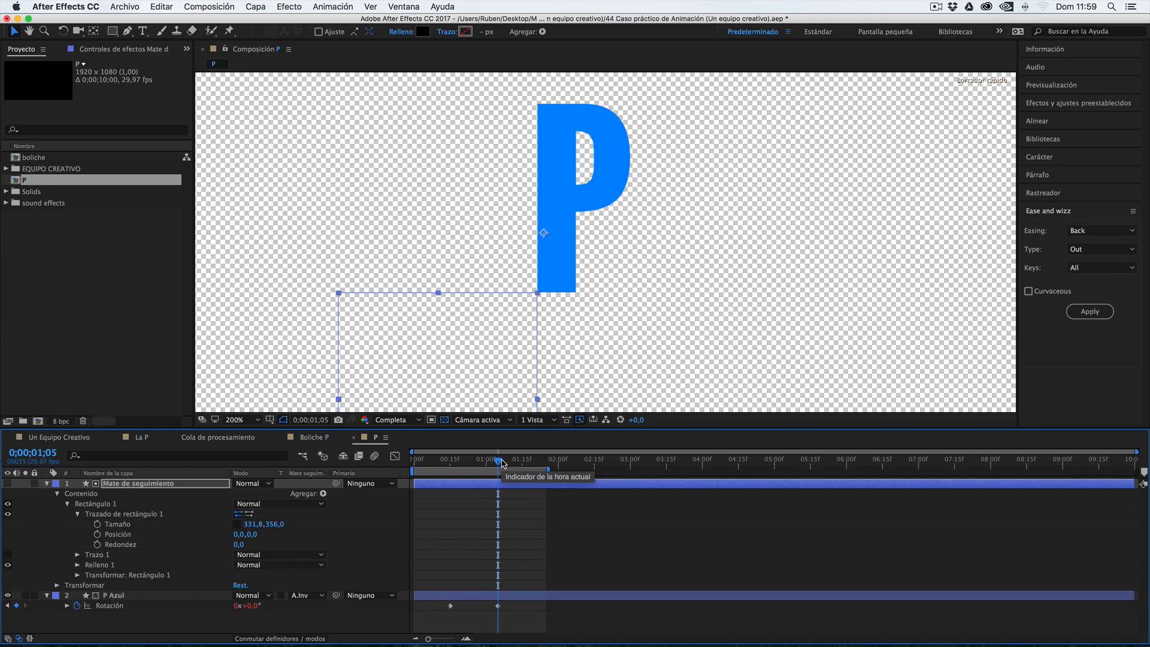
mouse_move(498, 460)
left_mouse_down()
mouse_move(511, 460)
mouse_move(449, 465)
mouse_move(480, 465)
left_mouse_up()
left_click(46, 483)
left_click_drag(489, 463, 504, 465)
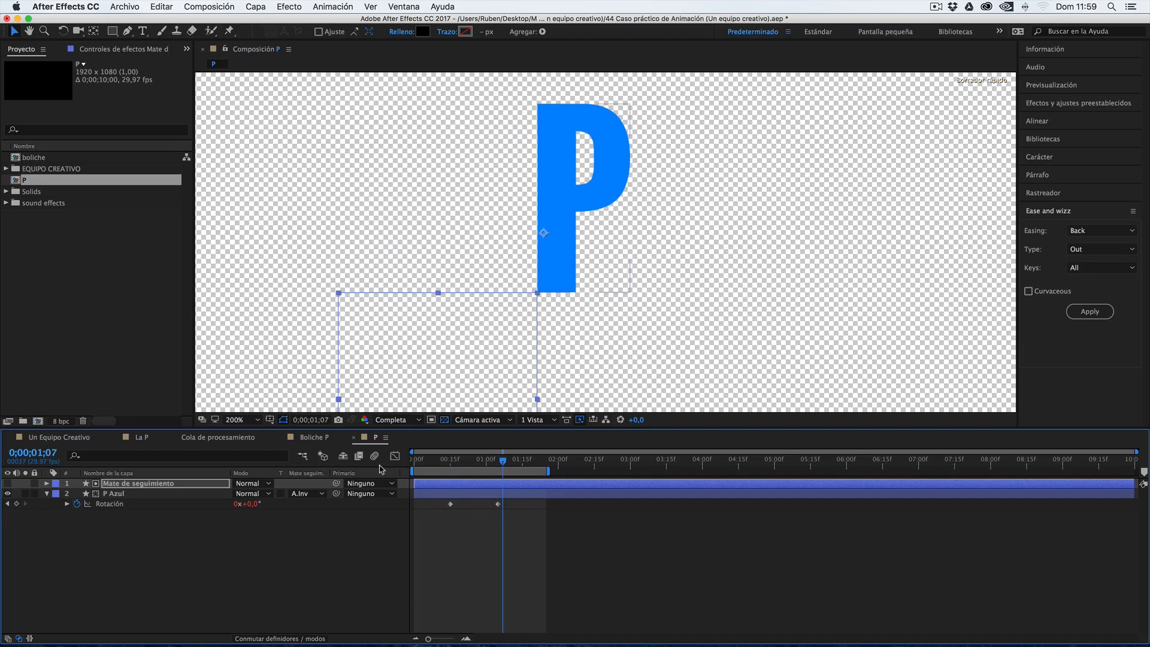
Examine the coloured P layers in the La P composition between 0;00;02;18 and 0;00;02;27, and return to the P composition.
left_click(139, 438)
left_click(604, 459)
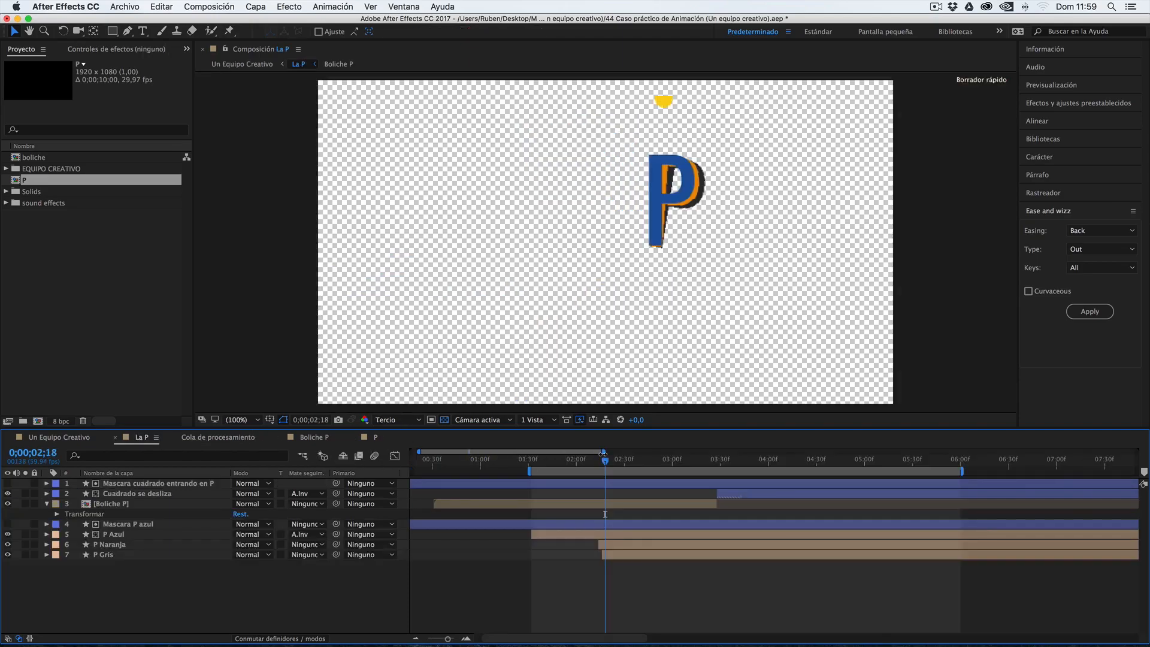
mouse_move(605, 460)
left_mouse_down()
mouse_move(587, 462)
mouse_move(619, 459)
left_mouse_up()
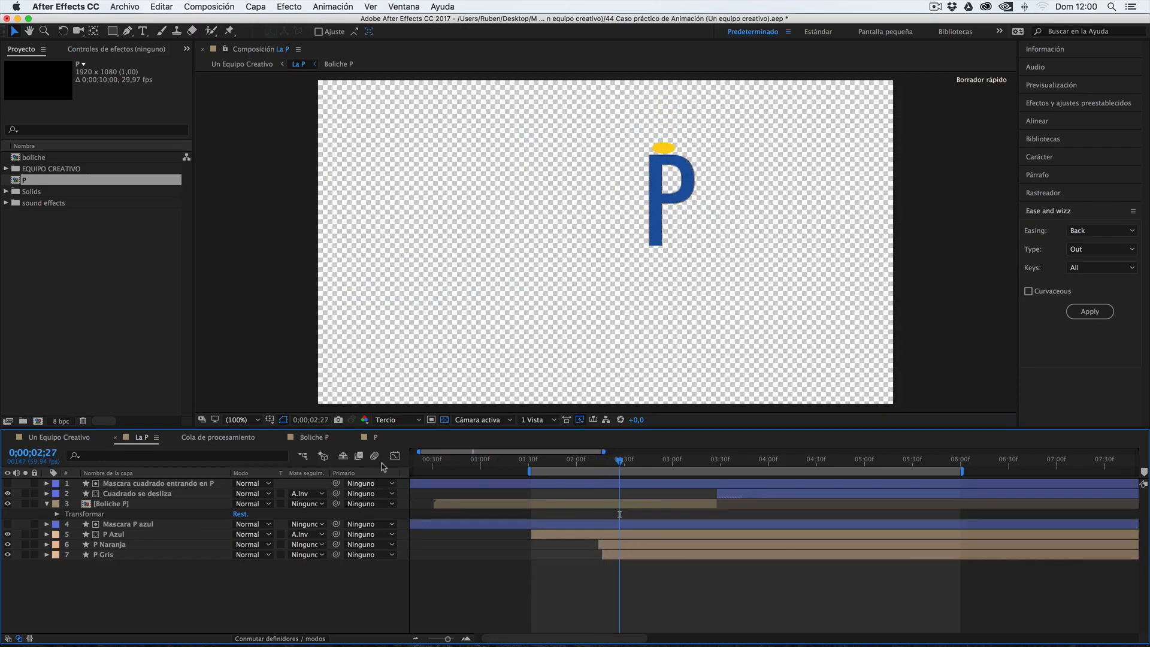
left_click(370, 437)
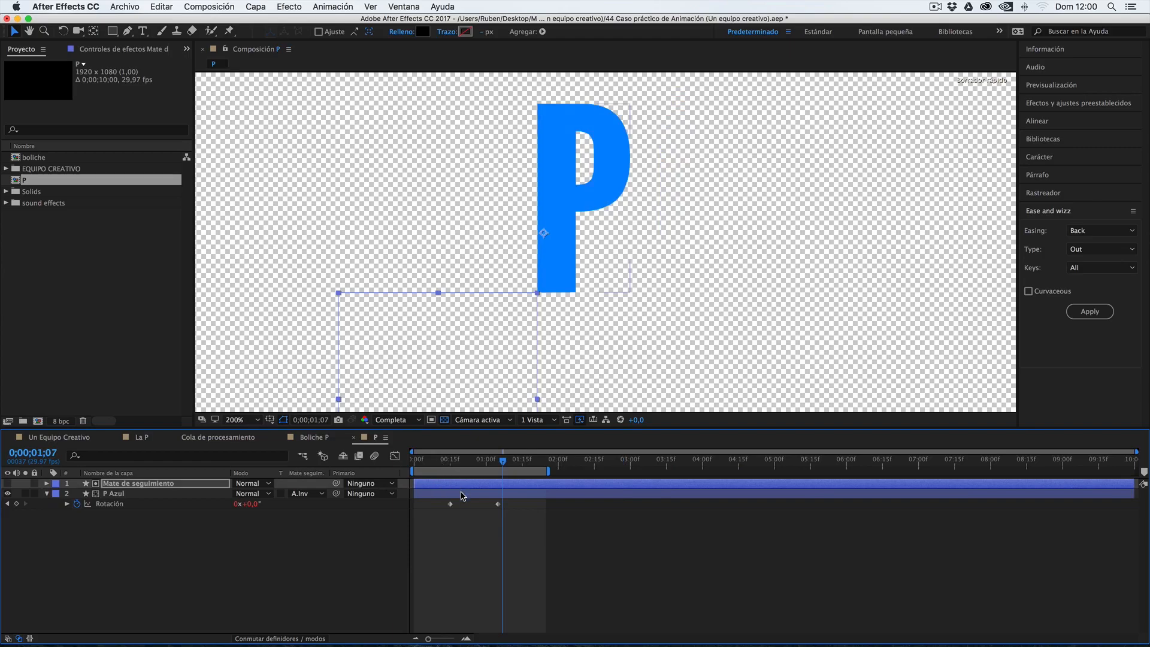
Duplicate the P Azul layer twice.
left_click(500, 494)
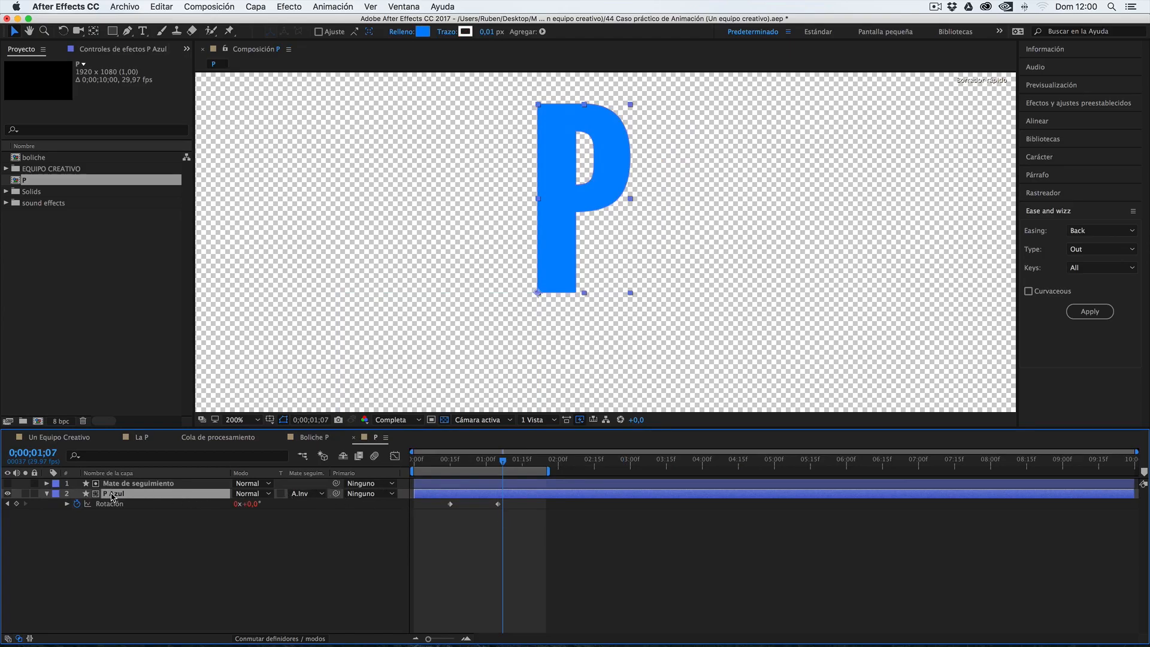
key("super+d")
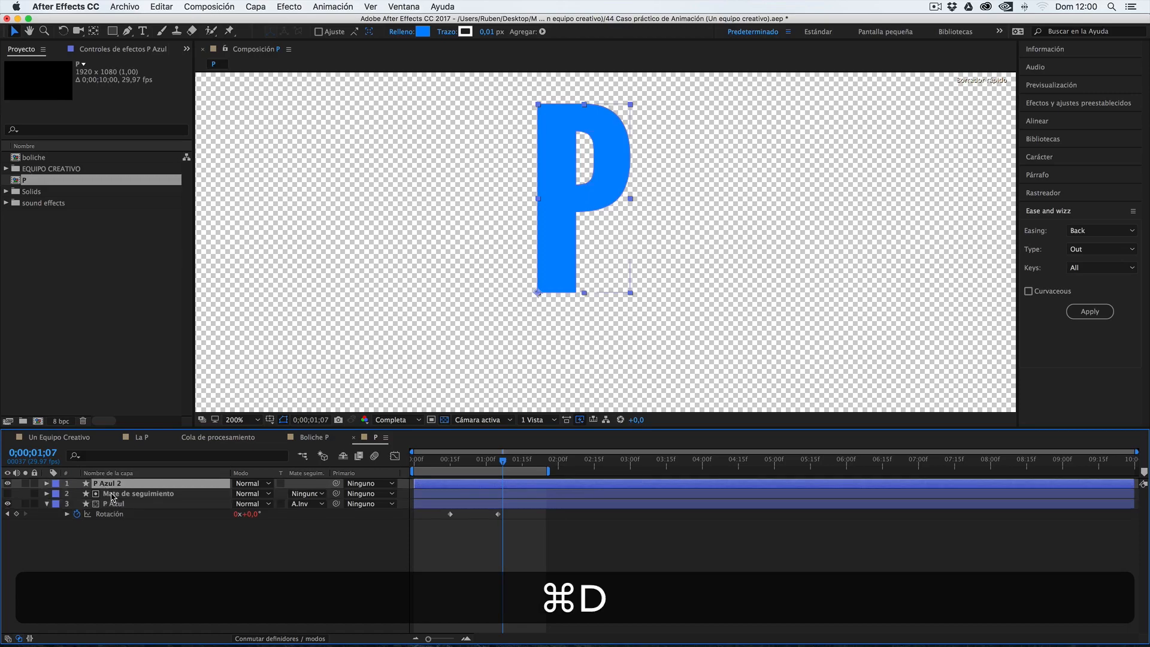
key("super+d")
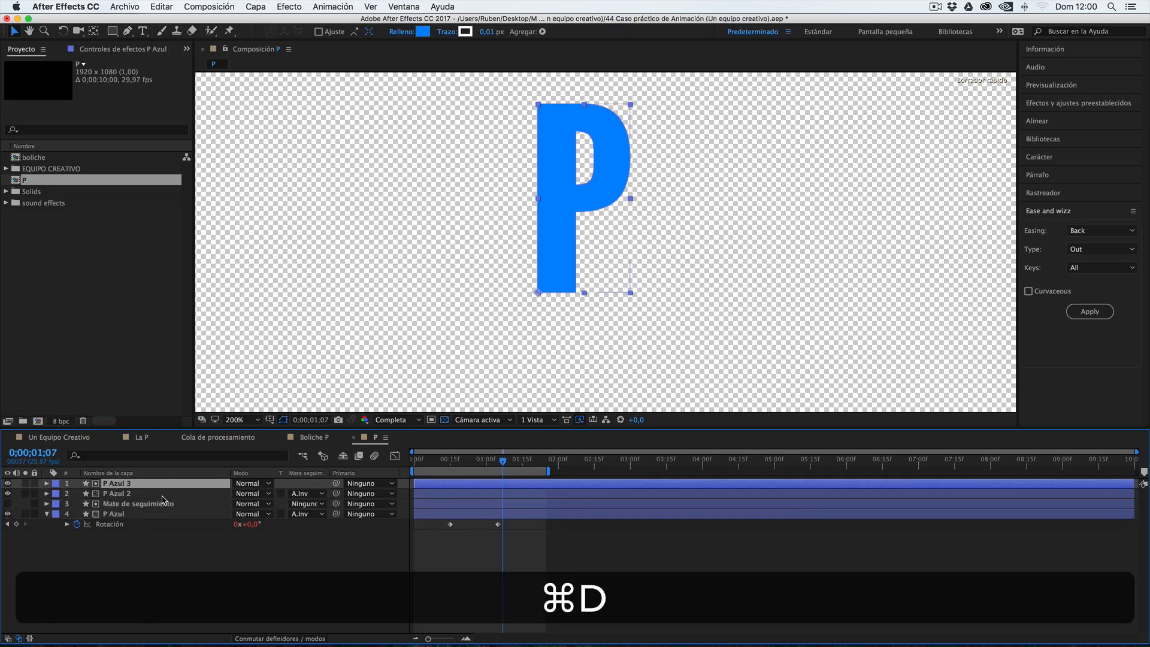
Move the P Azul 2 and P Azul 3 layers below P Azul and show their Rotación keyframes.
left_click(129, 493)
left_click(129, 484)
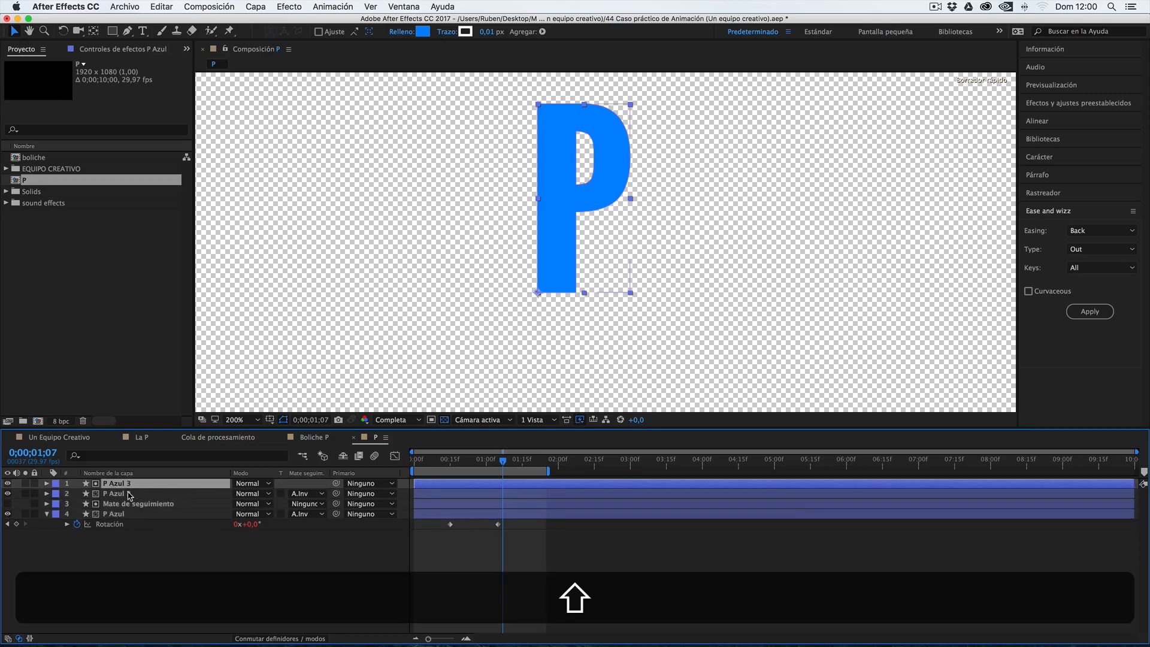
left_click(129, 495, "shift")
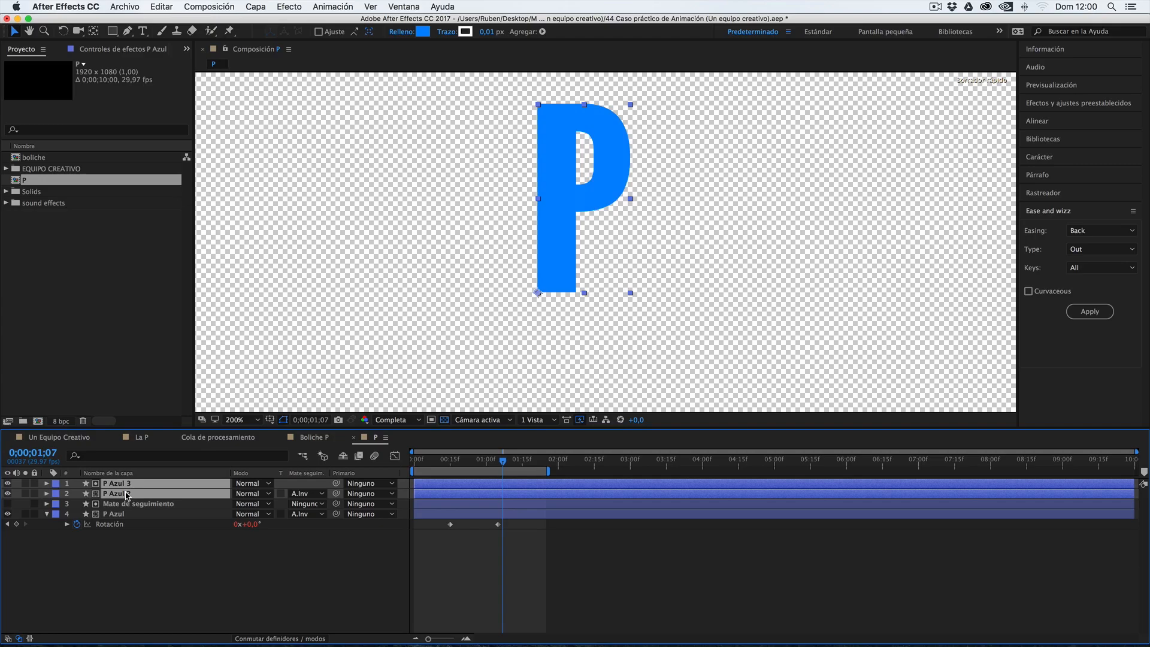
left_click(123, 494)
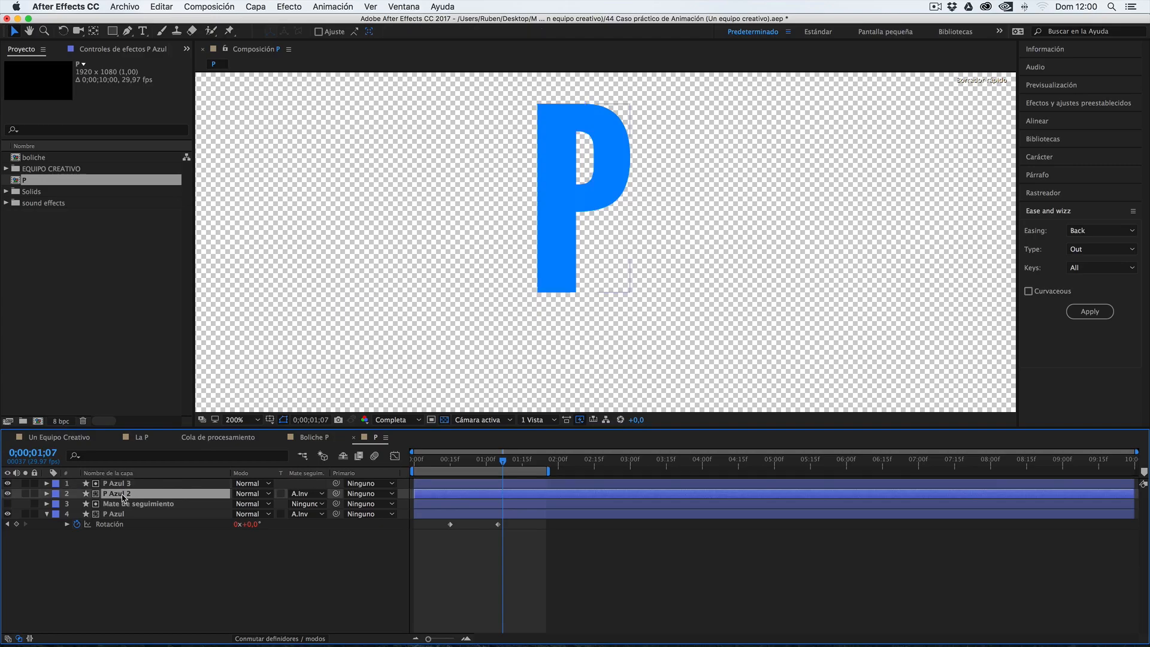
left_click(127, 485, "shift")
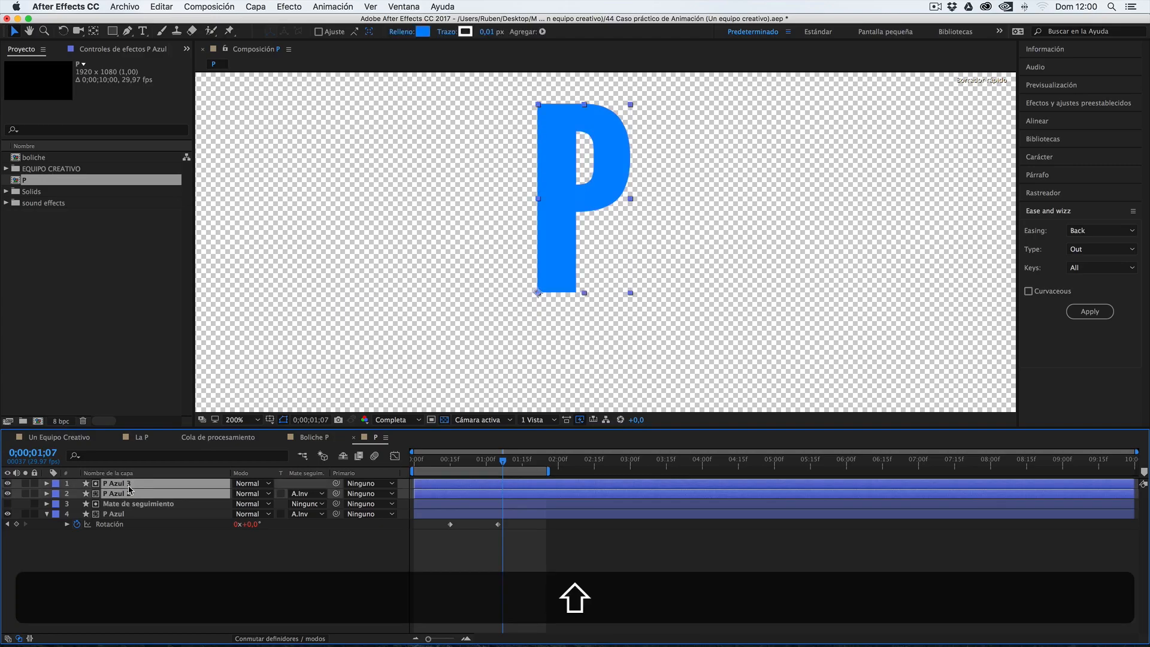
left_click_drag(120, 494, 120, 528)
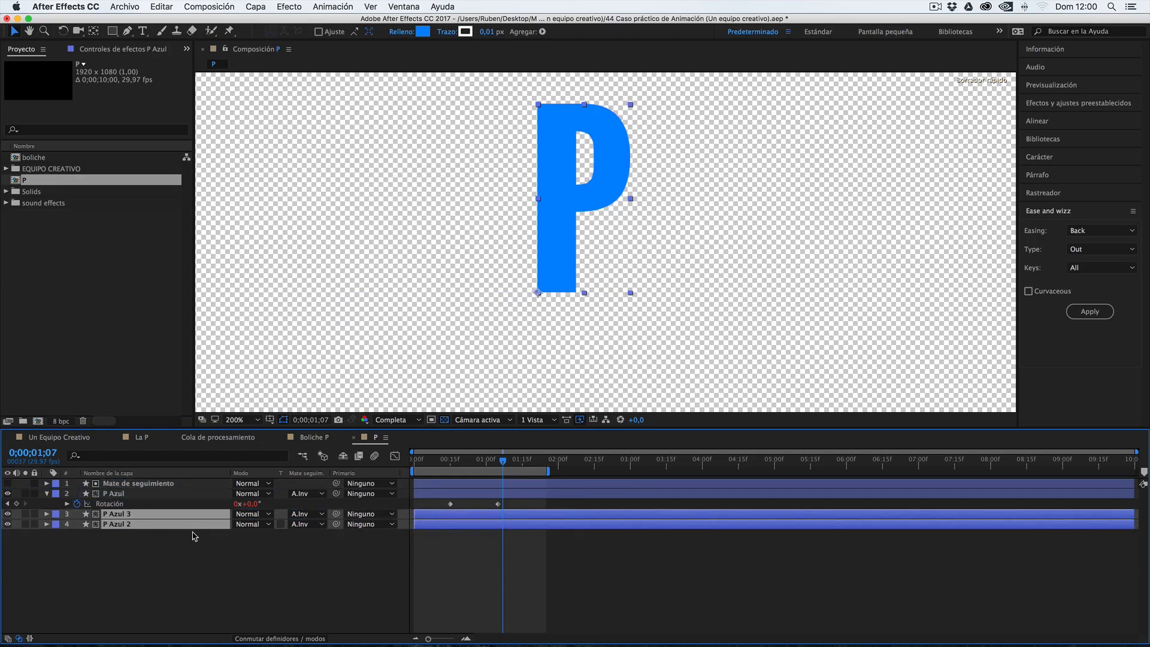
key("u")
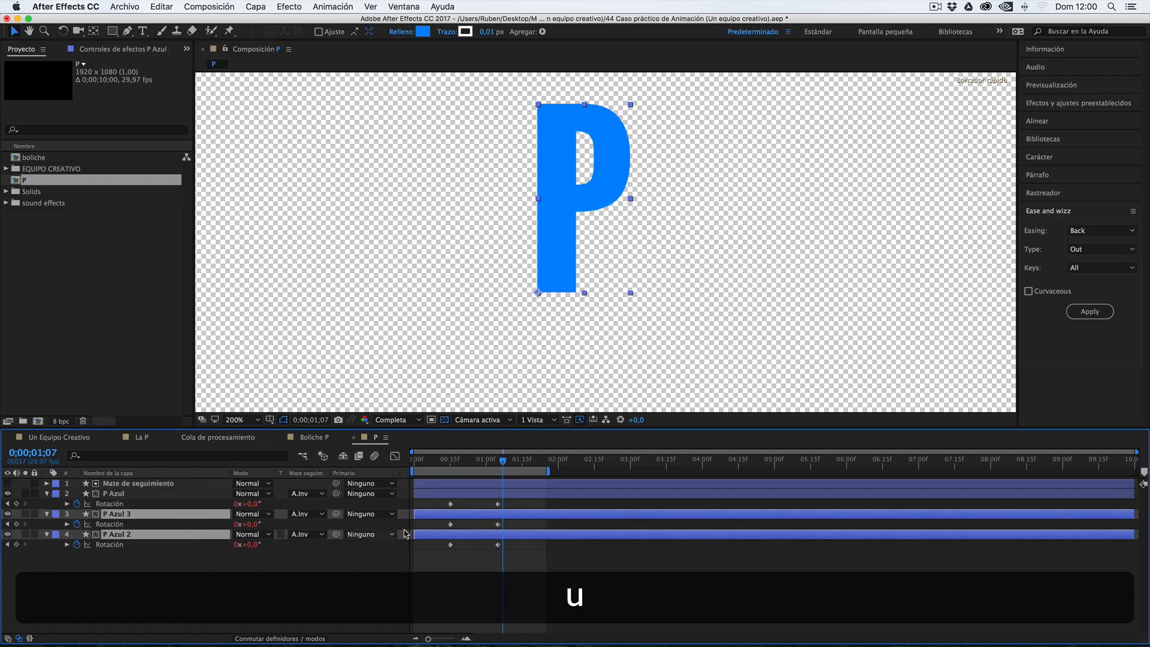
Delay the P Azul 3 and P Azul 2 layers about 3 frames, and shift P Azul 2 about 3 frames more.
left_click_drag(457, 516, 462, 516)
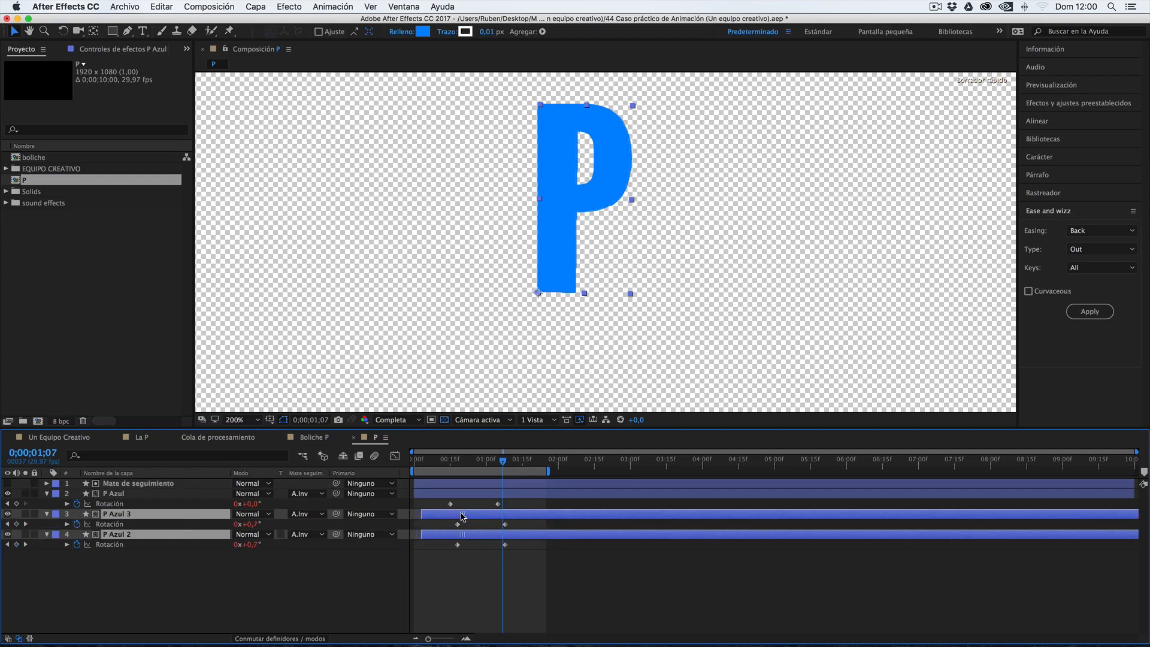
left_click(470, 553)
left_click(471, 537)
left_click_drag(469, 538, 477, 536)
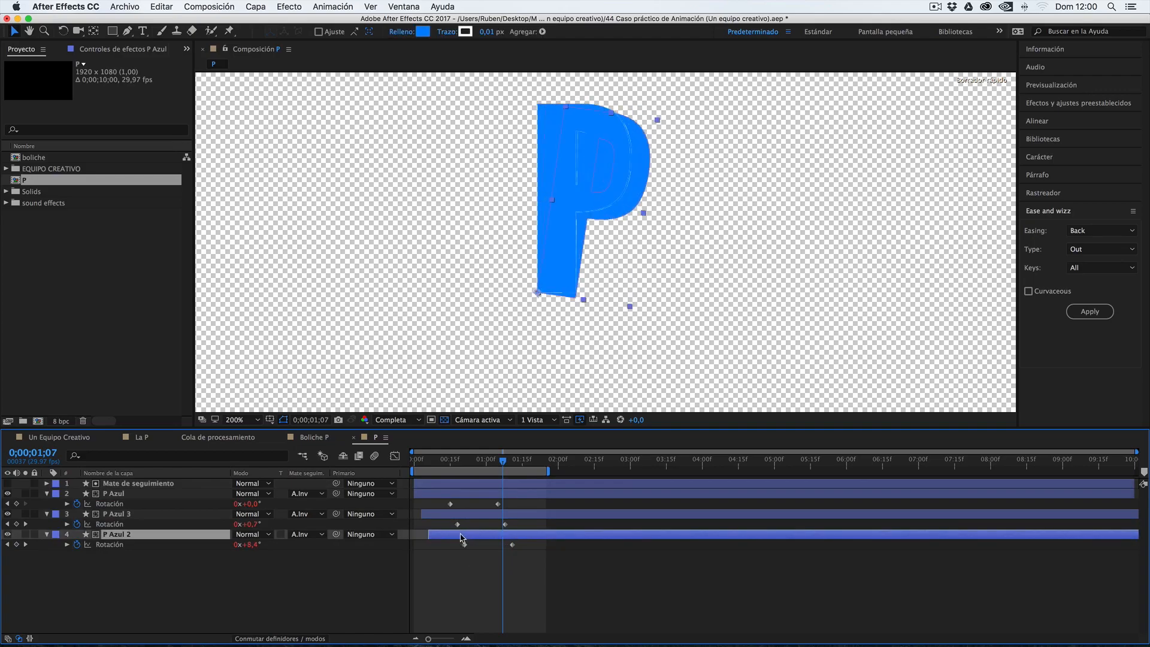
Trim the starts of P Azul 2 and P Azul 3, isolating P Azul to check its rotation at 0;00;00;27.
left_click_drag(428, 534, 491, 533)
key("space")
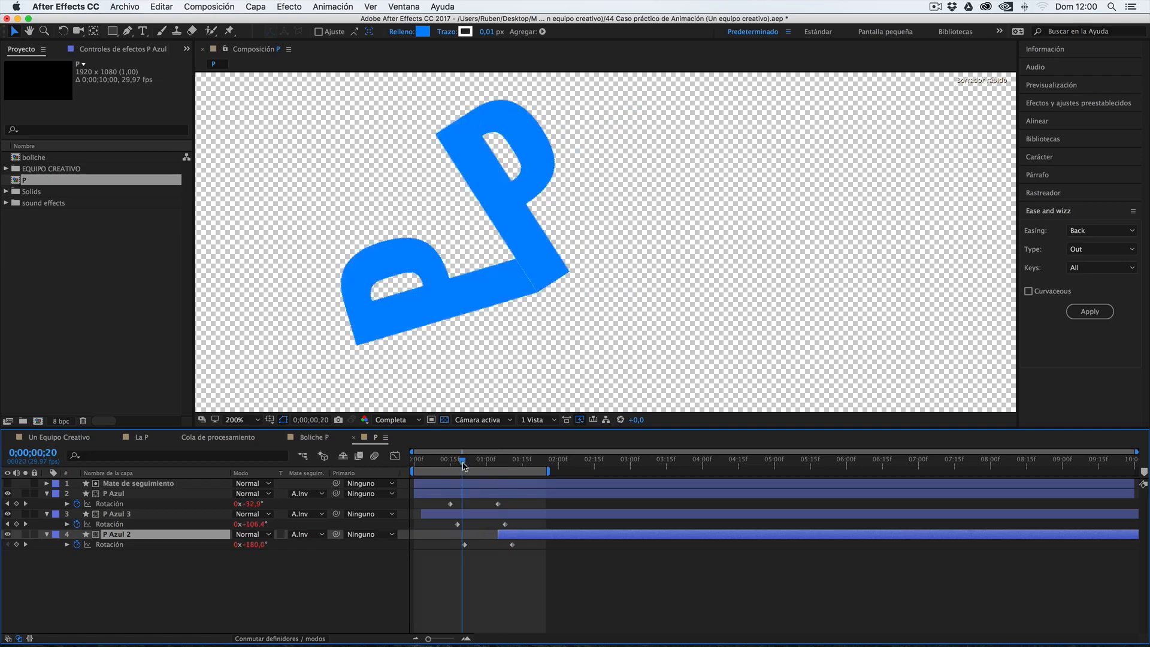
left_click(25, 493)
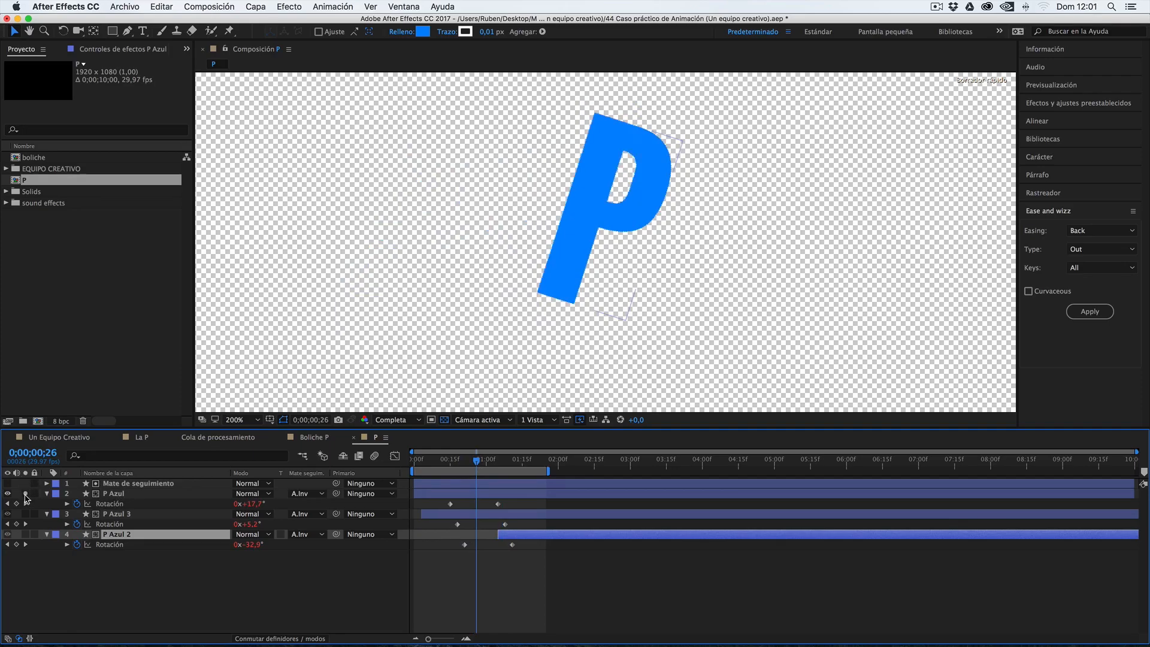
left_click_drag(475, 460, 478, 462)
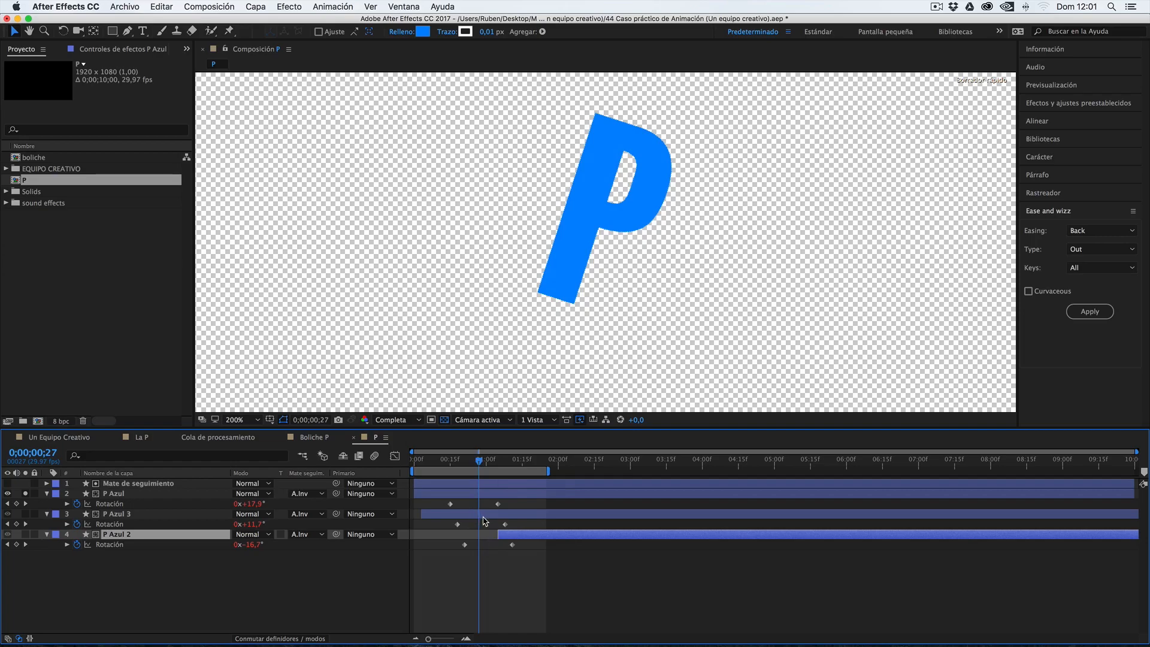
left_click_drag(425, 514, 465, 514)
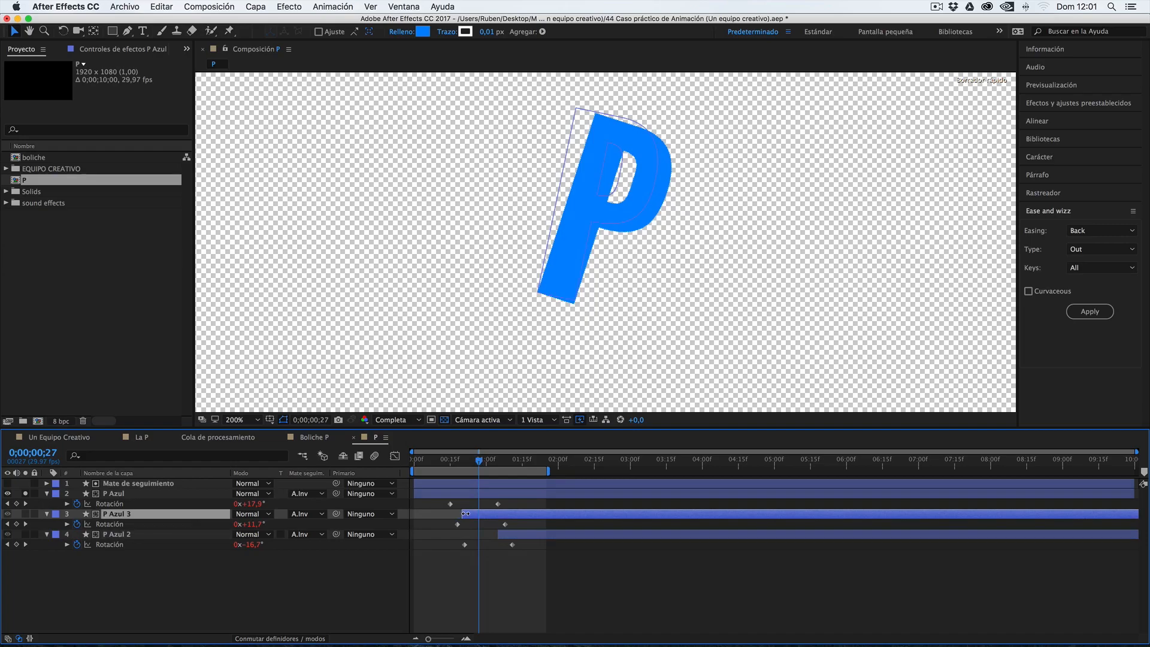
Rename the P Azul 3 layer as P Roja.
right_click(183, 514)
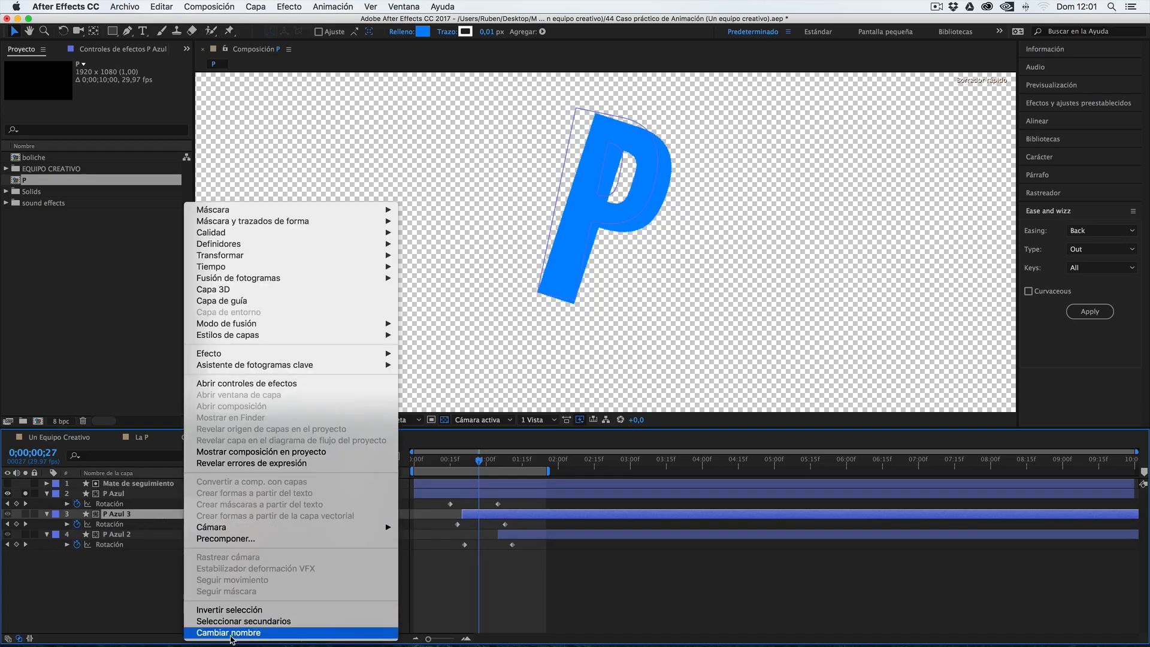
left_click(231, 635)
key("Right")
key("BackSpace")
key("BackSpace")
type("Roja")
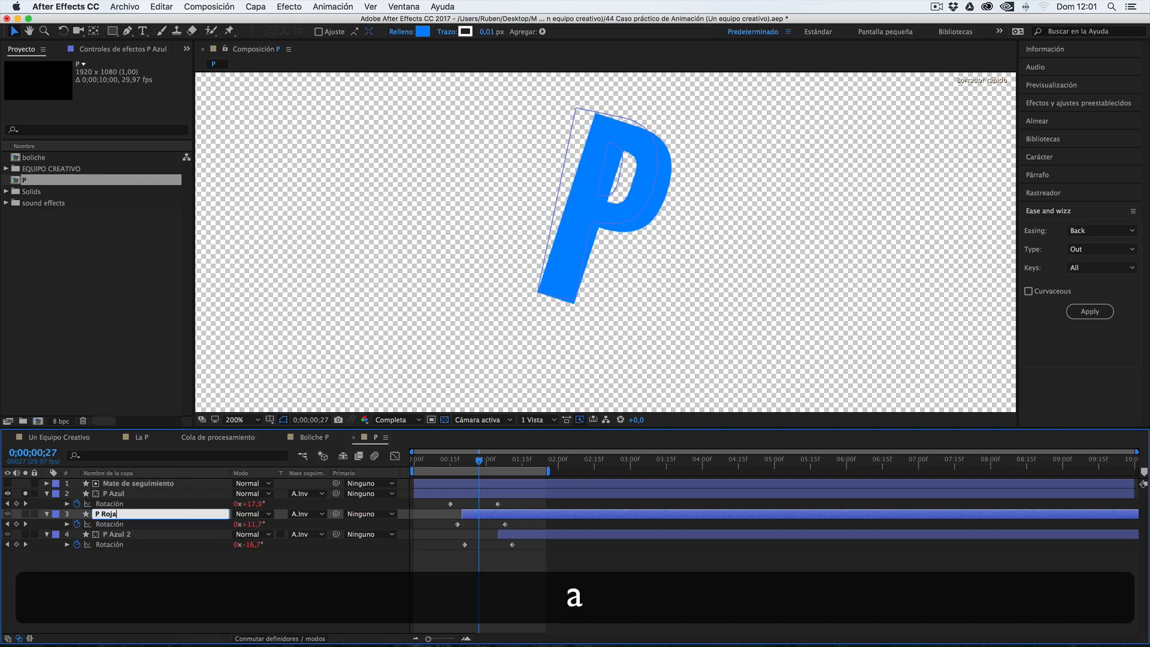
key("Return")
Rename the P Azul 2 layer as P Amarilla.
left_click(118, 534)
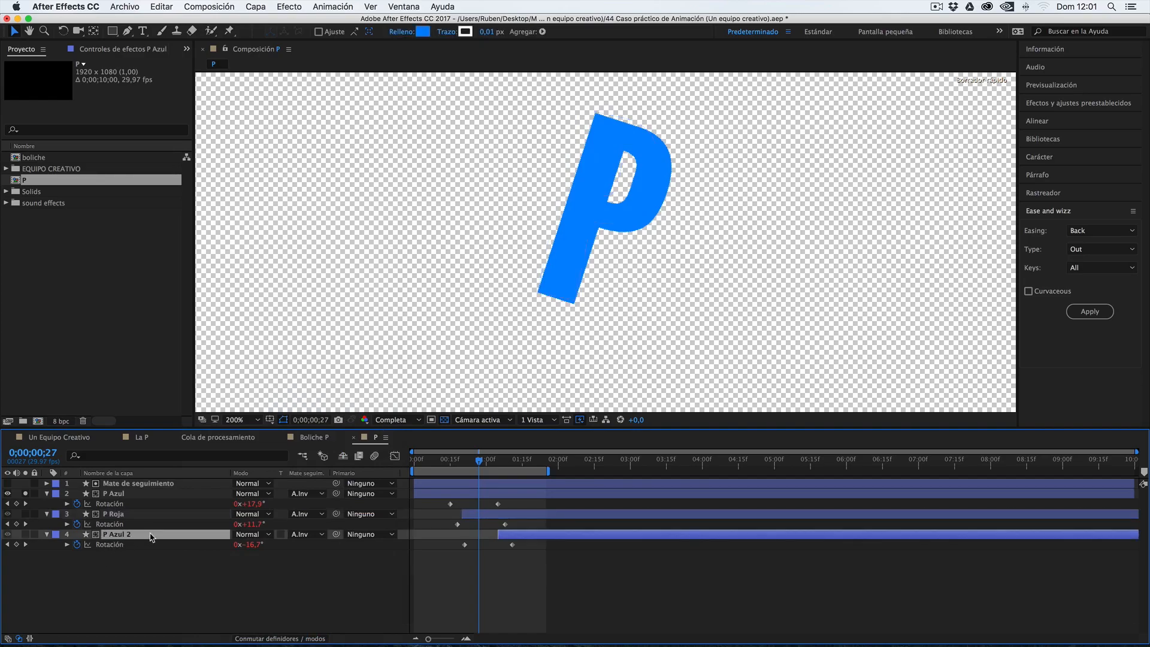
right_click(150, 535)
left_click(183, 632)
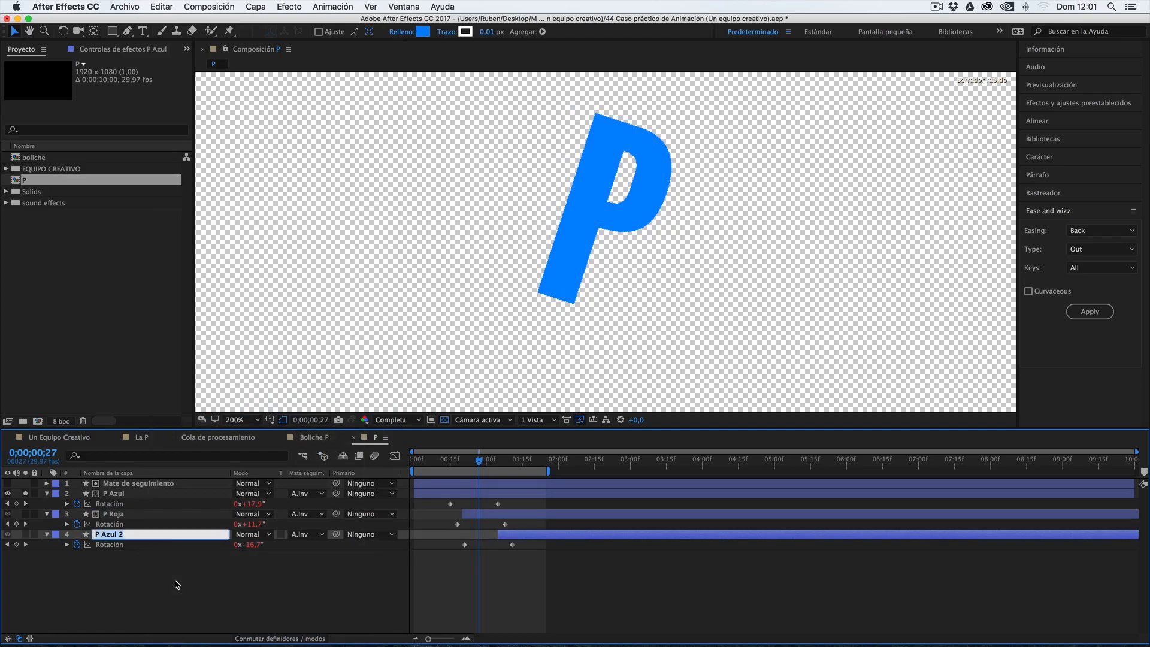
key("Right")
key("BackSpace")
key("BackSpace")
key("BackSpace")
type("ma")
key("BackSpace")
key("BackSpace")
type("marilla")
Trim P Roja to start at 0;00;00;27 and P Amarilla to start about 3 frames after it.
left_click_drag(462, 514, 474, 513)
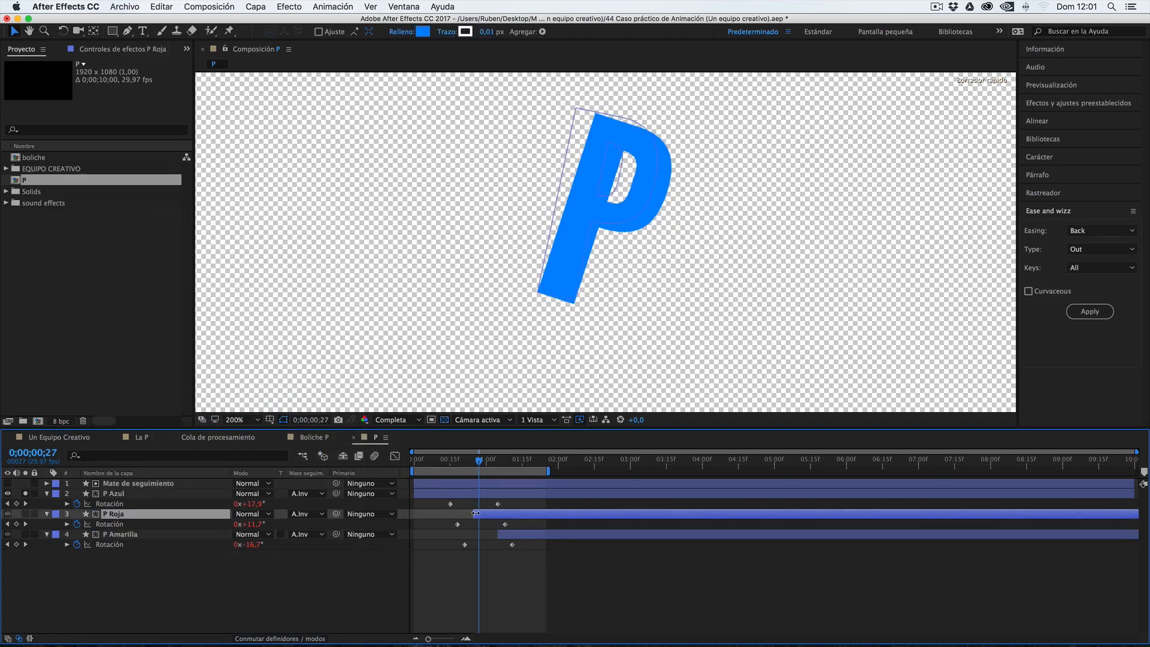
left_click(499, 534)
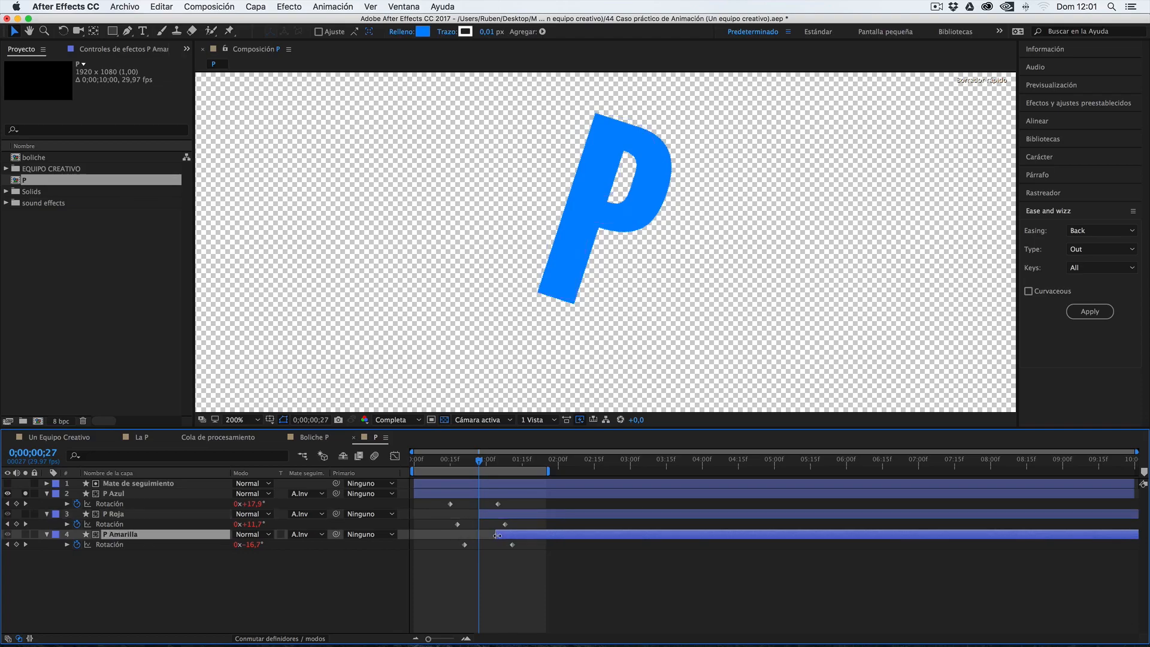
left_click_drag(491, 534, 483, 537)
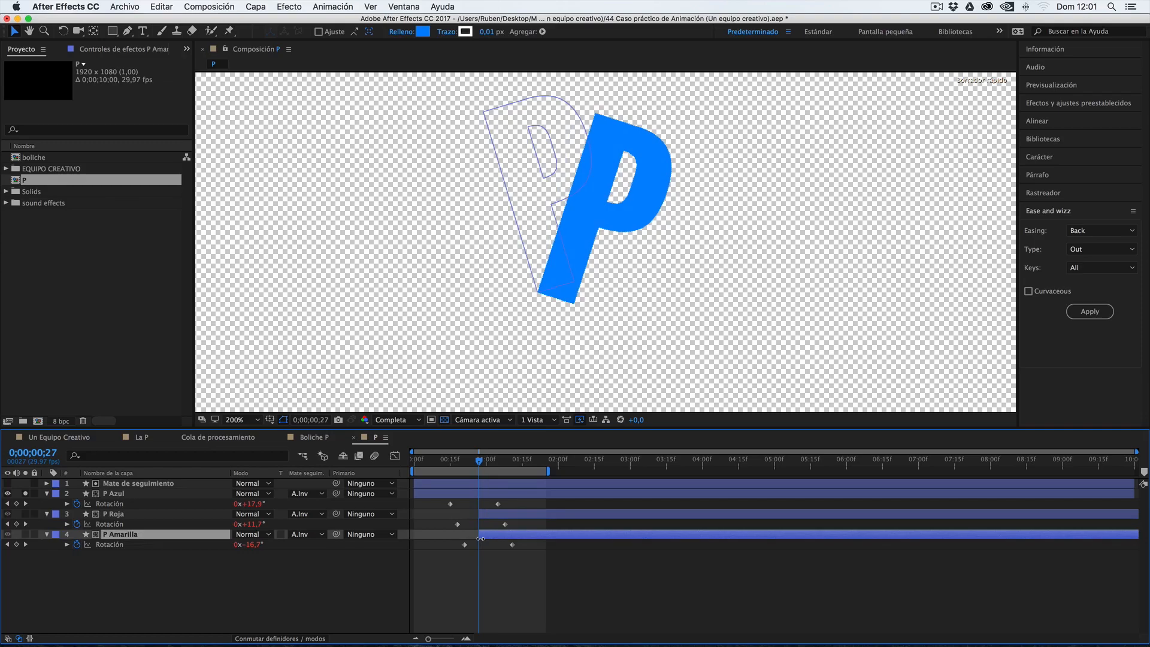
left_click_drag(481, 539, 482, 538)
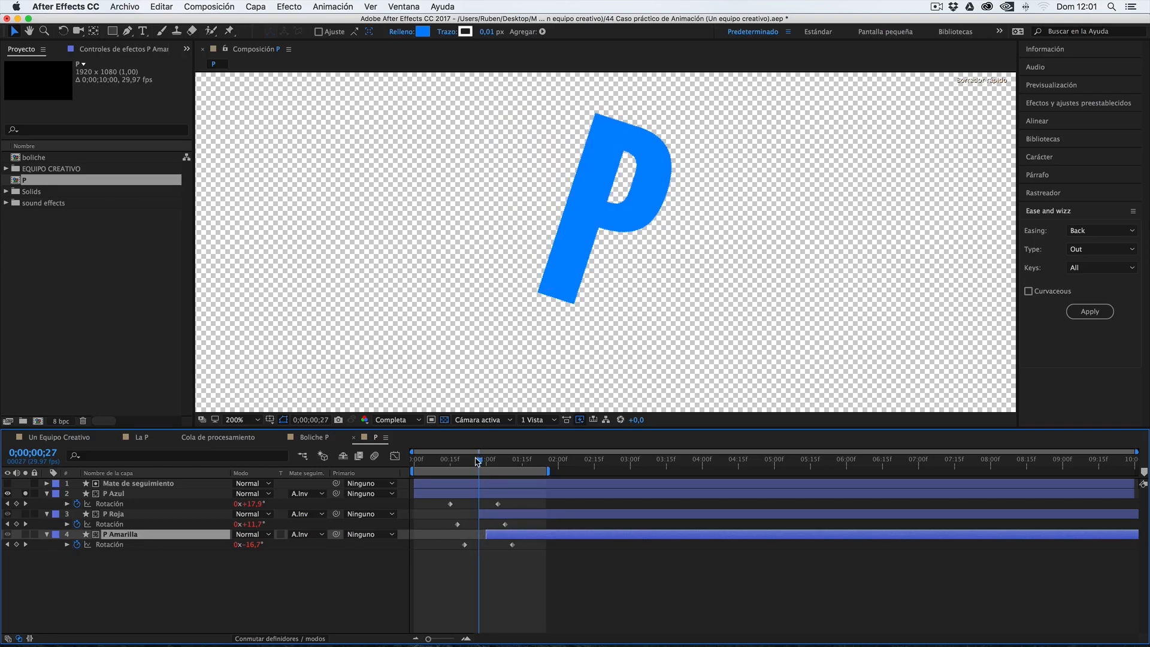
Select P Roja, switch to Firefox and search Google Images for "color scheme".
left_click(121, 516)
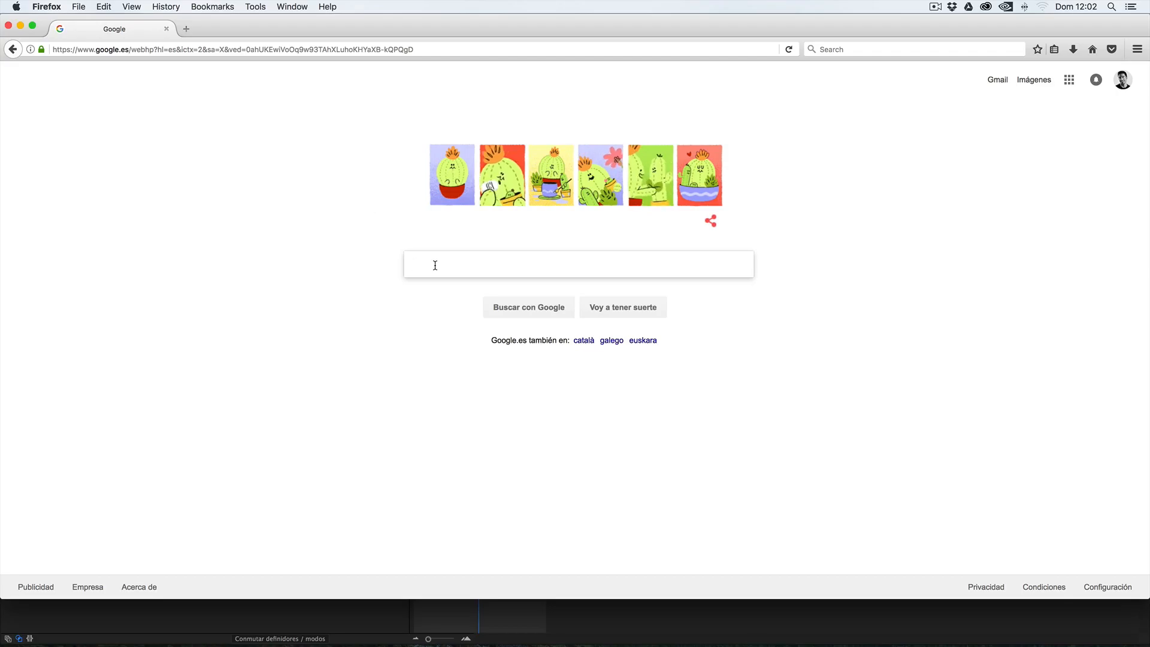
type("color scheme")
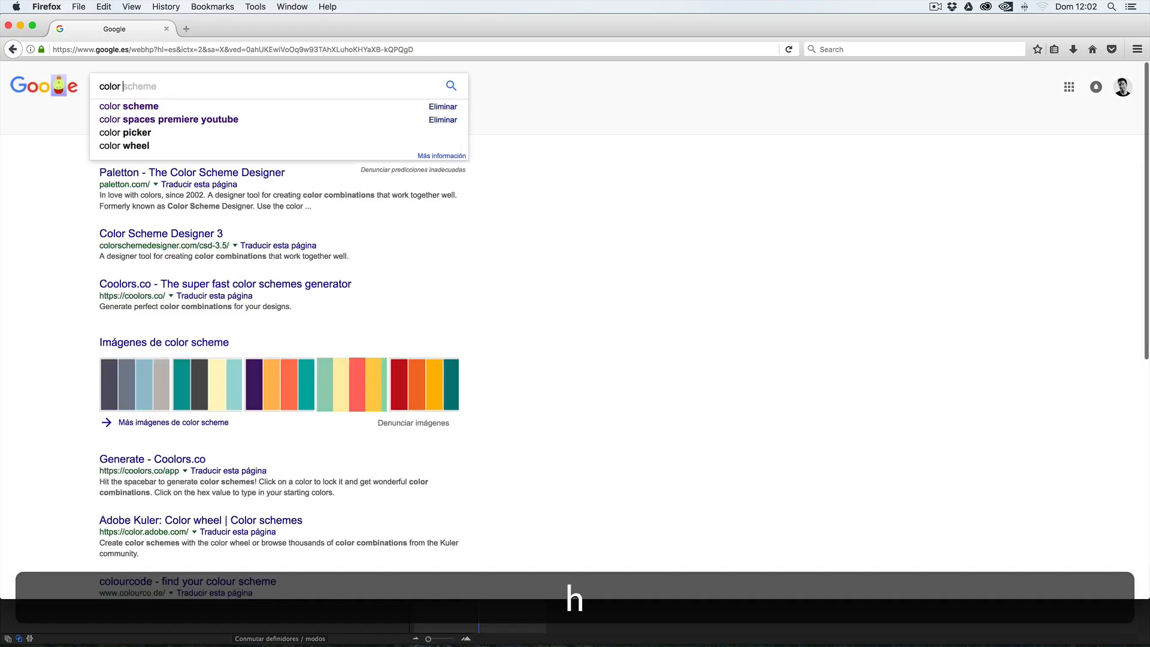
key("Return")
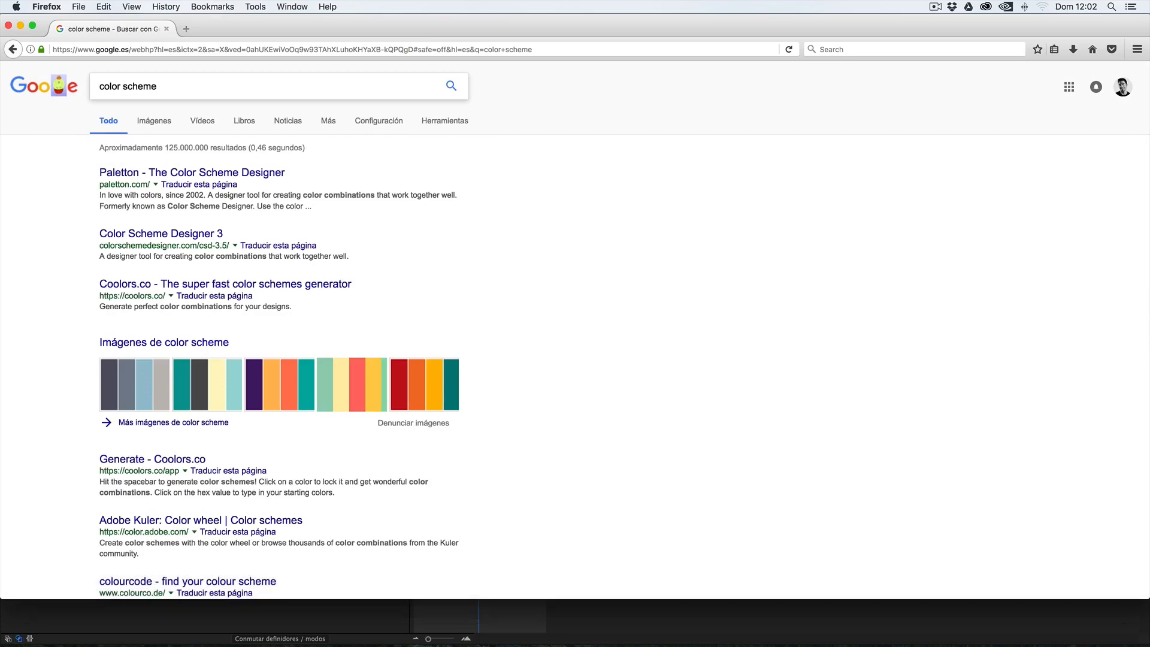
left_click(157, 122)
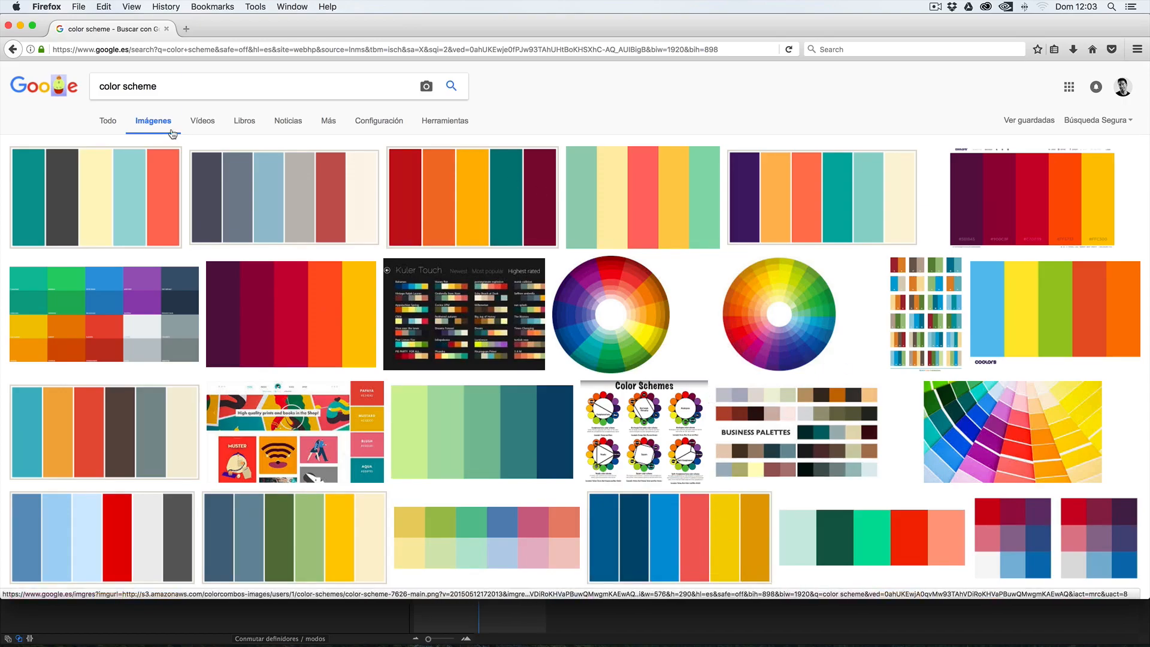
Change the image search to "color palette".
double_click(132, 85)
type("palette")
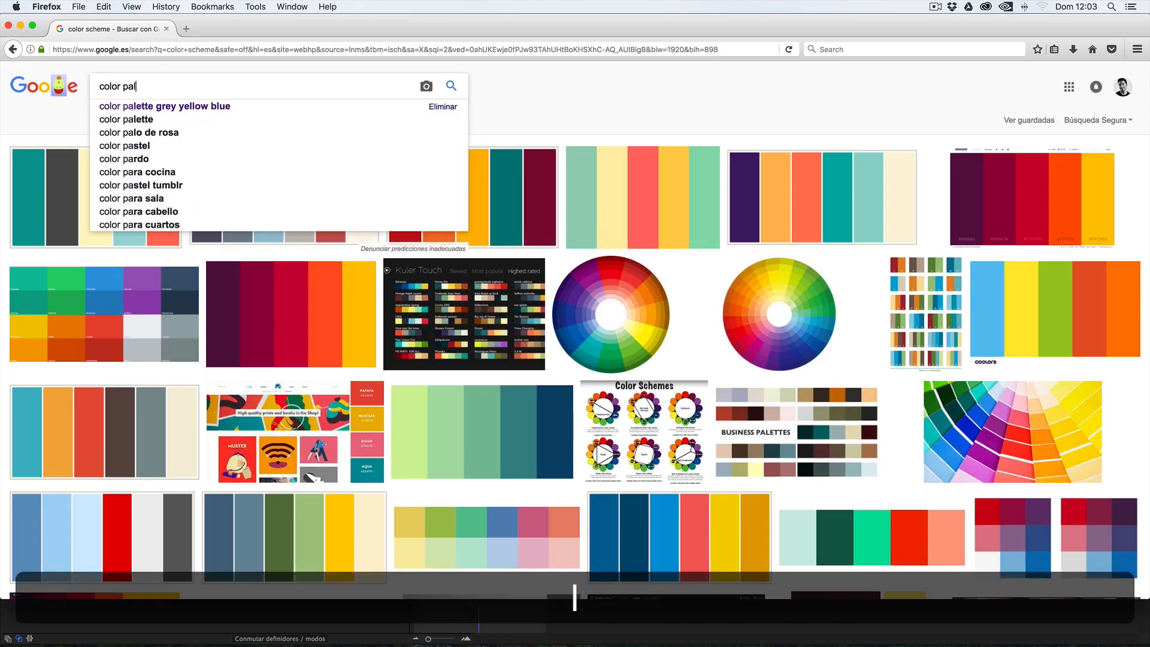
key("Return")
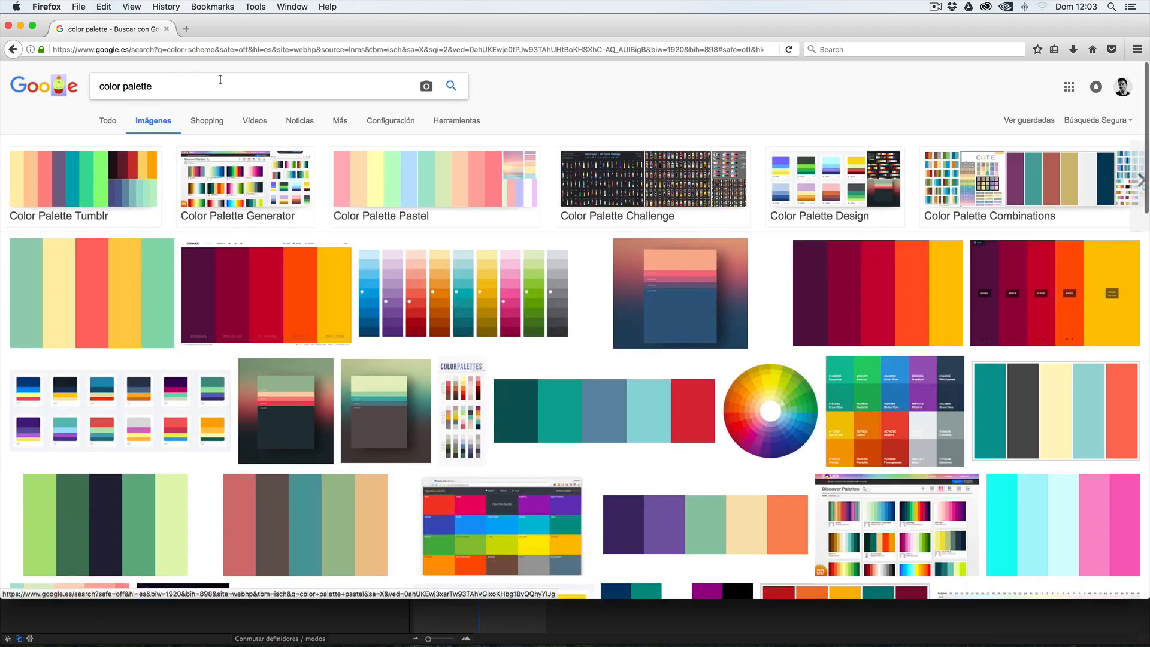
Refine the image search to "color palette grey", examine the palettes and return to After Effects.
left_click(220, 80)
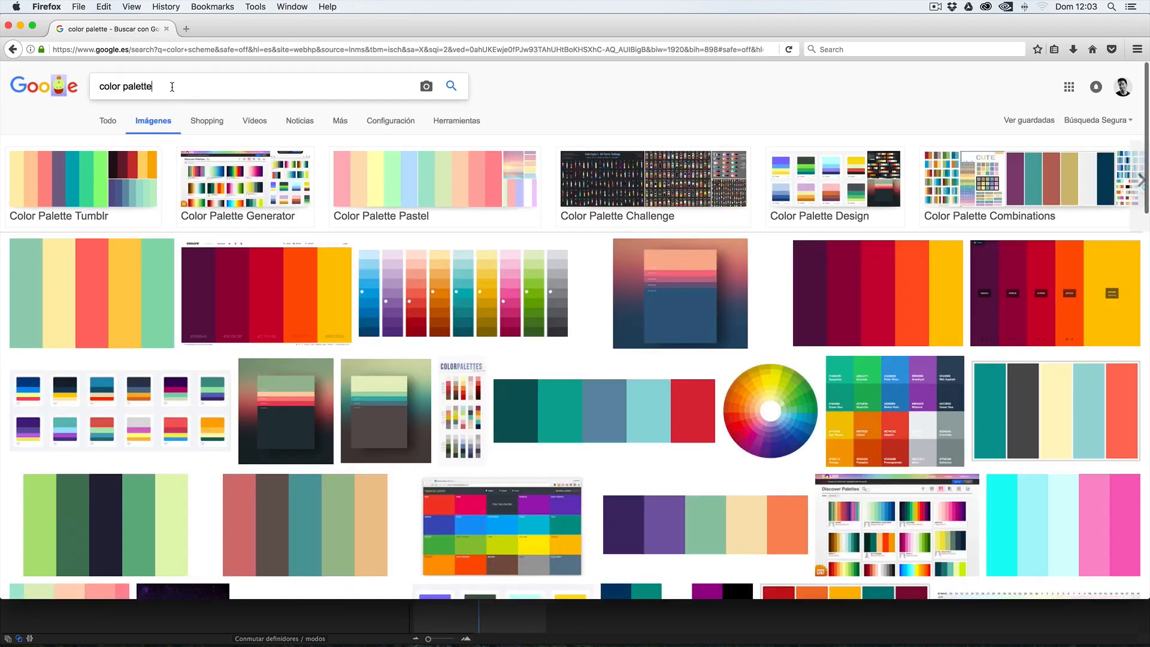
type("grey")
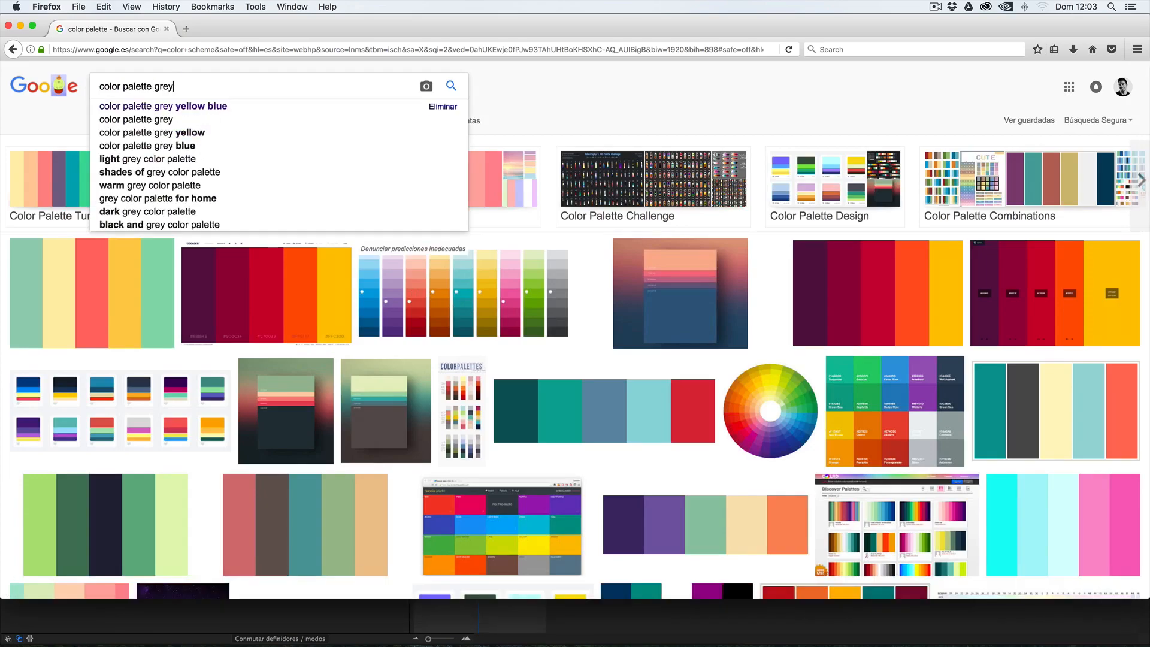
key("Return")
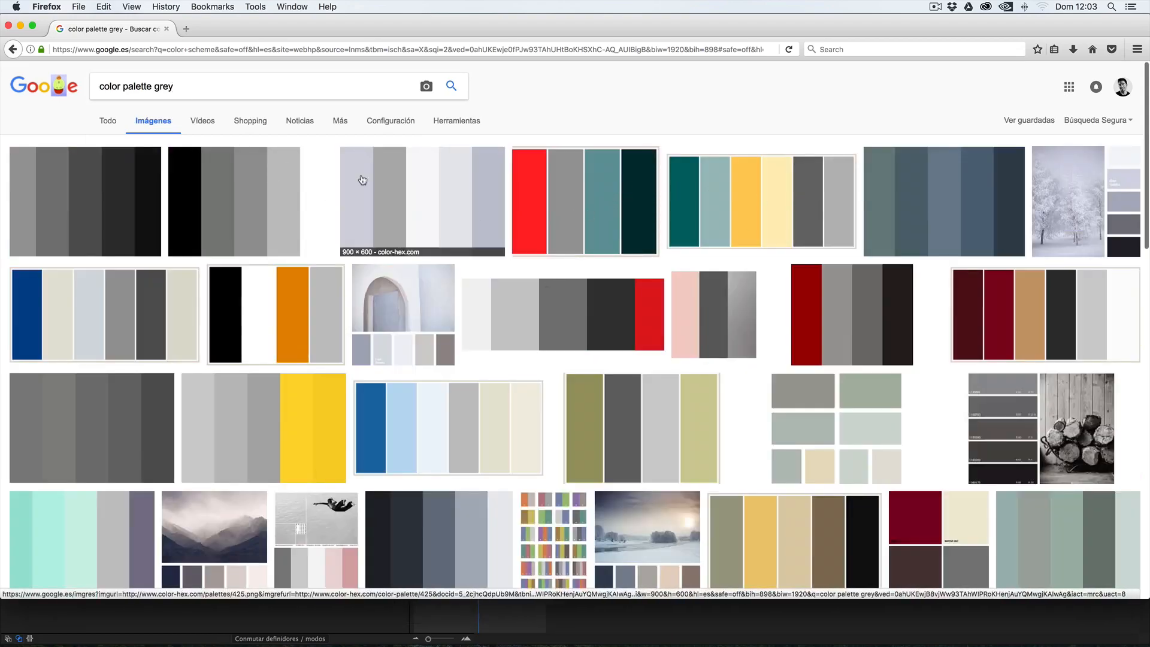
right_click(742, 207)
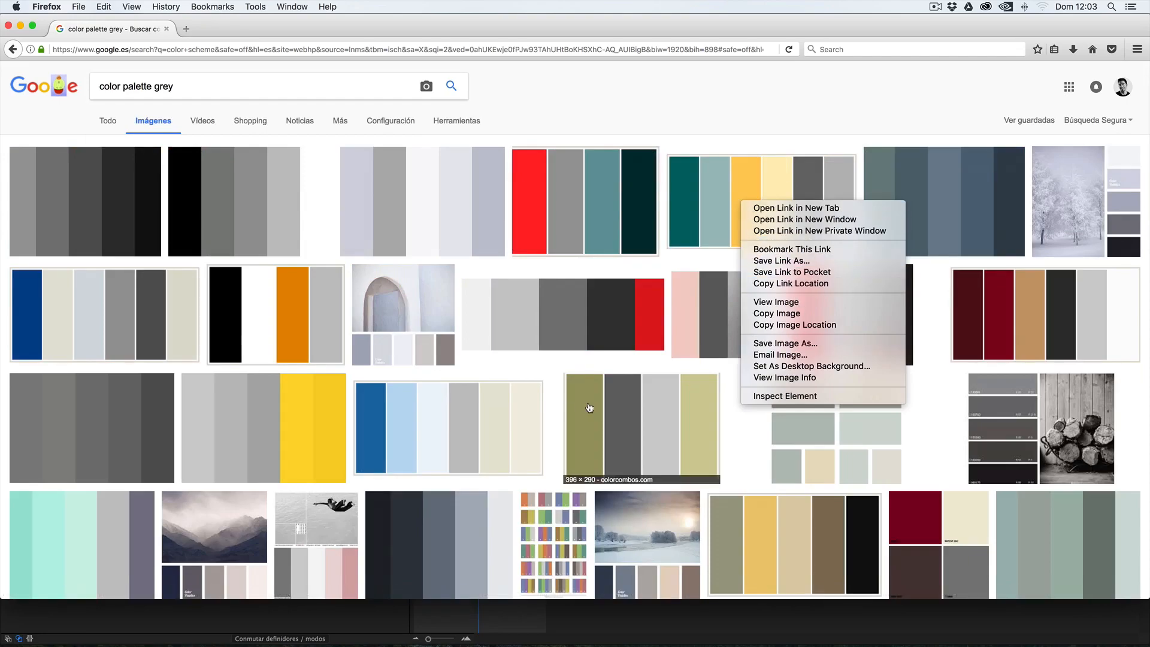
left_click(479, 621)
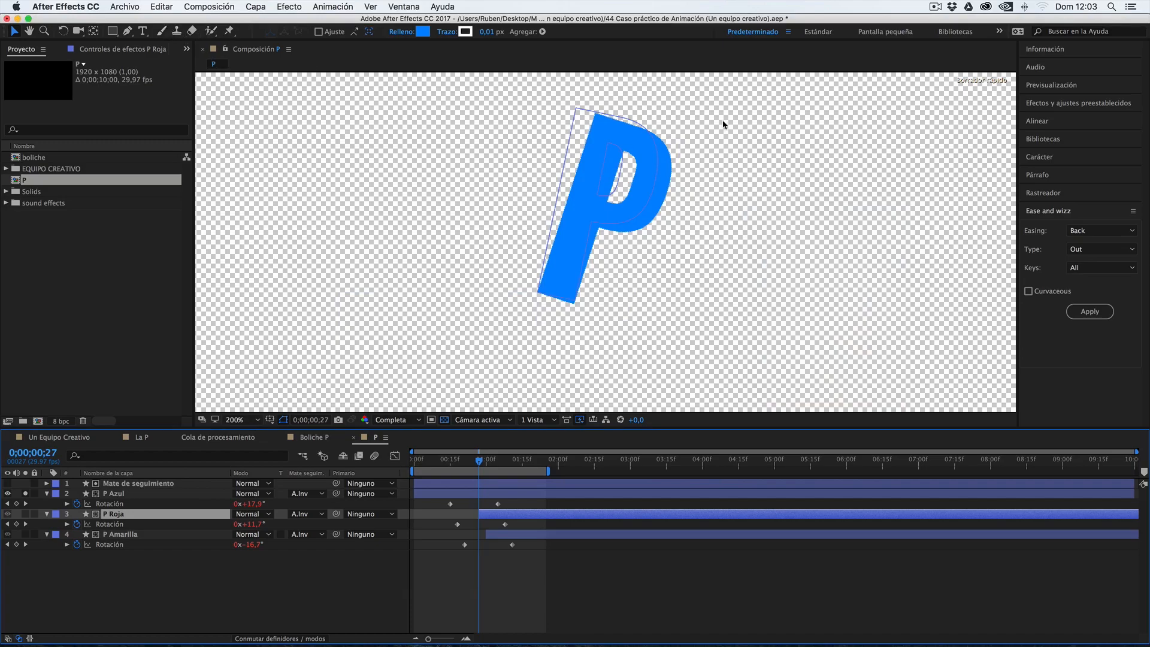
left_click(423, 32)
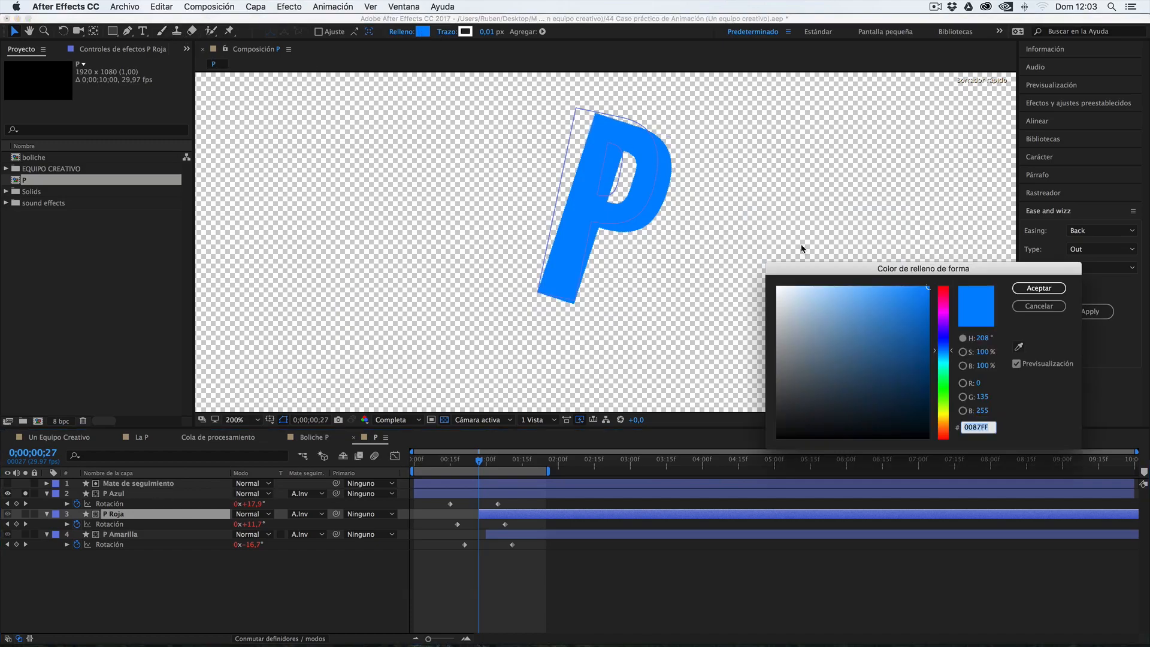
left_click(1022, 342)
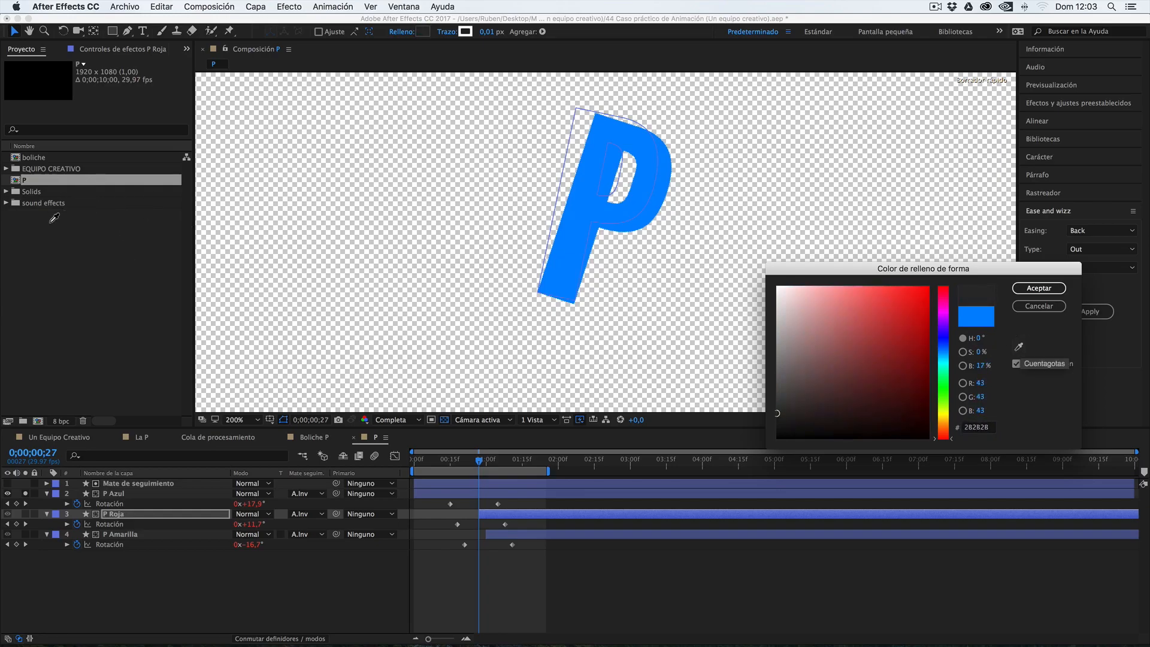
left_click(593, 274)
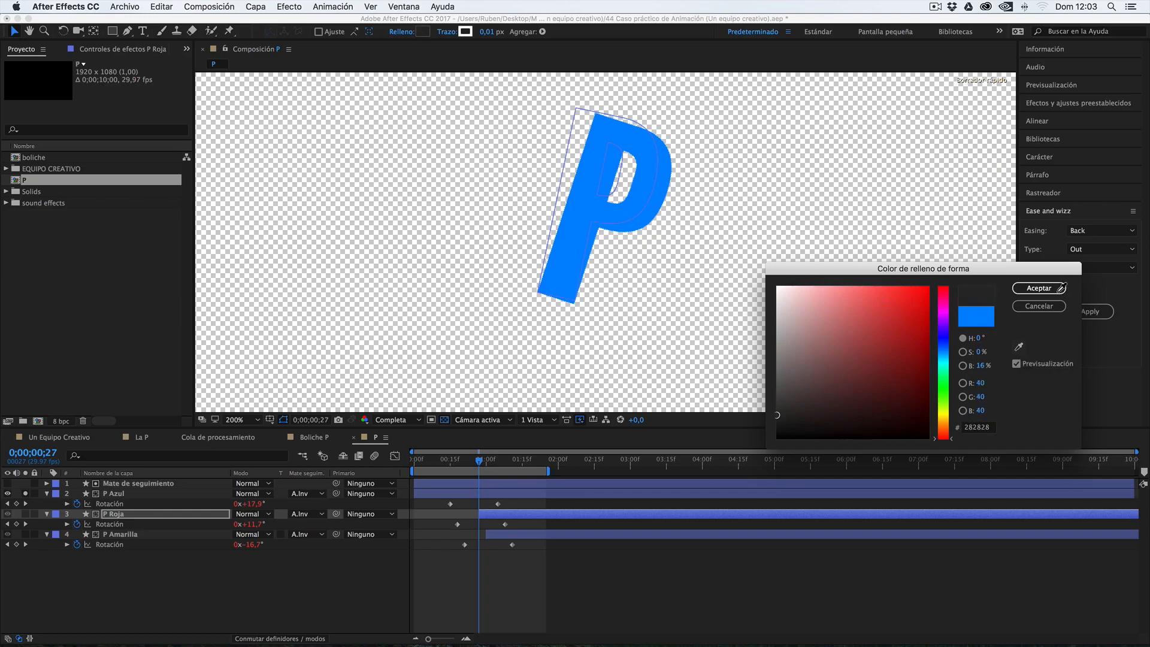
left_click(1038, 288)
right_click(162, 514)
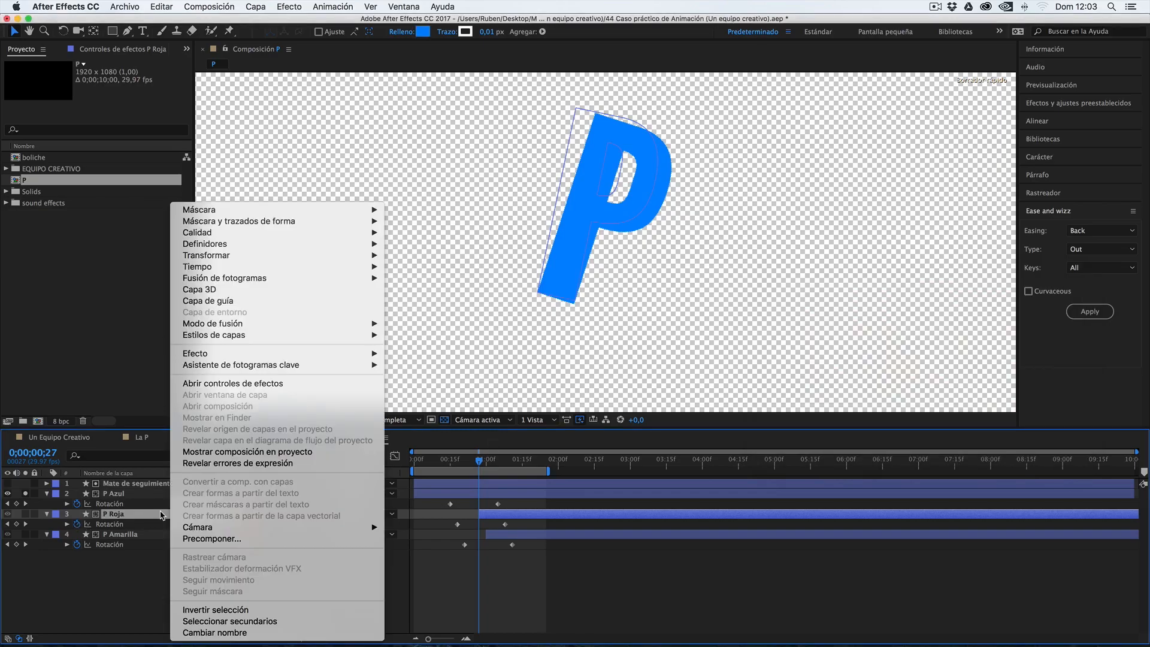
Set the P Roja layer's fill colour to pure red.
left_click(138, 515)
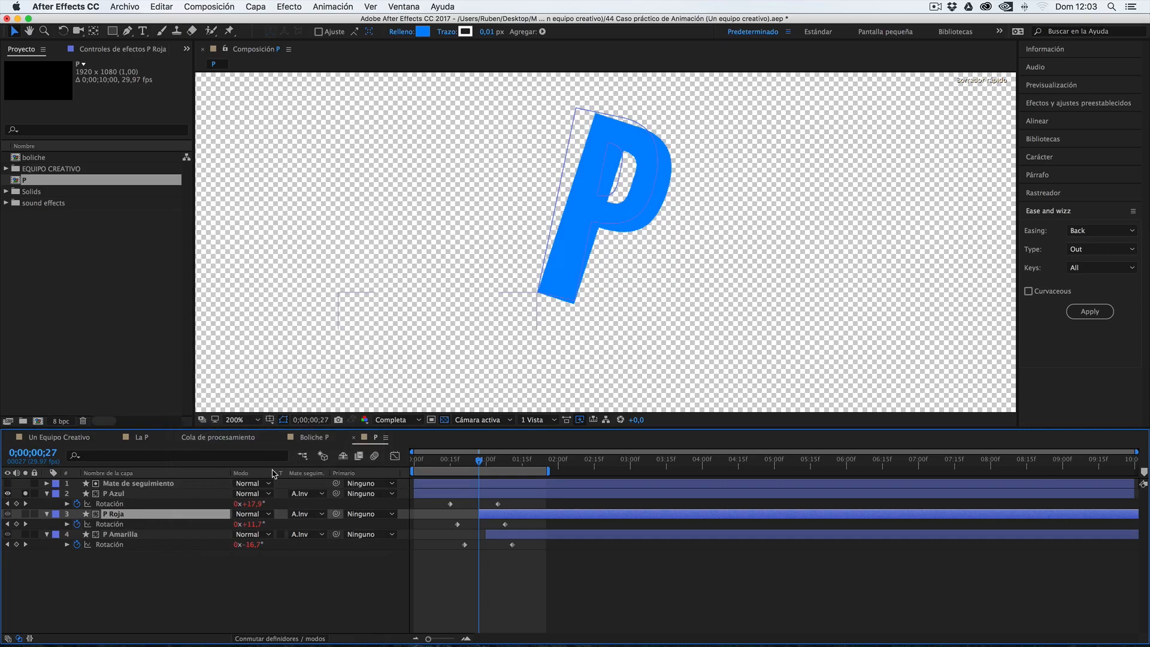
left_click(423, 33)
left_click(938, 289)
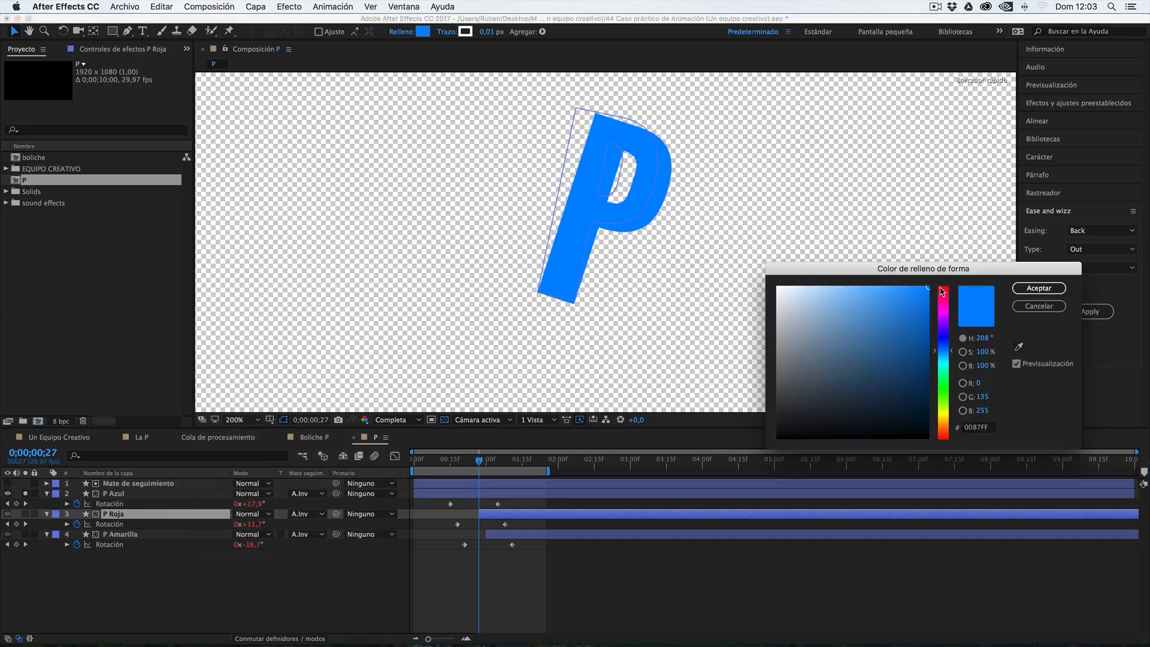
left_click(1039, 288)
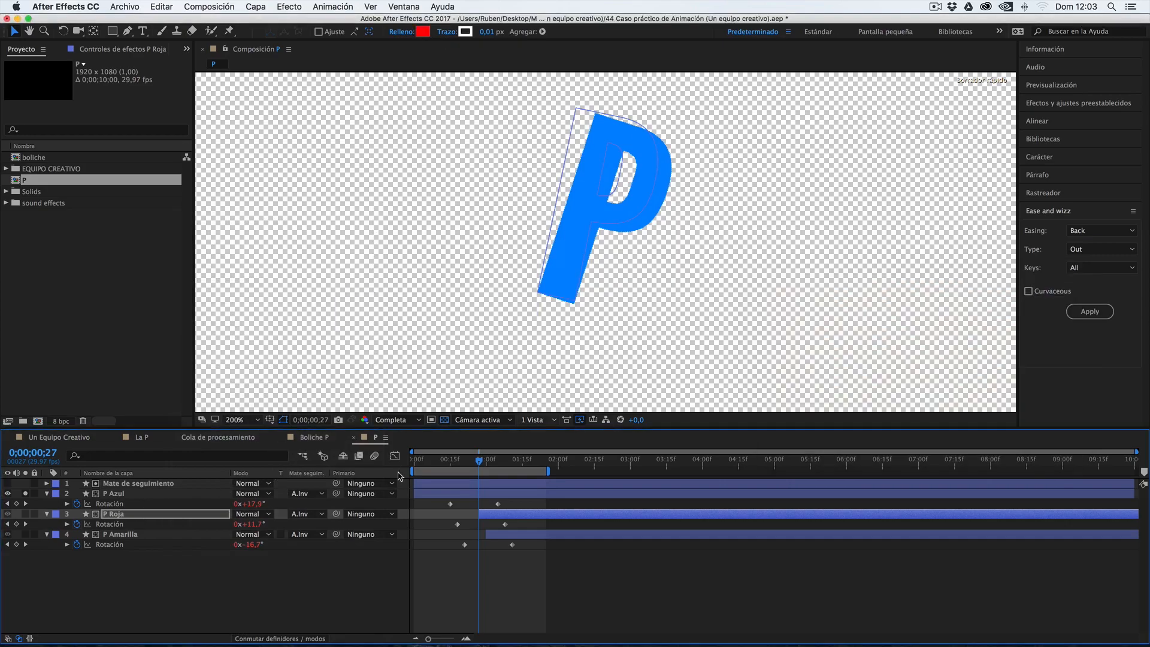
Set the P Amarilla layer's fill colour to yellow and go to 0;00;00;21 to check the rotation.
left_click(133, 534)
left_click(422, 31)
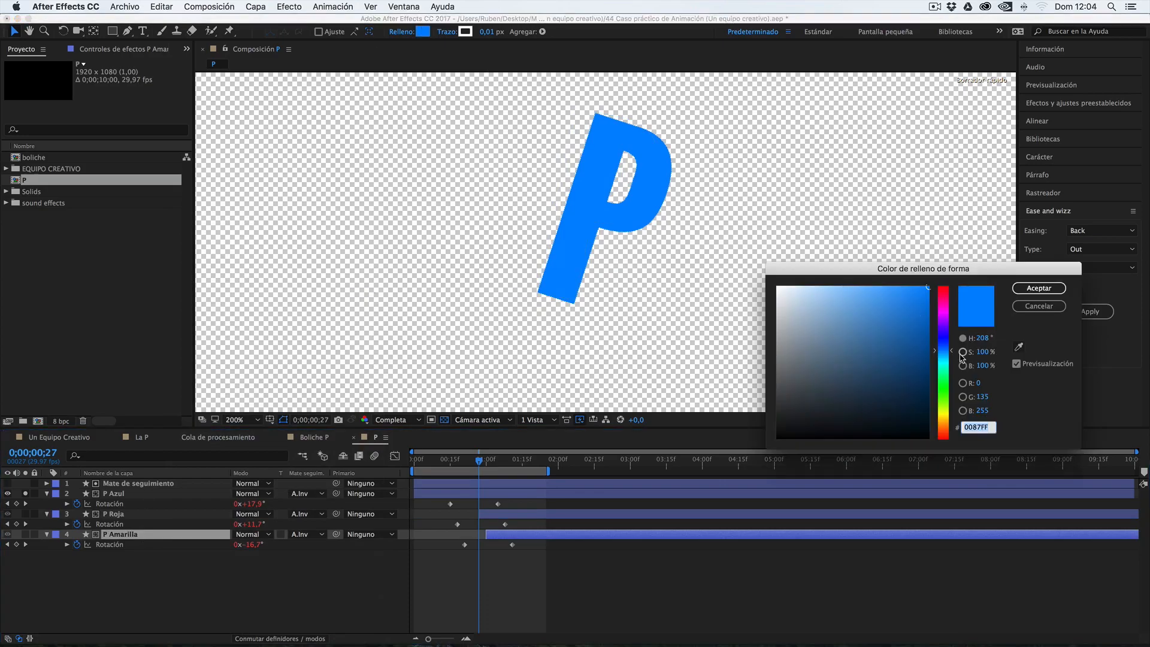
left_click(942, 416)
left_click(1038, 288)
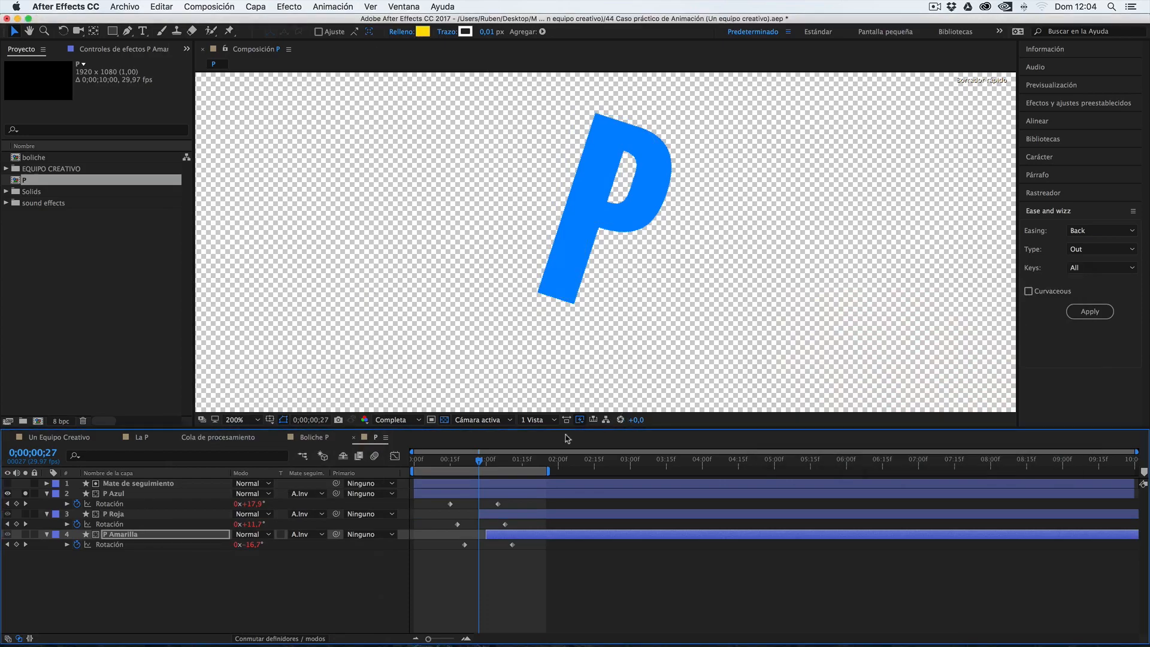
left_click_drag(480, 465, 465, 464)
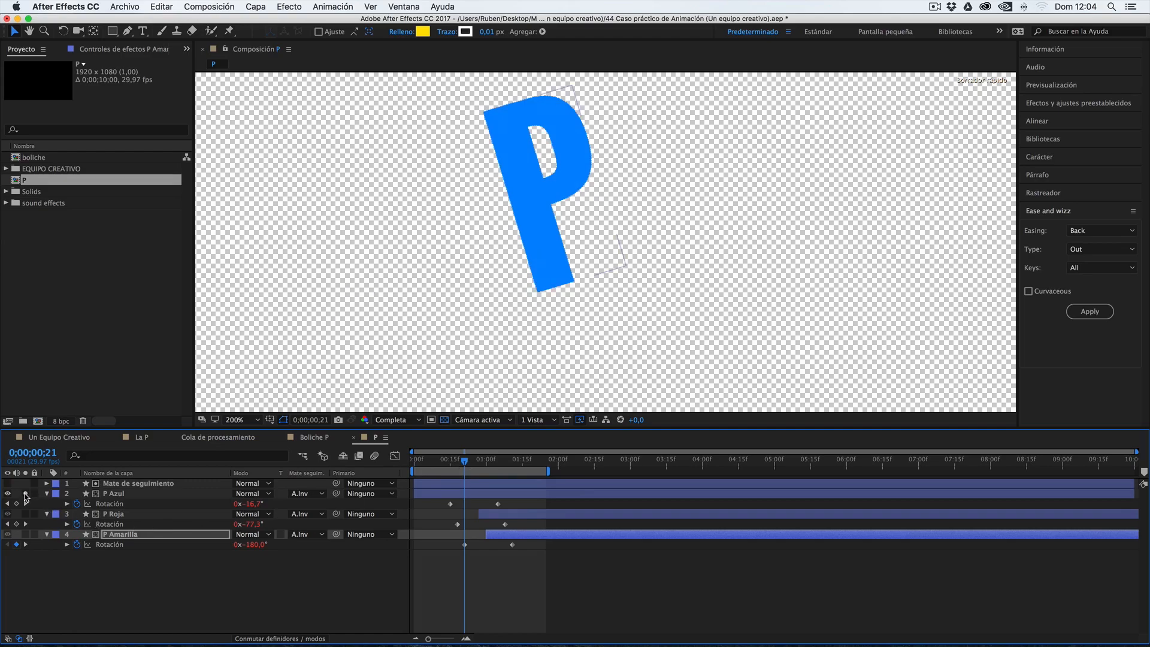
Preview the rotation, then toggle solo on the P Roja layer to check it on its own.
key("space")
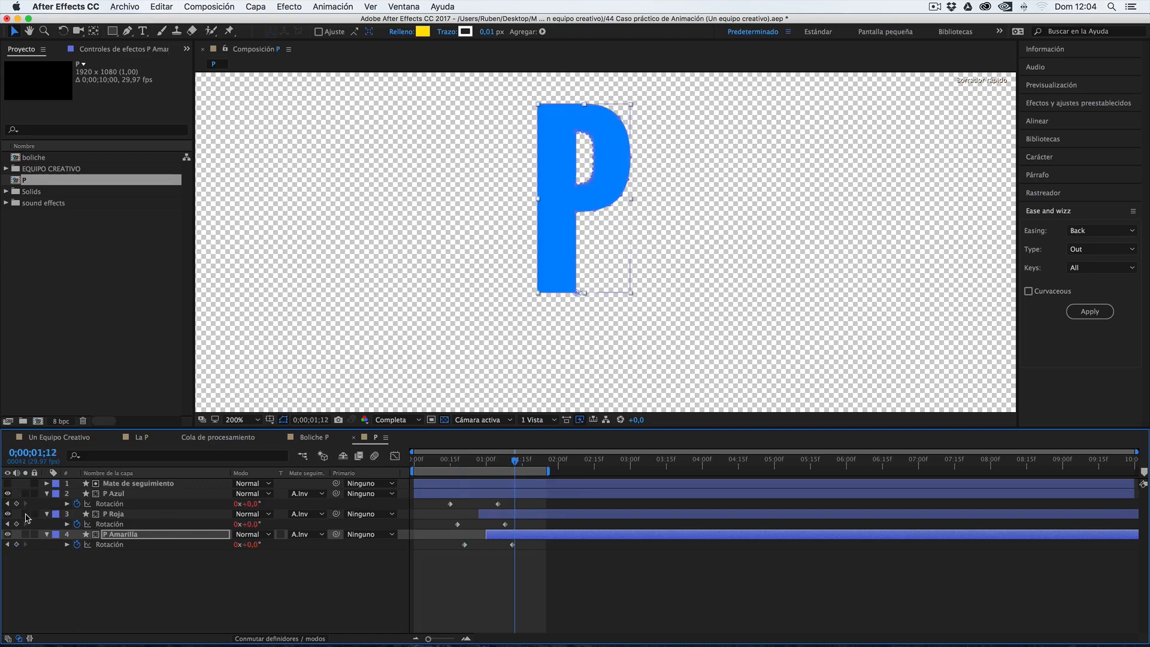
left_click(25, 514)
left_click(25, 515)
left_click(25, 515)
left_click(25, 515)
Remove the alpha track matte from the P Roja and P Amarilla layers.
left_click(322, 515)
left_click(322, 527)
left_click(319, 534)
left_click(318, 548)
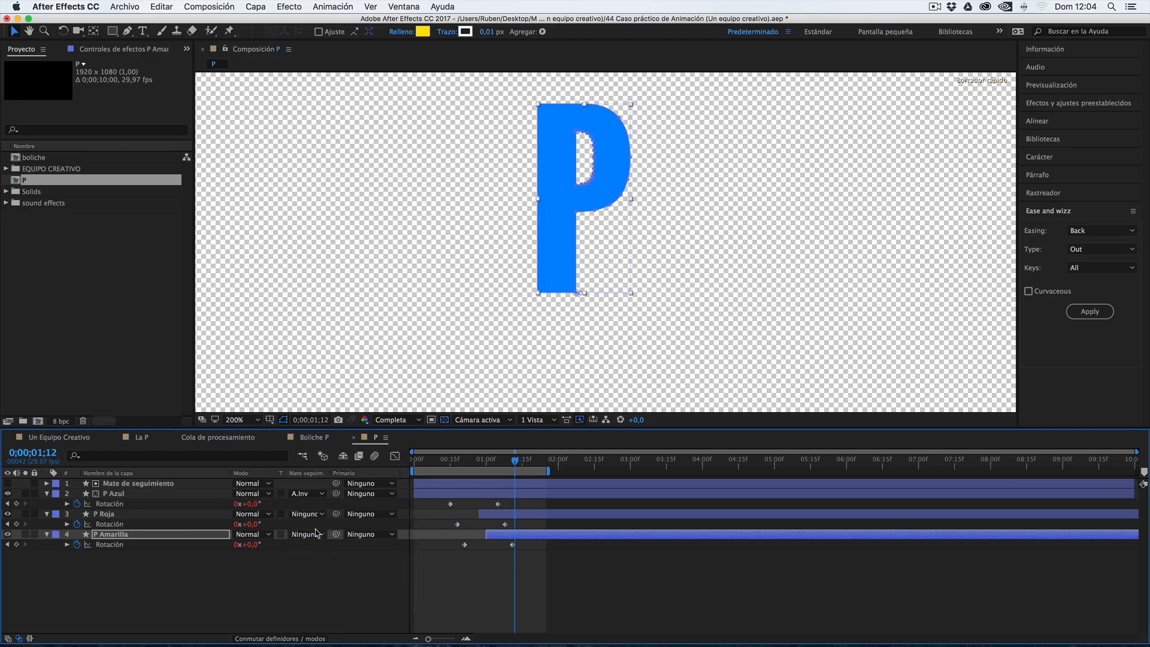
left_click(118, 519)
left_click(119, 535)
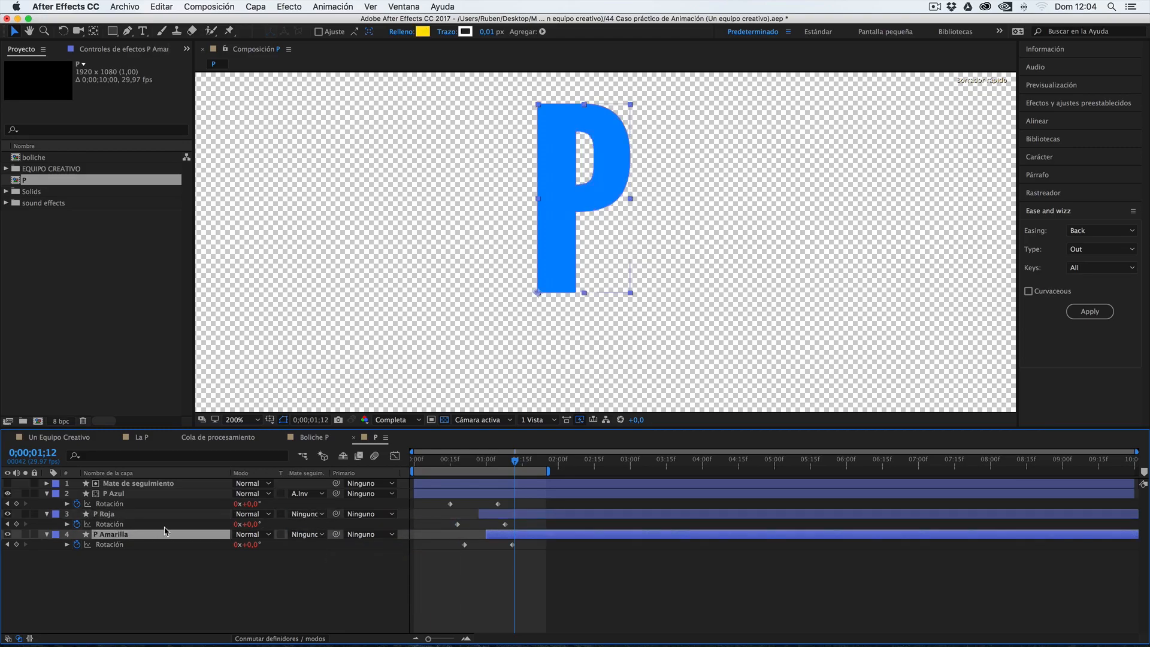
Solo the P Roja and P Amarilla layers in turn and check their rotation around 0;00;00;29.
left_click_drag(438, 460, 484, 461)
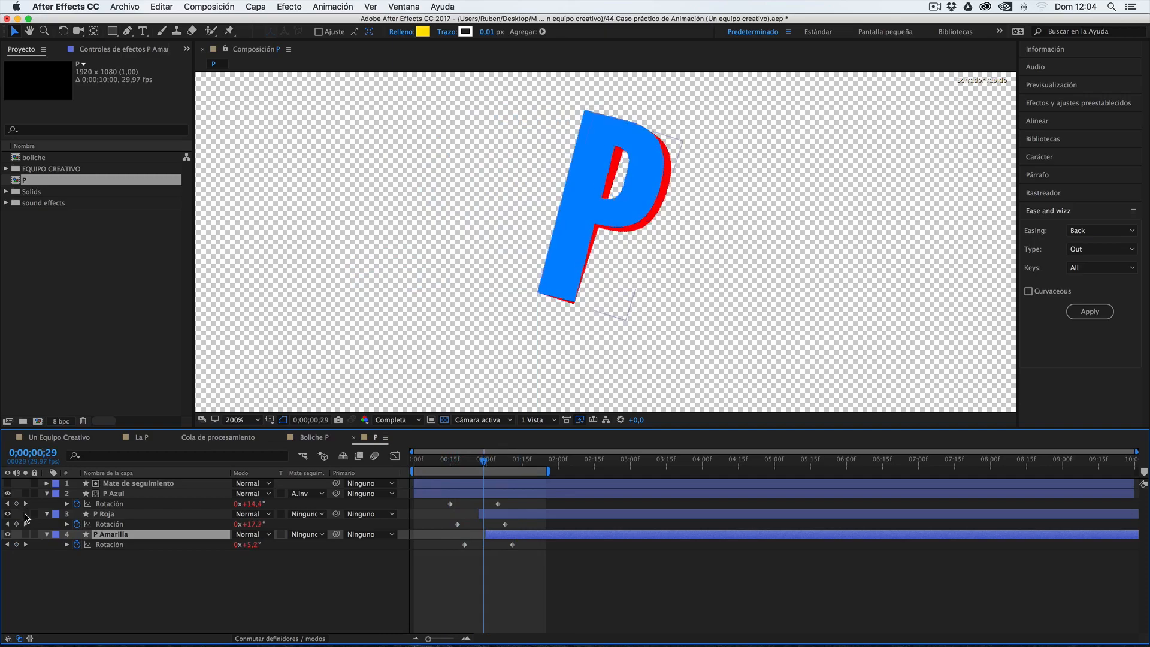
left_click(26, 514)
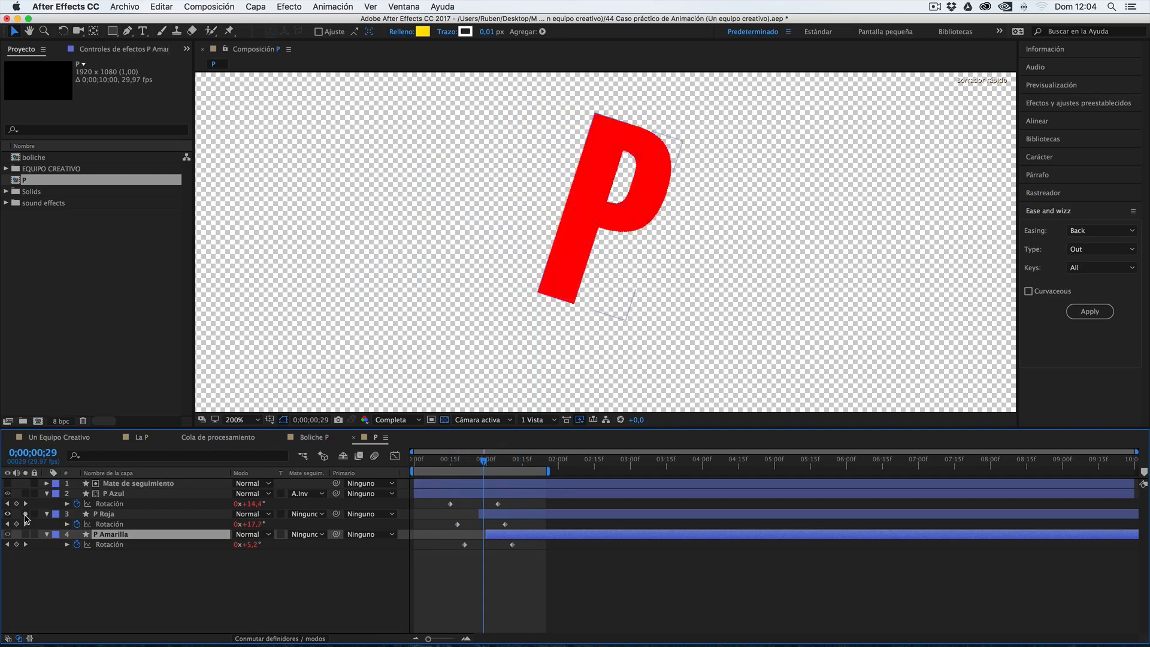
left_click(25, 514)
left_click(25, 534)
key("space")
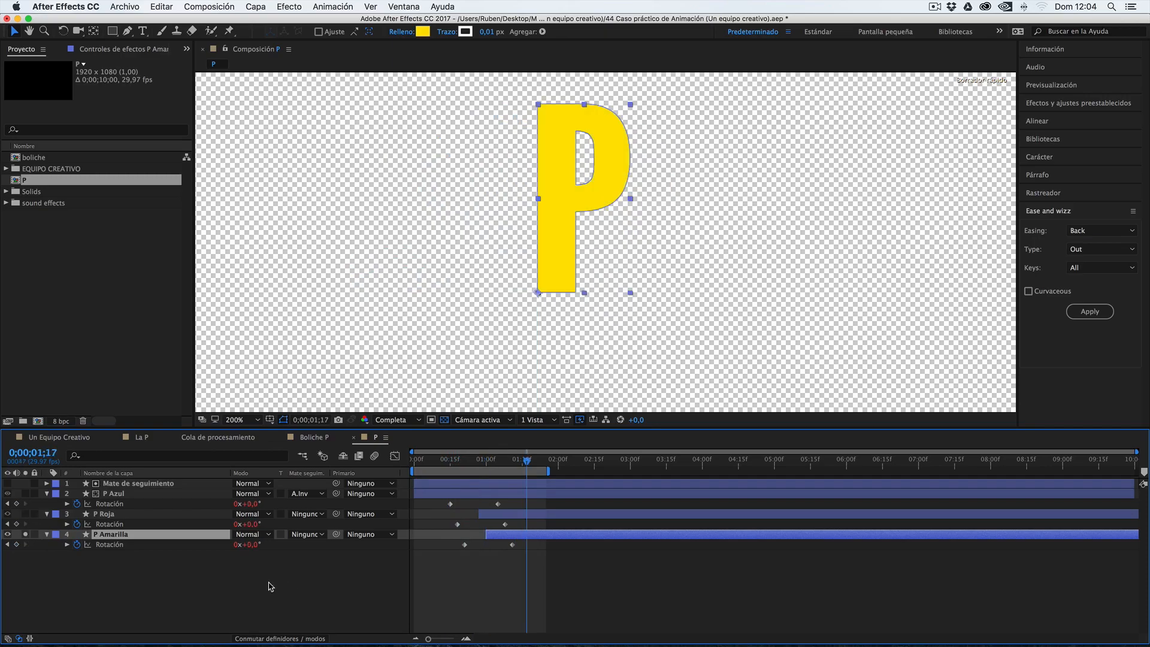
left_click_drag(474, 460, 483, 459)
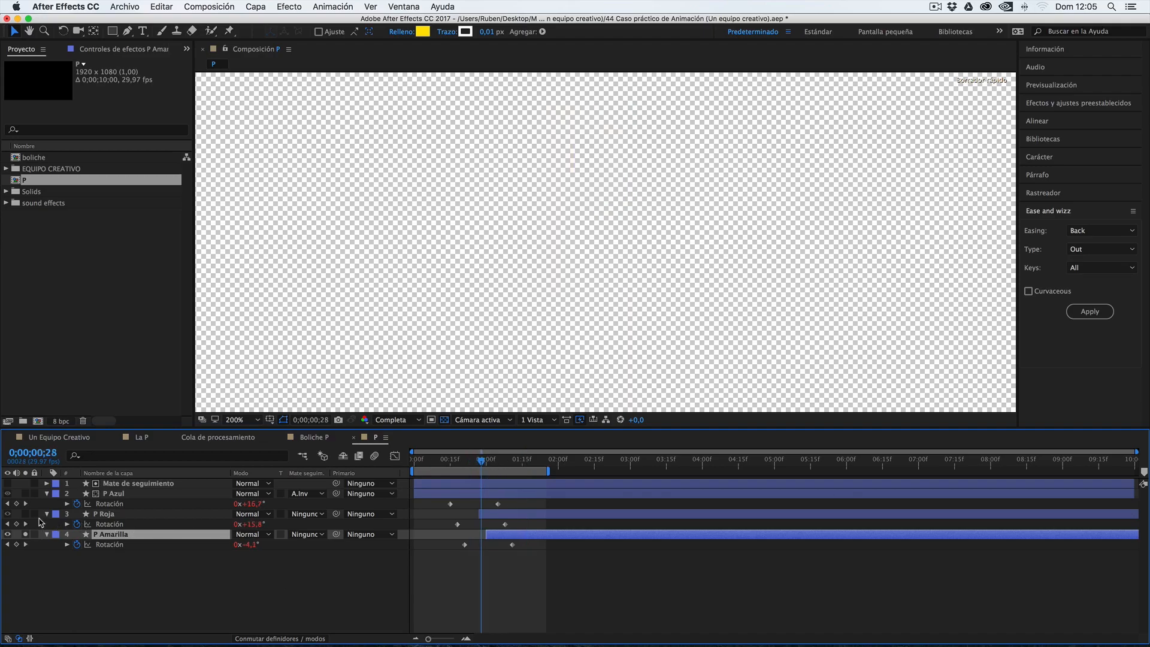
left_click(25, 534)
Trim the start of the P Roja layer to 0;00;00;29 and start the P Amarilla layer slightly after it.
left_click_drag(484, 462, 489, 461)
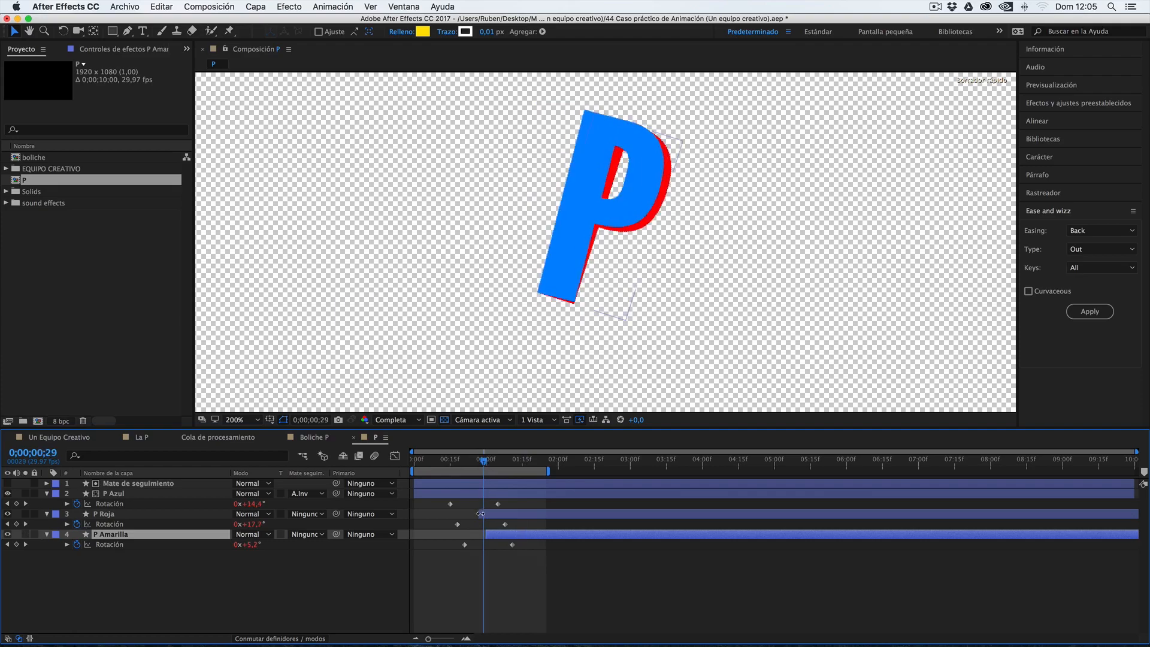
left_click(482, 513)
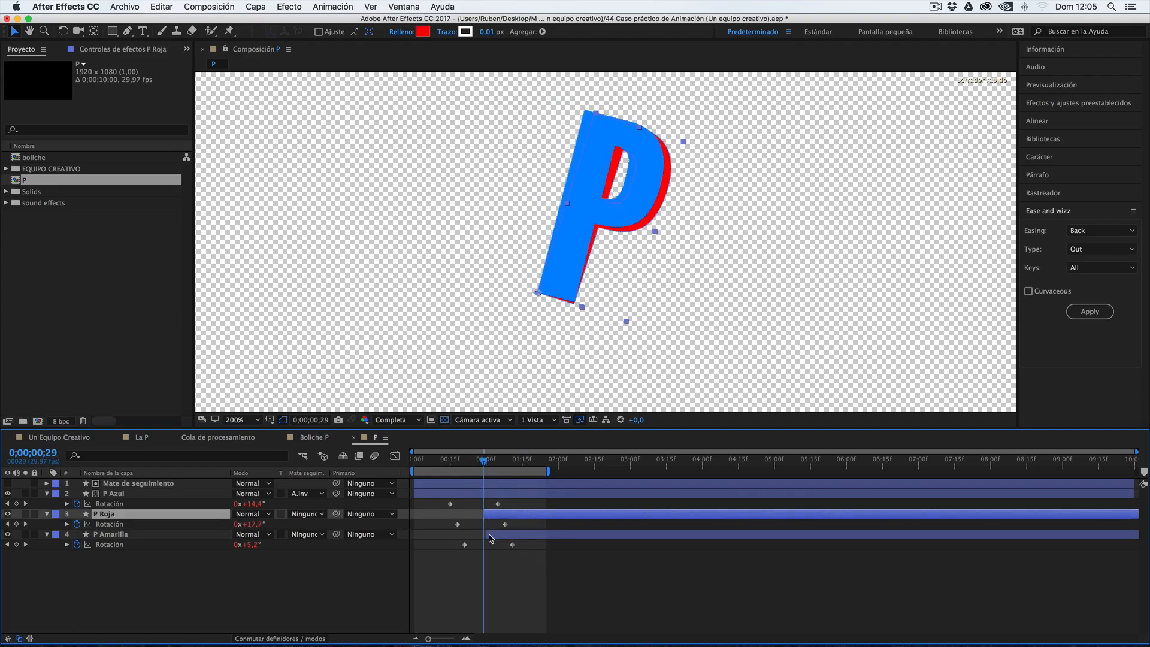
left_click_drag(486, 536, 491, 536)
Preview the staggered rotation and inspect the P Azul, P Roja and P Amarilla layers at 0;00;00;16.
left_click_drag(488, 460, 433, 459)
key("space")
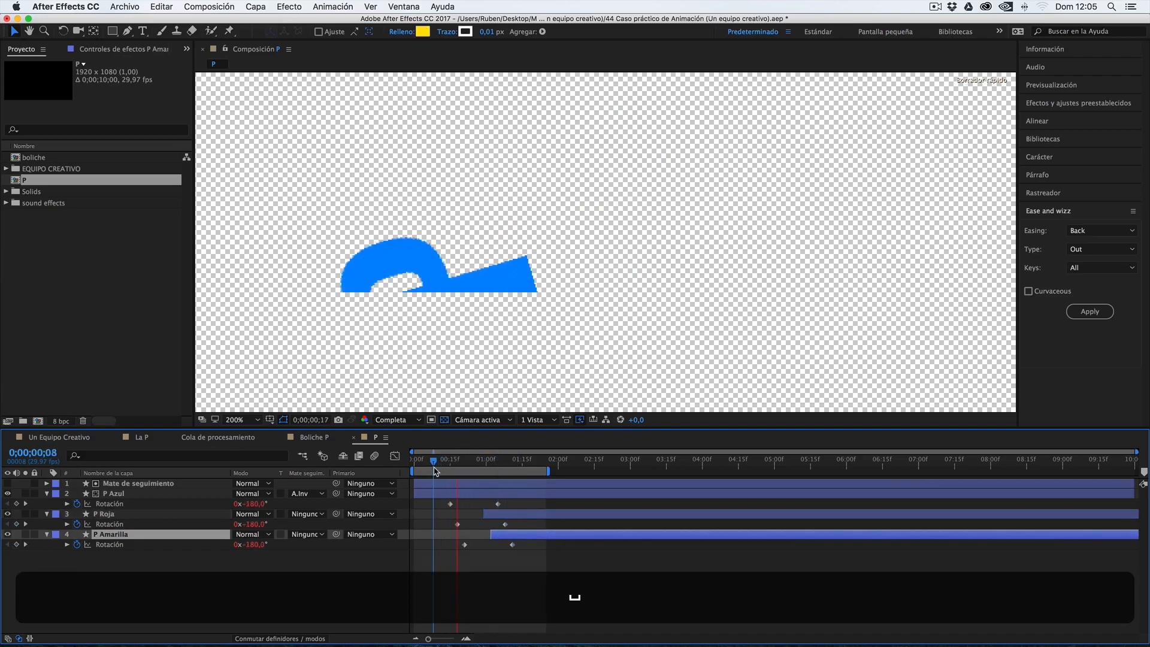
key("space")
left_click_drag(433, 459, 453, 460)
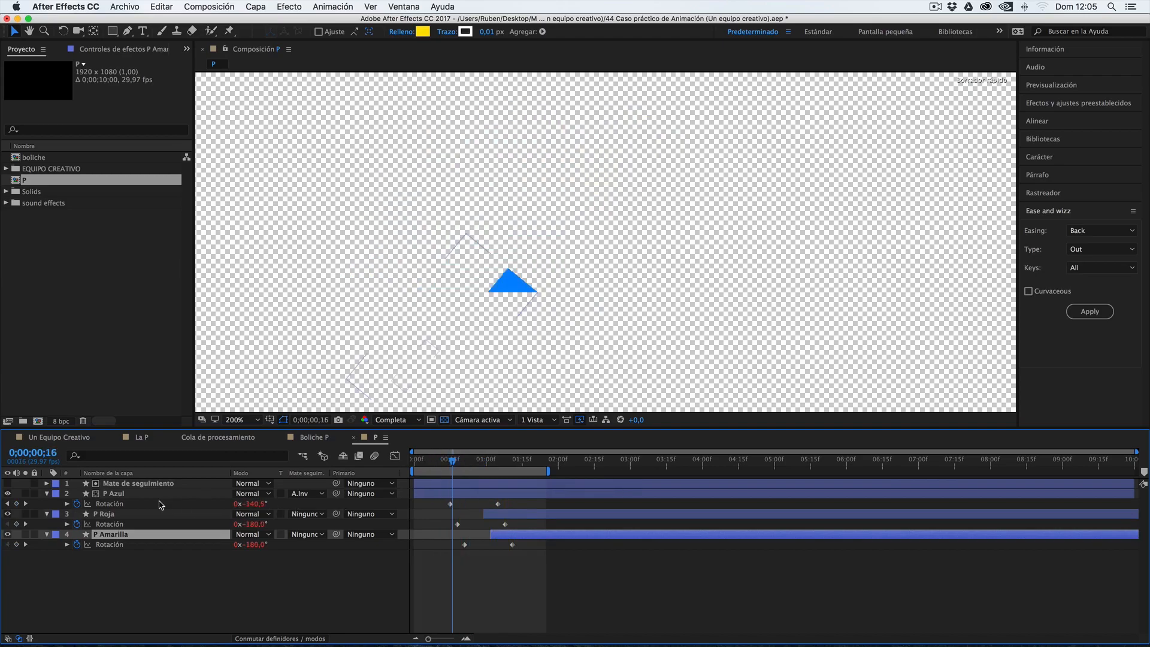
left_click(176, 494)
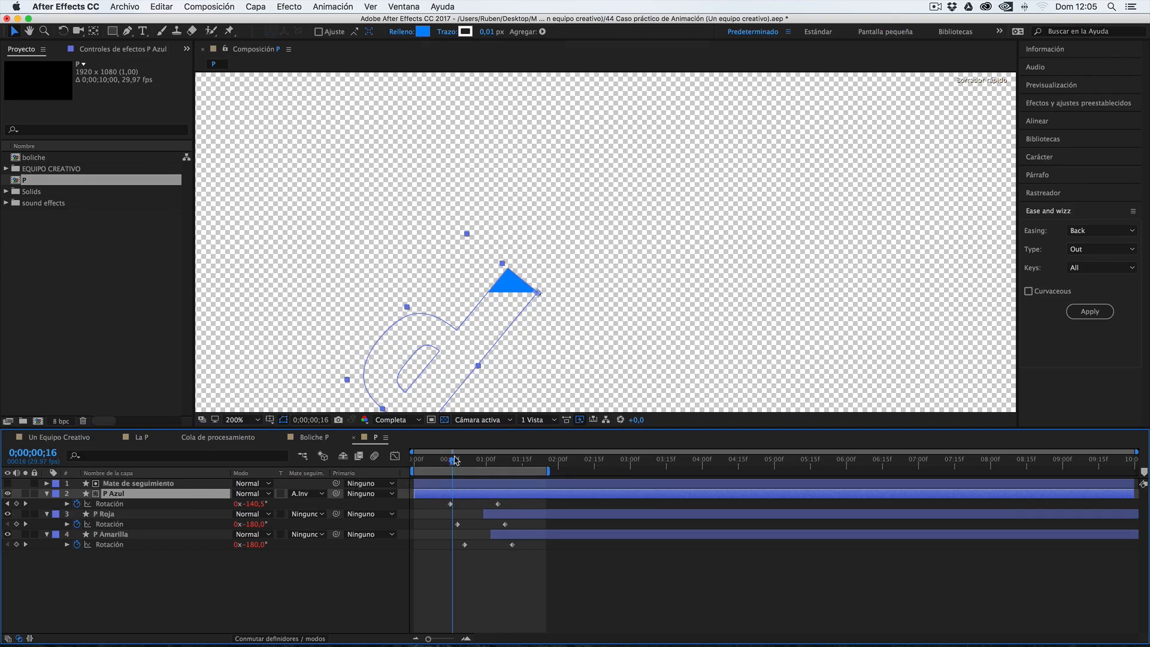
left_click(107, 514)
left_click(120, 535)
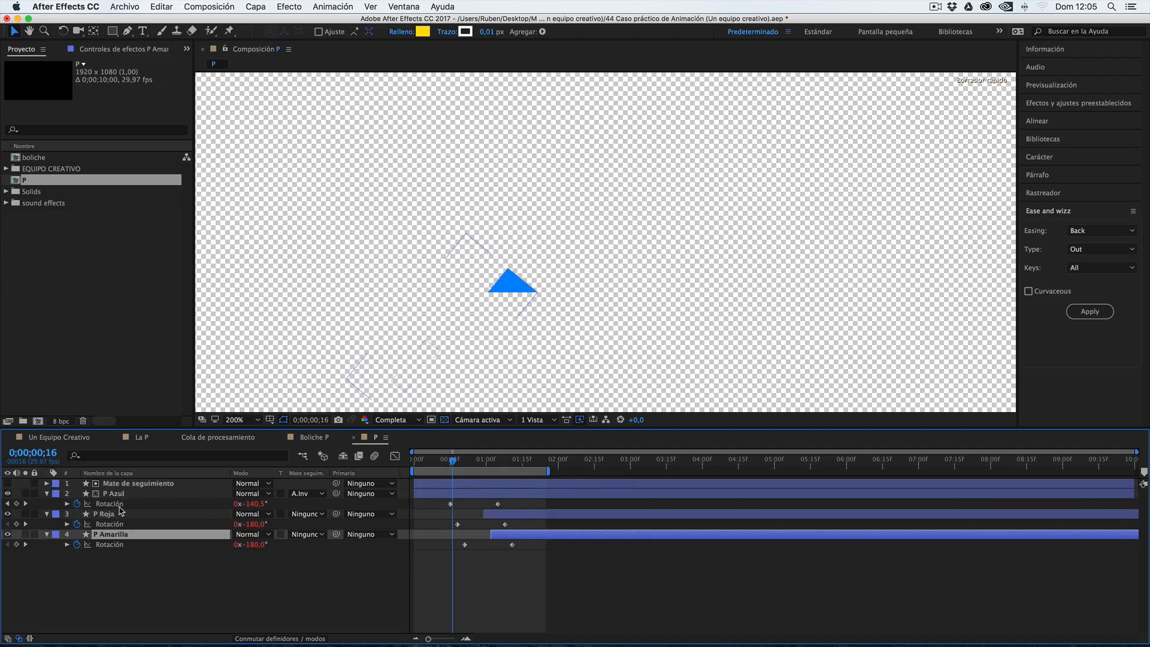
left_click(121, 516)
left_click(123, 535)
key("space")
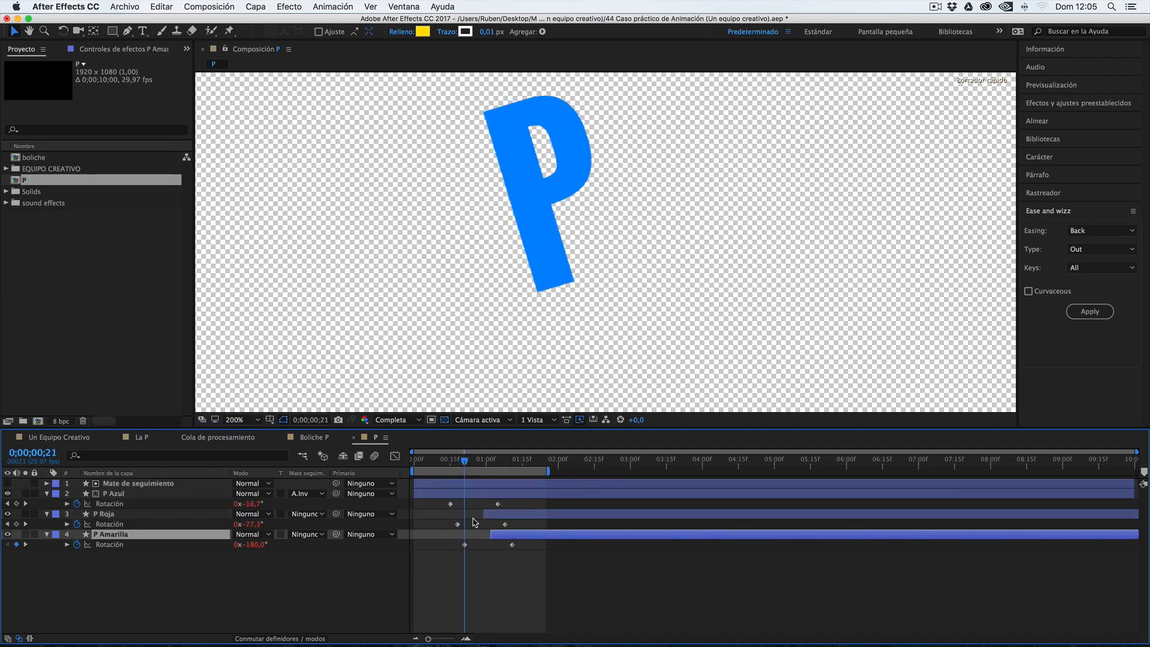
Try extending the P Roja layer's start back to its first rotation keyframe, and undo the trim.
left_click_drag(466, 460, 484, 461)
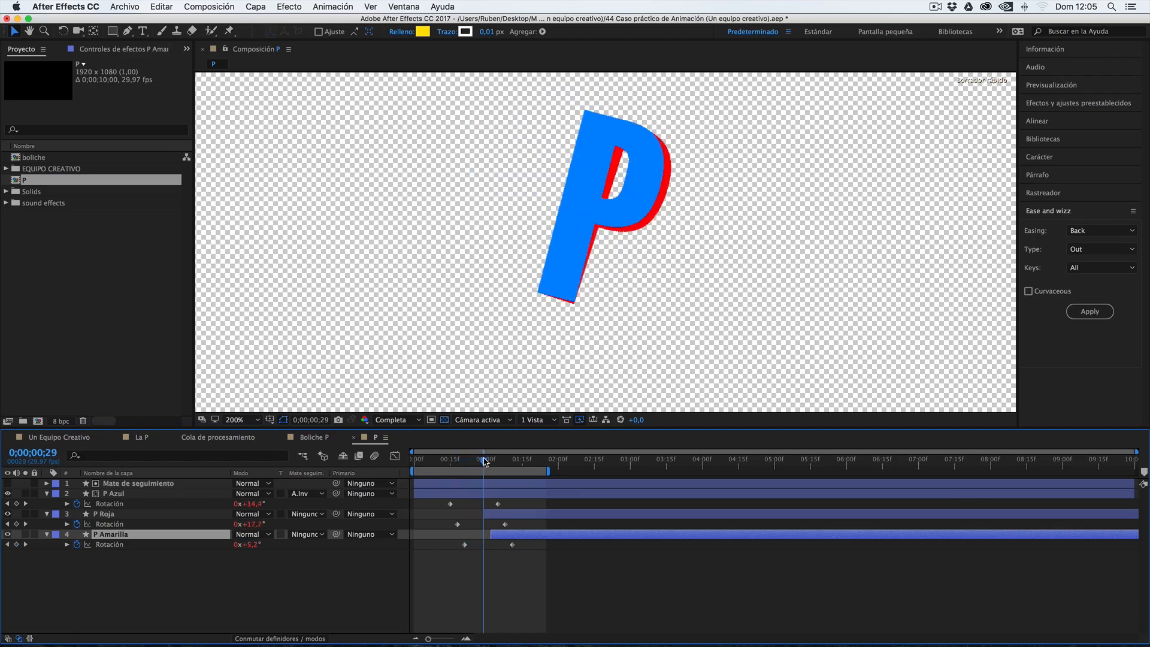
left_click(488, 515)
left_click_drag(482, 515, 460, 515)
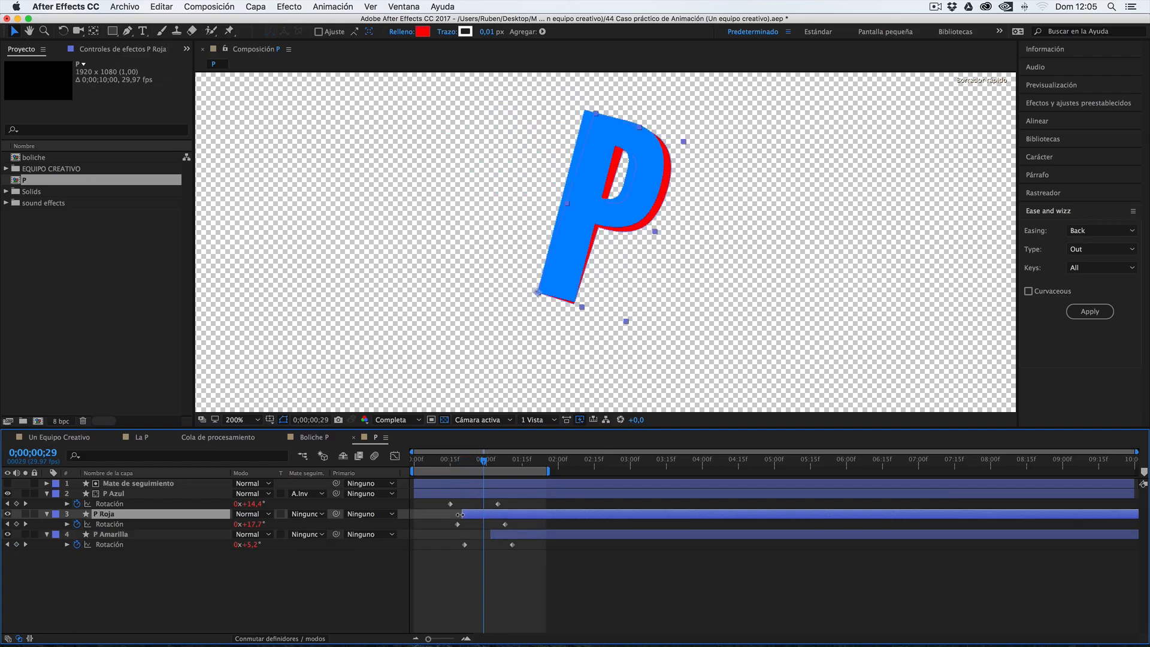
key("super+z")
Play the P animation from 0;00;00;09 to check the timing of the coloured layers.
left_click_drag(484, 462, 436, 468)
key("space")
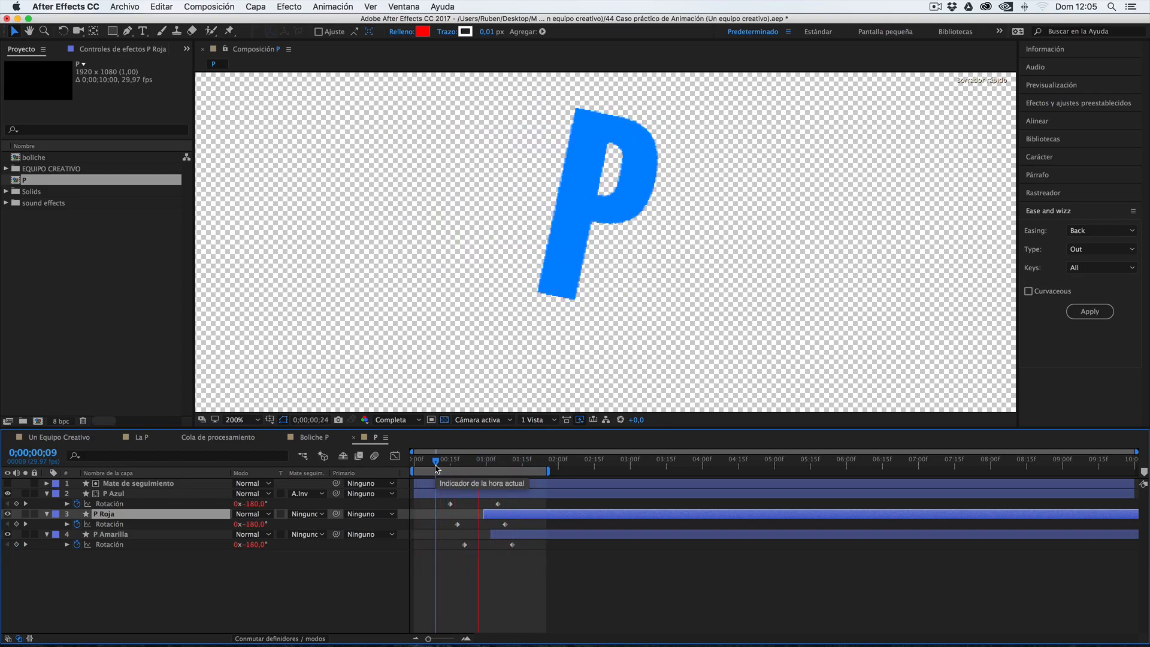
key("space")
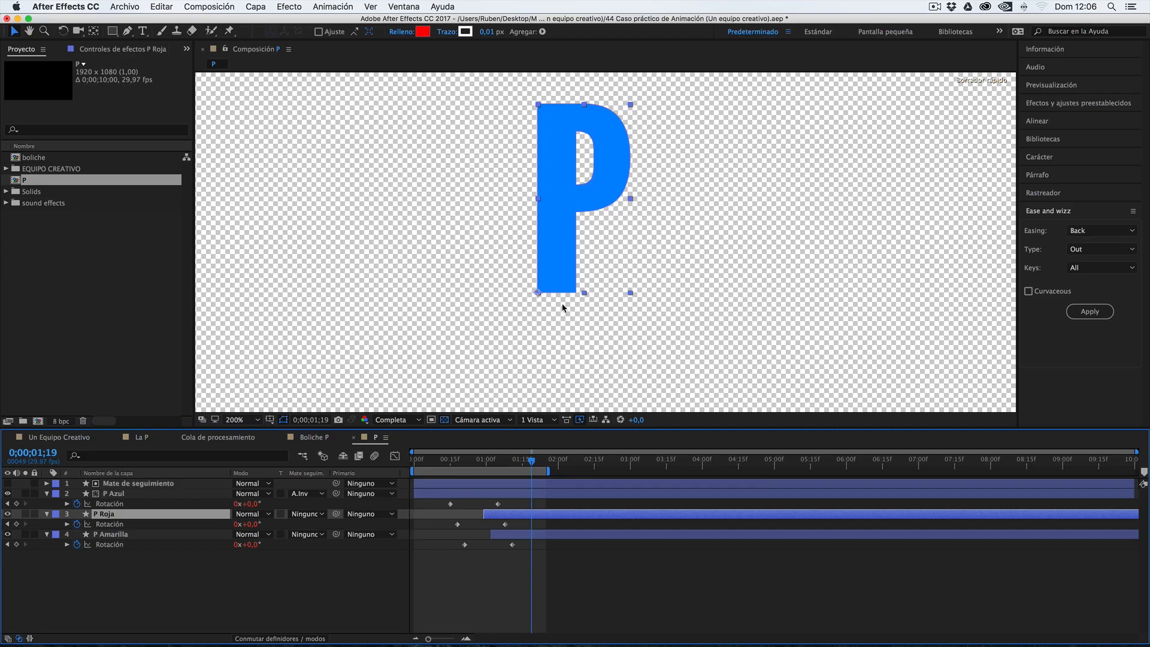
key("space")
left_click_drag(709, 262, 710, 338)
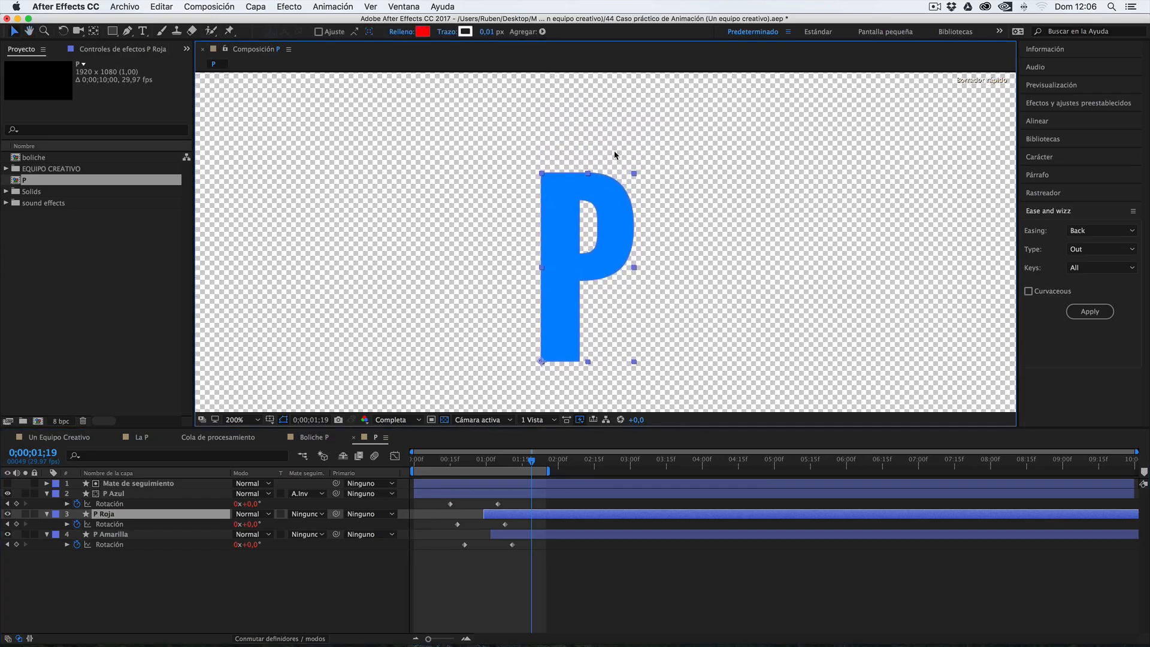
Examine the La P composition around 0;00;02;12 as a reference and return to the P composition.
left_click(141, 437)
left_click_drag(617, 460, 595, 500)
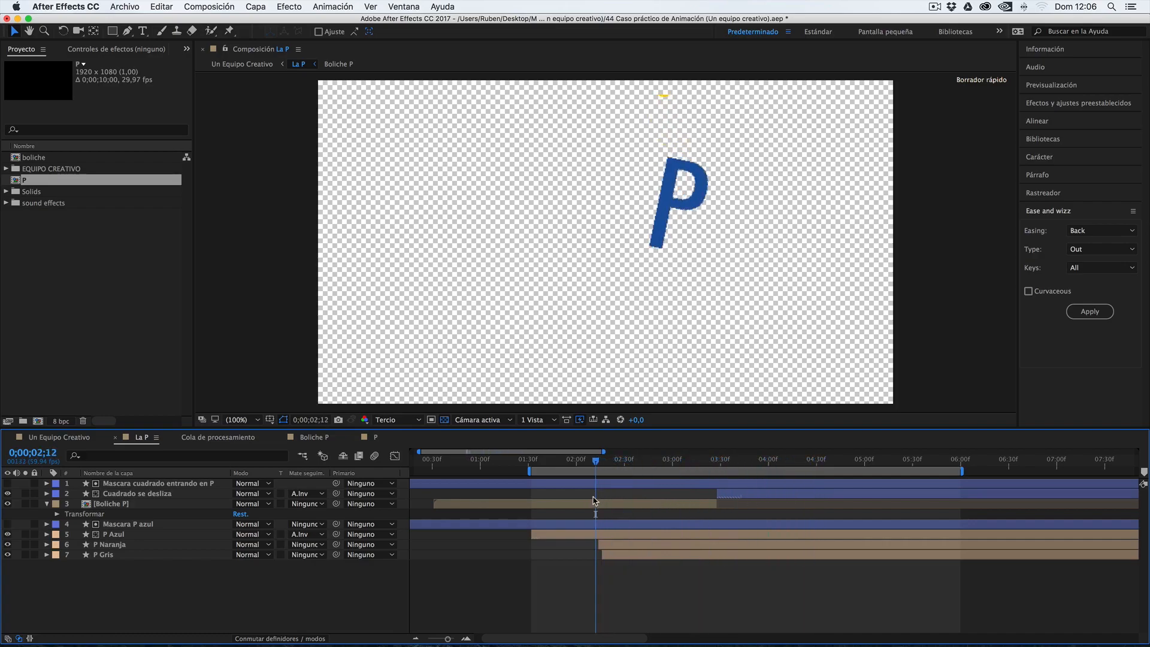
left_click(375, 439)
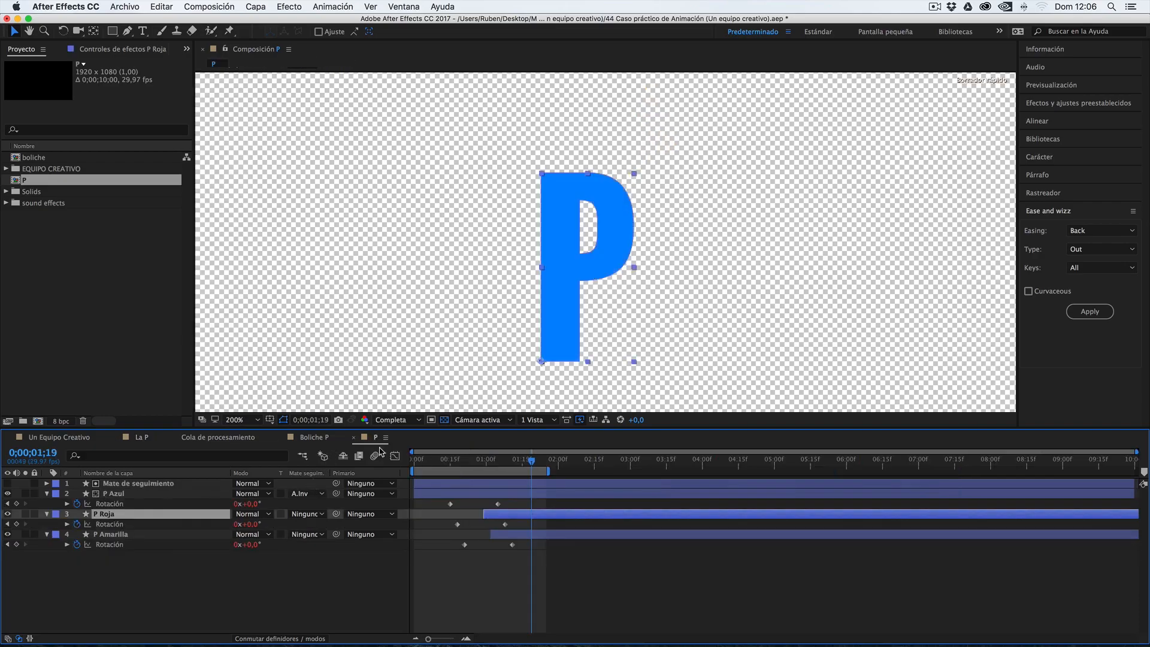
Draw a small yellow square without a stroke above the blue P on a new shape layer.
left_click(264, 590)
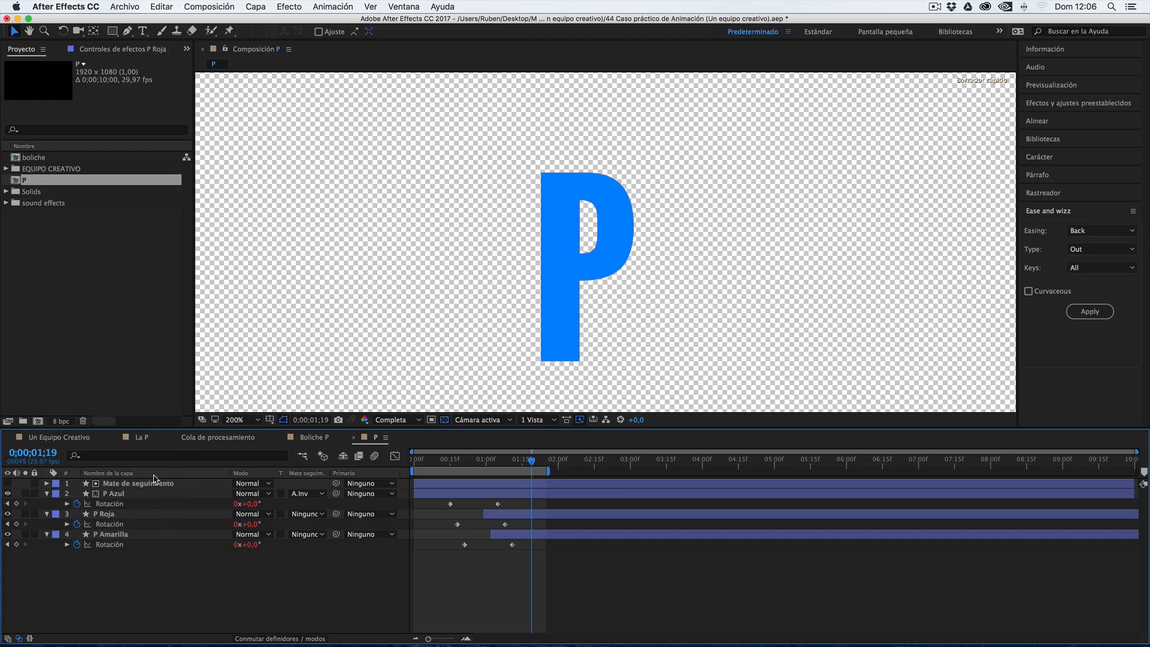
key("q")
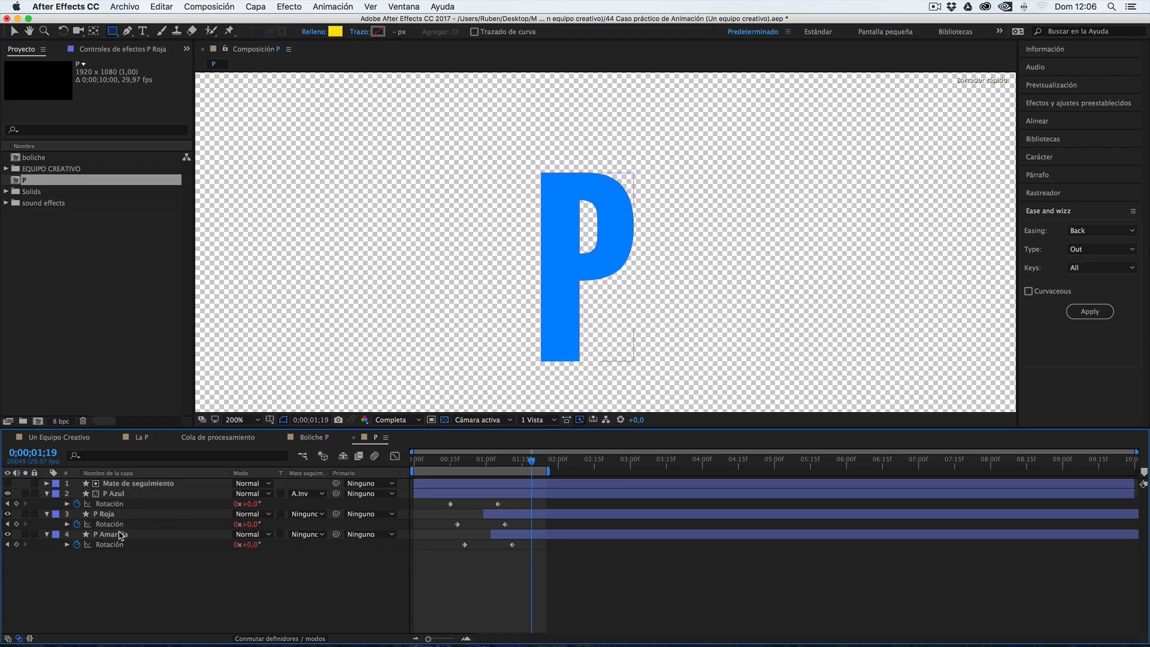
left_click(114, 535)
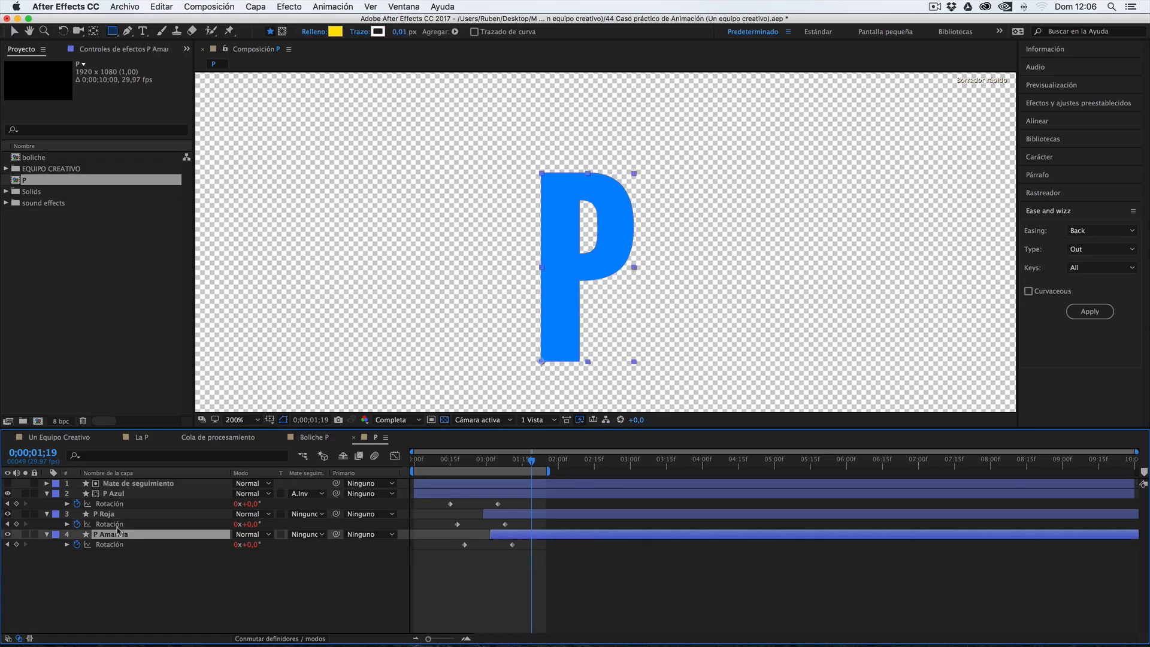
left_click(123, 514)
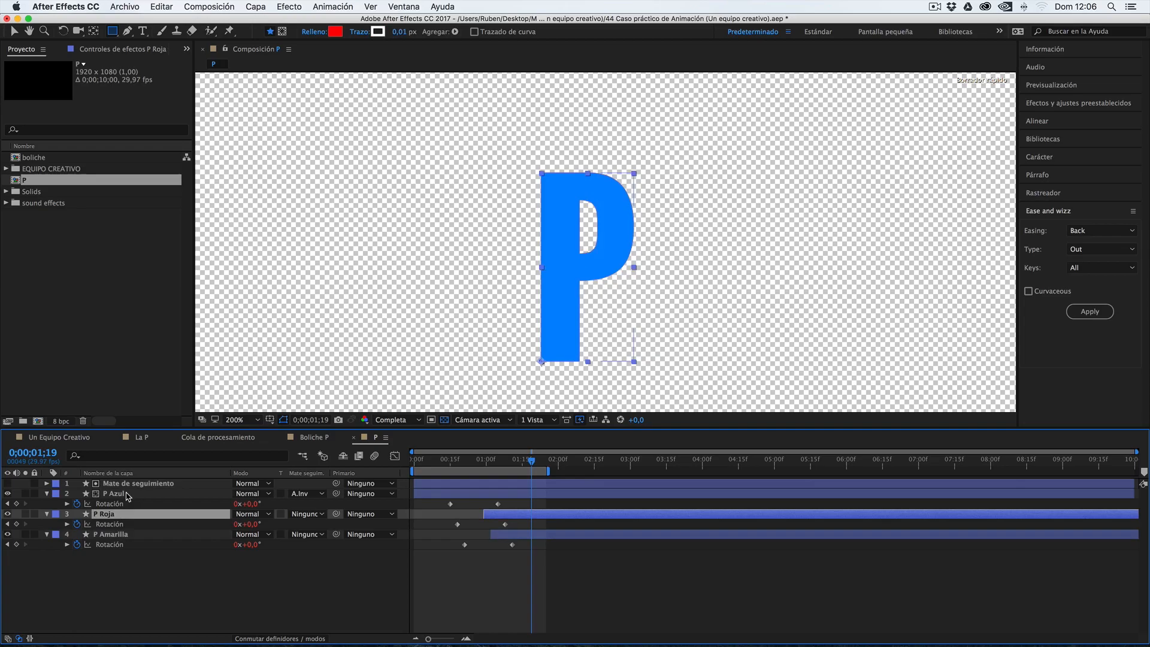
left_click(130, 563)
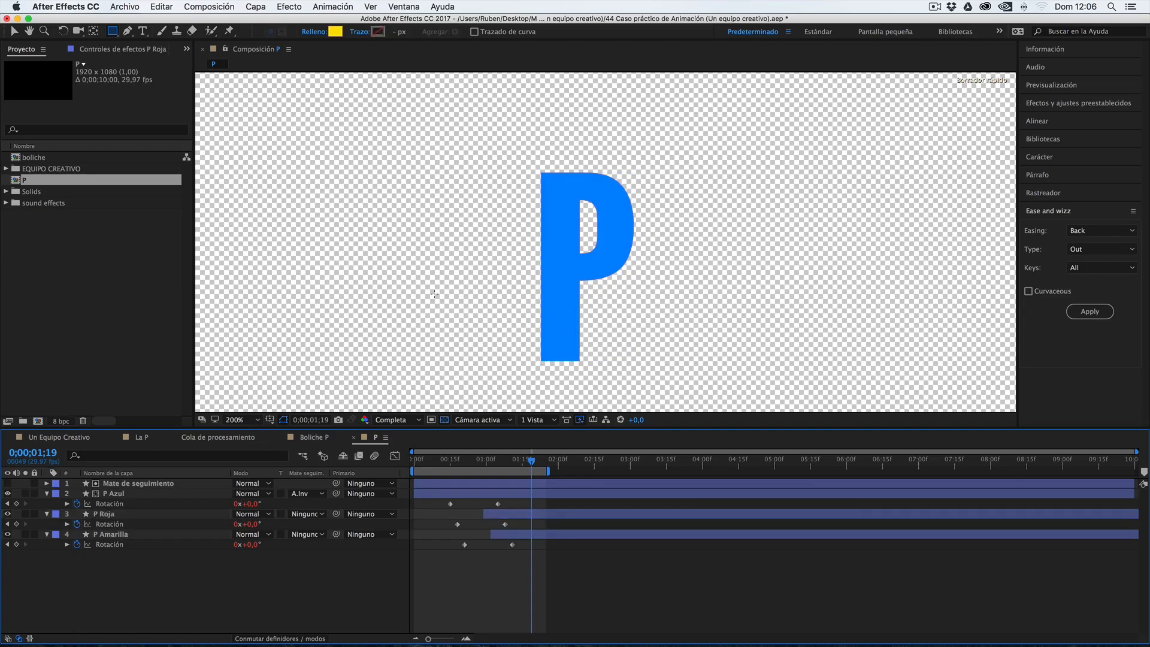
mouse_move(541, 115)
left_mouse_down()
mouse_move(580, 149)
mouse_move(572, 129)
left_mouse_up()
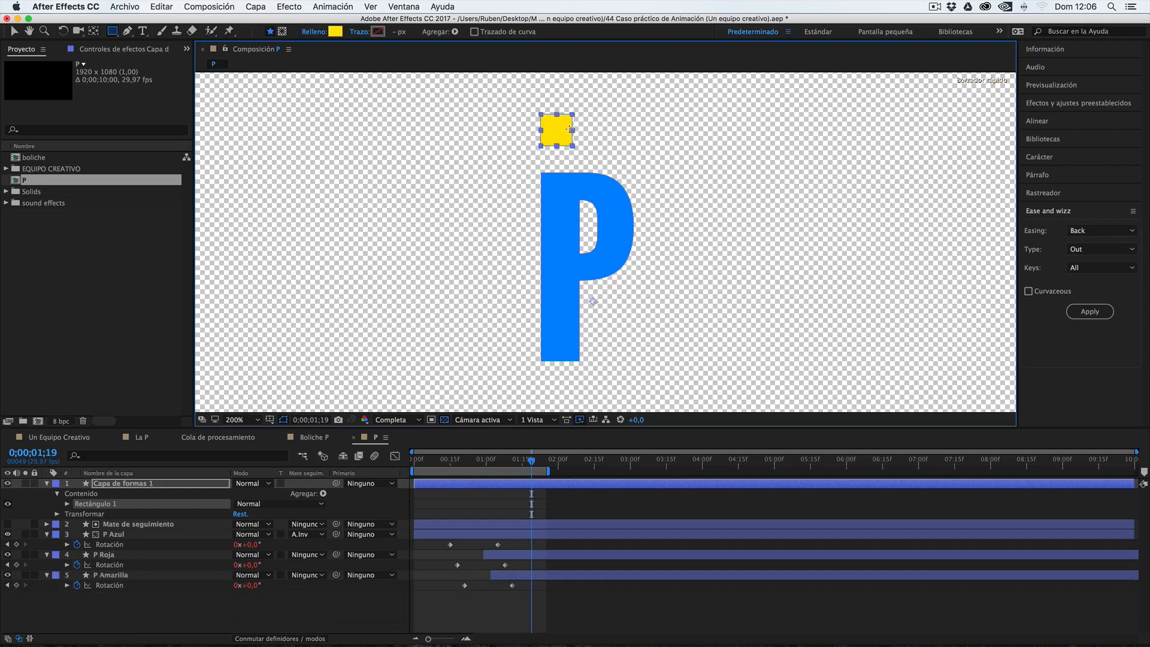
Move the yellow square down so it rests on the P, flush with the letter's upper-left corner.
key("v")
left_click_drag(562, 130, 565, 153)
scroll(563, 169, "up", 5, "alt")
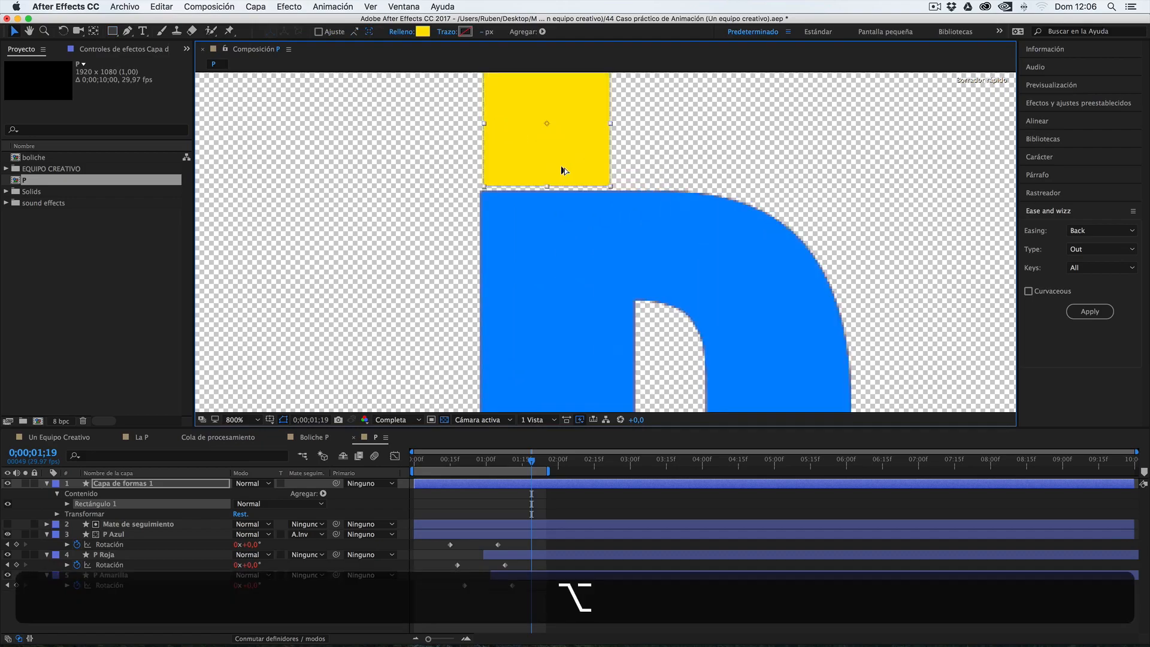
left_click_drag(496, 171, 491, 180)
scroll(492, 180, "down", 4, "alt")
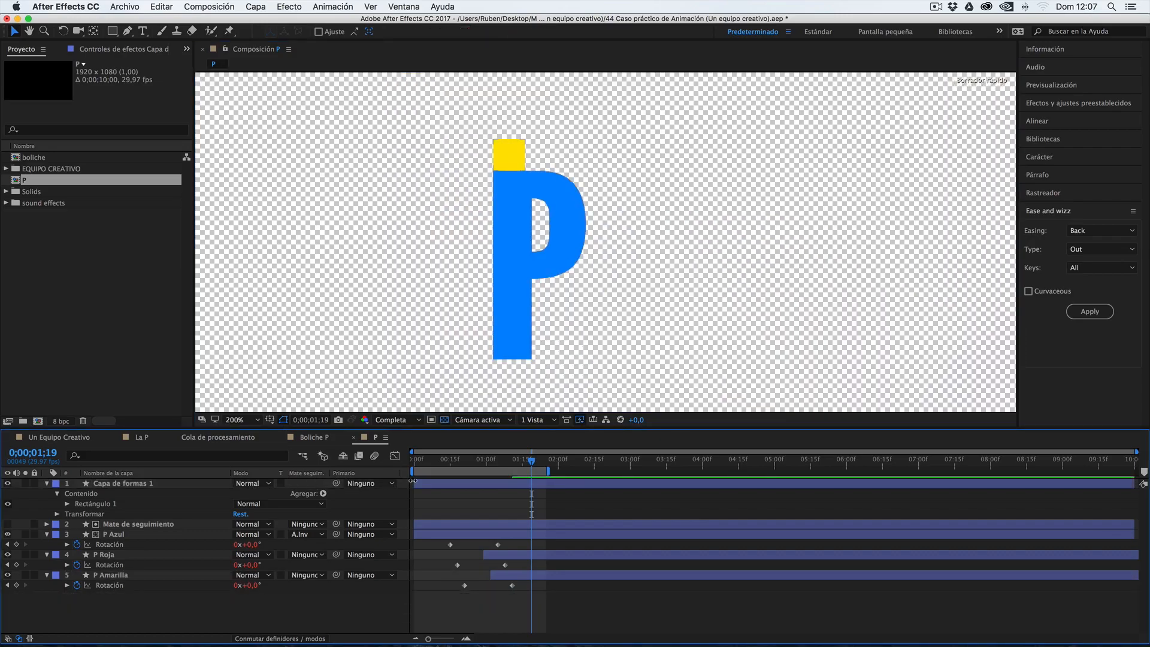
Select the square's layer, go to 0;00;01;14 and extend the work area end to about 0;00;03;10.
left_click(451, 479)
left_click_drag(440, 464, 520, 466)
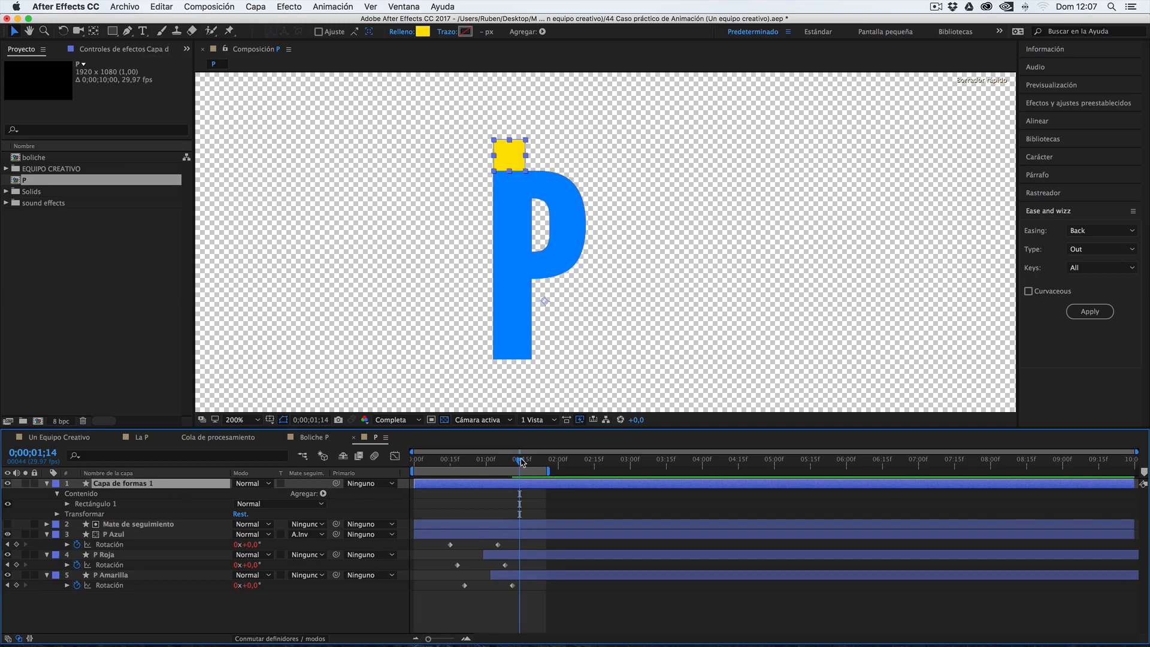
left_click_drag(548, 471, 653, 471)
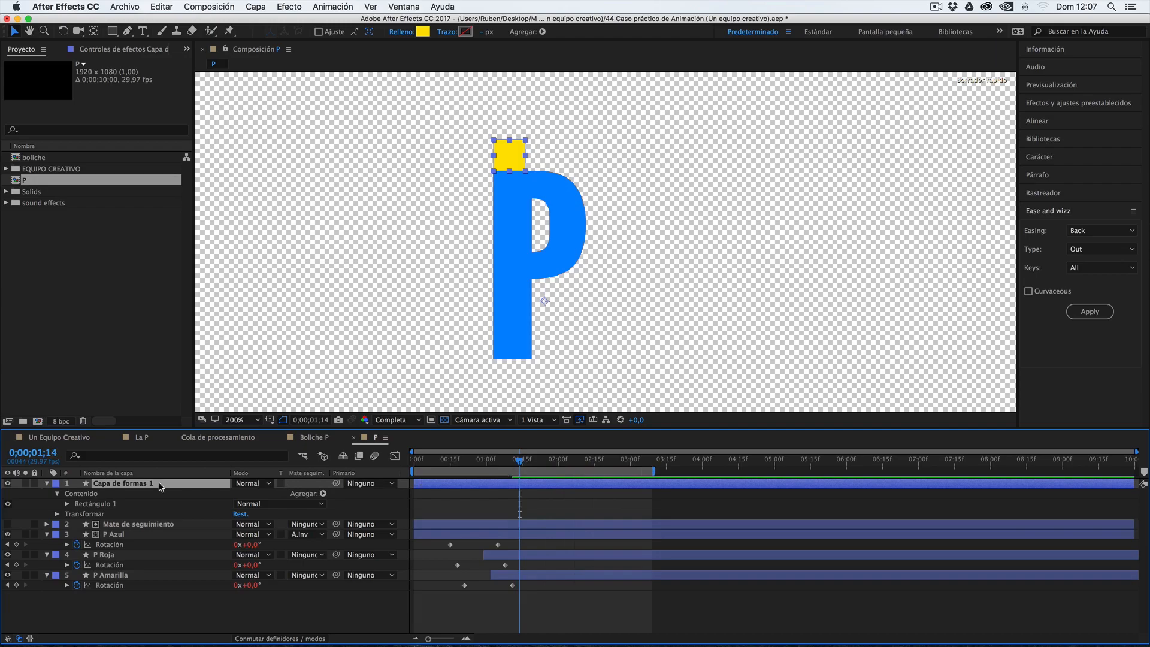
Reveal the square layer's position and raise the square above the P to 959,1, 357,9.
key("p")
left_click_drag(245, 497, 158, 502)
key("super+z")
key("space")
left_click_drag(669, 322, 670, 341)
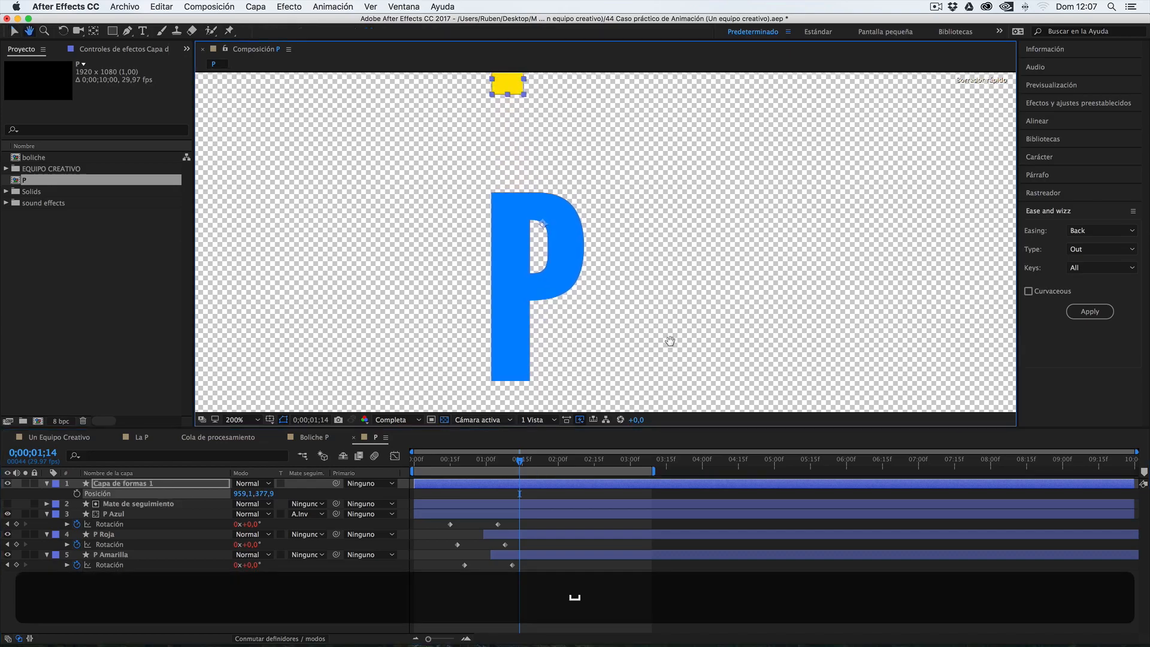
key("comma")
left_click_drag(557, 160, 557, 154)
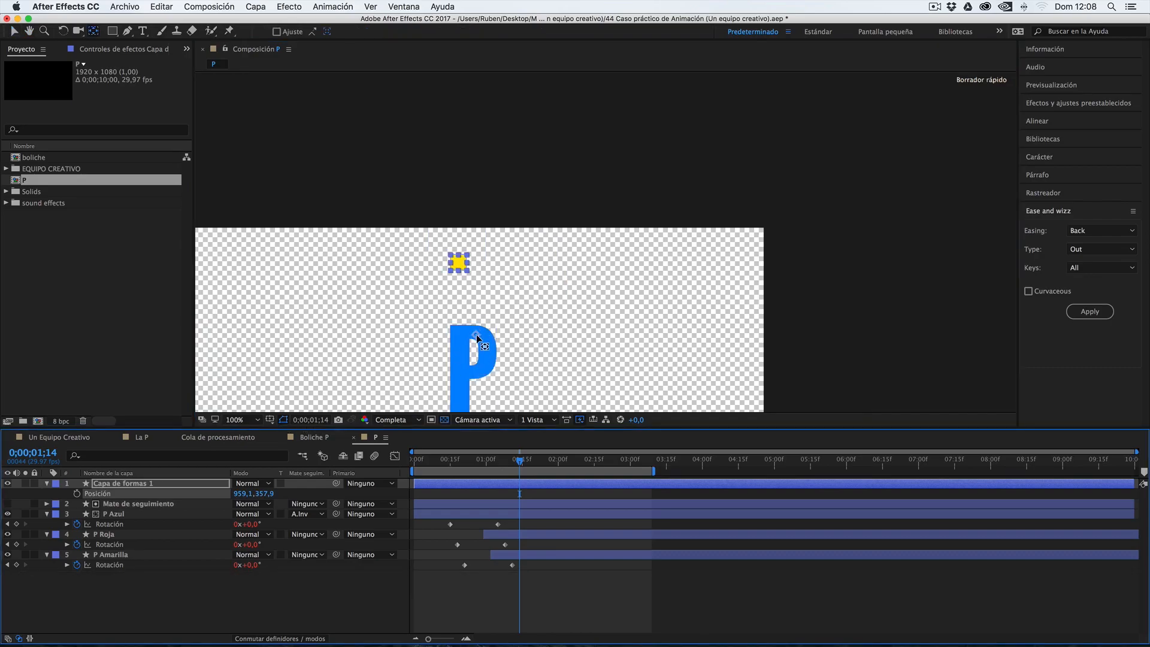
scroll(456, 275, "up", 1)
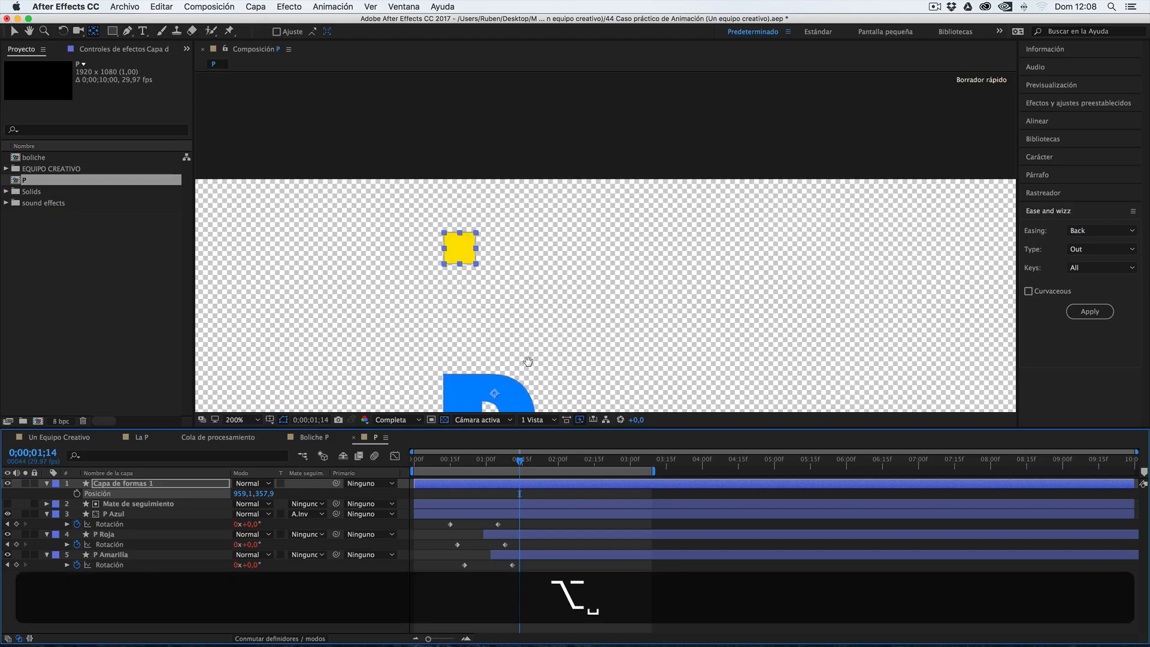
left_click_drag(528, 361, 564, 256)
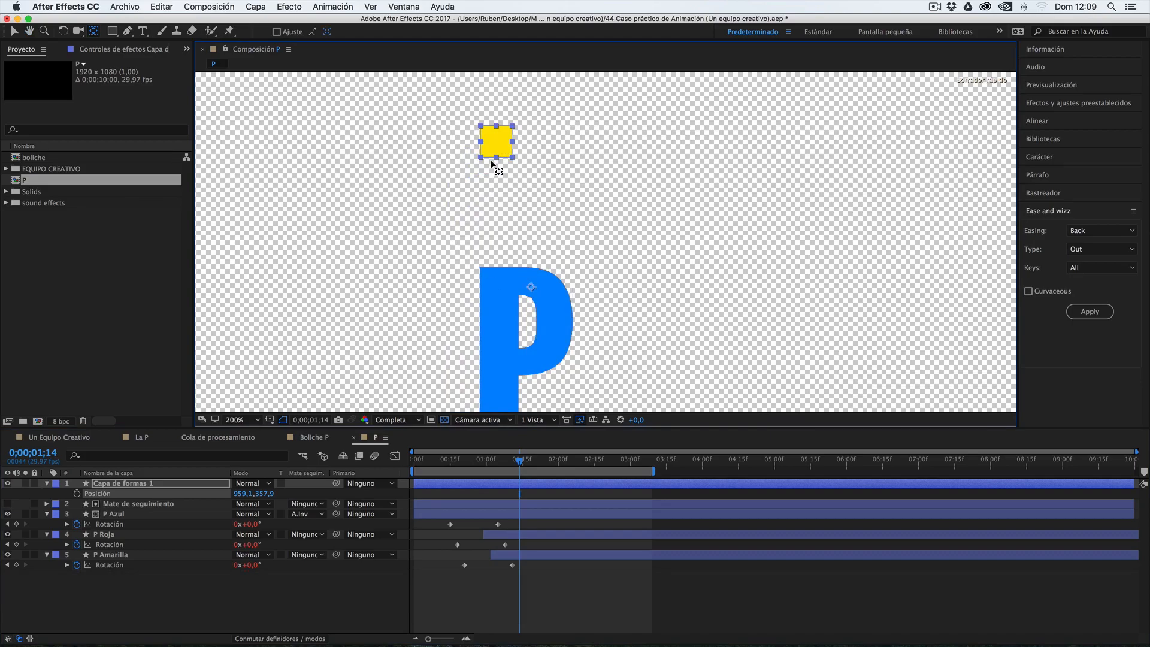
Move the yellow square's anchor point to the middle of its lower edge and start position keyframes at 0;00;01;14.
left_click_drag(530, 284, 498, 156)
left_click(77, 495)
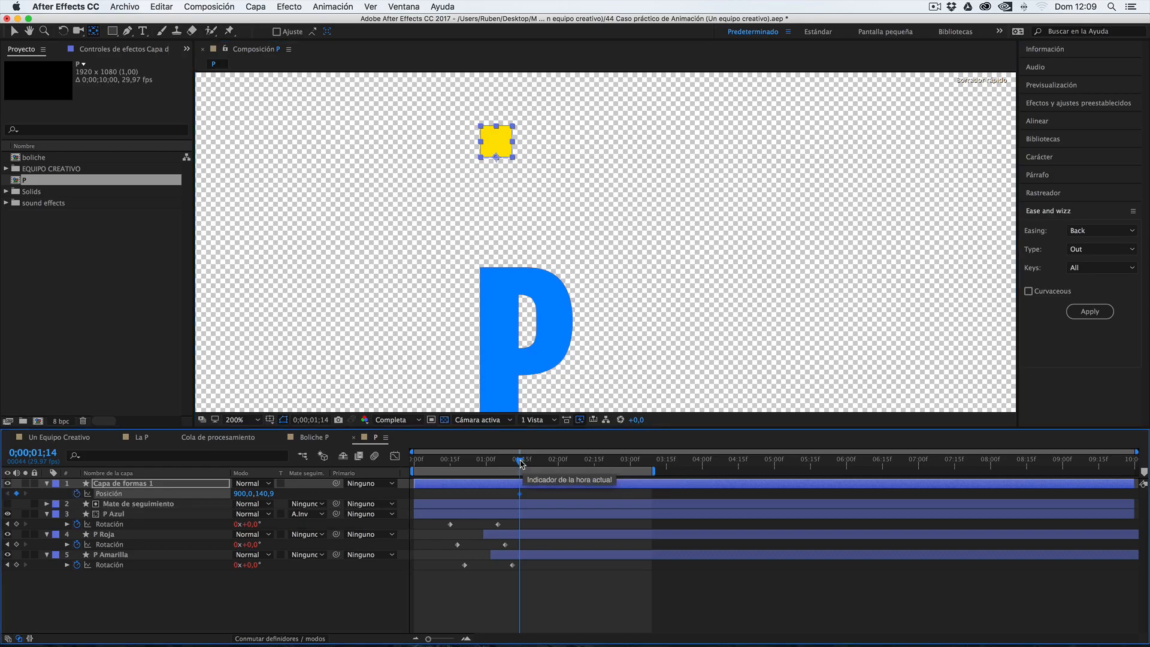
Keyframe the square dropping onto the P at 900,0, 324,9 on 0;00;02;00 and bouncing up to 900,0, 254,9 on 0;00;02;09.
left_click_drag(523, 462, 513, 462)
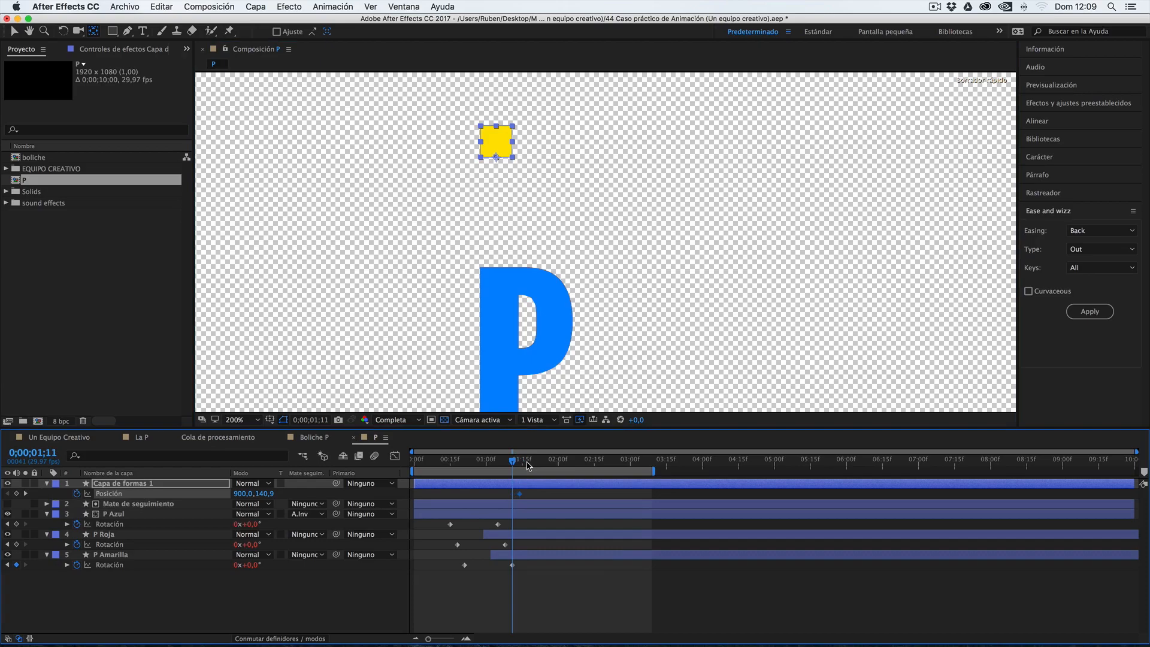
left_click_drag(513, 461, 558, 463)
left_click_drag(263, 493, 374, 486)
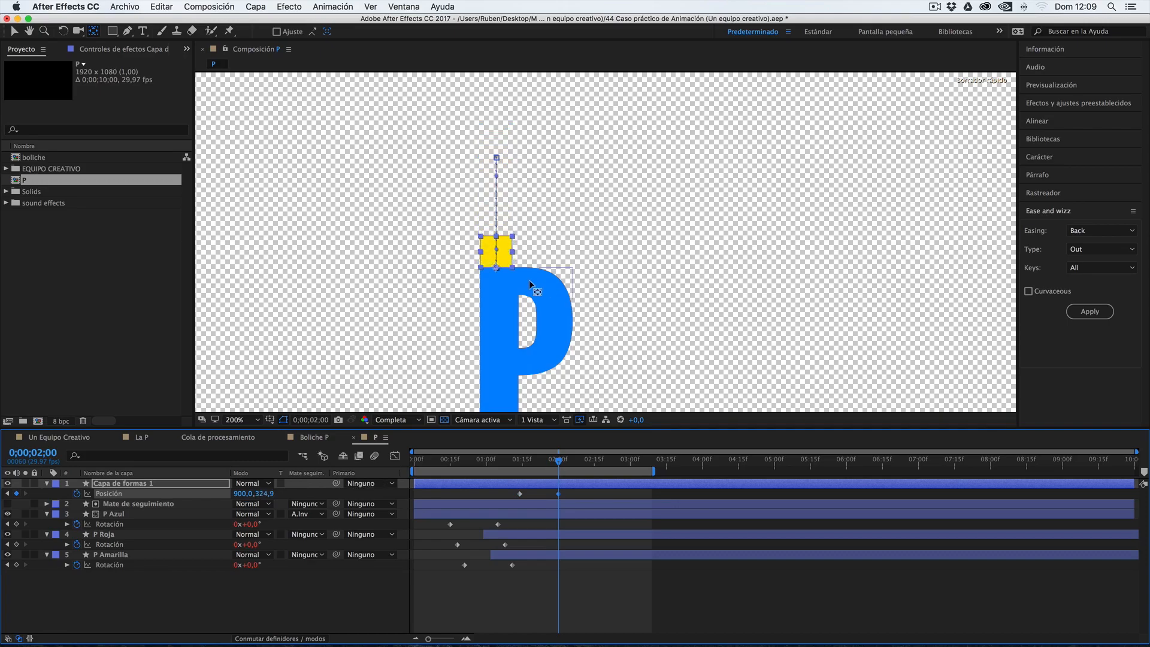
left_click_drag(560, 460, 581, 460)
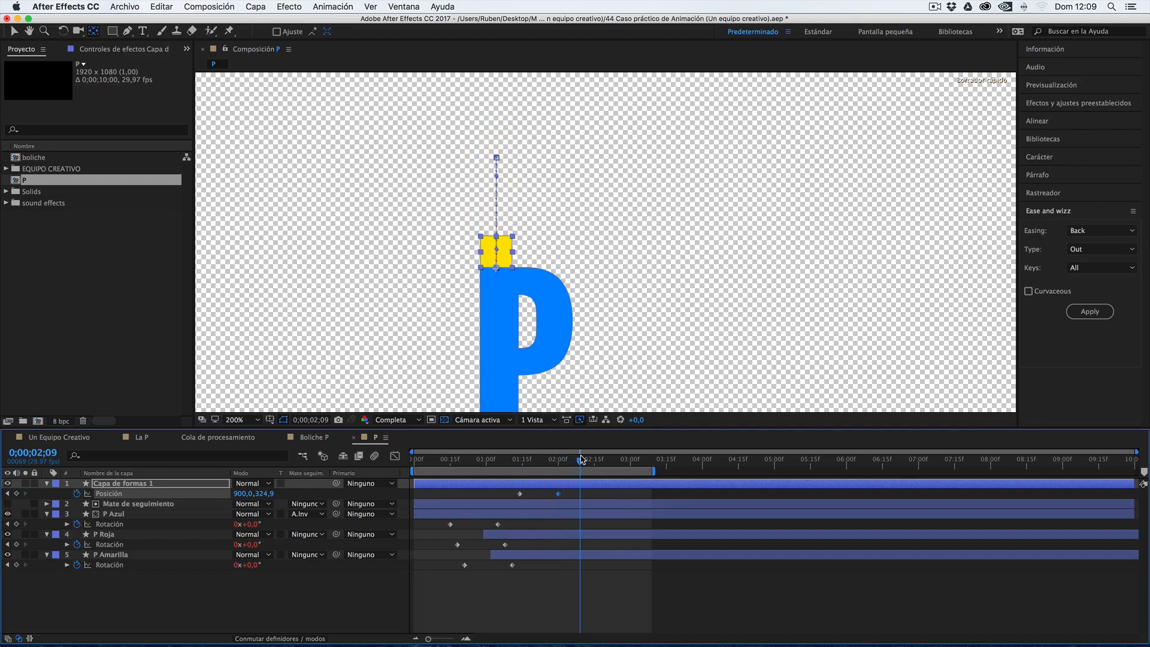
mouse_move(266, 494)
left_mouse_down()
mouse_move(211, 497)
mouse_move(249, 489)
left_mouse_up()
Copy the square's position keyframe from 0;00;02;00 to 0;00;02;19 so it lands on the P again.
left_click_drag(580, 460, 604, 462)
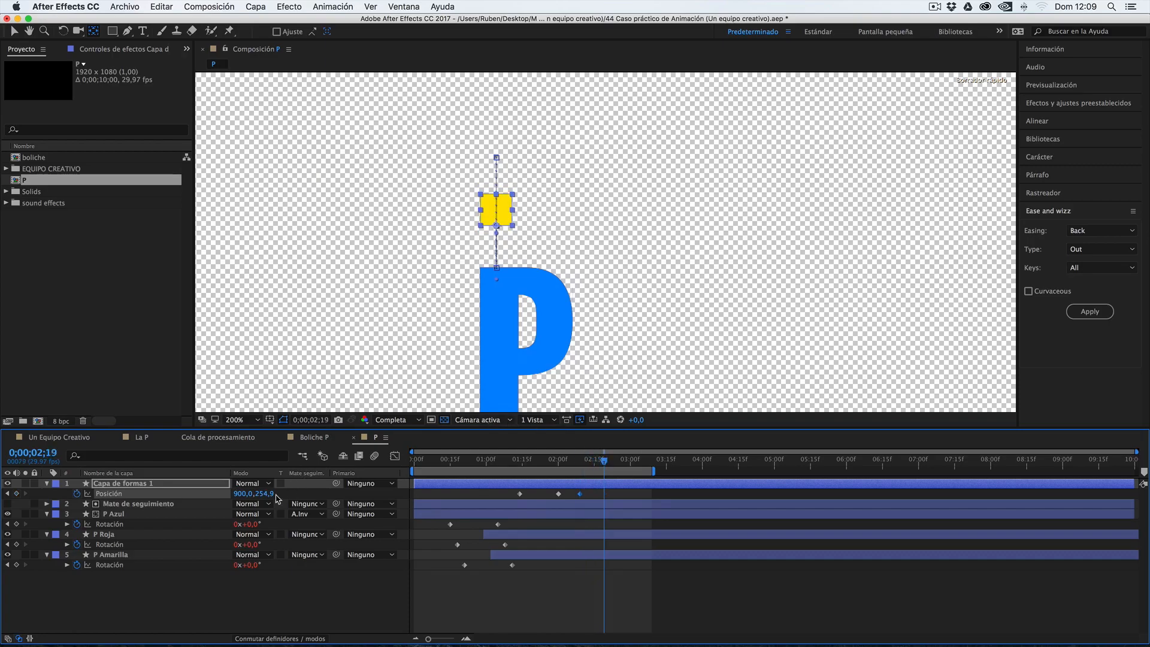
left_click_drag(278, 494, 328, 475)
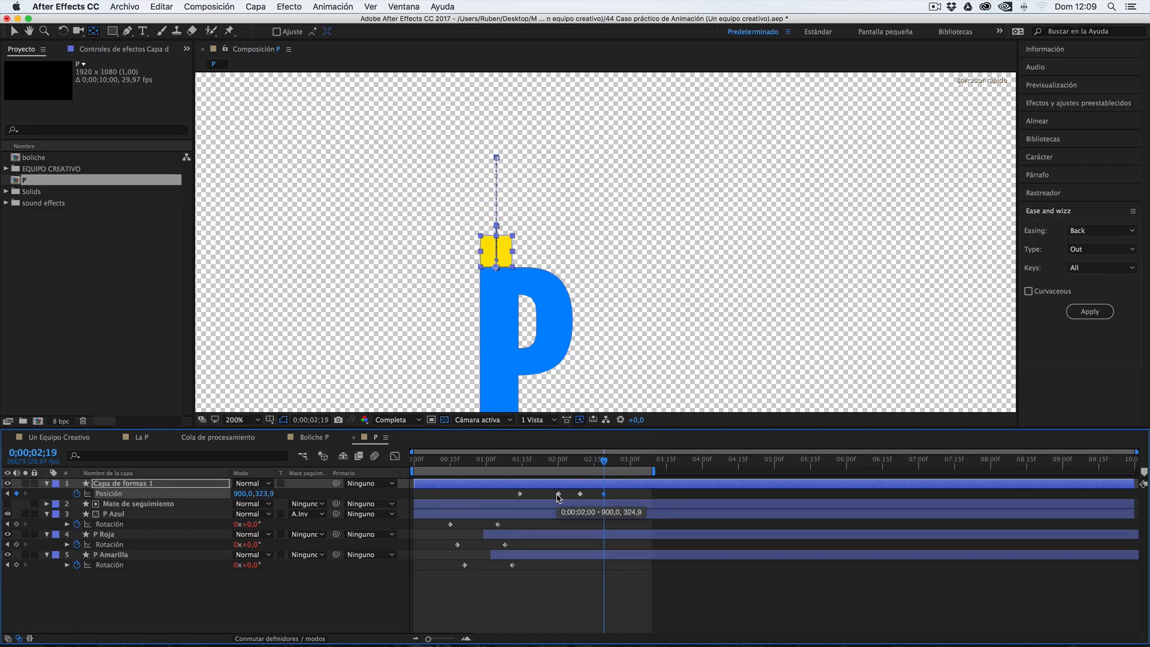
key("super+z")
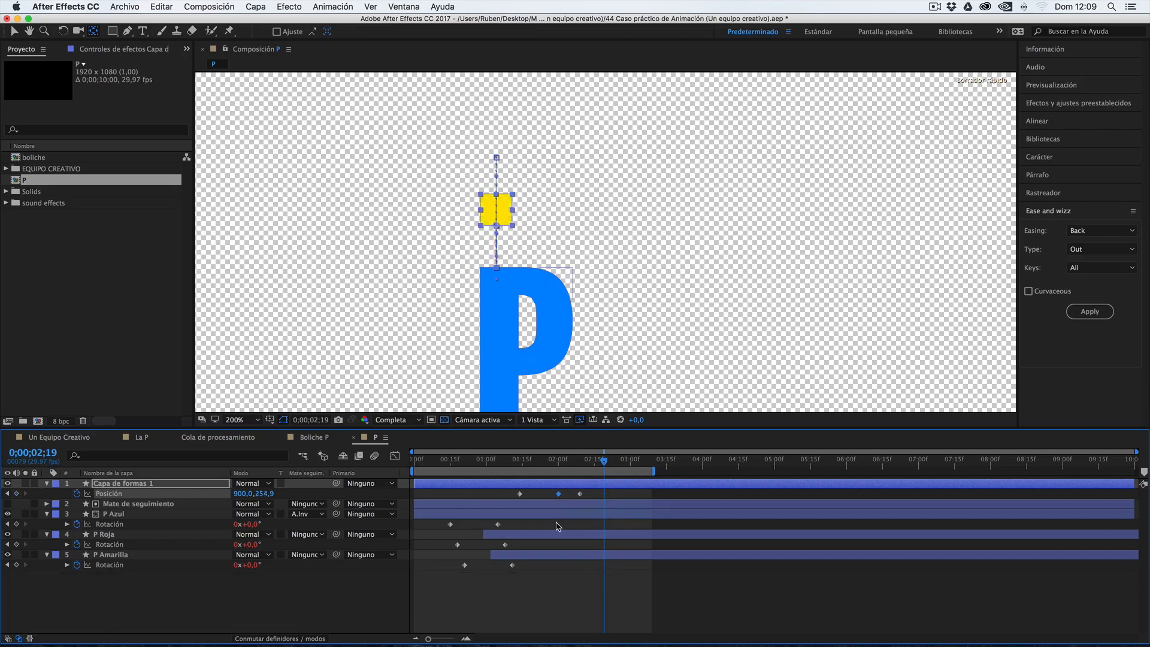
key("super+c")
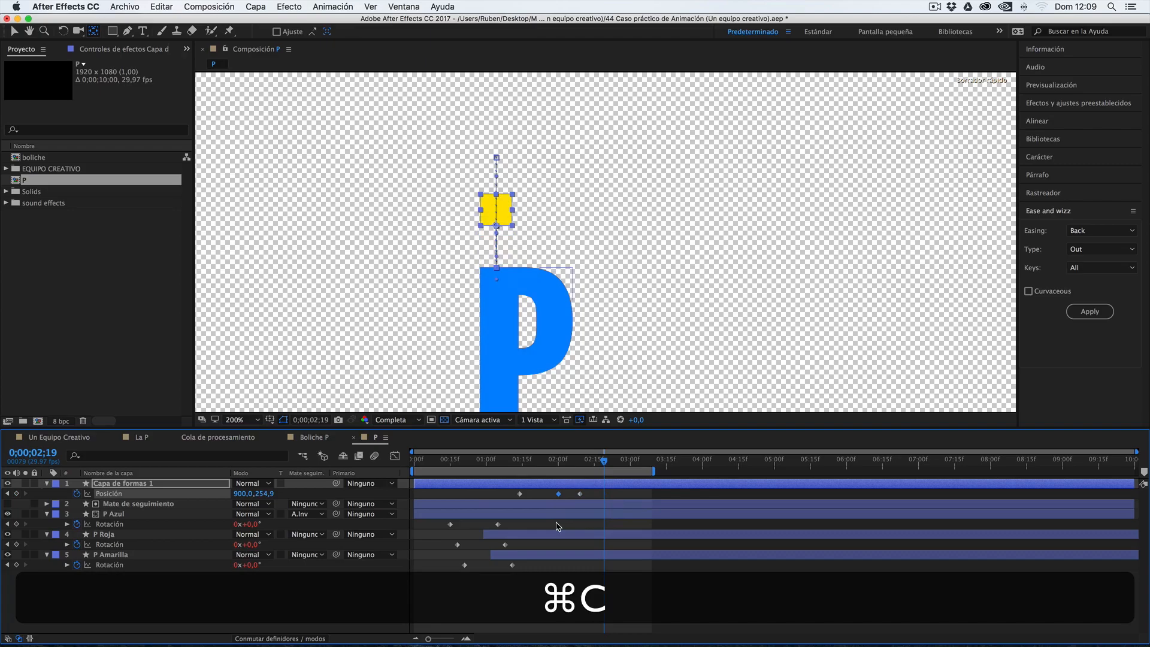
key("super+v")
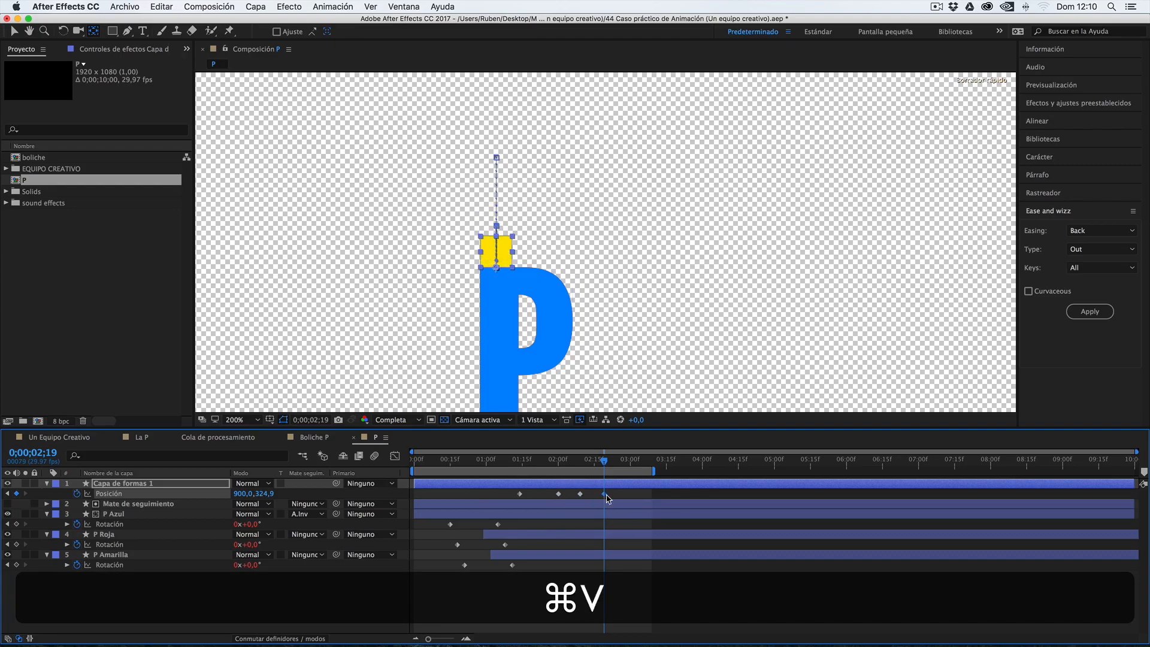
Play back the square's bounce from about 0;00;01;13 to check the timing of its drop.
left_click(518, 465)
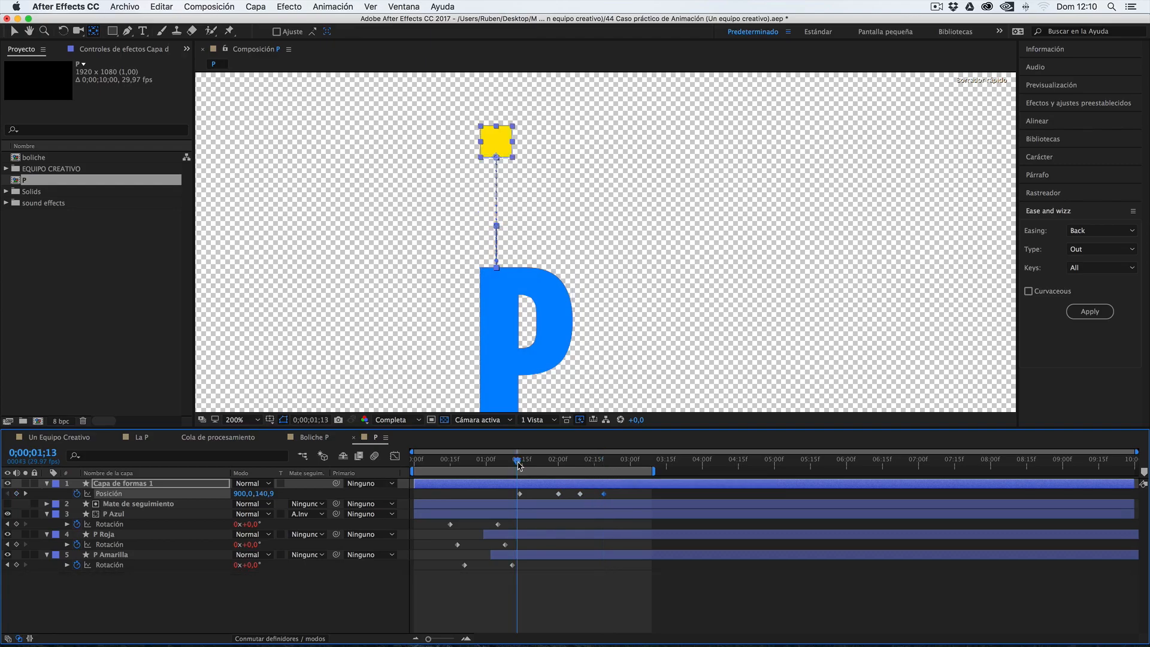
key("space")
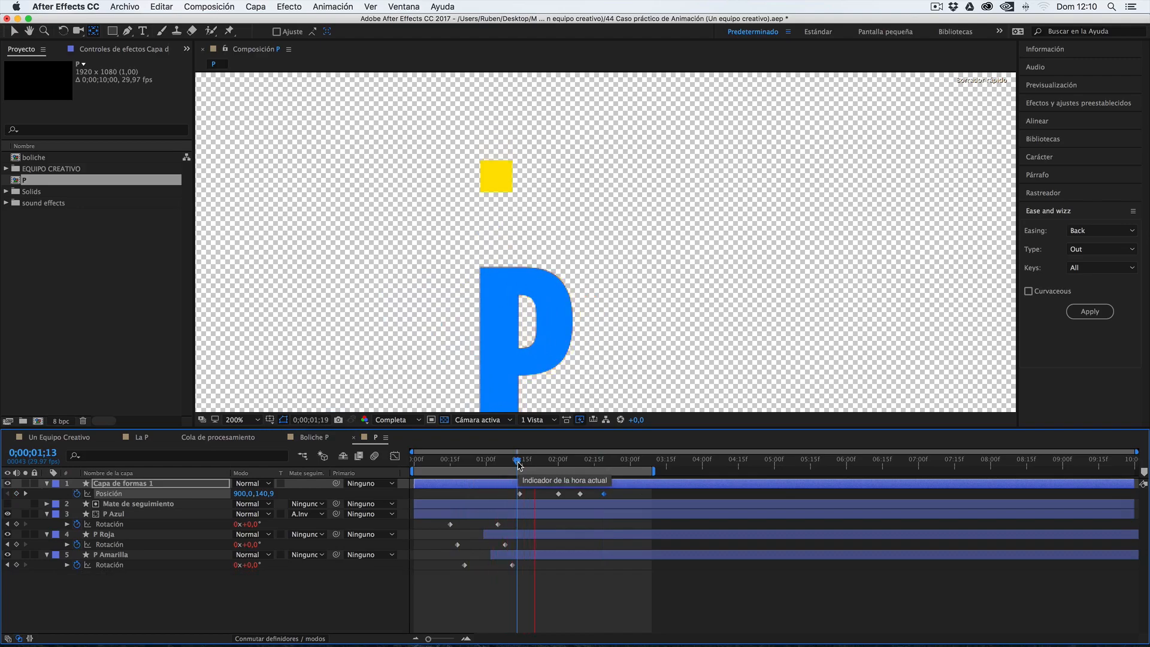
key("space")
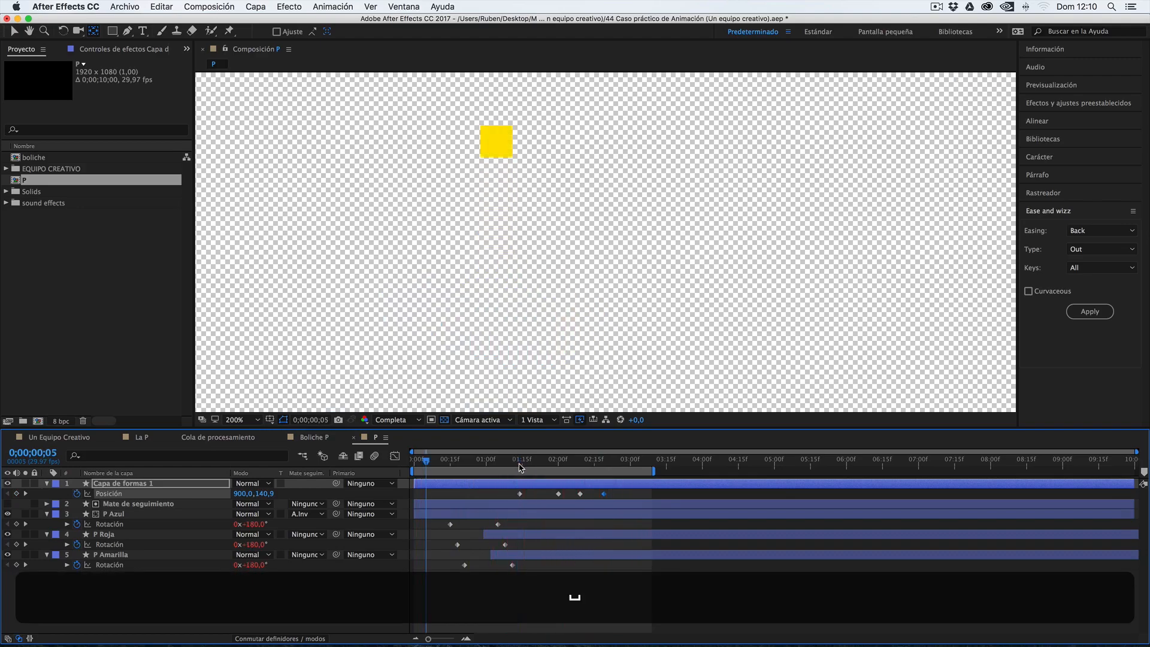
left_click(517, 465)
key("space")
key("space")
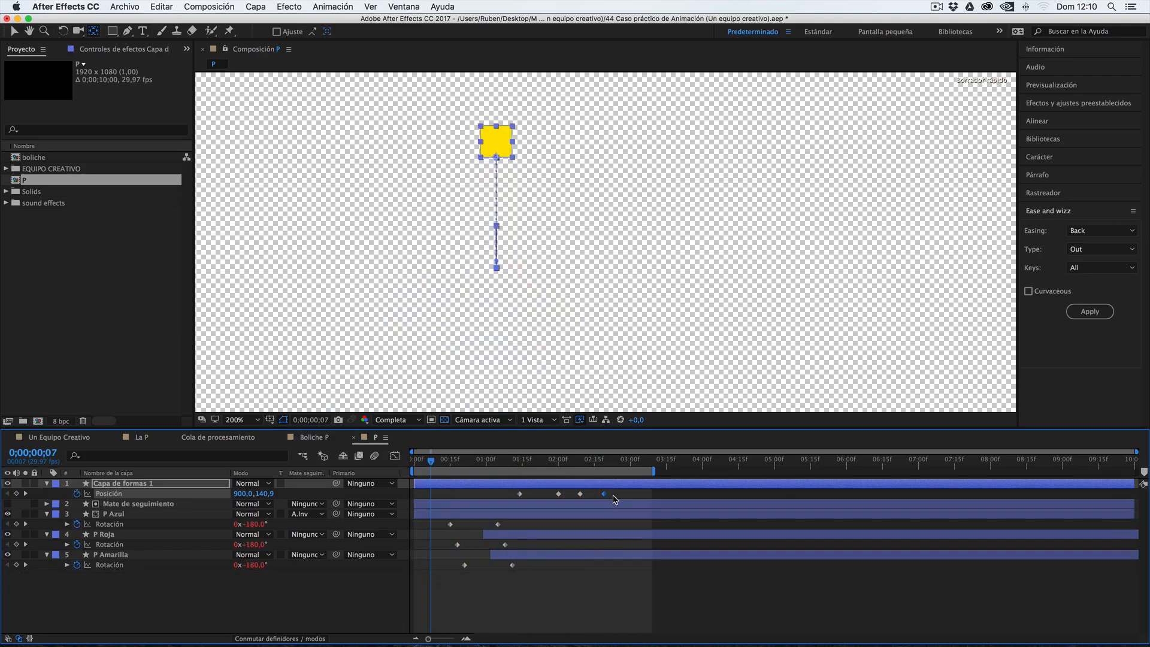
Compress the four Position keyframes of Capa de formas 1 proportionally, ending at about 0;00;02;07, and preview the square's drop.
key("v")
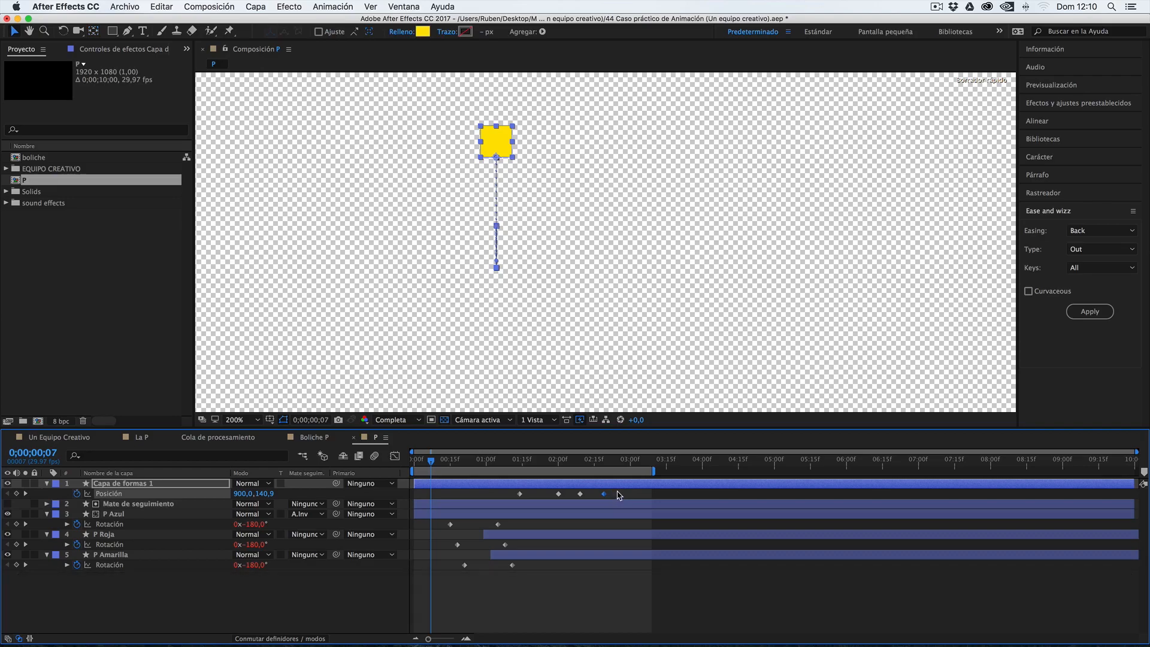
left_click_drag(620, 495, 520, 499)
left_click_drag(605, 494, 577, 499)
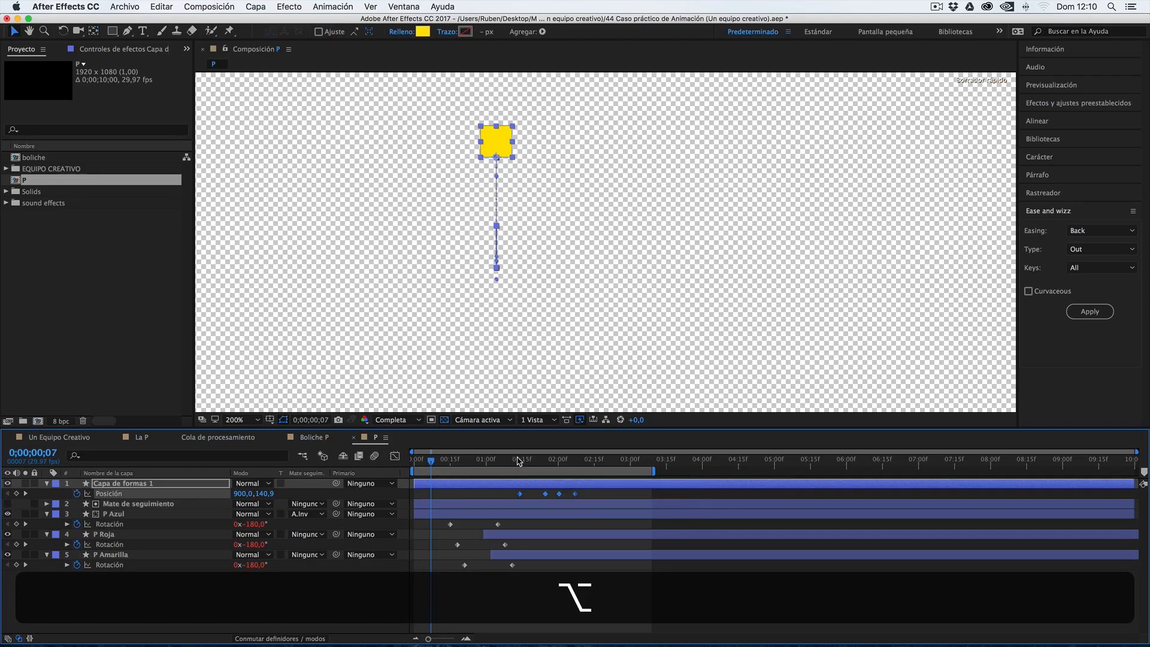
left_click(519, 460)
key("space")
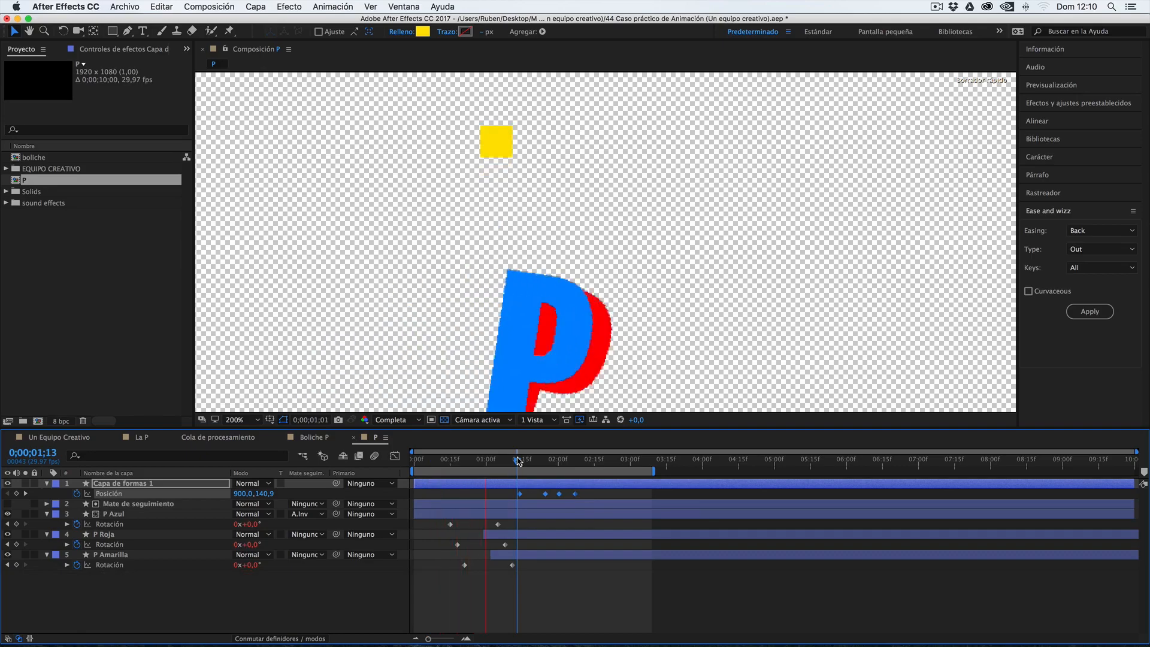
key("space")
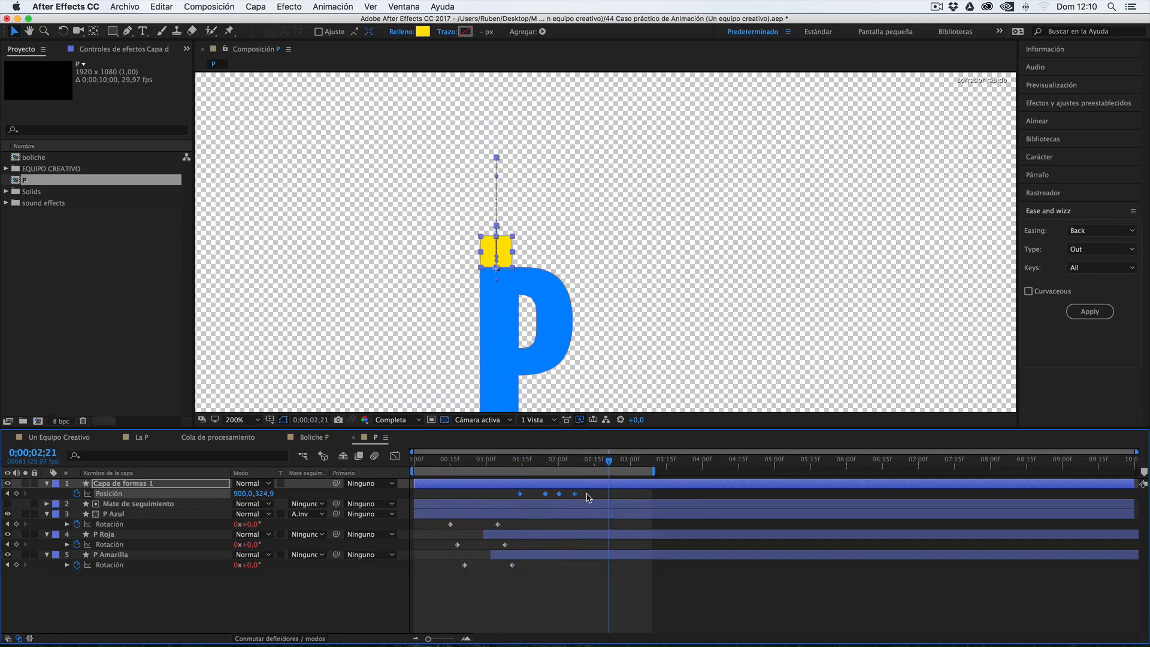
Apply Easy Ease to the square's four Position keyframes and show their speed graph in the Graph Editor.
left_click_drag(595, 492, 514, 498)
key("F9")
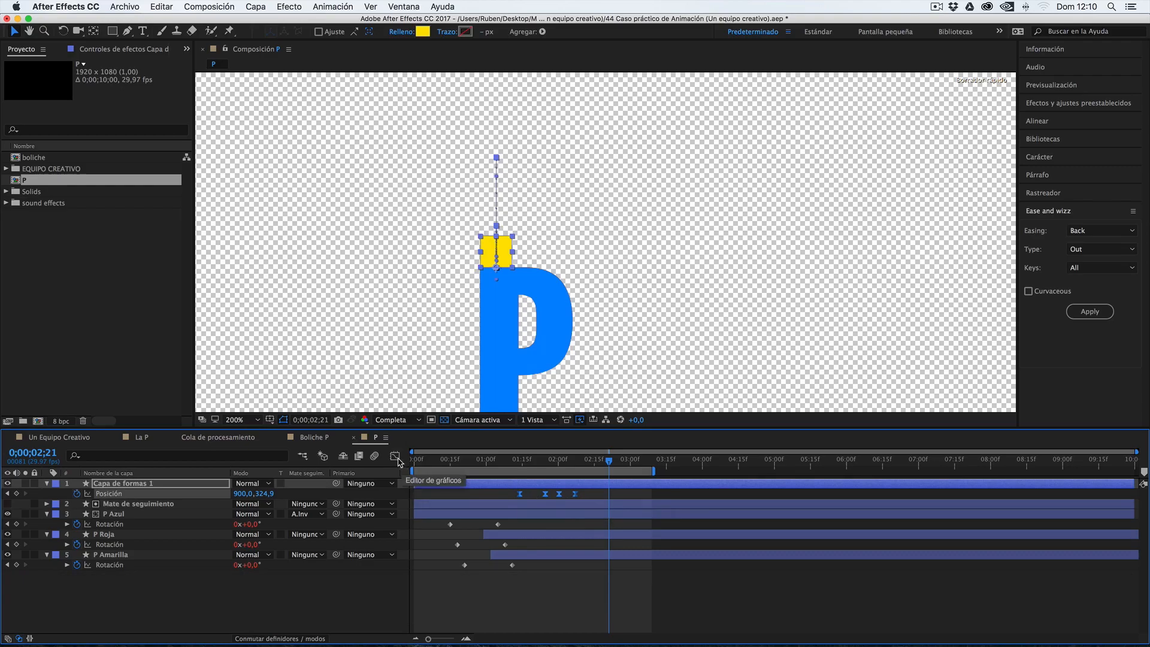
left_click(395, 457)
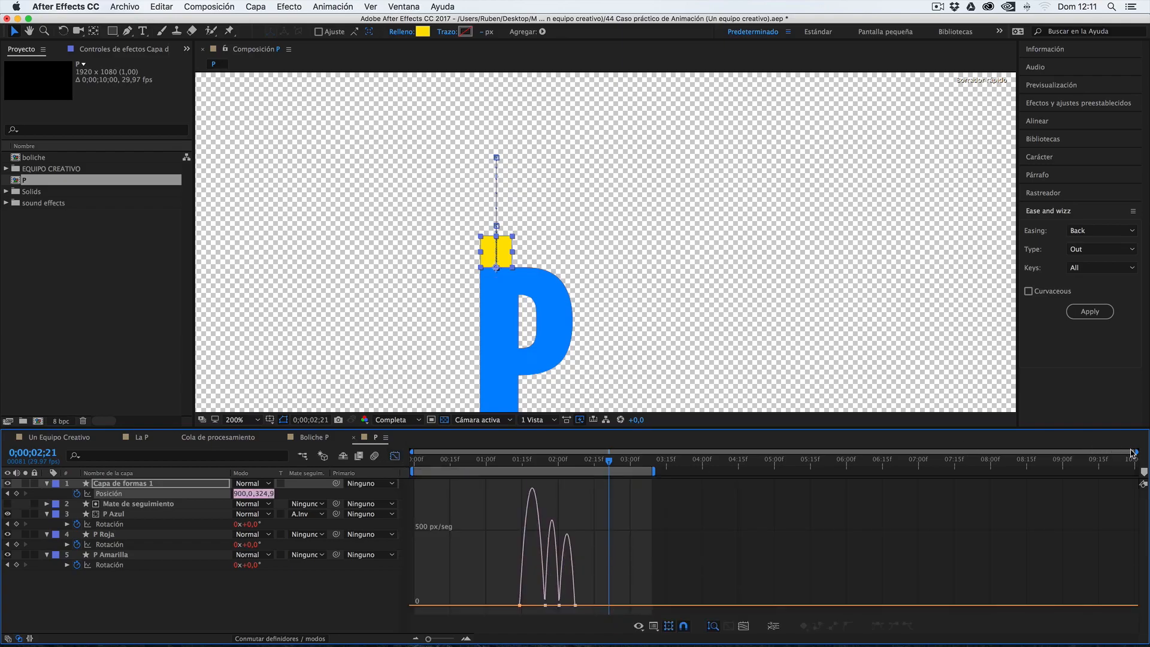
left_click_drag(1134, 452, 844, 453)
left_click(652, 627)
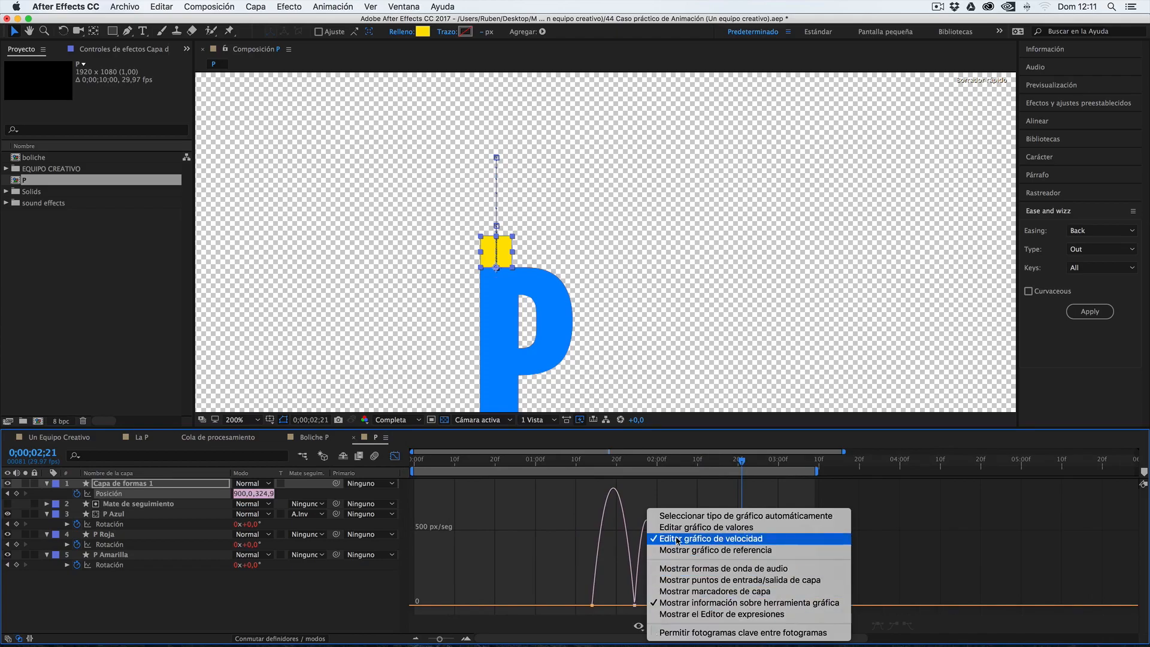
left_click(598, 635)
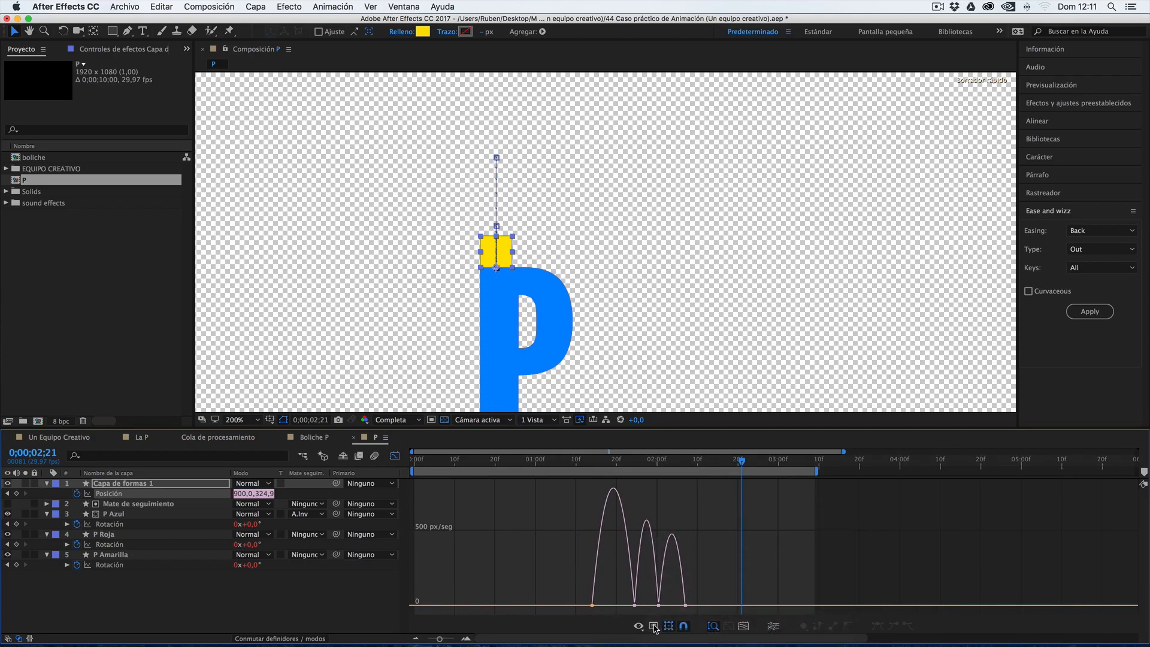
left_click(654, 627)
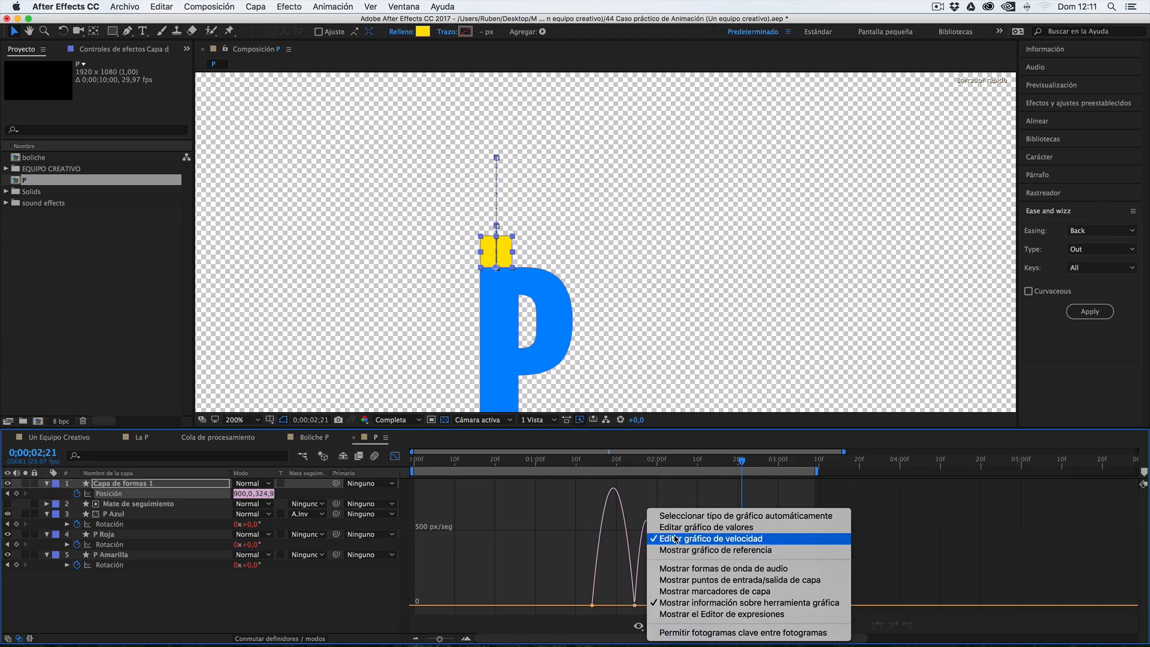
left_click(587, 625)
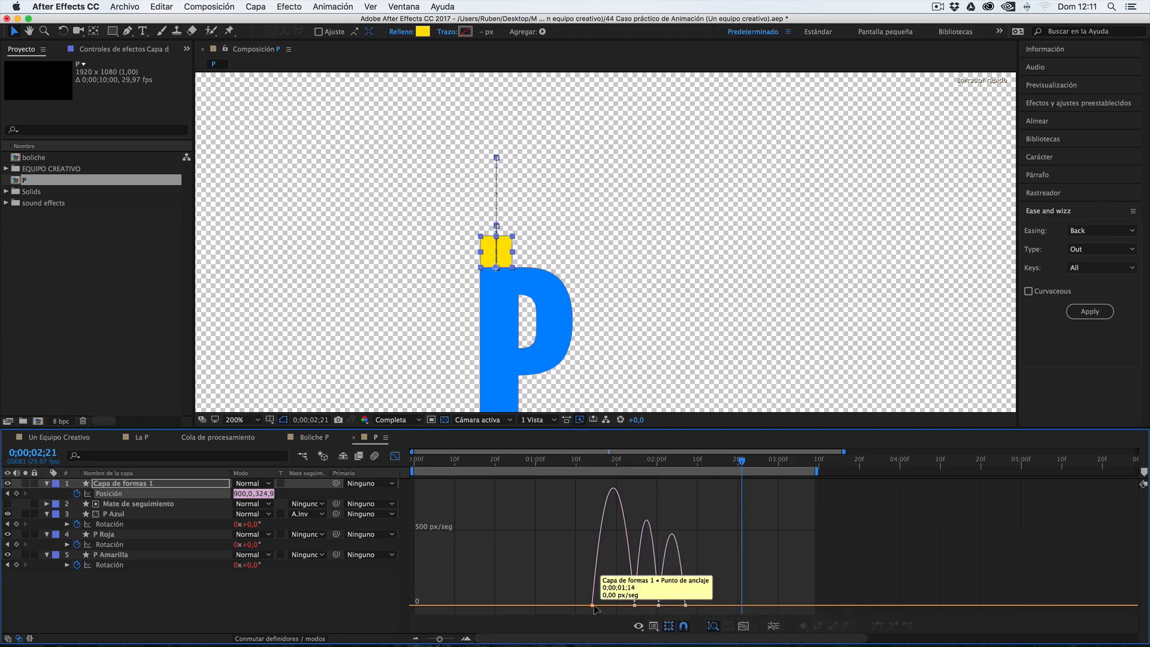
Reshape the Position speed curve with longer influence handles, giving steep peaks near both landings and slow easing around the bounce's high point.
left_click(634, 606)
key("super+z")
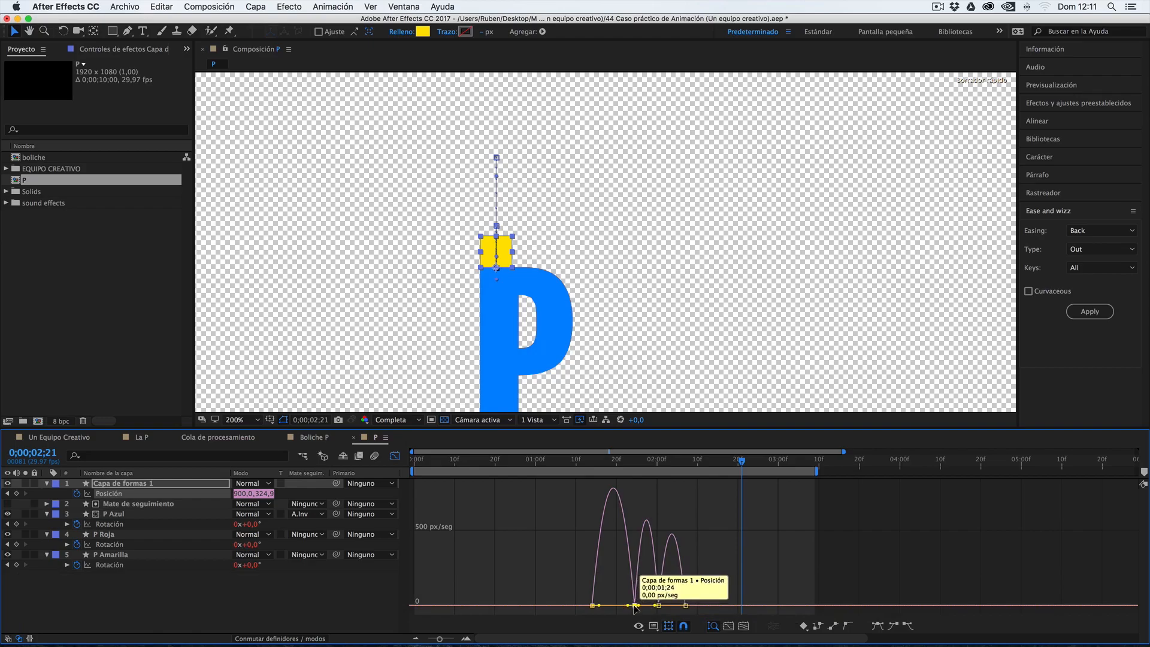
left_click_drag(600, 606, 613, 605)
left_click(635, 605)
left_click_drag(655, 606, 645, 606)
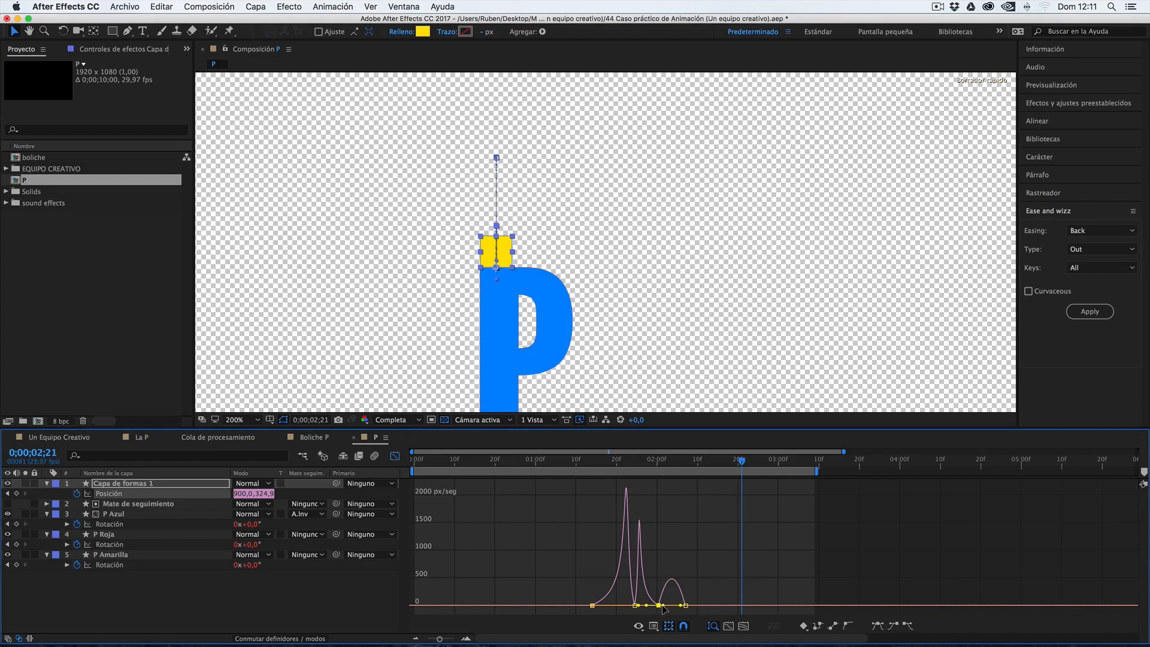
left_click_drag(663, 608, 671, 608)
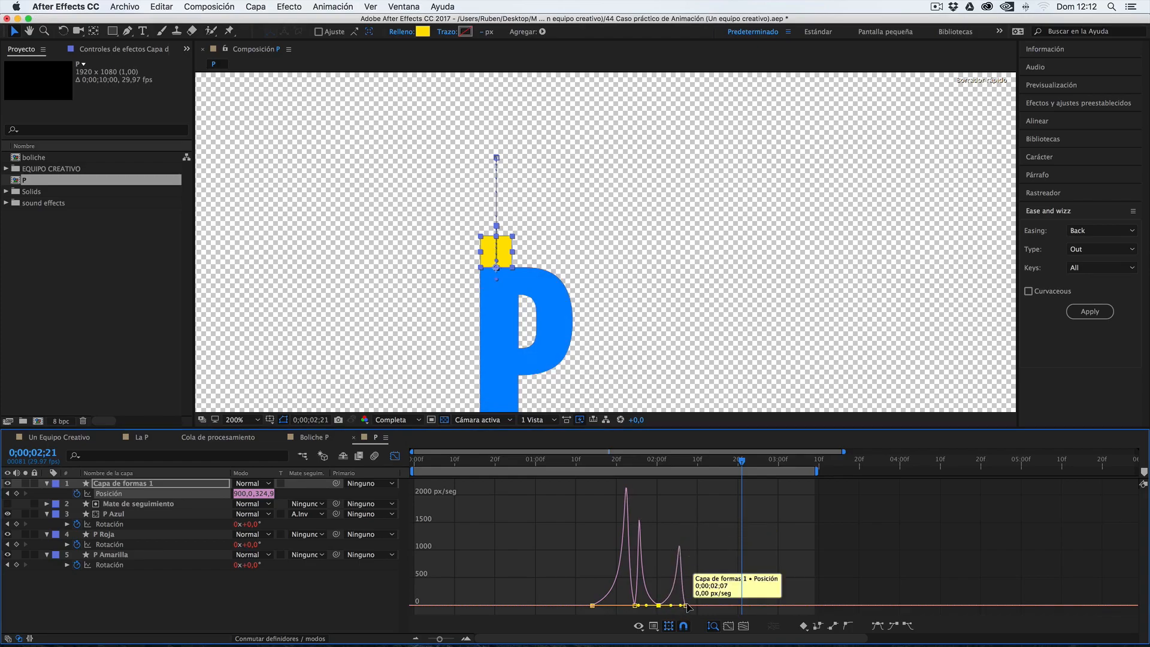
Set the work area to start at about 0;00;01;04 and preview the square's bounce.
left_click_drag(549, 472, 494, 475)
key("space")
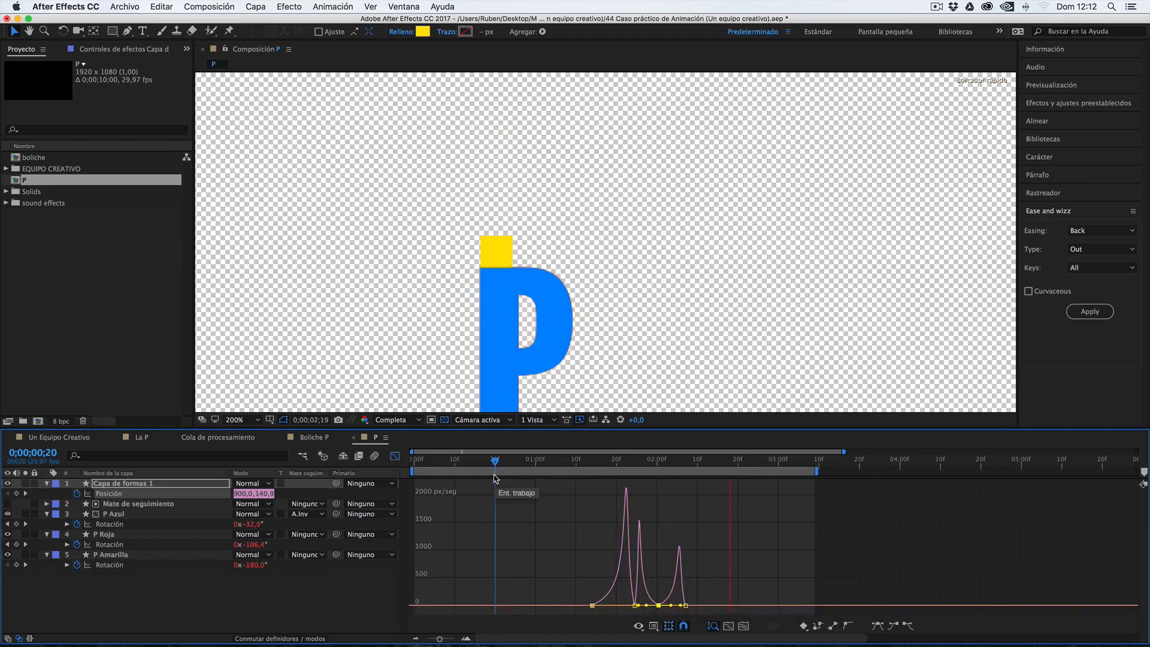
key("space")
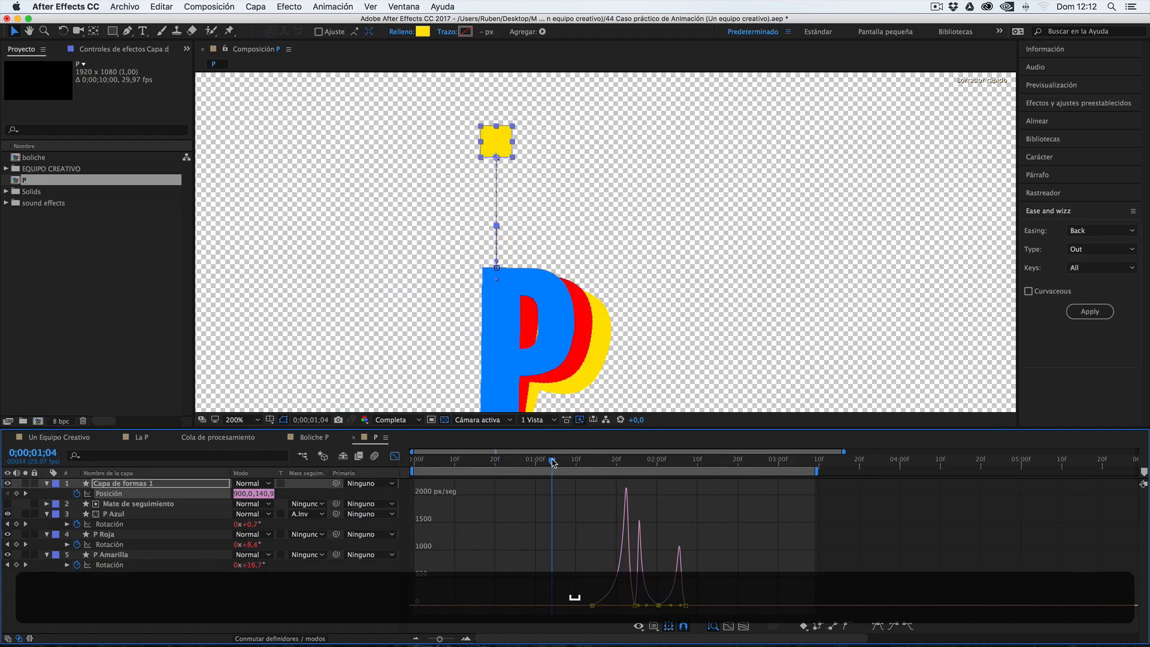
key("b")
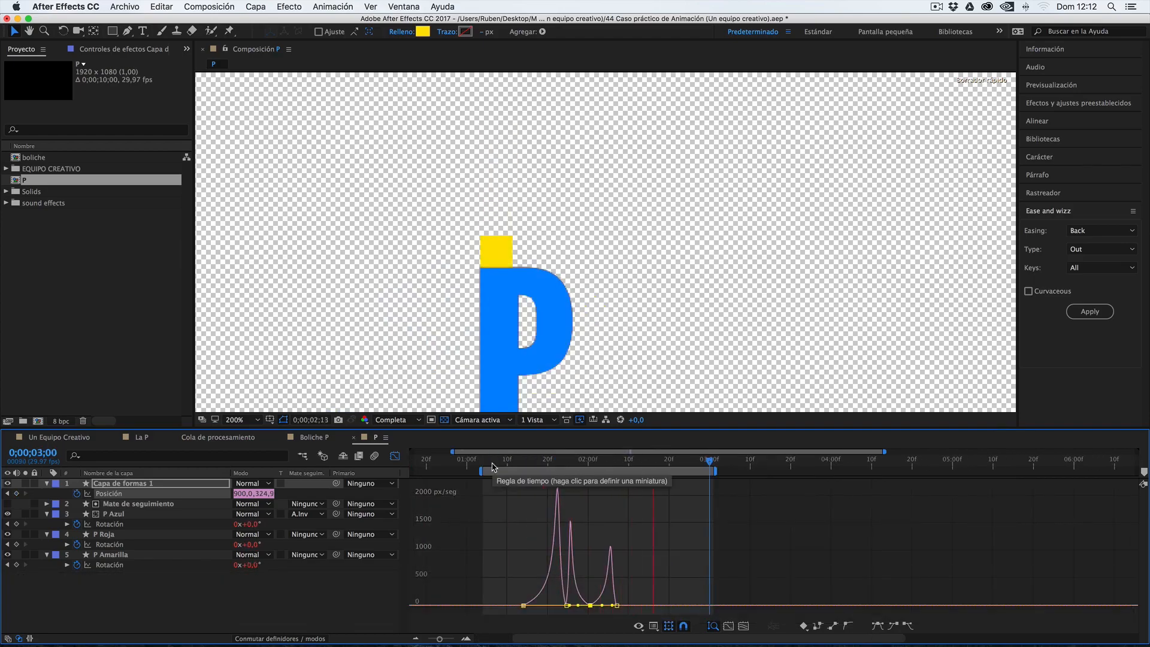
key("space")
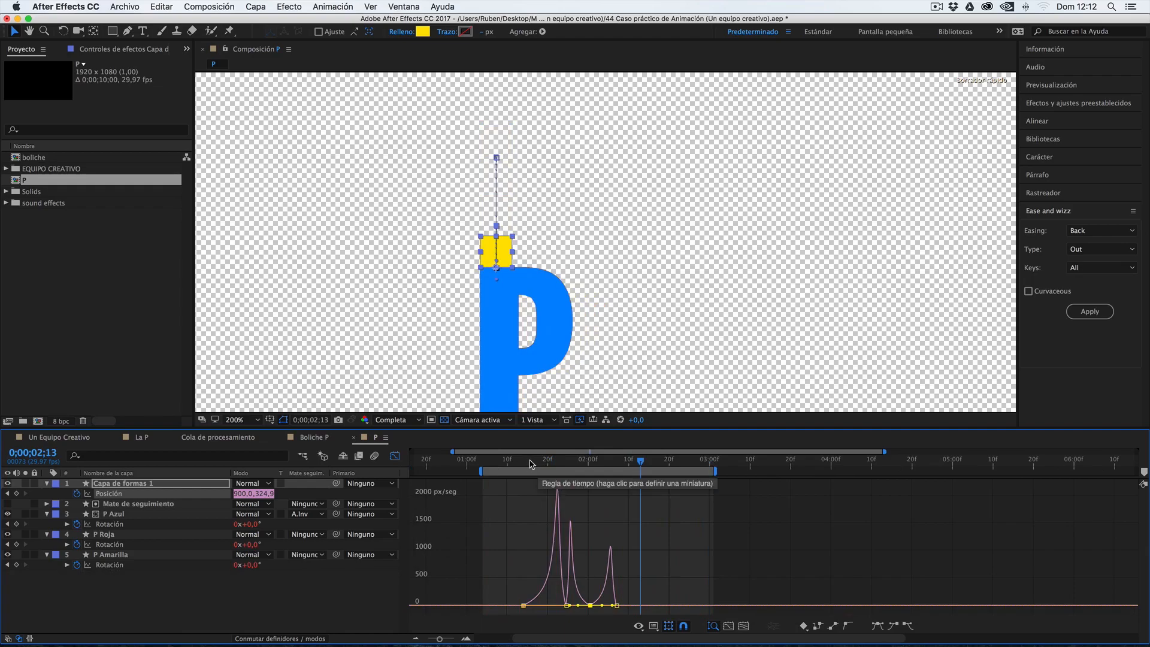
Reveal the animated properties of Capa de formas 1, close the Graph Editor, and set its Position at 0;00;02;00 to 900,0, 240,9.
left_click(179, 485)
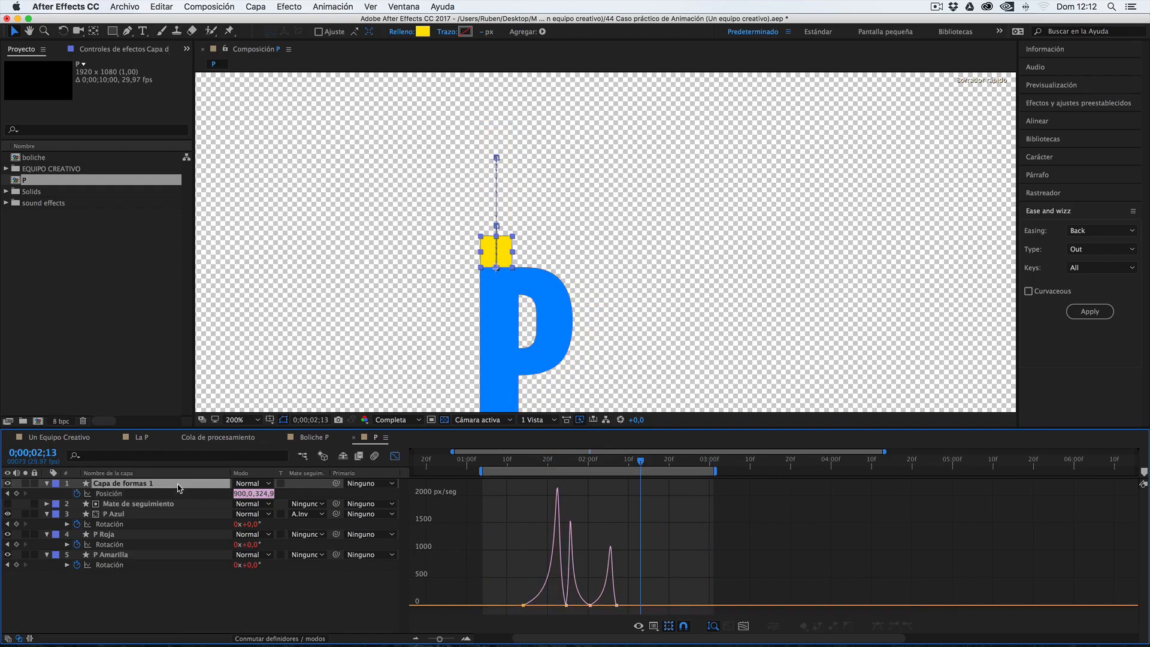
key("shift+a")
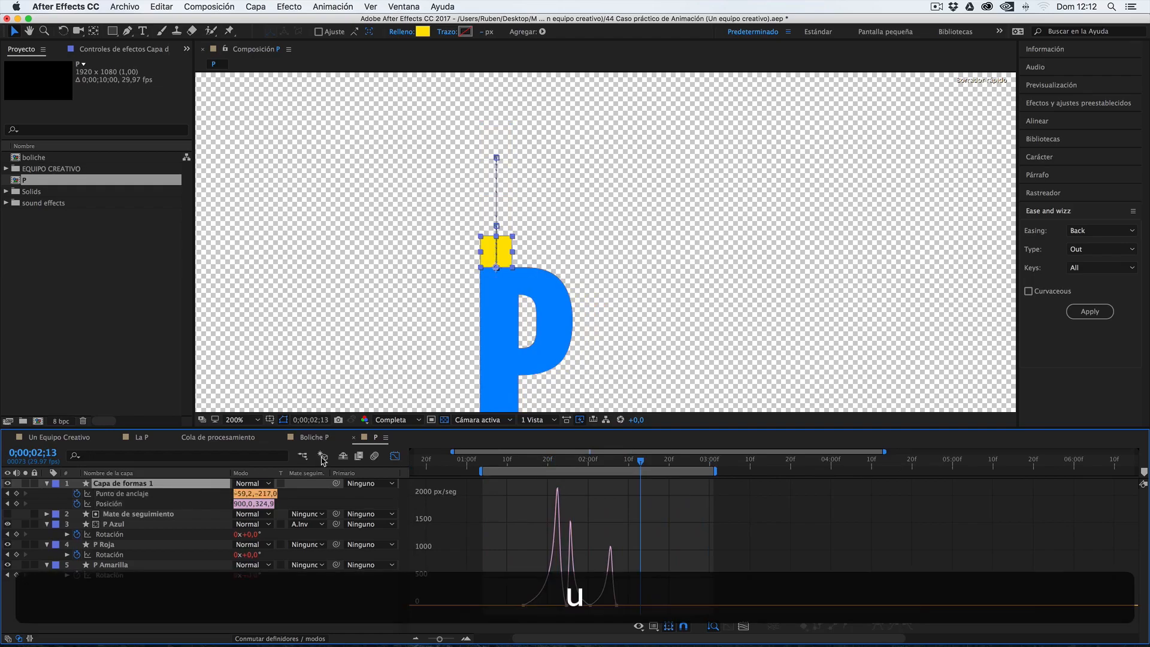
left_click(395, 457)
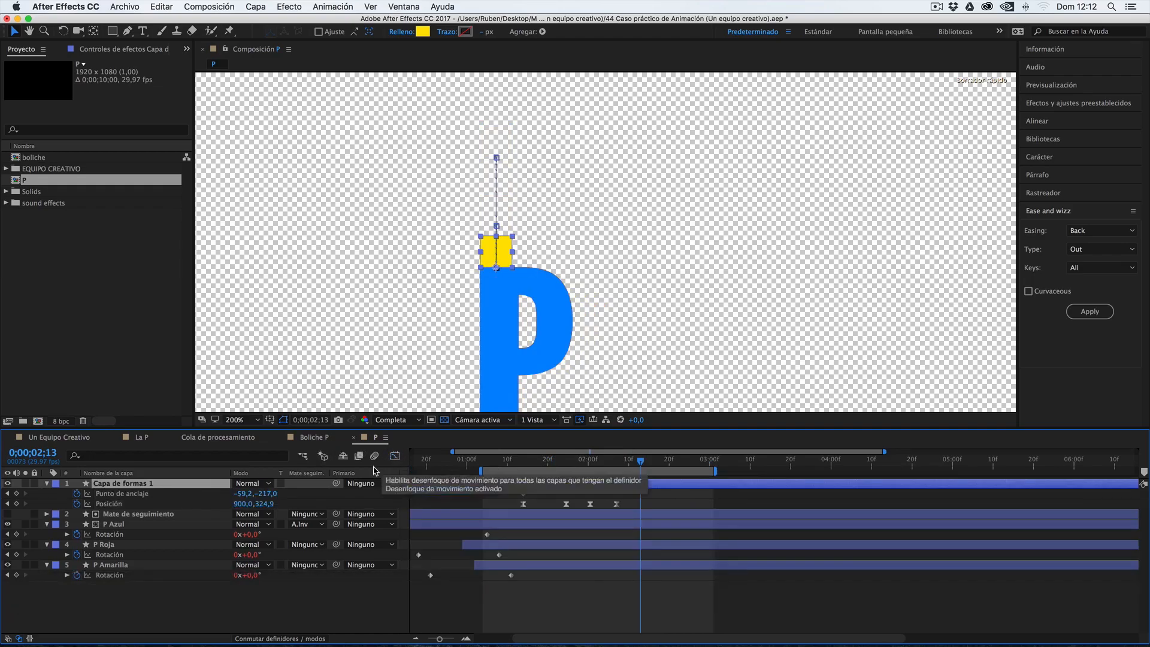
left_click(564, 462)
left_click_drag(564, 462, 590, 467)
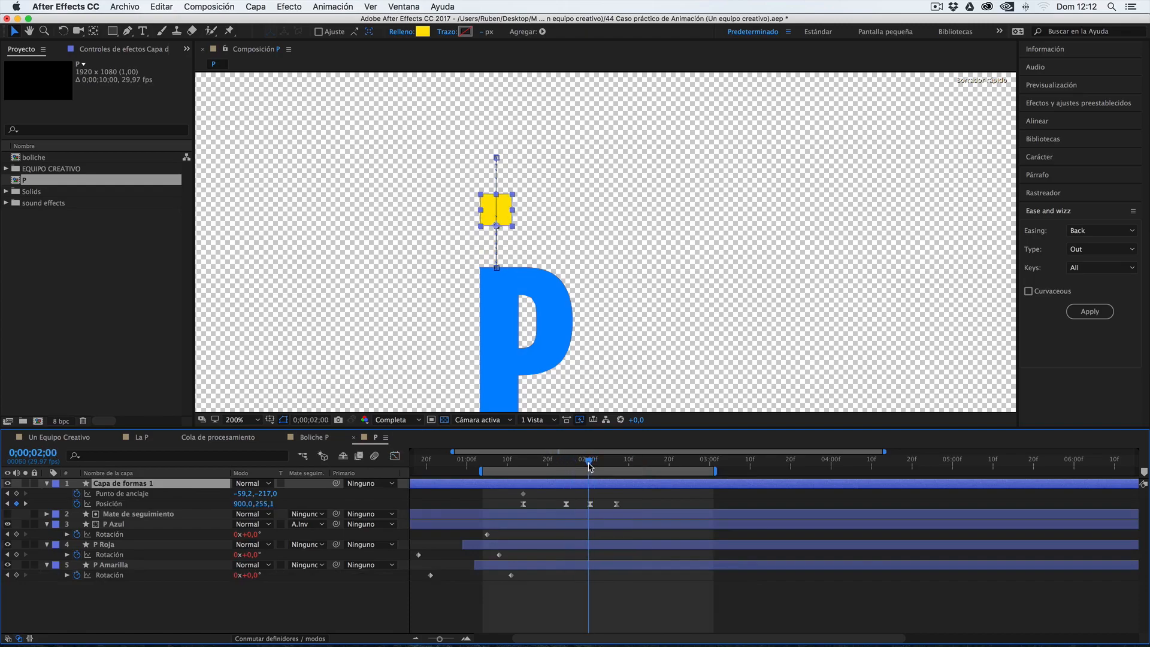
left_click(138, 505)
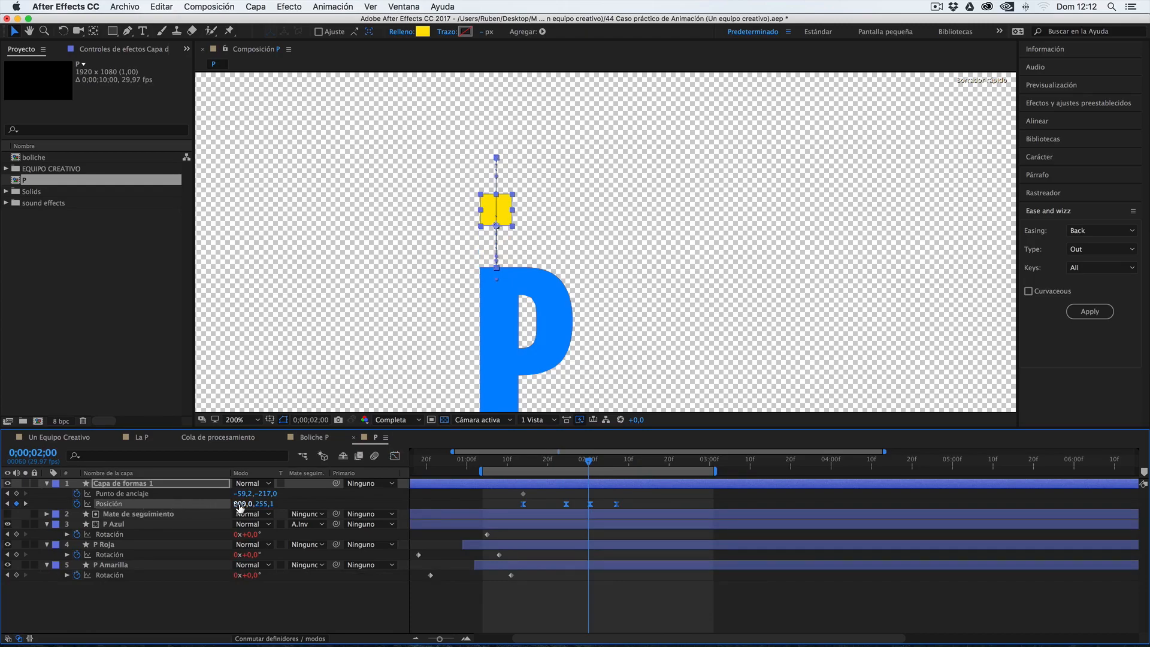
key("k")
key("j")
left_click_drag(264, 503, 250, 510)
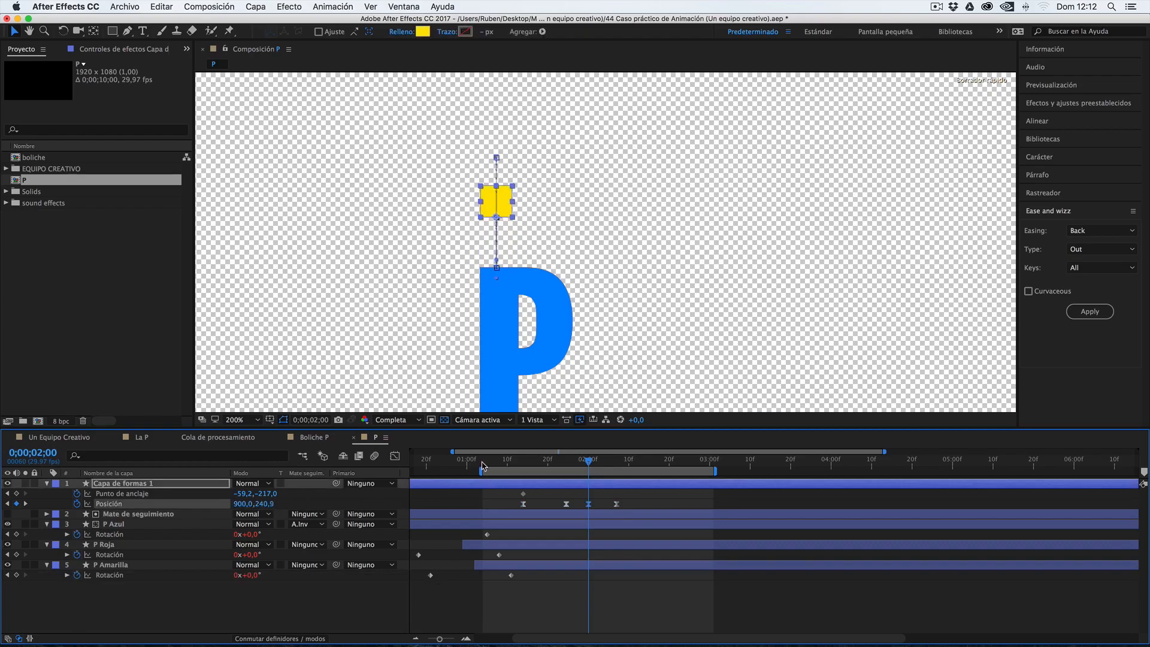
Preview the square's higher bounce and scrub through its Position keyframes from 0;00;01;14 to 0;00;02;07.
left_click(493, 461)
key("space")
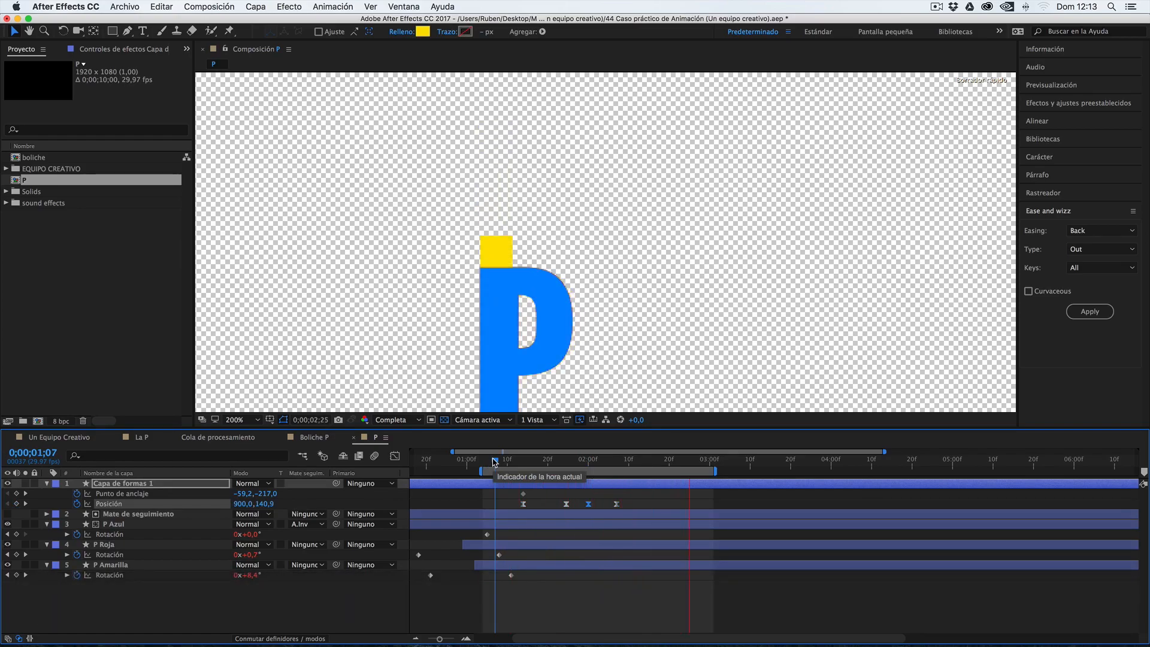
key("space")
left_click_drag(495, 461, 614, 463)
left_click(500, 460)
key("space")
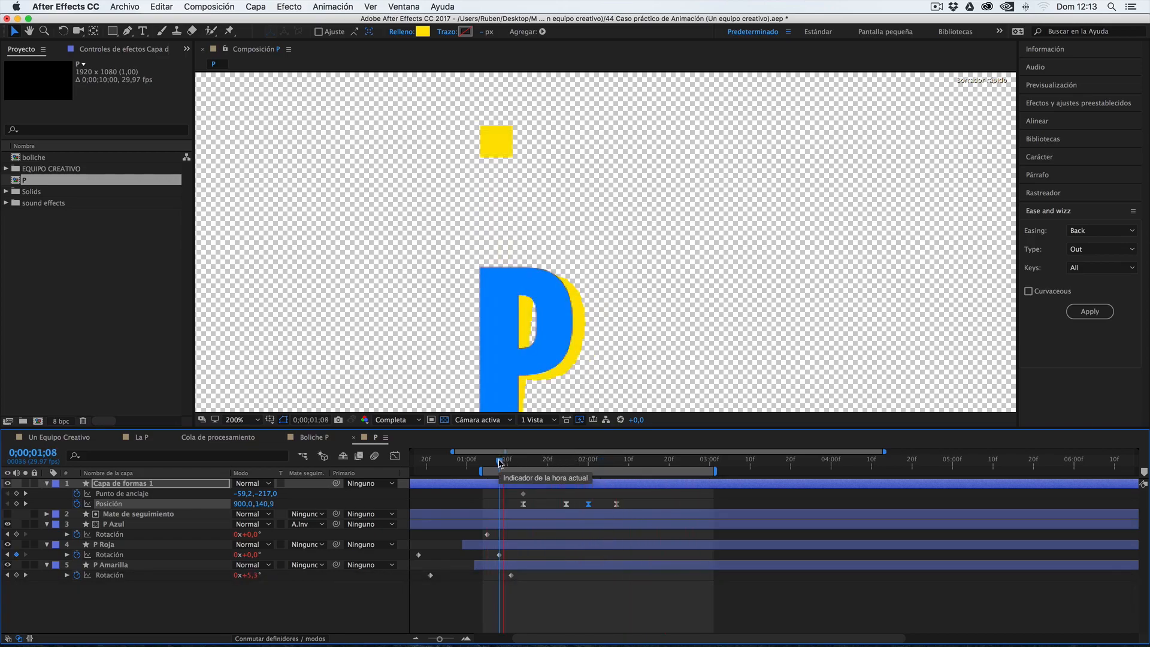
key("space")
left_click(523, 461)
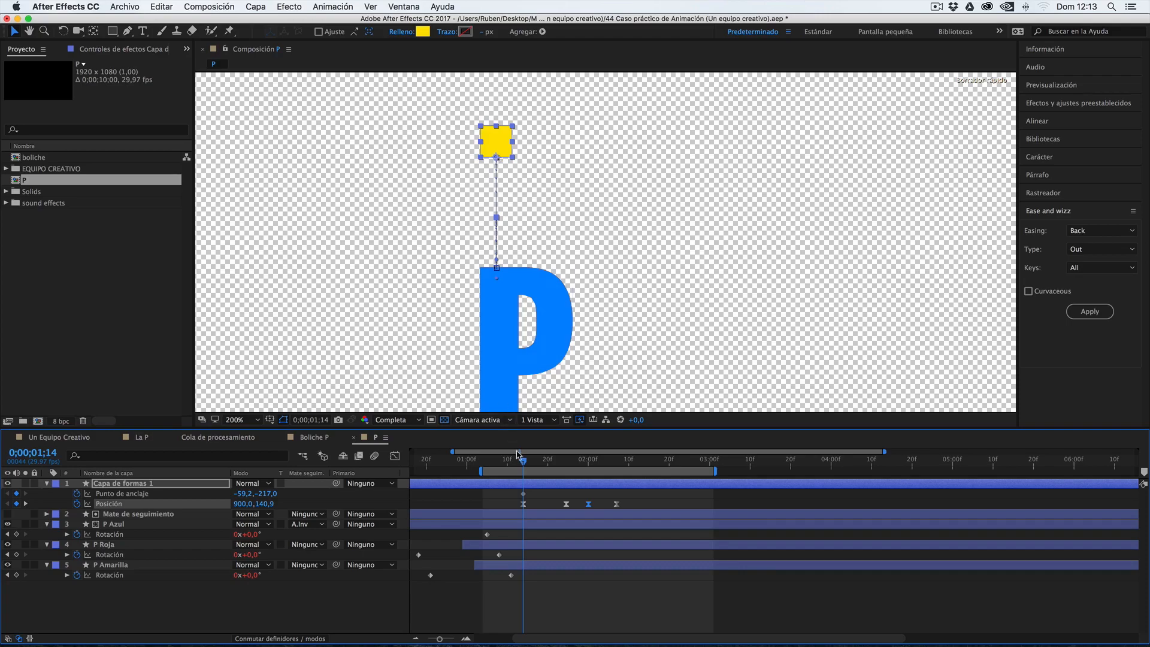
left_click_drag(524, 463, 617, 459)
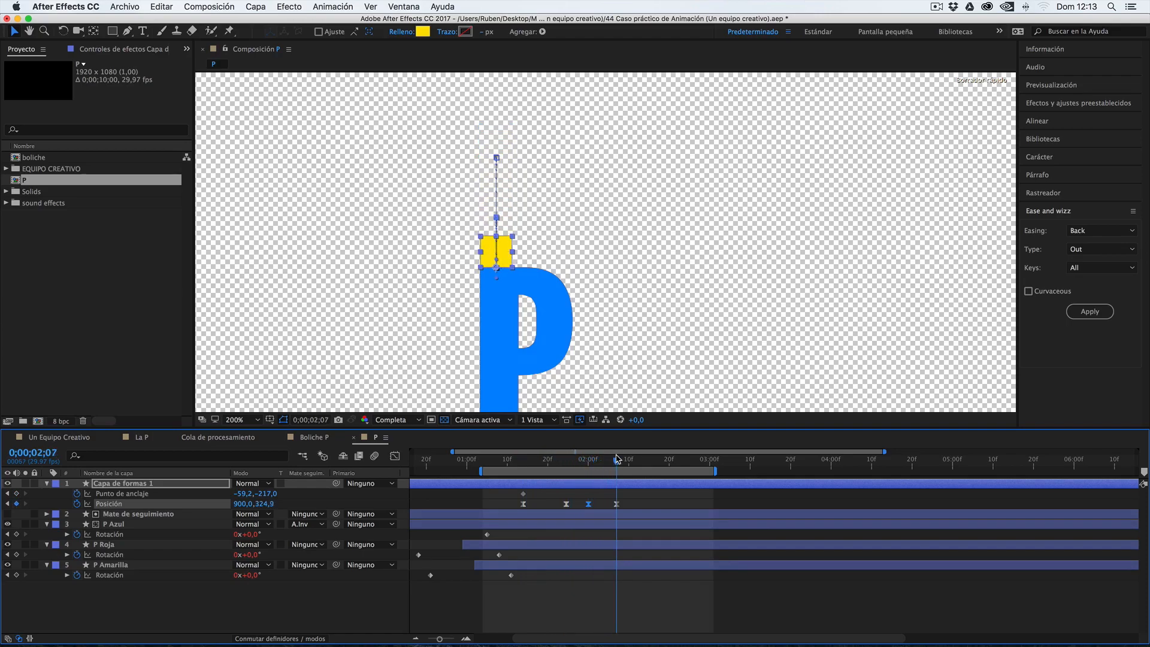
Examine the square's Position speed curve at each keyframe in the Graph Editor and return to the layer-bar view.
left_click_drag(630, 516, 516, 502)
left_click(395, 457)
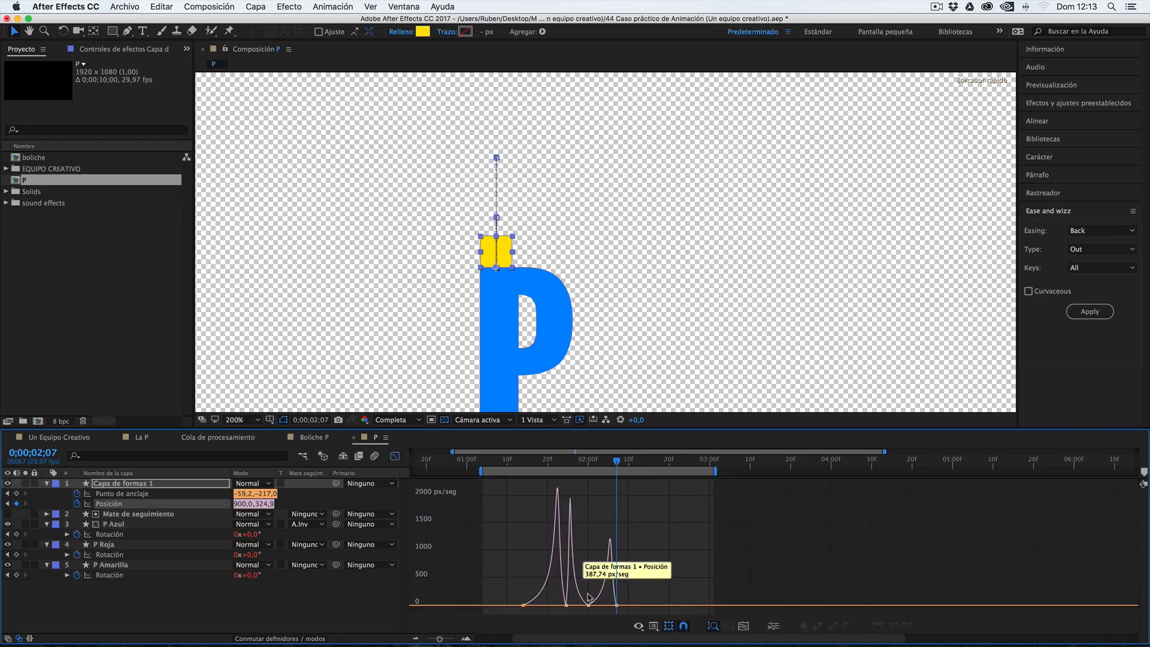
mouse_move(566, 606)
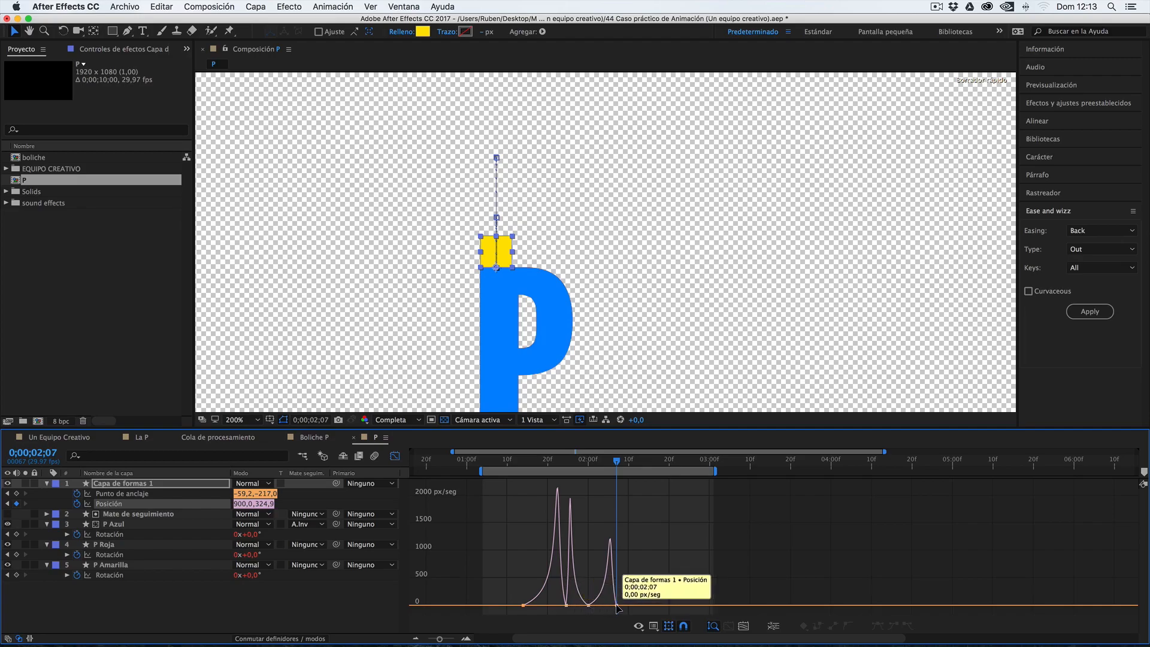
left_click(395, 456)
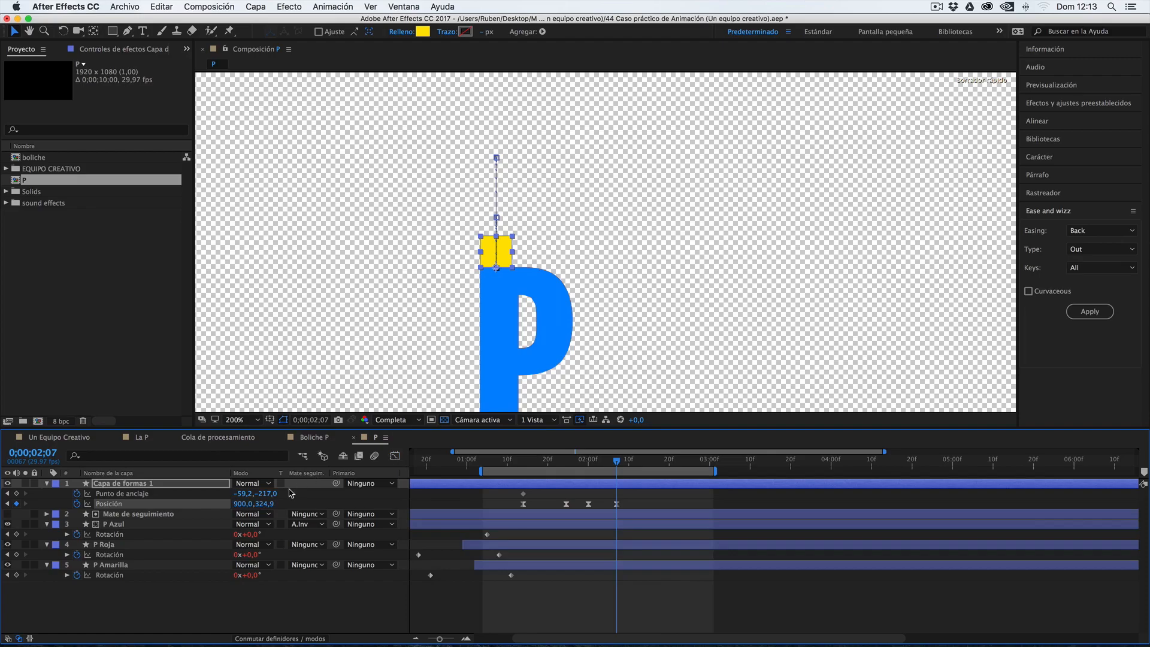
Place the playhead on the first Position keyframe at 0;00;01;14 and show Scale together with Position for Capa de formas 1.
left_click_drag(552, 462, 523, 461)
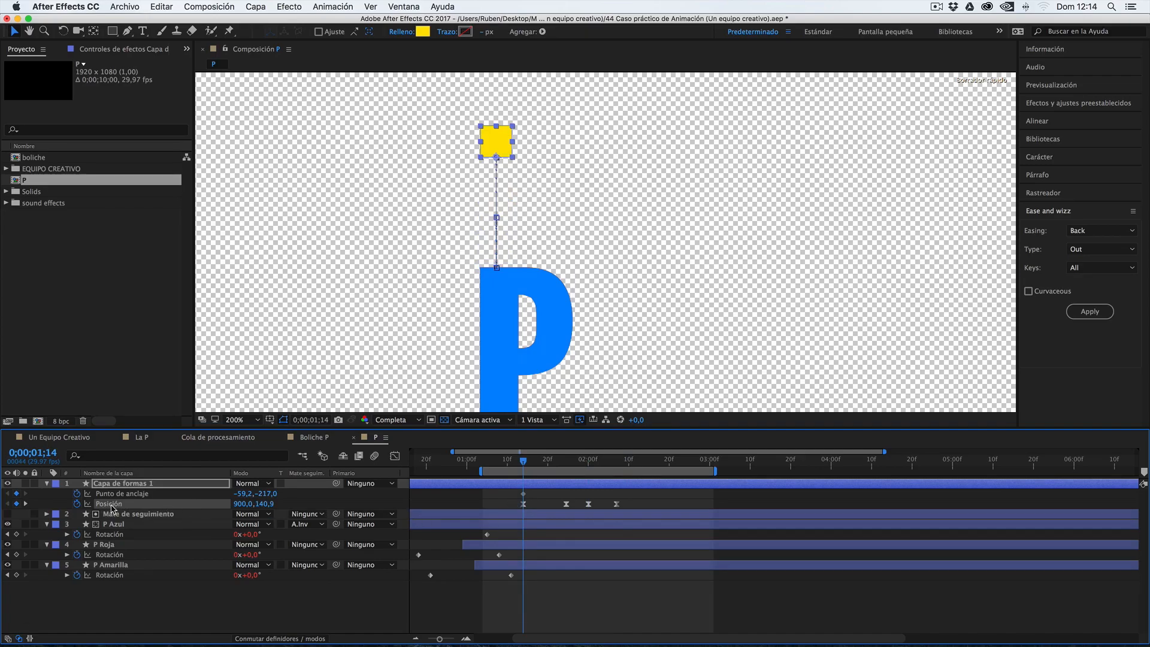
key("s")
left_click(115, 486)
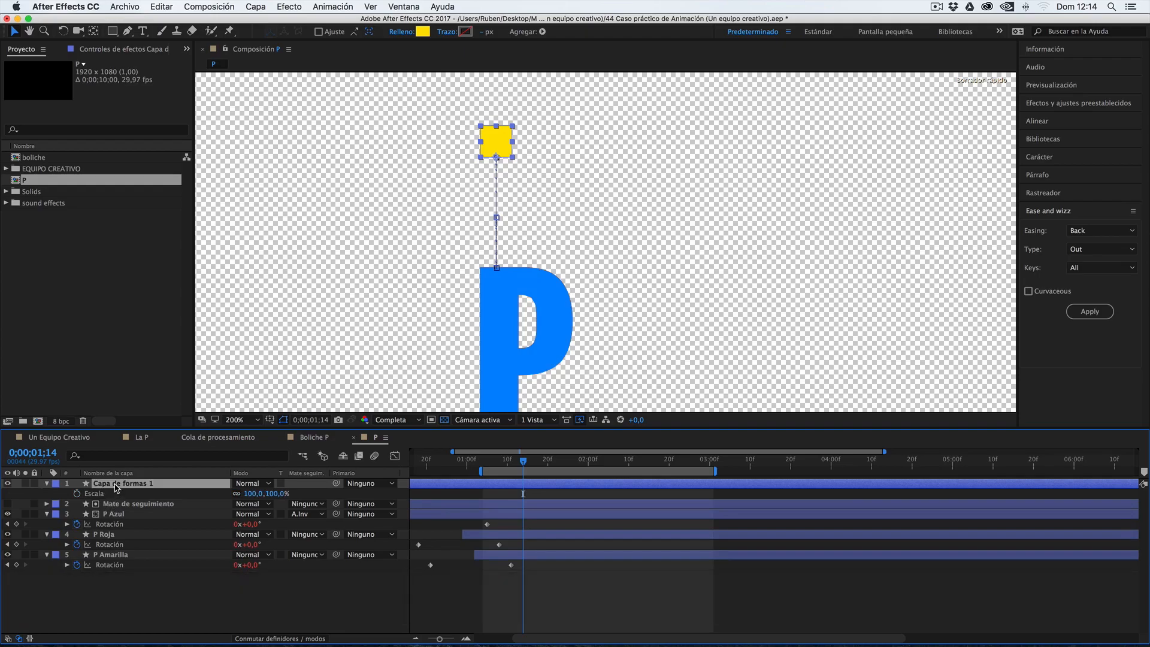
key("p")
key("p")
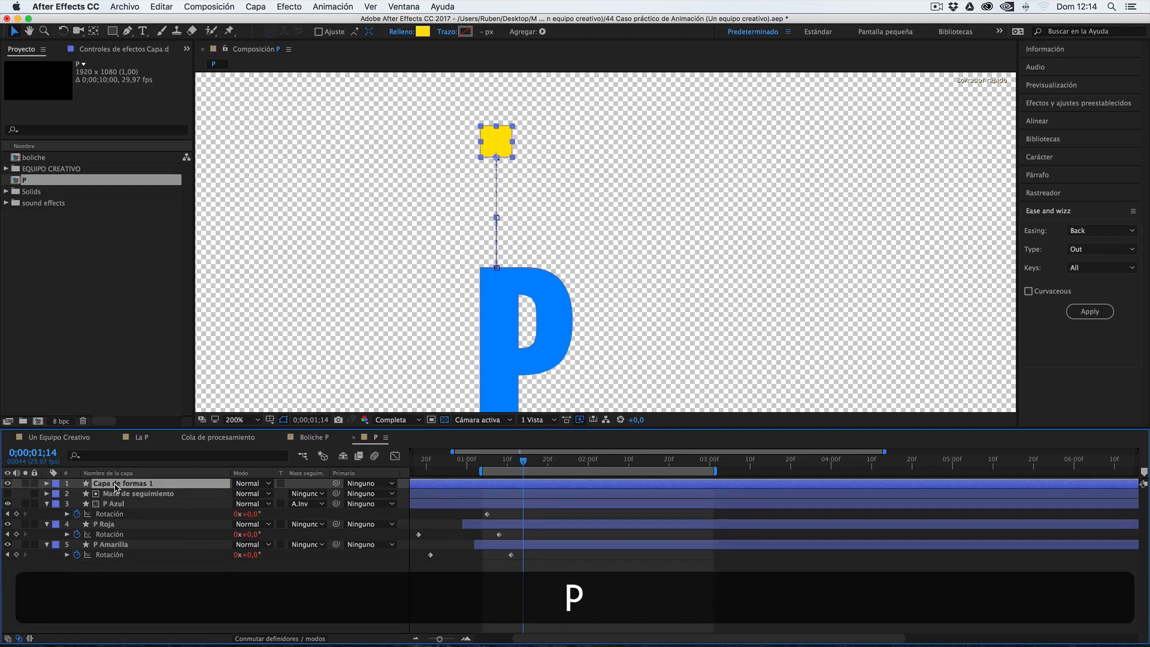
key("p")
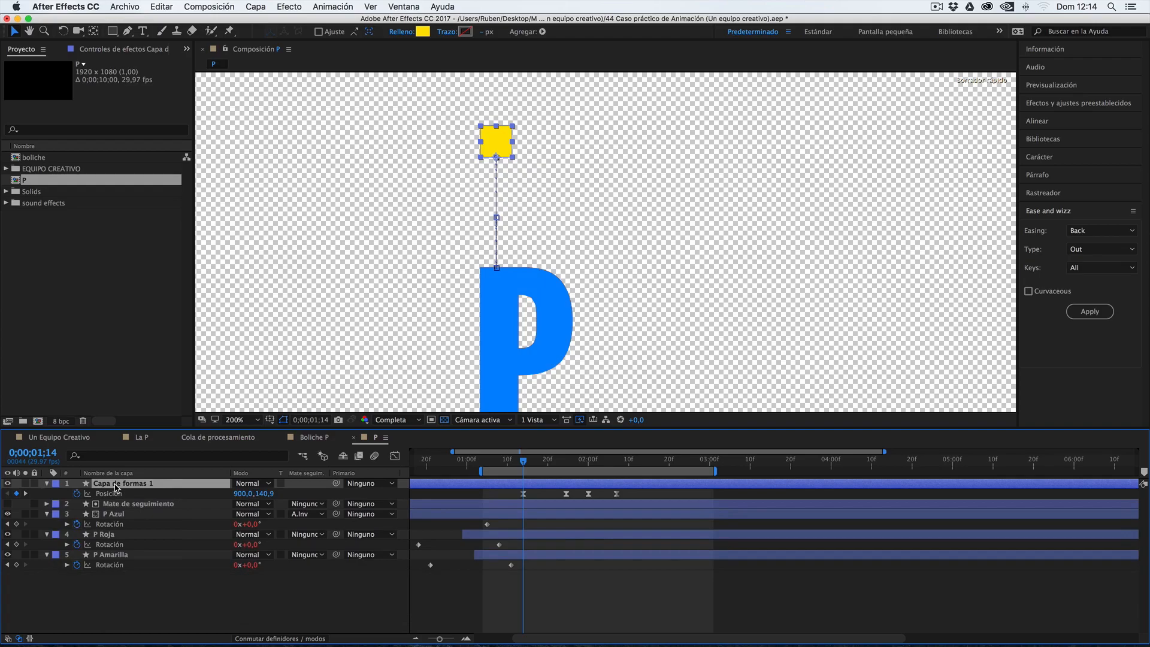
key("shift+s")
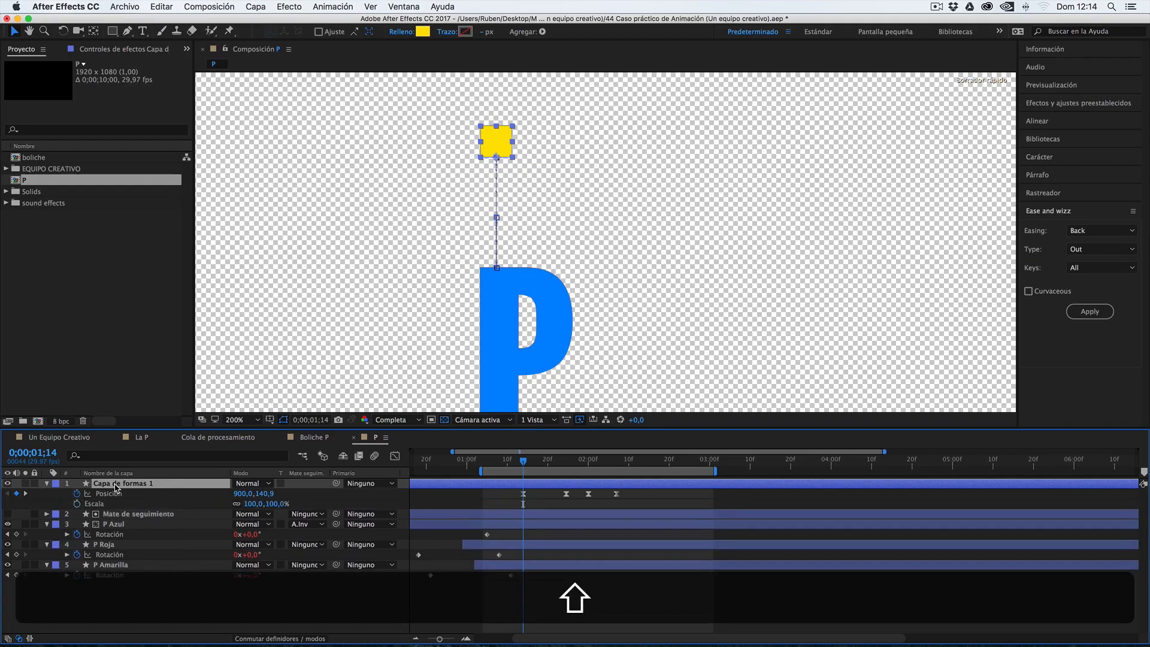
Show Anchor Point for Capa de formas 1 and start its Scale keyframes at 0;00;01;23 with unlinked proportions of 122, 84%.
key("shift+a")
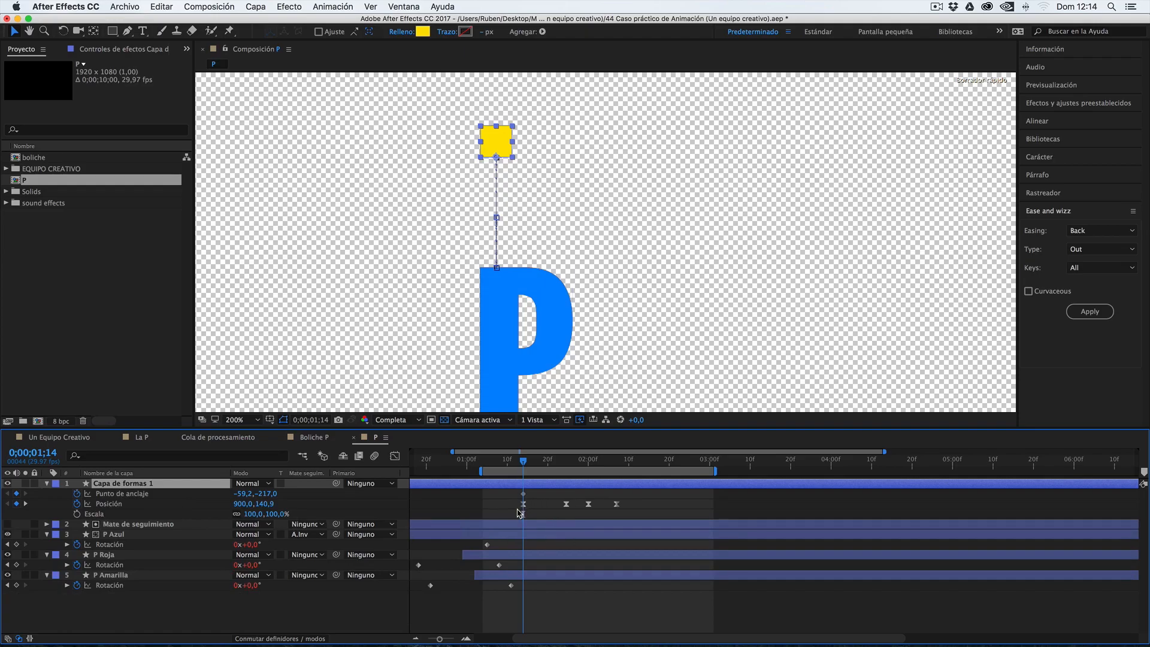
key("Page_Up")
left_click_drag(527, 463, 561, 463)
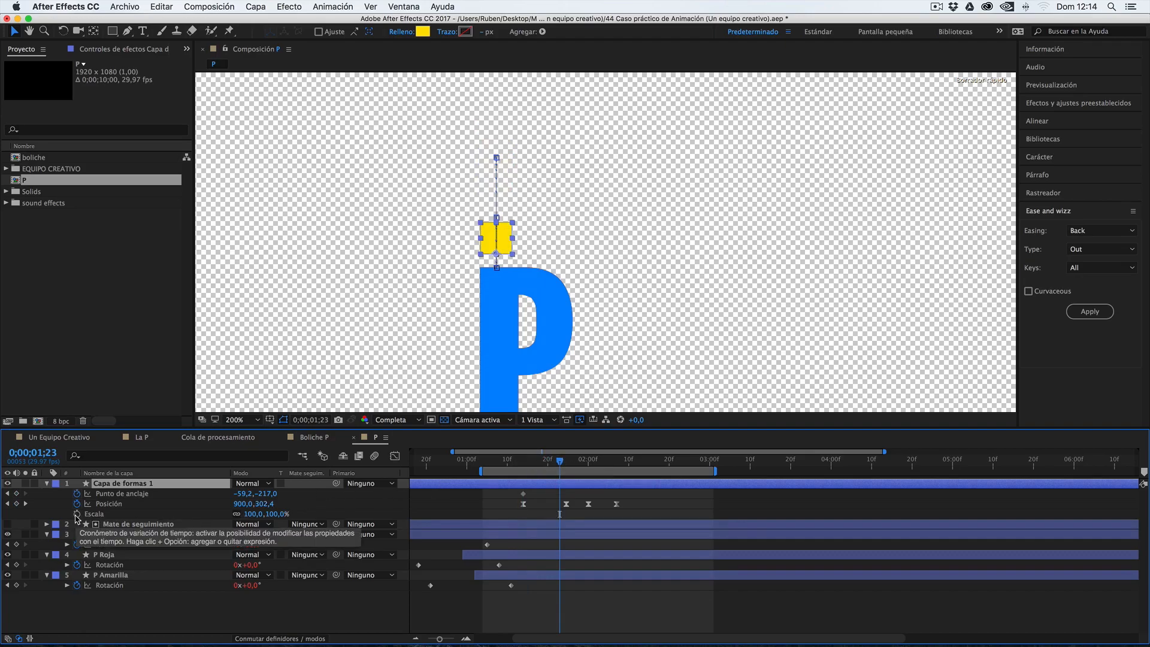
left_click(76, 515)
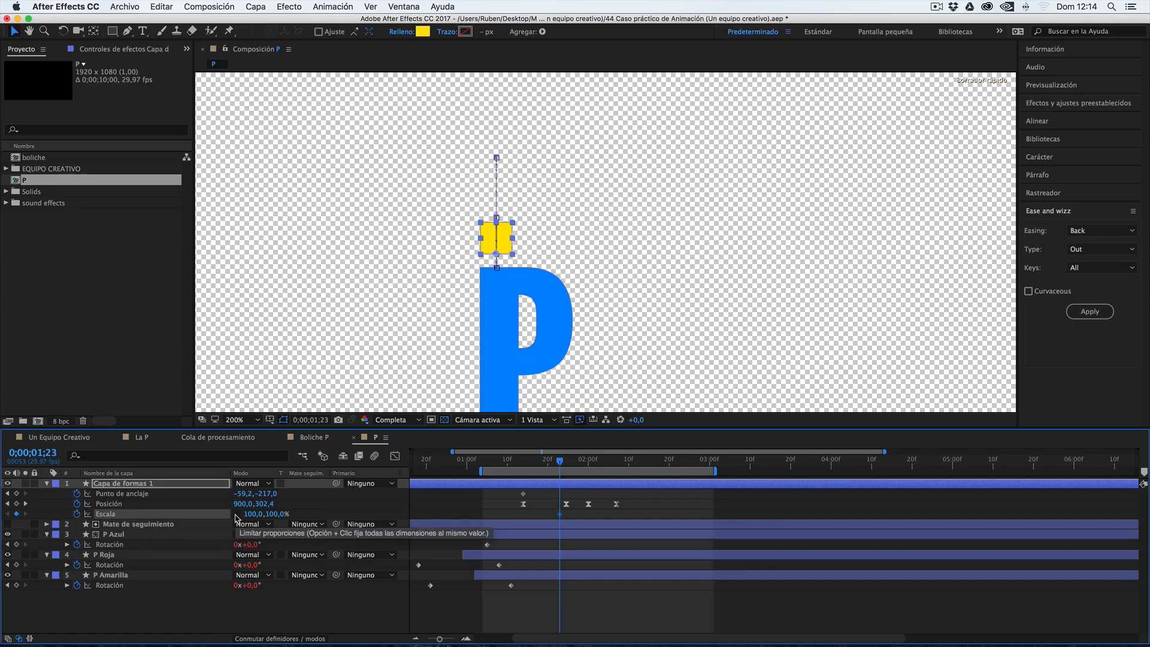
left_click(237, 514)
left_click_drag(254, 516, 265, 515)
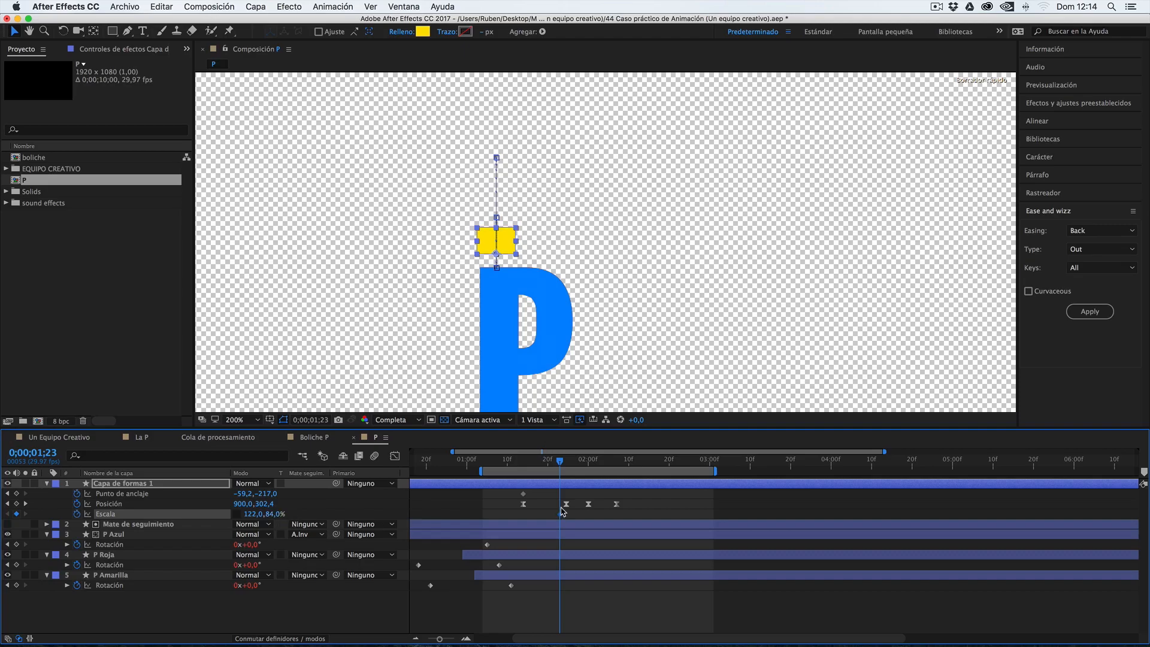
Add a Scale keyframe of 88, 82% to the yellow square at 0;00;01;26.
left_click_drag(562, 463, 573, 465)
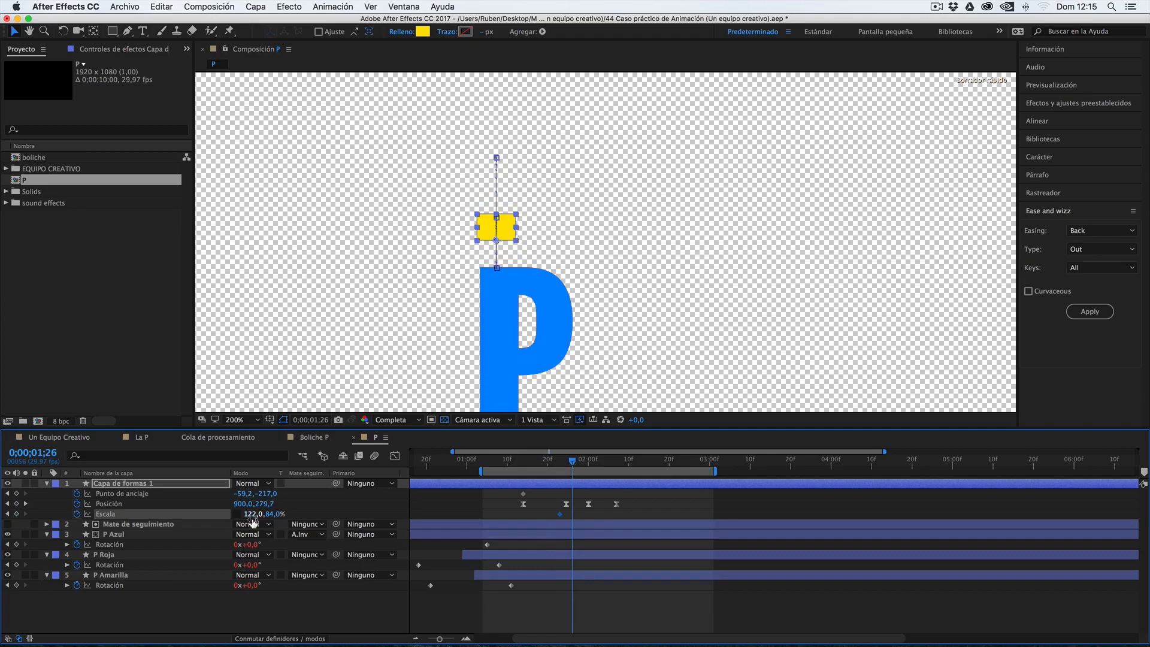
left_click_drag(251, 514, 238, 521)
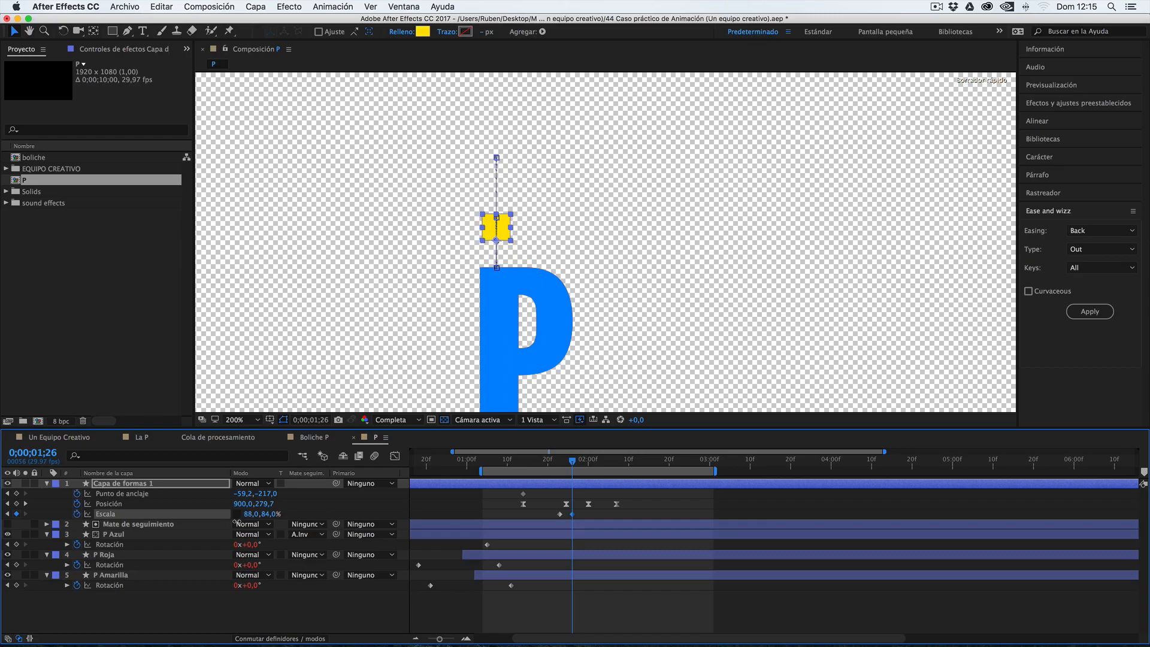
left_click_drag(271, 514, 293, 518)
Return the yellow square's Scale to 100, 100% at 0;00;02;00.
left_click_drag(575, 460, 589, 460)
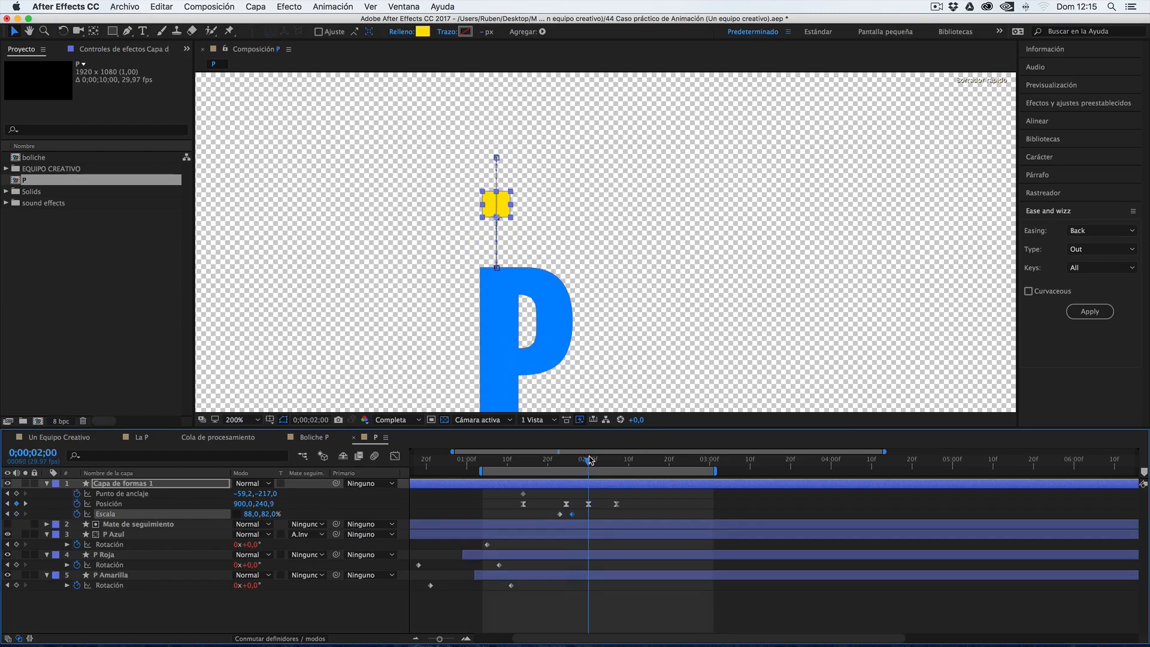
left_click(250, 514)
type("100")
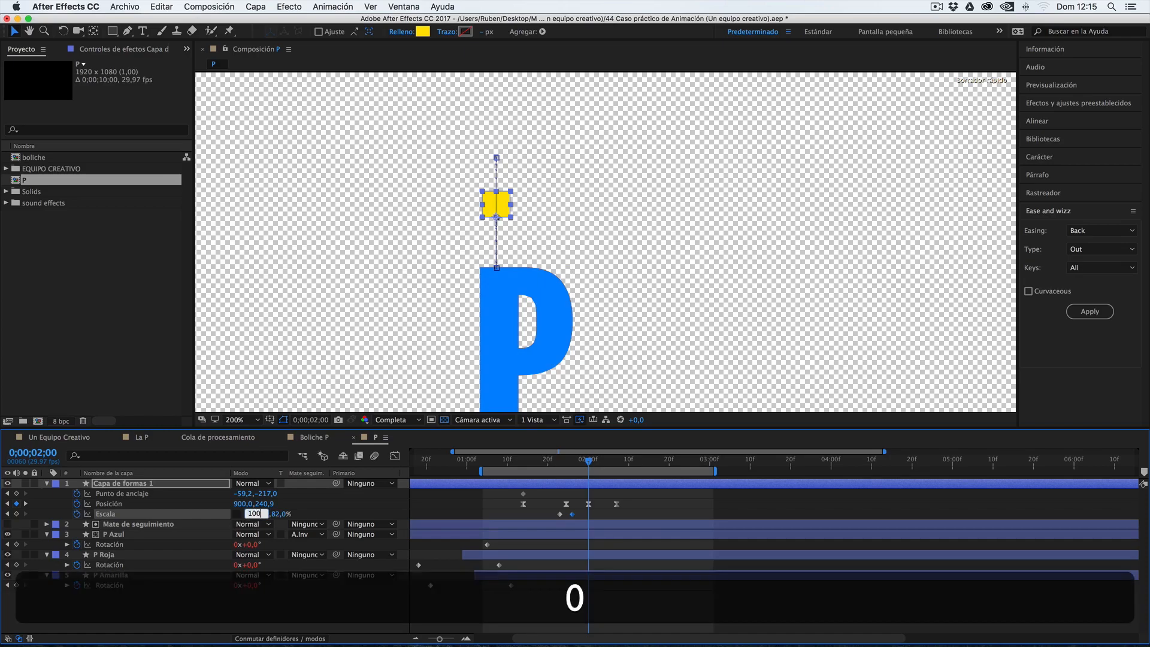
key("Return")
left_click(271, 514)
type("100")
left_click(515, 507)
Squash the yellow square at its second landing by setting Scale to 113, 91% at 0;00;02;07.
left_click_drag(590, 459, 612, 459)
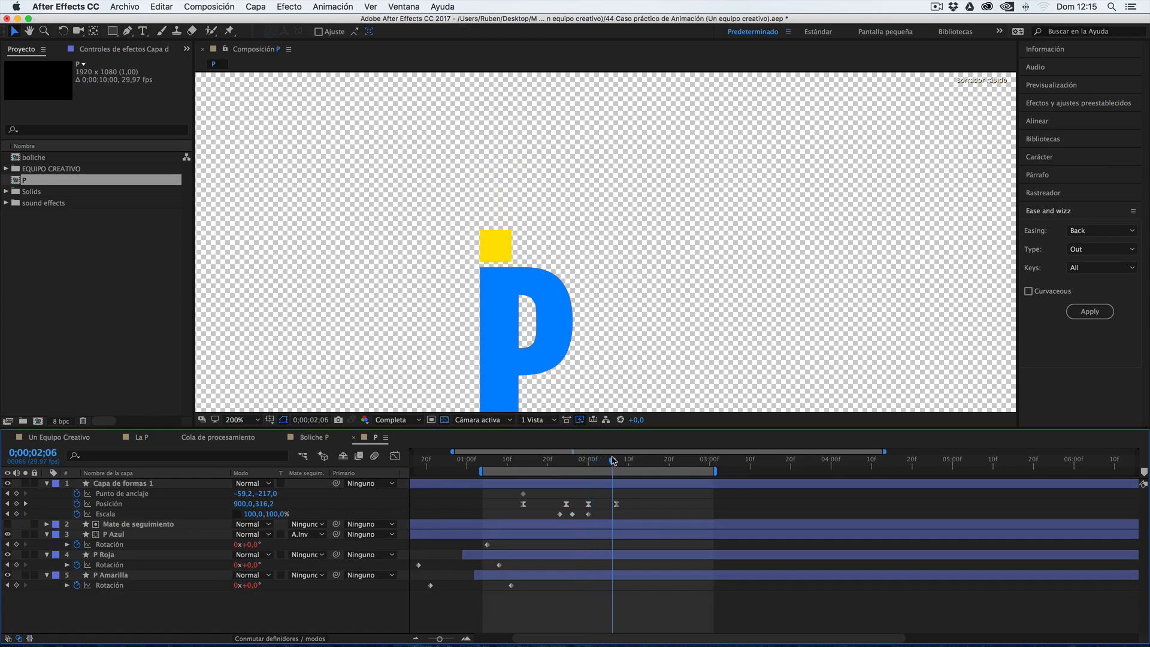
left_click_drag(617, 460, 618, 459)
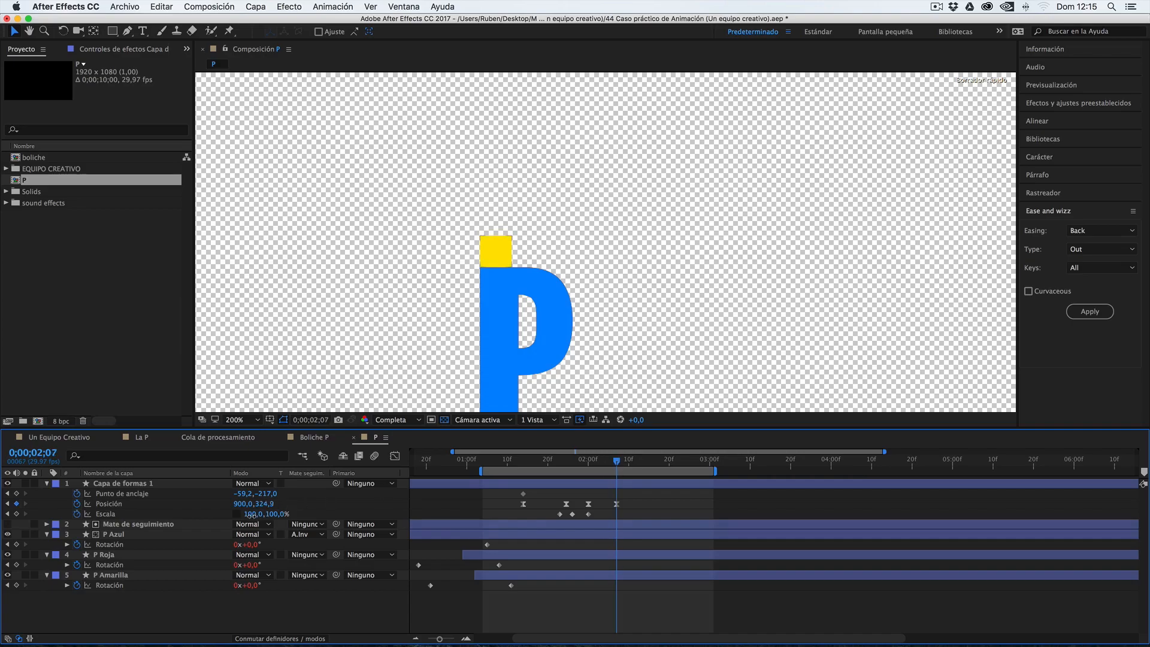
left_click_drag(254, 514, 273, 515)
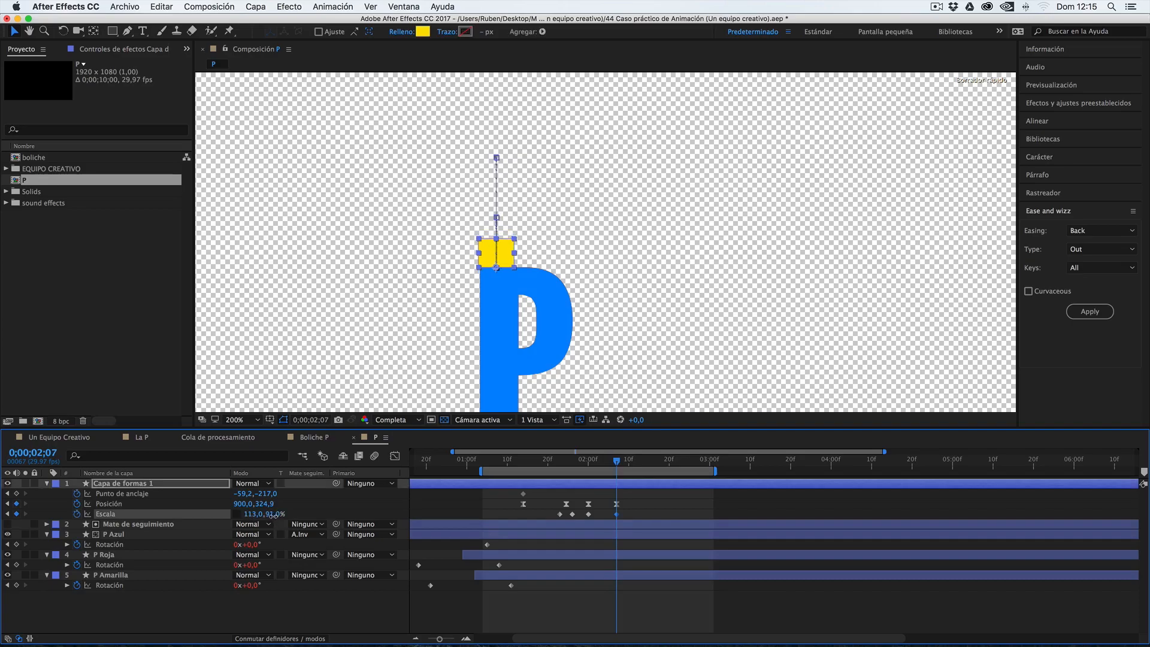
Restore the yellow square's Scale to 100, 100% one frame after the second landing, at 0;00;02;08.
left_click(620, 463)
left_click(254, 514)
type("100")
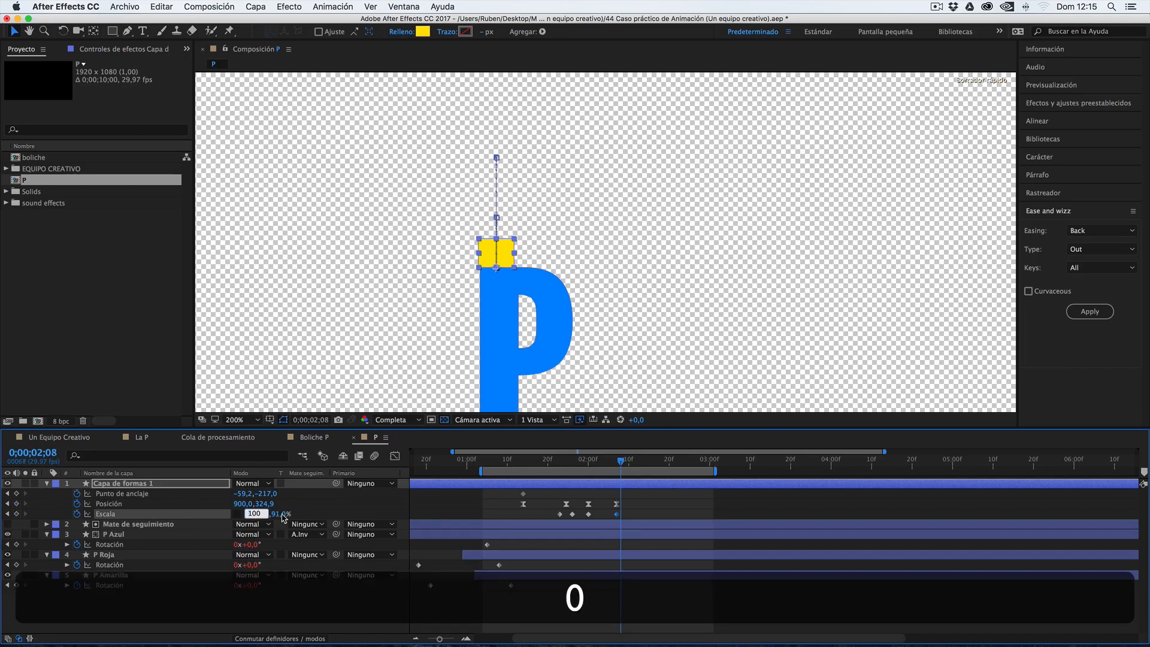
key("Tab")
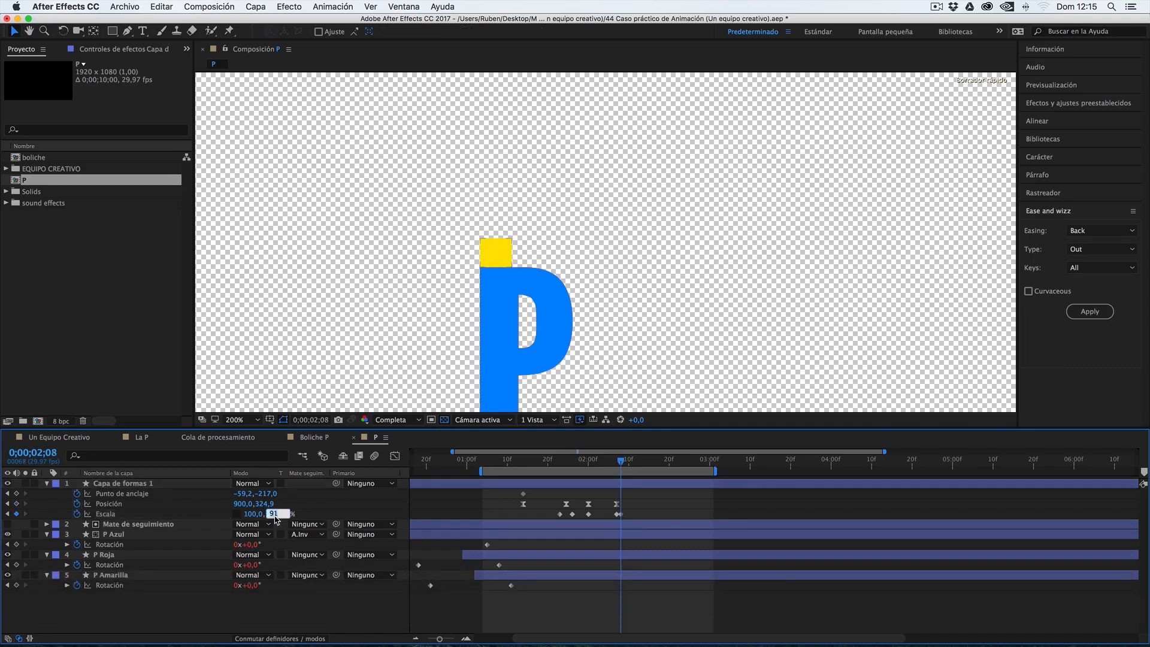
type("100")
key("Return")
Preview the squash and stretch from 0;00;01;21 and go to the first Scale keyframe at 0;00;01;23.
left_click(552, 461)
key("space")
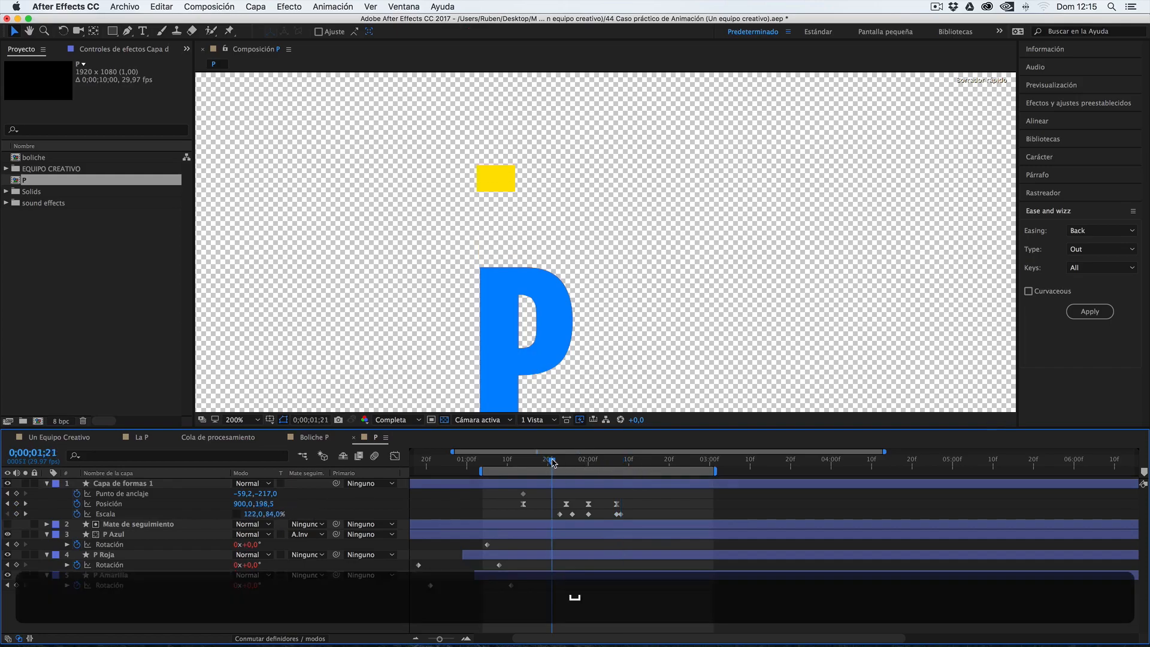
key("space")
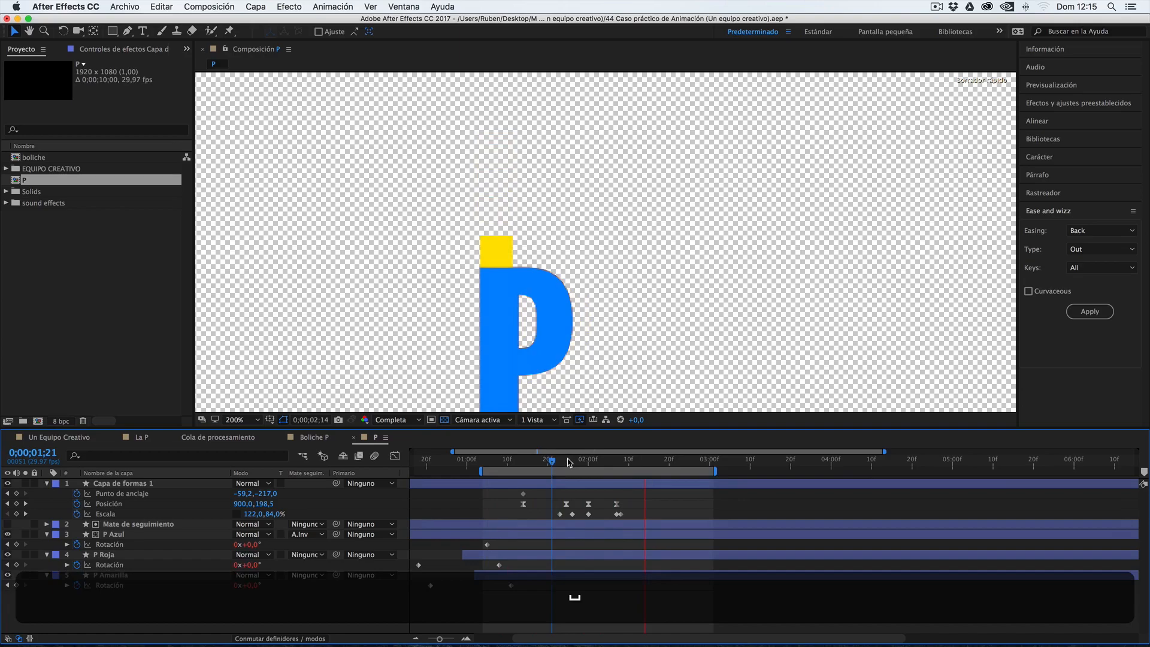
left_click_drag(557, 462, 560, 462)
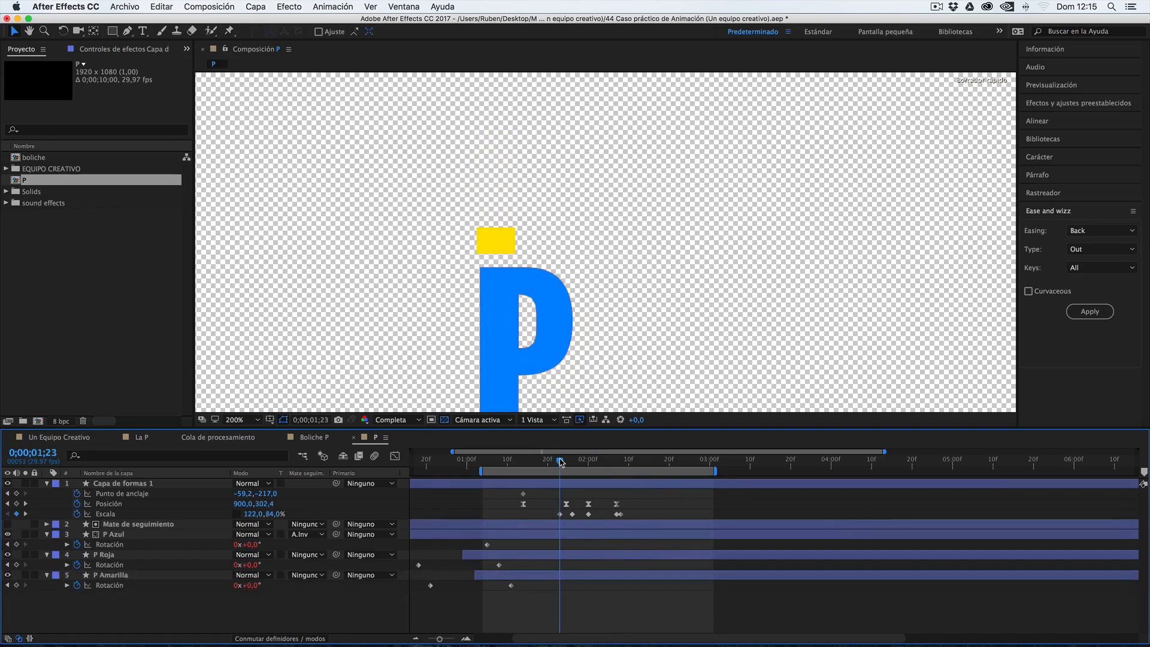
Add a Scale keyframe of 100, 100% at the start of the drop, at 0;00;01;14.
left_click_drag(561, 462, 525, 466)
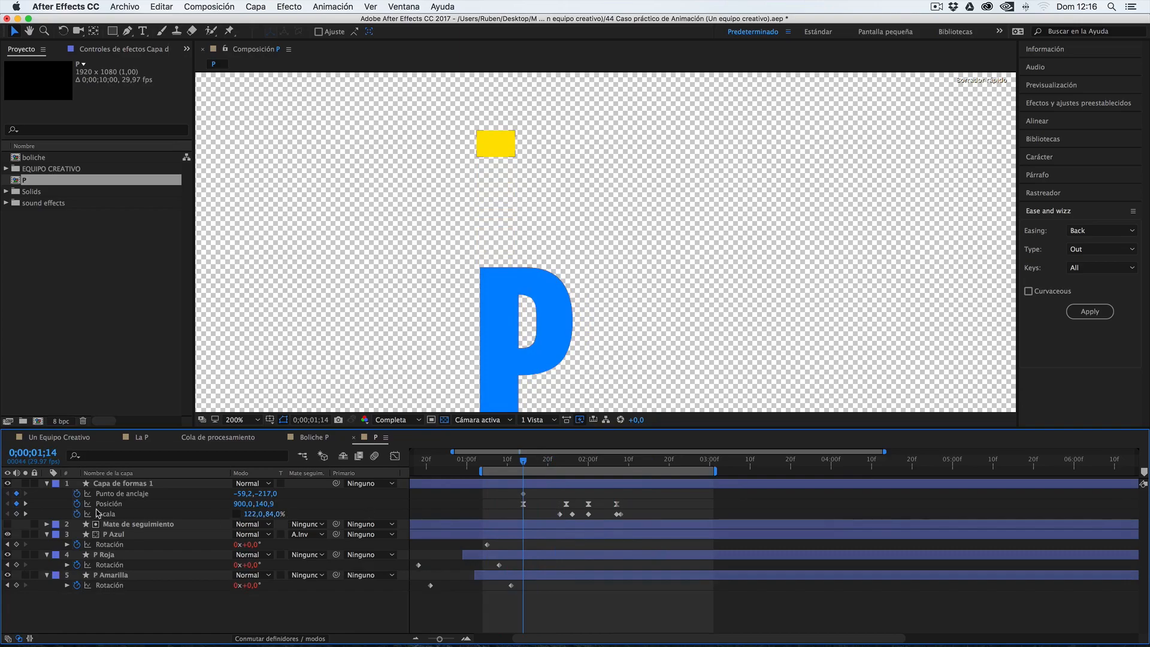
left_click(255, 514)
type("100")
key("Tab")
type("100")
Add a Scale keyframe of 100, 100% just before the first landing, at 0;00;01;21.
left_click_drag(549, 465, 552, 460)
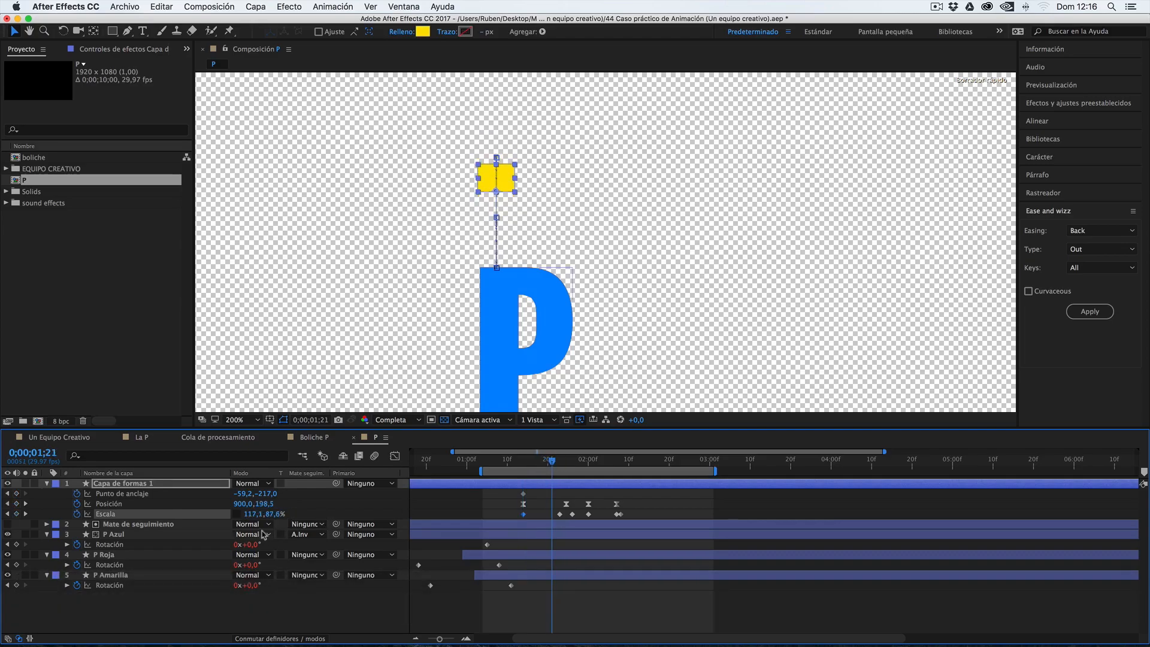
left_click(255, 514)
type("100")
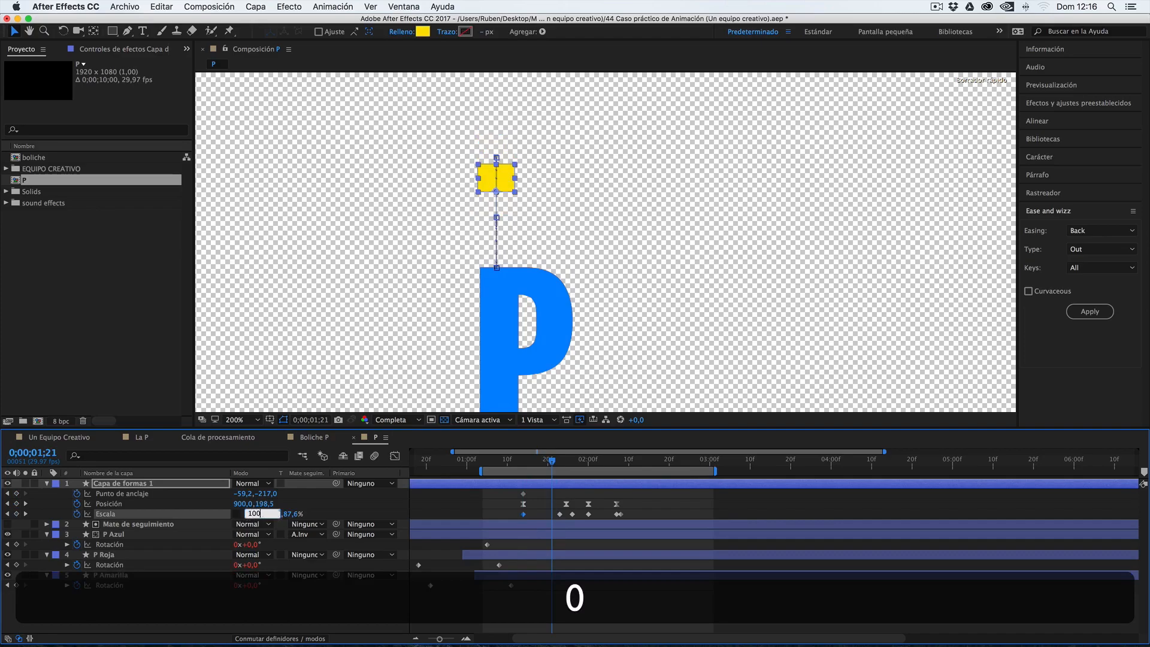
key("Tab")
type("100")
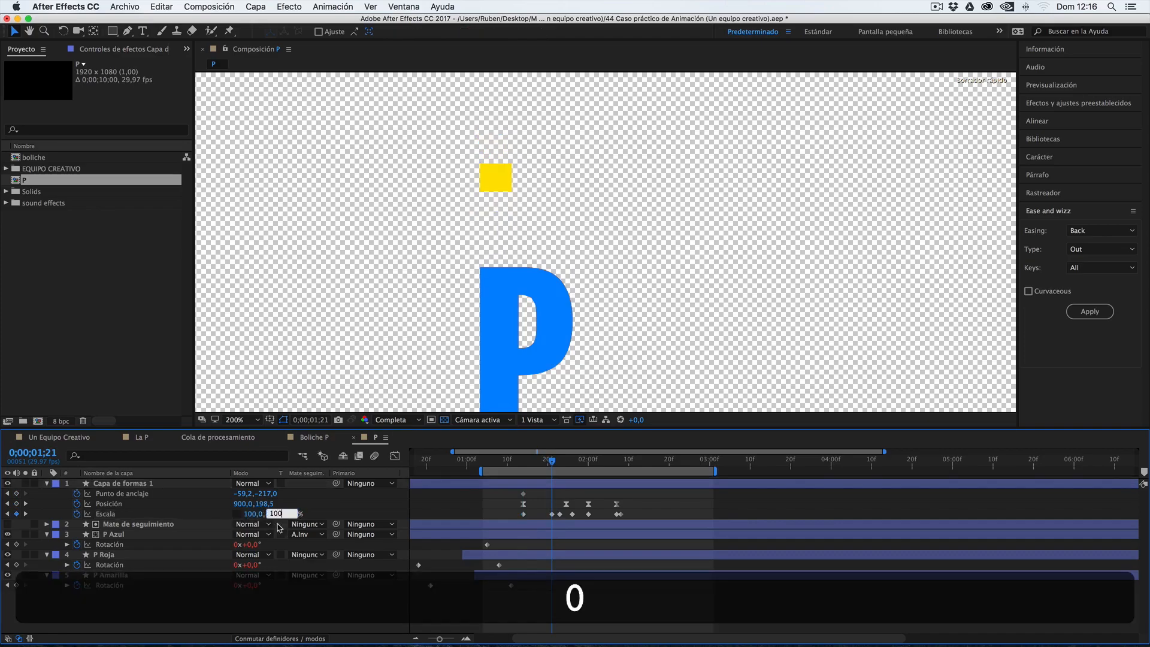
key("Return")
Shift the Scale keyframes at 0;00;01;21 and 0;00;01;23 one frame later and preview the bounce from 0;00;01;14.
left_click(557, 460)
left_click_drag(556, 460, 559, 461)
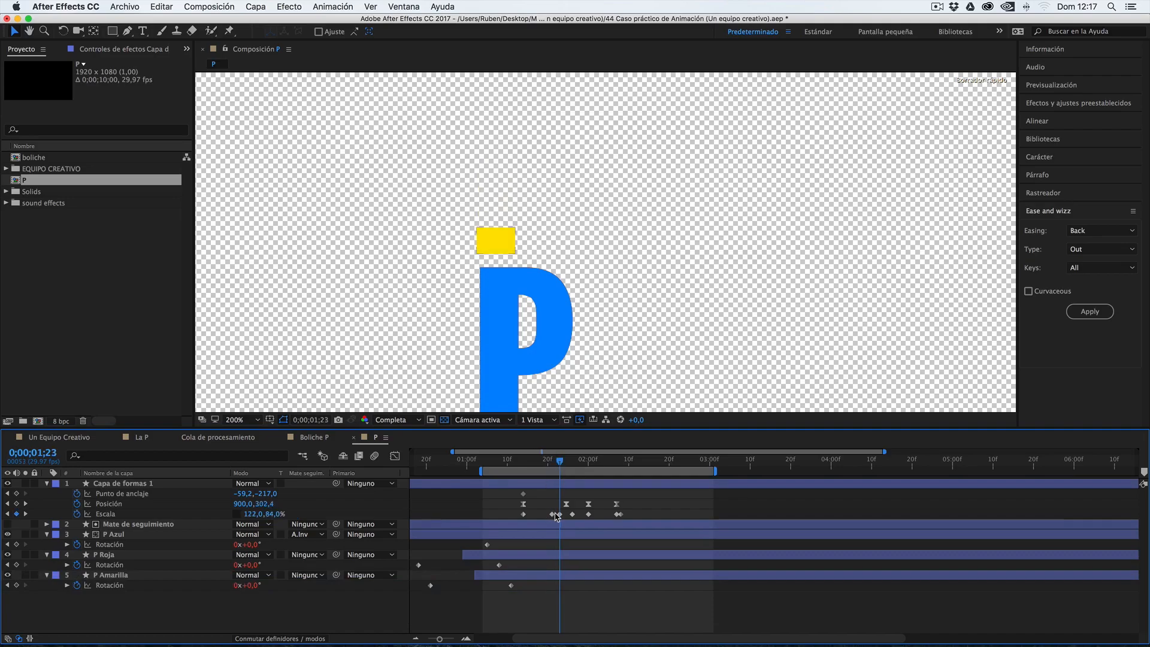
left_click_drag(546, 511, 564, 514)
left_click_drag(560, 461, 523, 464)
key("space")
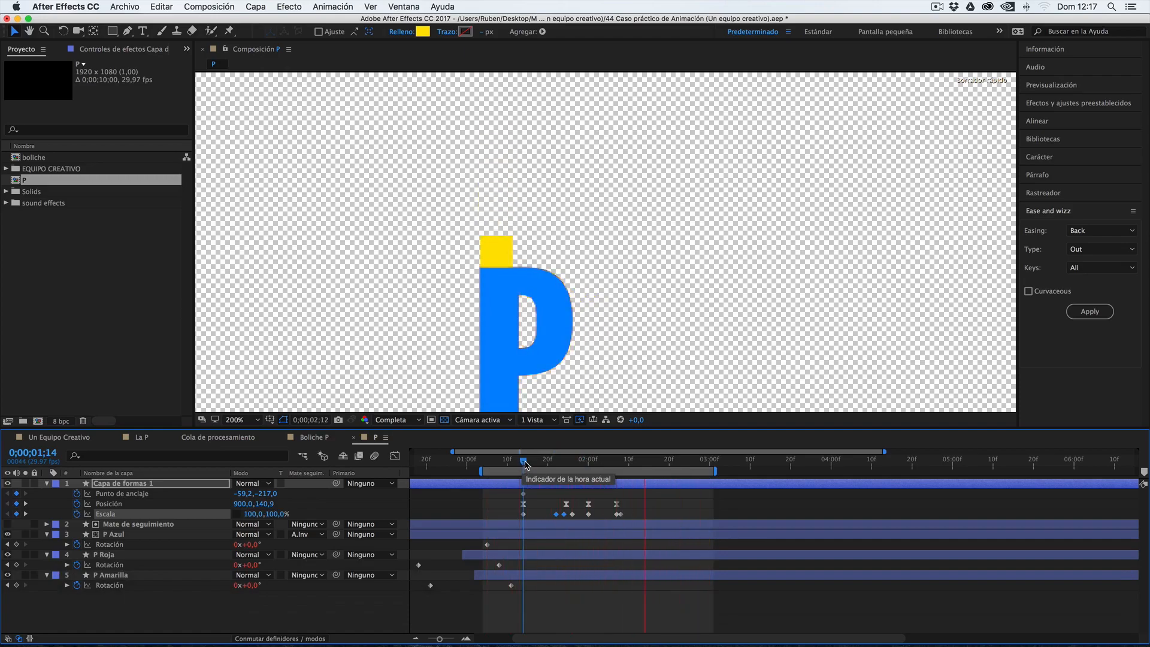
key("space")
Move the 100% Scale keyframe before the first landing to 0;00;01;23.
mouse_move(561, 465)
left_mouse_down()
mouse_move(542, 461)
mouse_move(559, 461)
left_mouse_up()
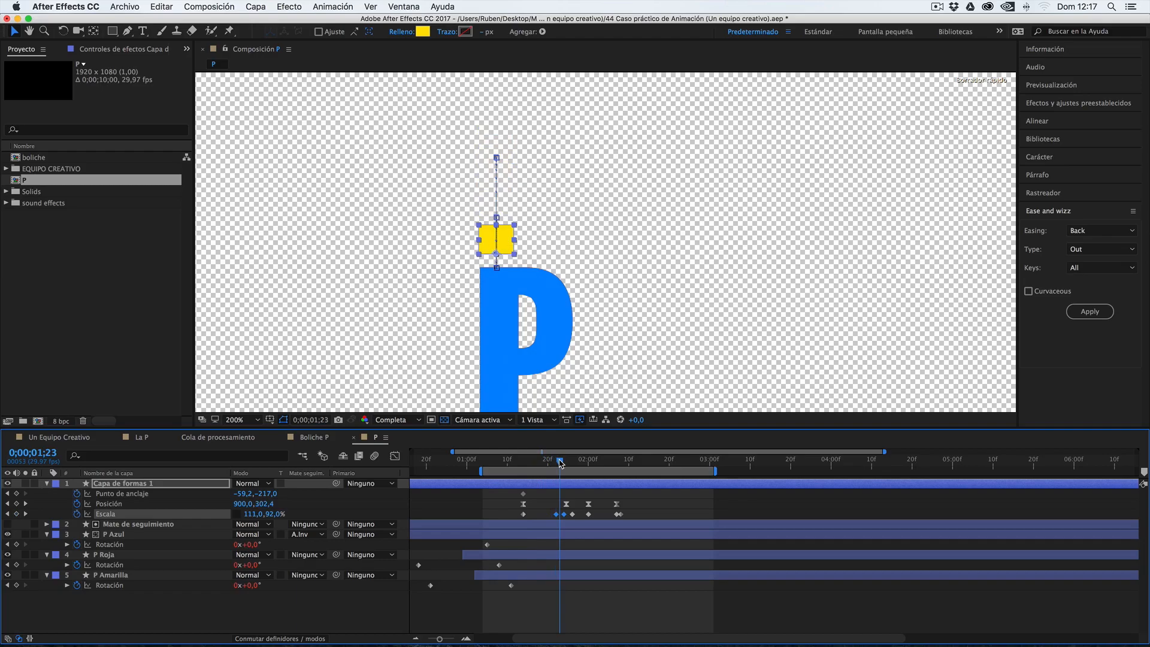
scroll(563, 519, "up", 5)
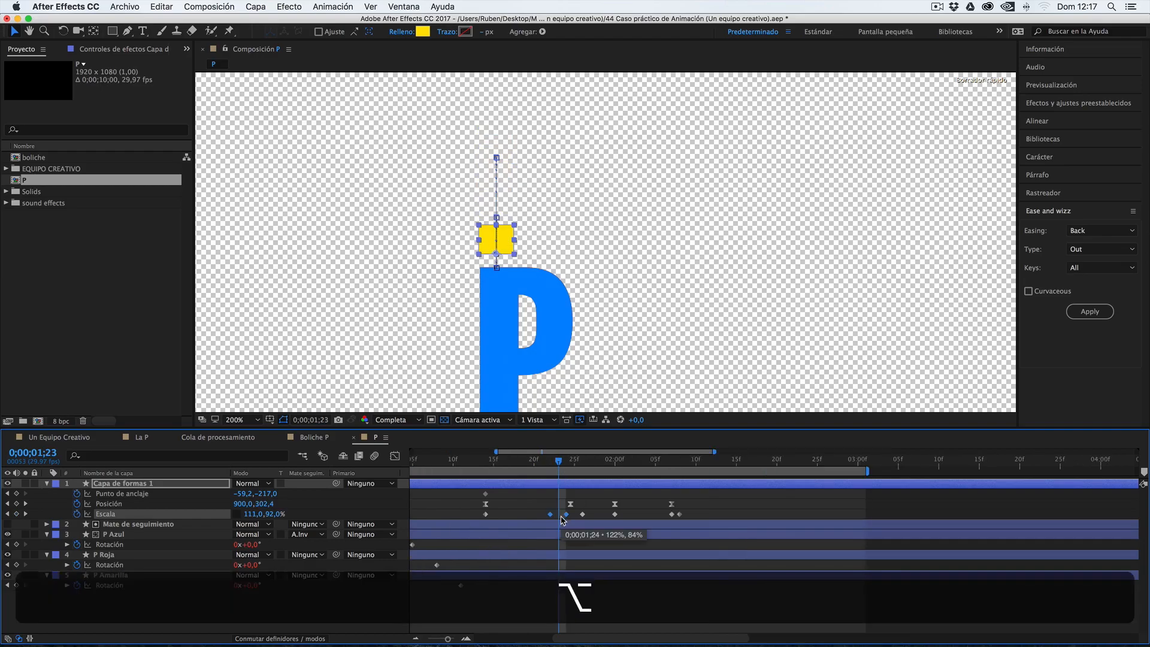
left_click_drag(542, 514, 550, 518)
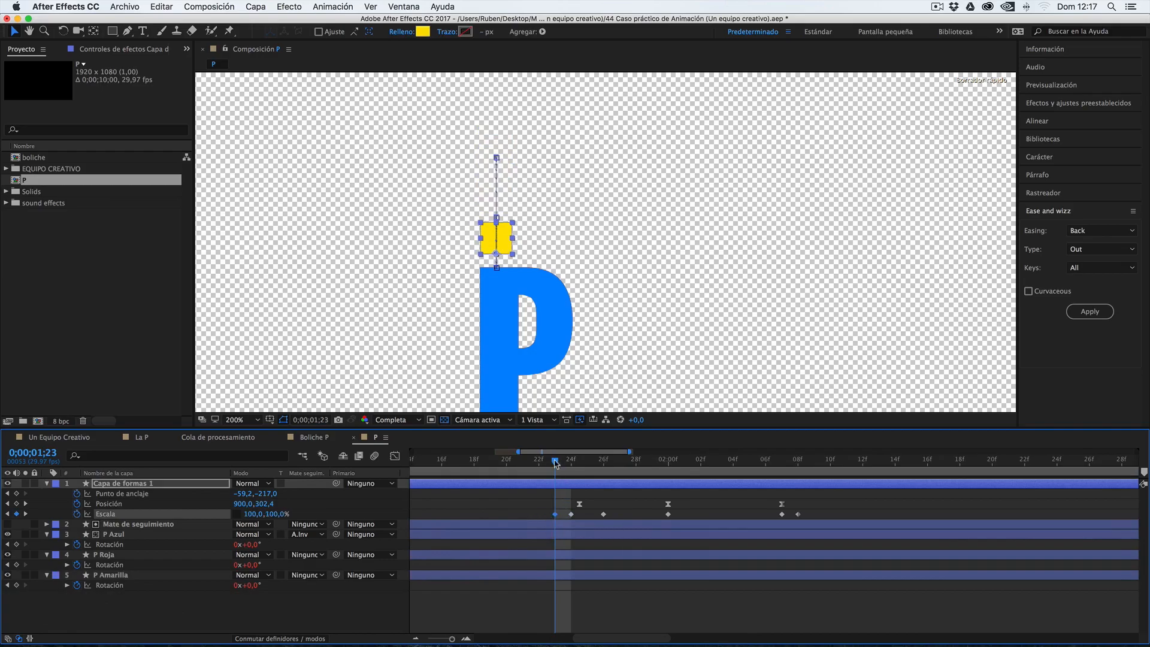
Exaggerate the deformation by setting Scale to 159, 84% at 0;00;01;24 and 88, 120% at 0;00;01;26.
left_click(563, 460)
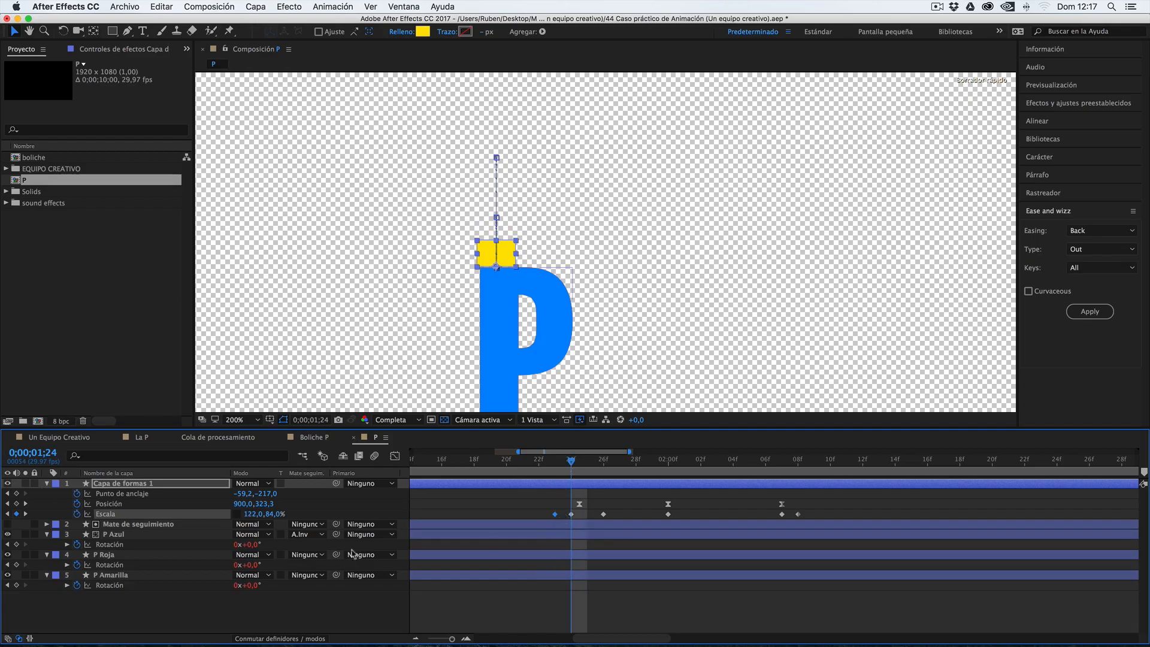
left_click_drag(250, 514, 269, 513)
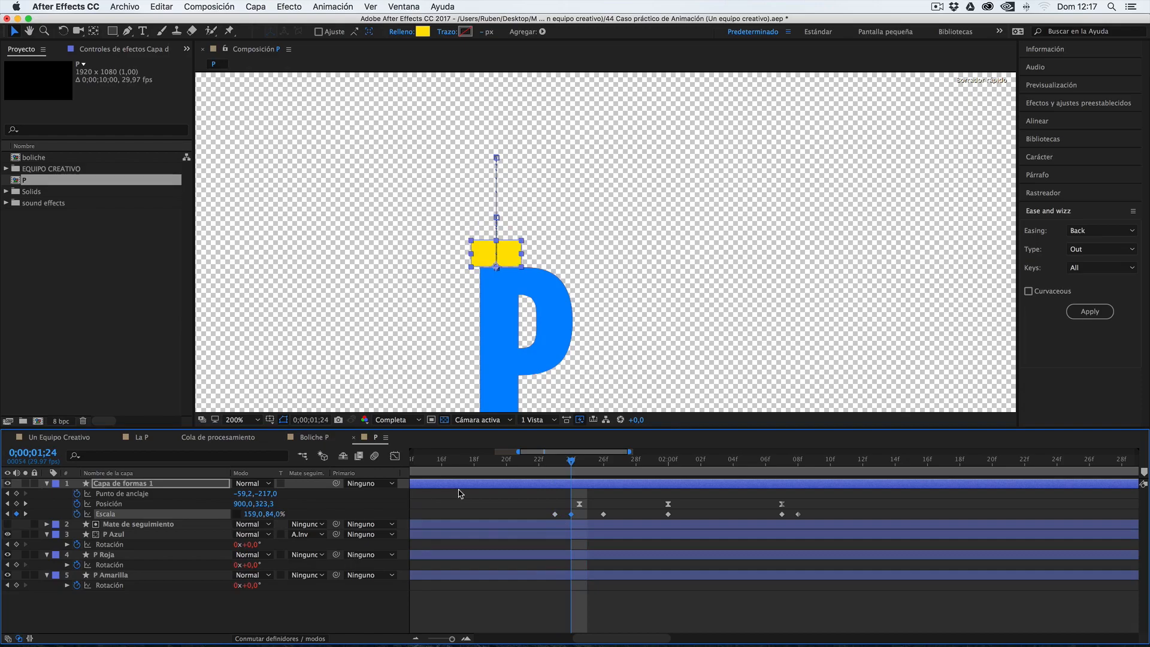
left_click_drag(583, 463, 603, 465)
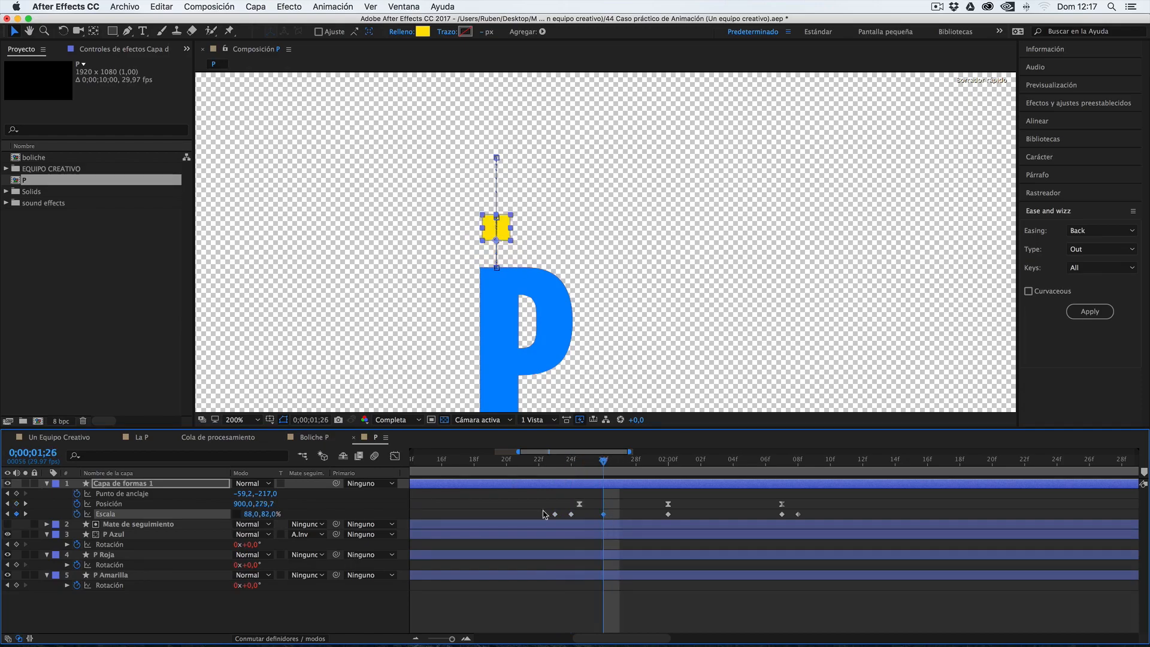
left_click_drag(267, 514, 298, 512)
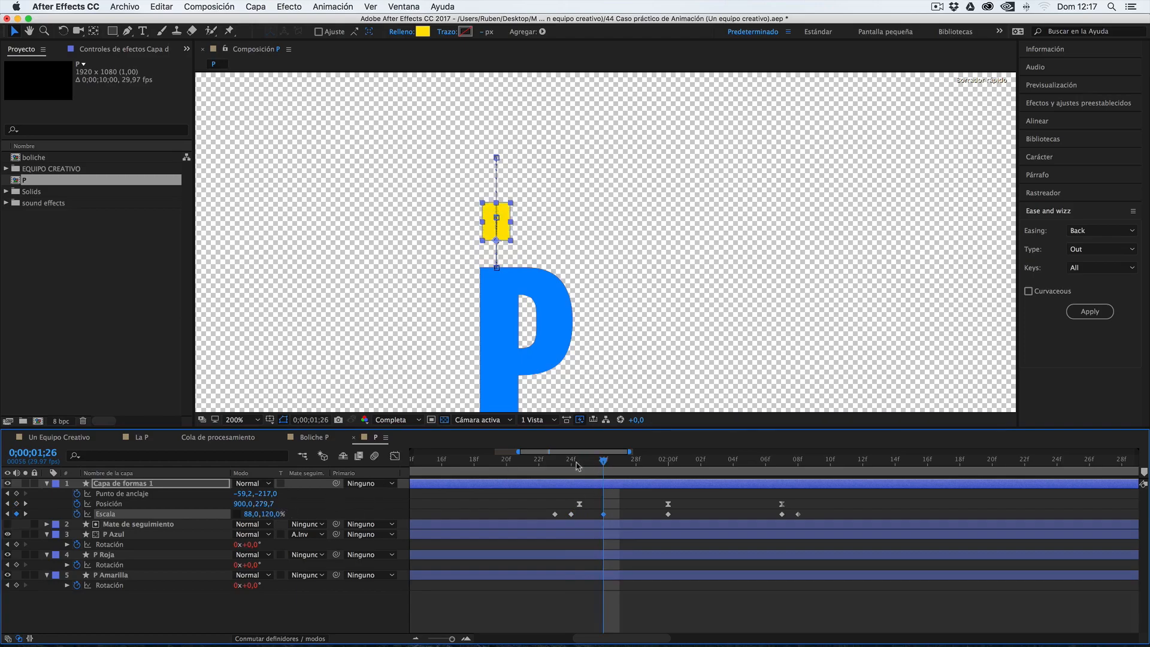
Copy the 100% Scale keyframe at 0;00;02;00 and paste it at 0;00;02;06.
left_click_drag(557, 466, 770, 474)
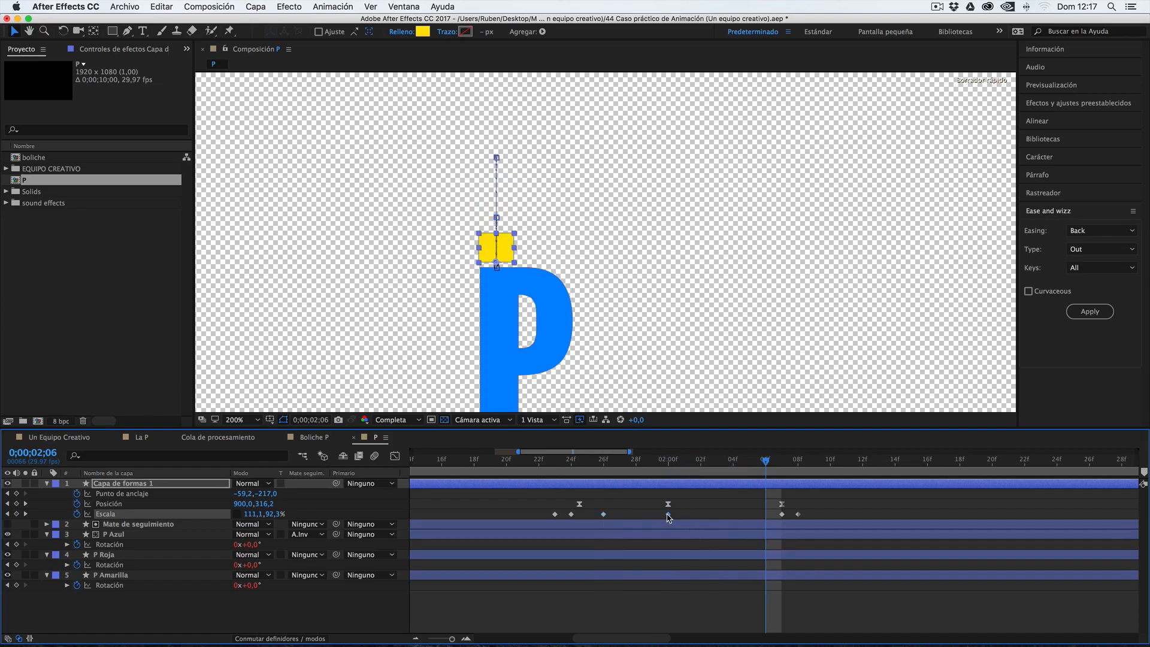
key("super+c")
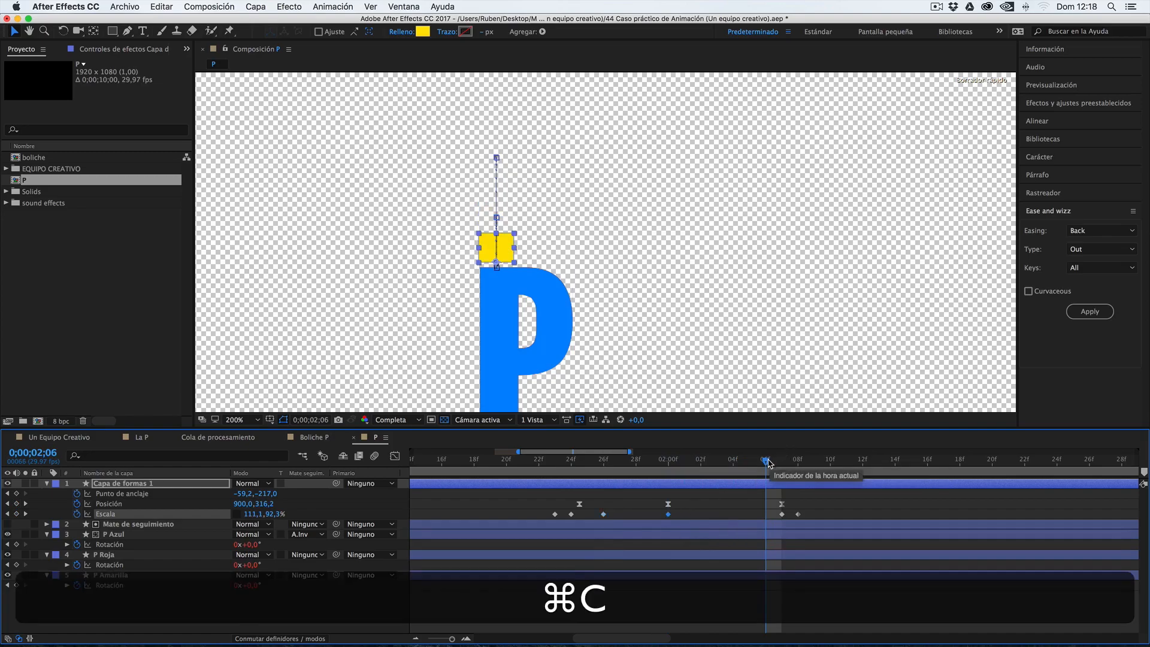
key("super+v")
Widen the second-landing squash to a Scale of 152, 91% at 0;00;02;07 and check the following frame.
left_click_drag(764, 462, 777, 462)
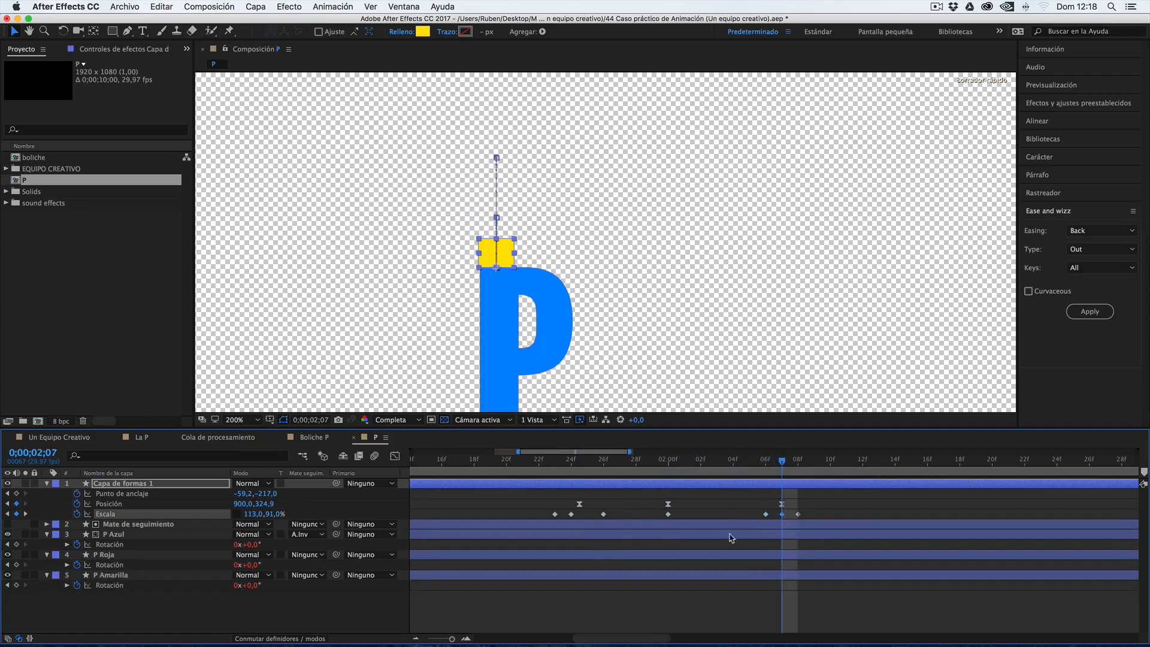
left_click_drag(256, 514, 276, 510)
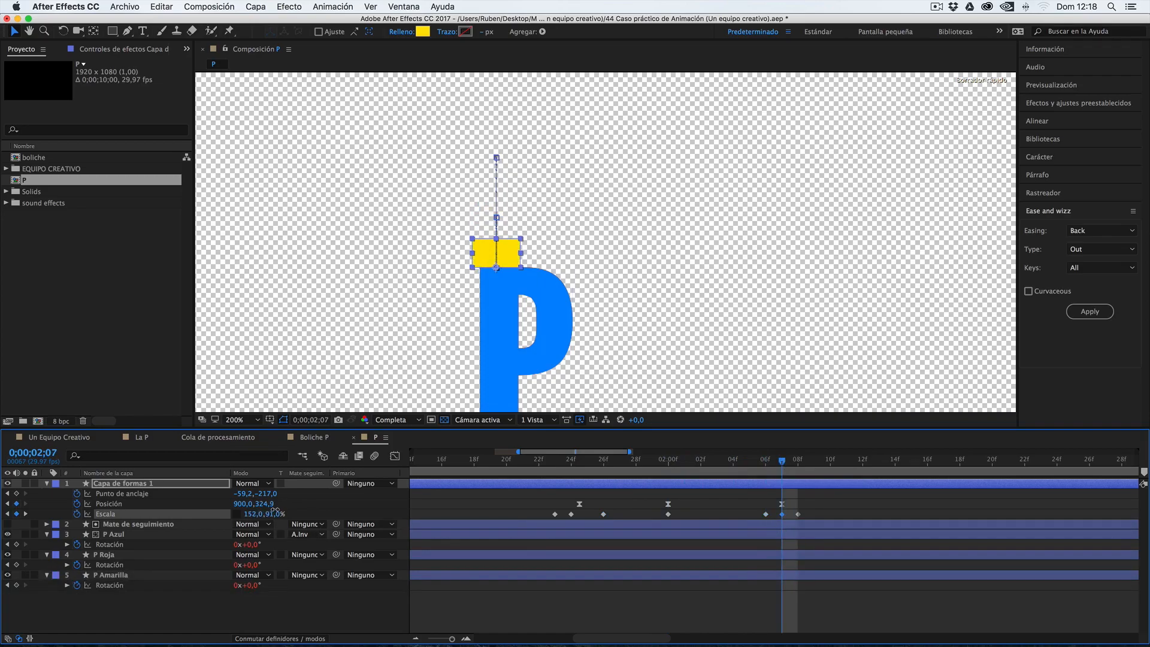
left_click_drag(794, 462, 799, 462)
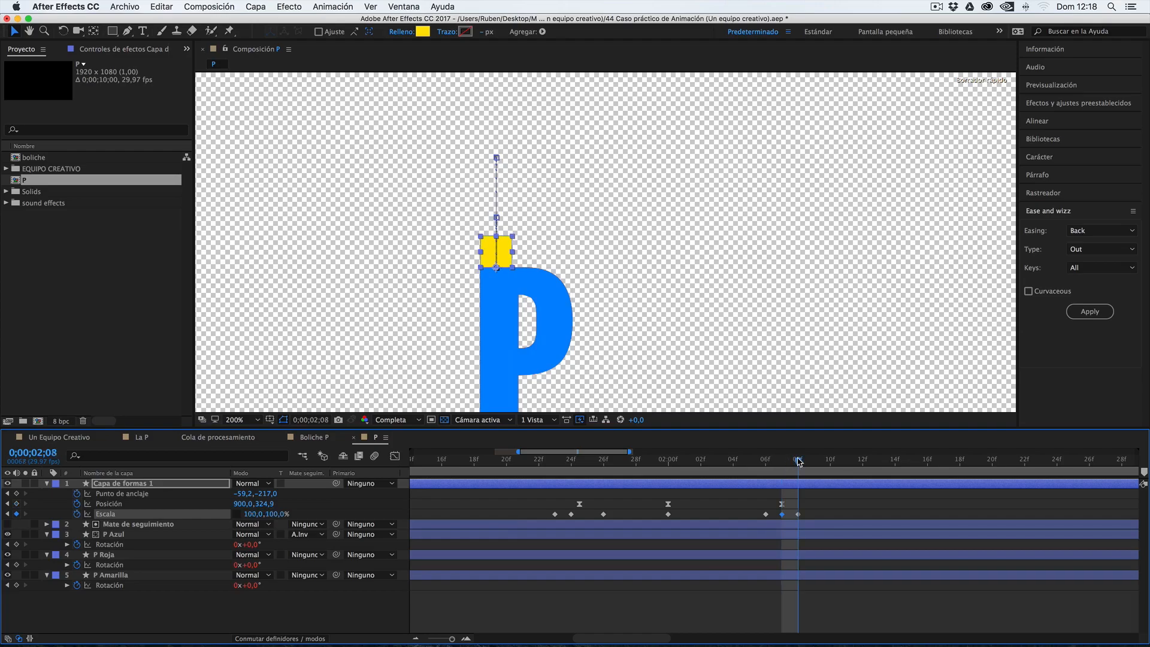
scroll(619, 499, "down", 5, "alt")
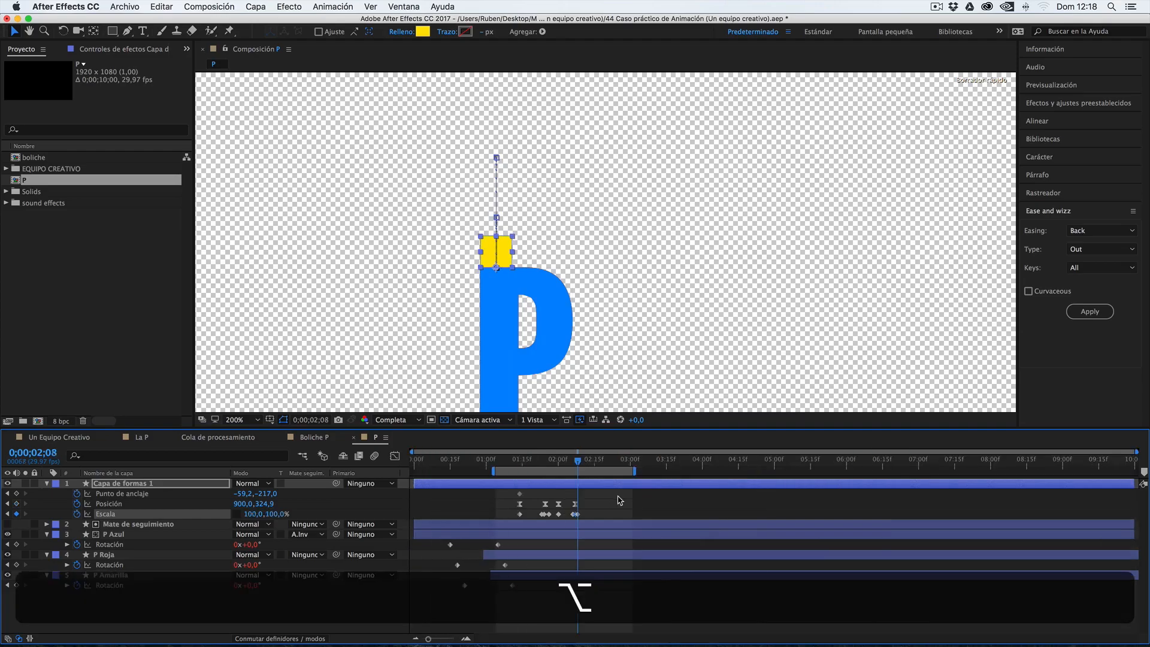
Flatten the second-landing squash at 0;00;02;07 to a Scale of 152, 58% and preview the bounce.
key("space")
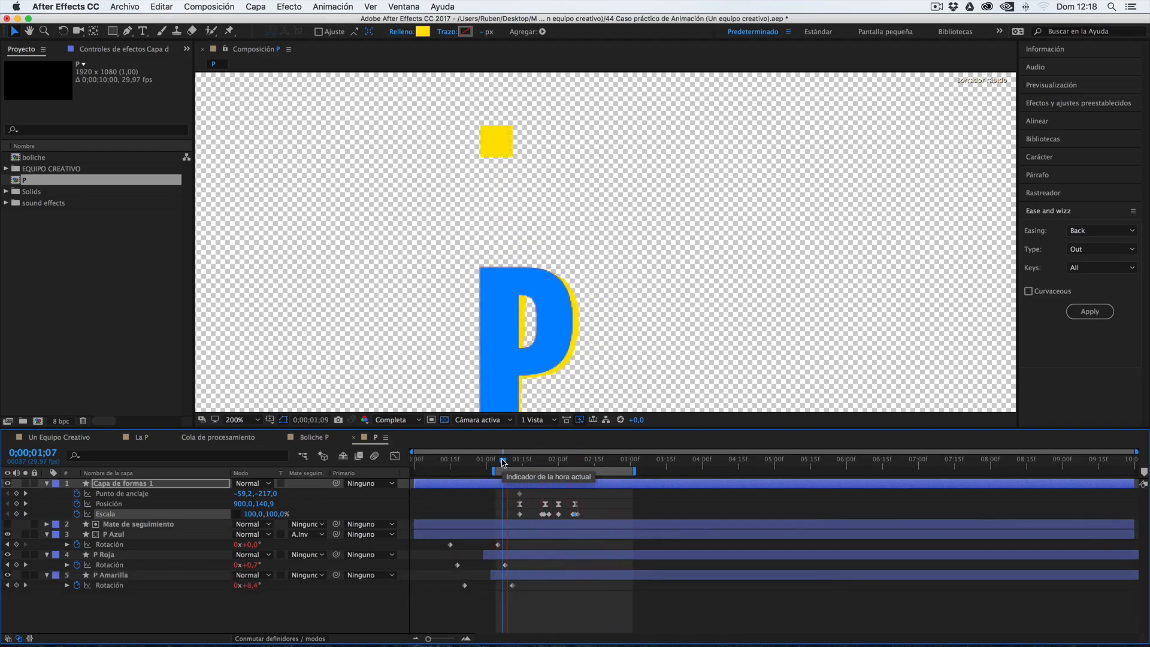
key("space")
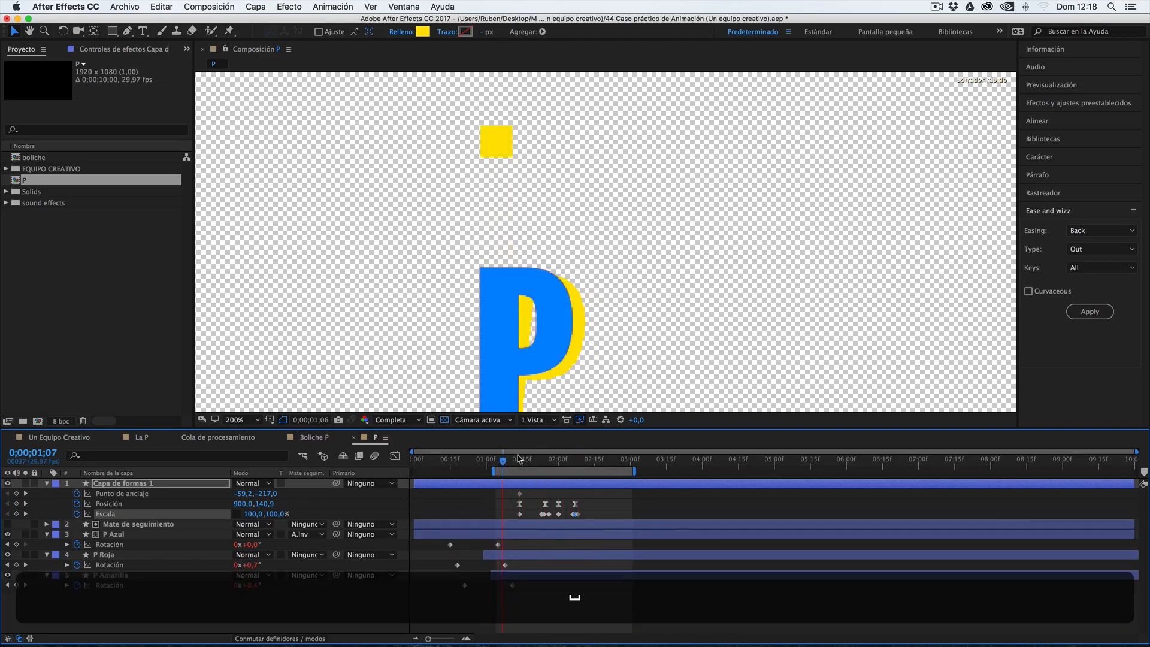
left_click_drag(509, 461, 574, 461)
scroll(573, 476, "up", 5)
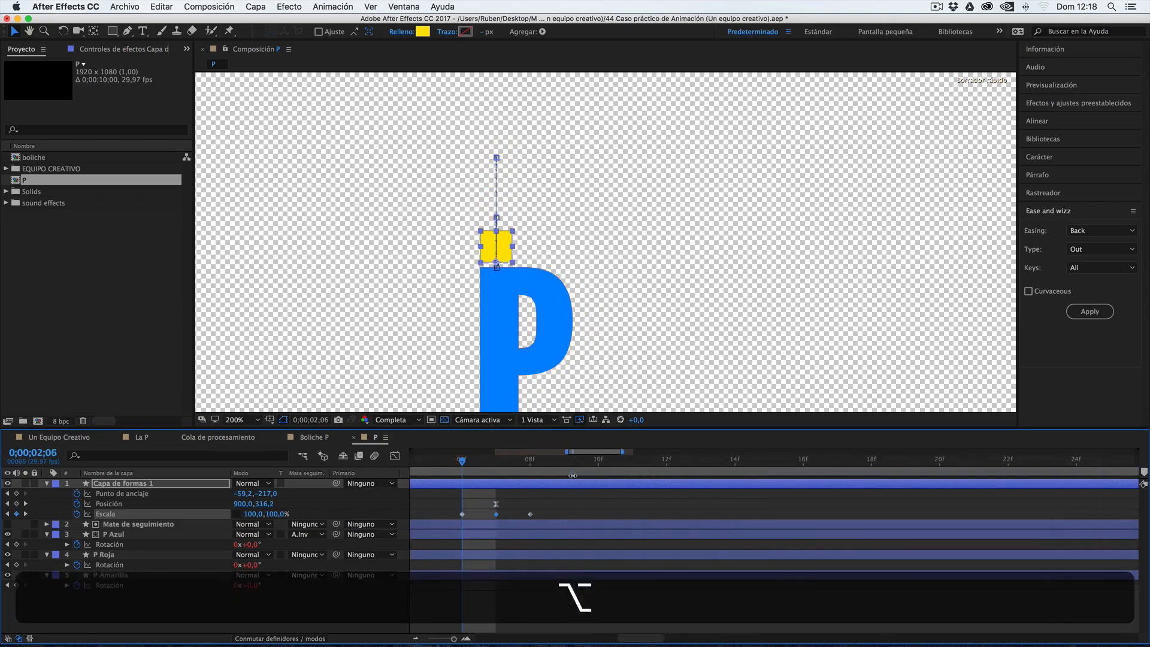
left_click(525, 460)
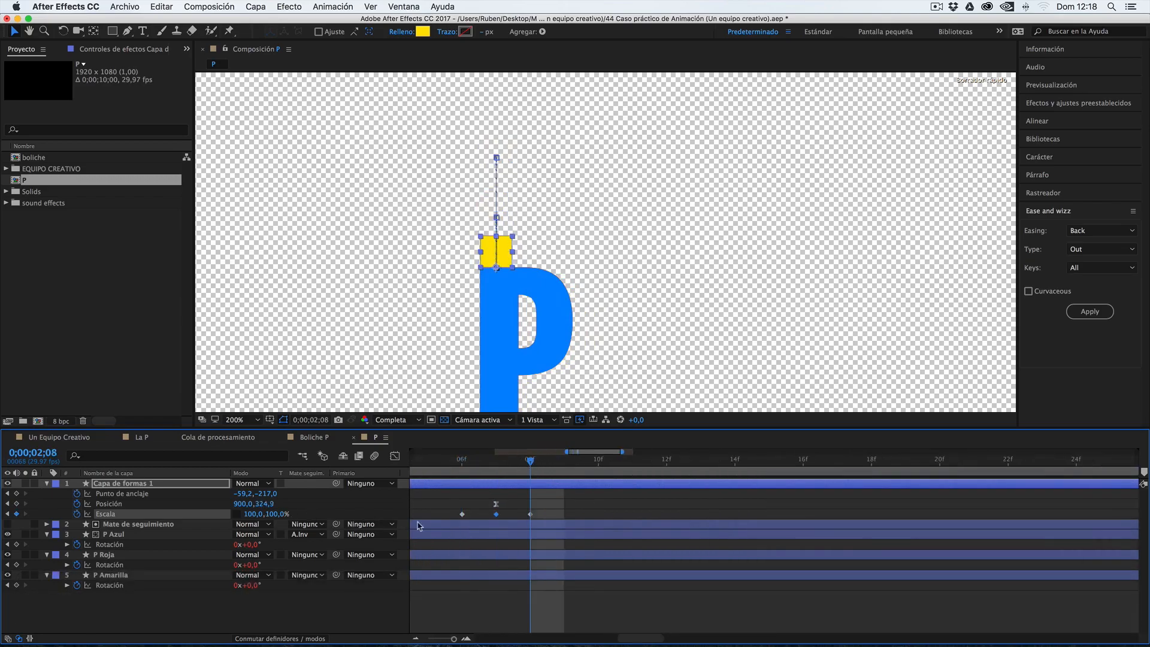
scroll(502, 523, "left", 1)
scroll(502, 523, "left", 2)
left_click(568, 461)
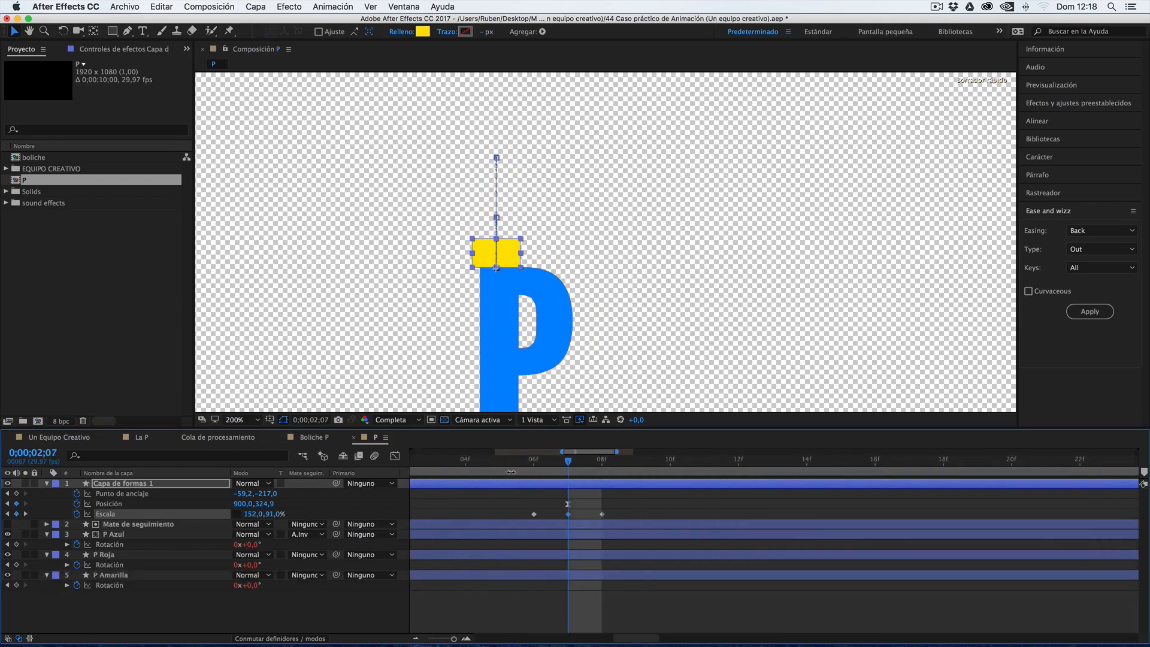
mouse_move(276, 515)
left_mouse_down()
mouse_move(251, 516)
mouse_move(274, 514)
left_mouse_up()
left_click(275, 514)
scroll(551, 488, "down", 8)
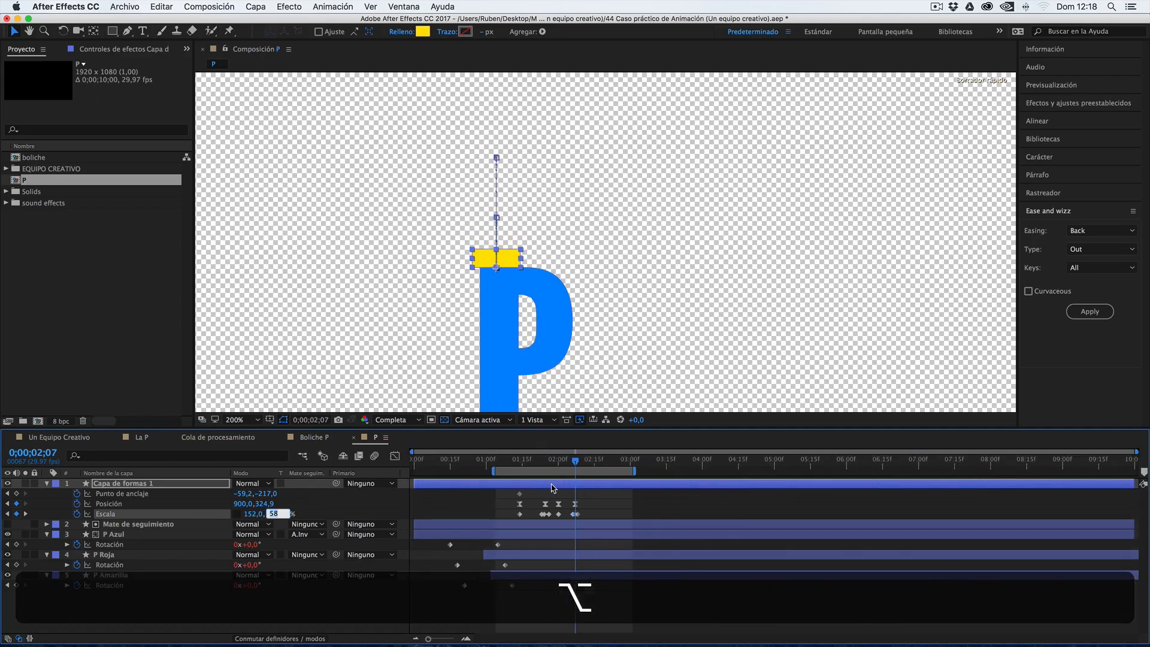
left_click_drag(519, 466, 513, 465)
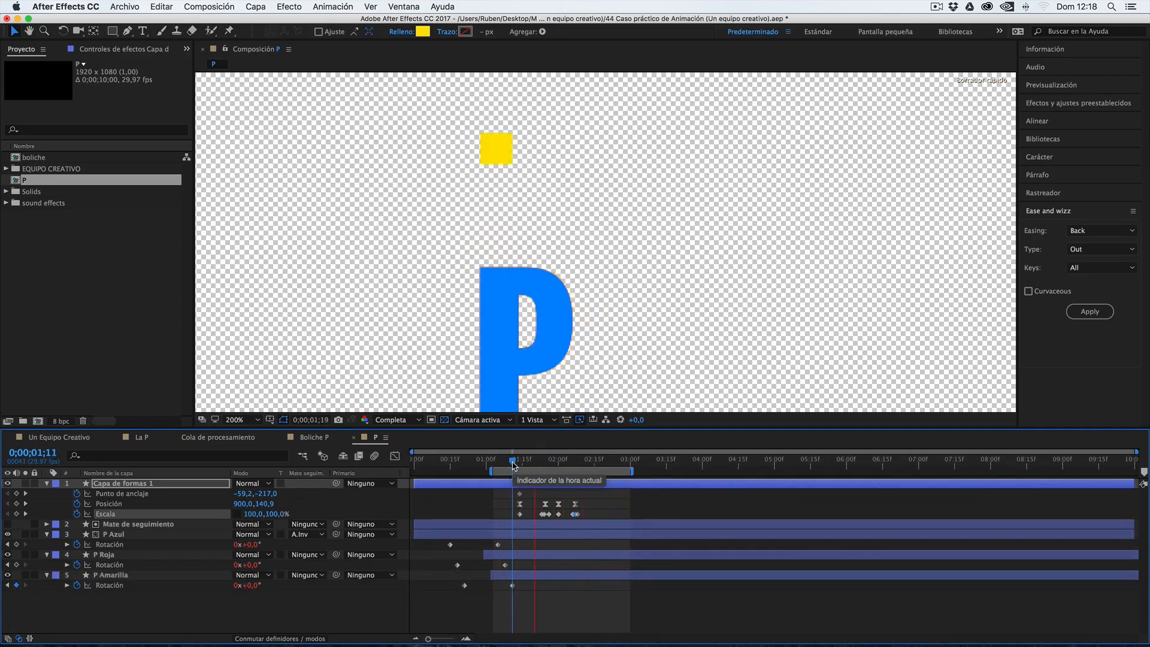
key("space")
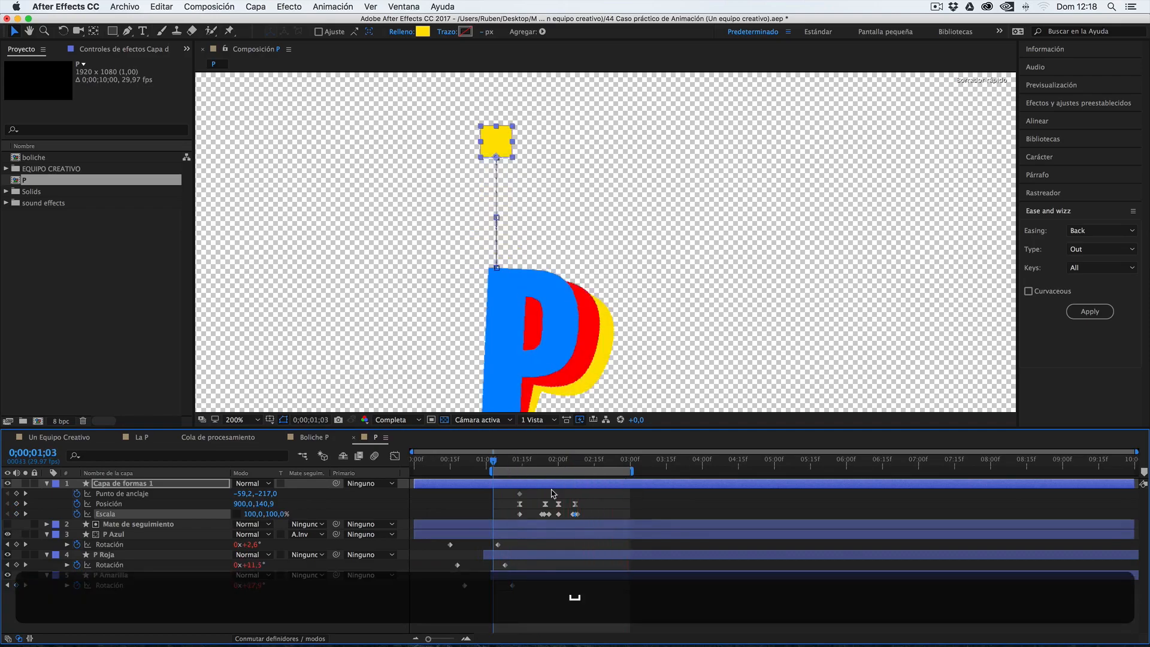
Spread out the Scale keyframes: first-landing squash at 0;00;01;26, stretch at 0;00;01;28, second-landing deformation starting at 0;00;02;05 and ending at 0;00;02;09.
scroll(545, 494, "up", 8)
scroll(529, 498, "down", 10)
scroll(540, 495, "up", 8)
left_click_drag(570, 467, 591, 466)
left_click_drag(615, 514, 634, 515)
left_click(563, 461)
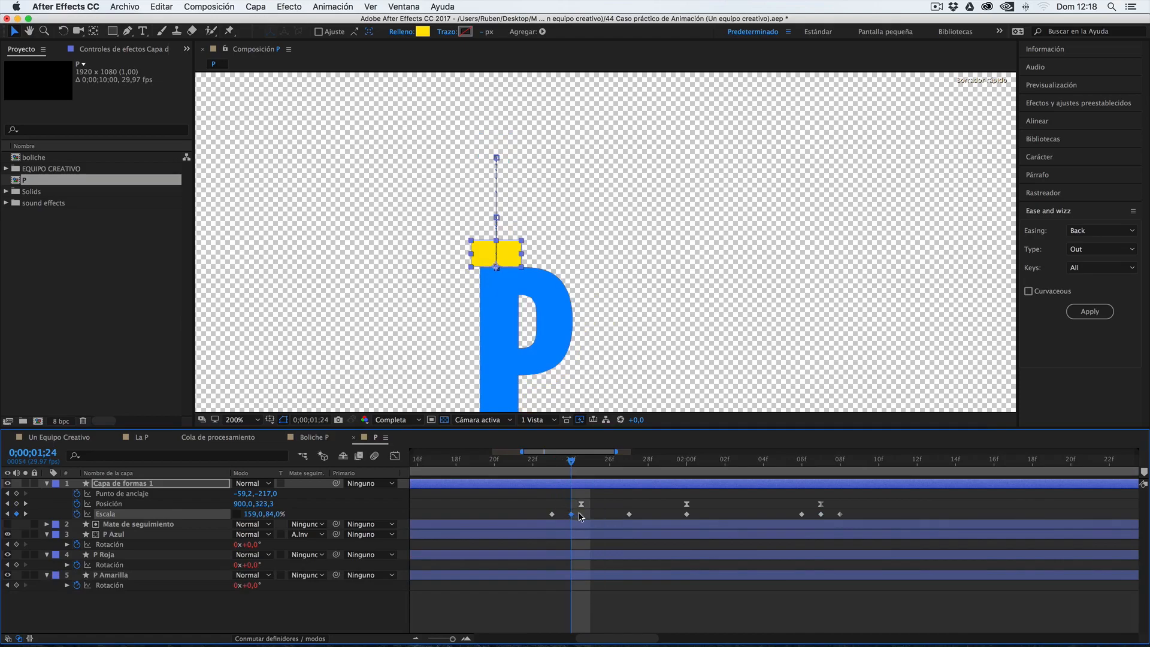
left_click_drag(586, 516, 648, 515)
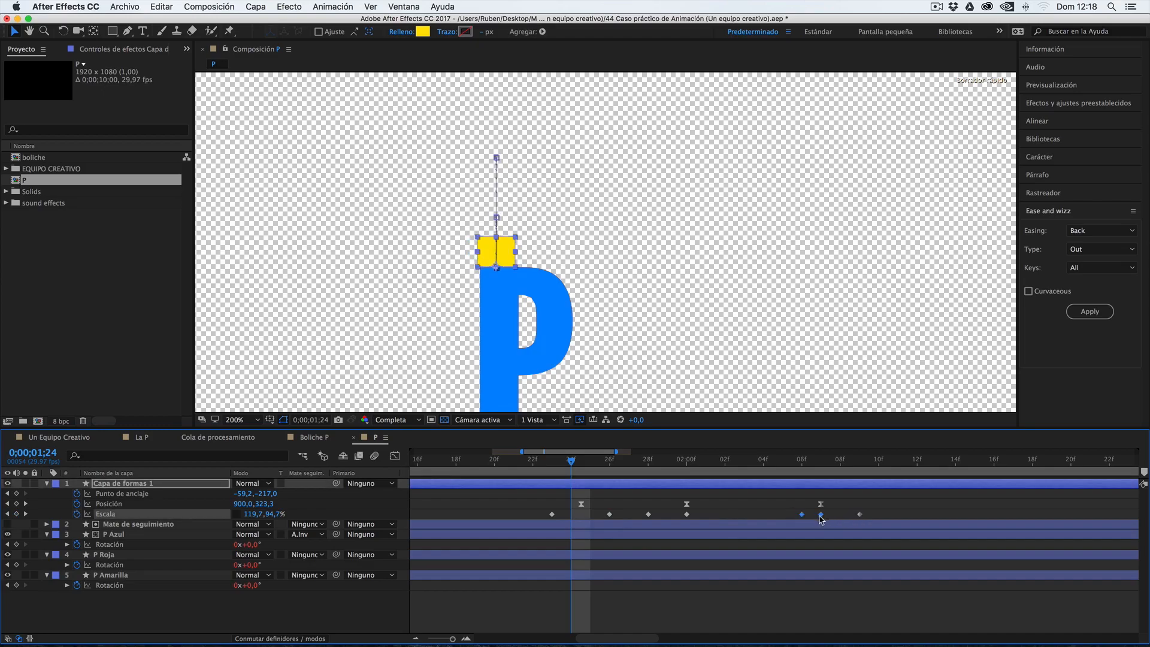
left_click_drag(802, 515, 814, 514)
Preview the square's drop and bounce with the respaced Scale keyframes.
scroll(536, 491, "down", 5, "alt")
left_click(513, 462)
key("space")
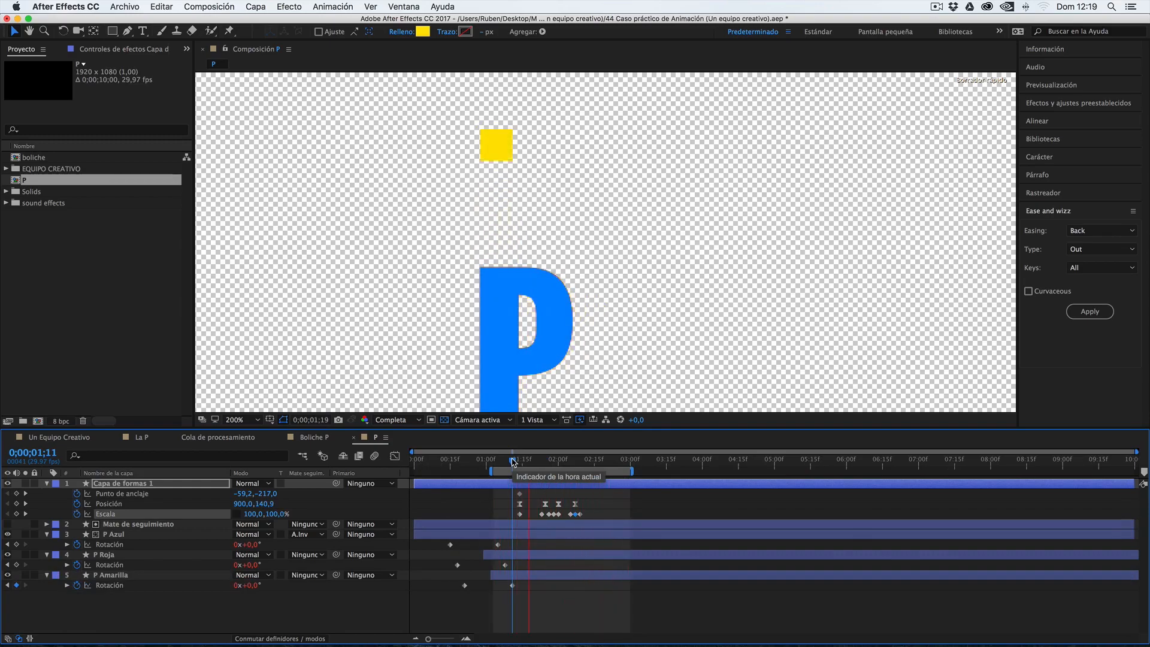
key("space")
Select all of the square's keyframes and stretch their timing proportionally so the last Scale keyframe falls at about 0;00;02;14.
scroll(537, 510, "up", 5, "alt")
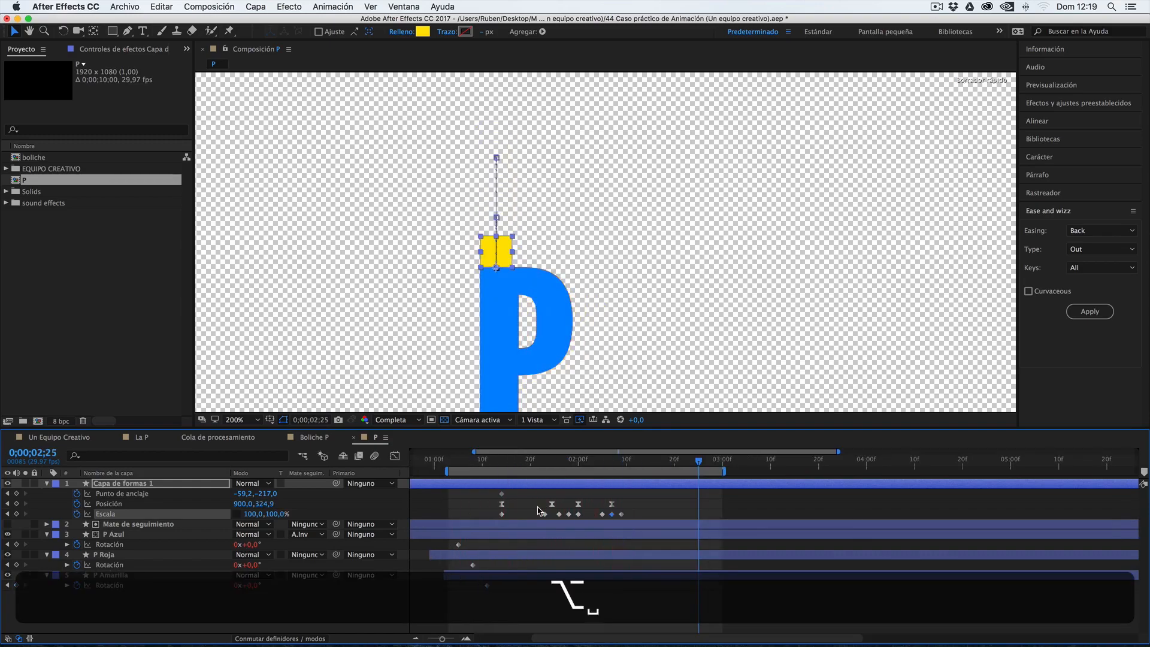
left_click_drag(656, 516, 574, 516)
left_click_drag(503, 467, 593, 515)
scroll(589, 484, "down", 8, "alt")
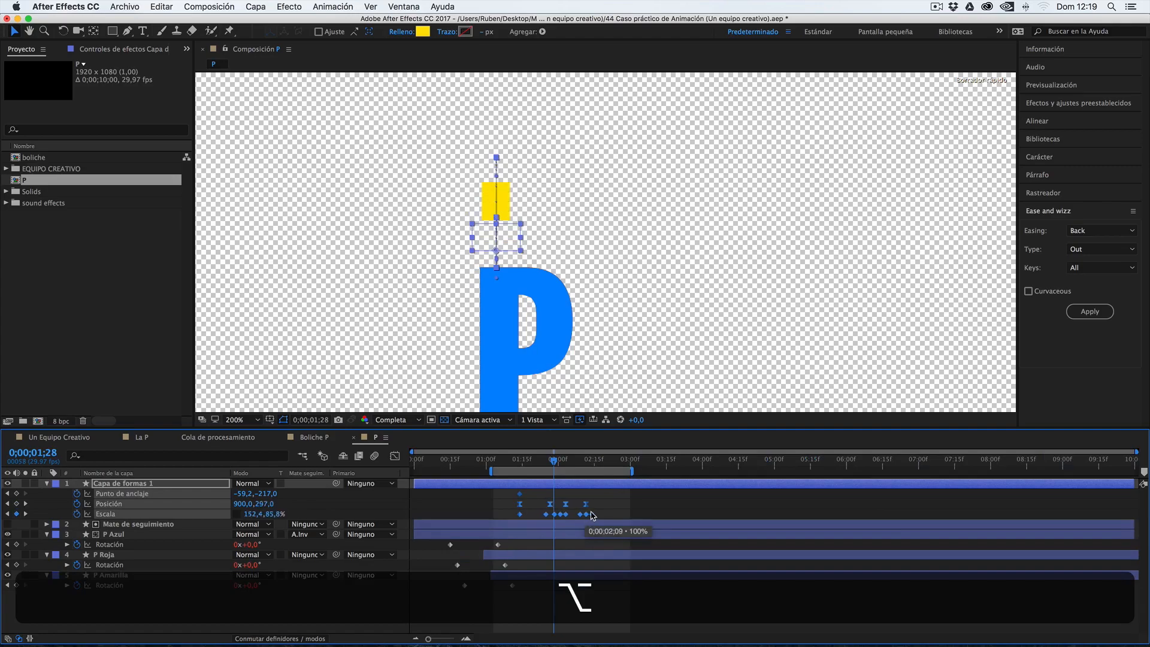
Play back the slowed-down bounce from just before the drop to check its timing.
left_click_drag(548, 464, 513, 465)
key("space")
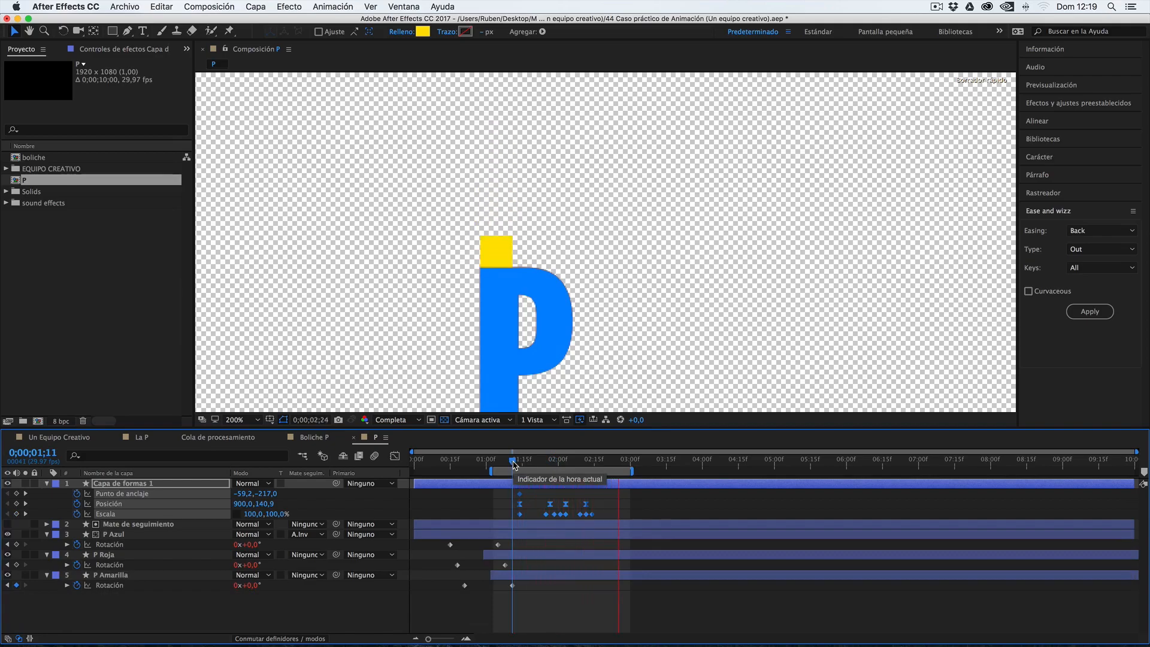
key("space")
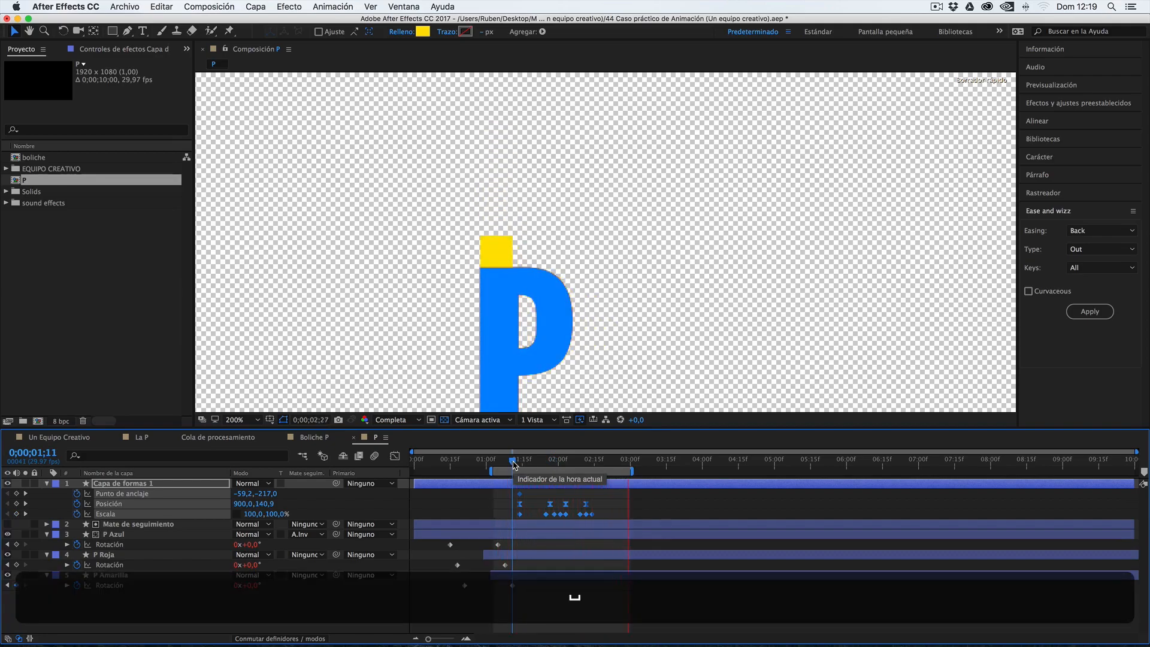
left_click_drag(514, 464, 508, 466)
key("space")
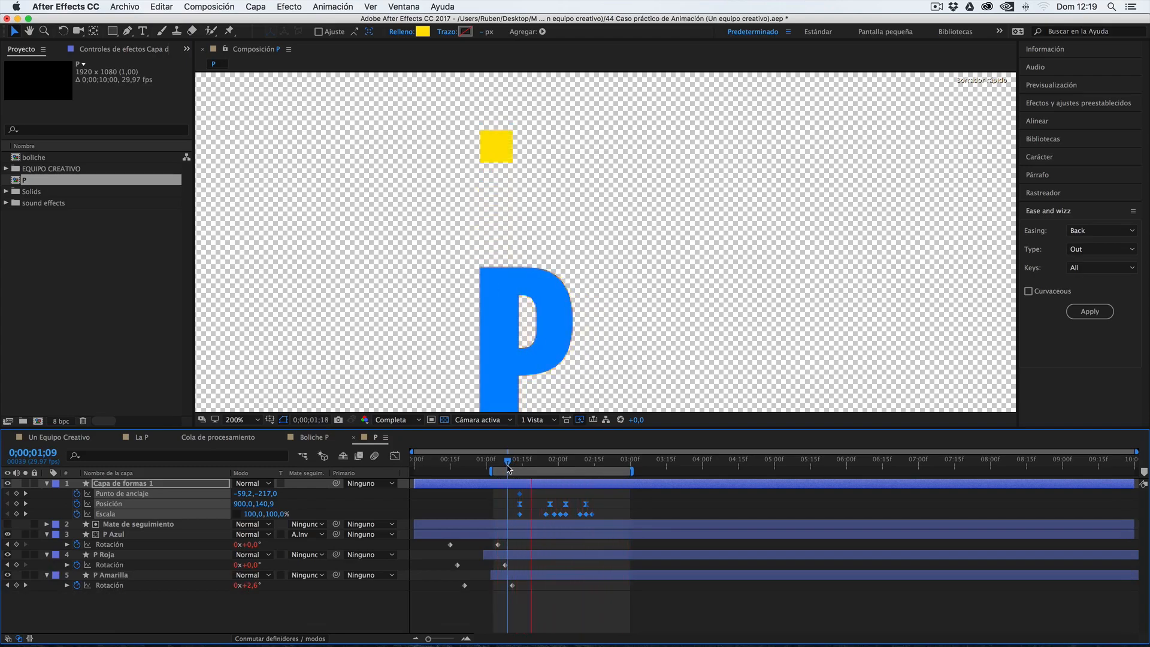
key("space")
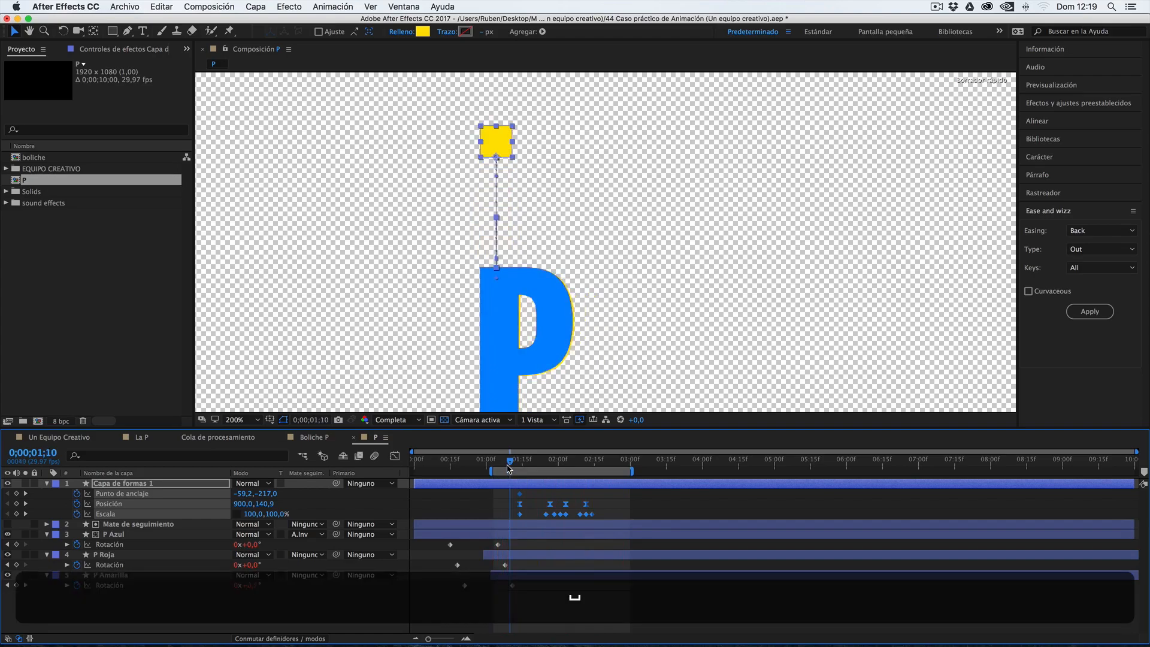
Add Esquinas redondeadas to the contents of Capa de formas 1 and expand its Radio property.
left_click_drag(508, 468, 556, 460)
left_click(154, 606)
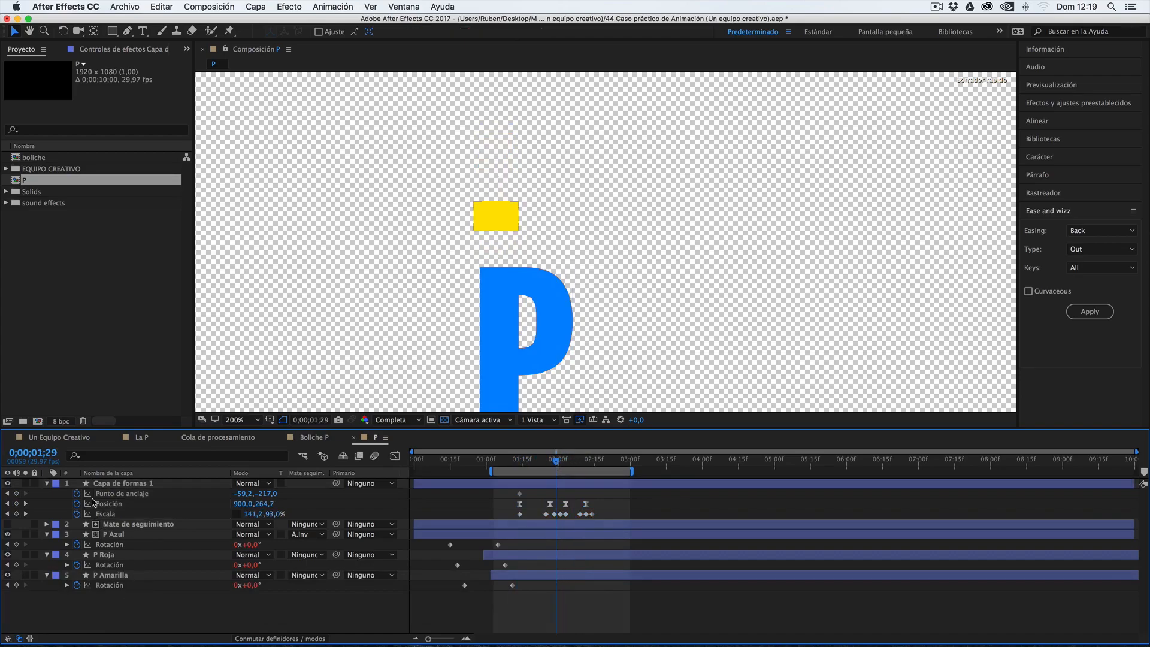
left_click(49, 484)
left_click(49, 484)
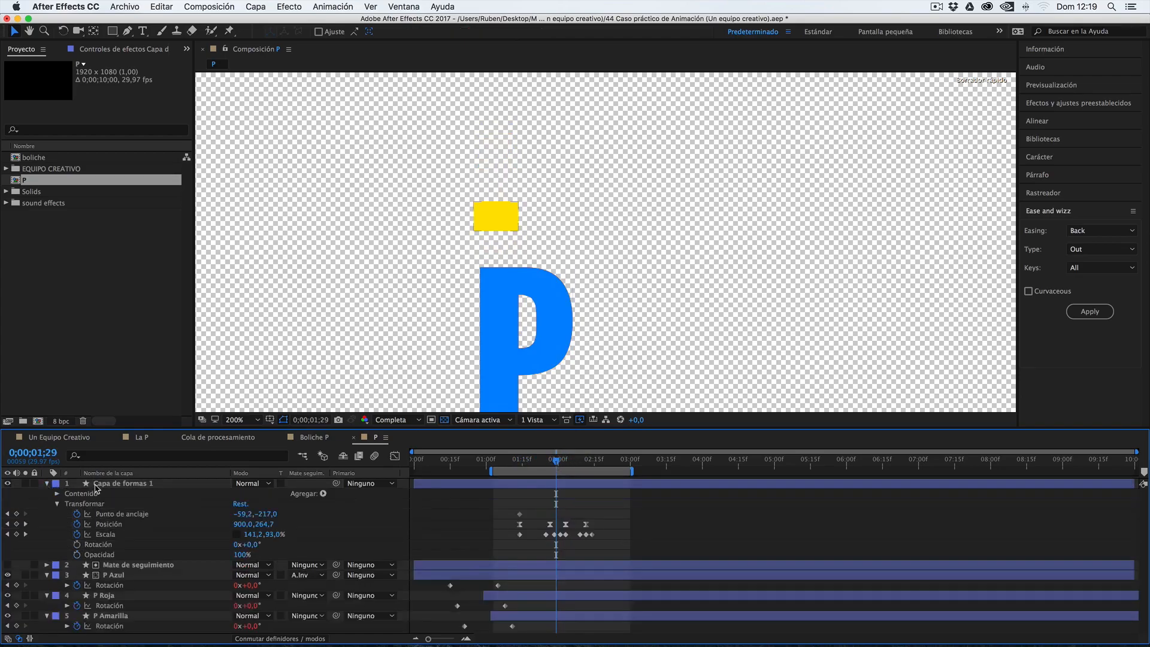
left_click(57, 503)
left_click(81, 494)
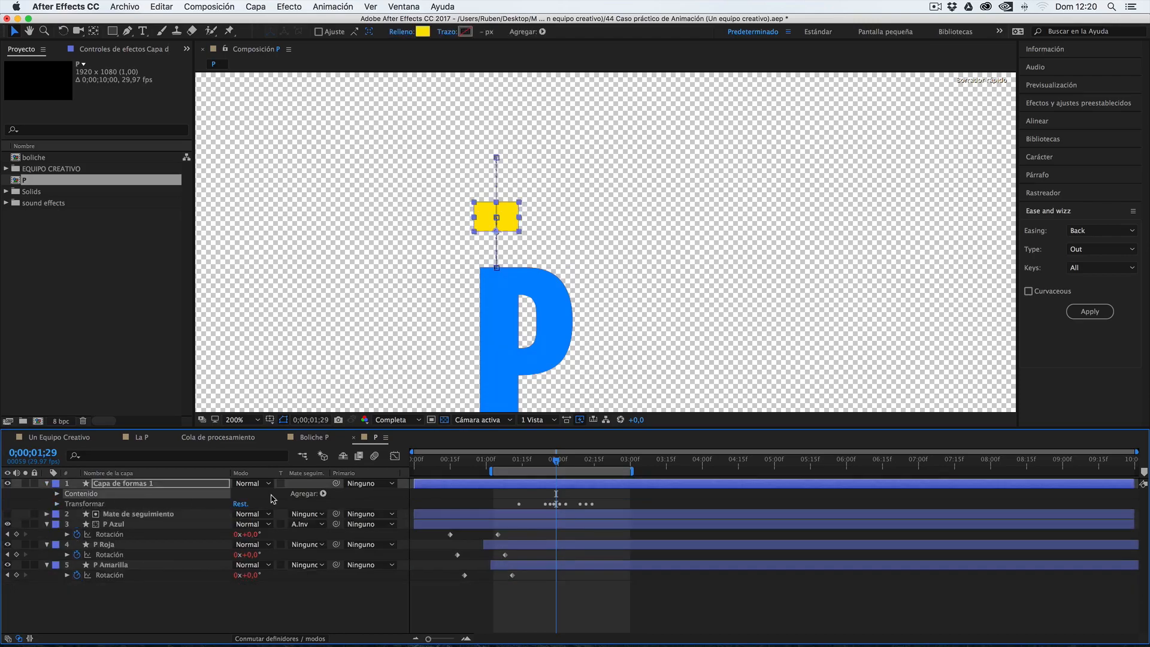
left_click(323, 494)
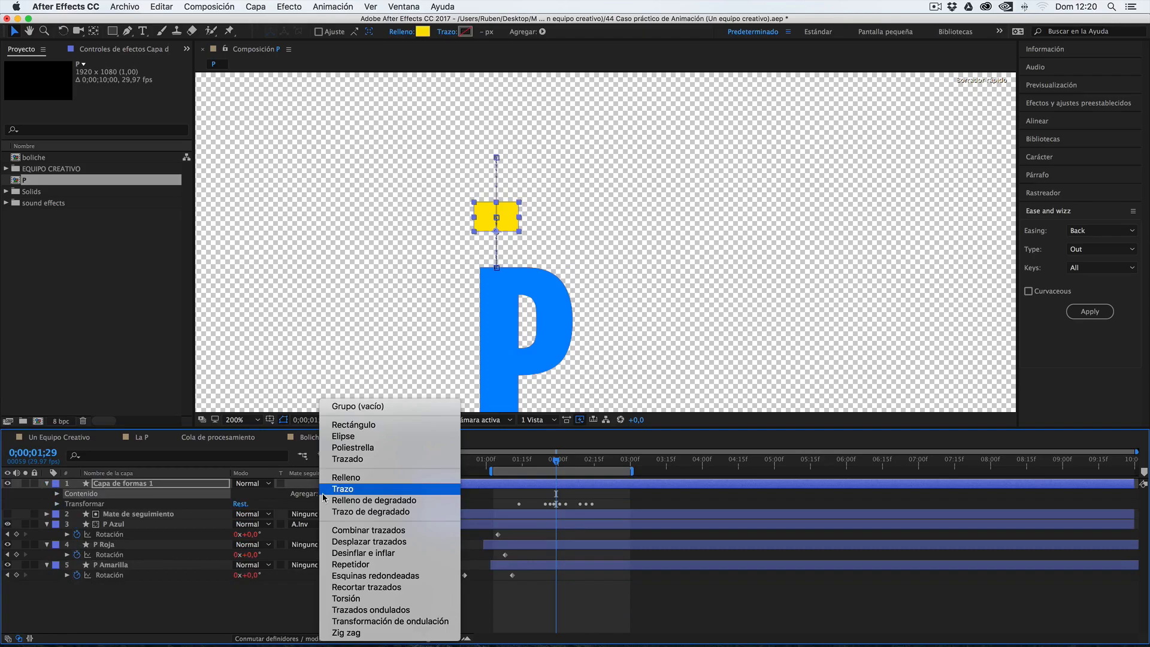
left_click(349, 576)
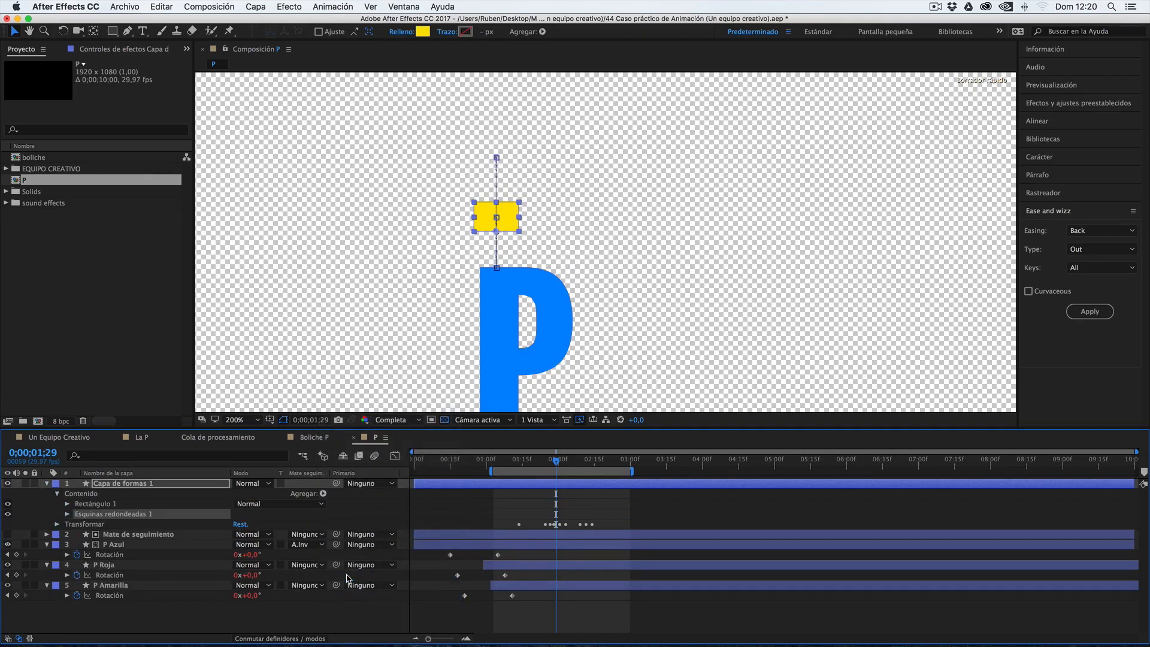
left_click(93, 506)
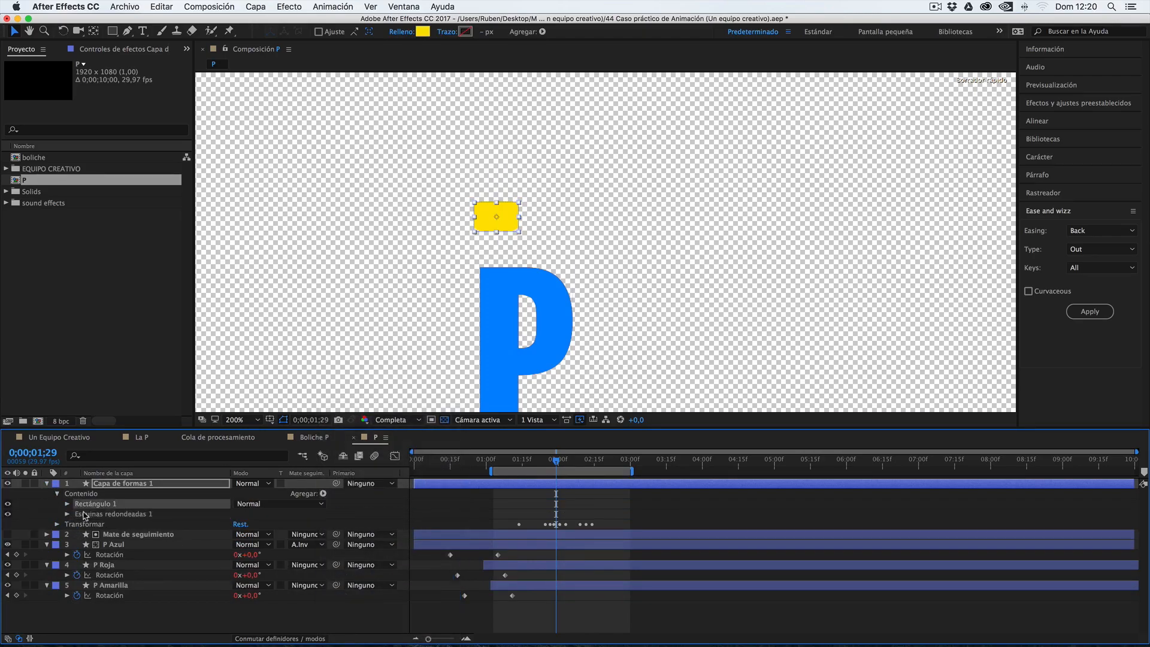
left_click(91, 515)
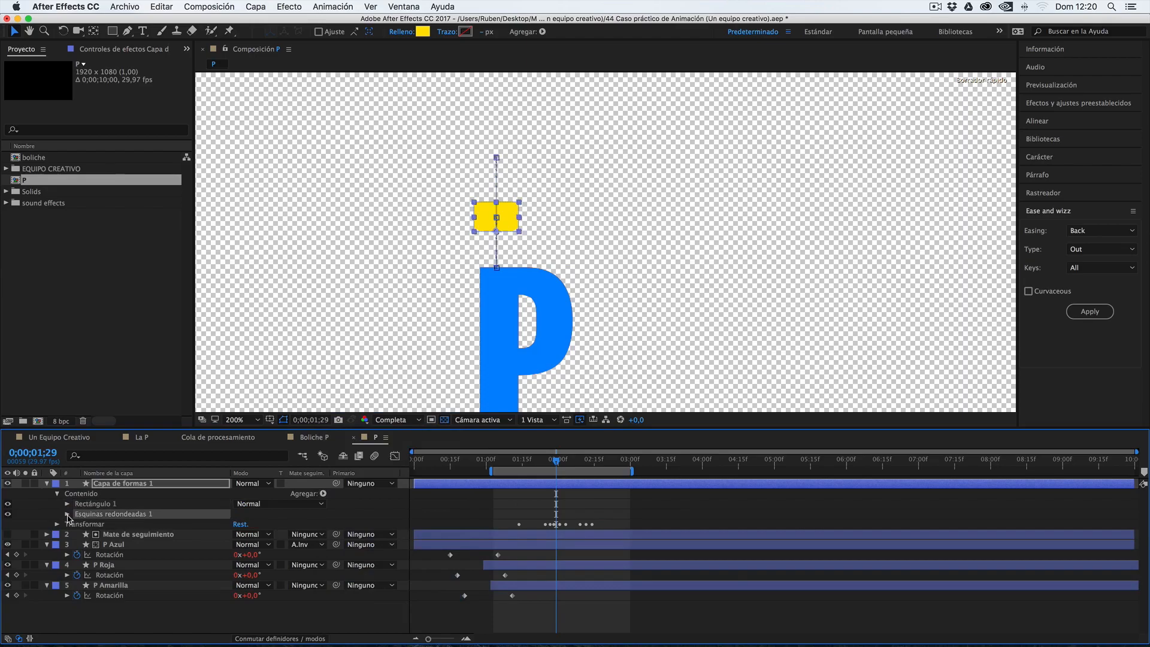
left_click(68, 513)
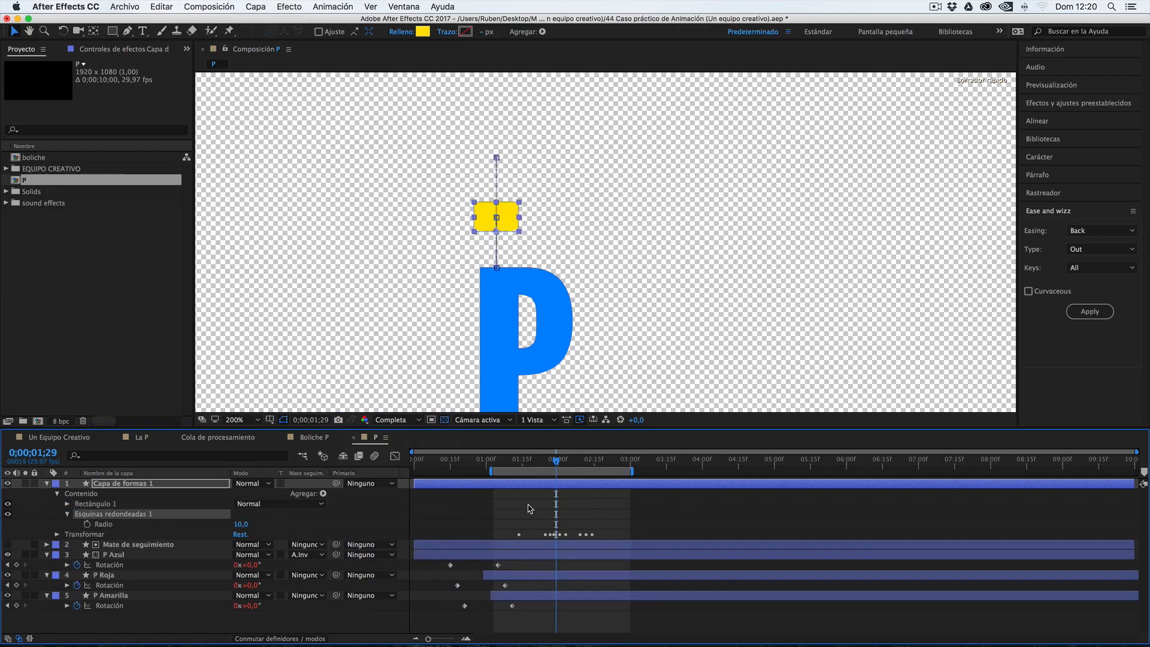
Keyframe the rounded-corner Radio at 10 at 0;00;01;29 and raise it to 100 at 0;00;02;05.
scroll(542, 522, "up", 5)
mouse_move(628, 462)
left_mouse_down()
mouse_move(601, 466)
mouse_move(629, 467)
left_mouse_up()
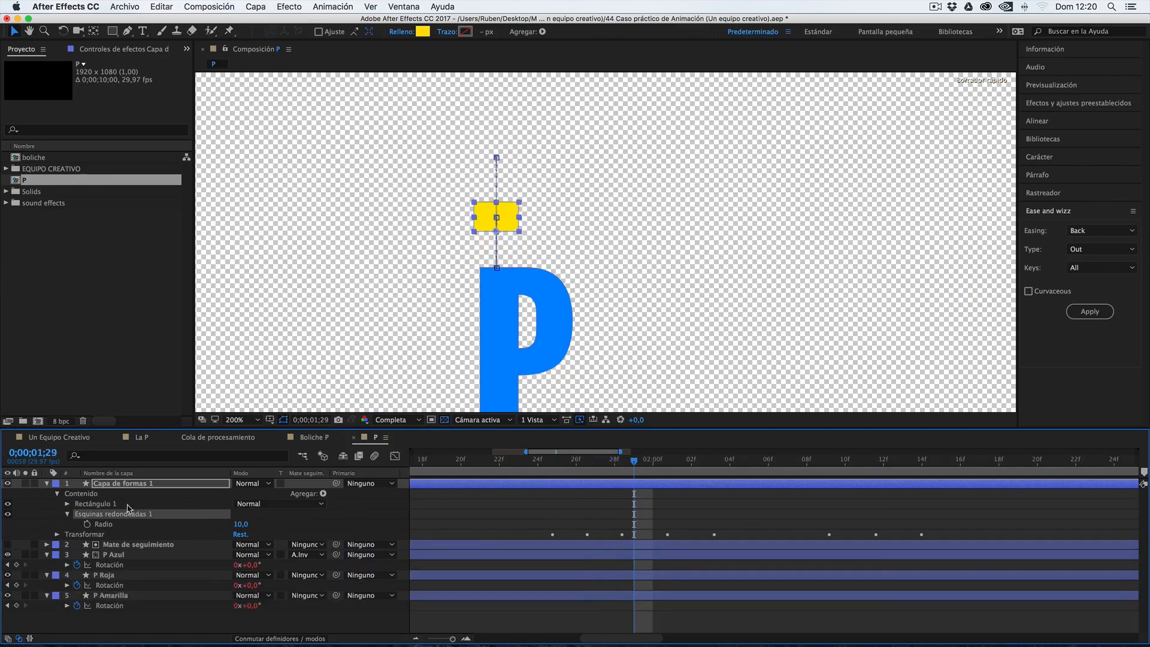
left_click(87, 525)
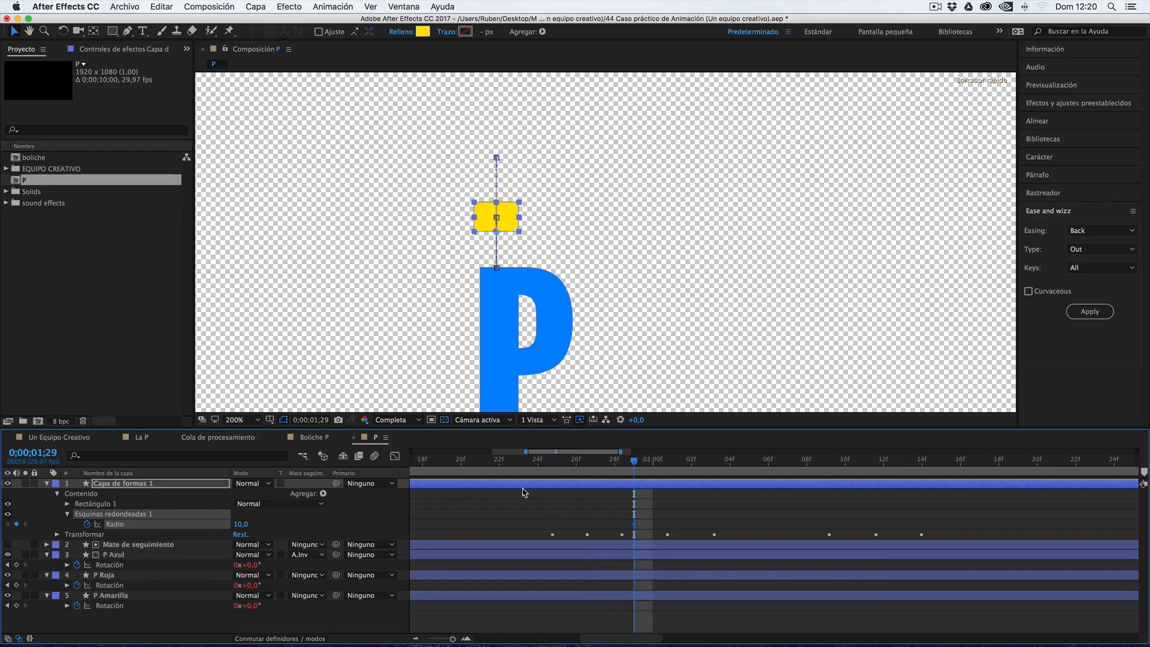
left_click_drag(636, 463, 745, 462)
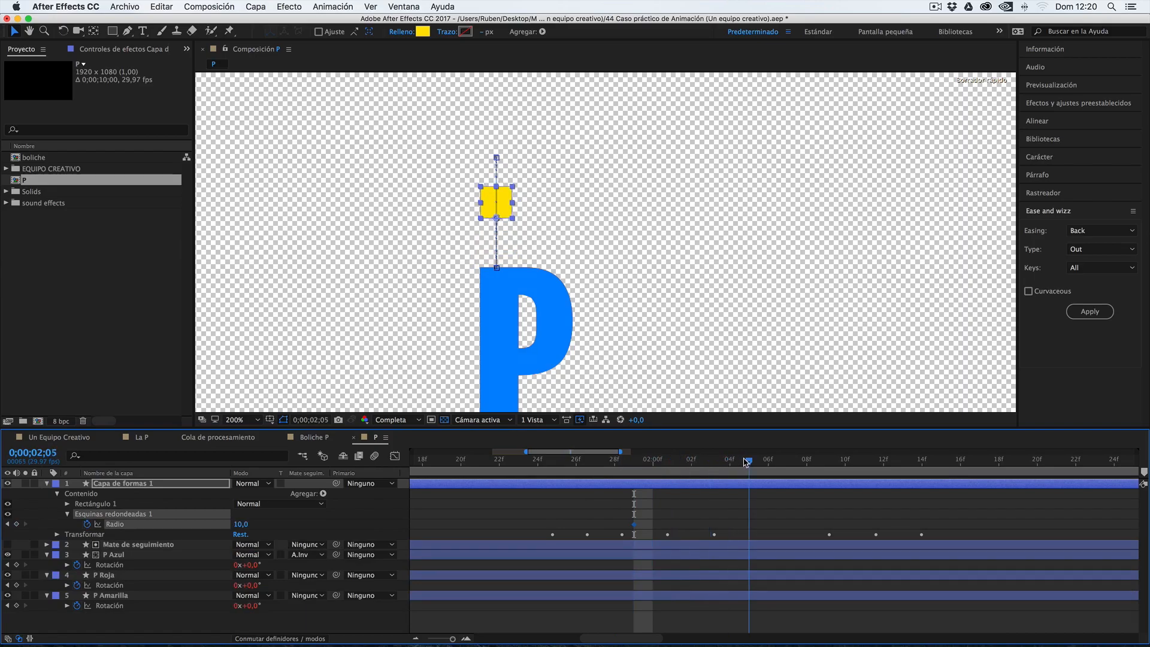
left_click_drag(241, 524, 262, 522)
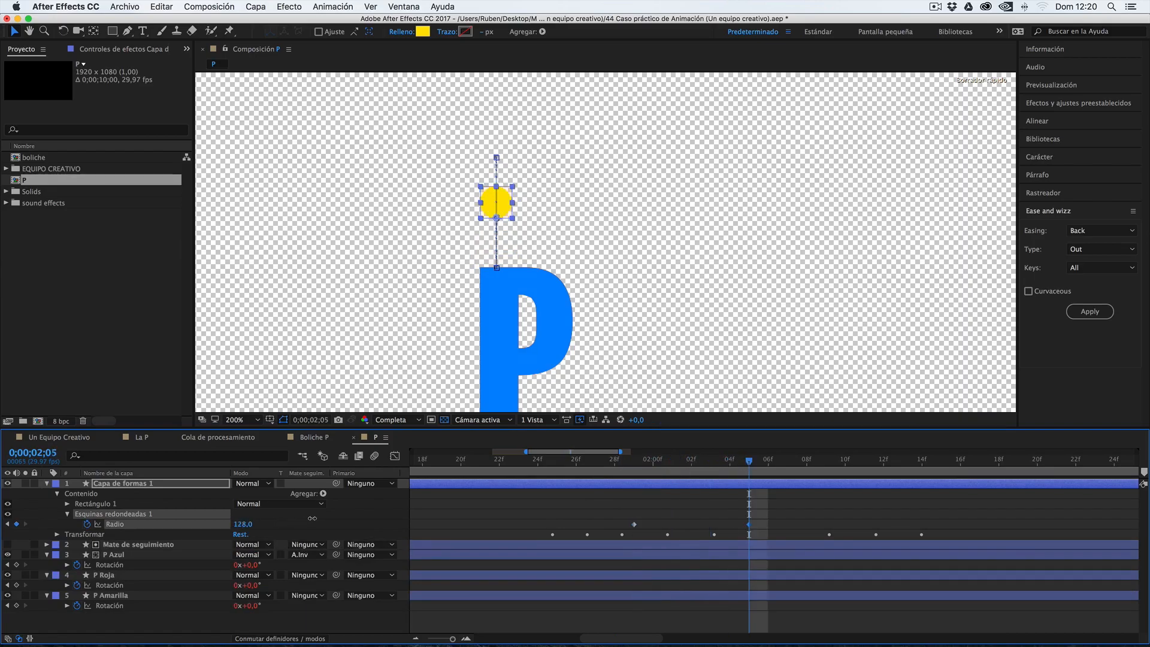
left_click_drag(316, 523, 235, 534)
Inspect the square's corners at 0;00;01;27 and set the Radio keyframe at 0;00;01;29 to 0.
scroll(594, 471, "down", 10, "alt")
left_click(536, 465)
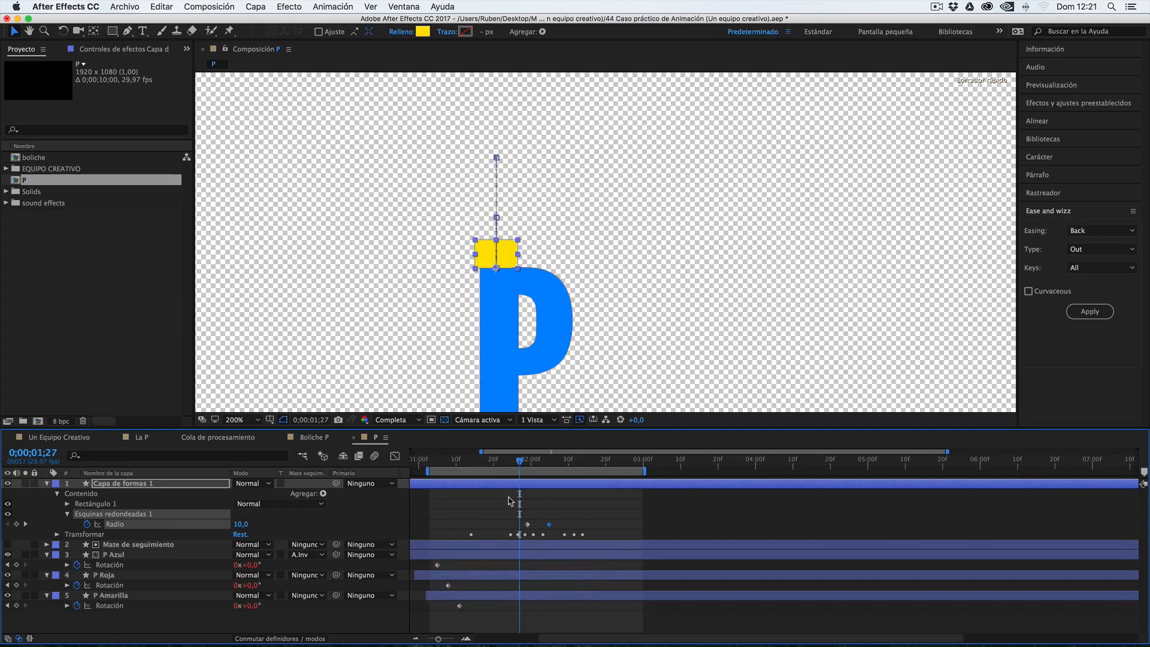
left_click(509, 499)
scroll(487, 246, "up", 2, "alt")
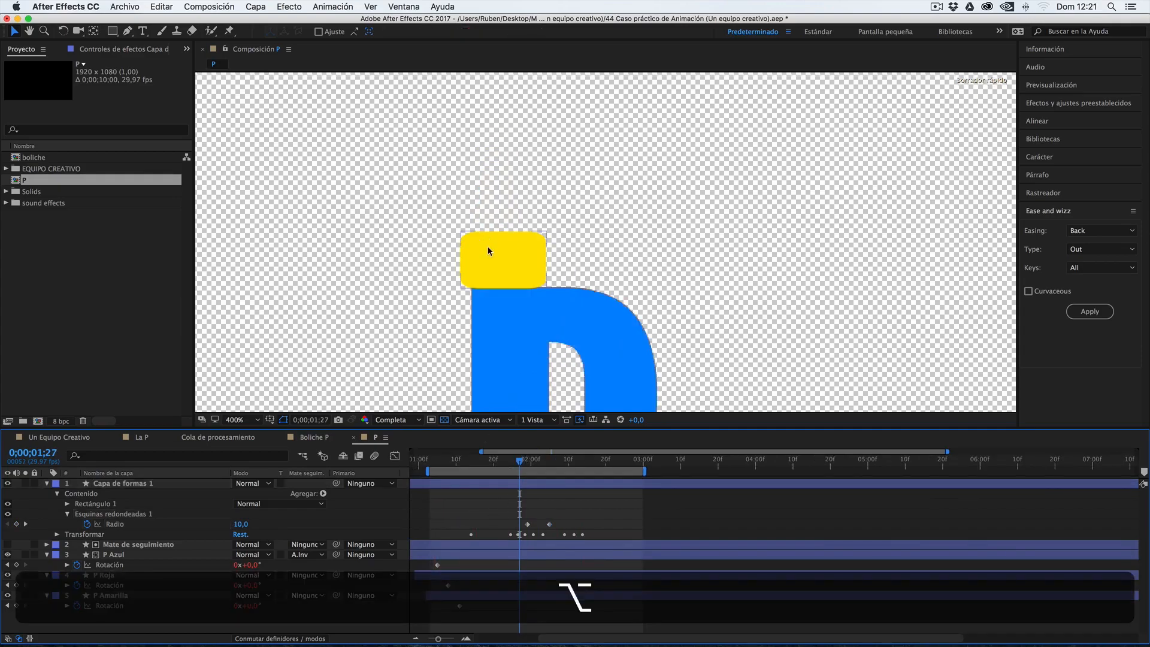
scroll(488, 247, "up", 2, "alt")
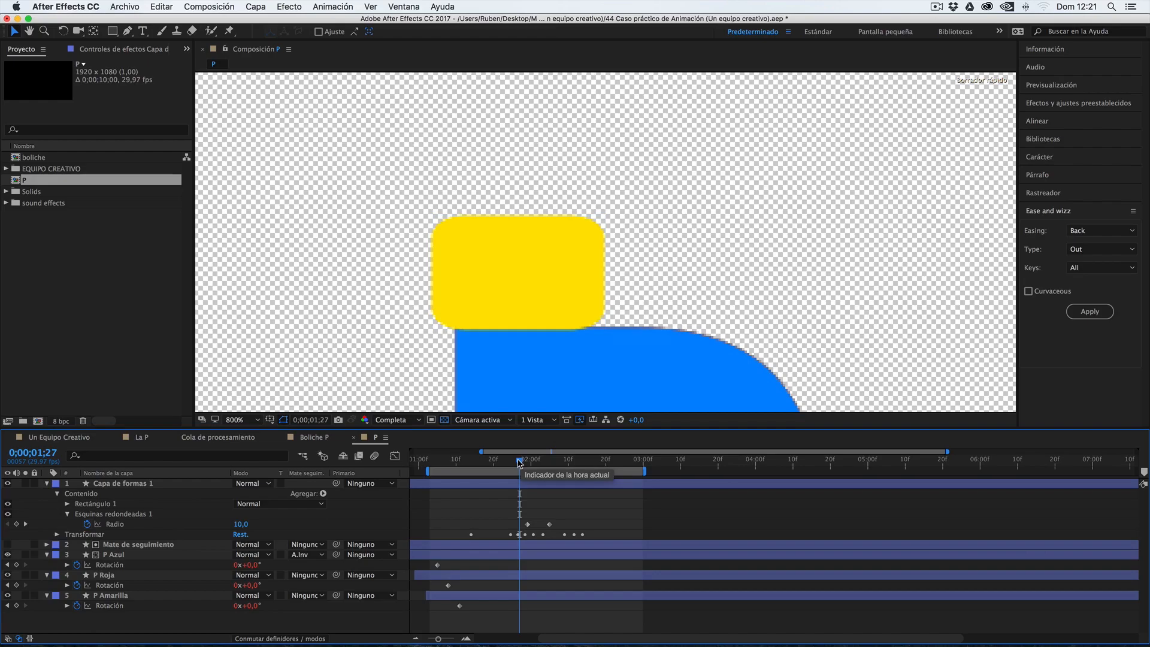
left_click_drag(519, 463, 528, 463)
left_click(118, 525)
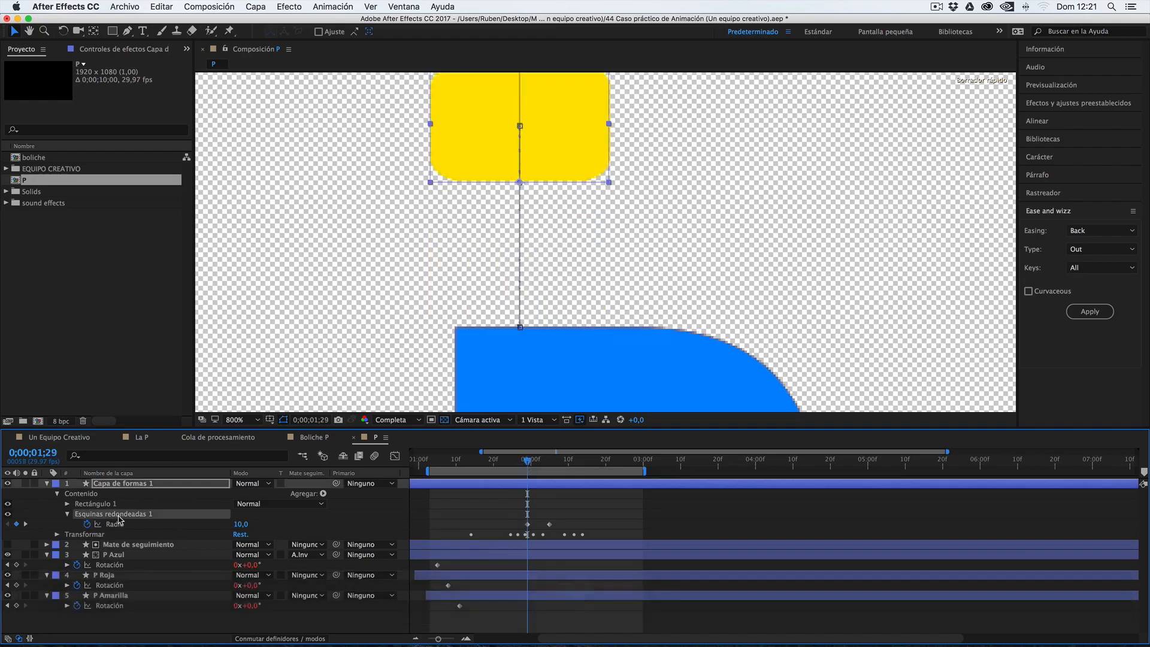
left_click(242, 524)
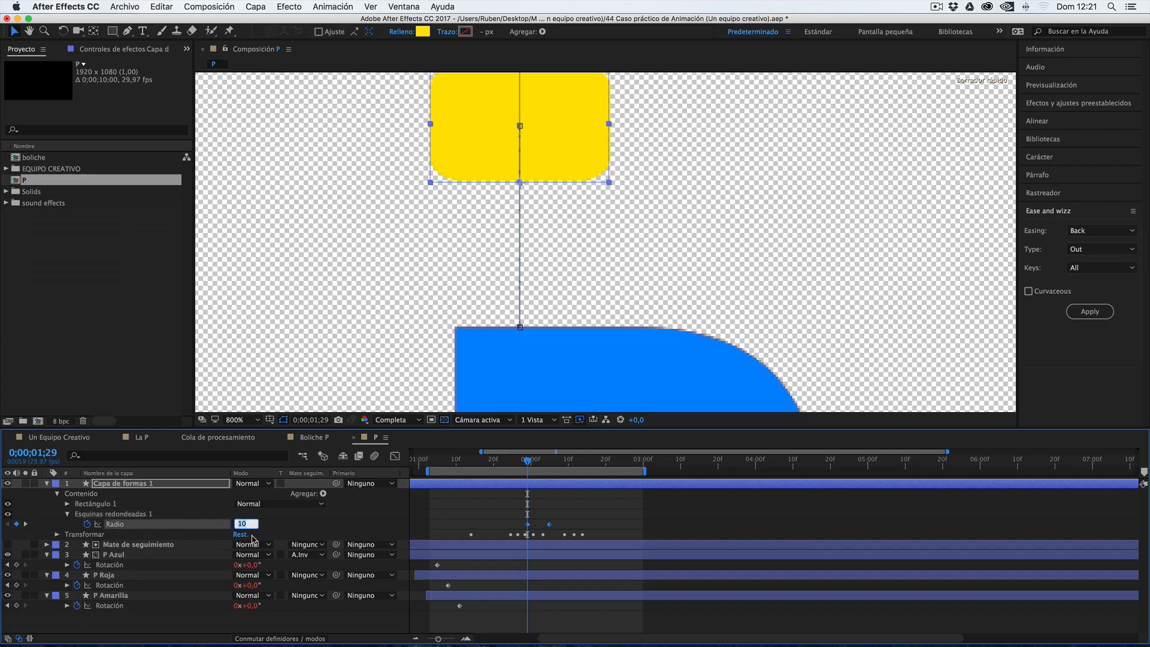
type("0")
key("Return")
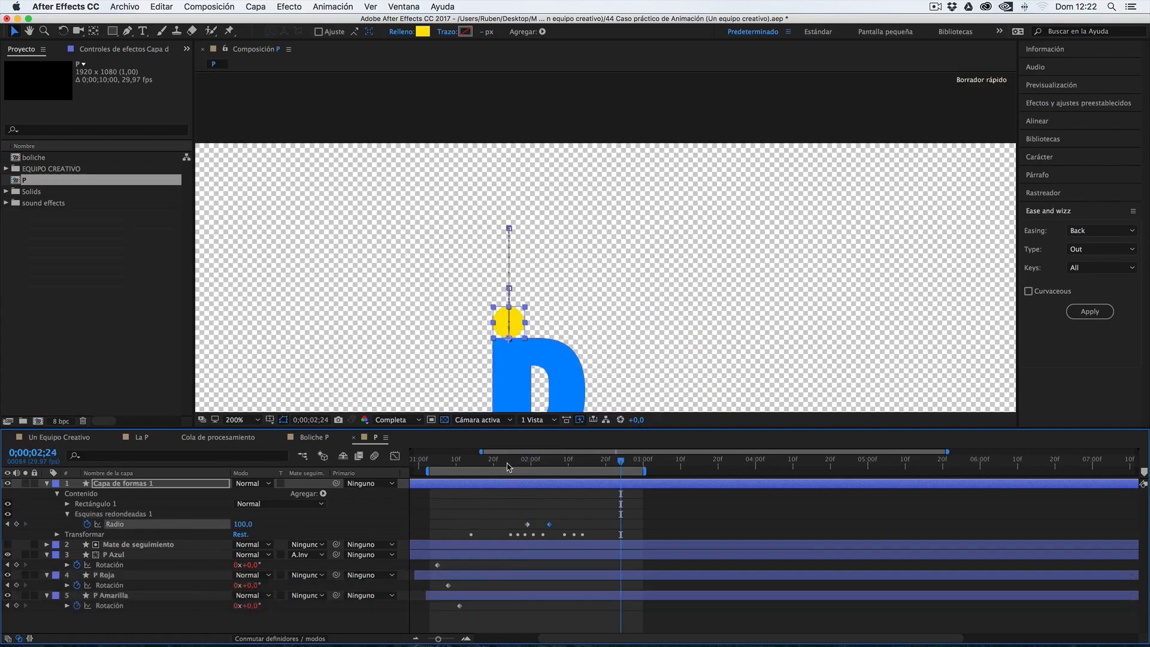
Swap the order of the two Radio keyframes so 100 falls at 0;00;02;00 and 0 at 0;00;02;05.
left_click_drag(509, 467, 550, 464)
key("alt")
scroll(534, 533, "up", 2)
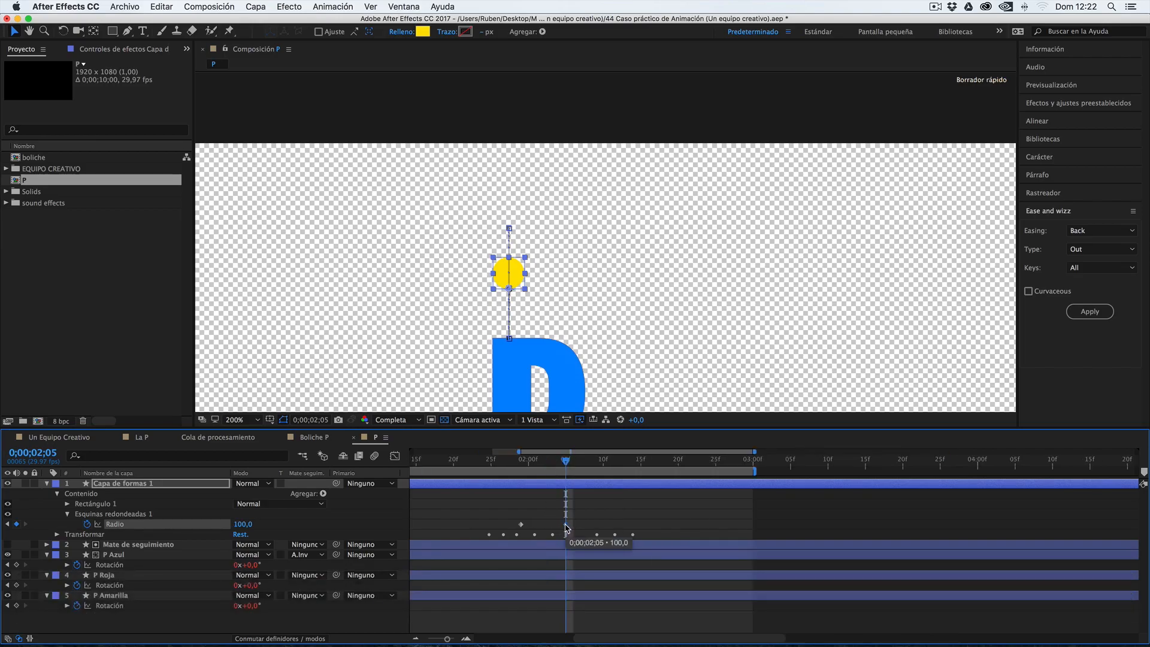
left_click_drag(565, 528, 528, 526)
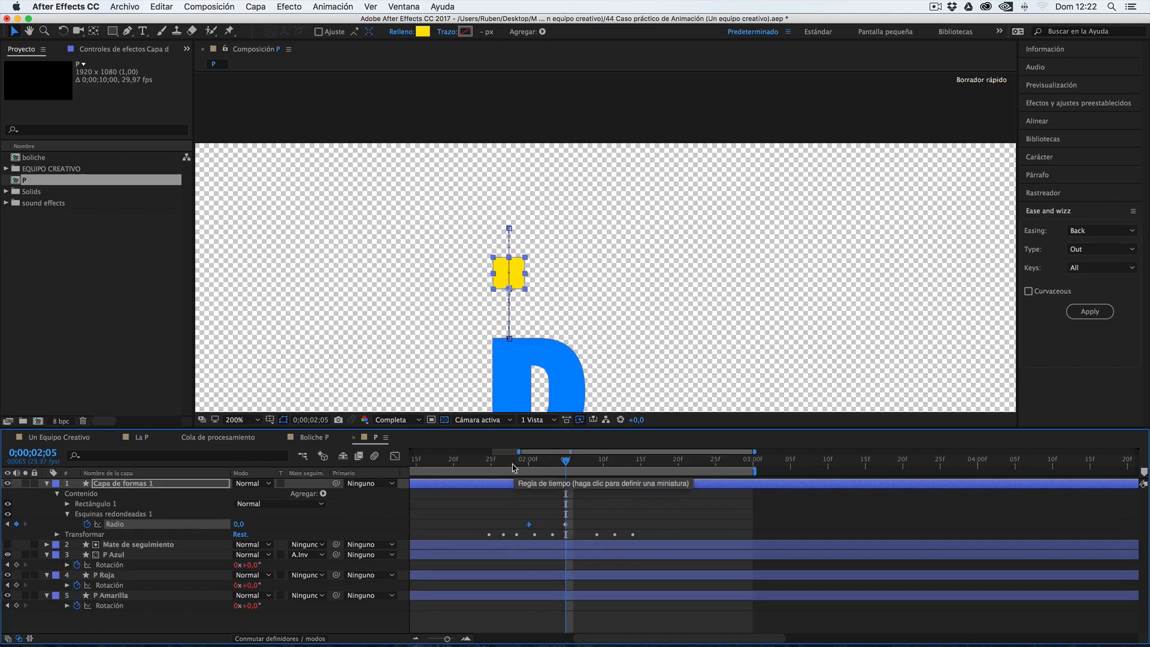
Scrub through the reversed corner morph and play back the animation to check it.
left_click_drag(520, 464, 605, 467)
scroll(560, 476, "down", 5, "alt")
key("space")
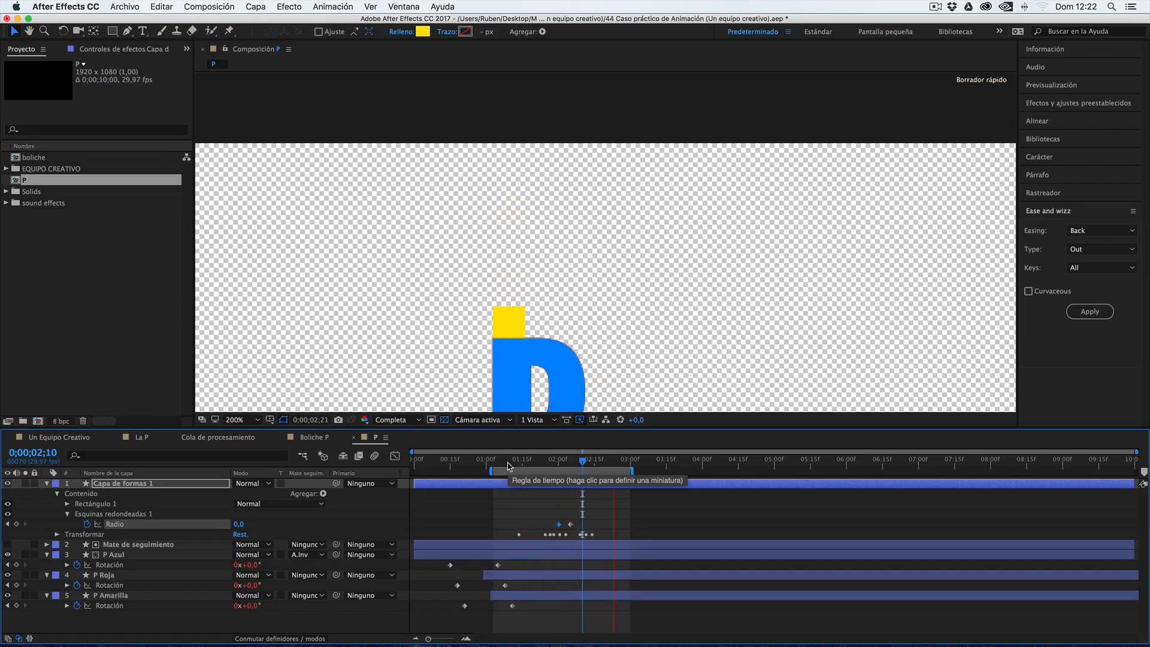
key("space")
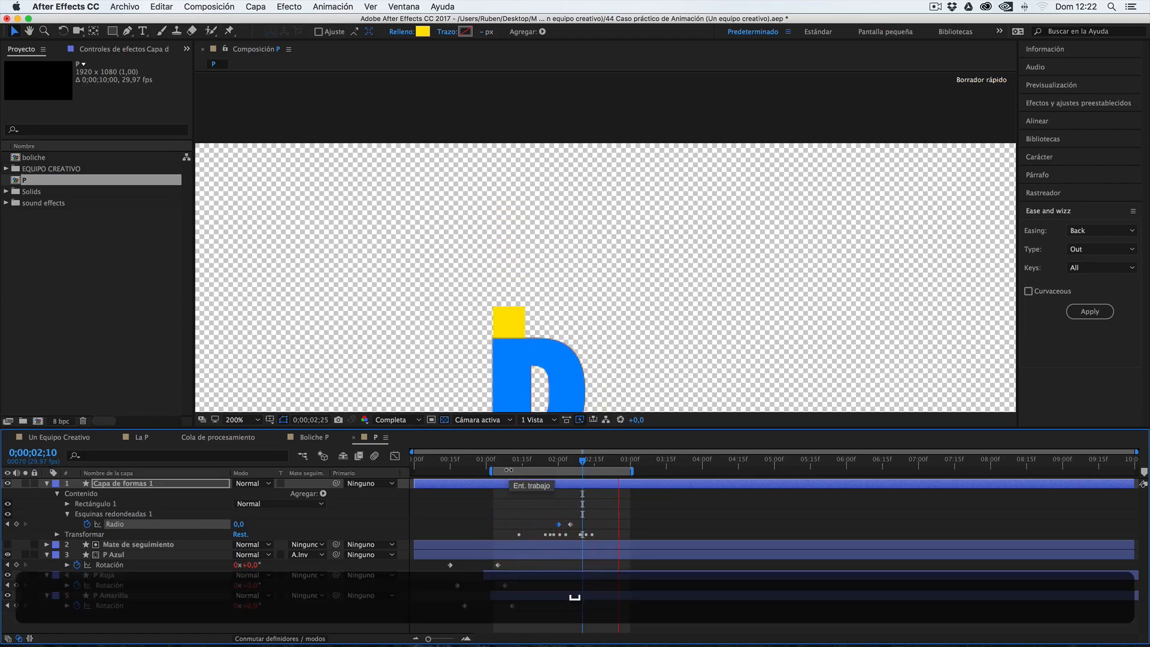
Move the Radio keyframes to the final landing, with 100 at 0;00;02;11 and 0 at 0;00;02;14.
scroll(557, 519, "up", 5)
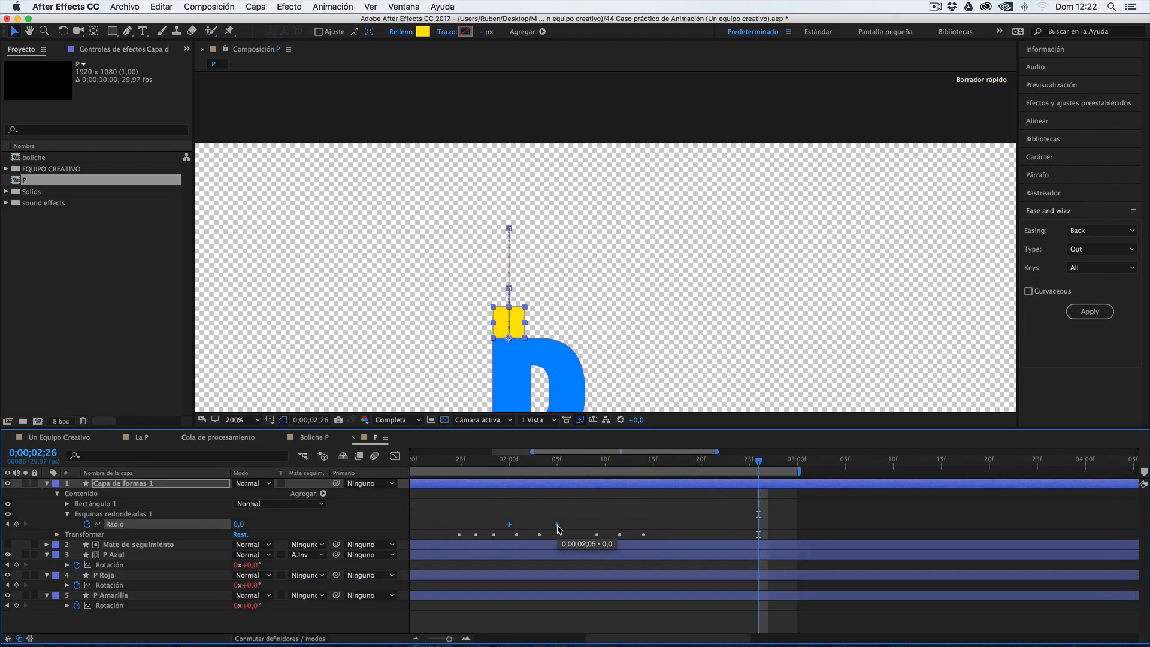
left_click_drag(587, 525, 614, 525)
left_click(599, 518)
scroll(592, 521, "down", 5)
Play back the bounce from 0;00;01;07 to check when the circle turns into a square.
left_click(504, 463)
key("space")
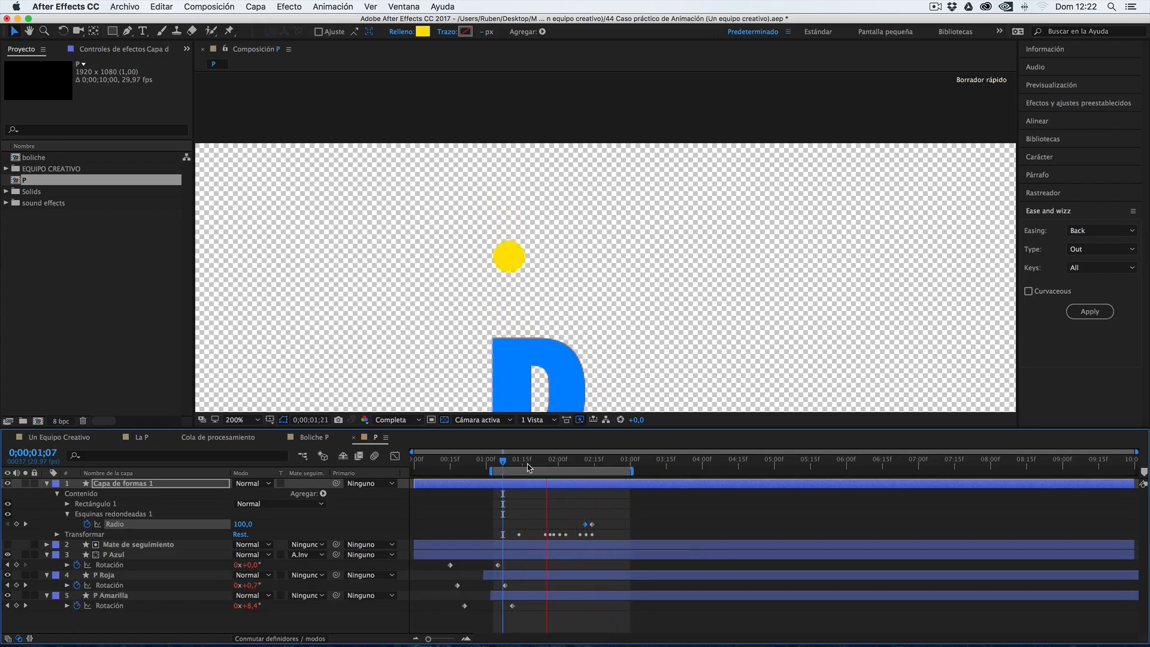
key("space")
left_click(576, 515)
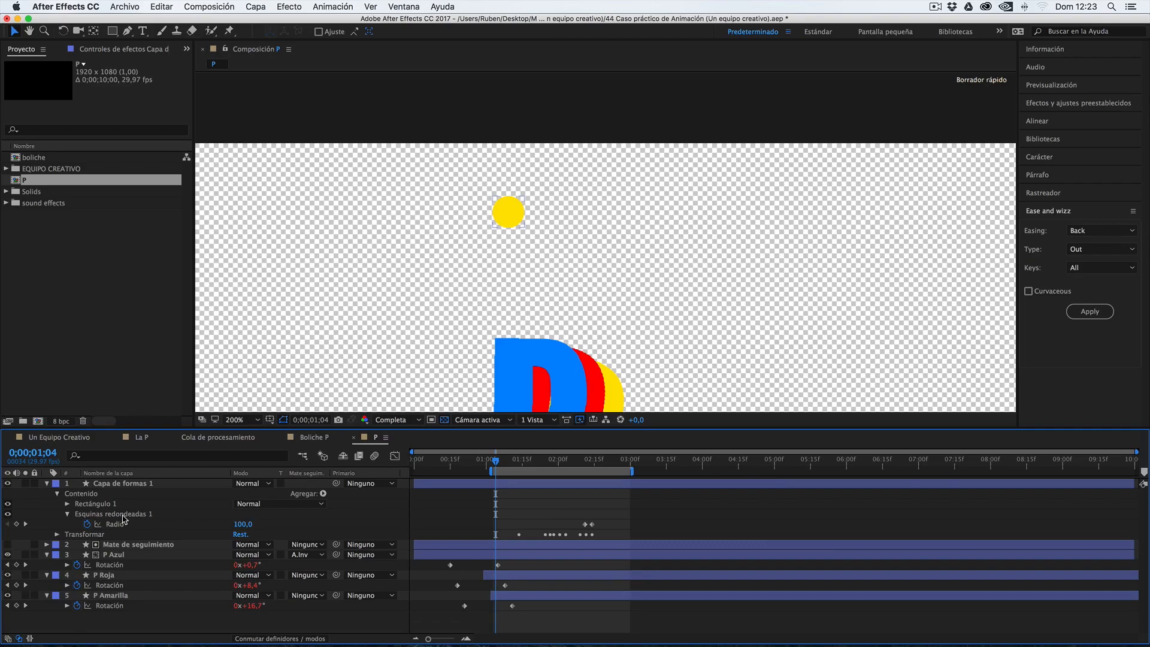
Check the shape at the 0;00;02;11 Radio keyframe and set the current time to the next one at 0;00;02;14.
left_click(323, 495)
left_click(135, 524)
left_click(585, 460)
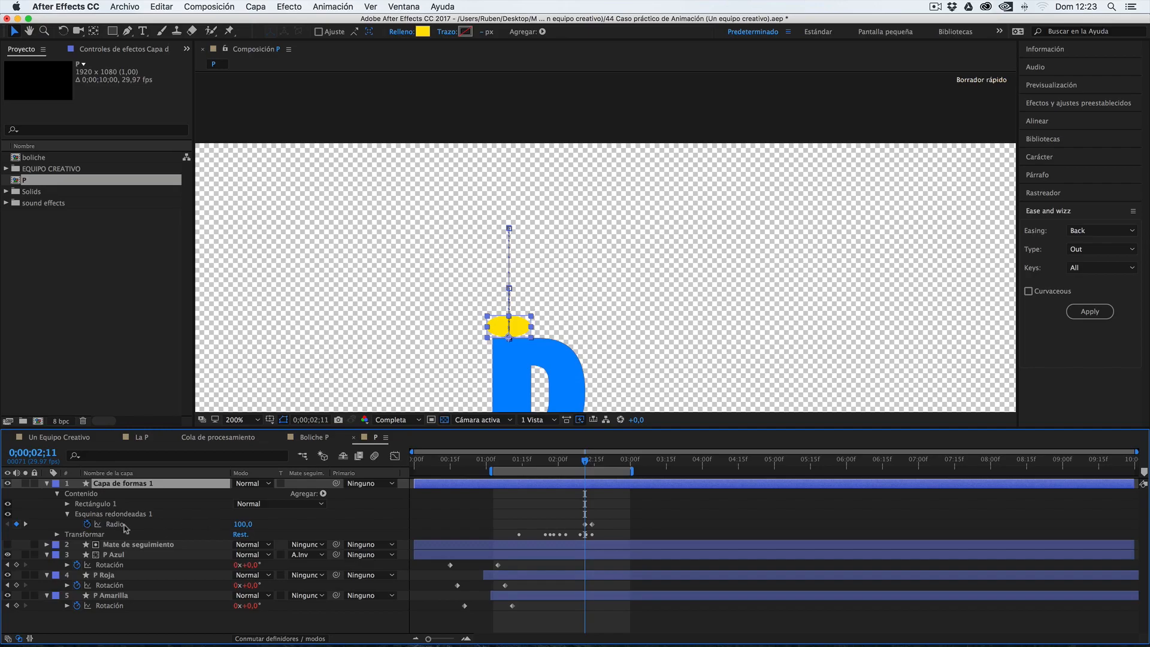
left_click(586, 525)
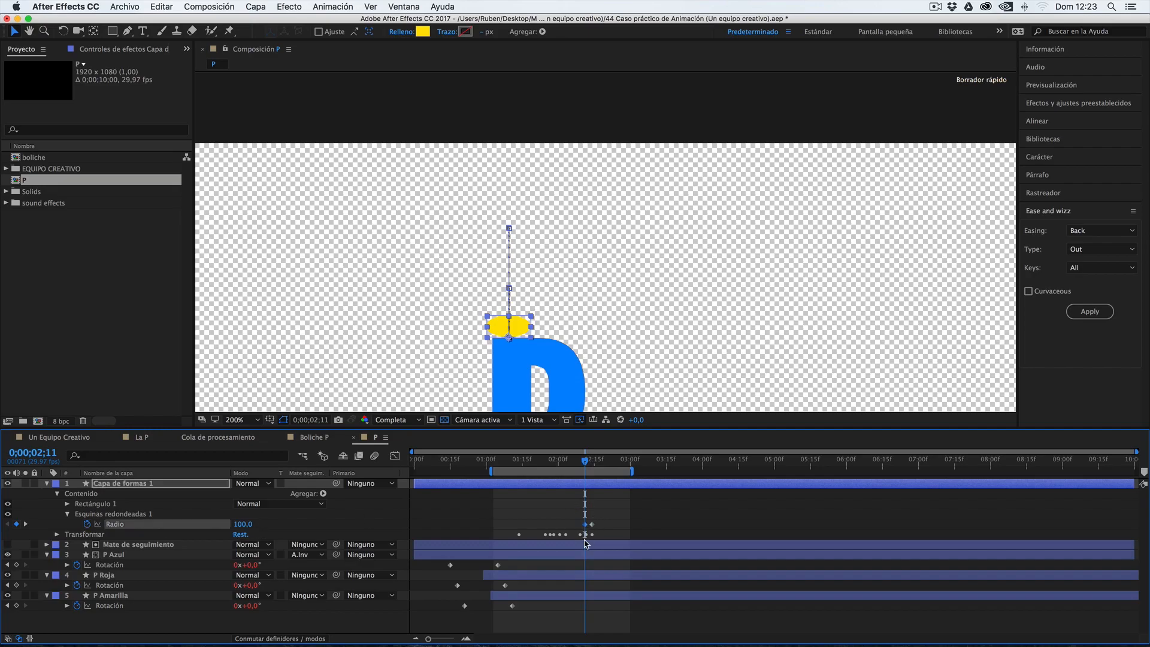
left_click_drag(590, 464, 593, 464)
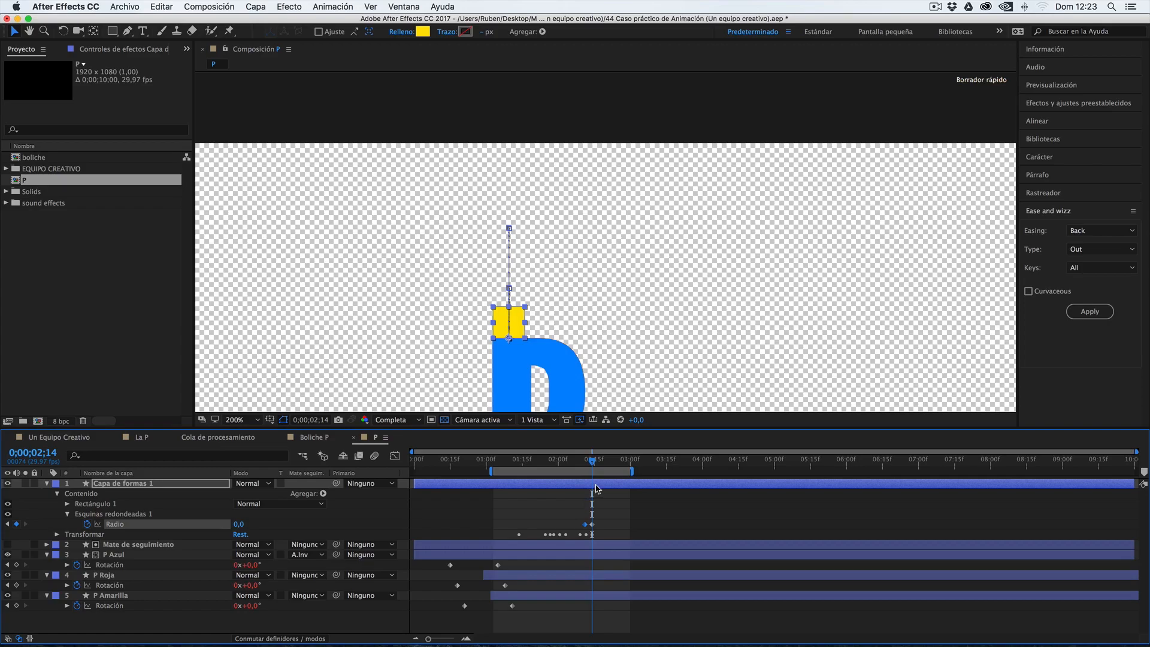
Try splitting Capa de formas 1 at 0;00;02;14, check both halves and undo the split.
left_click(161, 486)
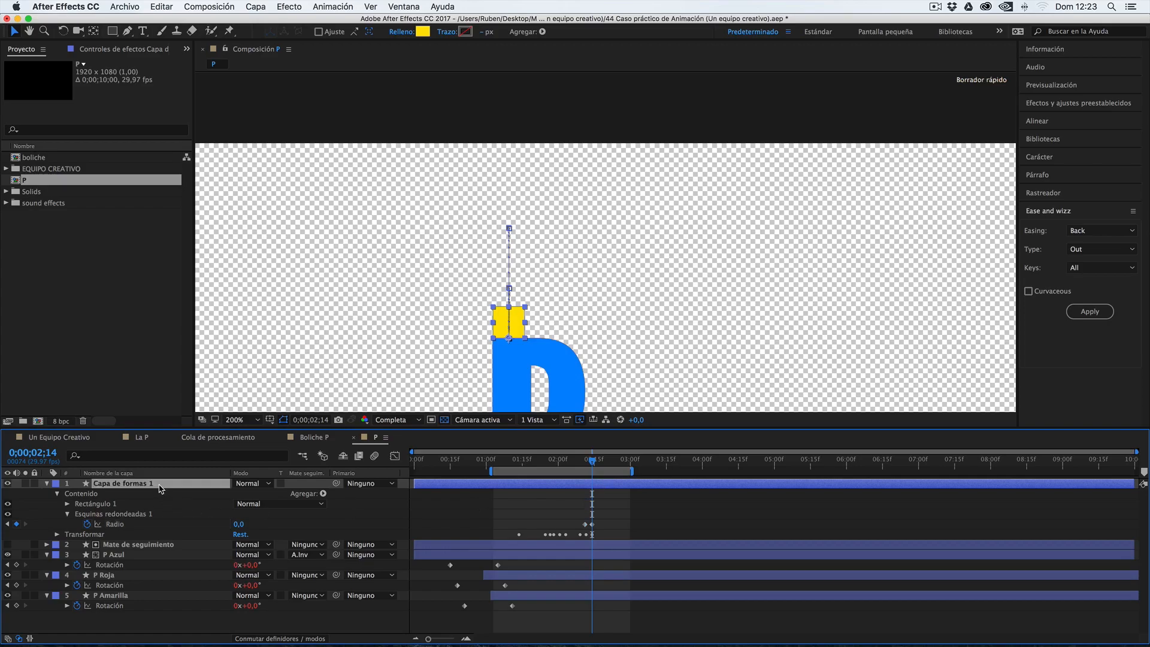
key("shift+super+d")
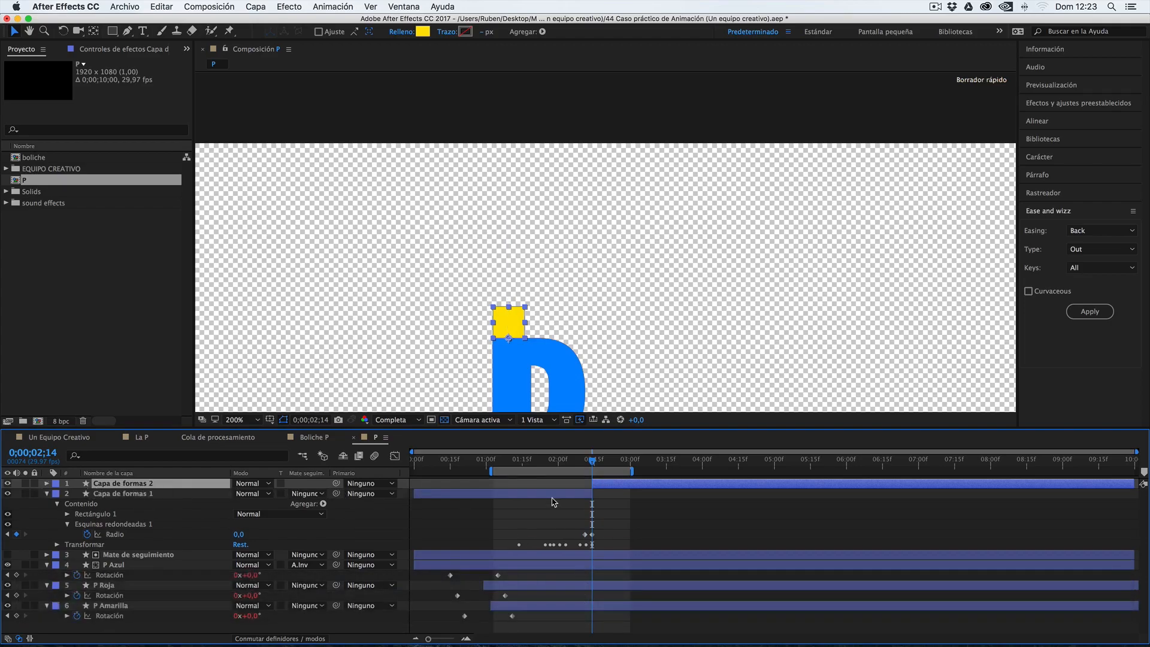
left_click(583, 495)
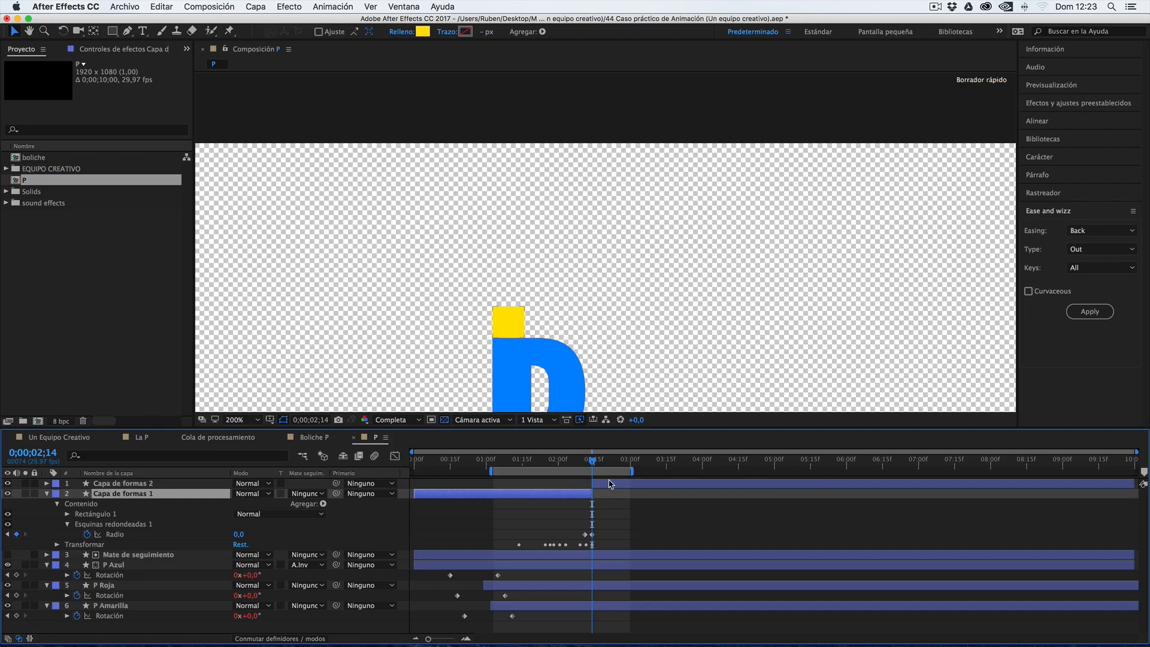
left_click(611, 483)
left_click(575, 494)
key("super+z")
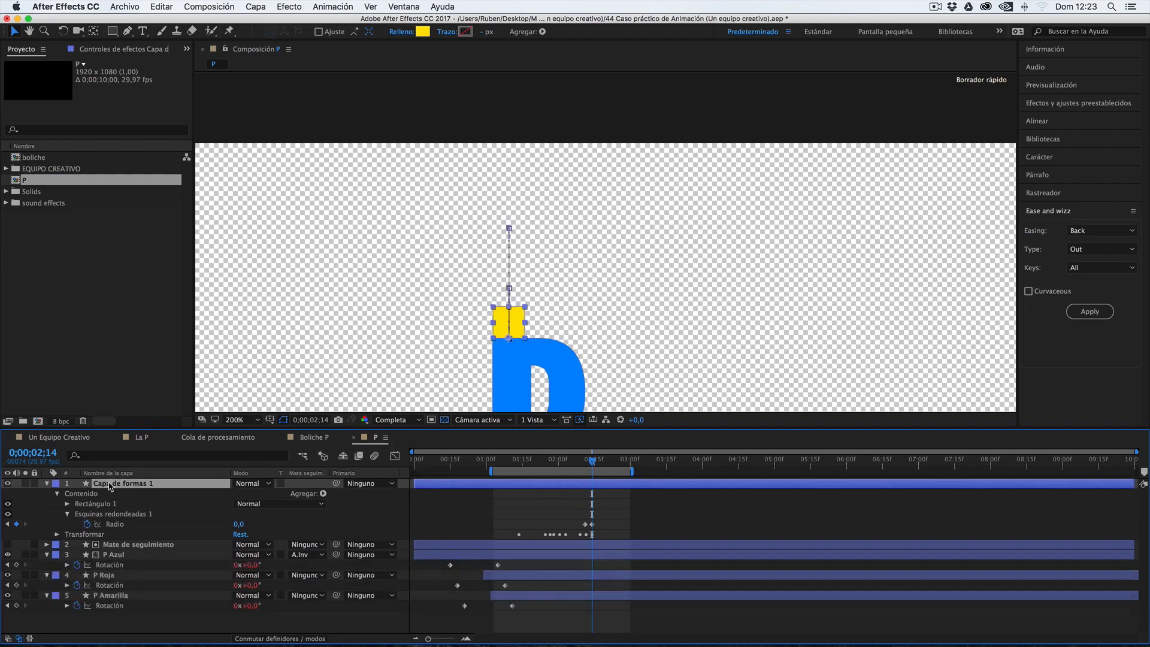
Collapse the properties of the P Azul, P Roja and P Amarilla layers.
left_click(47, 554)
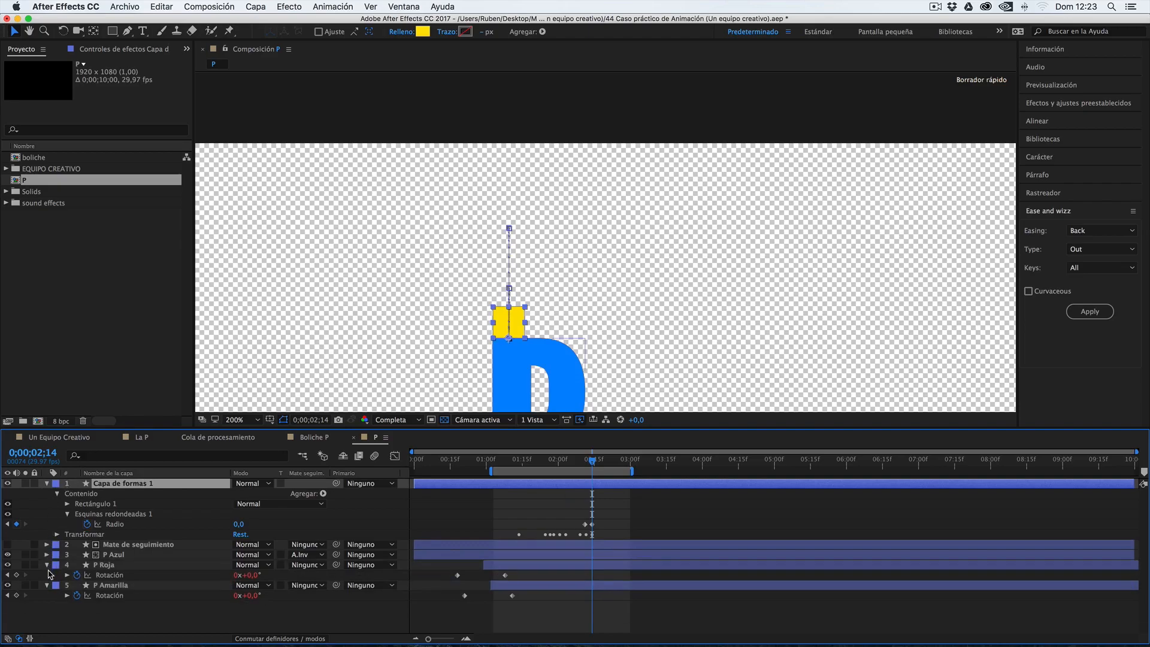
left_click(47, 565)
left_click(47, 575)
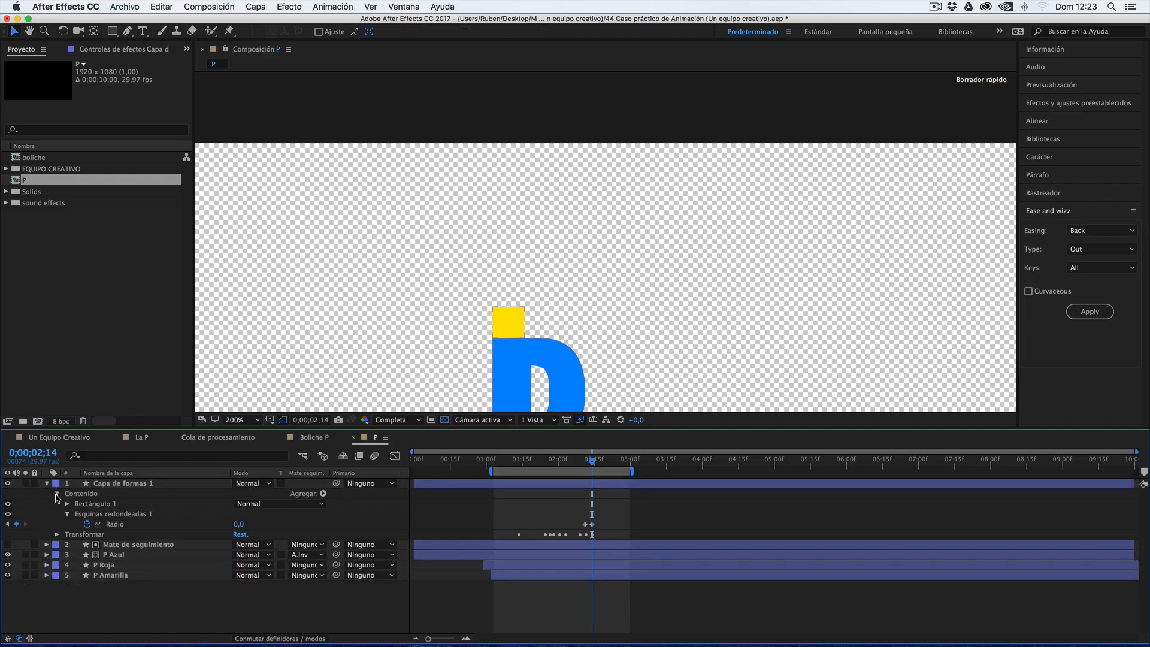
Rename the layer Capa de formas 1 as Boliche.
left_click(99, 484)
right_click(165, 491)
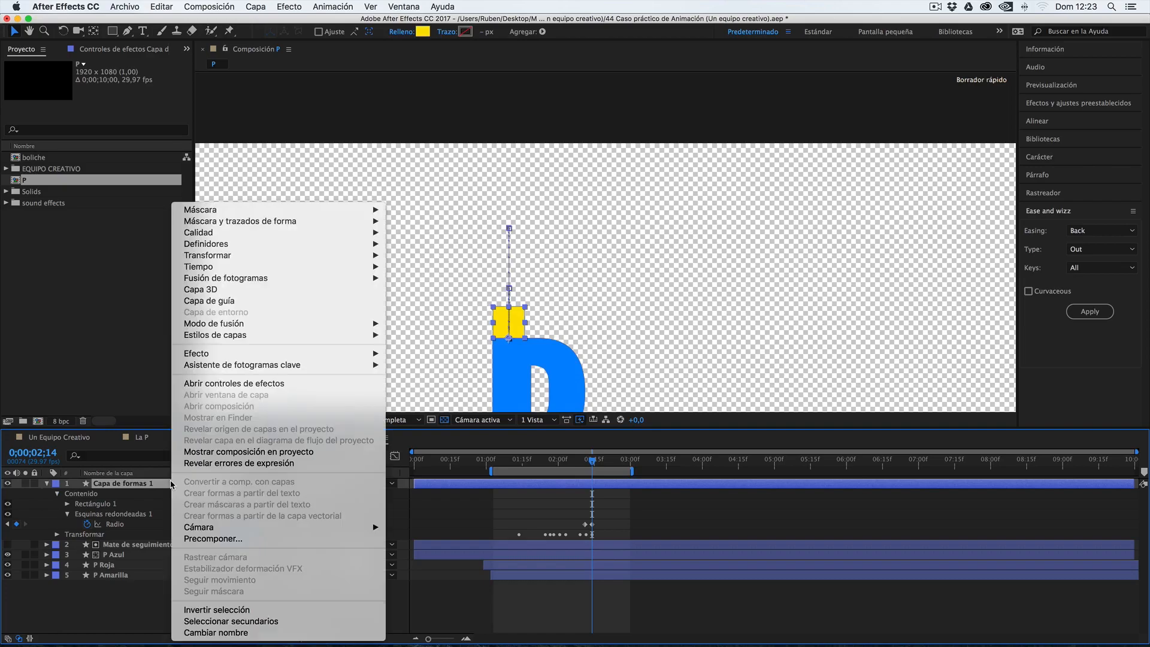
left_click(227, 633)
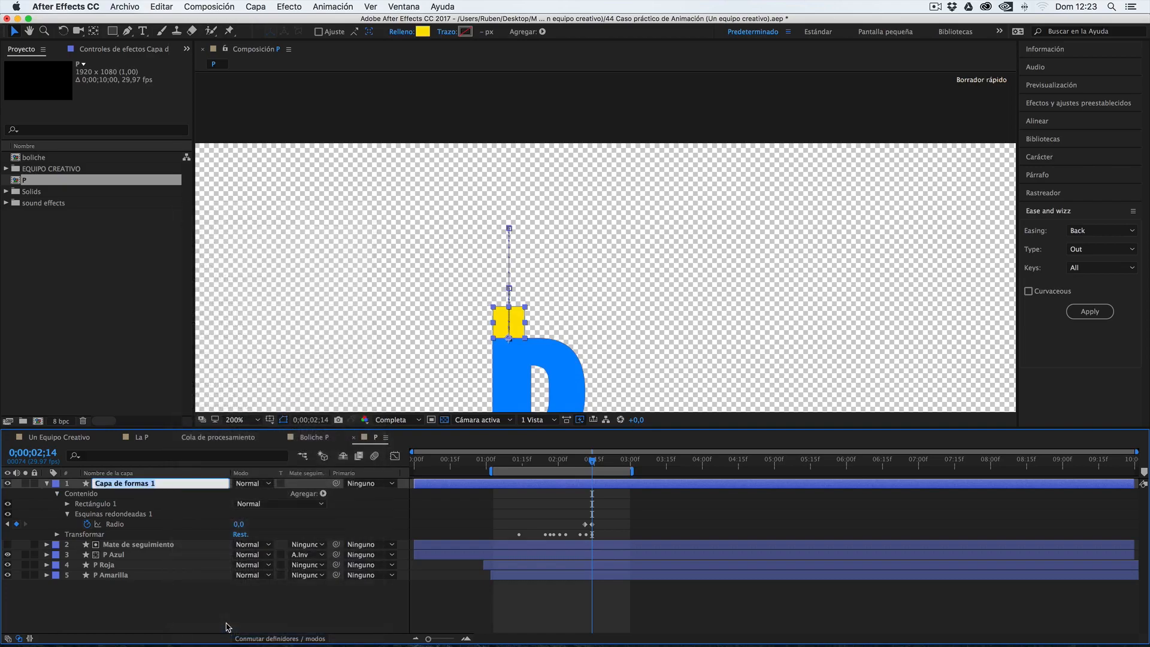
key("shift")
type("Boliche")
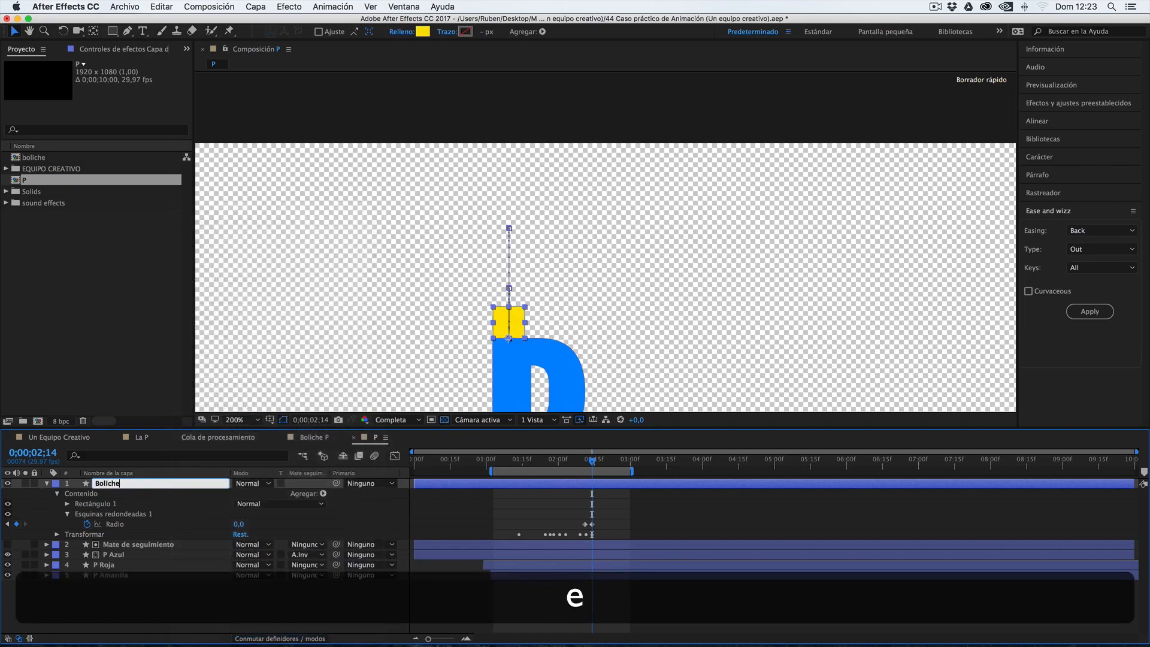
left_click(112, 485)
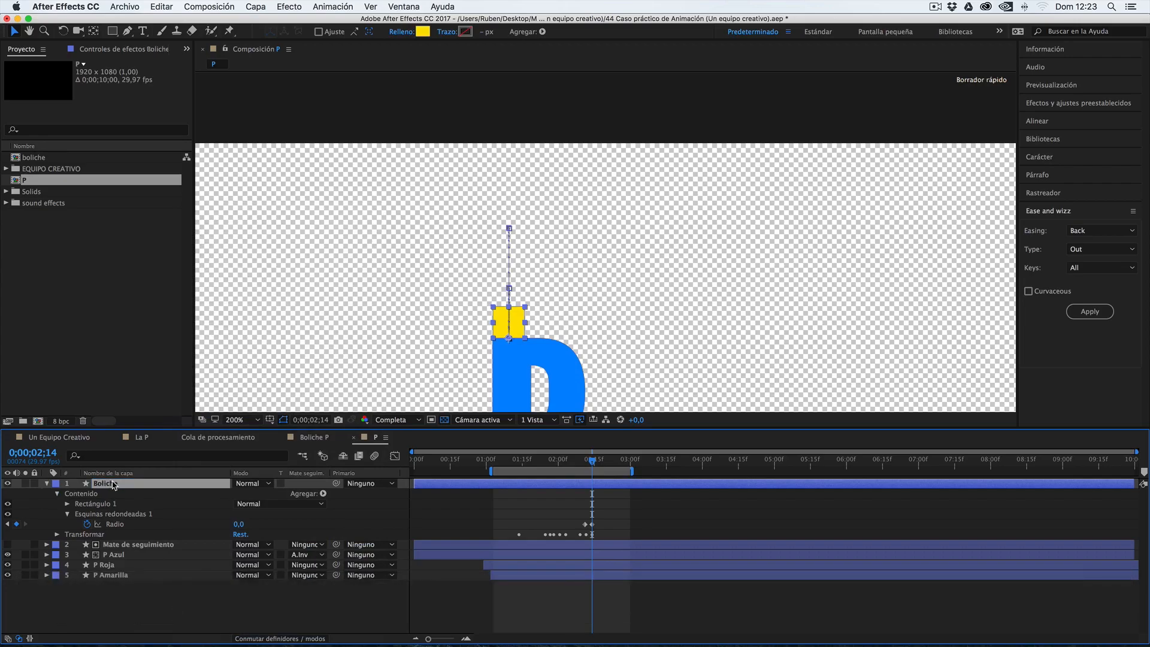
Split the Boliche layer at 0;00;02;14 and scrub across the cut to check it.
key("super+d")
key("super+z")
key("super+shift+d")
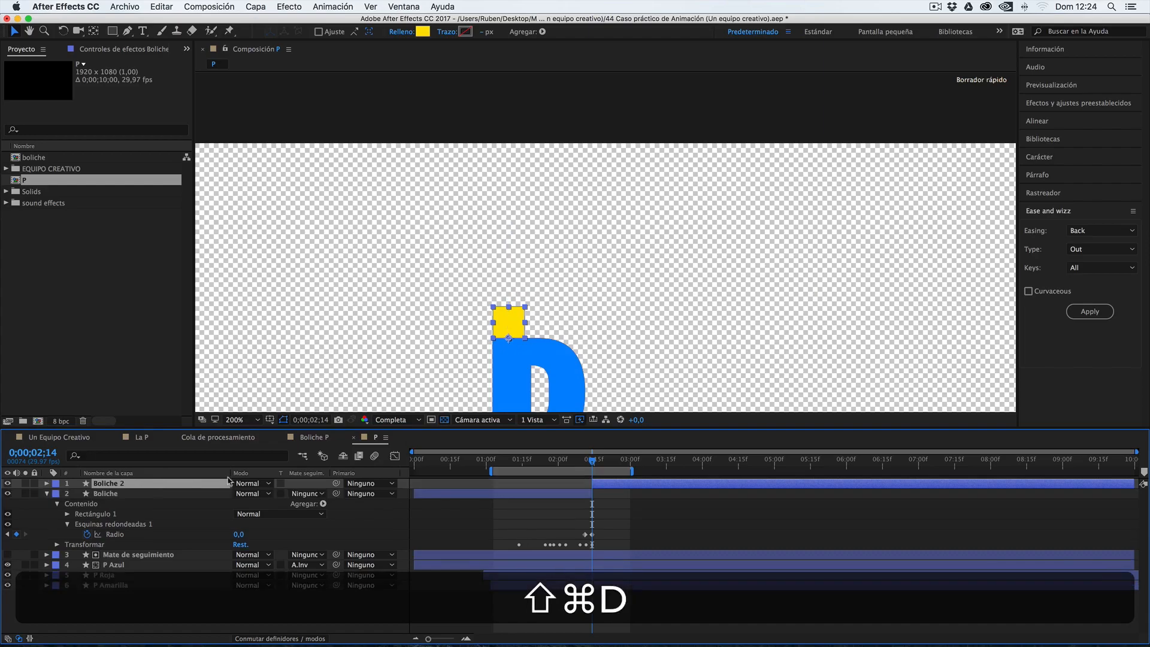
left_click_drag(523, 467, 594, 465)
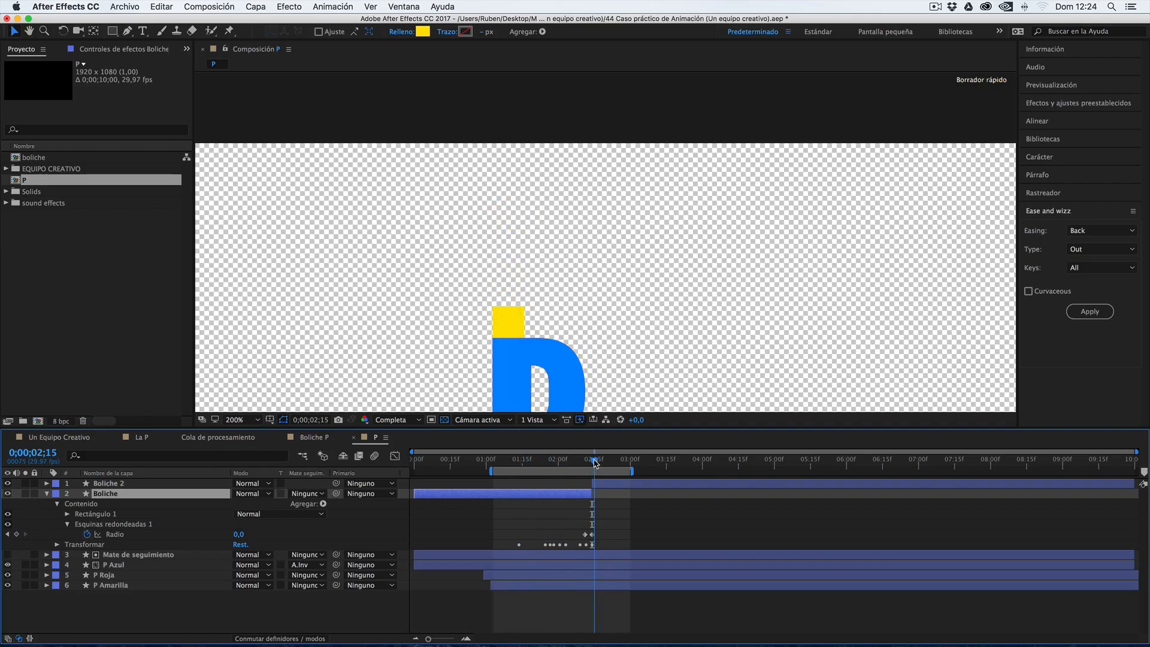
Reveal the keyframed properties of Boliche 2 and delete all its Radio, Punto de anclaje, Posición and Escala keyframes.
left_click(603, 484)
scroll(613, 496, "up", 5)
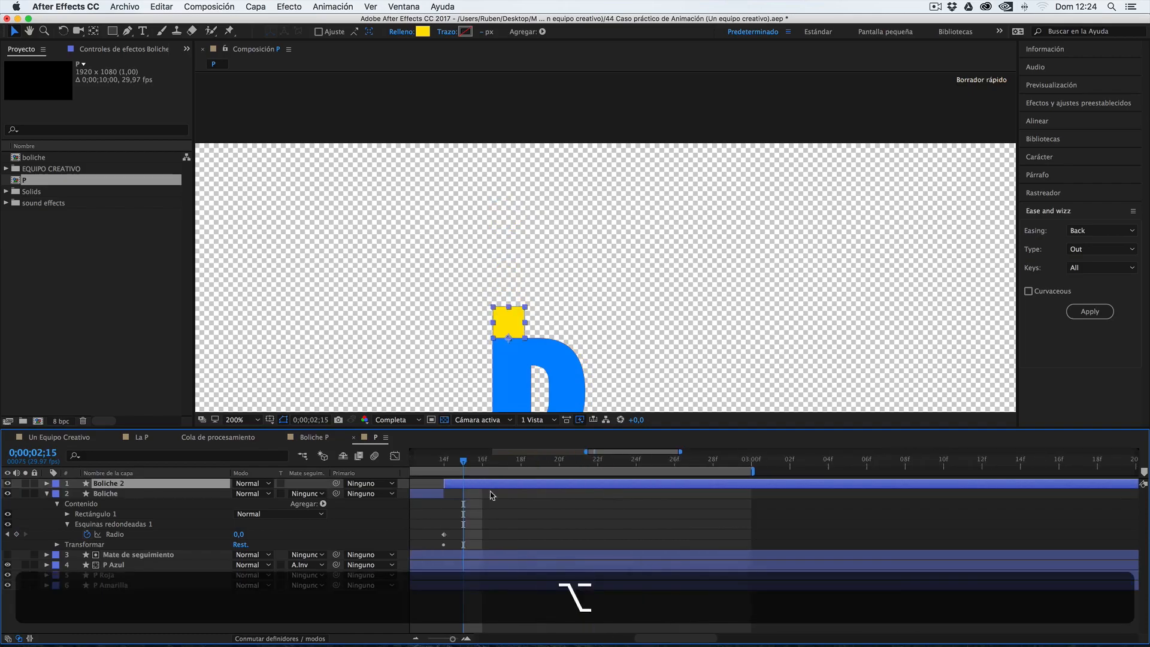
key("u")
scroll(523, 508, "left", 5)
scroll(523, 508, "down", 10)
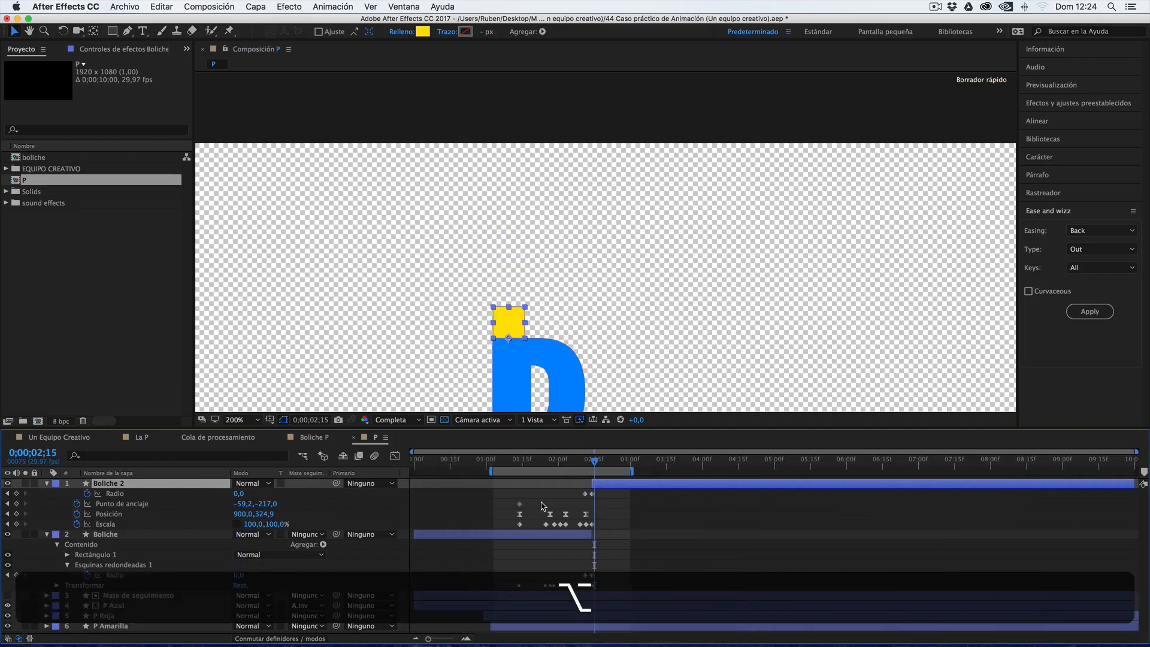
left_click_drag(607, 492, 506, 531)
key("Delete")
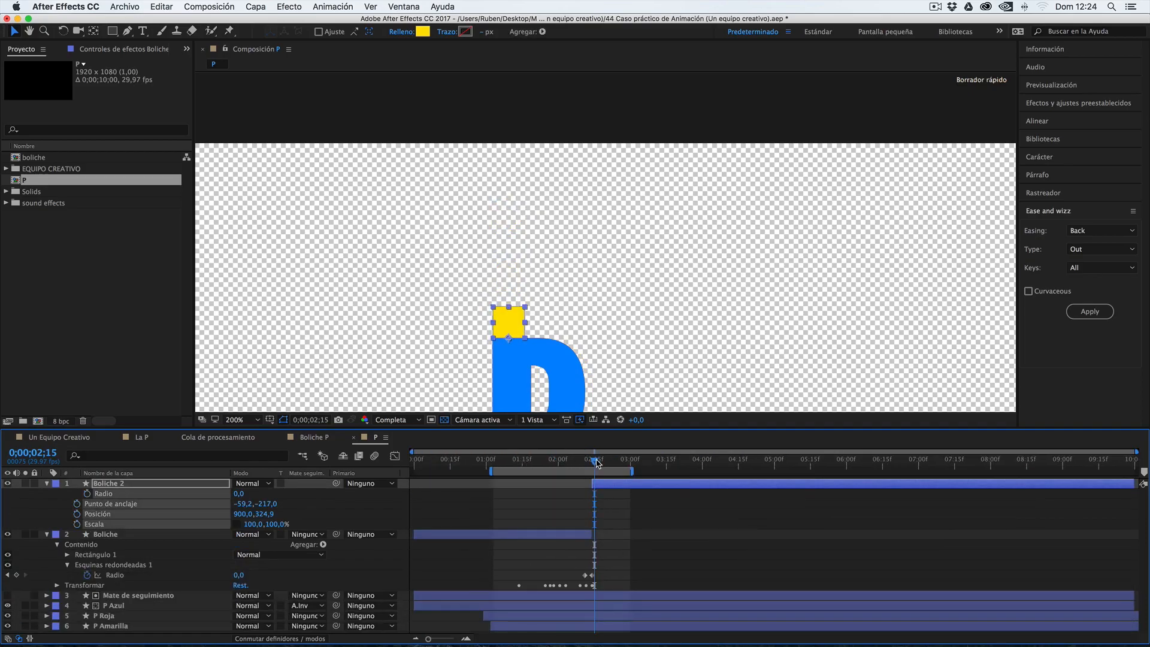
Add a Posición keyframe to Boliche 2 at 0;00;02;14, where the layer begins.
left_click_drag(597, 462, 612, 464)
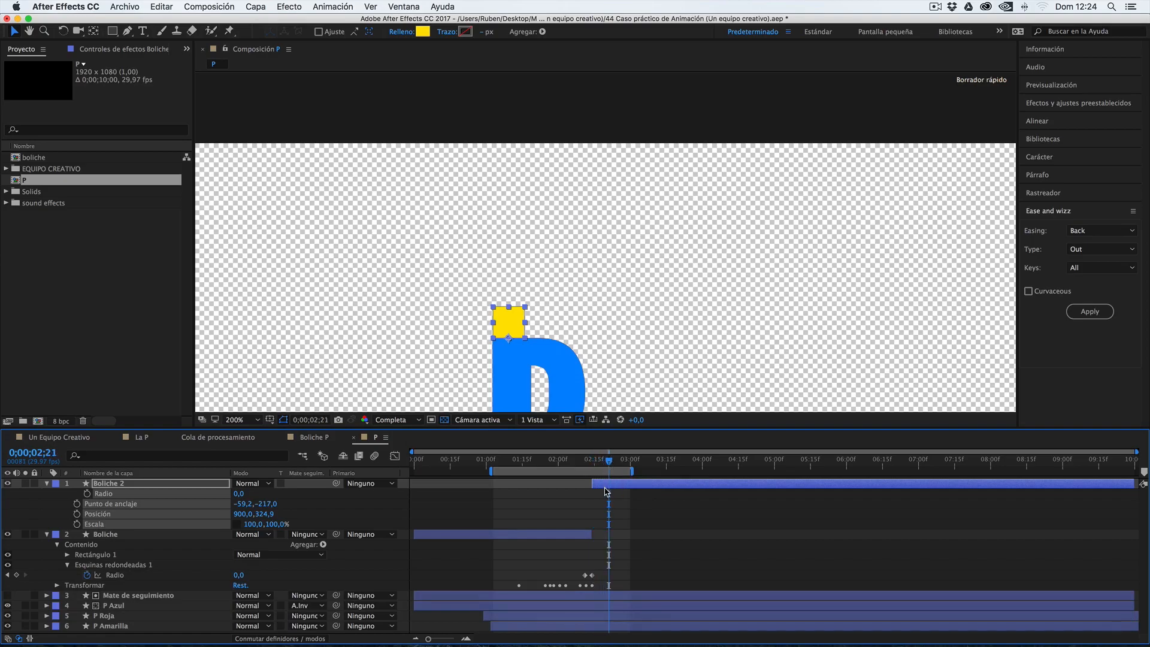
key("alt")
scroll(603, 495, "up", 5)
left_click(517, 461)
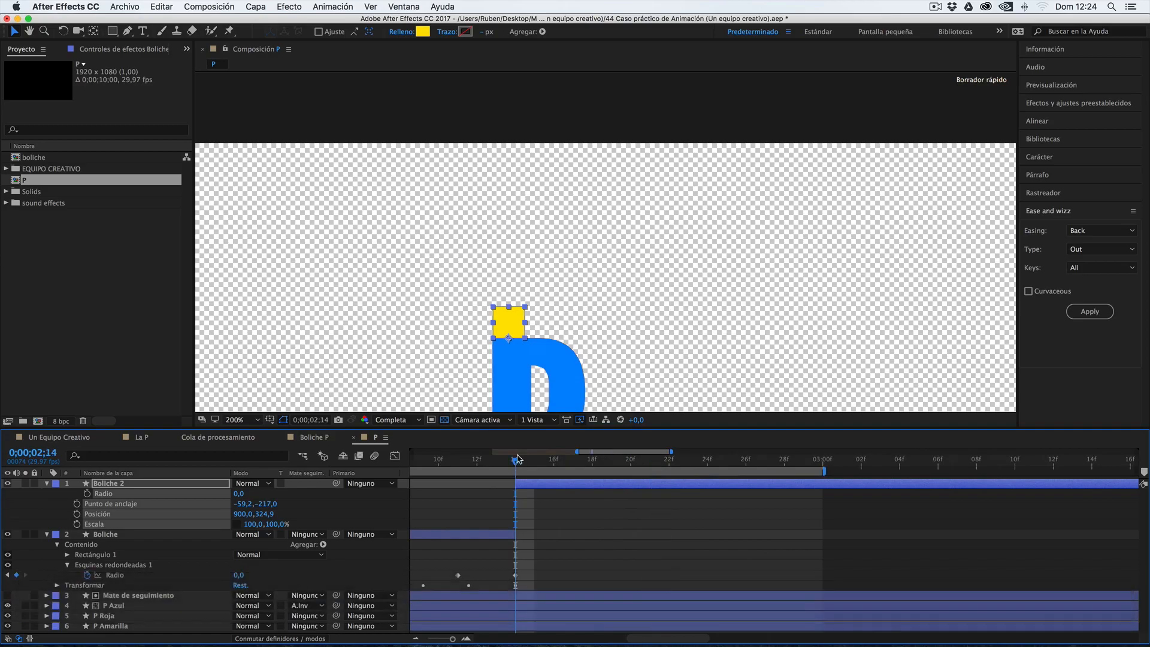
key("space")
left_click_drag(664, 350, 651, 247)
scroll(647, 246, "up", 1)
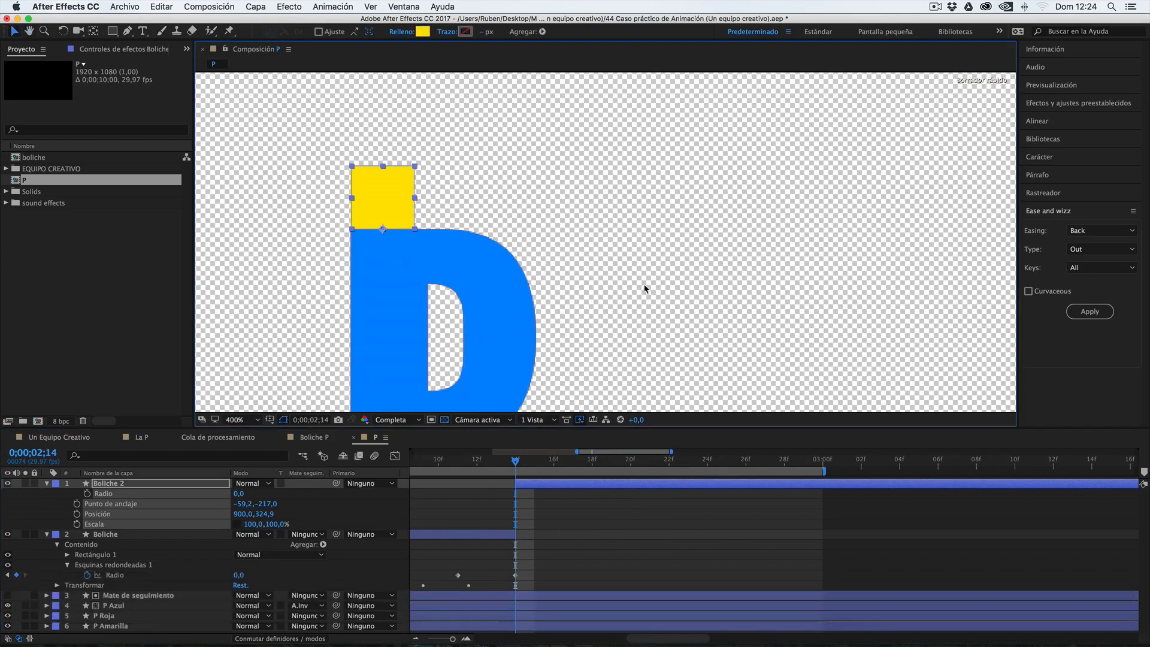
scroll(649, 287, "down", 1)
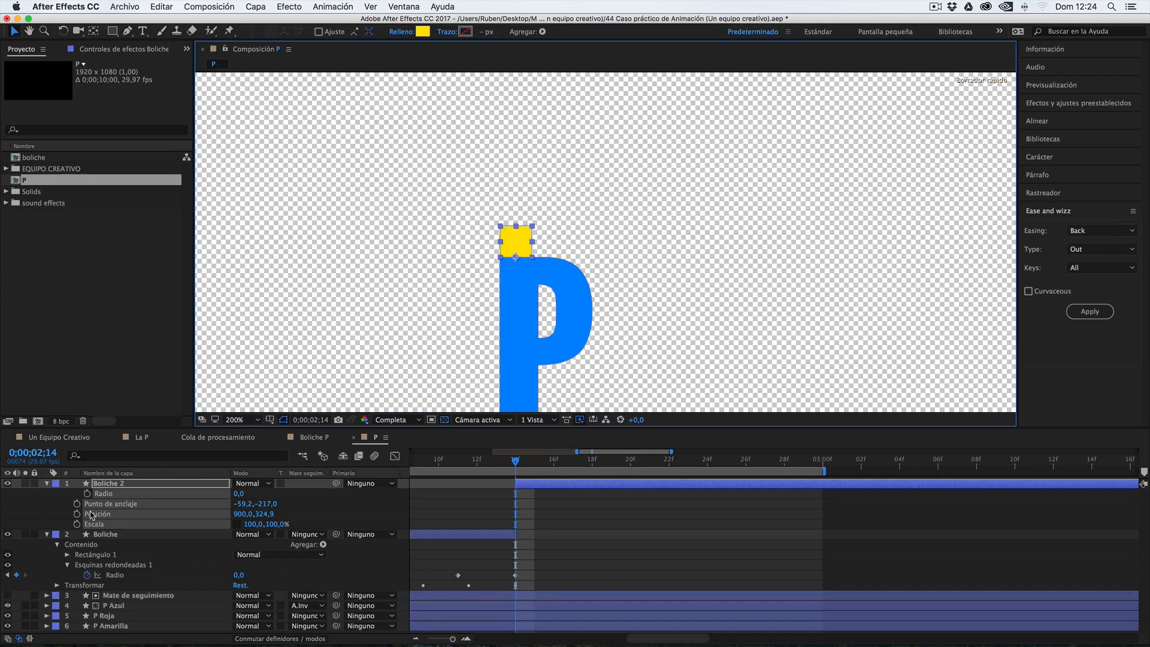
left_click(115, 488)
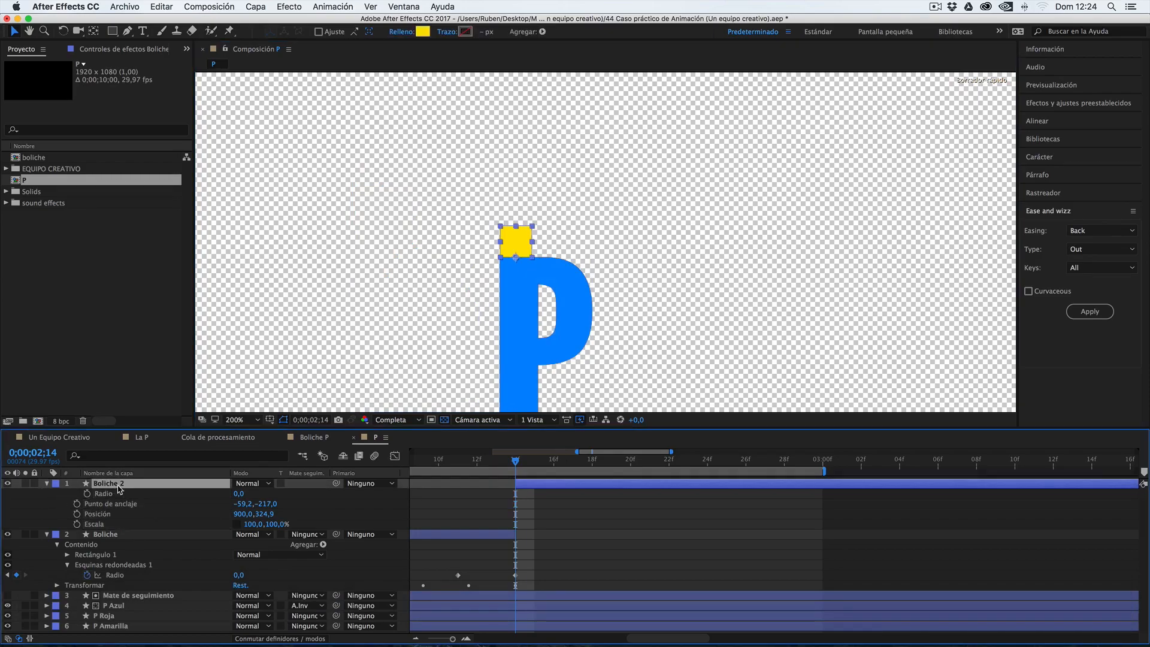
key("p")
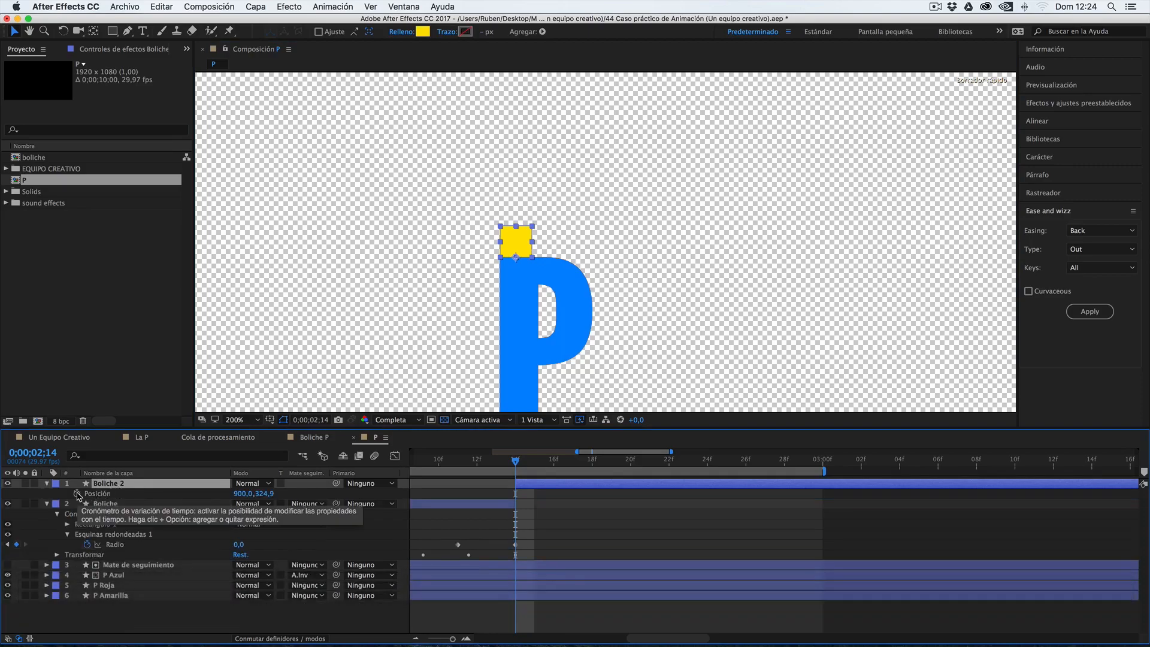
left_click(77, 494)
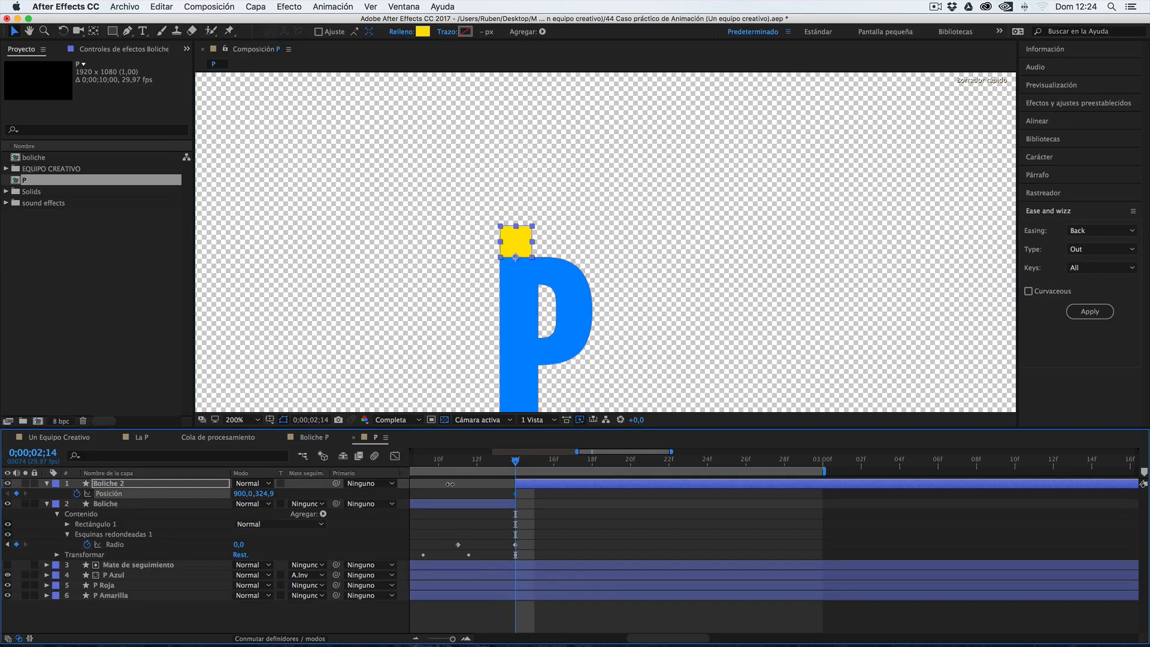
Collapse the properties of the Boliche layer and select Boliche 2.
left_click(157, 505)
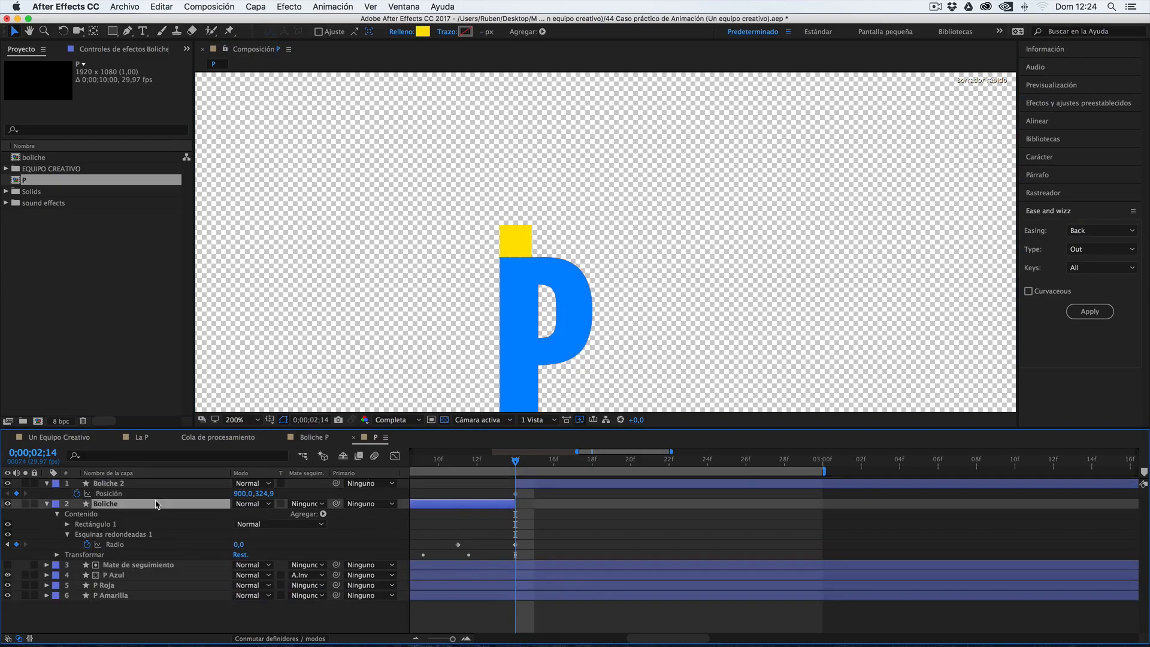
key("u")
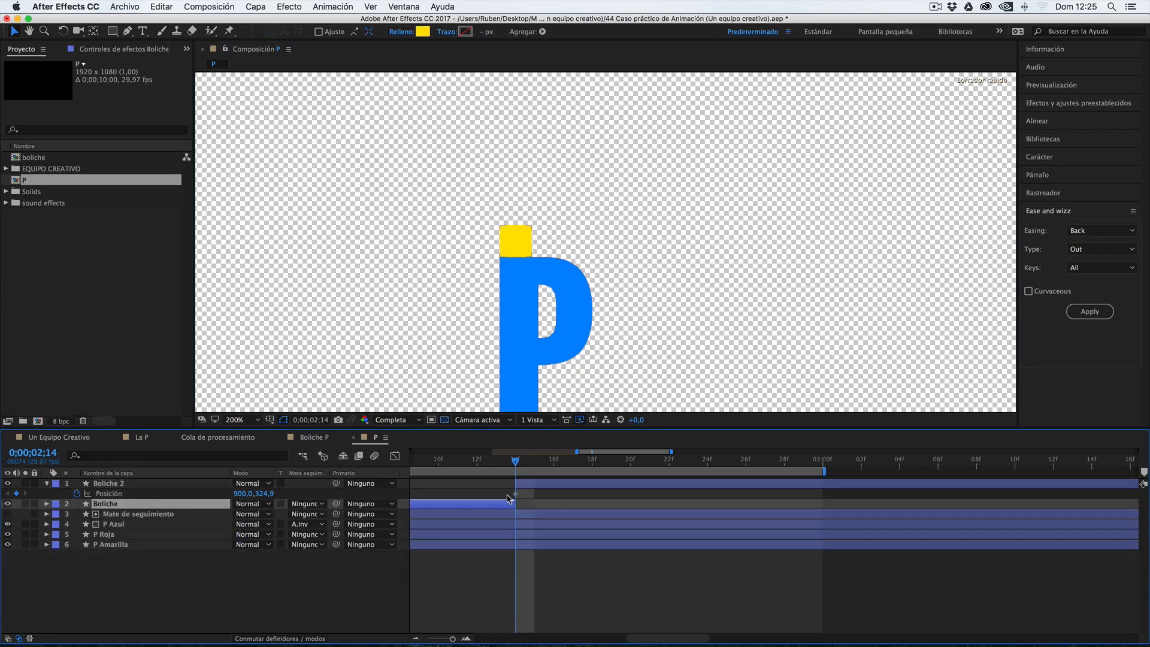
left_click(540, 486)
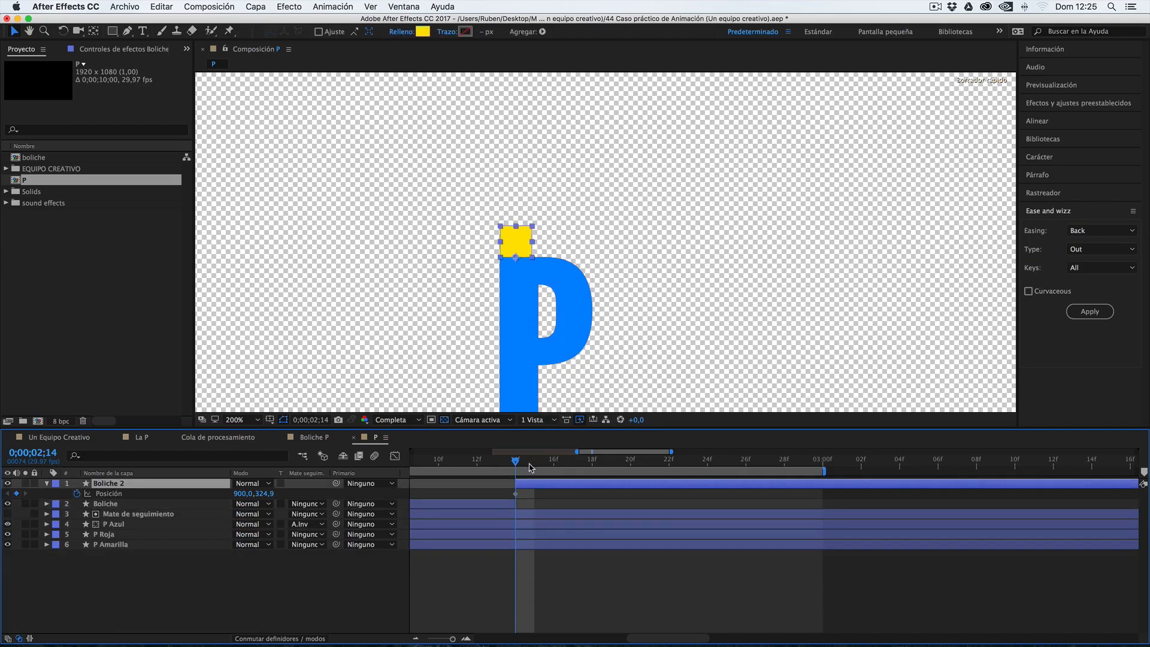
End the work area at 0;00;03;04 and move the Boliche 2 square straight down to Posición 900,0, 506,9 there.
key("shift+Page_Down")
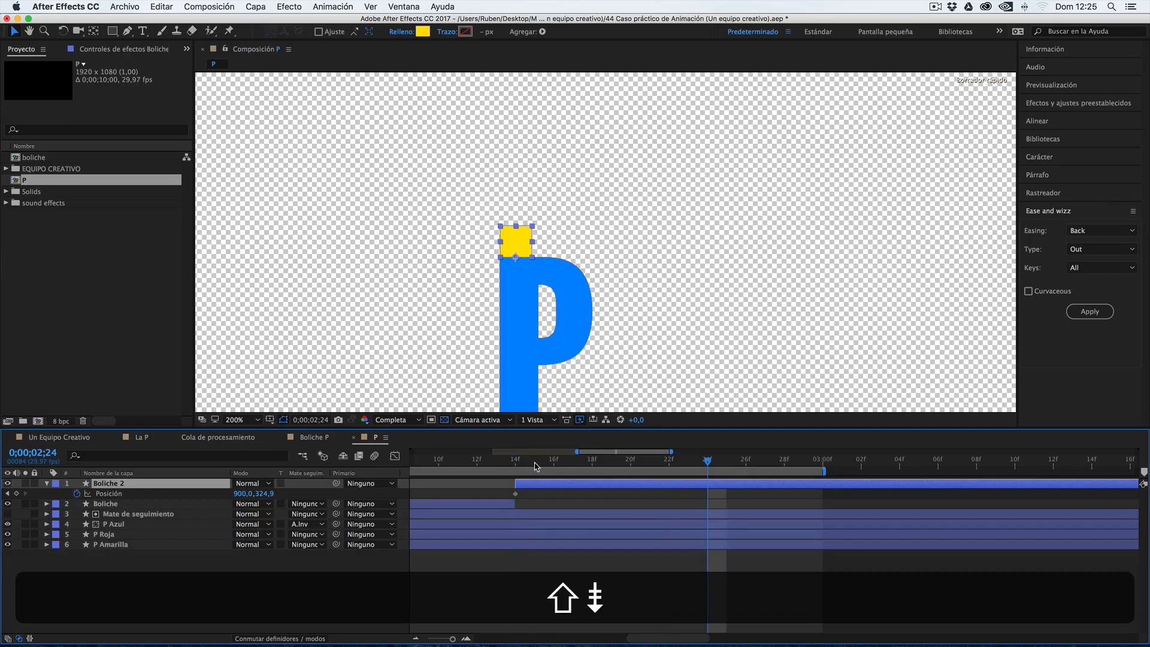
key("shift+Page_Down")
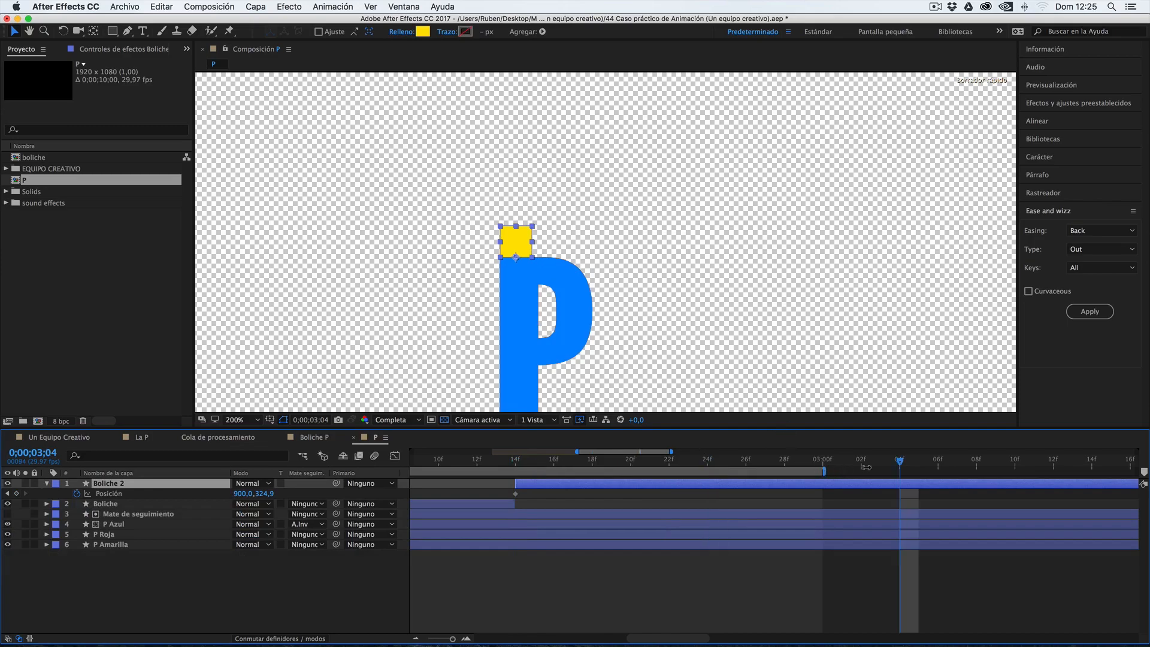
key("n")
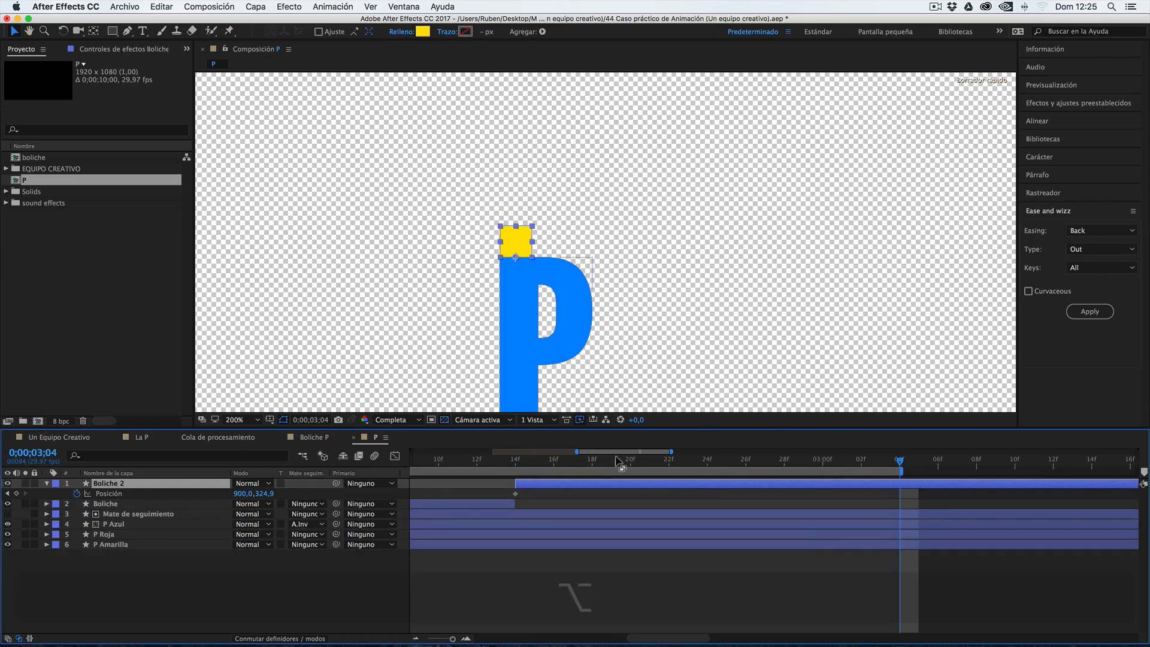
left_click_drag(518, 261, 518, 367)
key("shift")
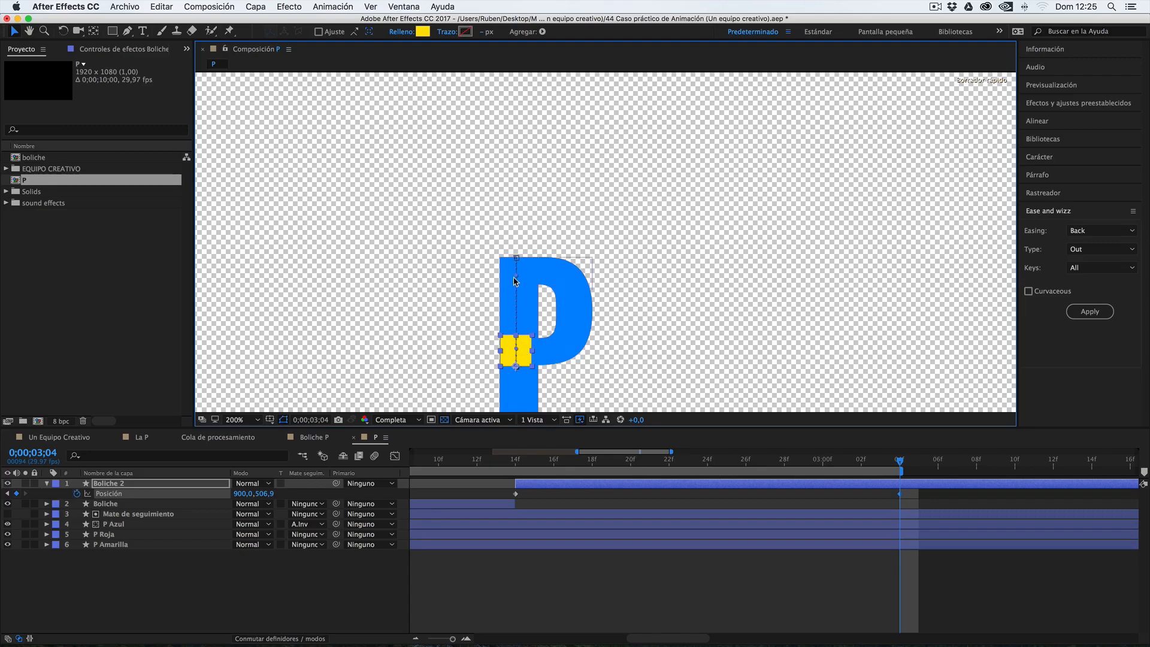
Pull out the direction handles of both Posición keyframes so the motion path arcs around the outside of the P's bowl.
key("alt")
key("super+z")
left_click_drag(517, 277, 667, 248)
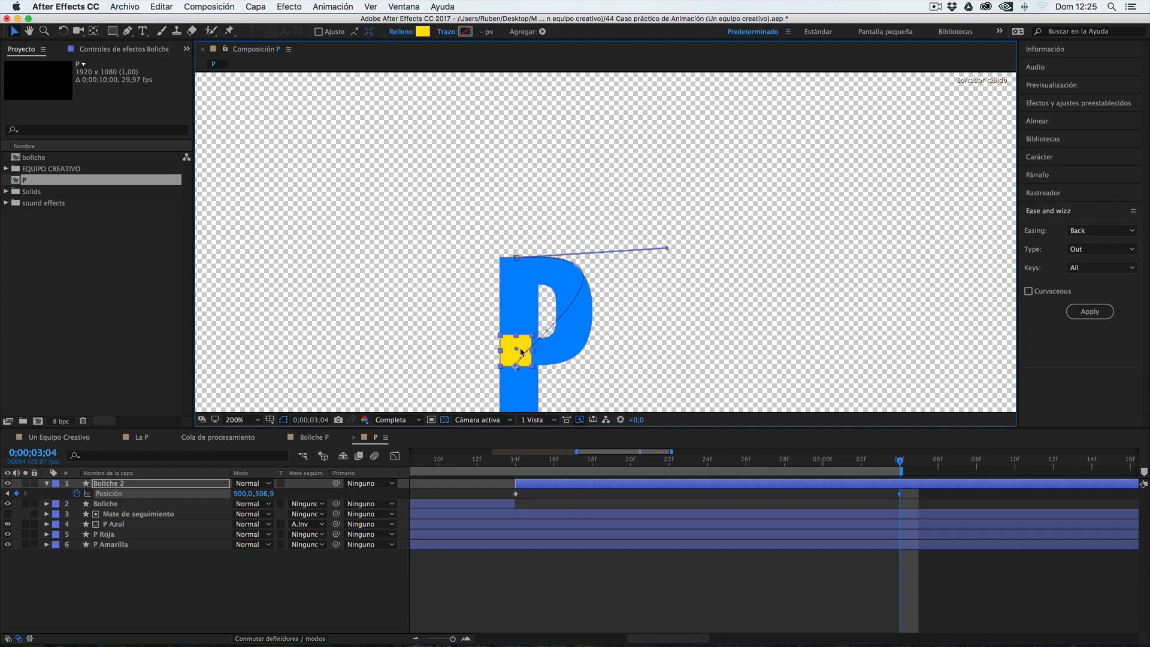
left_click_drag(515, 366, 655, 377)
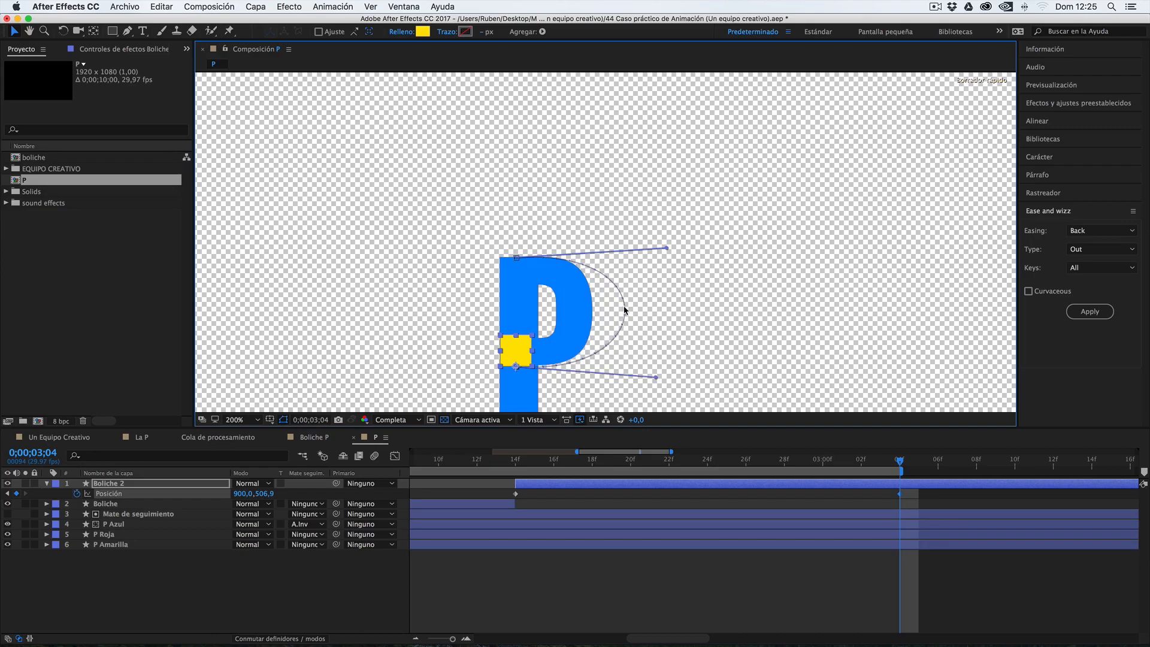
Add a point midway along the motion path at 0;00;02;24 and move it onto the outer edge of the P's bowl.
key("g")
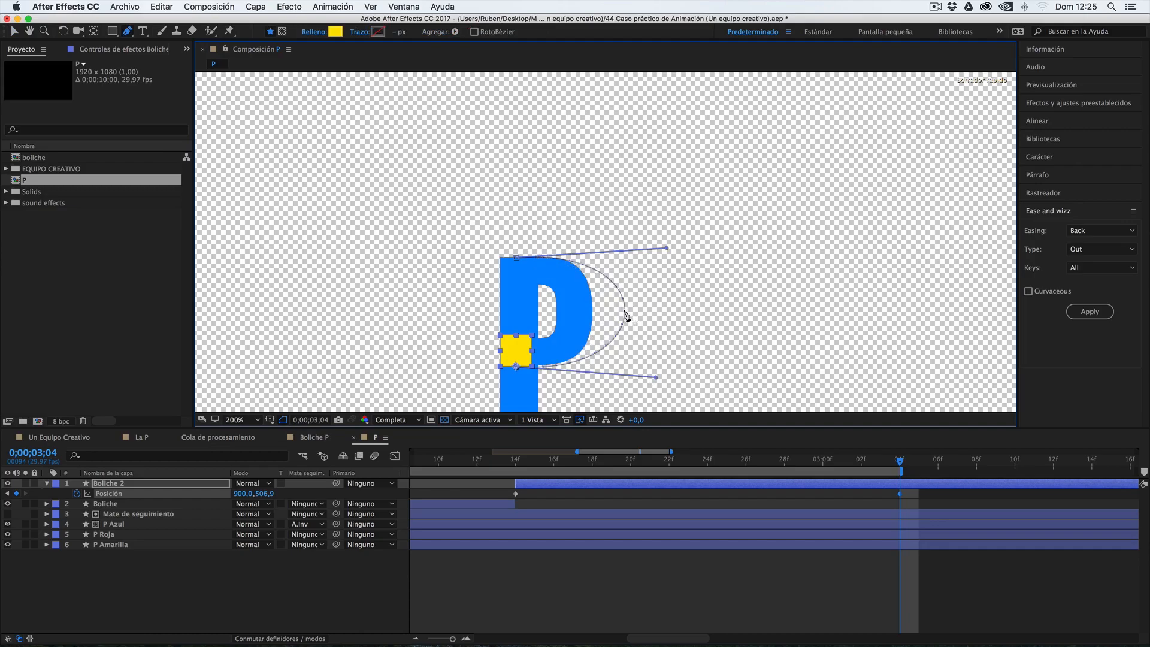
left_click(625, 312)
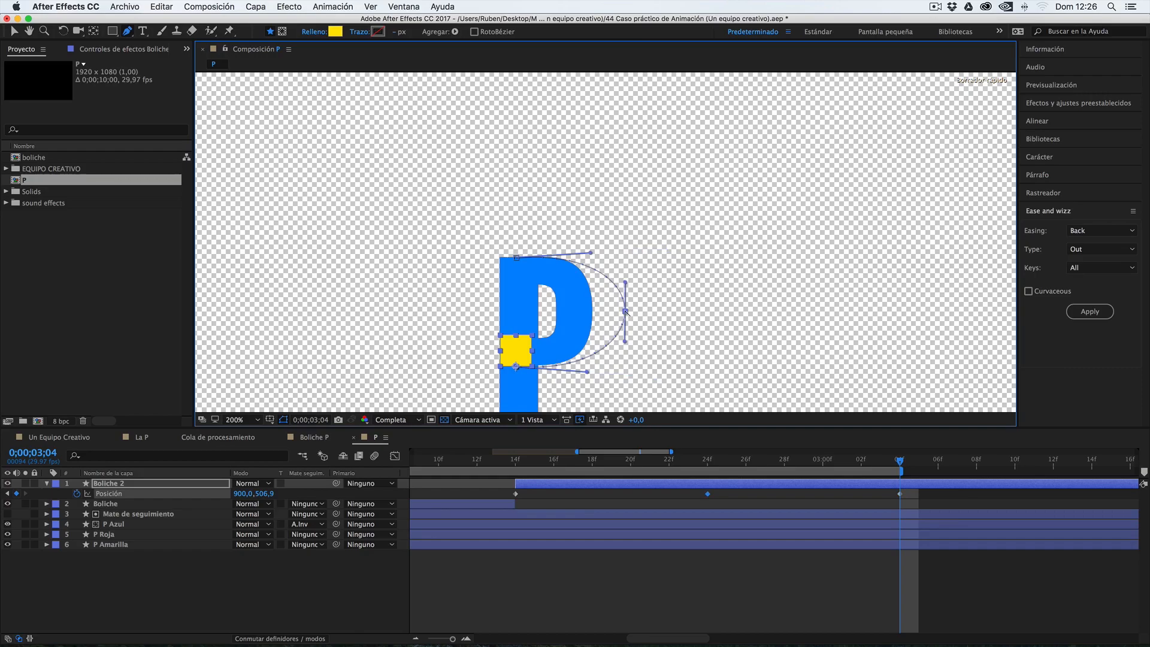
key("v")
left_click_drag(623, 316, 594, 314)
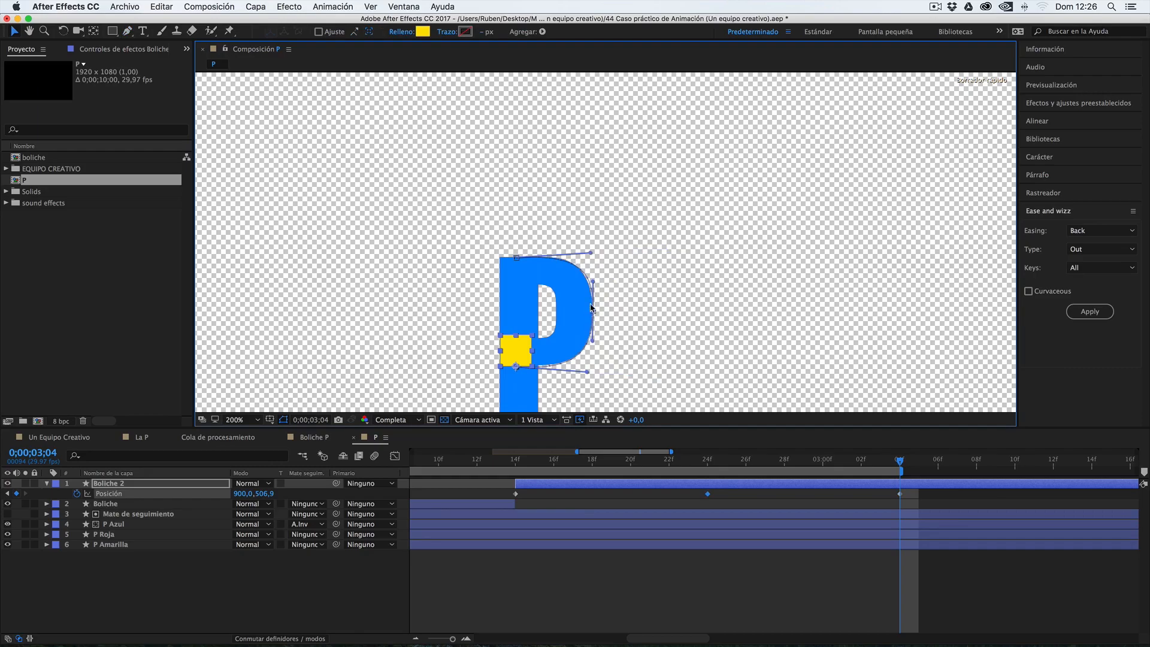
Add two more points to the motion path, on the upper and lower curves of the P's bowl.
scroll(558, 245, "up", 2)
key("g")
left_click(566, 246)
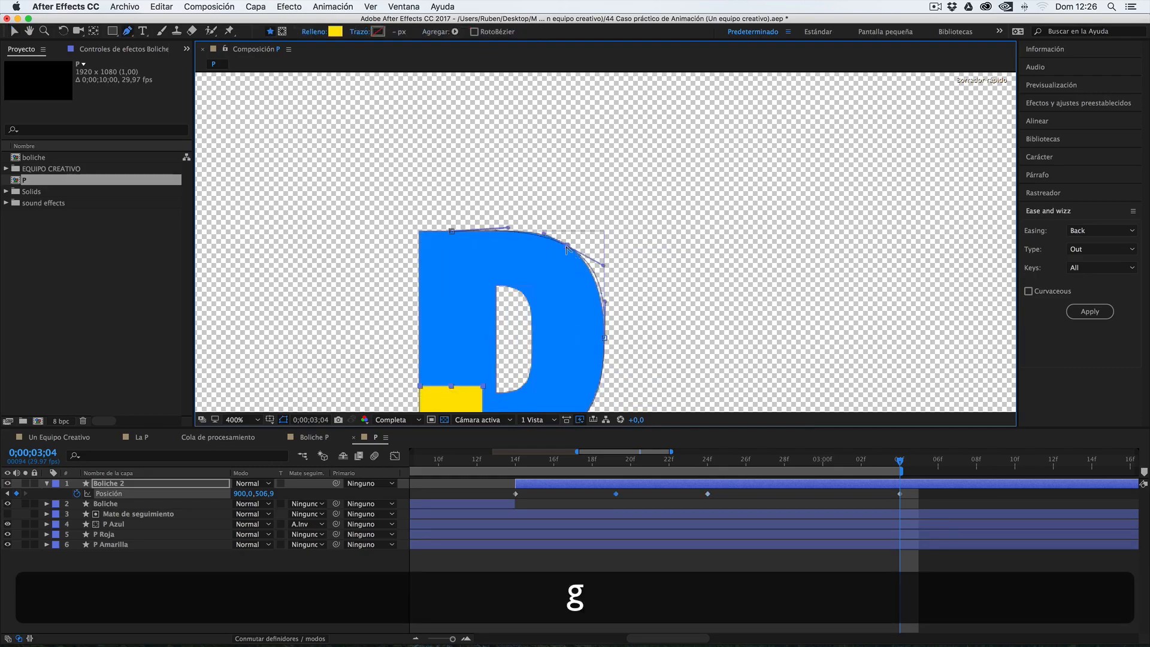
left_click_drag(572, 409, 558, 320)
left_click(558, 339)
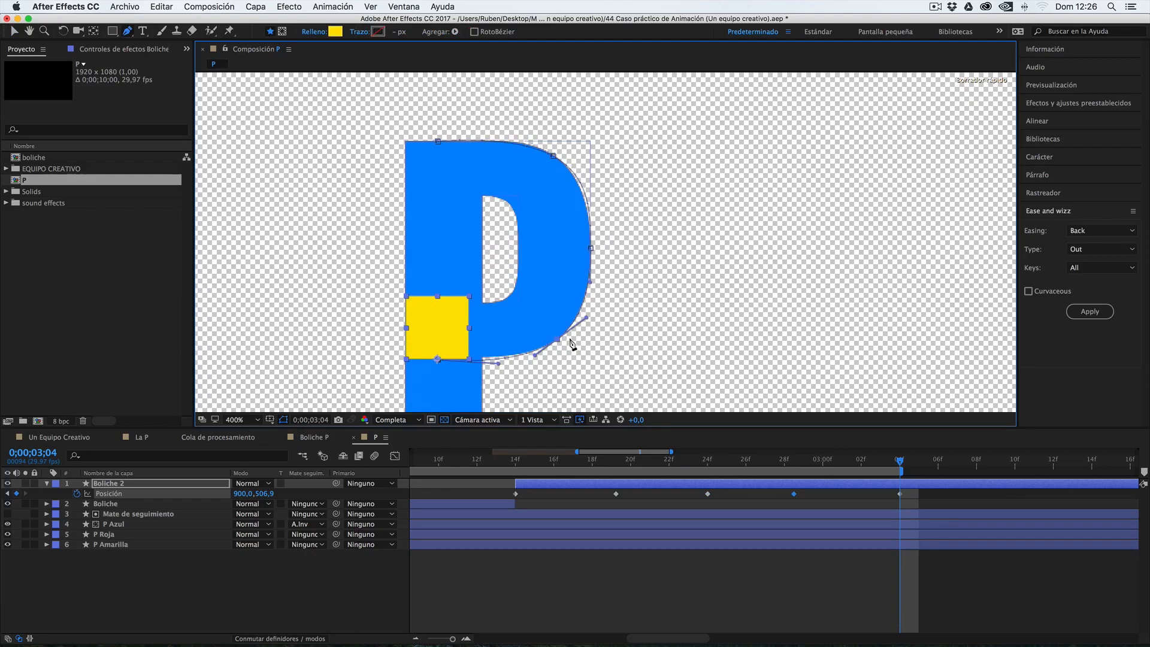
Adjust the motion path's points and handles at the upper curve and lower end so the path follows the P's outline.
key("v")
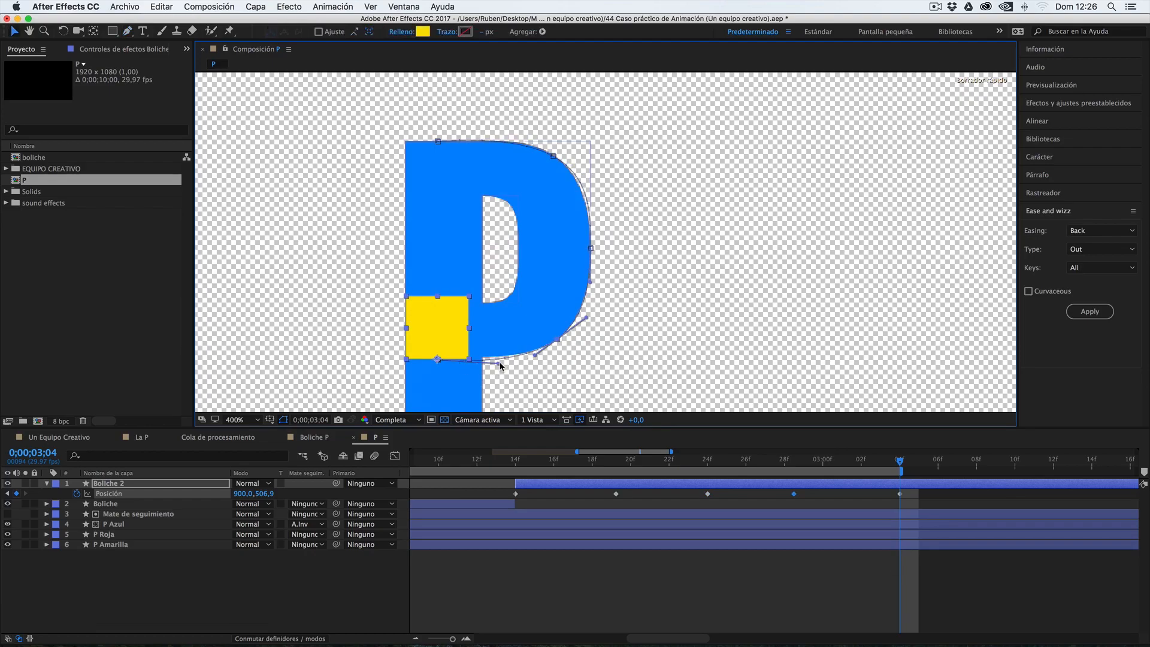
left_click_drag(498, 362, 504, 356)
left_click_drag(554, 157, 586, 177)
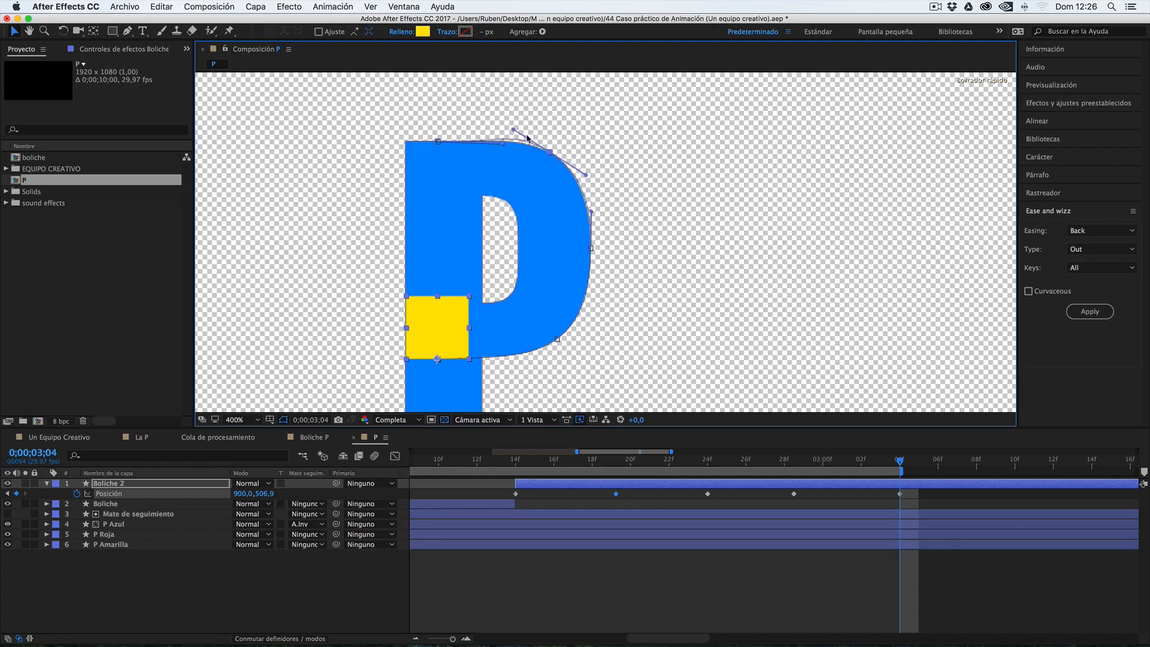
key("super+z")
key("alt")
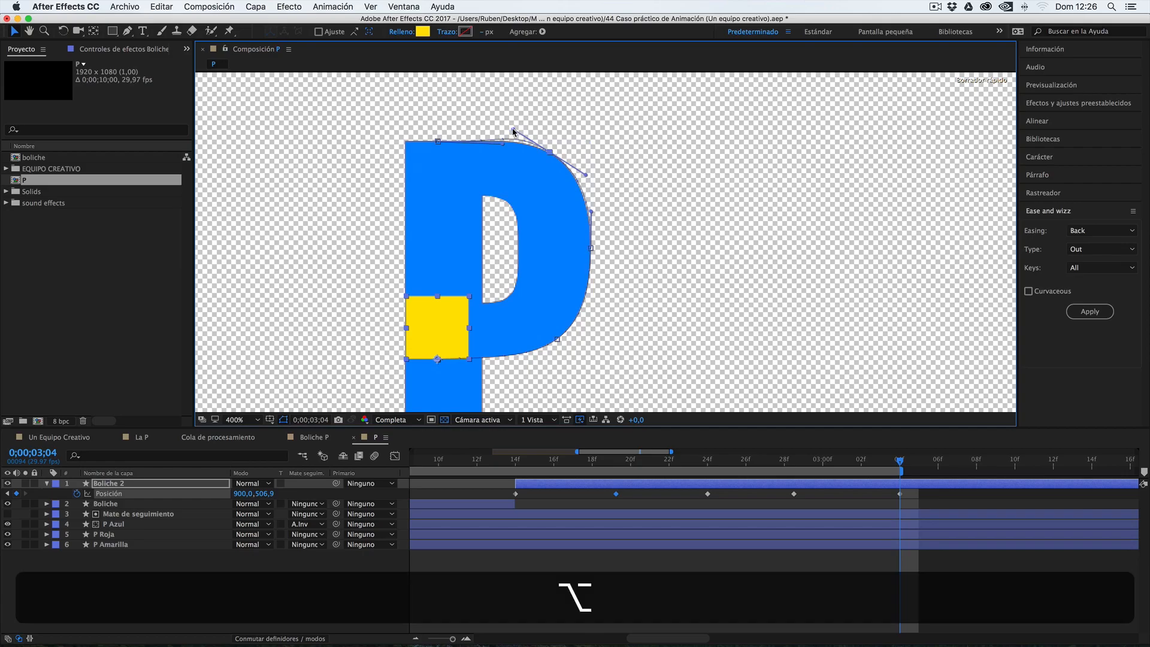
left_click_drag(513, 128, 514, 136)
left_click_drag(587, 177, 588, 180)
key("alt+super+z")
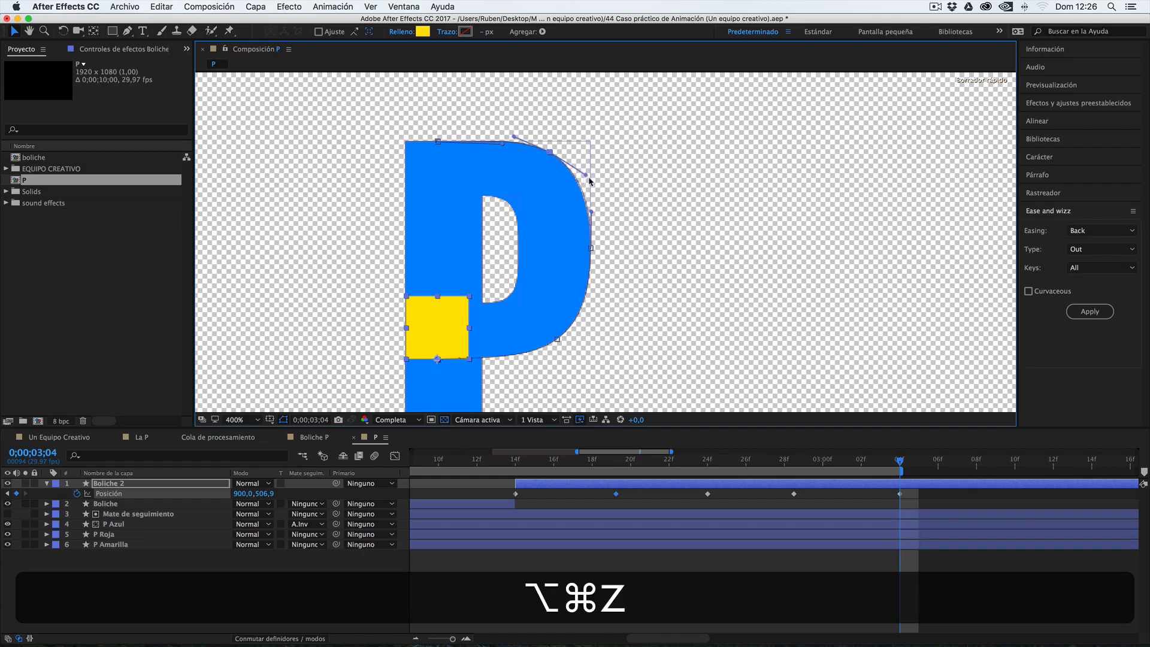
At 0;00;02;14, set the automatic orientation of Boliche 2 to Orientar en el trazado.
scroll(523, 473, "down", 2)
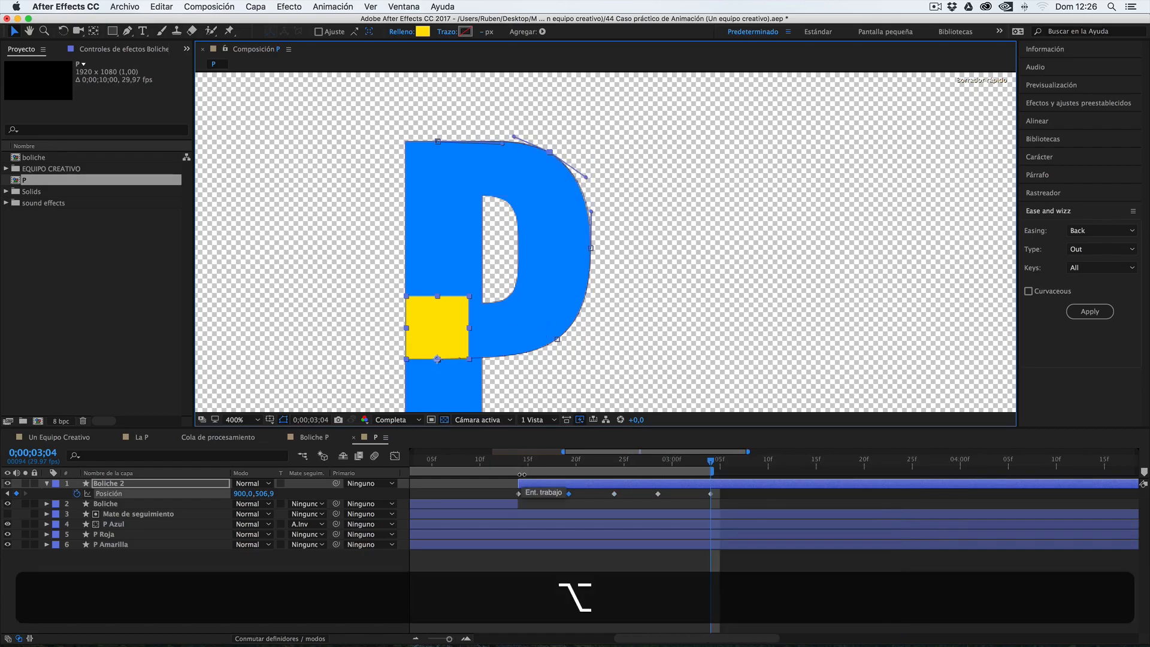
mouse_move(523, 461)
left_mouse_down()
mouse_move(699, 473)
mouse_move(519, 471)
left_mouse_up()
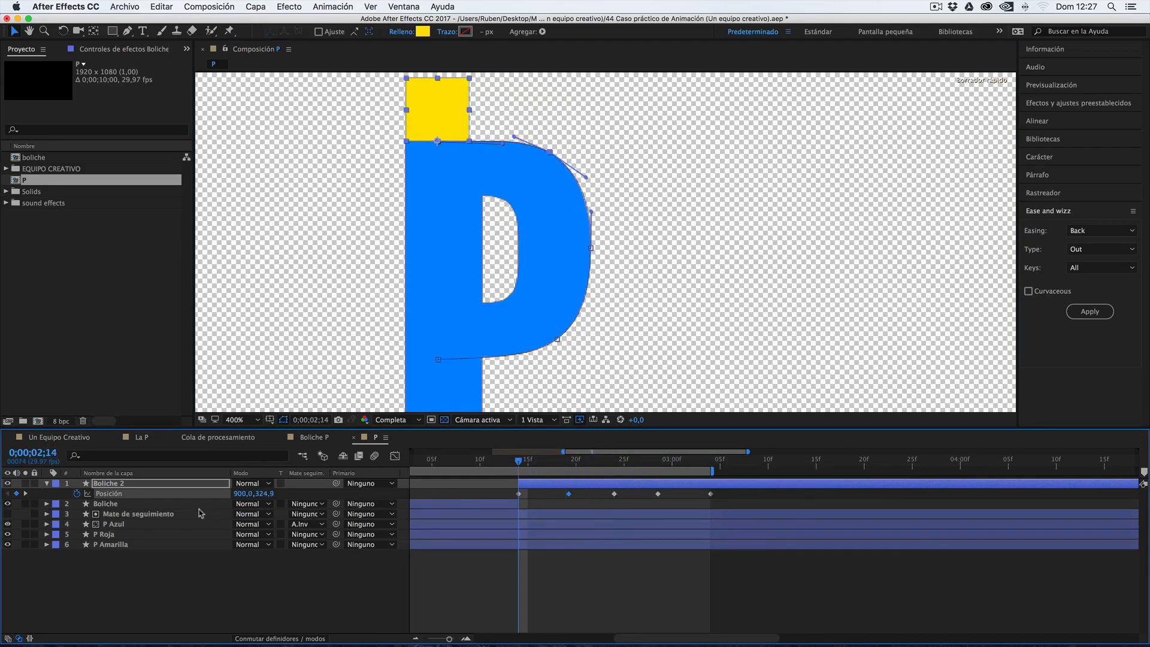
left_click(140, 484)
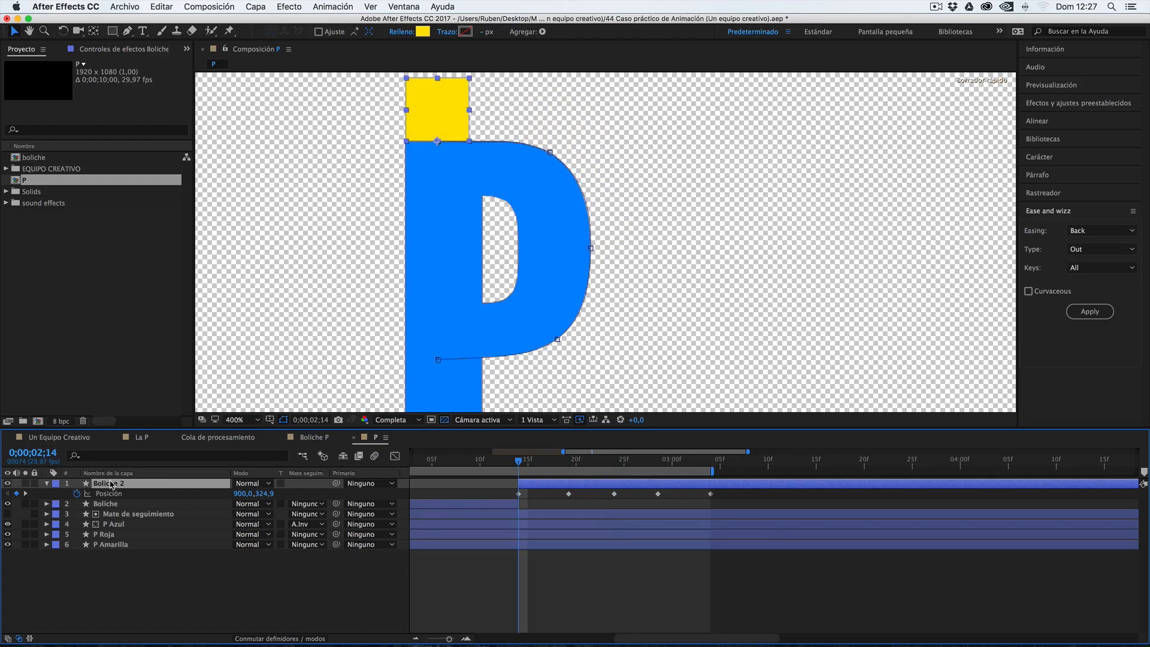
right_click(144, 485)
mouse_move(335, 256)
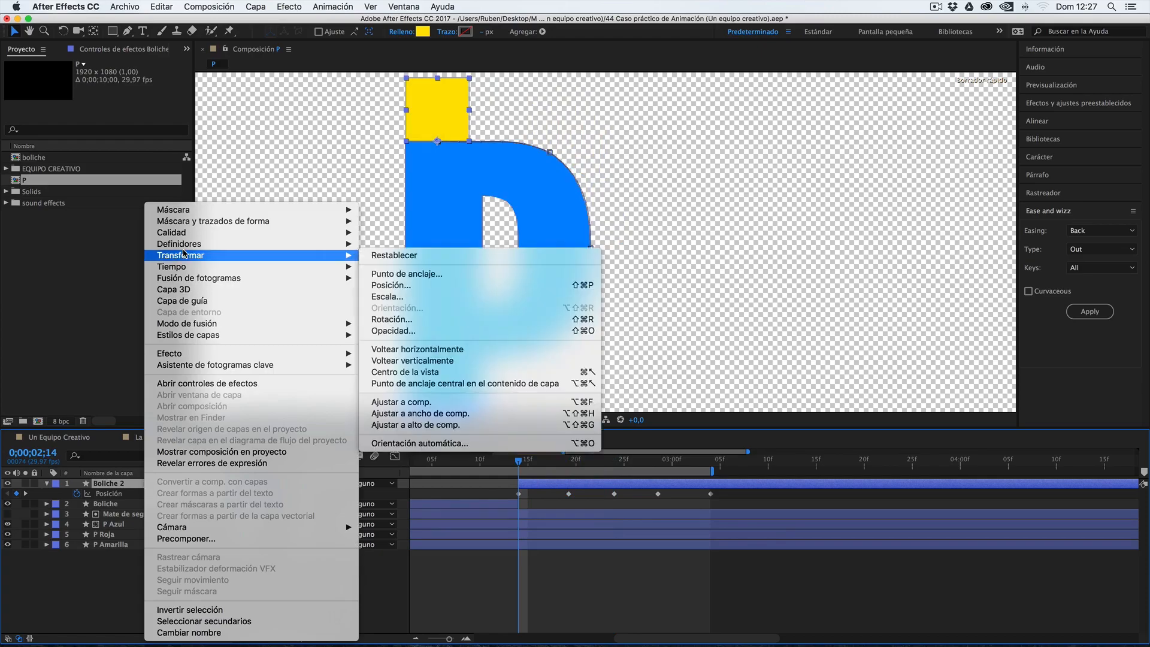
left_click(437, 444)
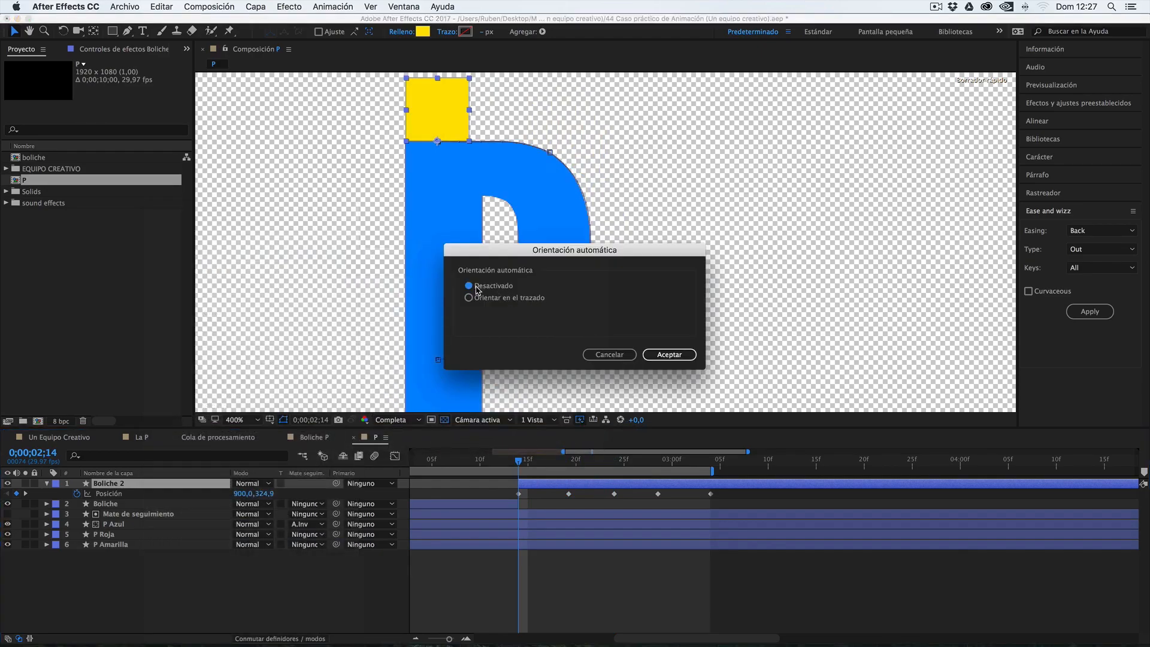
left_click(469, 298)
left_click(666, 355)
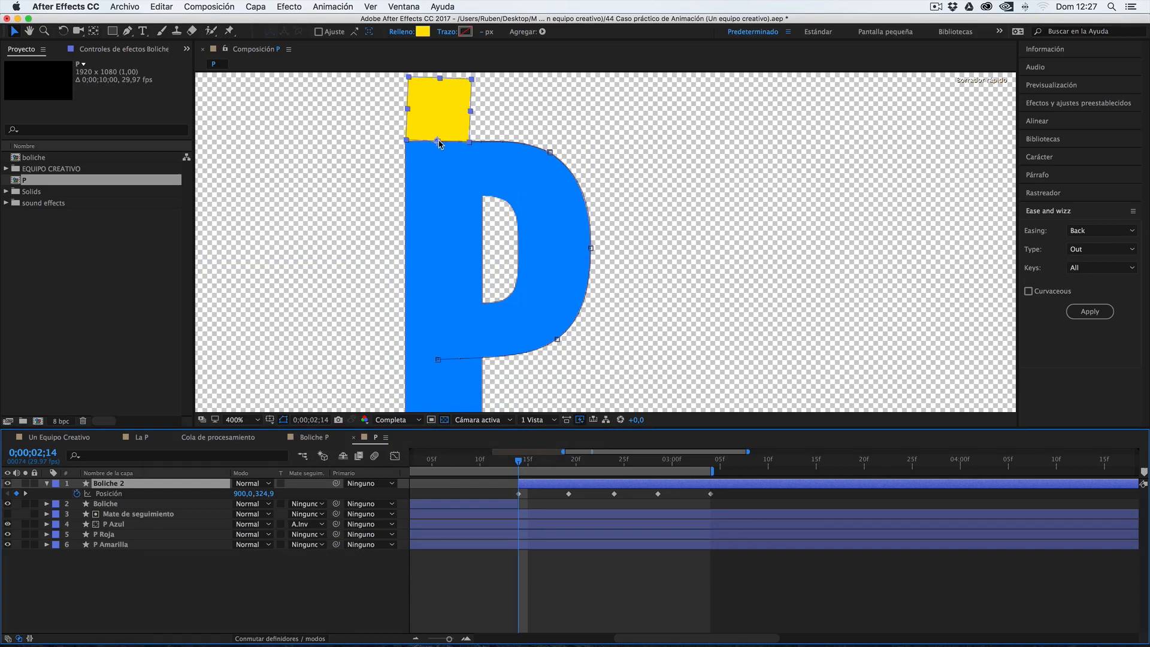
Level the first Posición keyframe's path handle with the P's upper edge so the square starts out sitting flat.
key("alt")
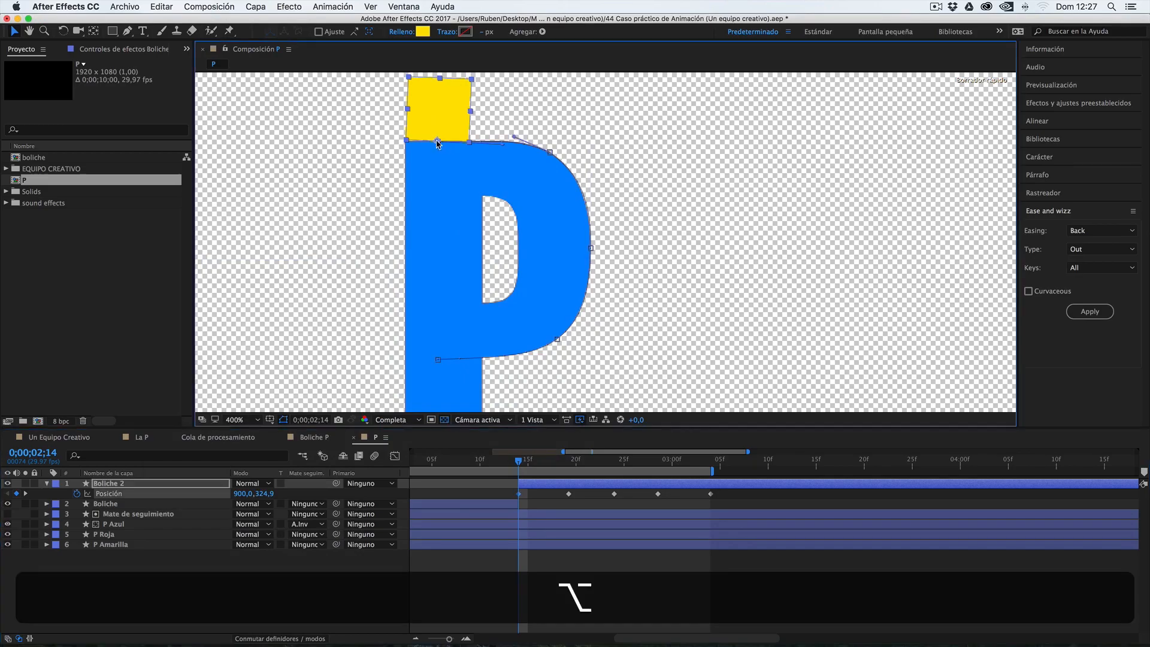
left_click_drag(438, 142, 499, 147)
scroll(498, 145, "up", 3)
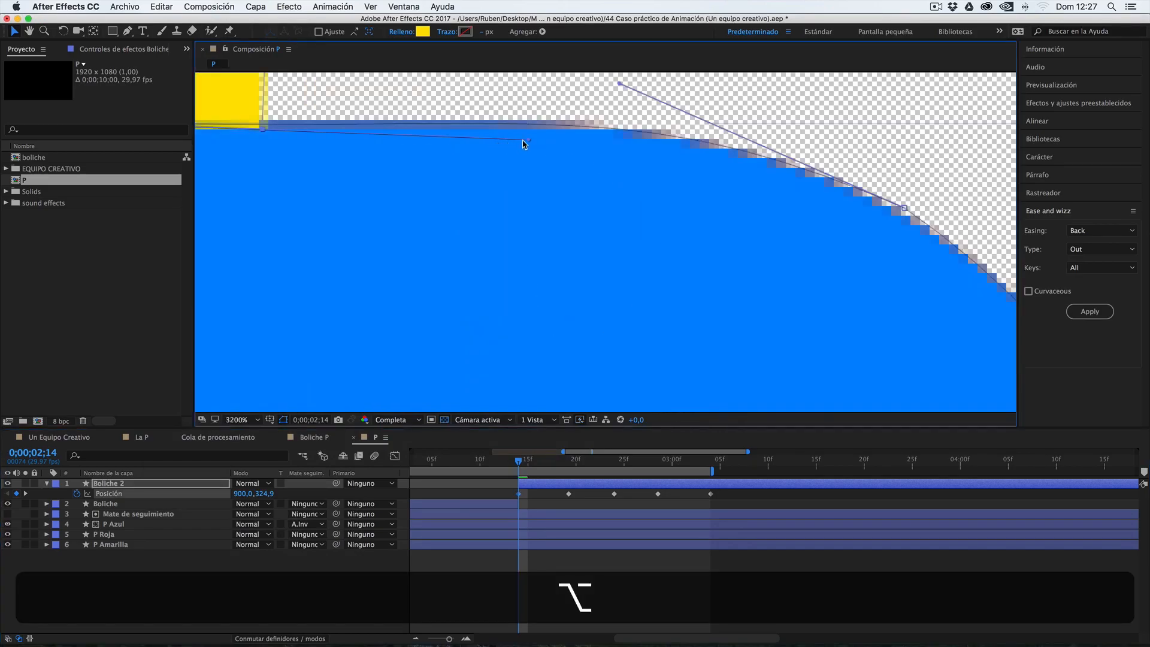
left_click_drag(529, 138, 528, 136)
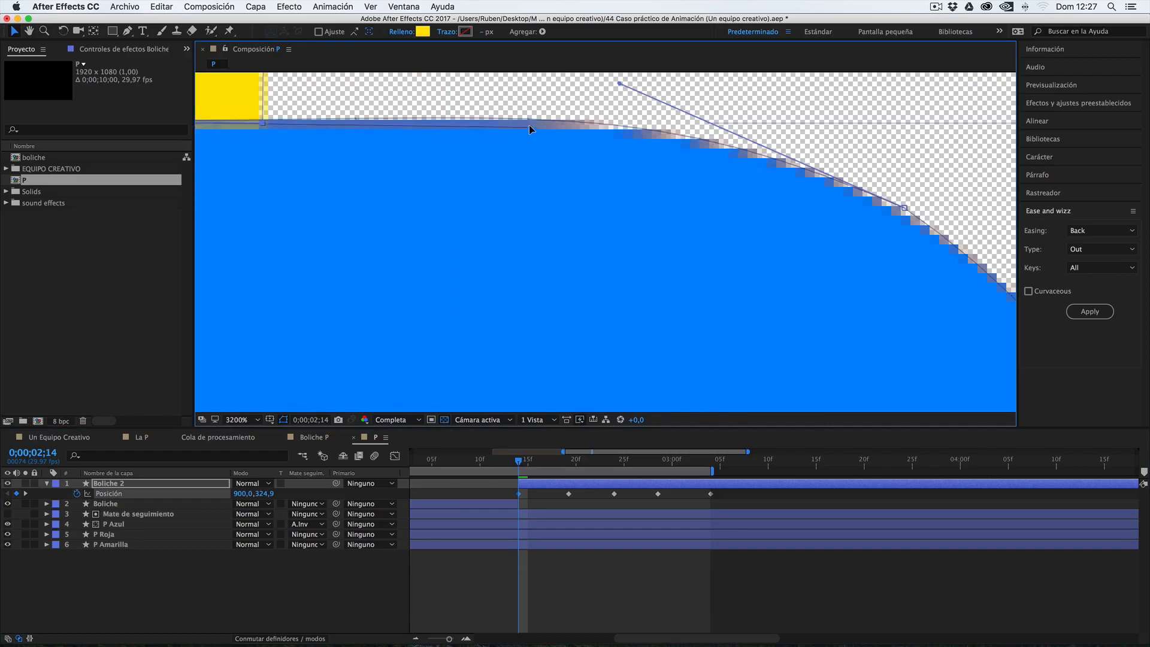
scroll(530, 124, "down", 4)
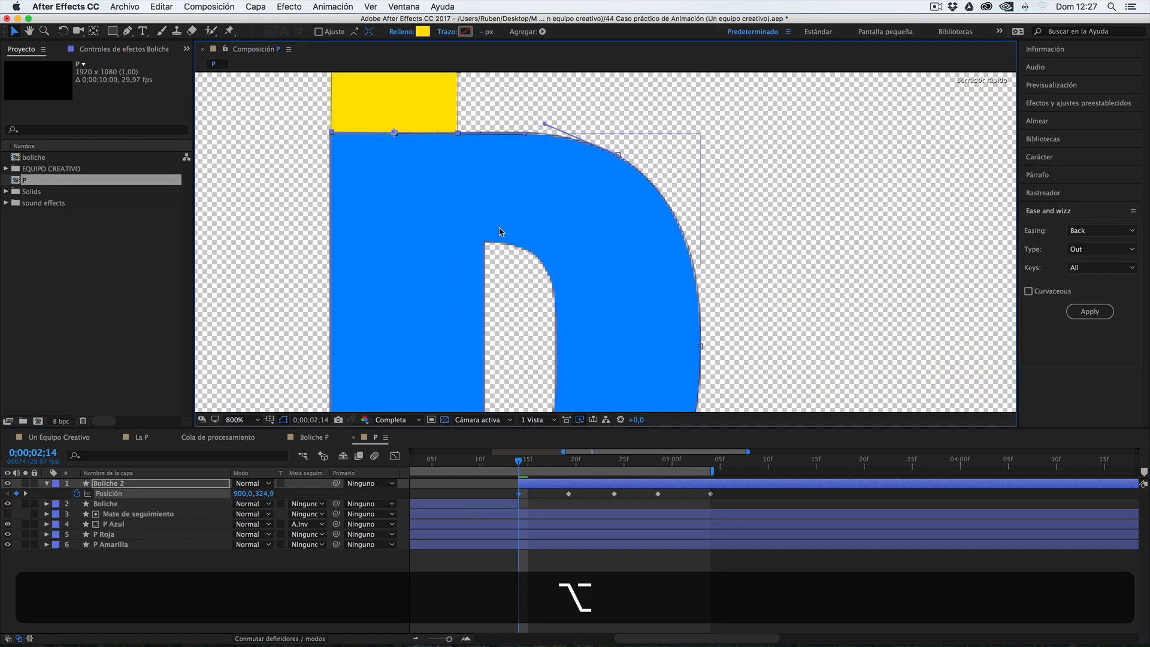
scroll(544, 122, "down", 1)
scroll(547, 455, "down", 1)
Scrub the square along its path to 0;00;02;19, and compare it with the reference animation in the La P and Un Equipo Creativo compositions.
left_click_drag(528, 460, 566, 450)
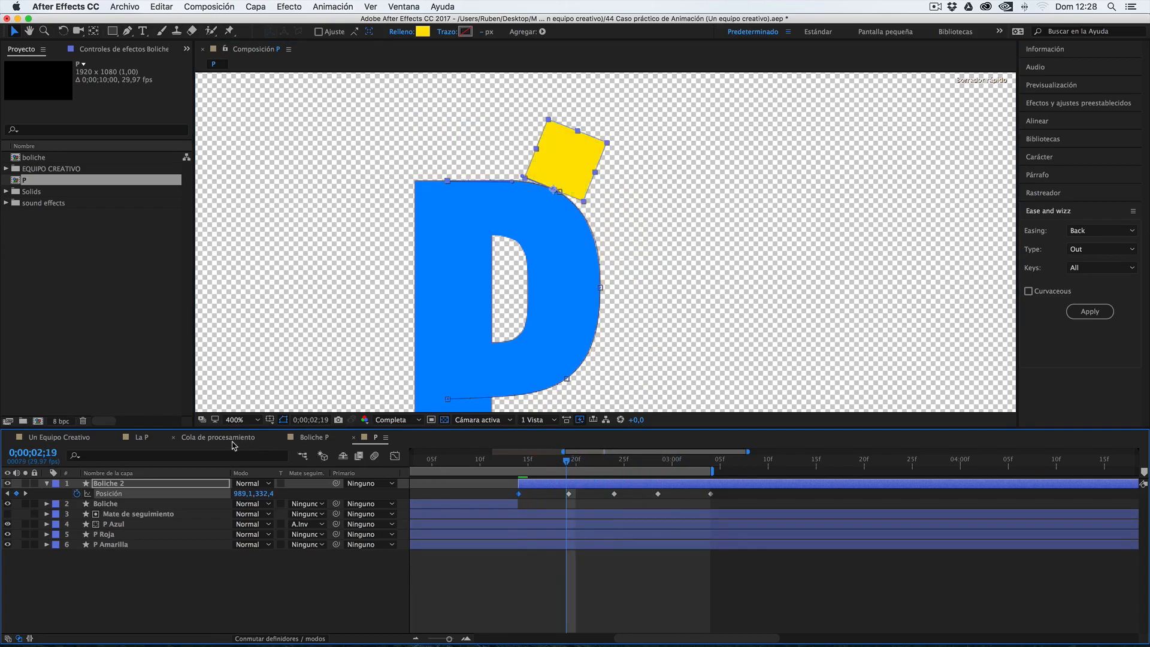
left_click(149, 440)
left_click_drag(599, 459, 821, 467)
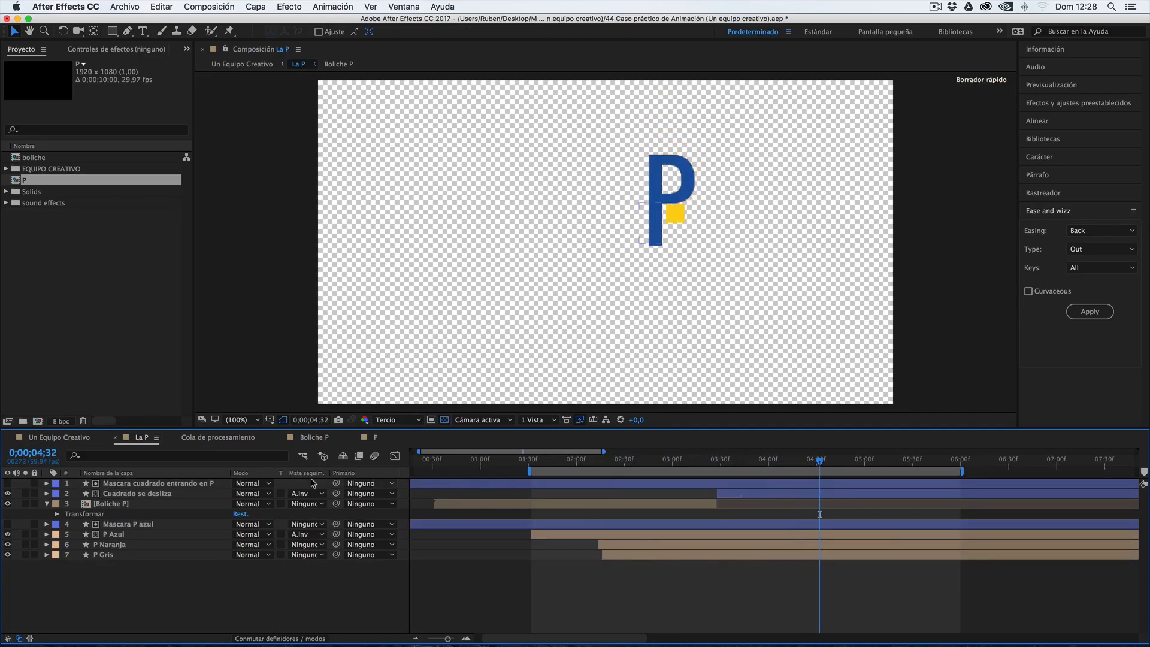
left_click(60, 436)
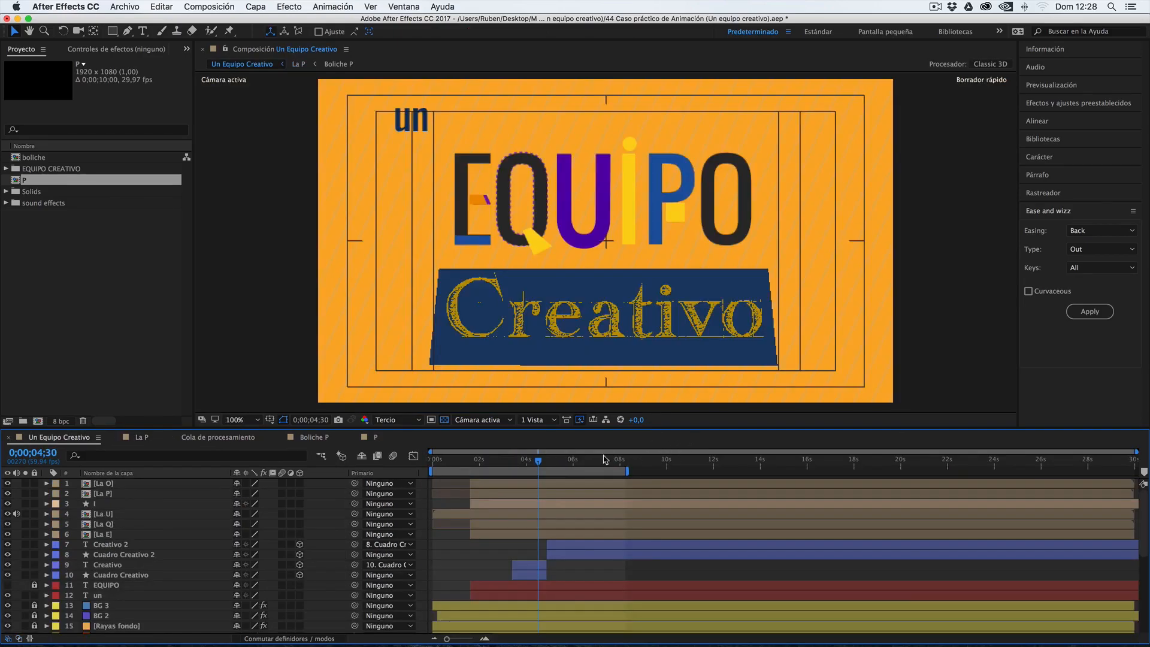
mouse_move(537, 460)
left_mouse_down()
mouse_move(527, 464)
mouse_move(537, 461)
left_mouse_up()
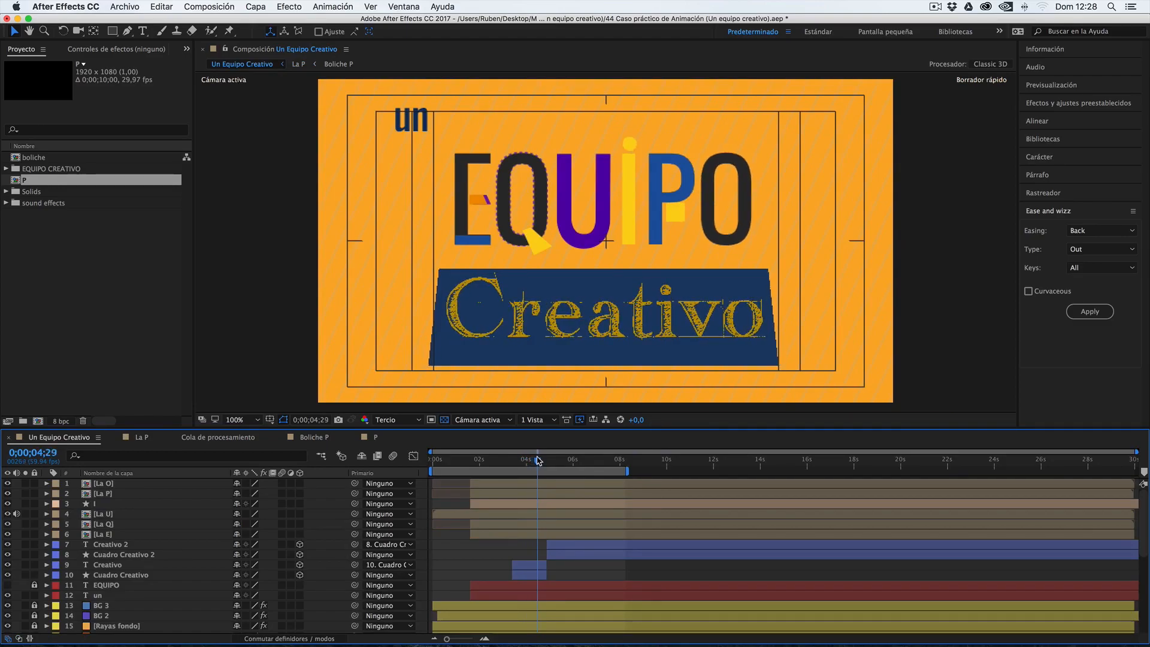
left_click(373, 438)
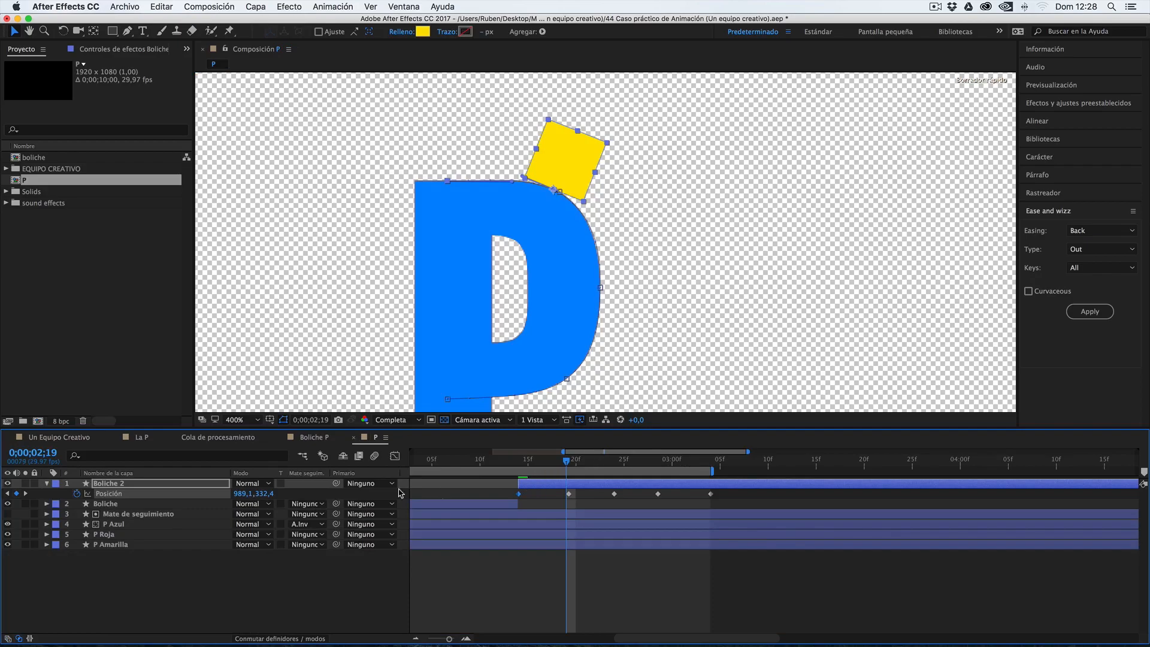
Add an Escala keyframe of 100% to Boliche 2 at 0;00;02;20.
left_click(178, 487)
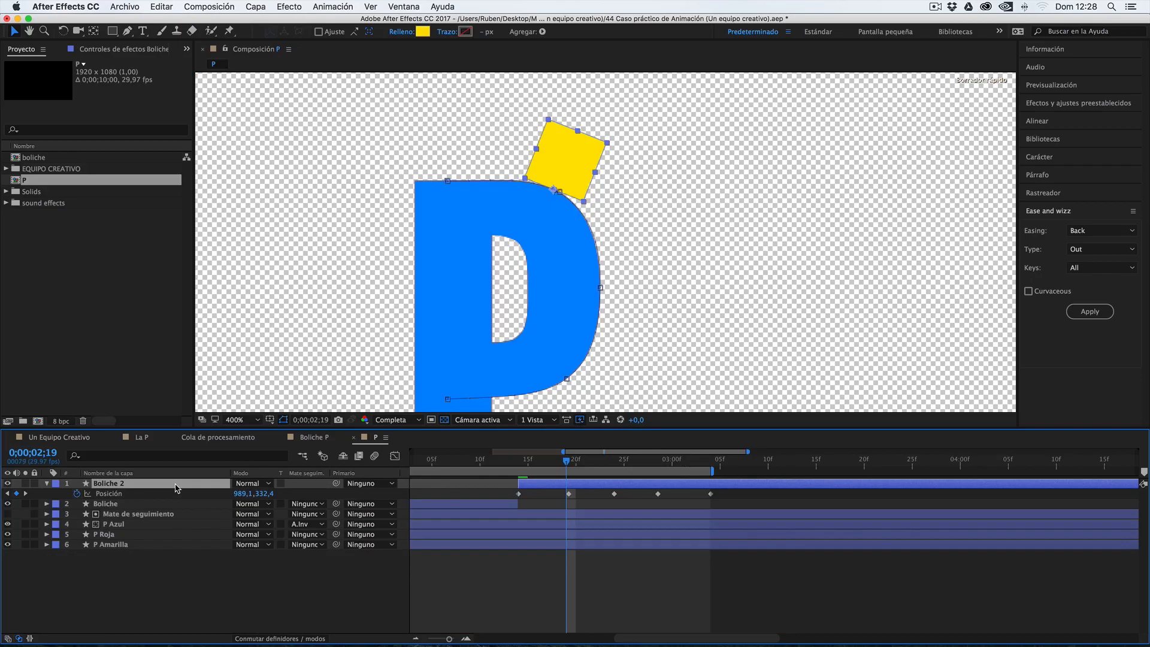
key("s")
left_click(573, 460)
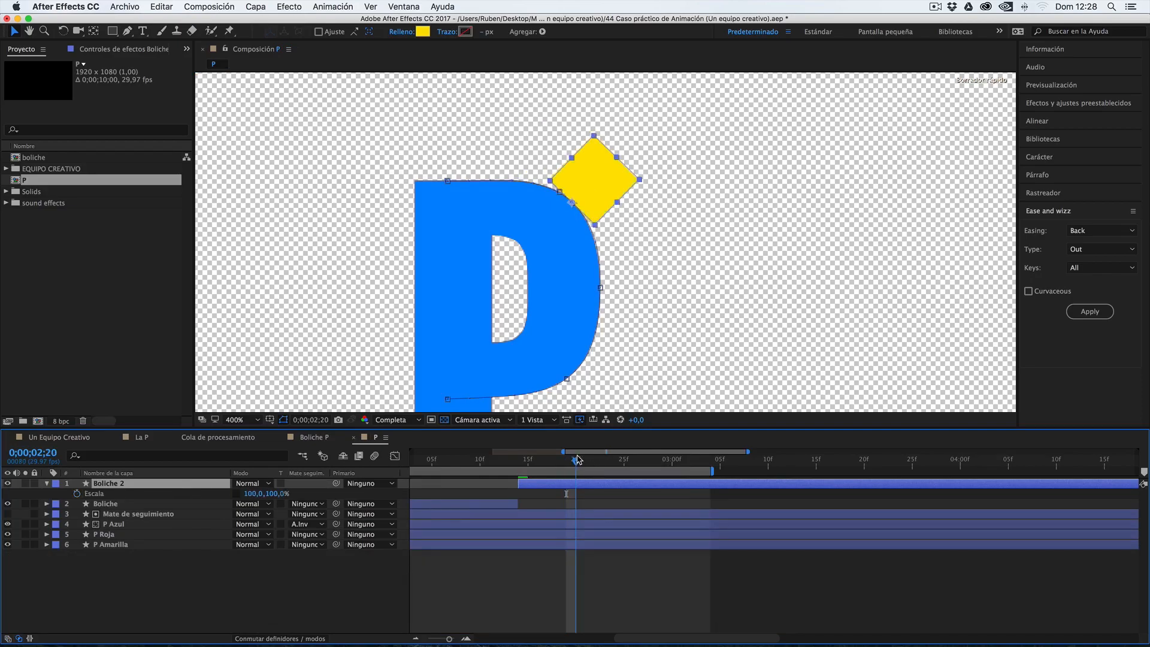
left_click(78, 493)
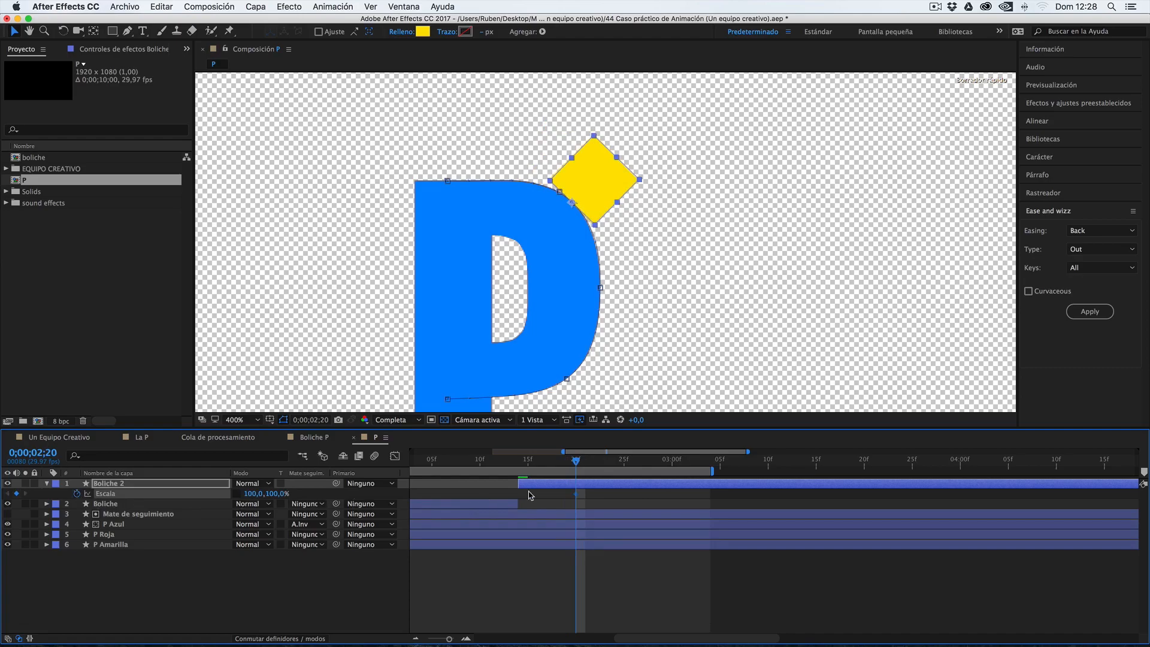
Set the Escala of Boliche 2 to 58% at 0;00;02;24.
left_click_drag(576, 462, 614, 459)
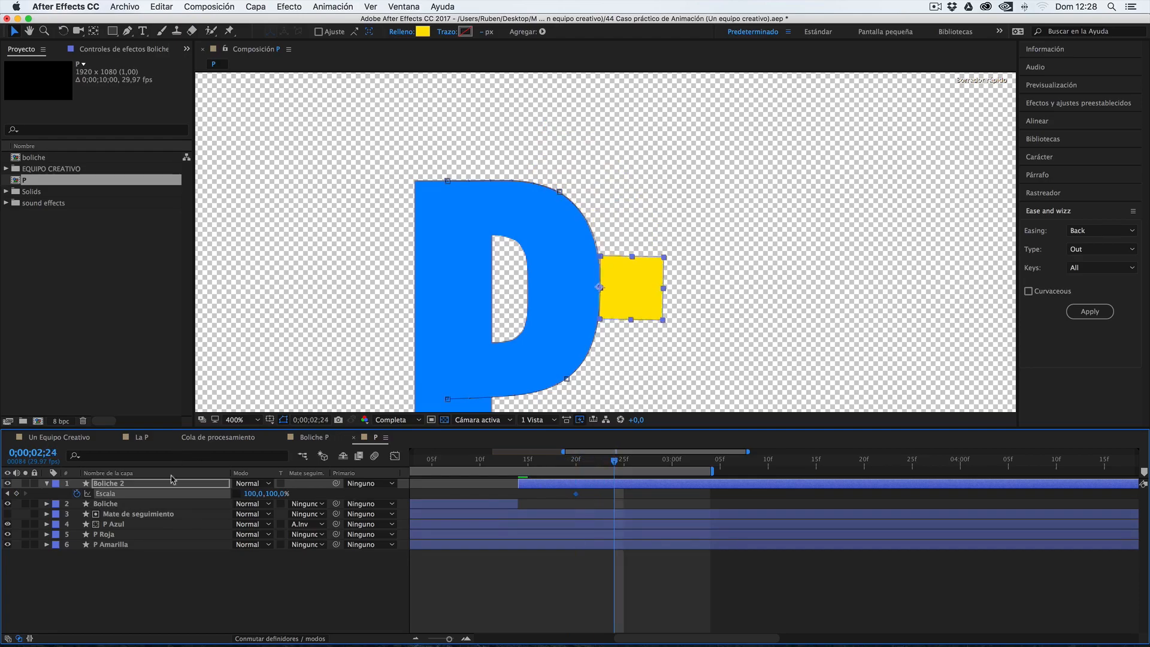
left_click_drag(270, 495, 259, 509)
key("super+z")
left_click_drag(277, 499, 261, 502)
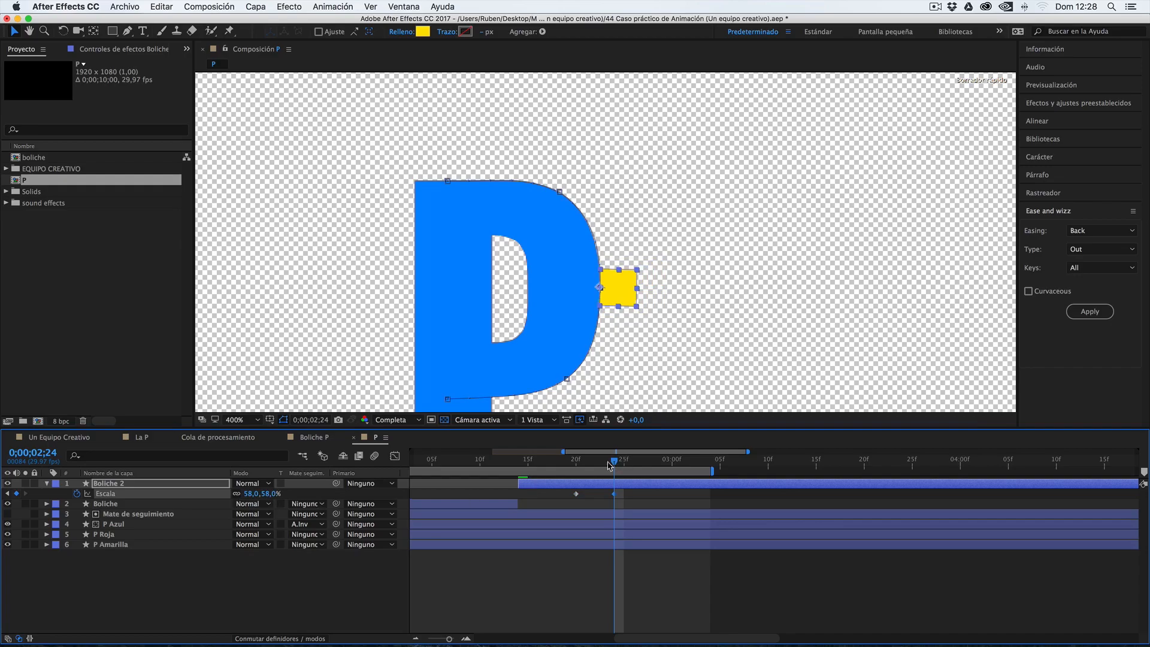
Add an Escala keyframe of 100% to Boliche 2 at 0;00;02;28.
left_click_drag(617, 462, 652, 461)
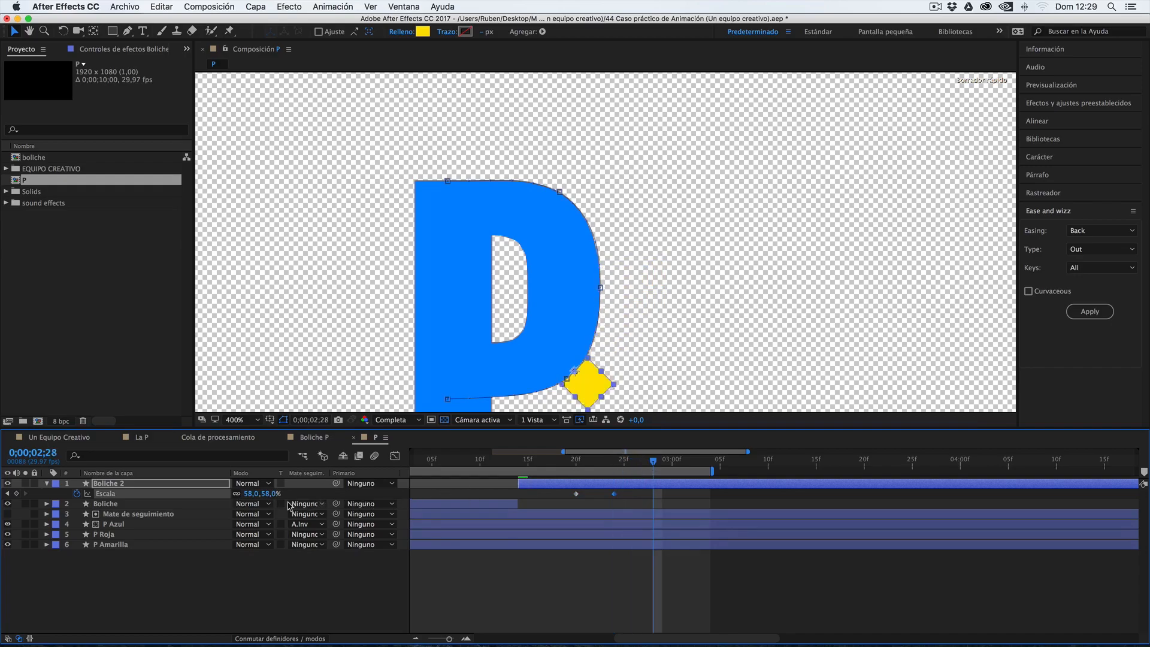
left_click(271, 493)
type("100")
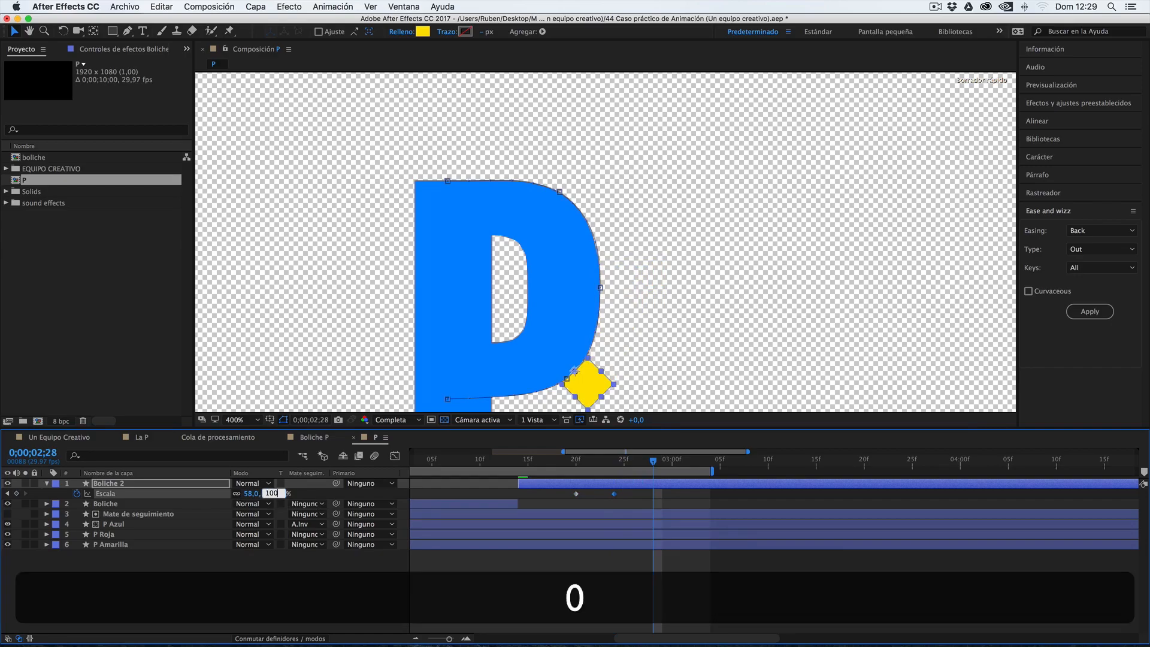
key("Return")
Preview the square's slide and scale change along the P from 0;00;02;16 to 0;00;03;04.
key("space")
left_click_drag(670, 281, 671, 196)
left_click(538, 462)
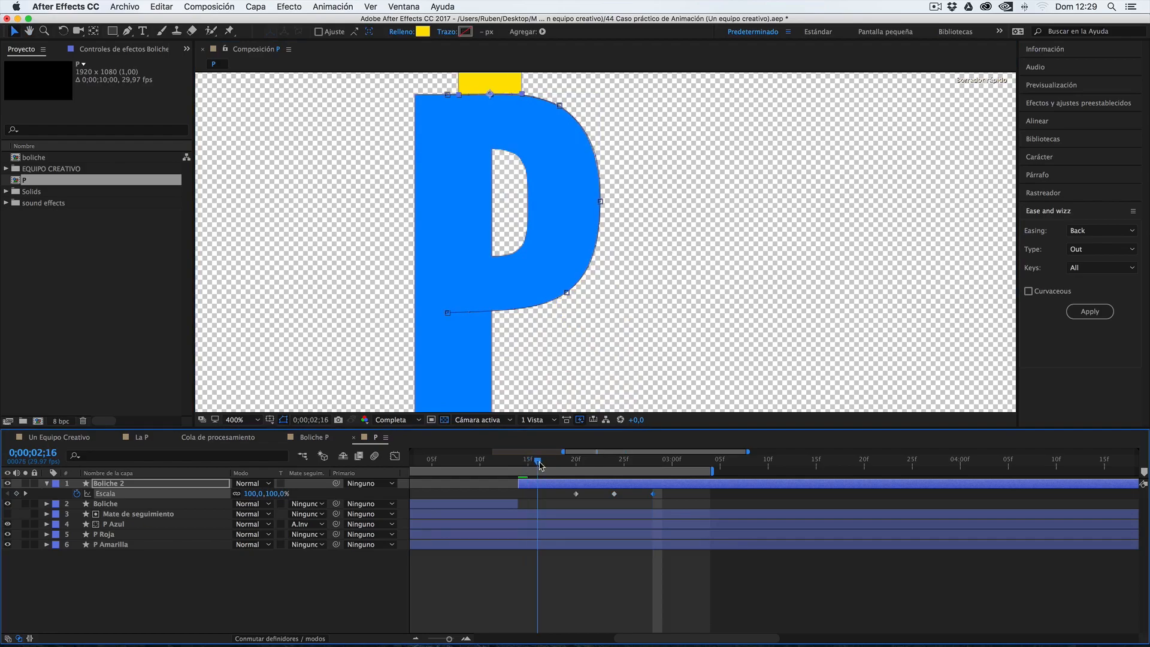
key("space")
left_click_drag(618, 313, 610, 365)
left_click_drag(538, 461, 698, 458)
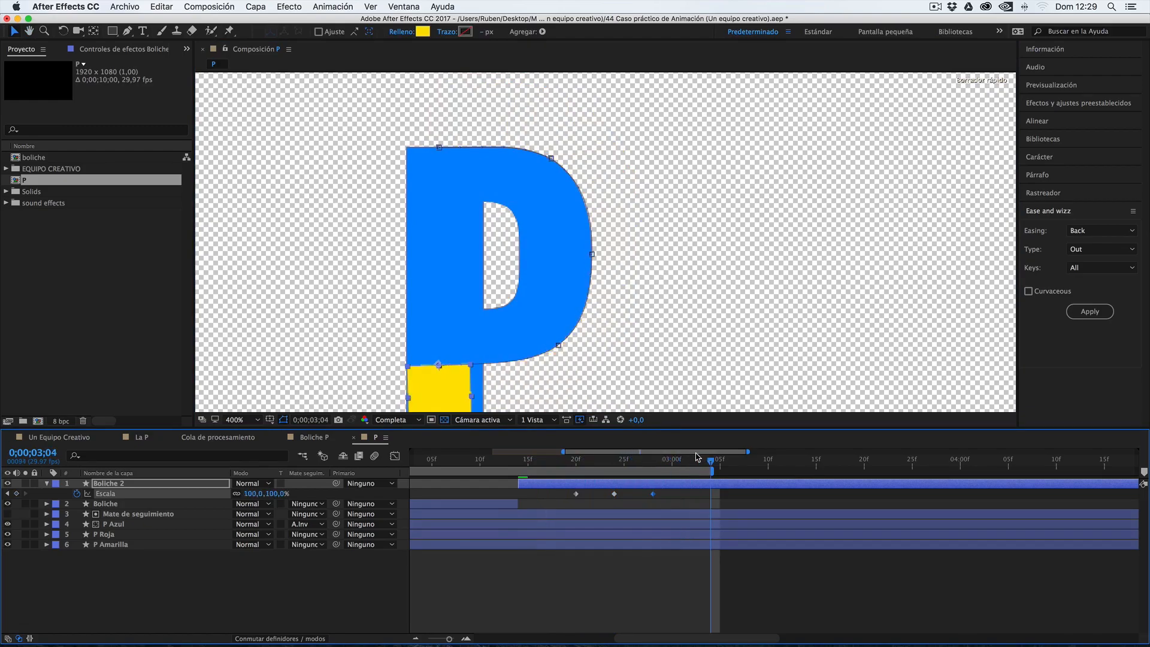
Apply Easy Ease to all Posición keyframes of Boliche 2 and leave everything deselected.
left_click(178, 484)
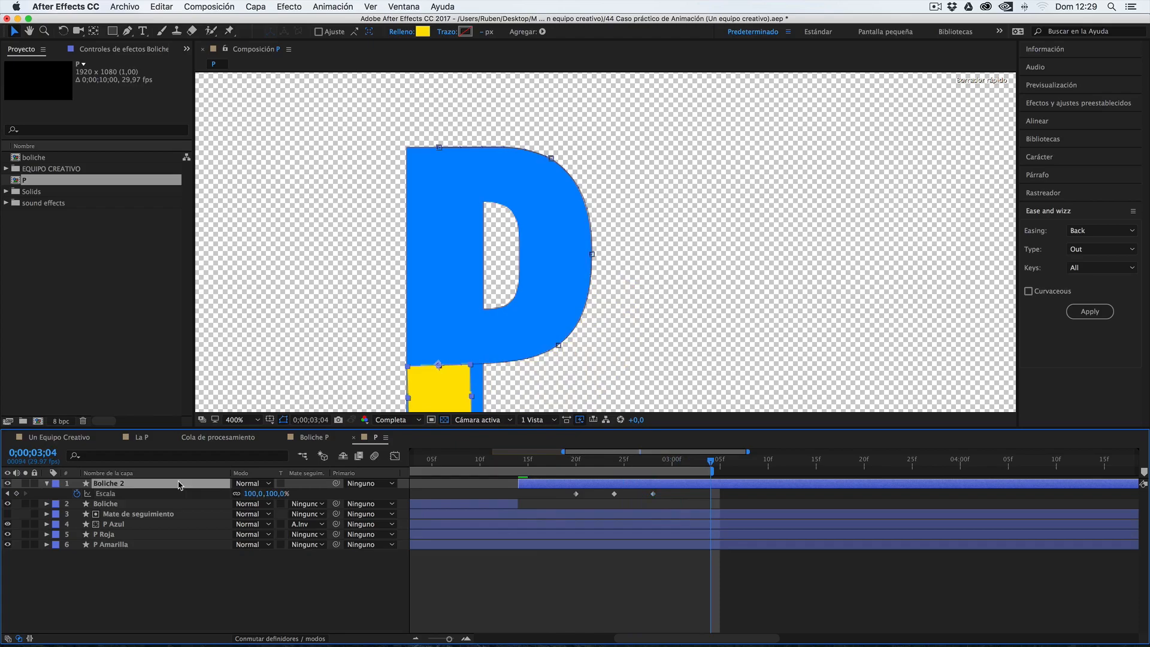
key("p")
left_click_drag(729, 495, 502, 492)
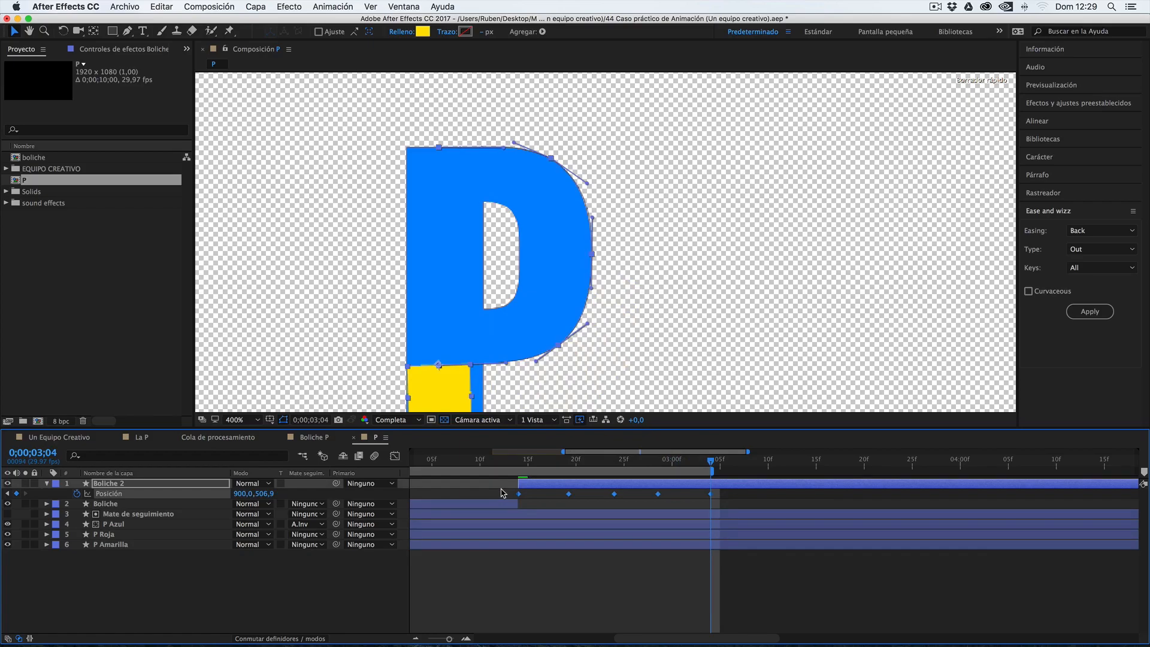
key("F9")
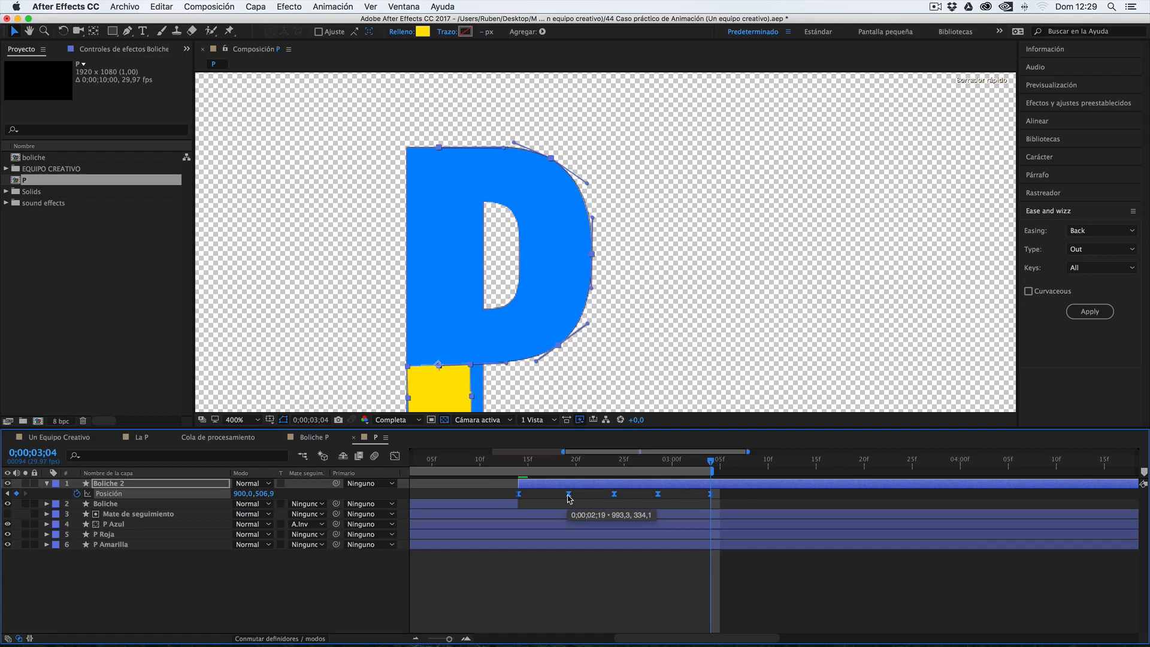
left_click_drag(735, 496, 508, 498)
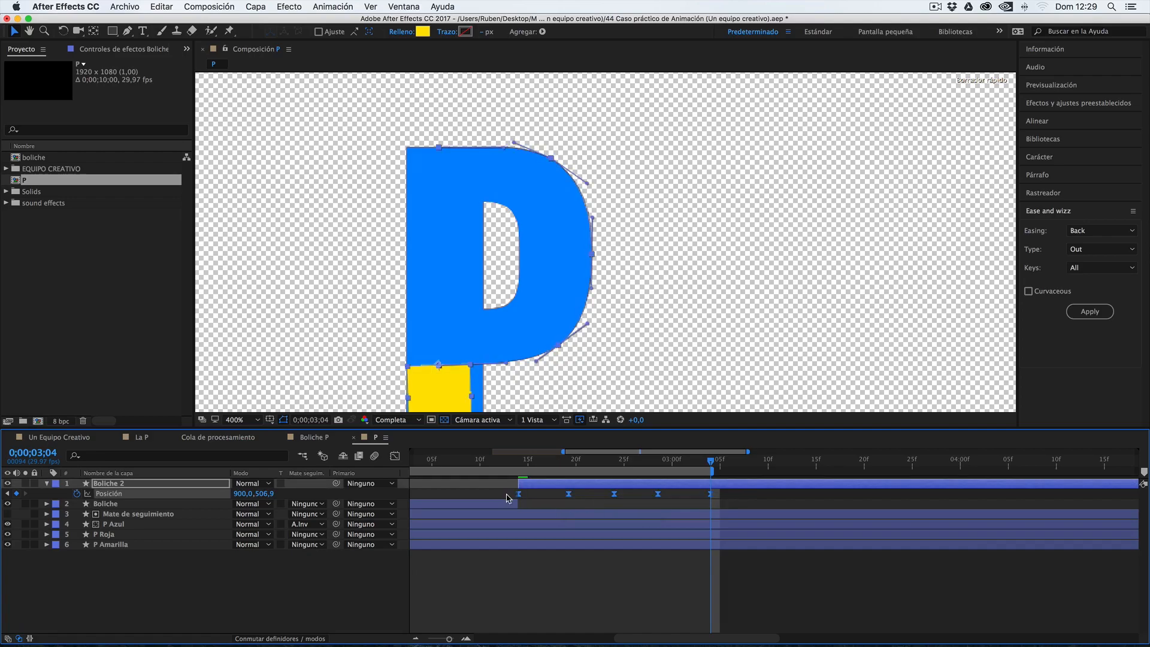
key("F2")
Draw a black-filled rectangle over the yellow square and fit it against the P's bowl underside and the stem's right edge.
left_click_drag(570, 388, 613, 311)
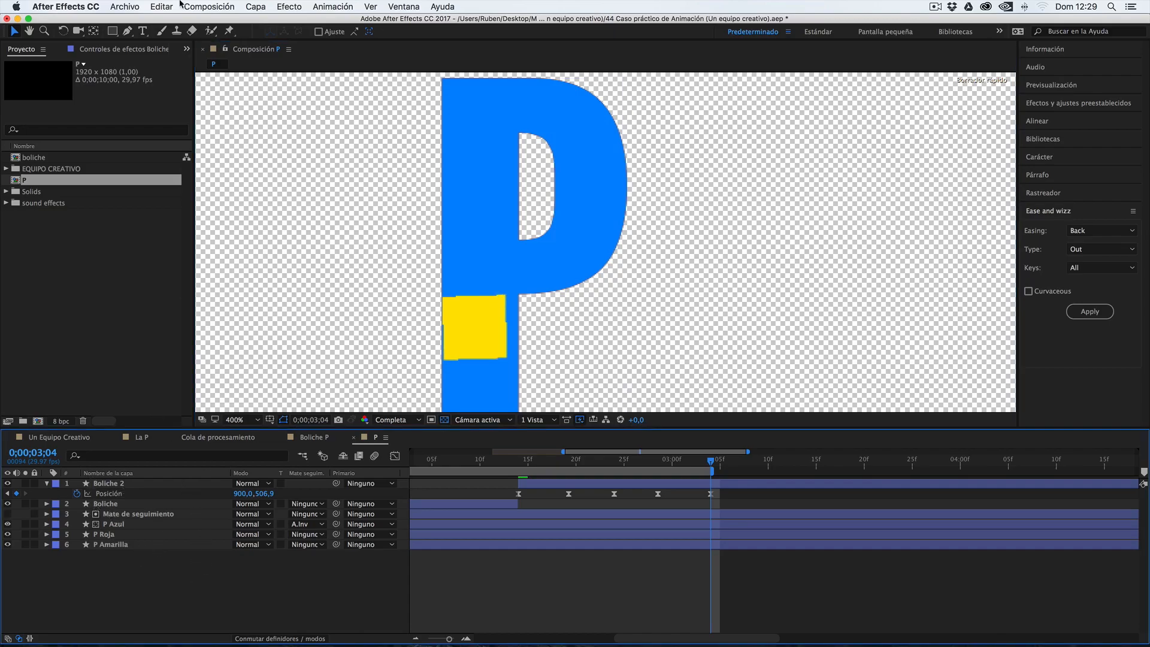
left_click(112, 31)
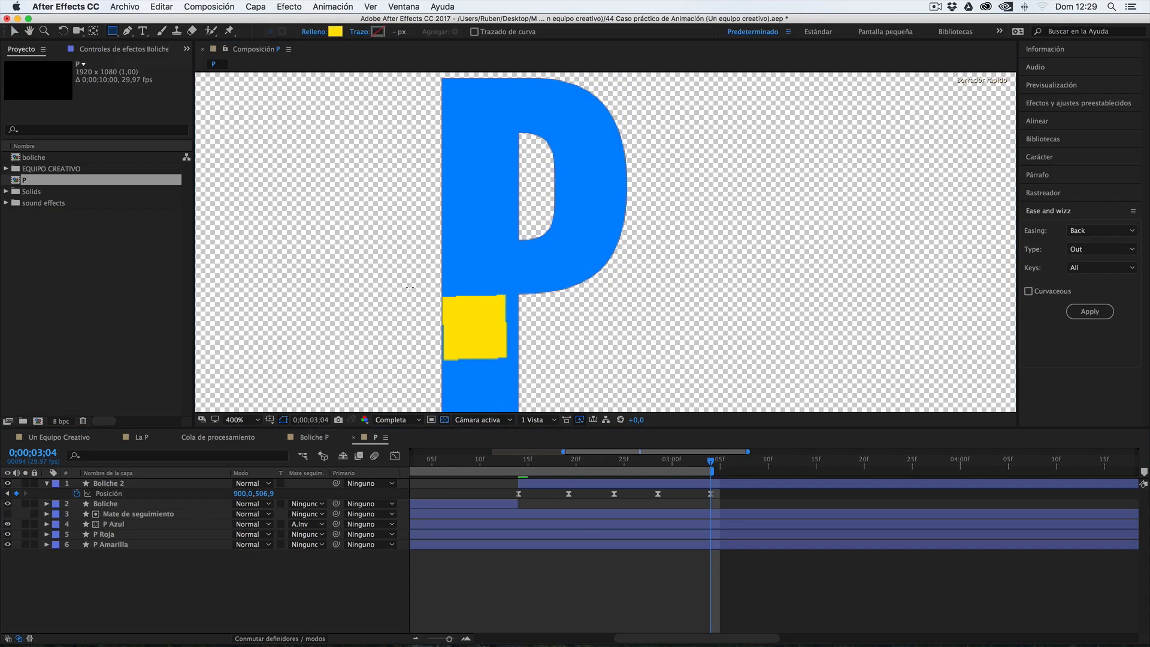
mouse_move(405, 283)
left_mouse_down()
mouse_move(436, 328)
mouse_move(513, 378)
left_mouse_up()
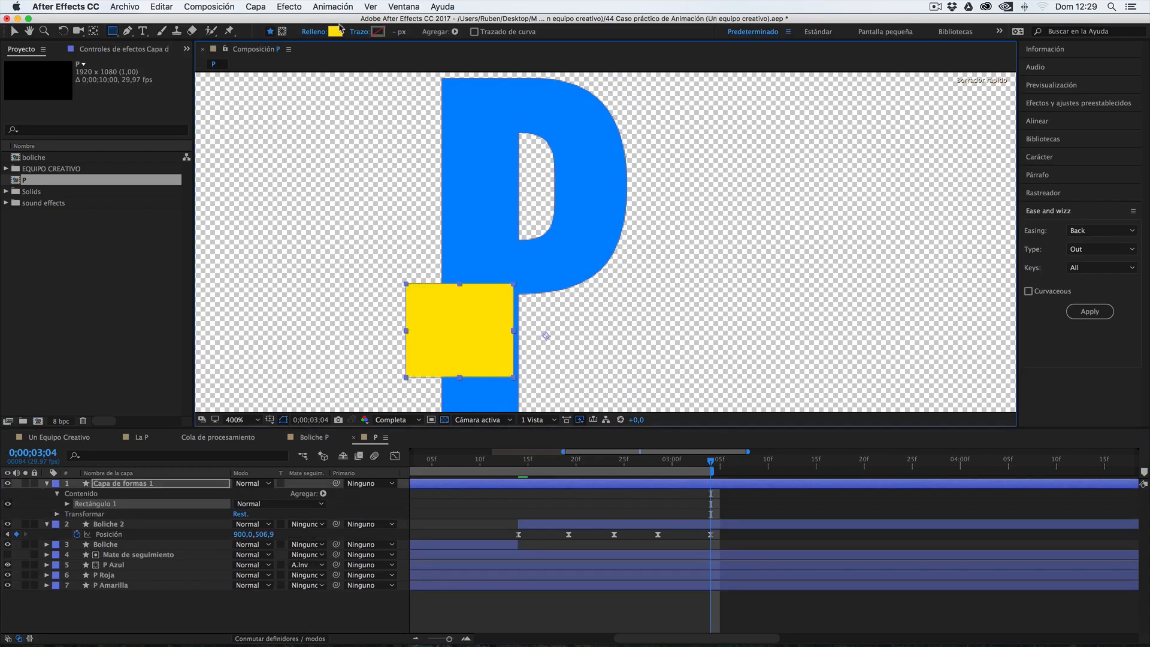
left_click(334, 31)
left_click(779, 435)
left_click(1039, 288)
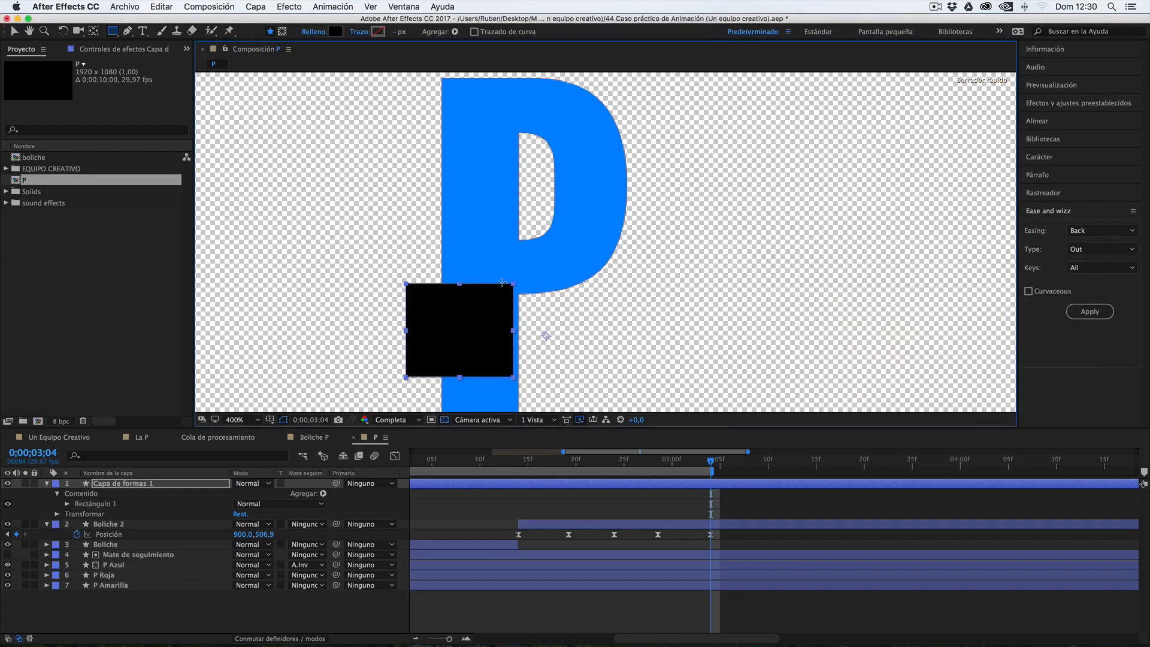
key("v")
mouse_move(480, 306)
left_mouse_down()
mouse_move(485, 320)
mouse_move(490, 307)
left_mouse_up()
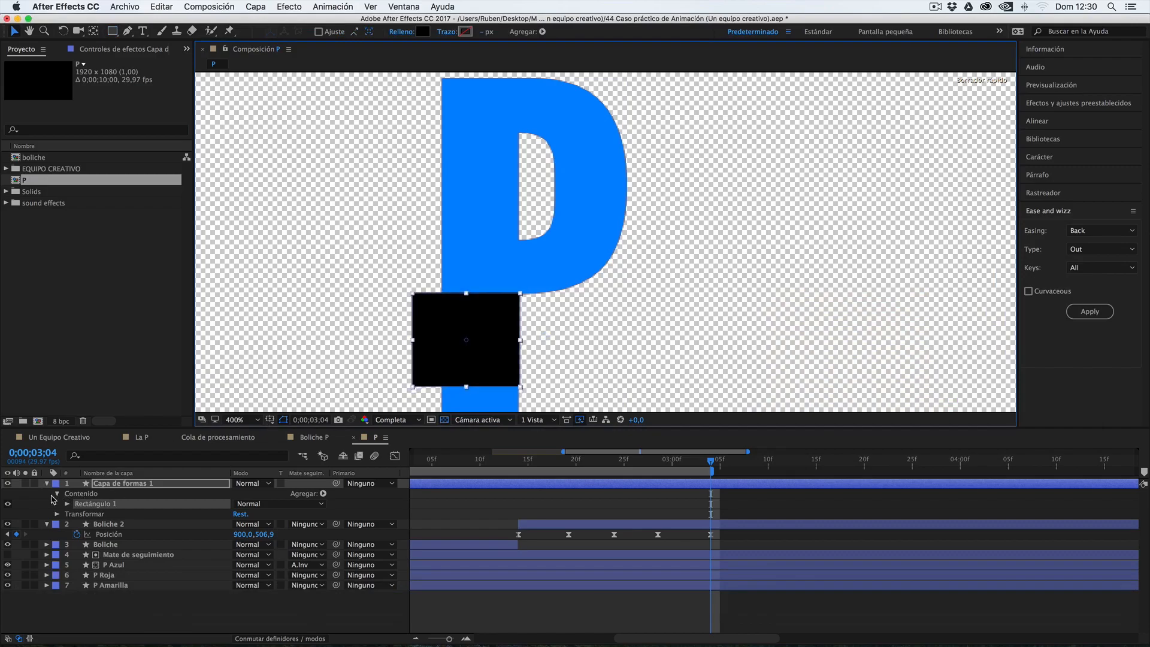
Rename the black rectangle's shape layer Mate de Seguimiento 2, hide it and collapse its contents.
left_click(190, 486)
right_click(168, 486)
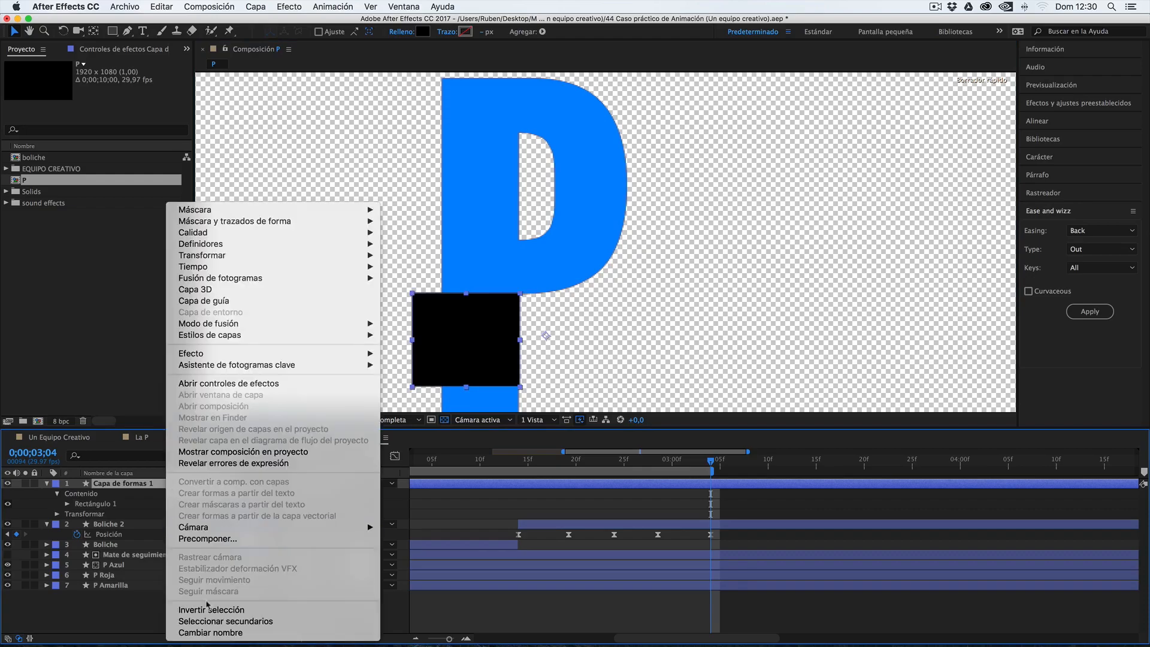
left_click(222, 634)
type("Mate")
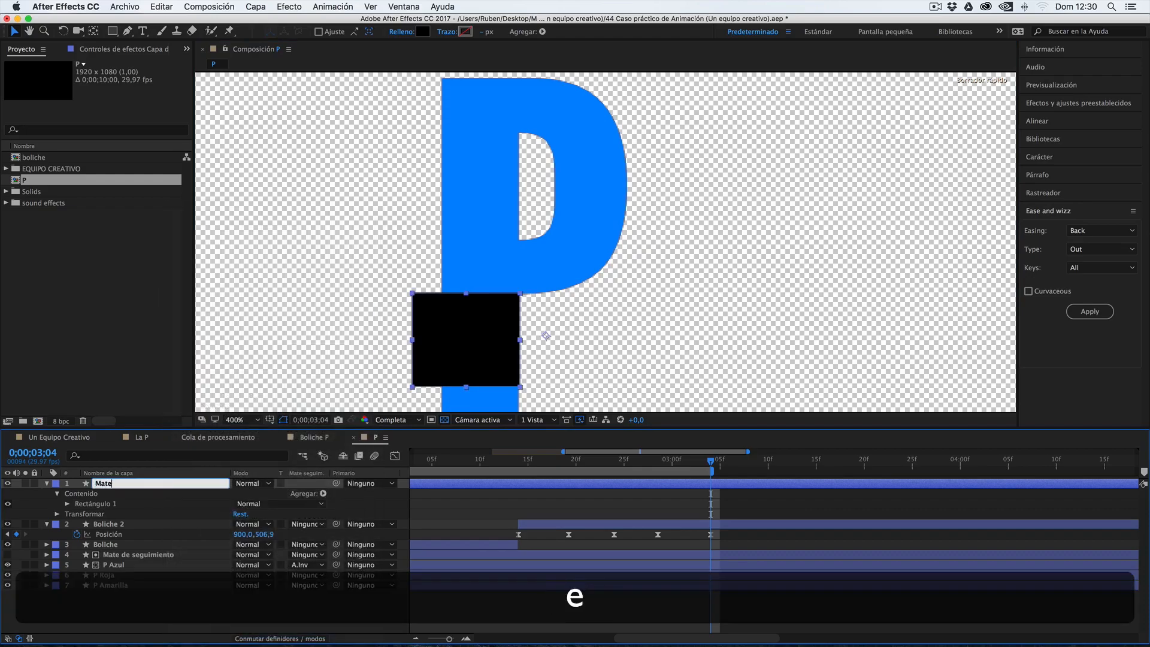
type(" de Seguimiento 2")
left_click(114, 607)
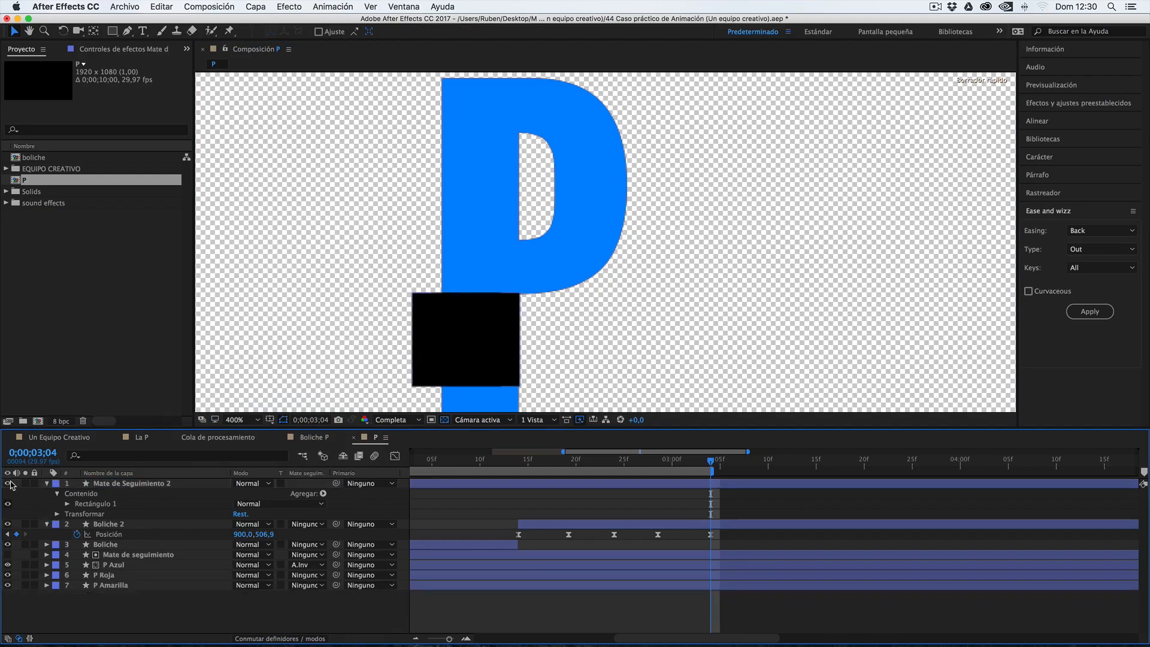
left_click(9, 484)
left_click(46, 484)
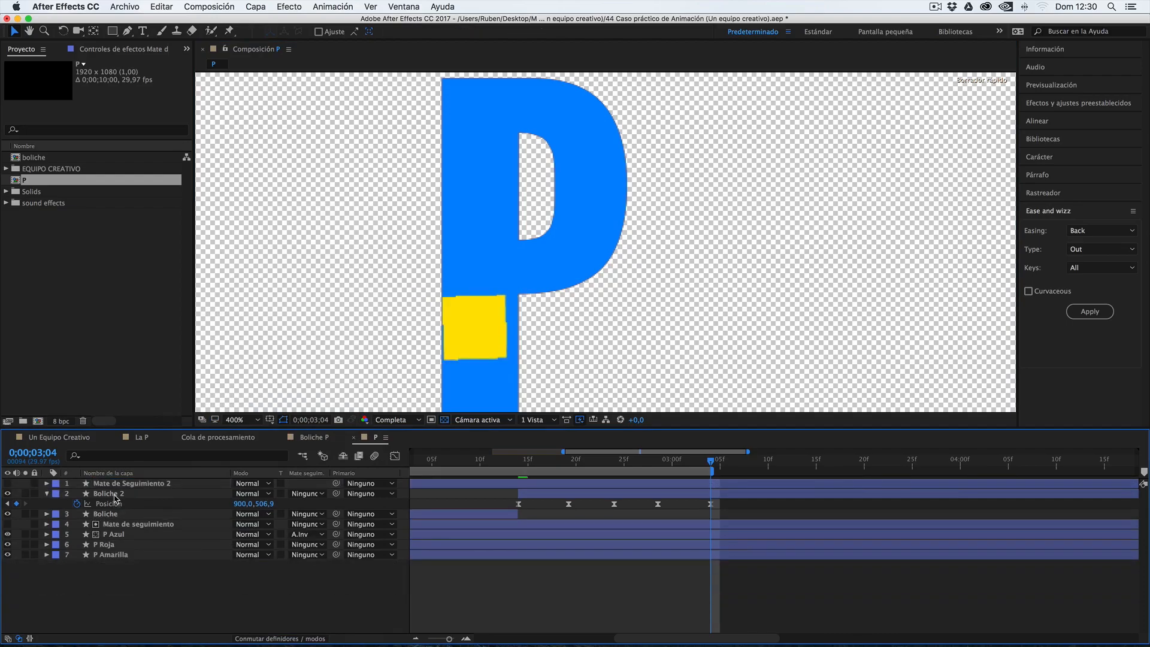
Set the track matte of Boliche 2 to inverted alpha using Mate de Seguimiento 2.
left_click(111, 494)
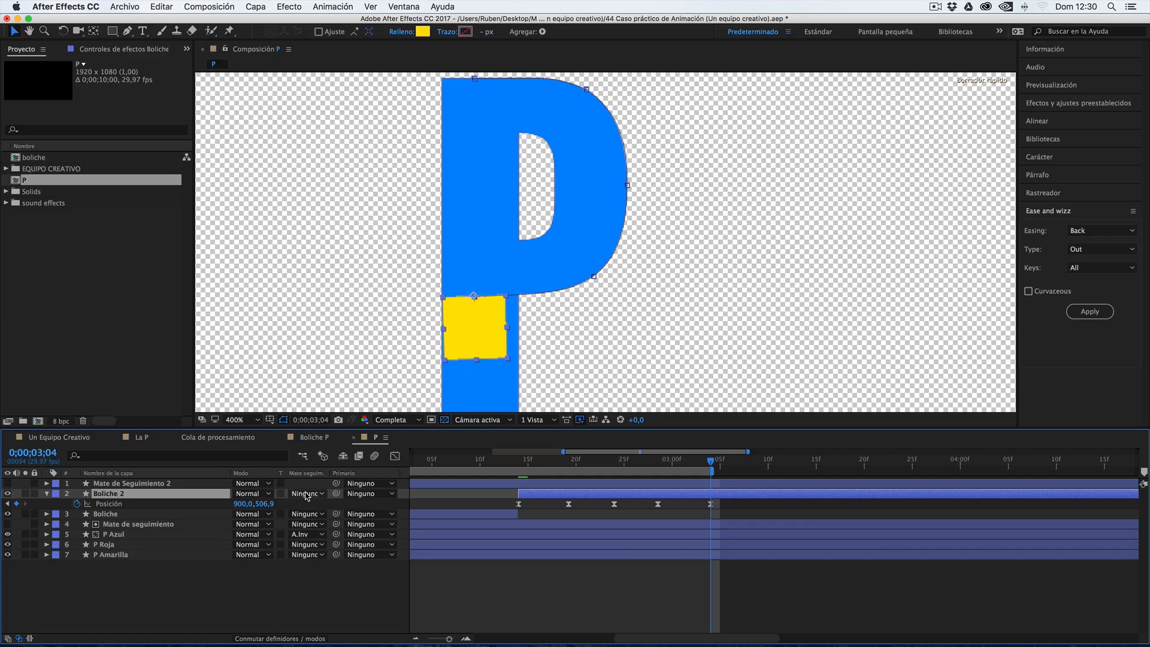
left_click(305, 494)
left_click(322, 527)
left_click(306, 494)
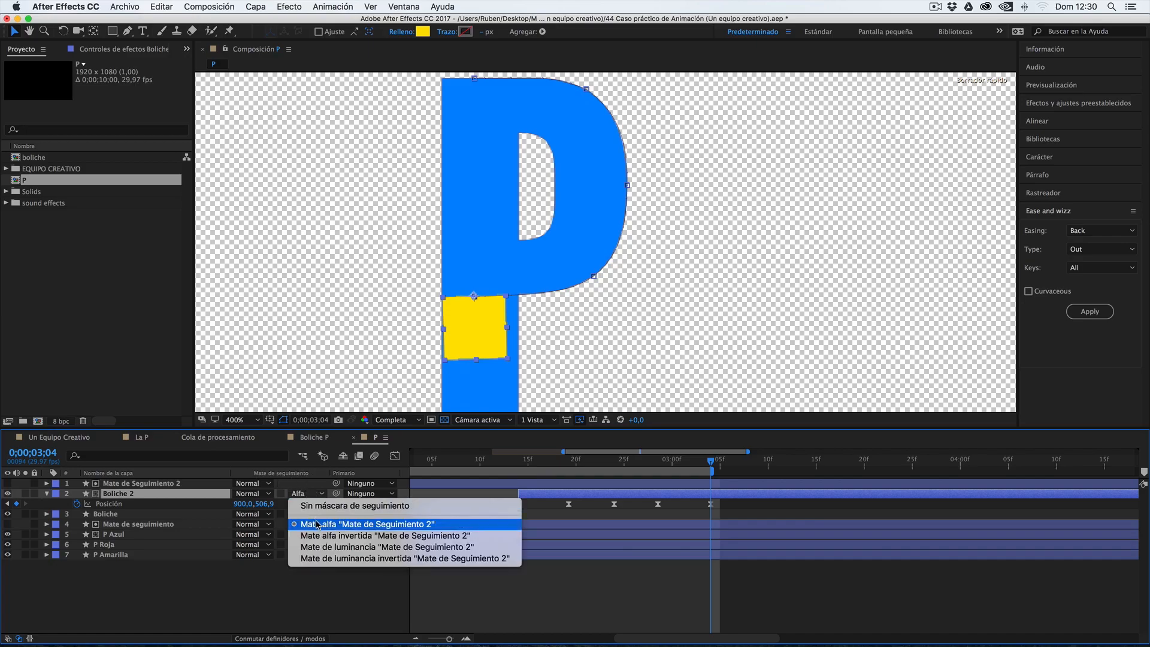
left_click(322, 536)
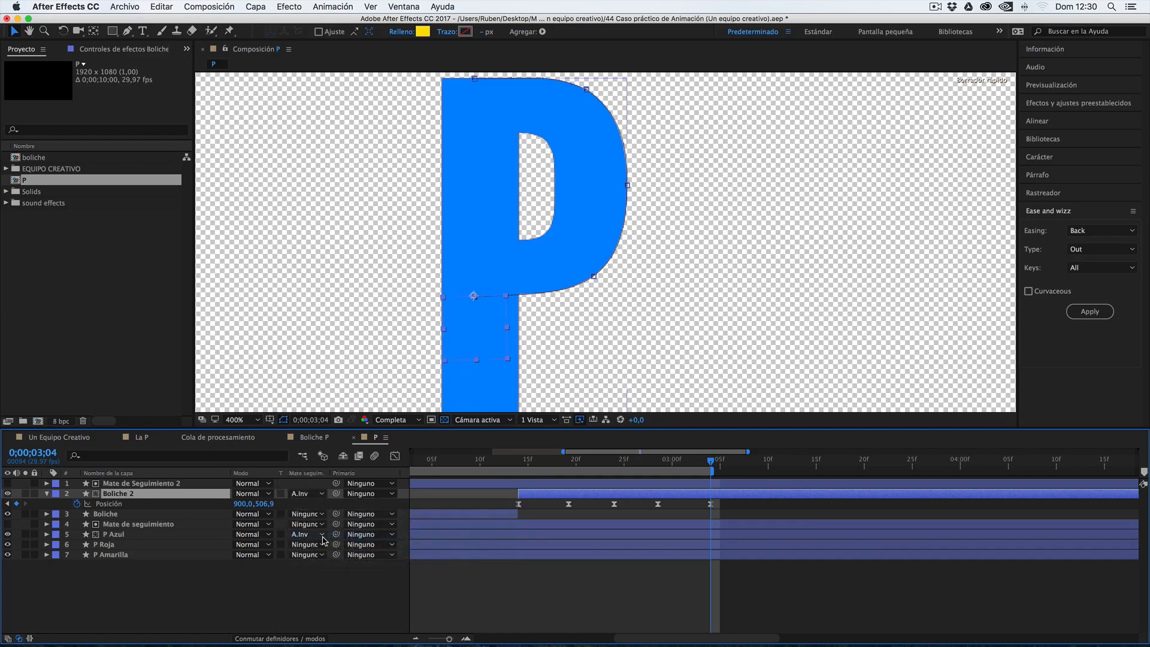
Scrub the matted square along its path to 0;00;03;03 to check how it disappears into the stem.
left_click(529, 460)
left_click_drag(530, 462, 702, 458)
key("alt")
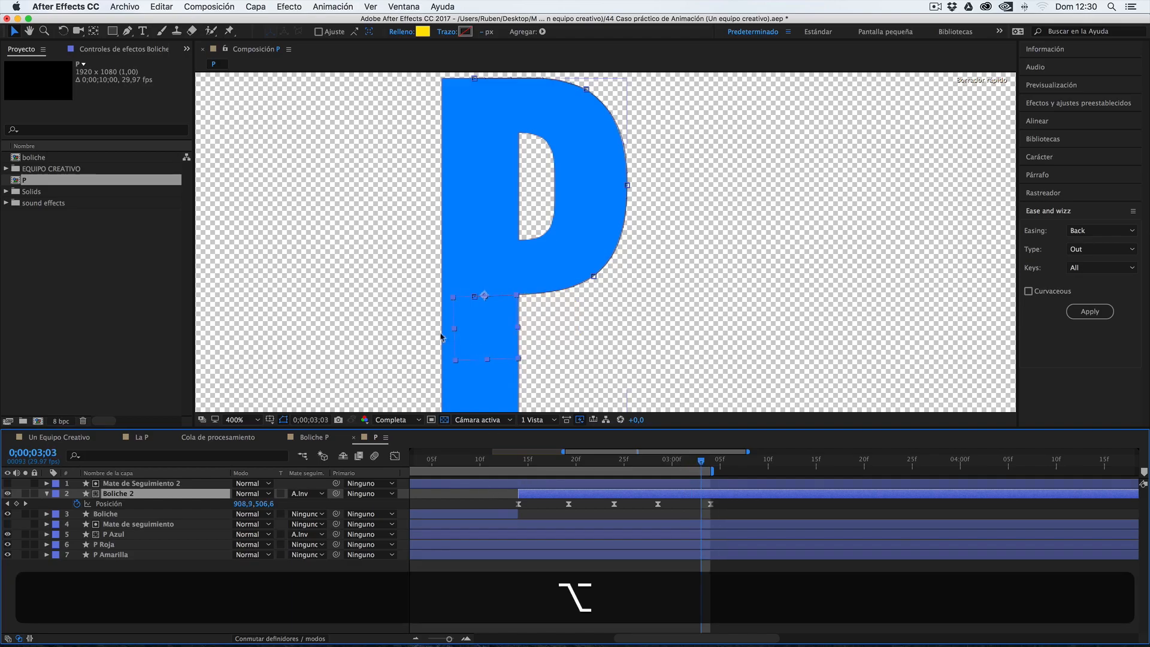
Play the whole P animation from 0;00;00;00 and scrub the circle's bounce to 0;00;02;02.
scroll(423, 314, "down", 2)
scroll(542, 462, "down", 3)
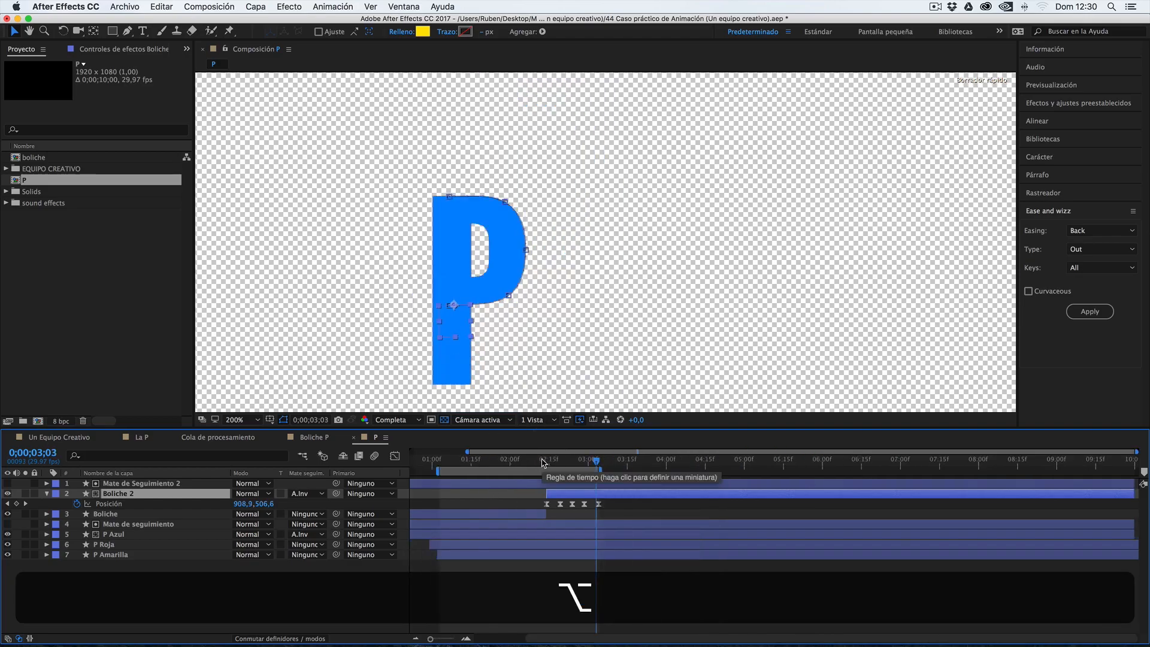
scroll(542, 462, "down", 2)
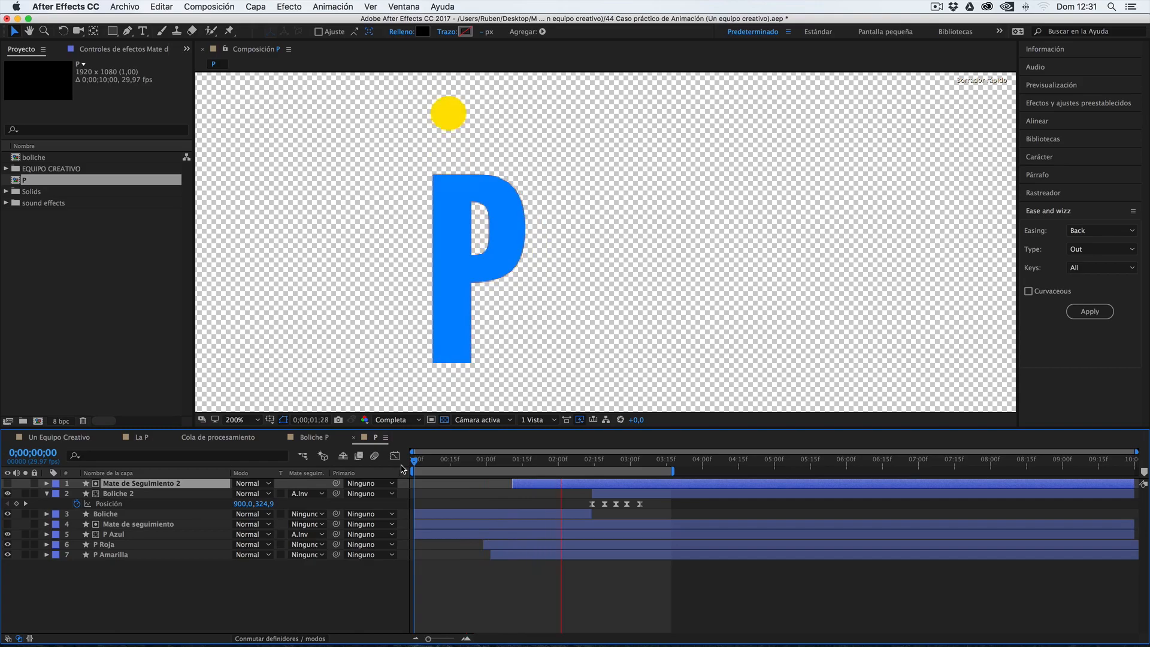
key("space")
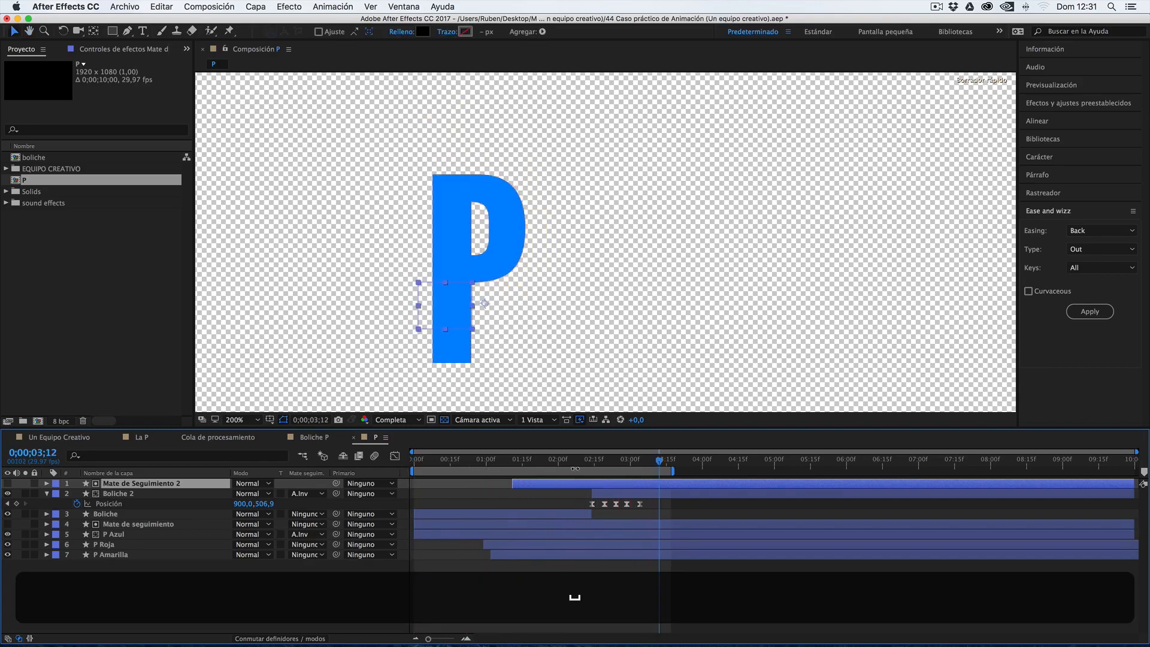
left_click_drag(557, 467, 398, 473)
key("space")
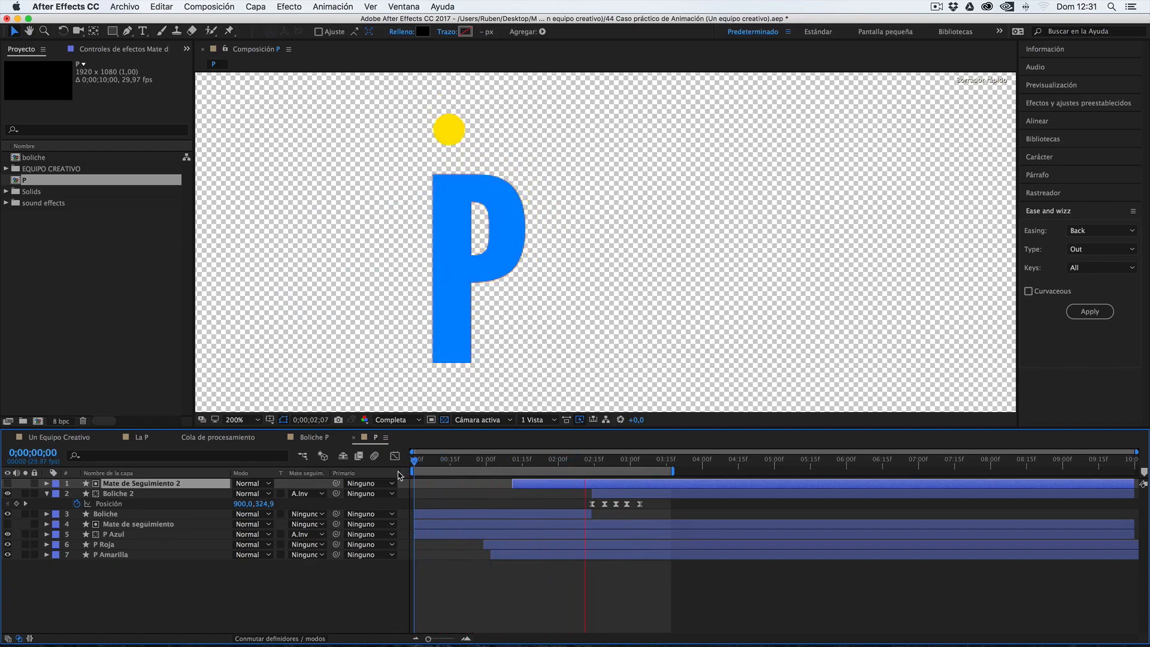
key("space")
left_click(532, 463)
left_click_drag(541, 466, 562, 467)
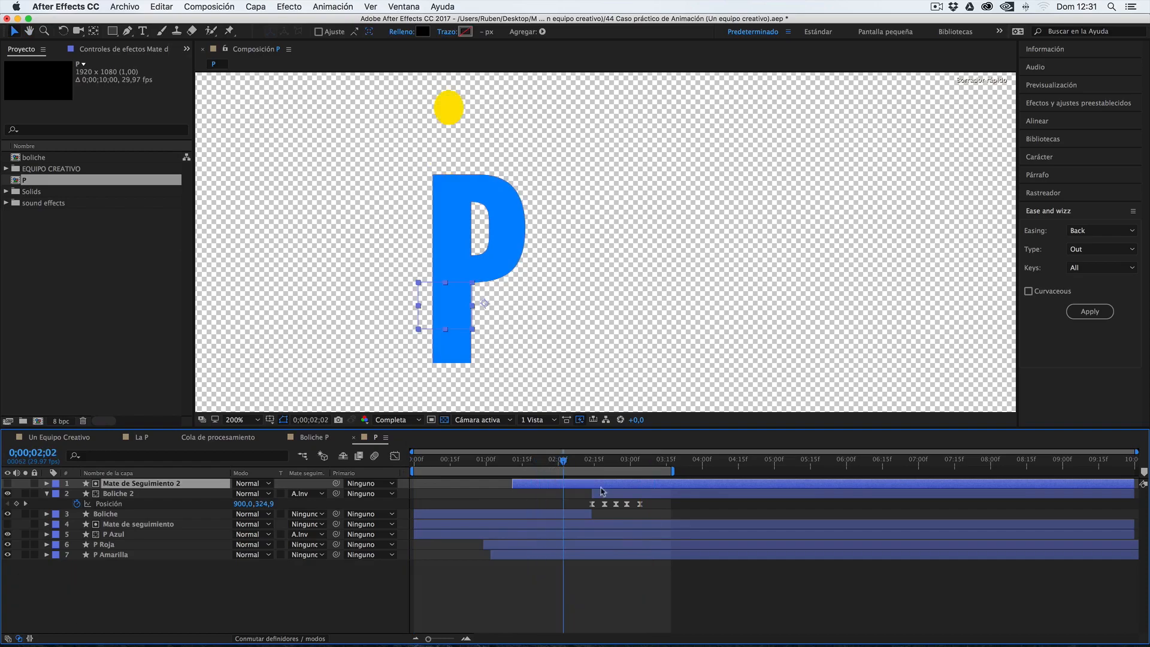
Reveal the Posición and Escala keyframes of Boliche 2 and undo the last action on them.
left_click(628, 495)
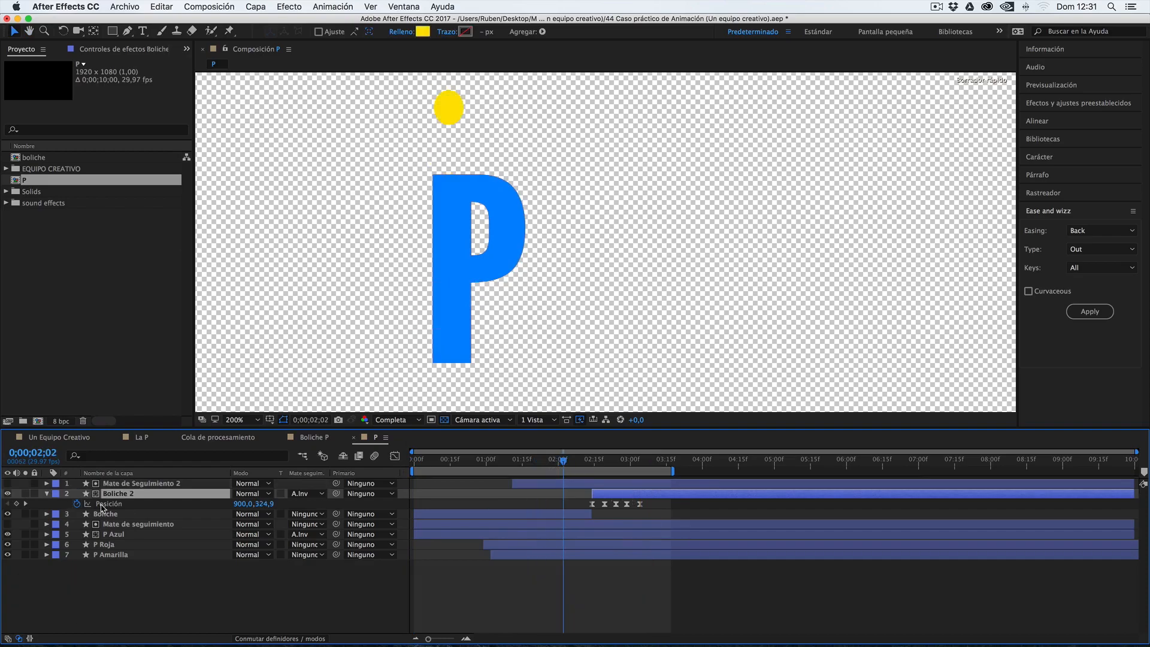
key("u")
key("u")
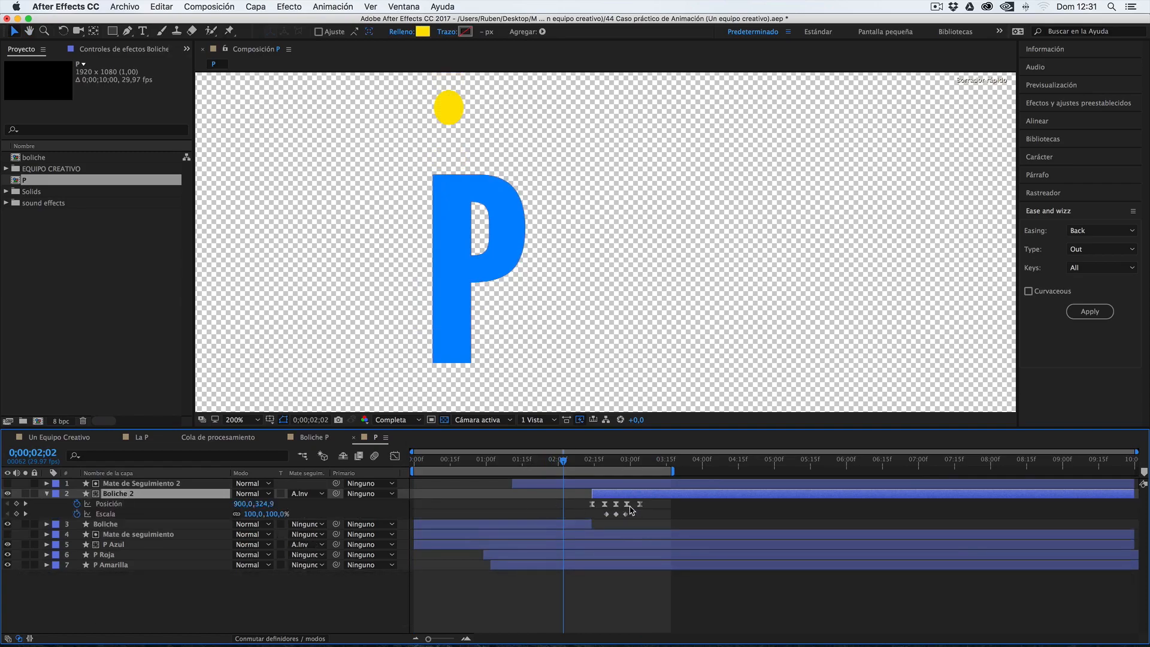
scroll(649, 509, "up", 3)
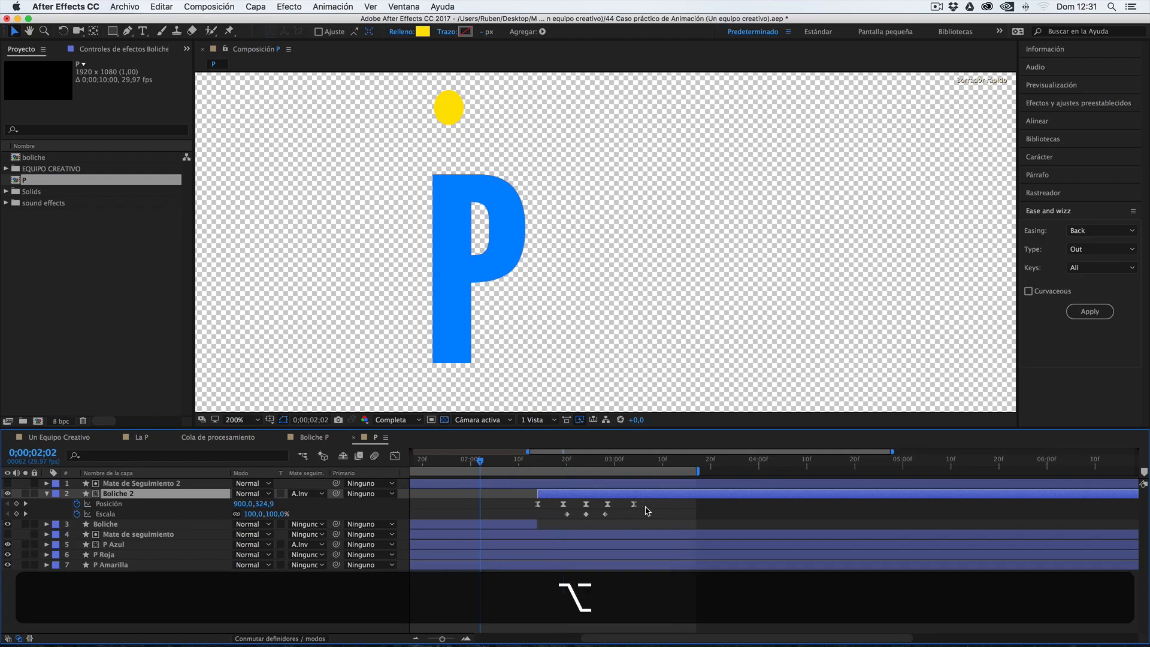
left_click_drag(651, 506, 518, 528)
key("super+z")
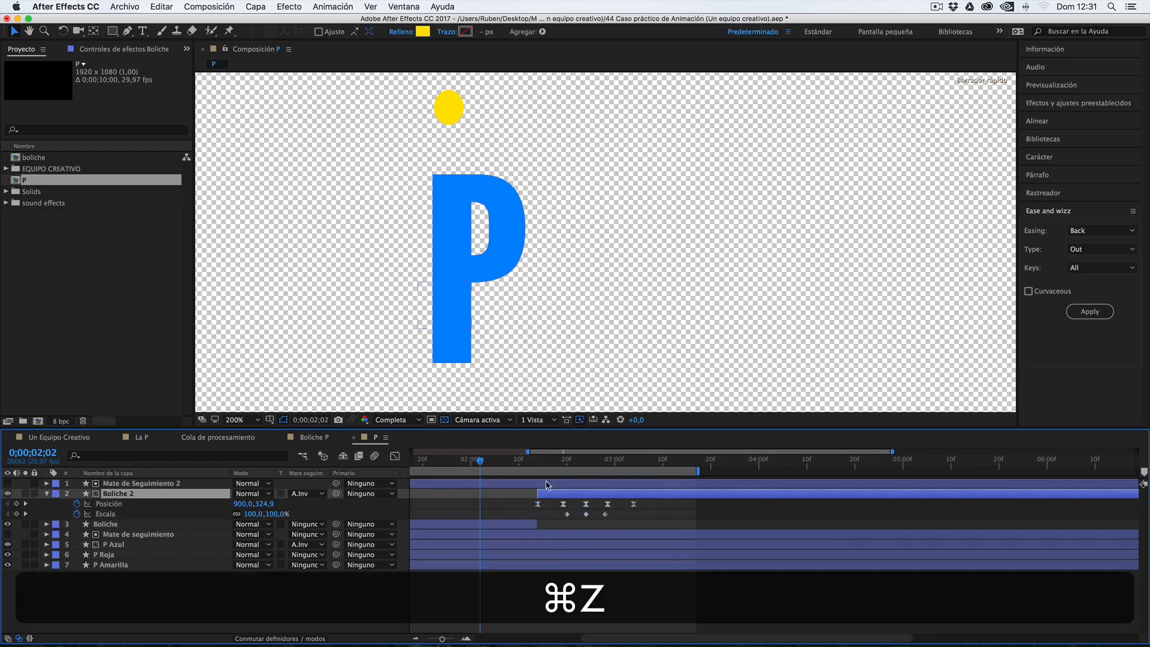
Shift the Boliche 2 layer to start at about 0;00;02;21 and extend the Boliche layer's end to meet it.
left_click_drag(502, 458, 534, 460)
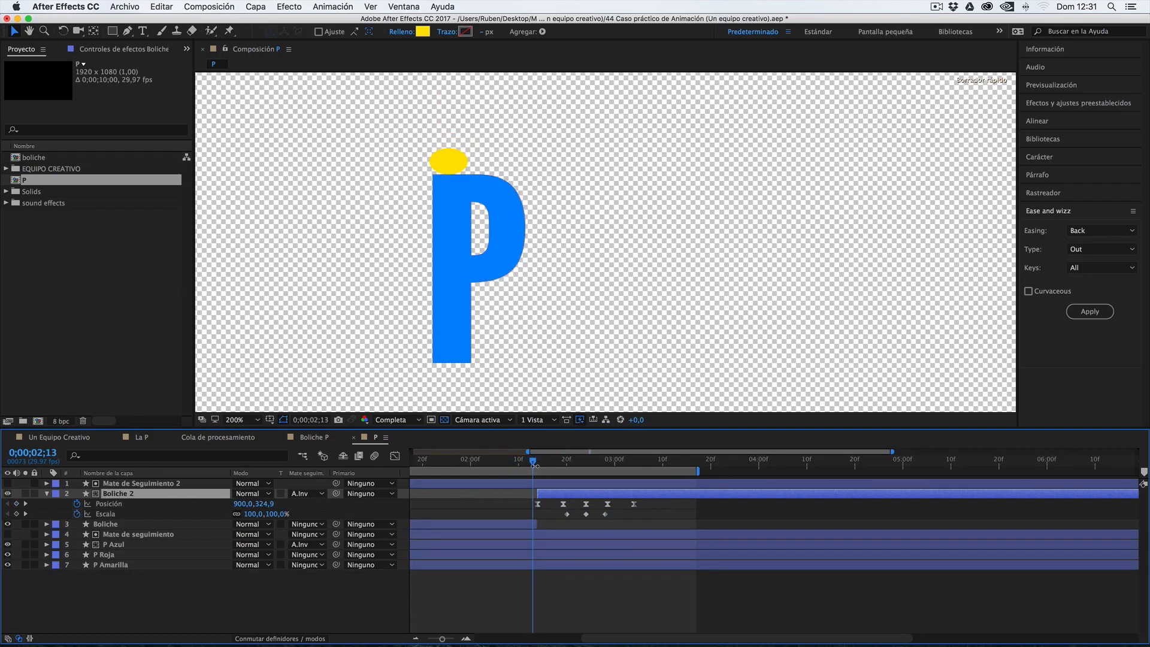
left_click_drag(537, 462, 540, 463)
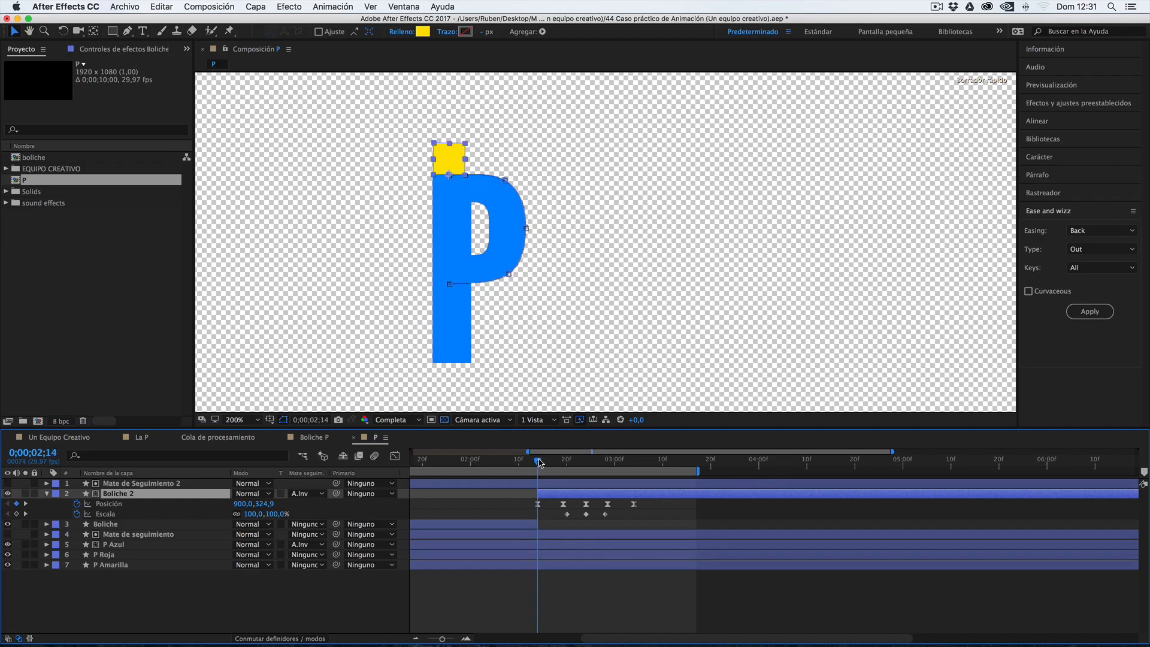
left_click_drag(547, 496, 581, 495)
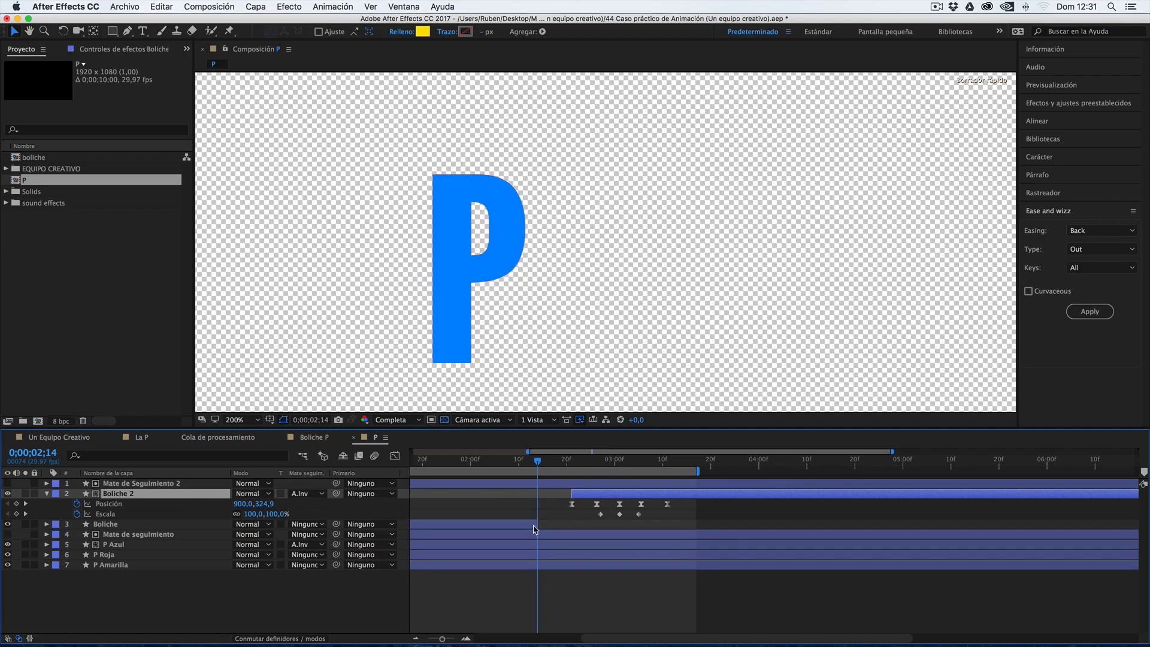
left_click_drag(535, 525, 566, 520)
left_click_drag(551, 460, 578, 460)
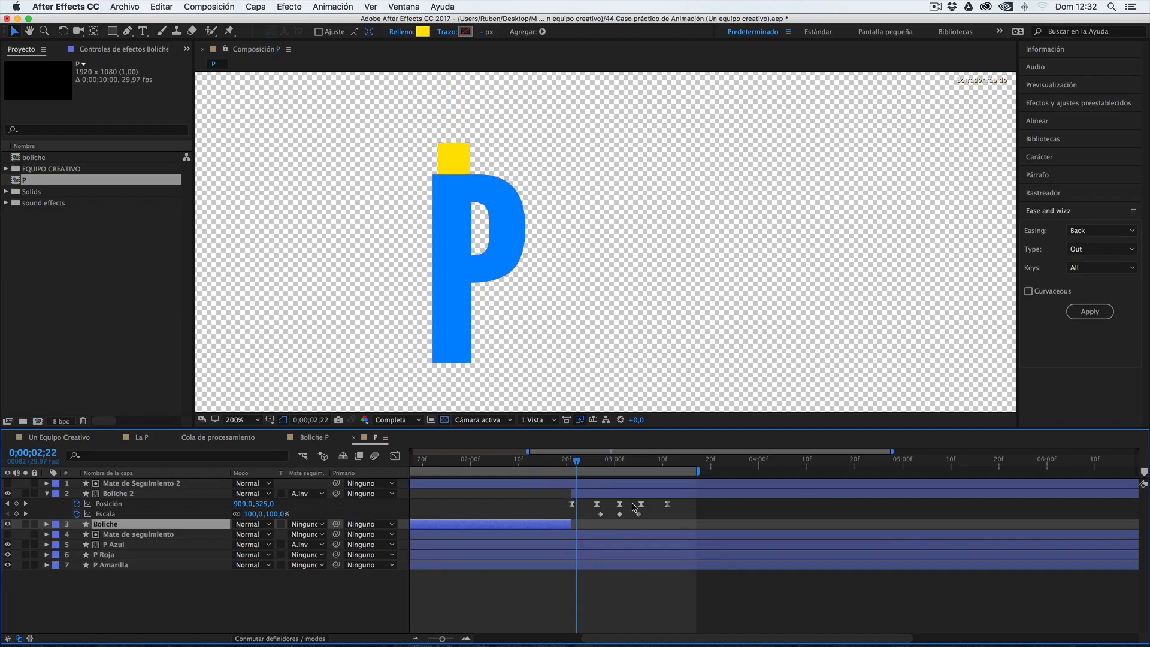
Compress the three middle Posición and Escala keyframes of Boliche 2 in time so the last Posición one falls at about 0;00;03;06.
left_click_drag(686, 502, 621, 507)
left_click_drag(579, 461, 479, 527)
scroll(666, 518, "up", 5, "alt")
left_click(659, 504)
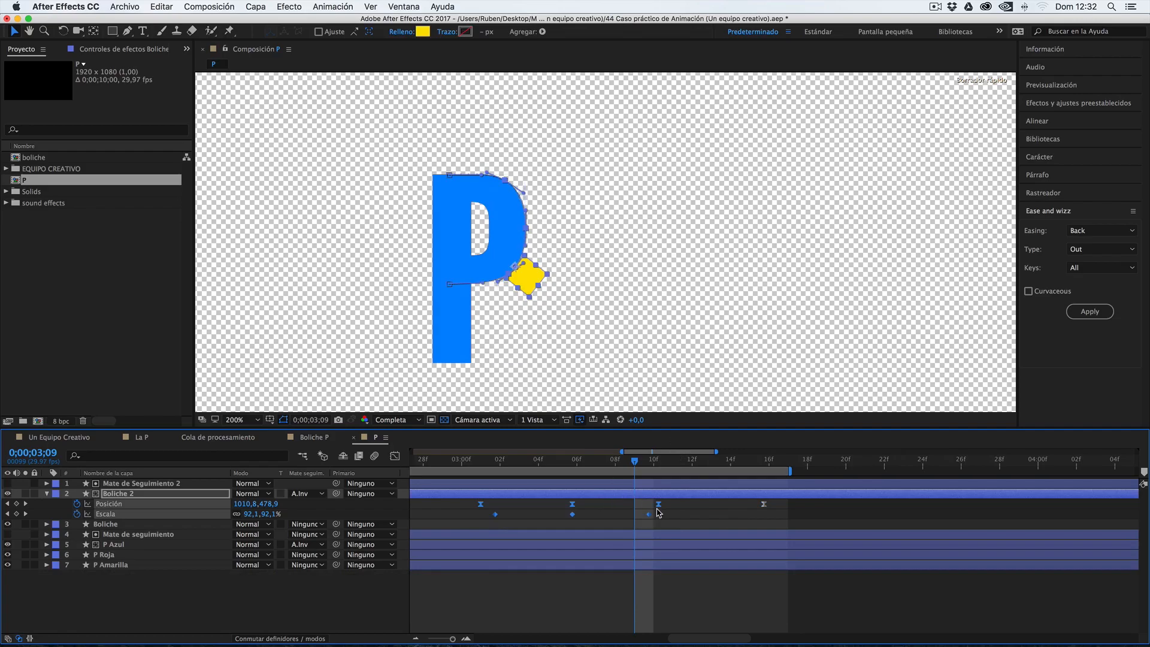
left_click_drag(660, 509, 637, 509)
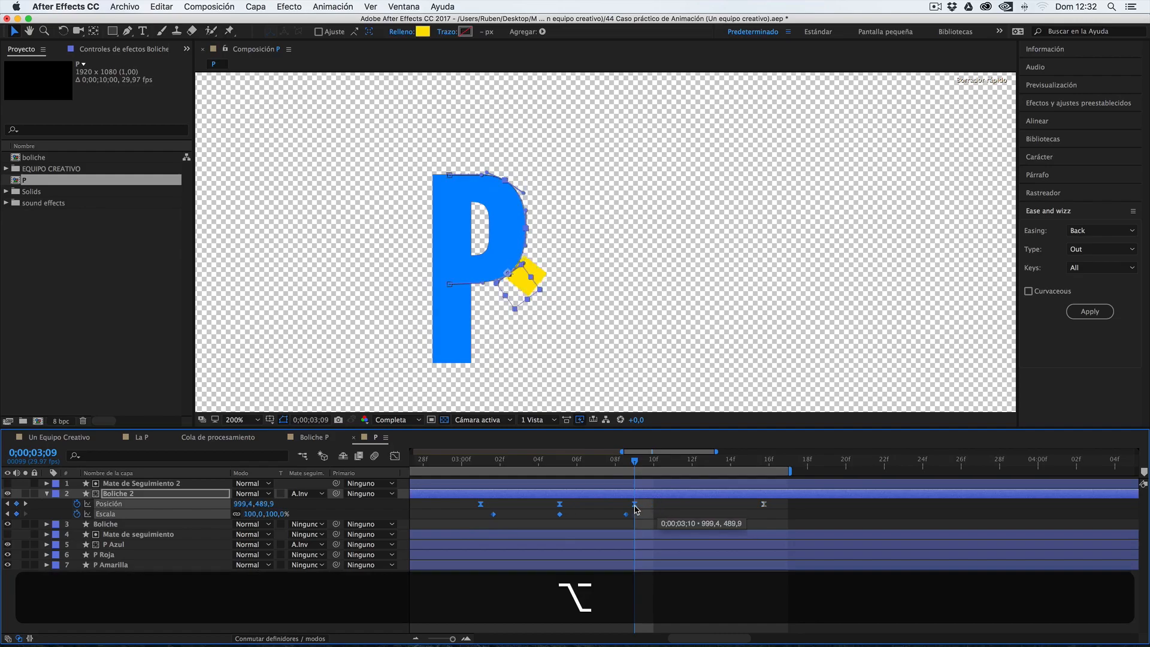
left_click_drag(636, 509, 590, 513)
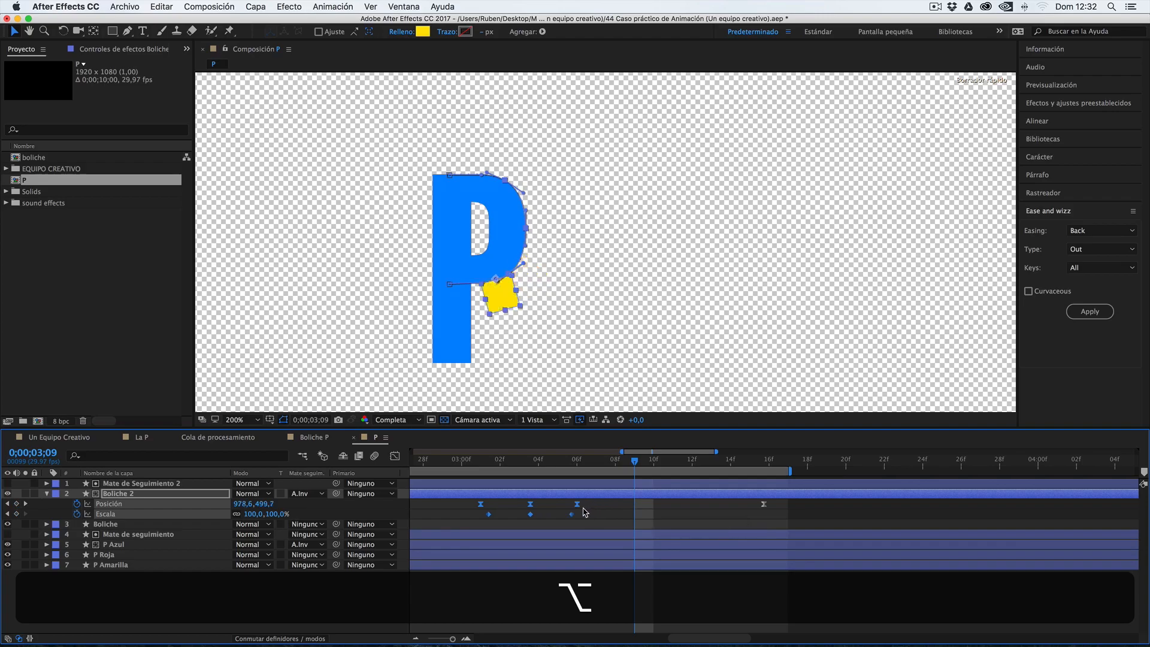
Play the retimed P animation and scrub the square's slide around the bowl to 0;00;03;07.
scroll(584, 512, "down", 5)
scroll(663, 510, "up", 5)
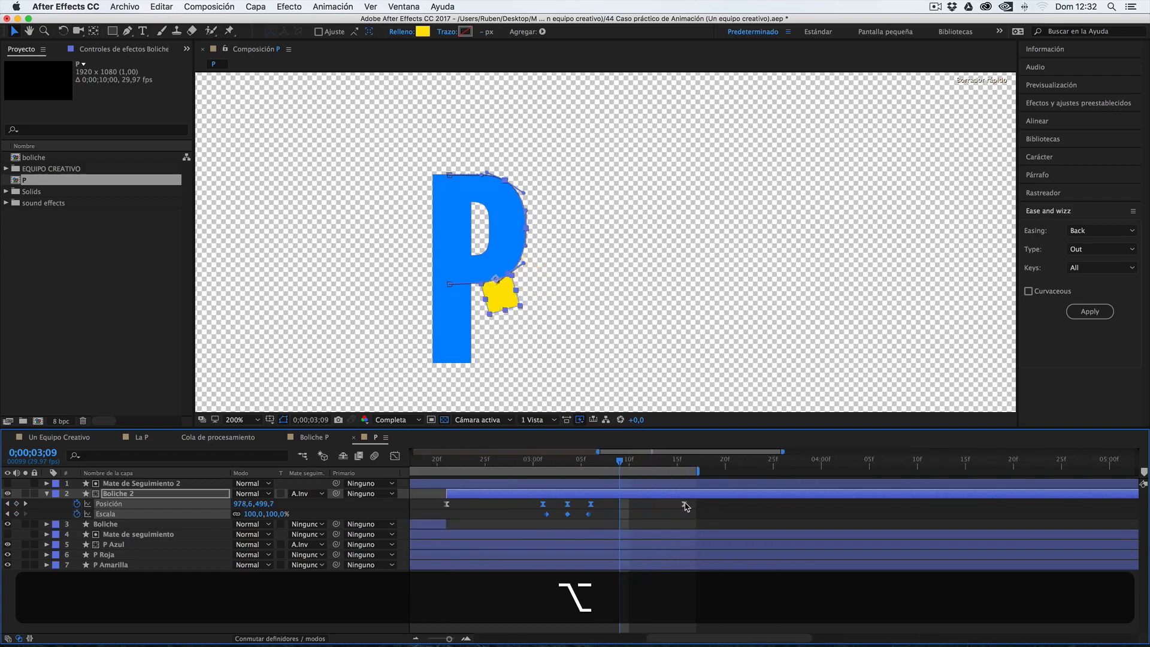
left_click_drag(463, 460, 457, 465)
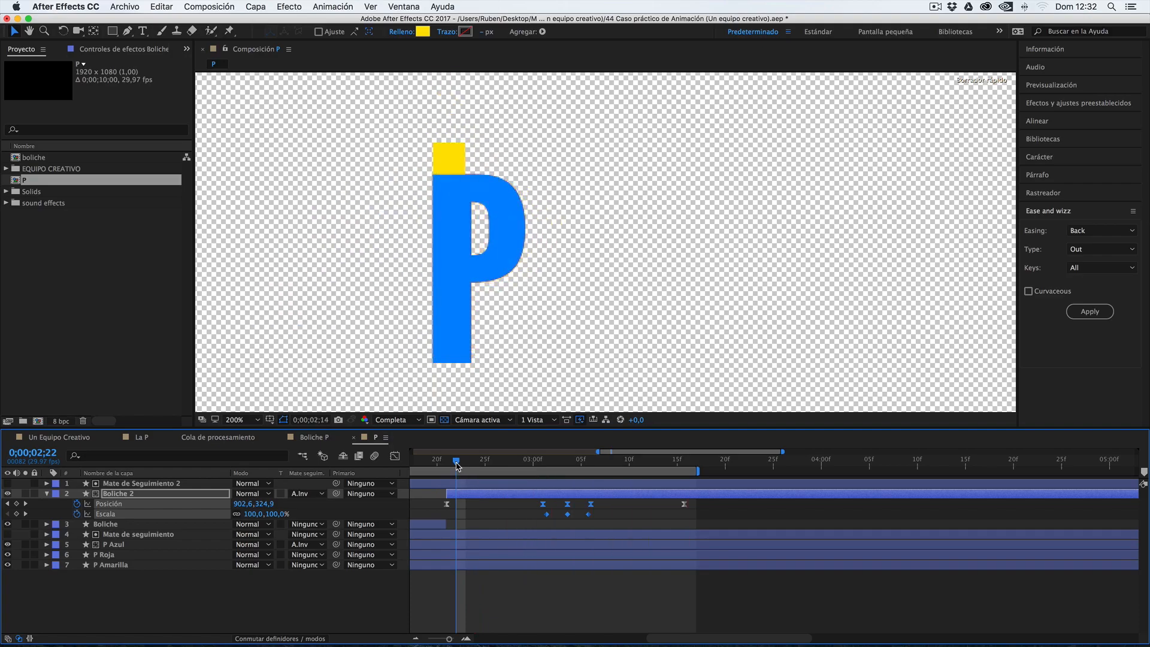
key("space")
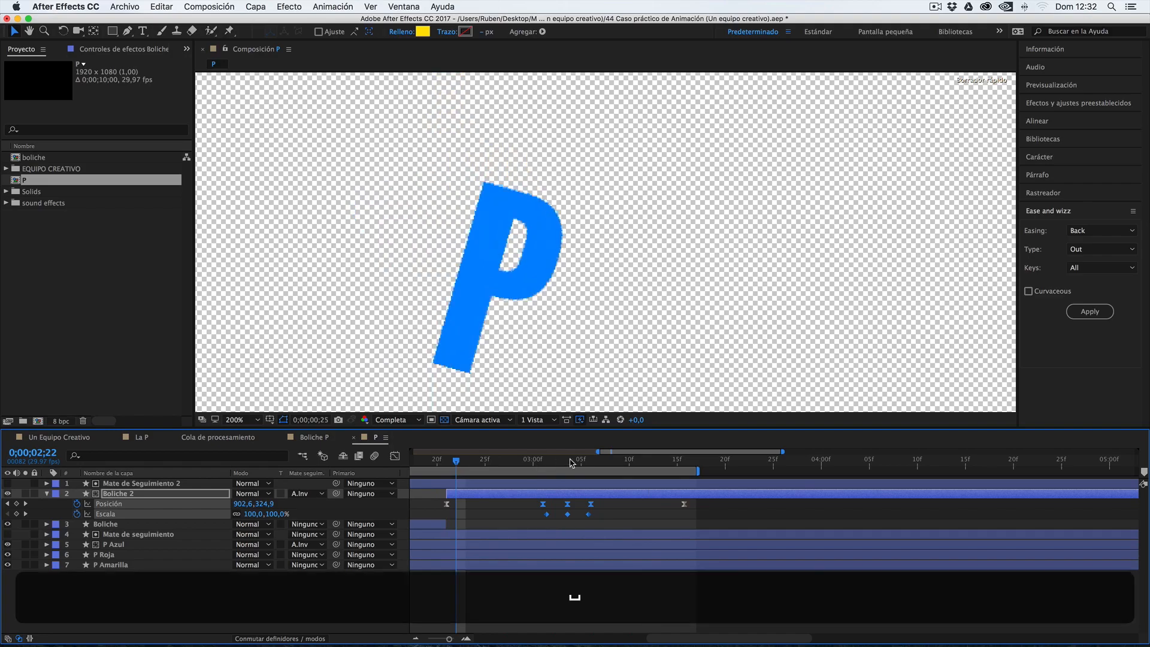
scroll(547, 488, "down", 5)
left_click_drag(612, 466, 649, 466)
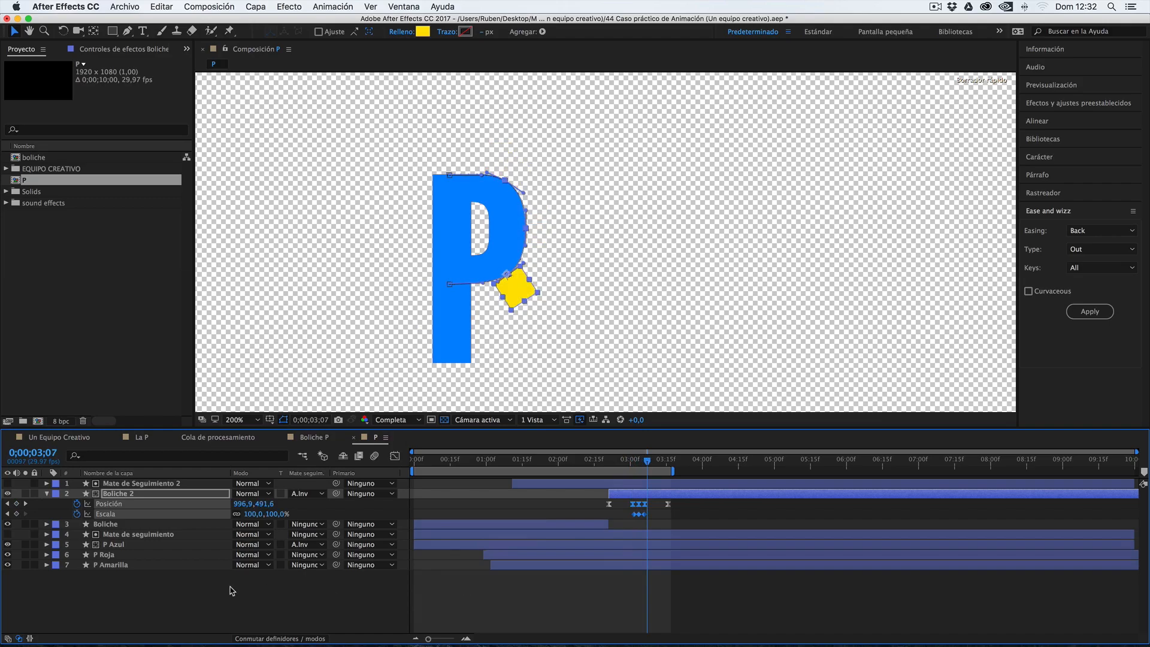
Try digital-whoosh-soft.wav in the P composition with its waveform shown, starting at about 0;00;00;24, and preview it.
left_click(7, 203)
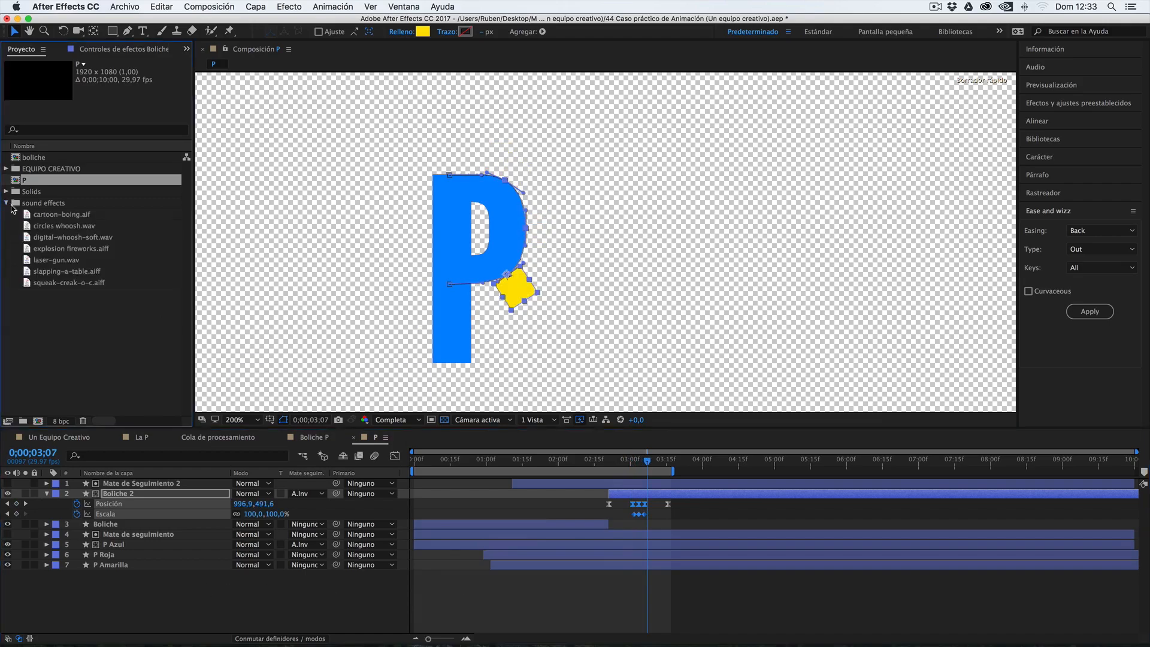
left_click(35, 238)
left_click_drag(35, 239, 161, 577)
key("l")
key("l")
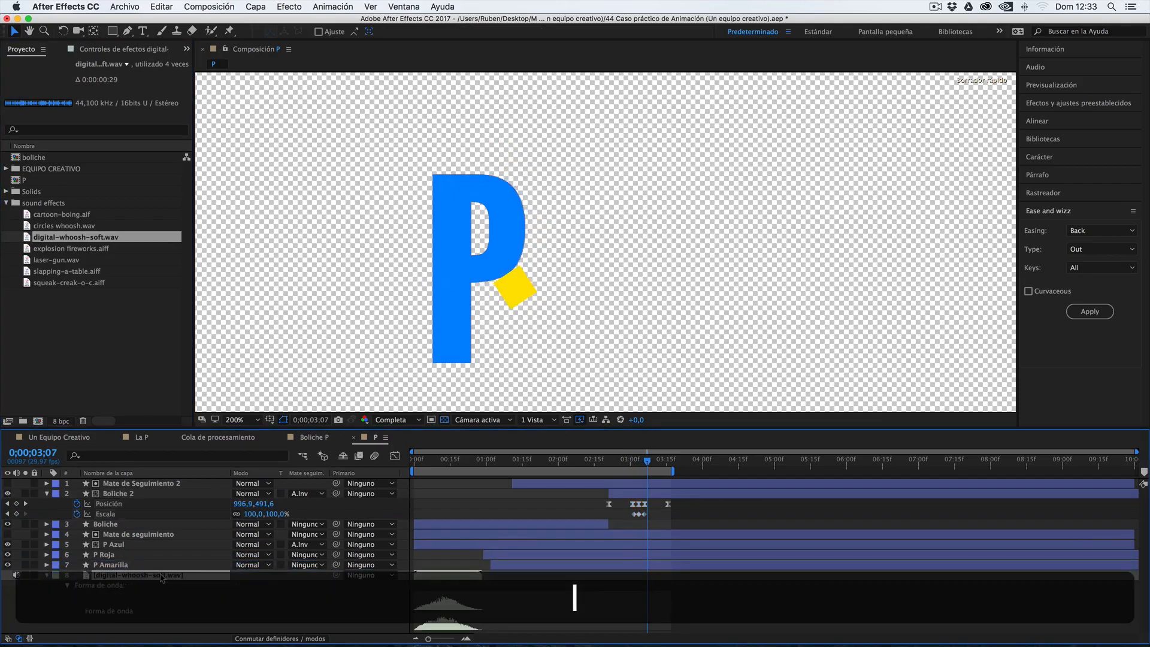
left_click_drag(444, 580, 503, 580)
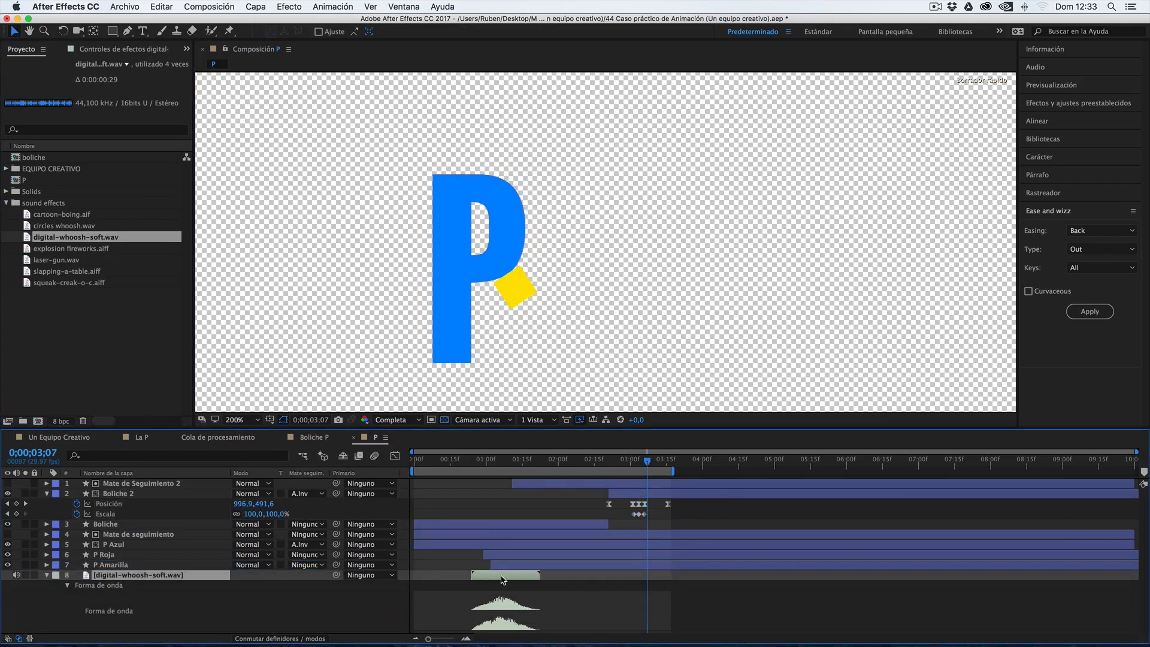
left_click_drag(490, 460, 473, 466)
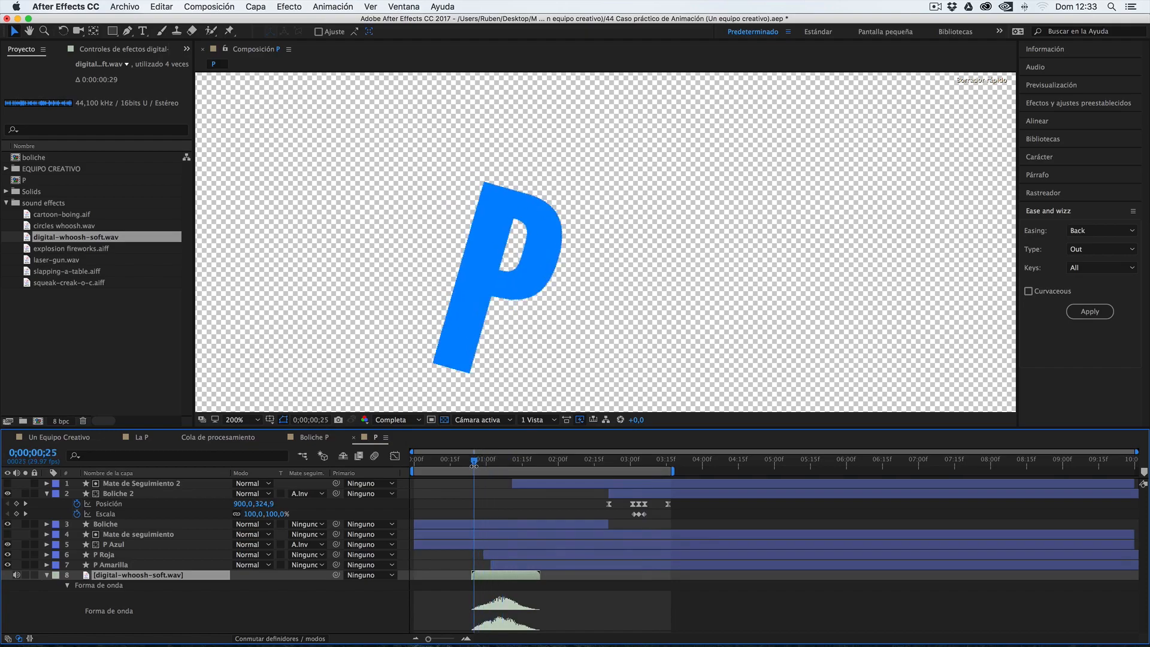
key("space")
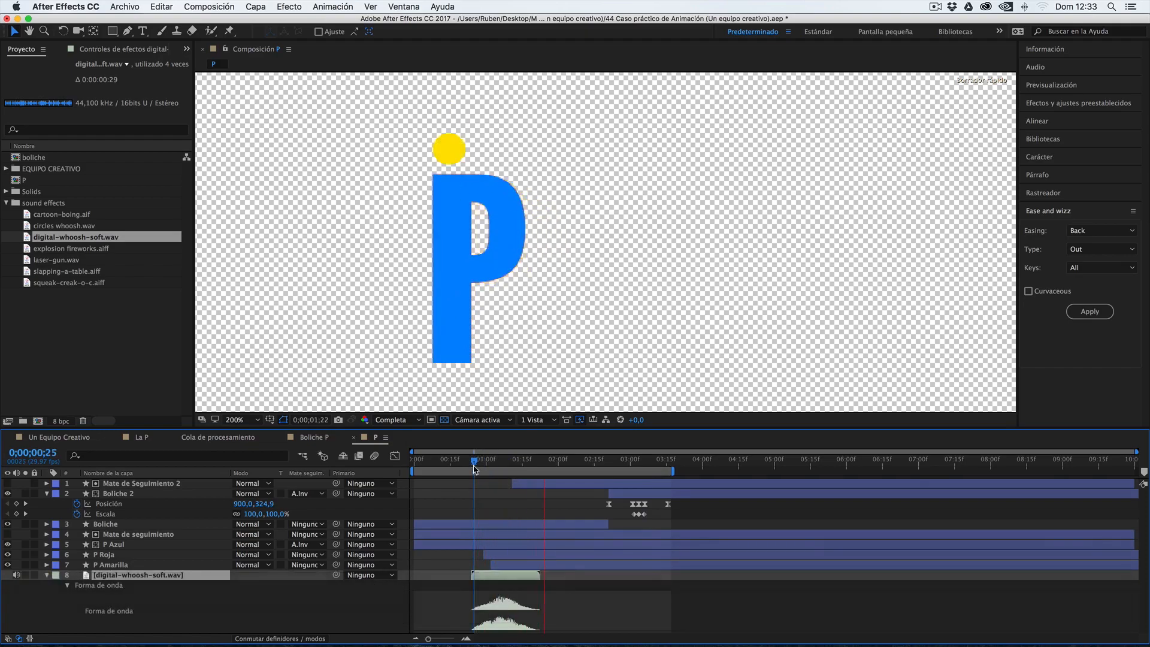
Try the whoosh sound under the square's slide, starting at about 0;00;02;19, preview it and delete the sound layer.
left_click_drag(512, 574, 644, 573)
left_click(576, 464)
key("space")
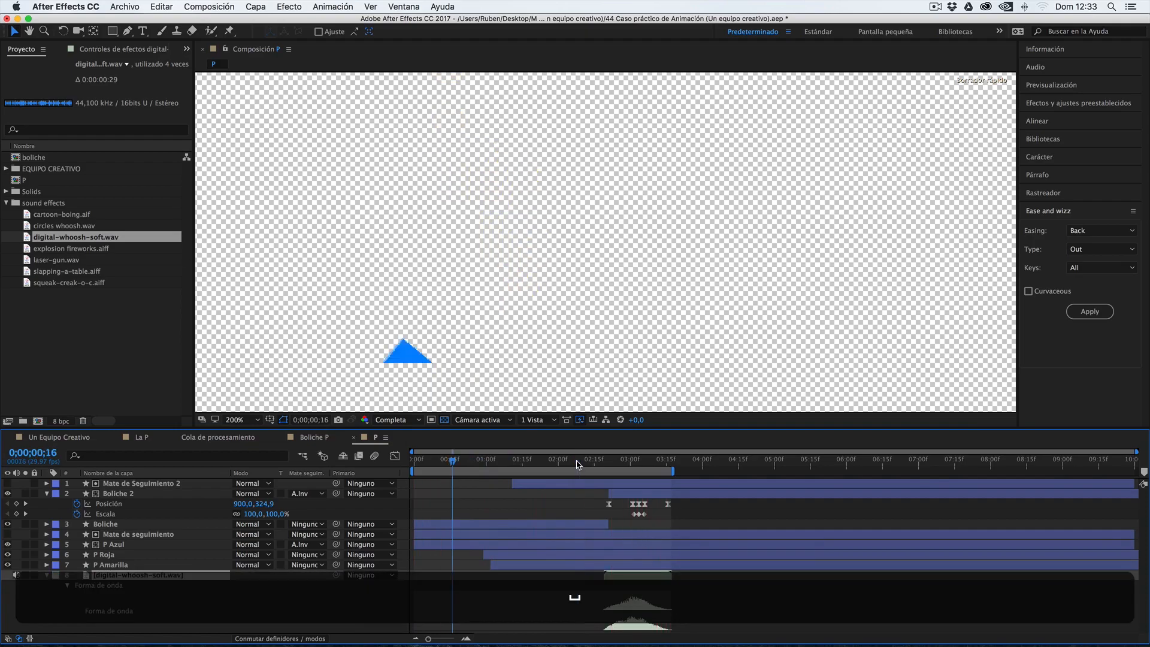
key("Delete")
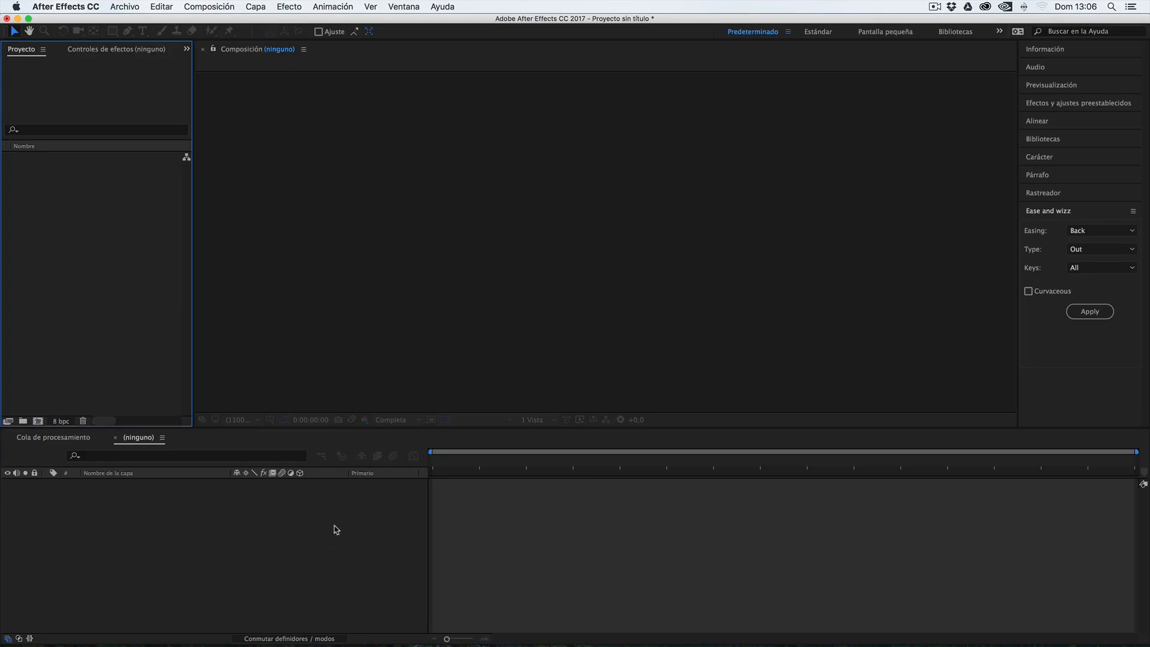
Import 45 Ampliación de tiempo.mp4 from its Materiales subfolder in Finder and create a composition from the clip.
left_click(277, 631)
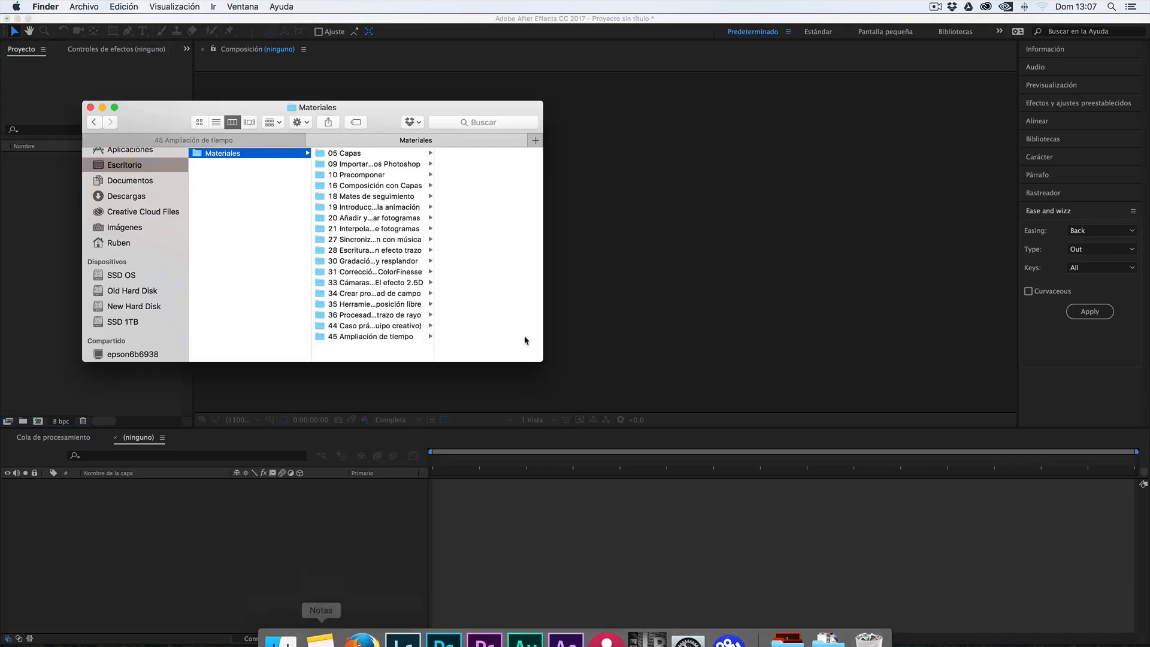
left_click(384, 338)
left_click(476, 154)
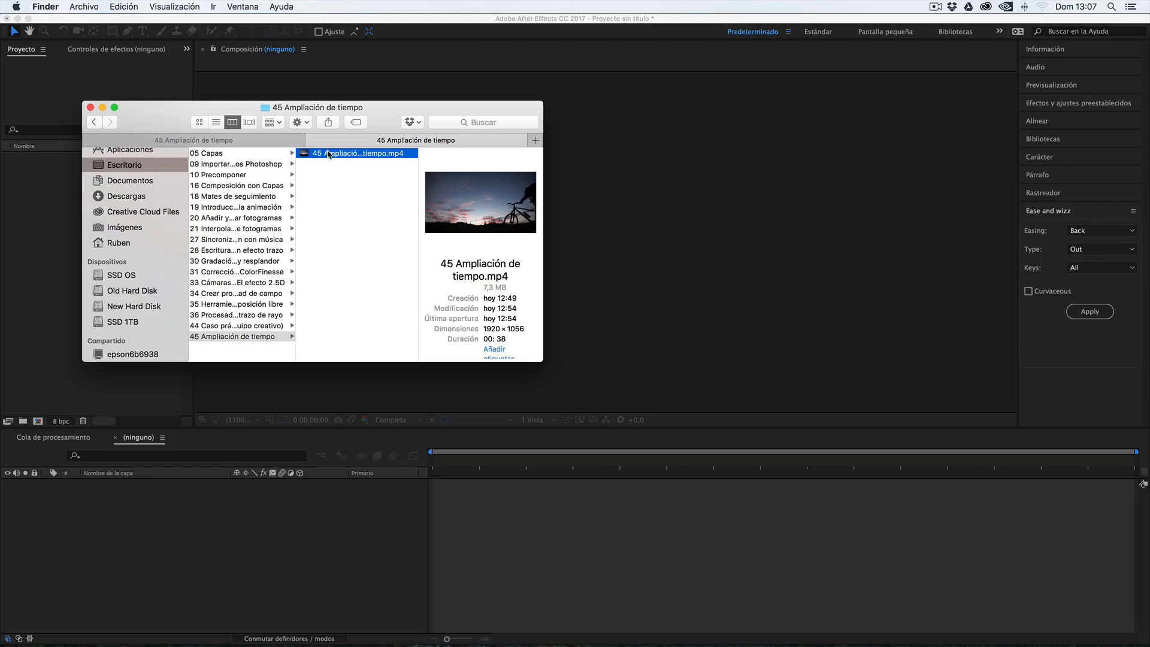
left_click_drag(307, 156, 54, 240)
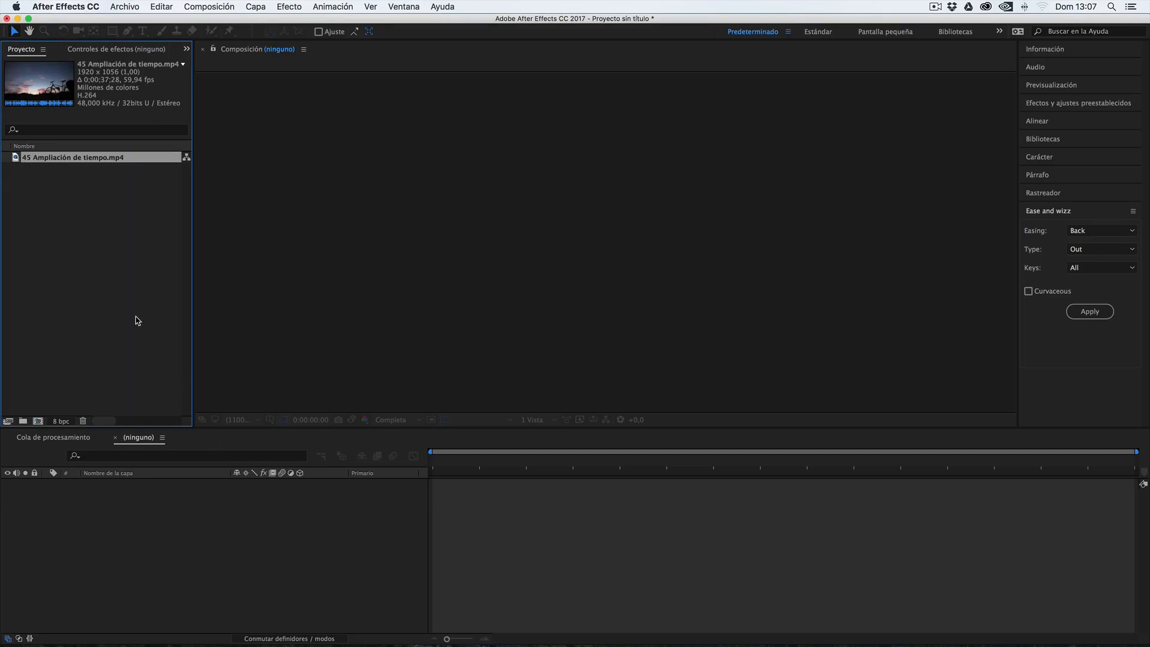
left_click_drag(17, 159, 133, 550)
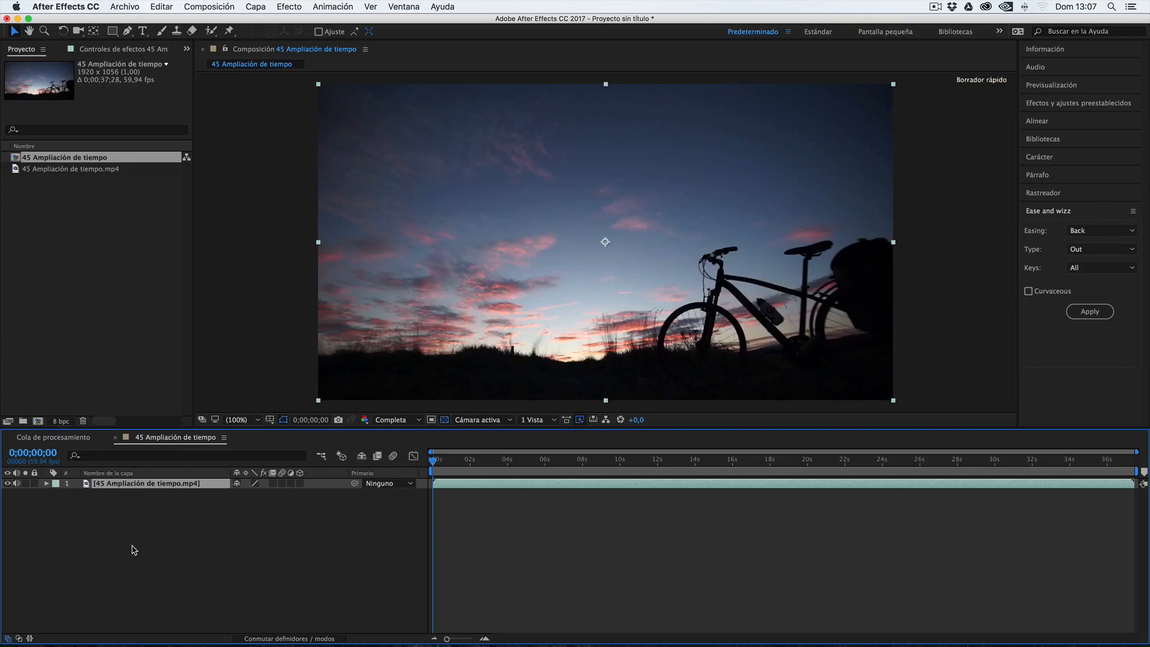
Play the clip from 0;00;16;32 to 0;00;20;42 to review the cyclist crossing the frame.
key("space")
left_click_drag(468, 463, 738, 468)
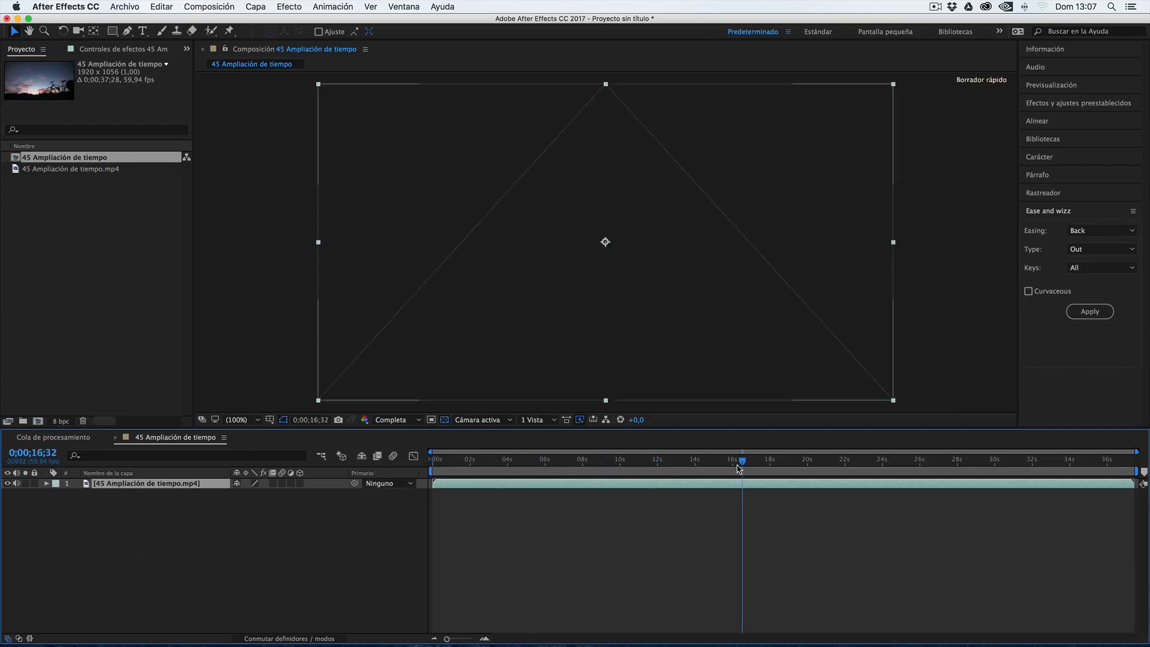
key("space")
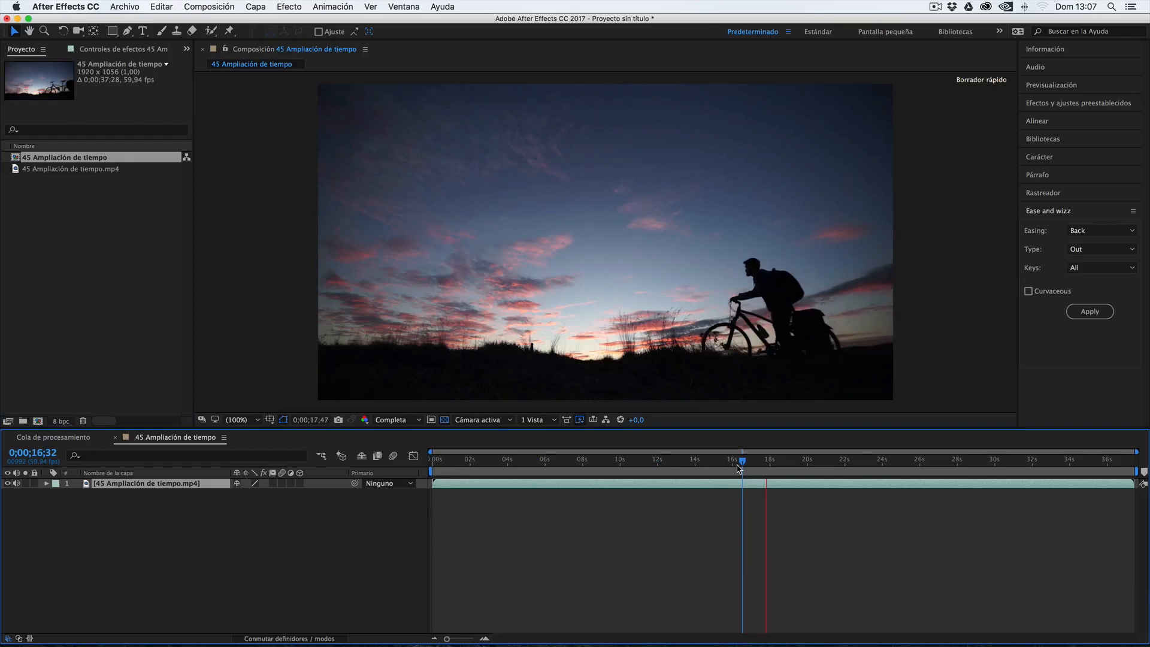
key("space")
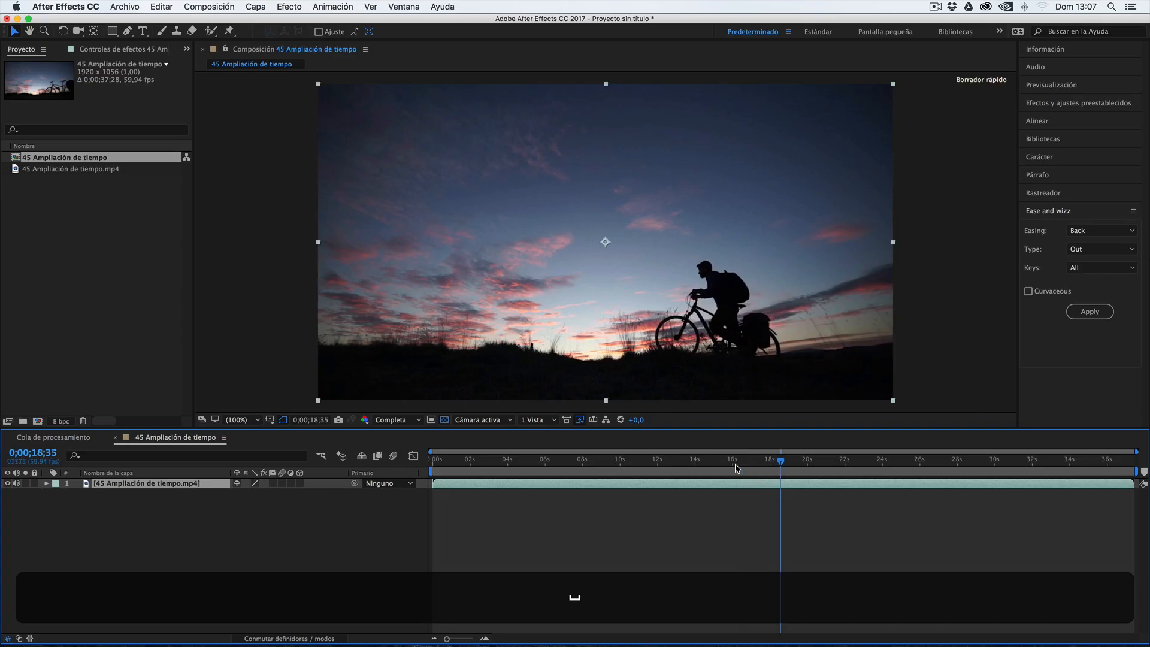
key("space")
key("space")
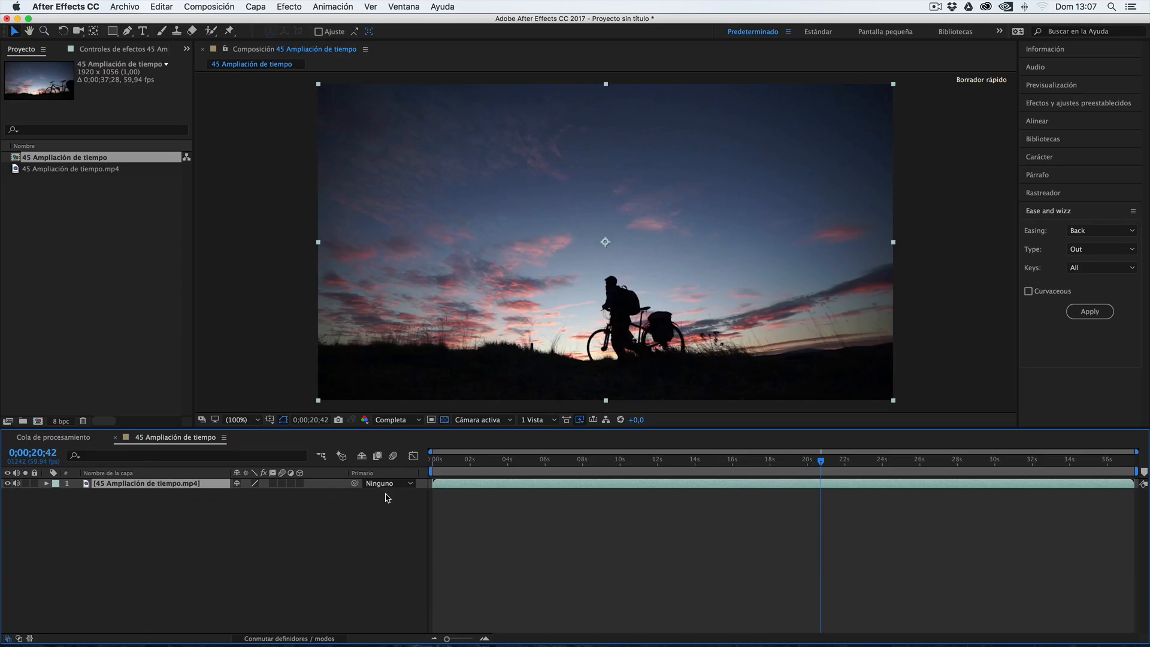
Trim the clip's start to 0;00;17;16, where the cyclist is in frame, and move the layer to the composition's beginning.
left_click(648, 469)
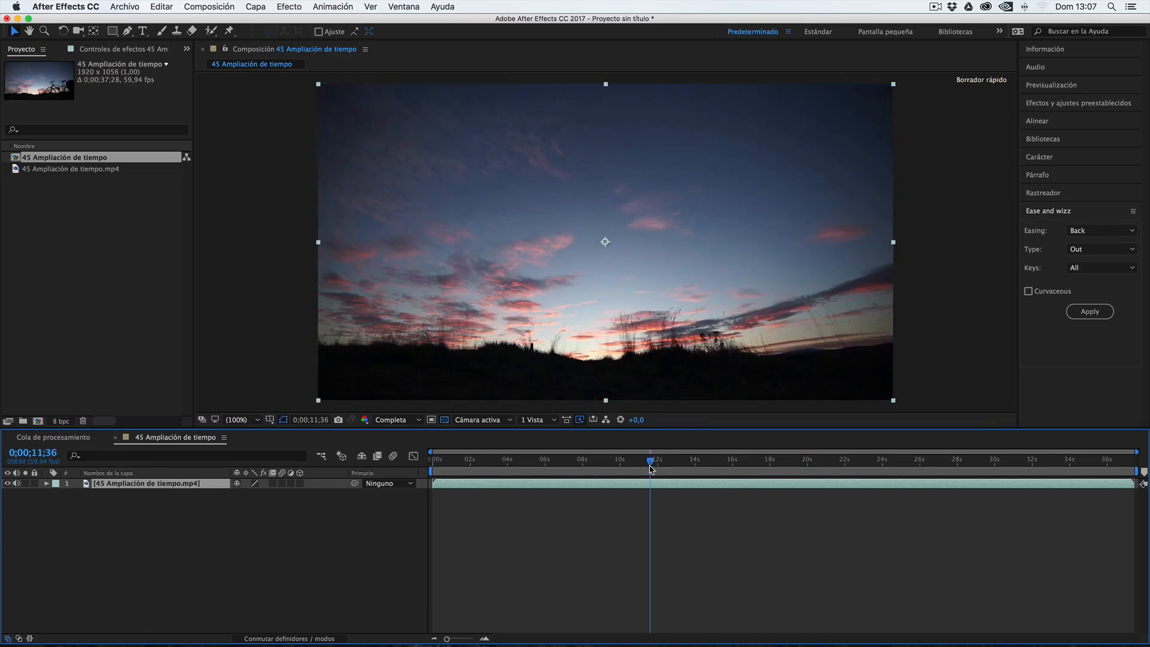
left_click_drag(647, 469, 758, 470)
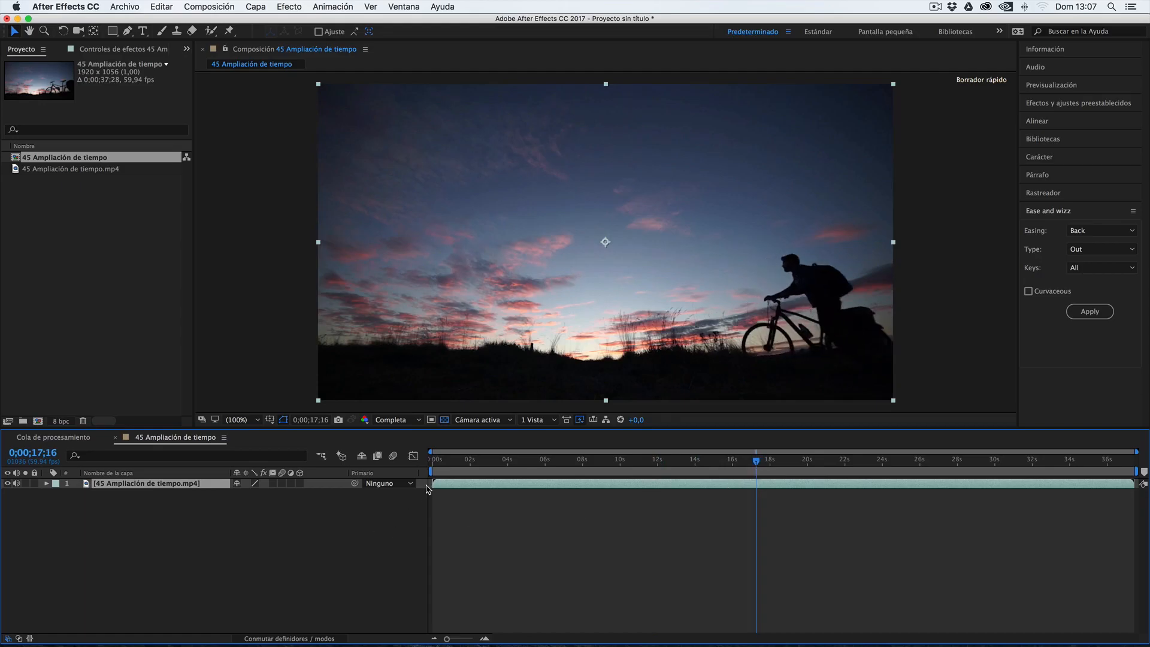
left_click_drag(452, 483, 758, 487)
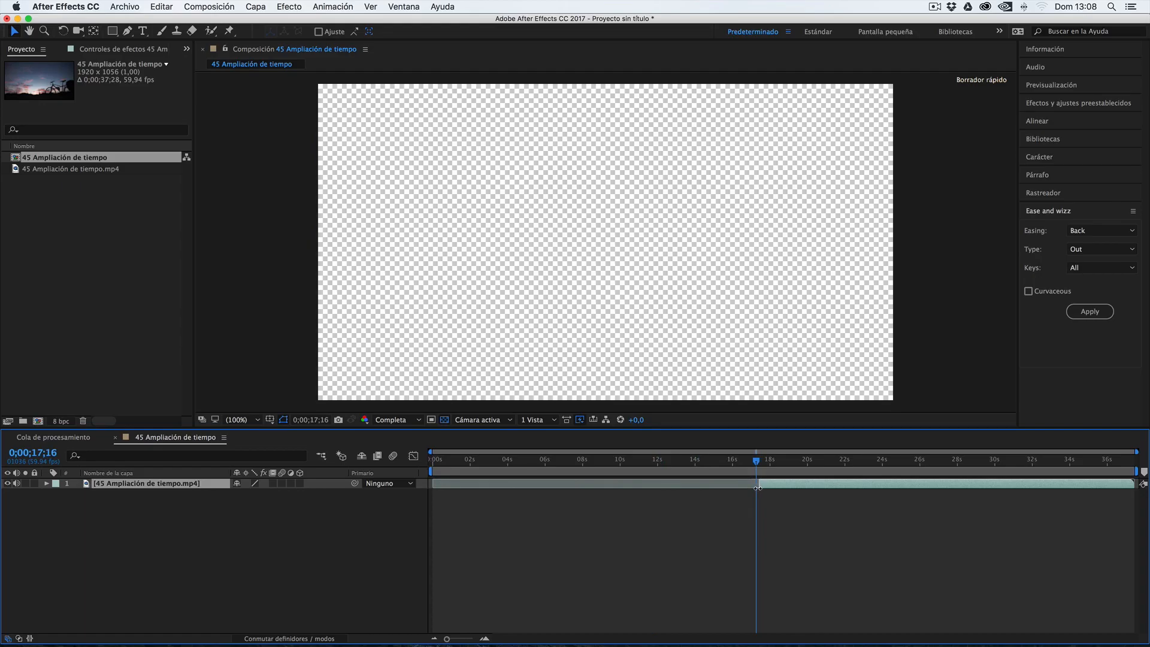
left_click_drag(763, 489, 441, 493)
Trim the clip's end to a duration of 0;00;08;07 and set the work area's end at 0;00;09;20.
left_click_drag(621, 458, 596, 464)
left_click_drag(809, 484, 608, 463)
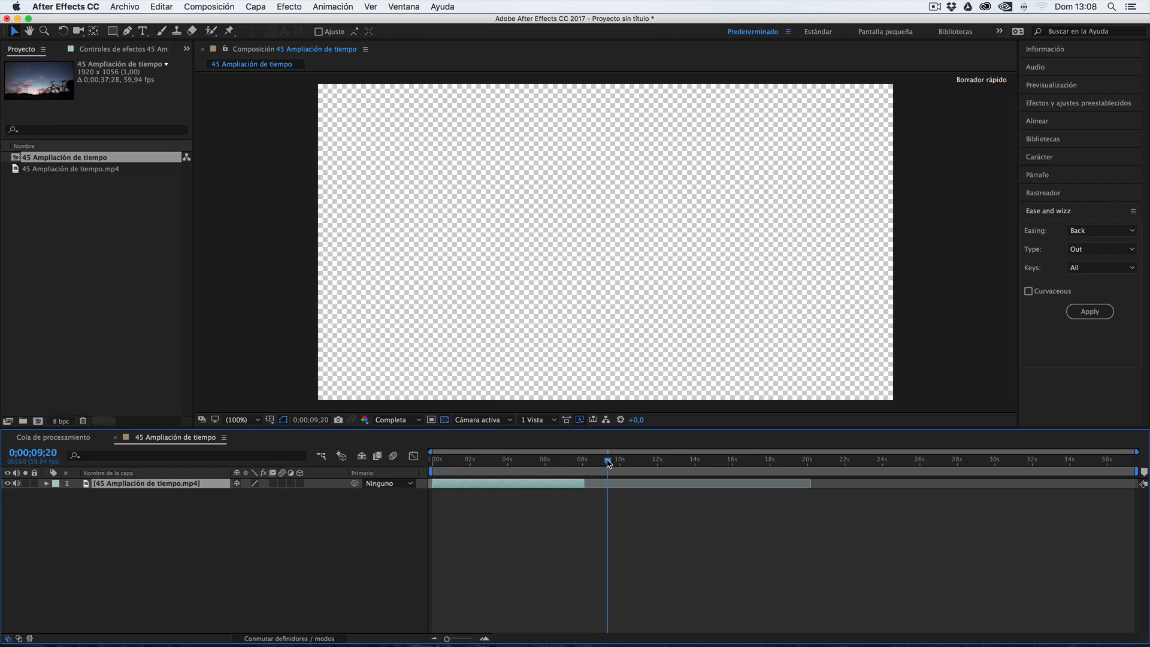
key("n")
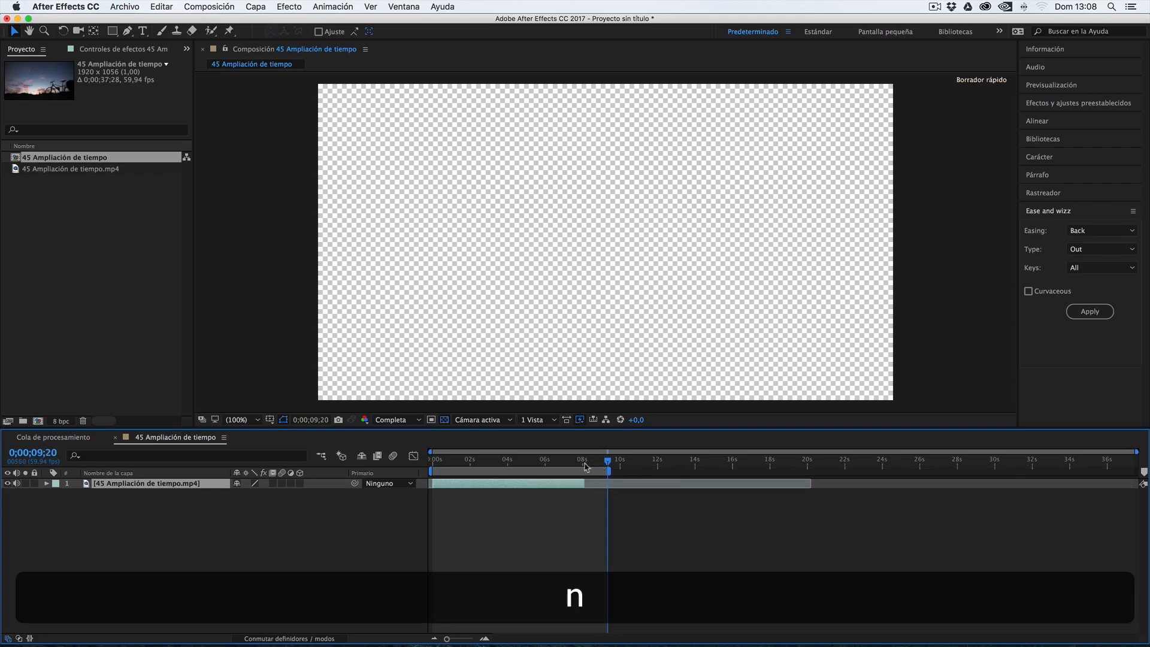
Time-stretch the clip with a factor of 300 %, holding the layer's start point in place.
right_click(156, 485)
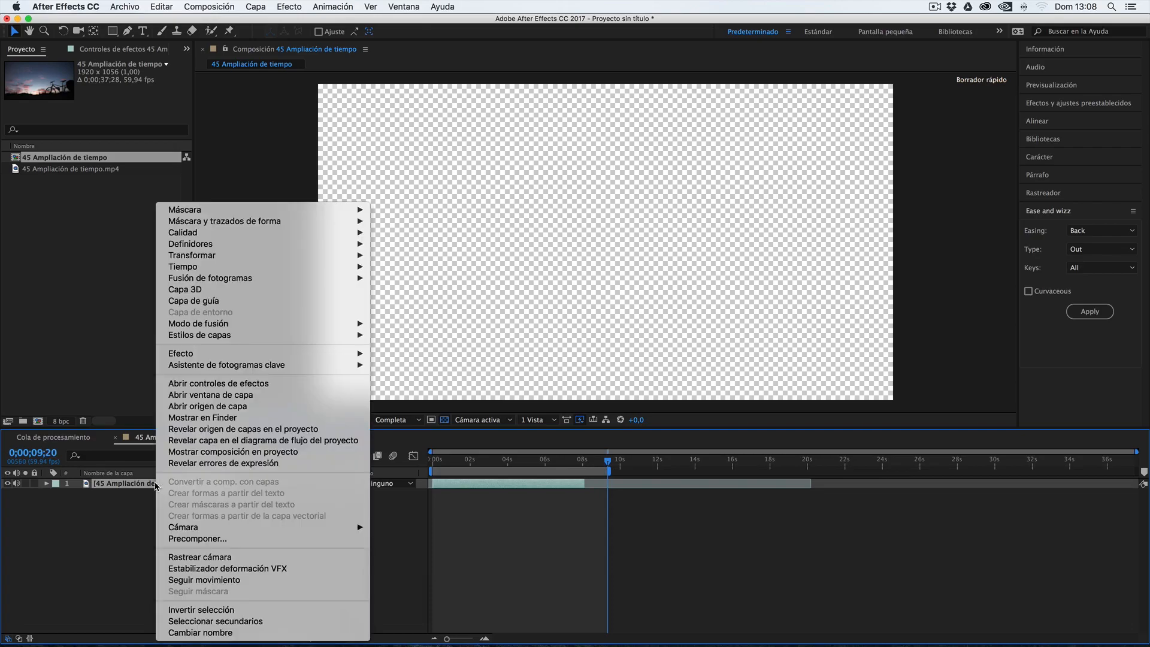
mouse_move(189, 270)
left_click(463, 289)
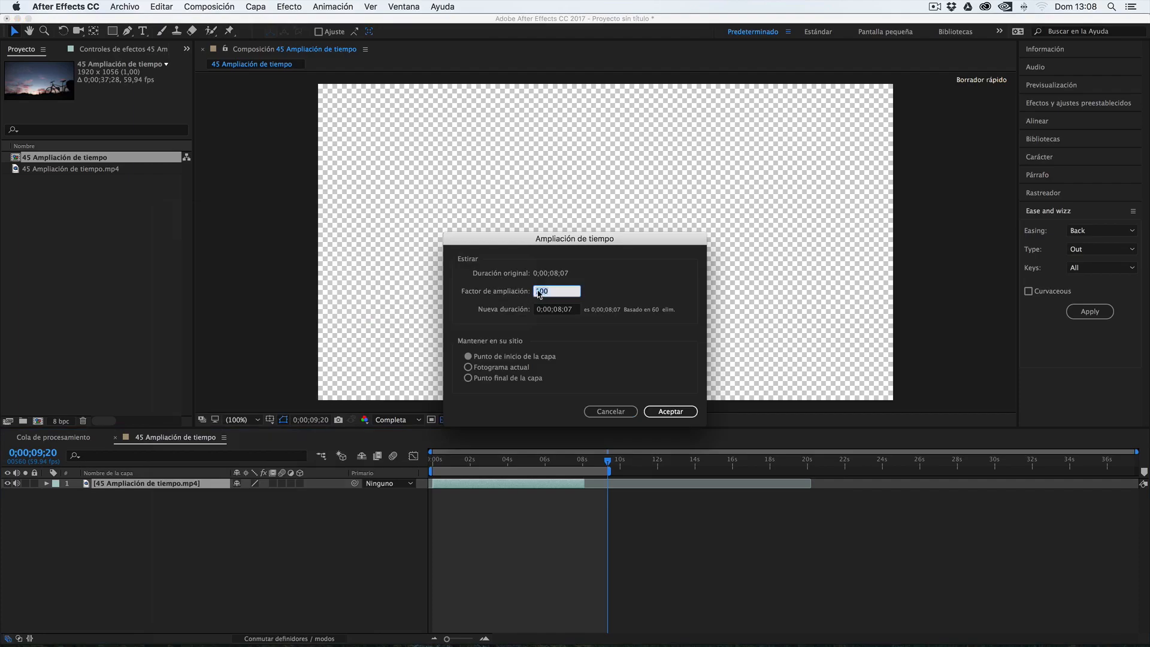
type("200")
type("50")
type("300")
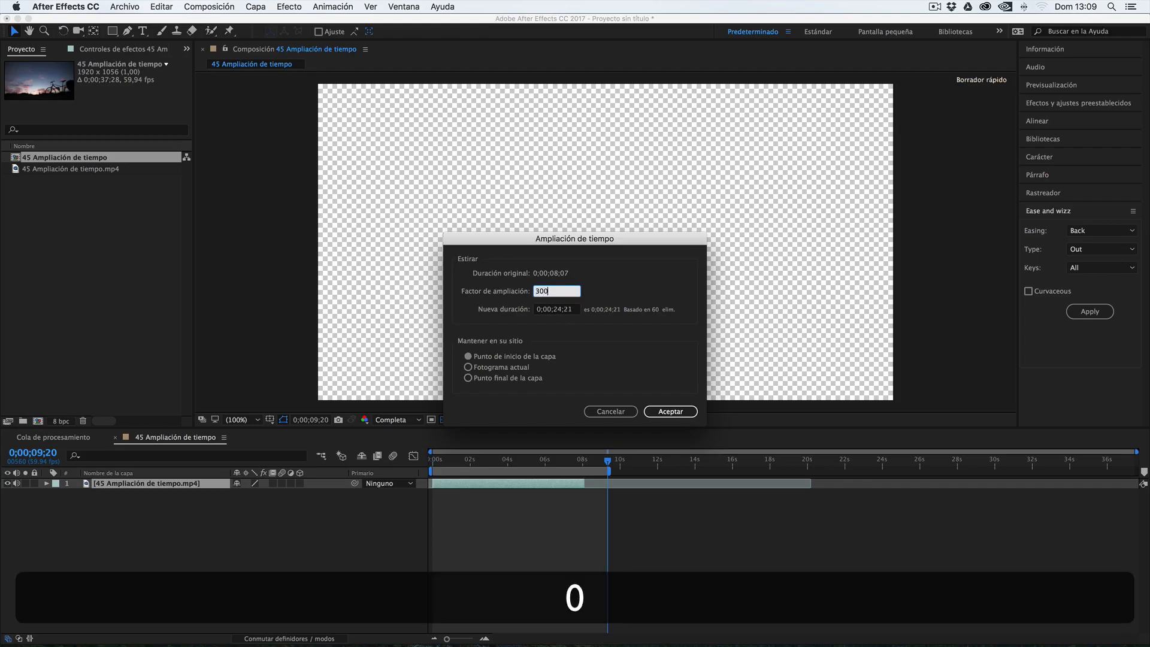
left_click(485, 292)
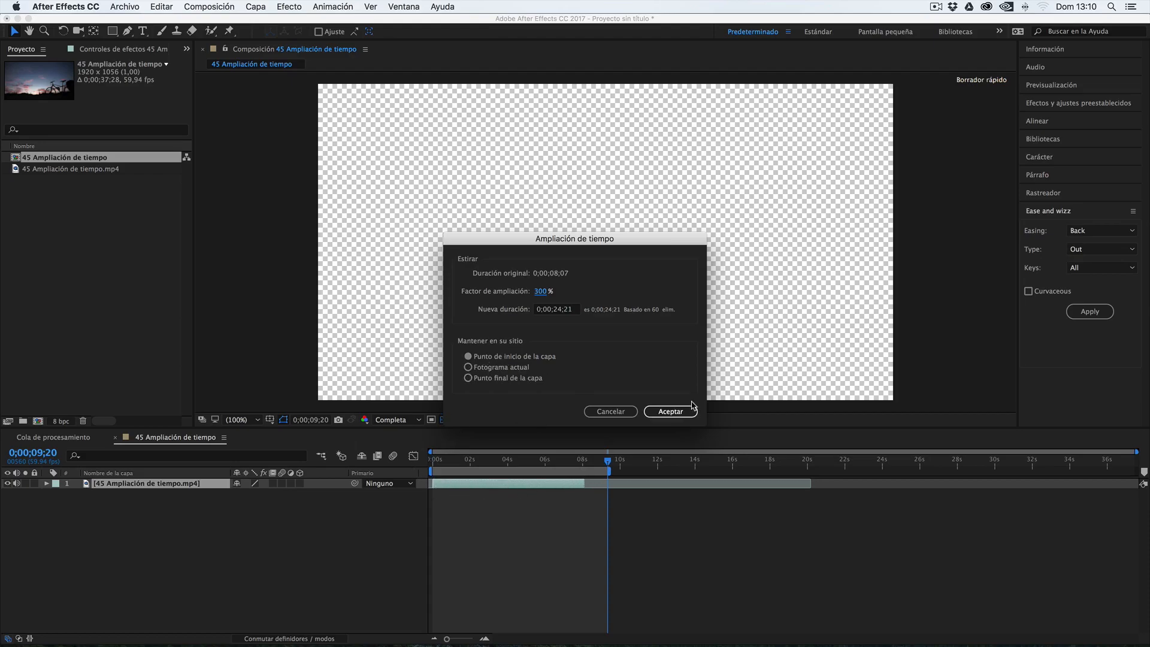
left_click(653, 416)
Scrub the stretched clip and limit the work area to roughly 0;00;10;30 through 0;00;16;00.
left_click_drag(440, 463, 886, 471)
left_click_drag(611, 471, 837, 471)
left_click_drag(428, 471, 628, 471)
left_click_drag(836, 470, 732, 471)
Preview the slowed cyclist from 0;00;10;31 and return the playhead to that time.
left_click(629, 464)
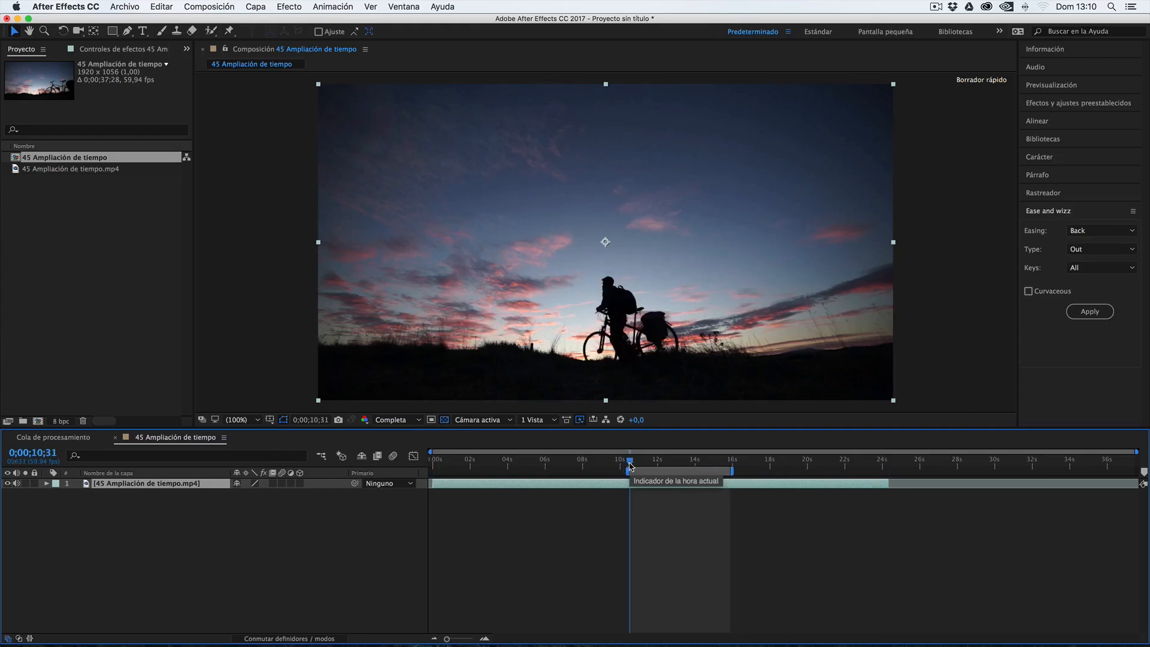
key("space")
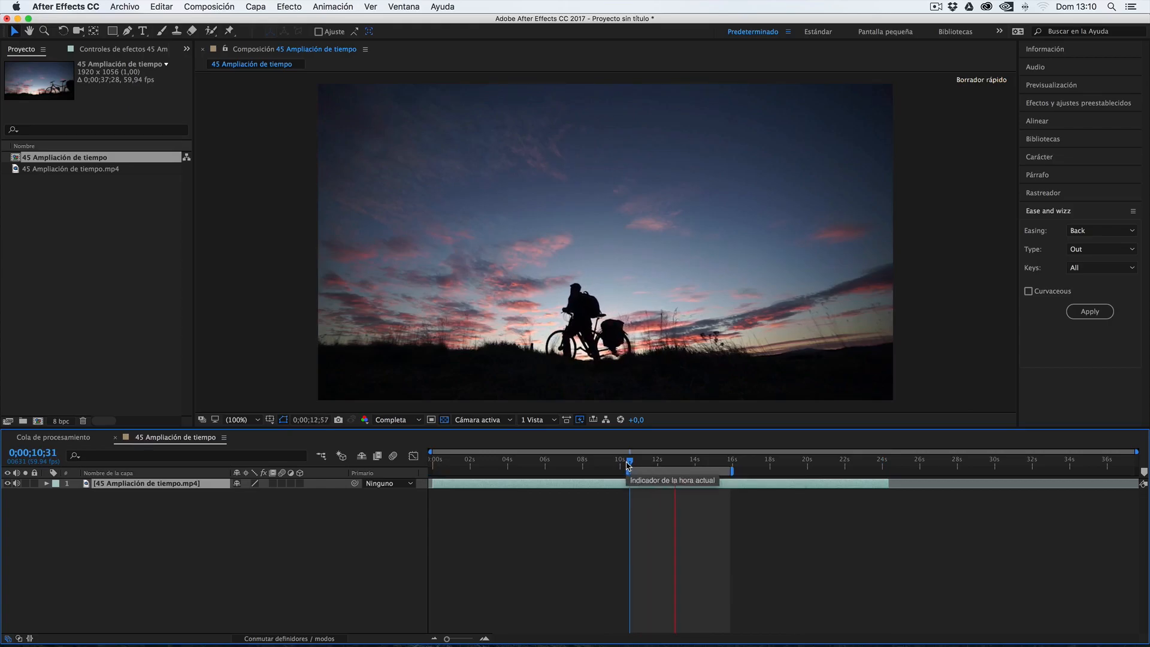
key("space")
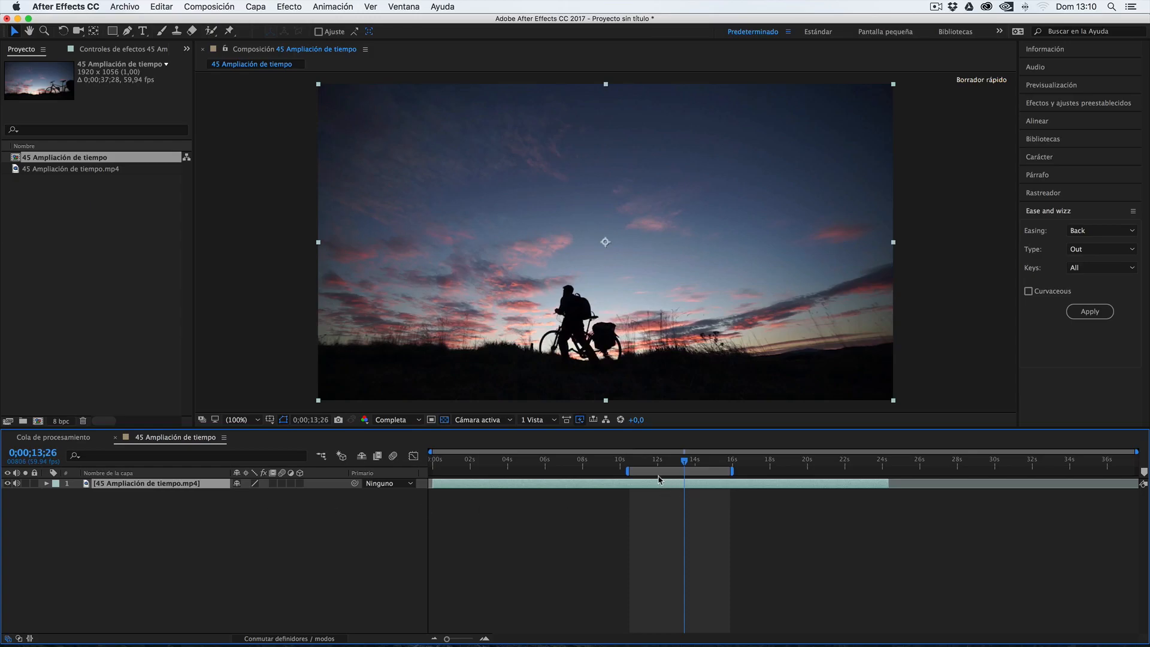
left_click(631, 462)
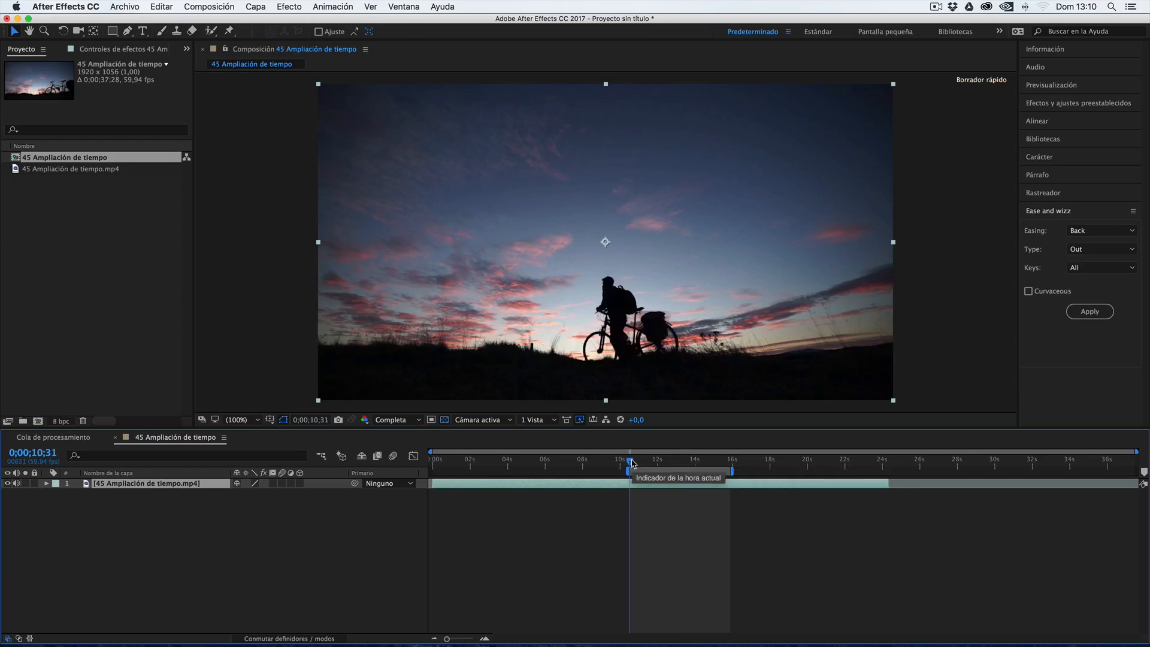
Preview the slowed cyclist from 0;00;10;46 and place the playhead at 0;00;12;59.
left_click(634, 461)
key("space")
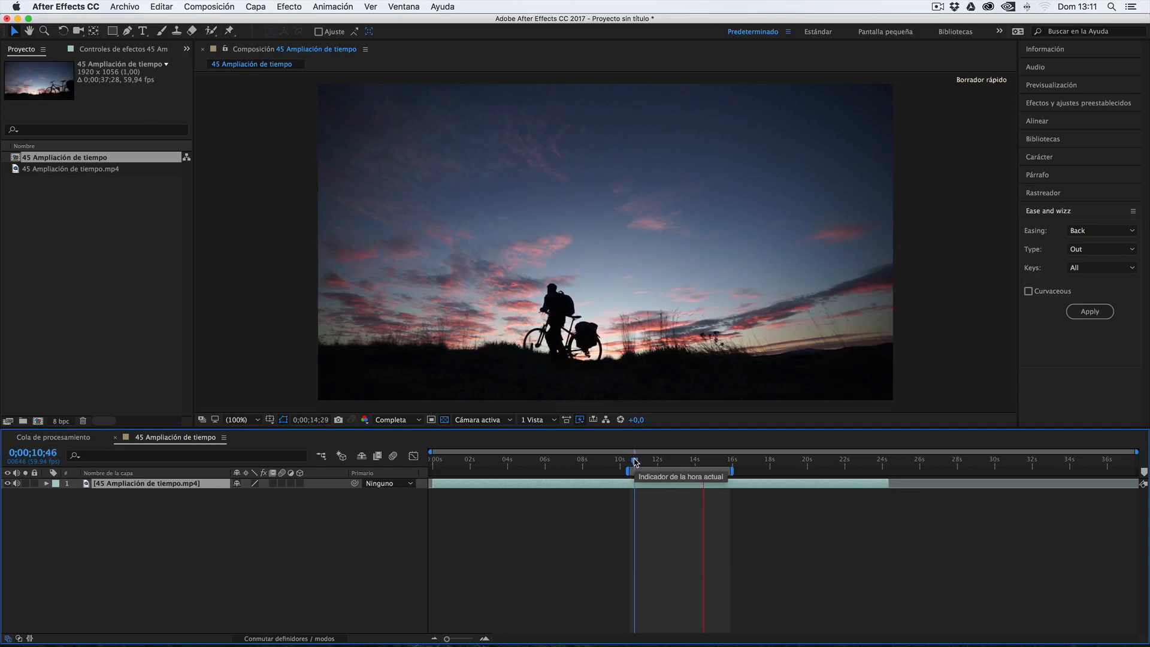
key("space")
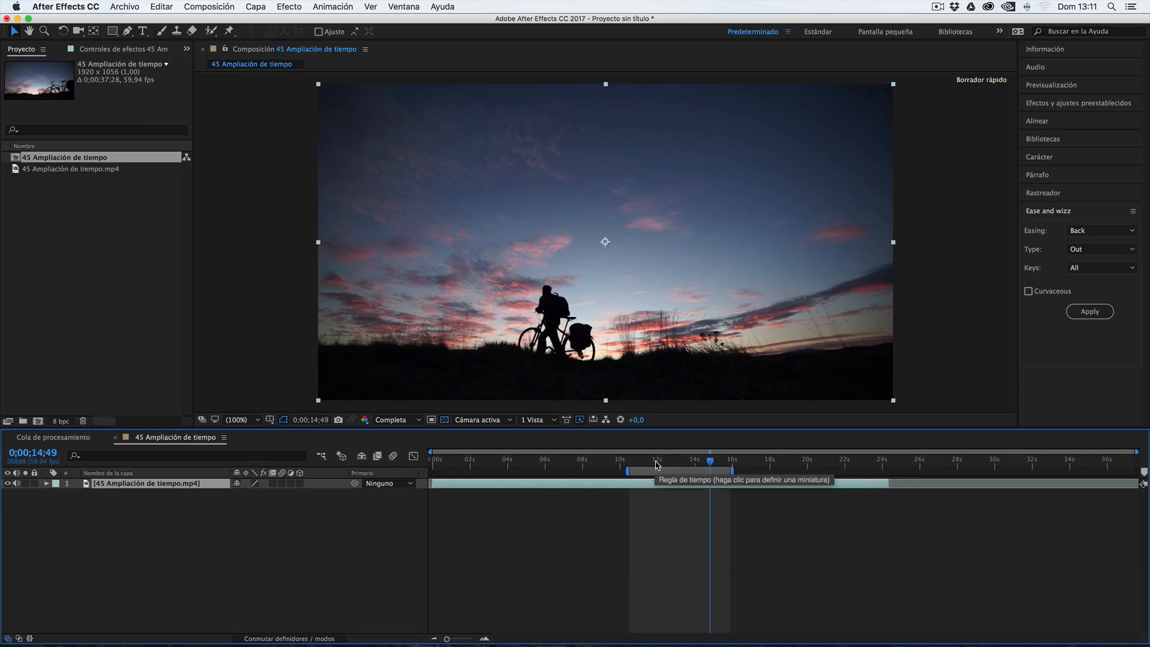
left_click_drag(657, 464, 679, 463)
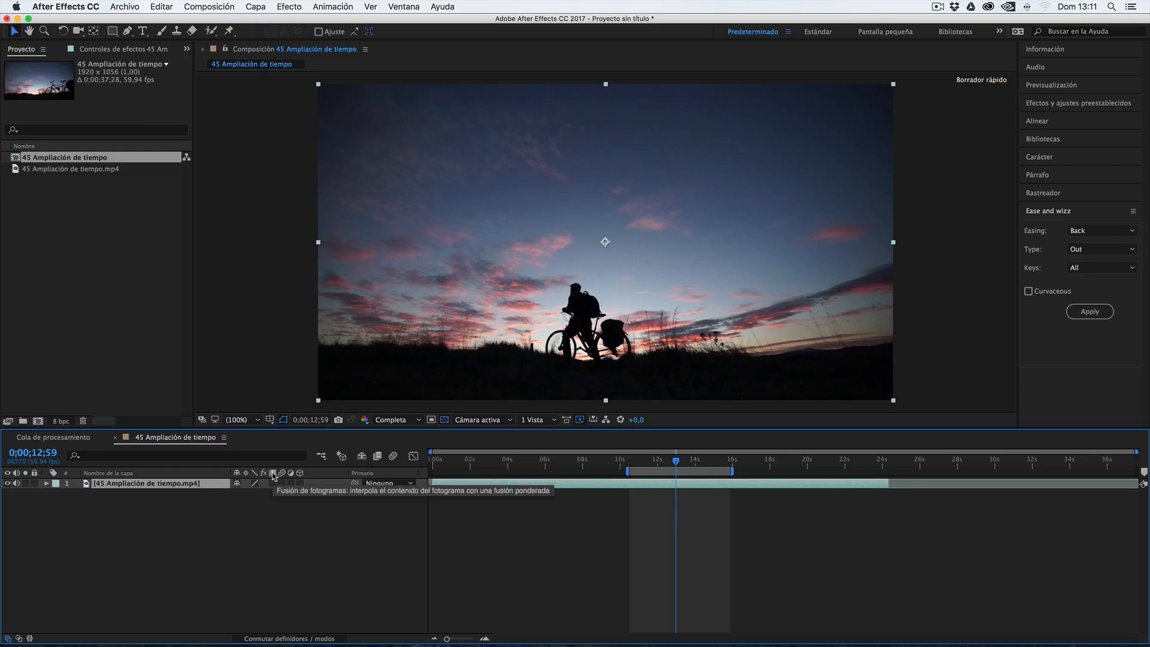
Check the layer switches and search the application help for "fusi" to locate the Fusión de fotogramas options.
left_click(296, 639)
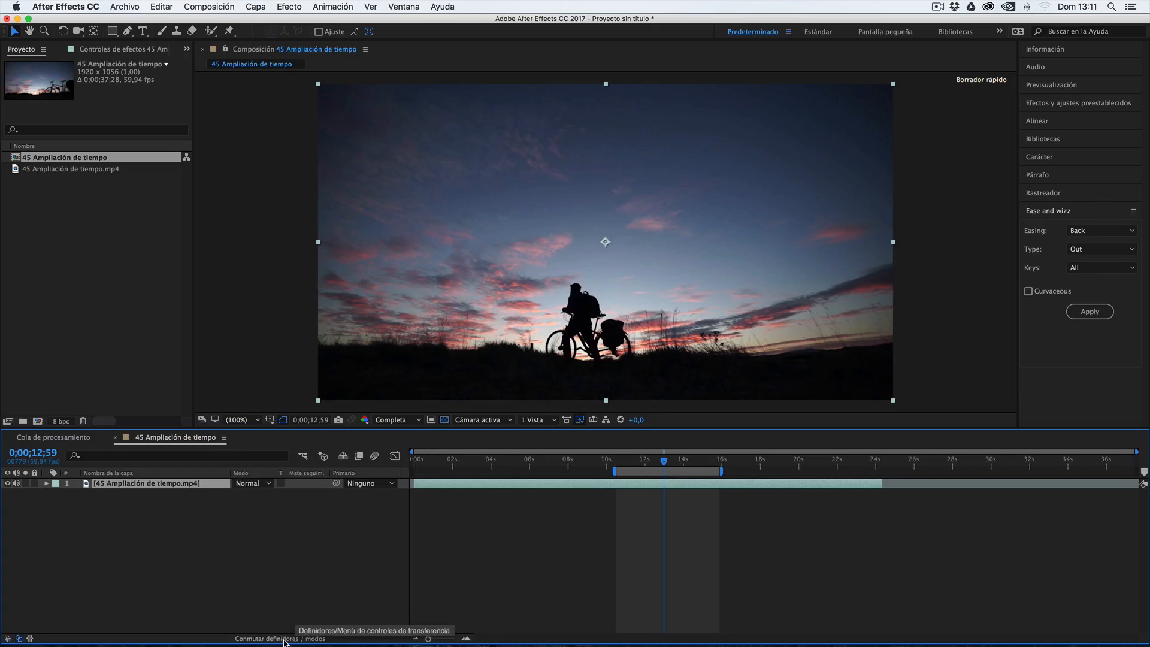
left_click(284, 638)
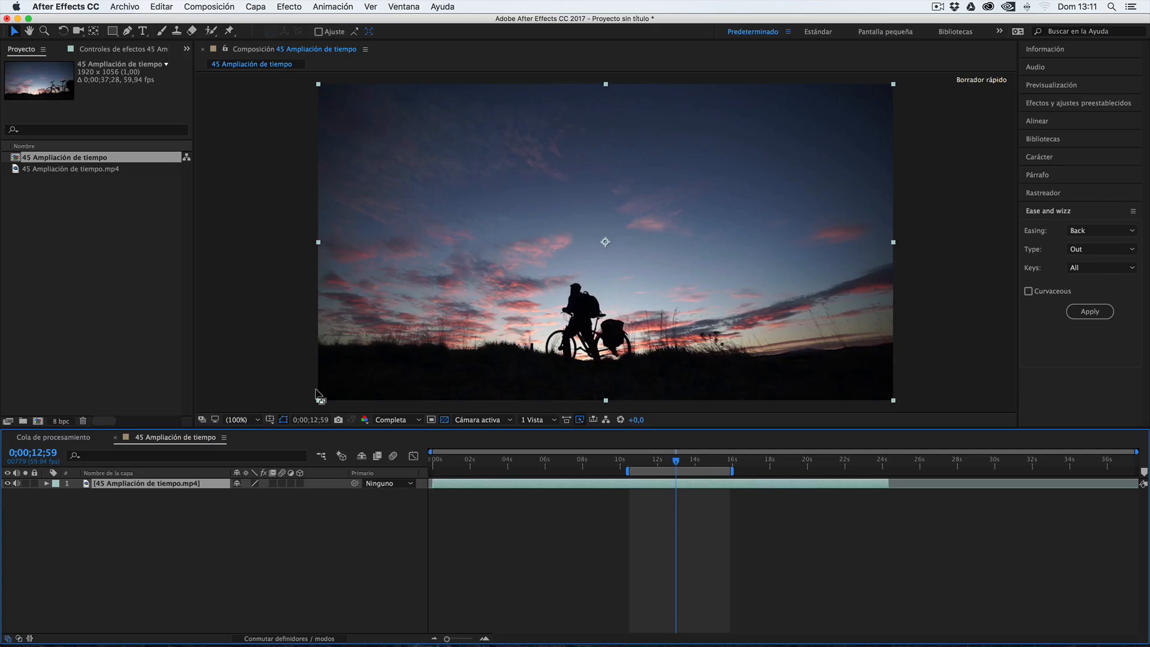
left_click(441, 6)
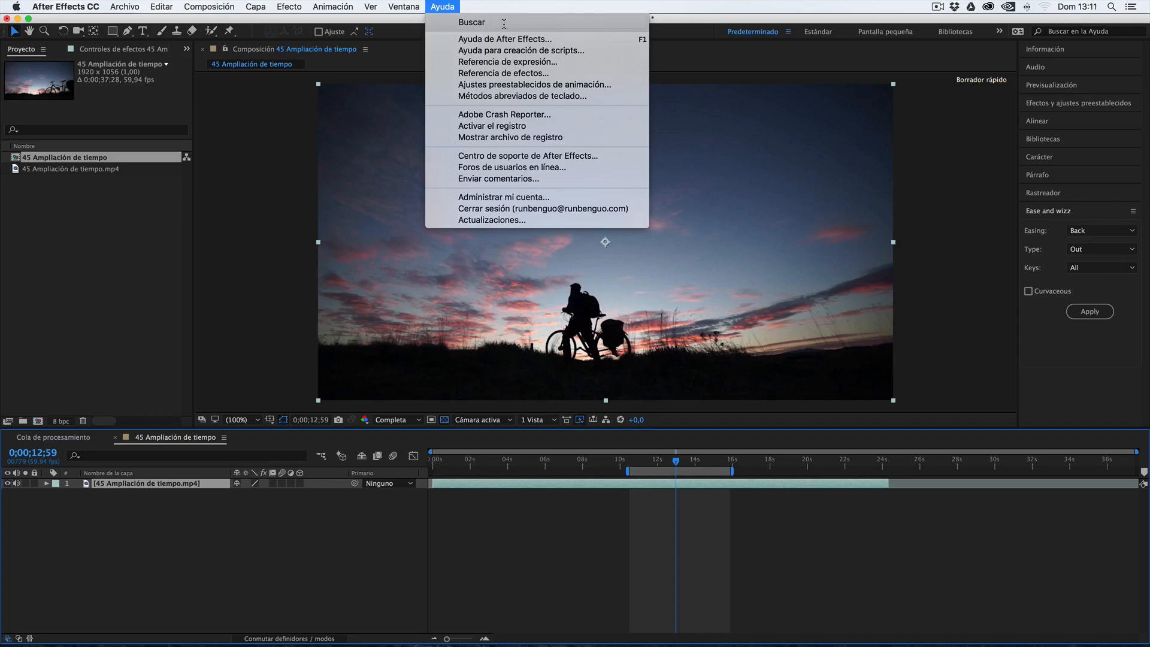
type("fusin")
key("BackSpace")
mouse_move(532, 46)
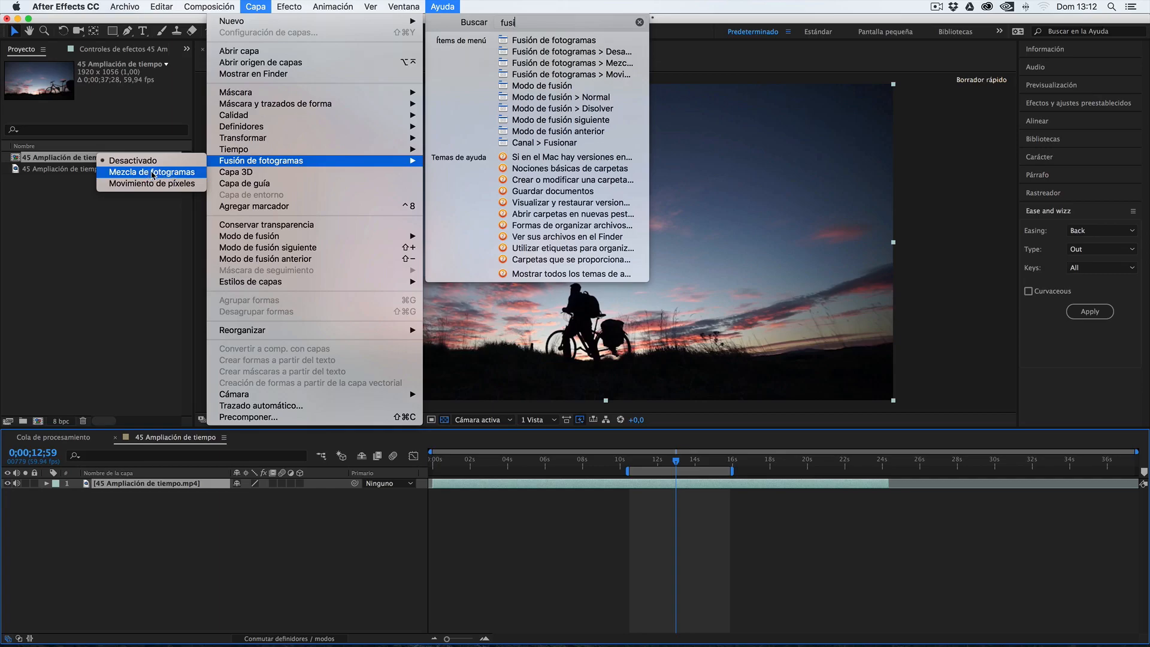
left_click(152, 175)
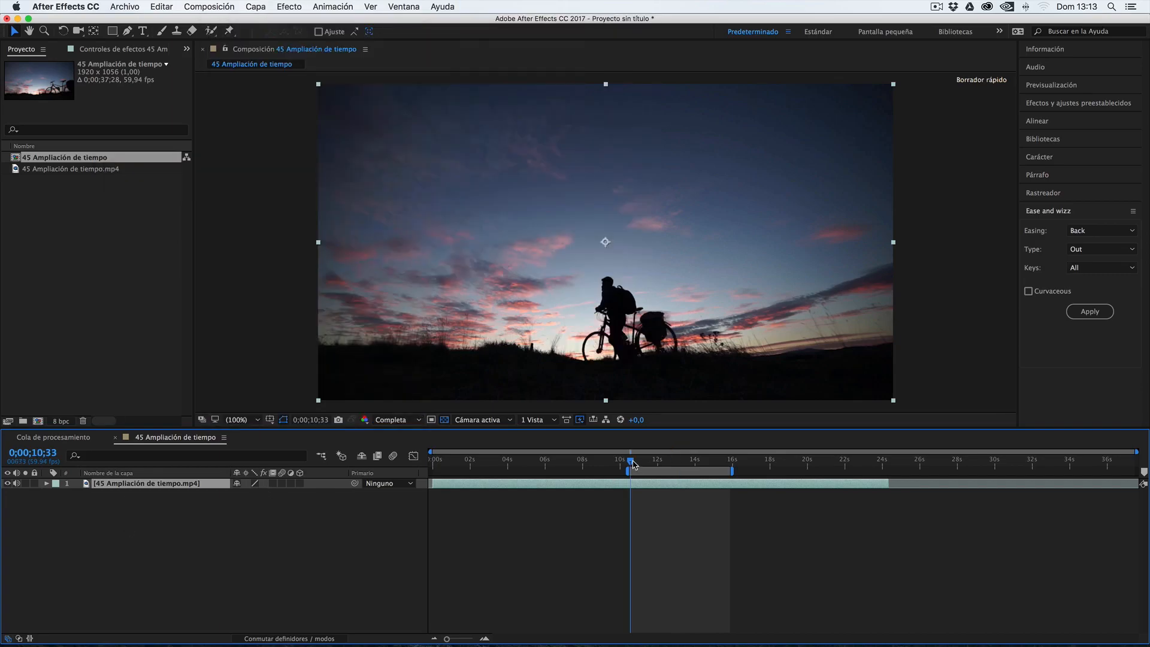
Return to 0;00;10;27 and cycle the clip layer's frame blending through its modes back to off.
left_click_drag(627, 463, 628, 462)
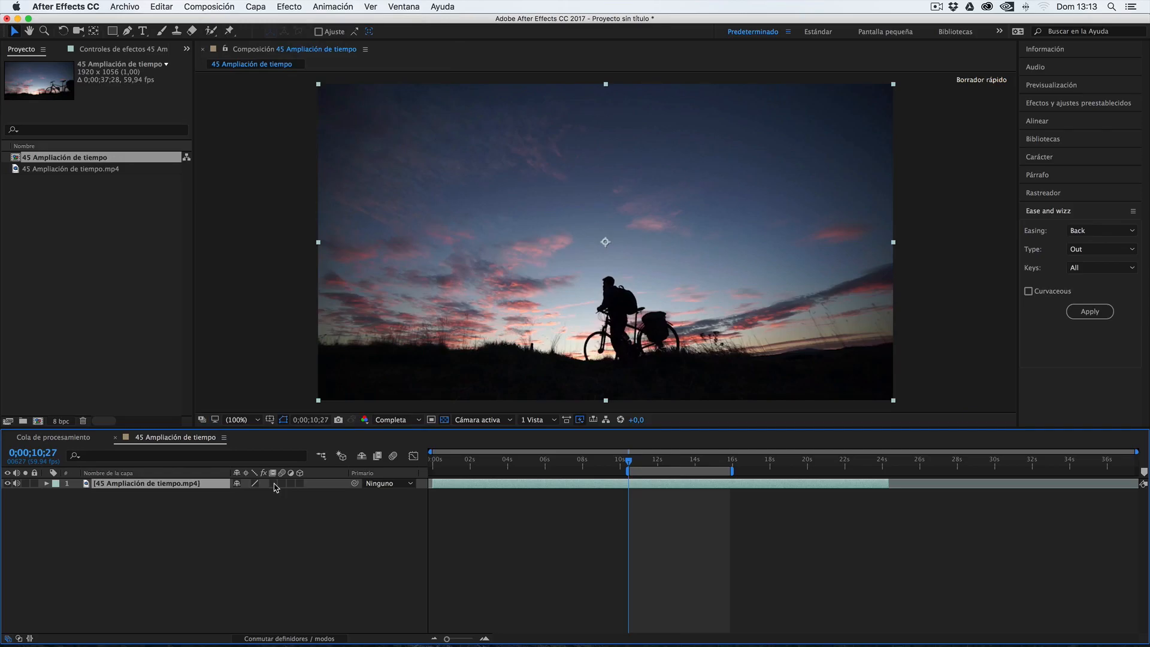
left_click(273, 483)
left_click(273, 483)
left_click(273, 483)
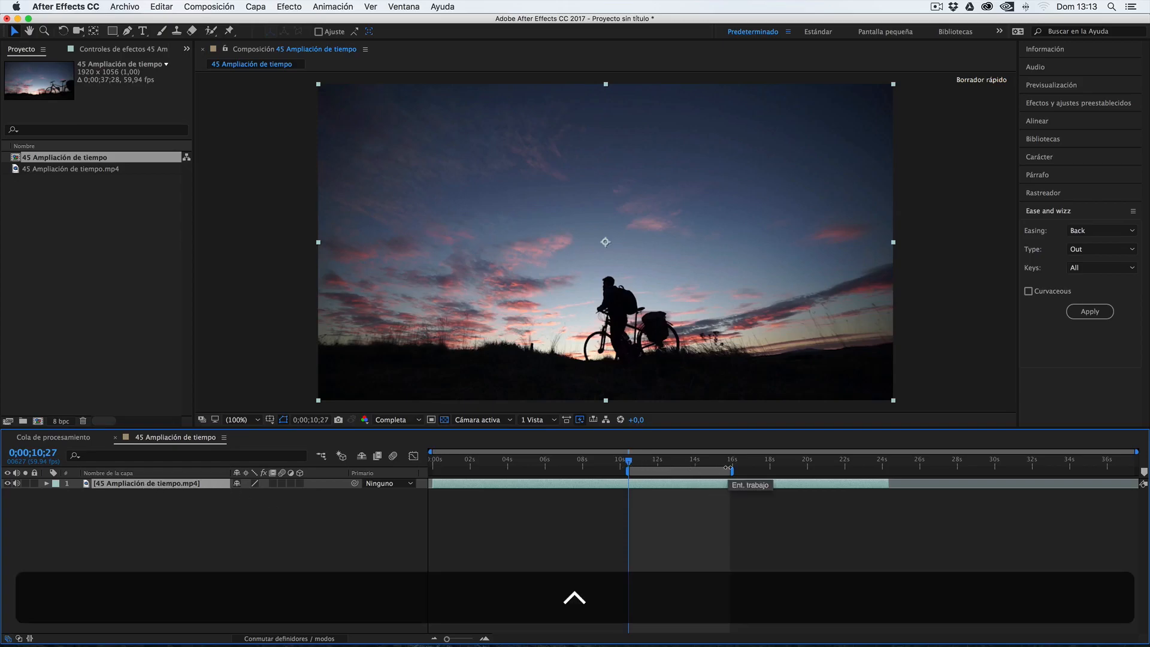
Queue the composition for rendering as an H.264 QuickTime movie named 45 Ampliación de tiempo in the Escritorio folder.
key("ctrl+super+m")
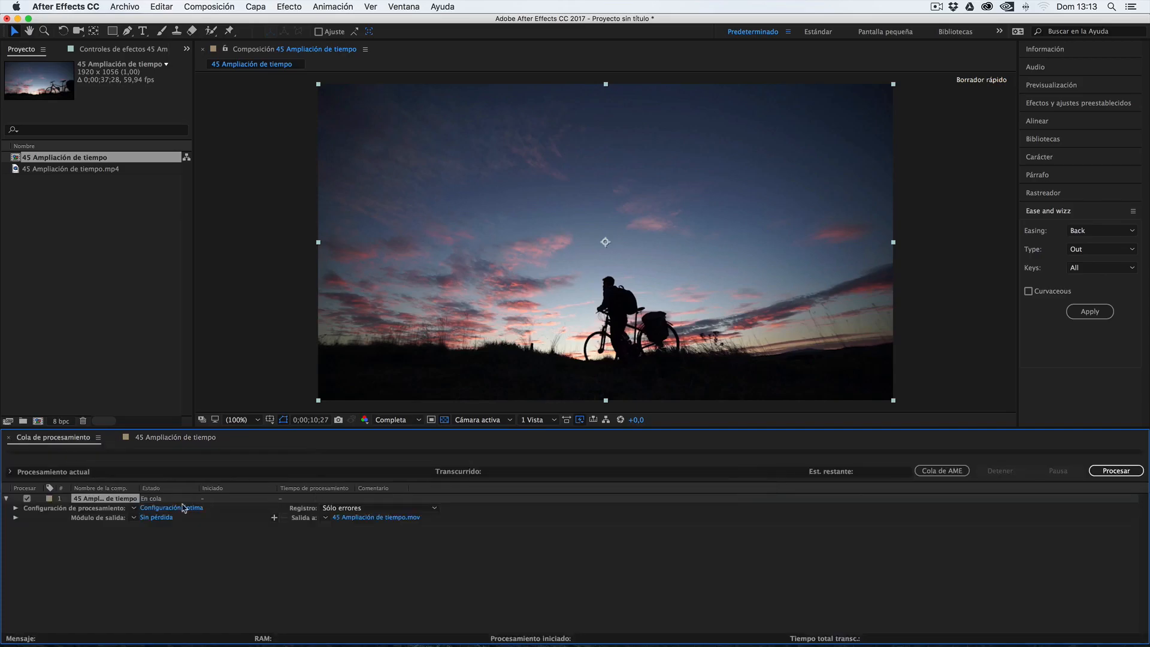
left_click(134, 517)
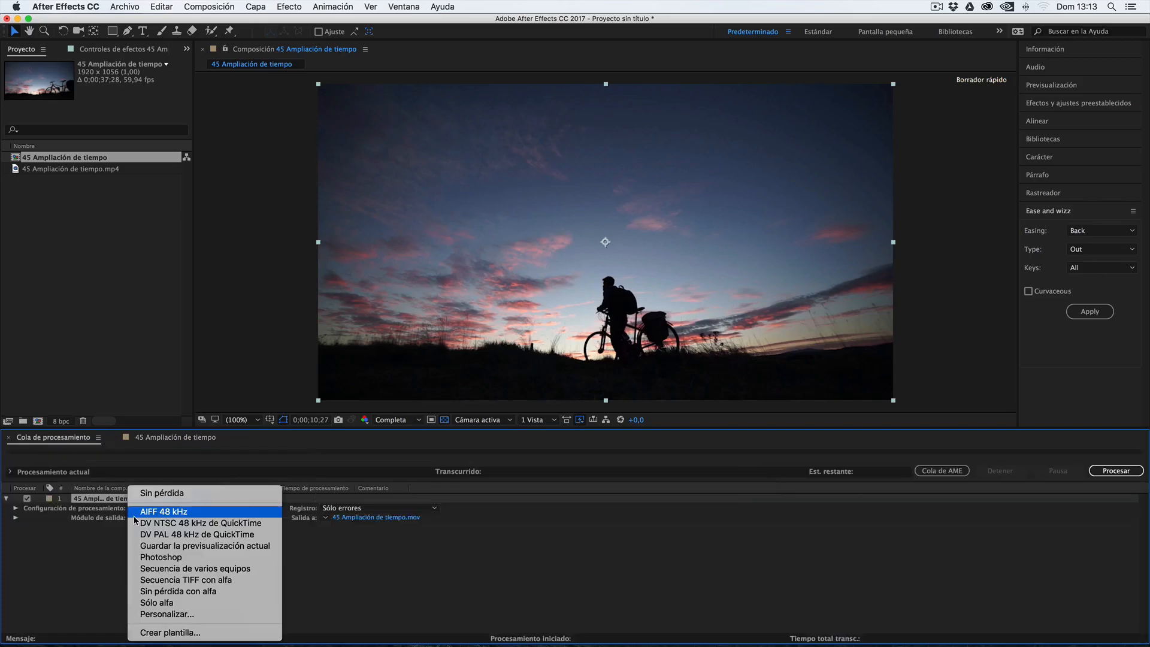
left_click(164, 614)
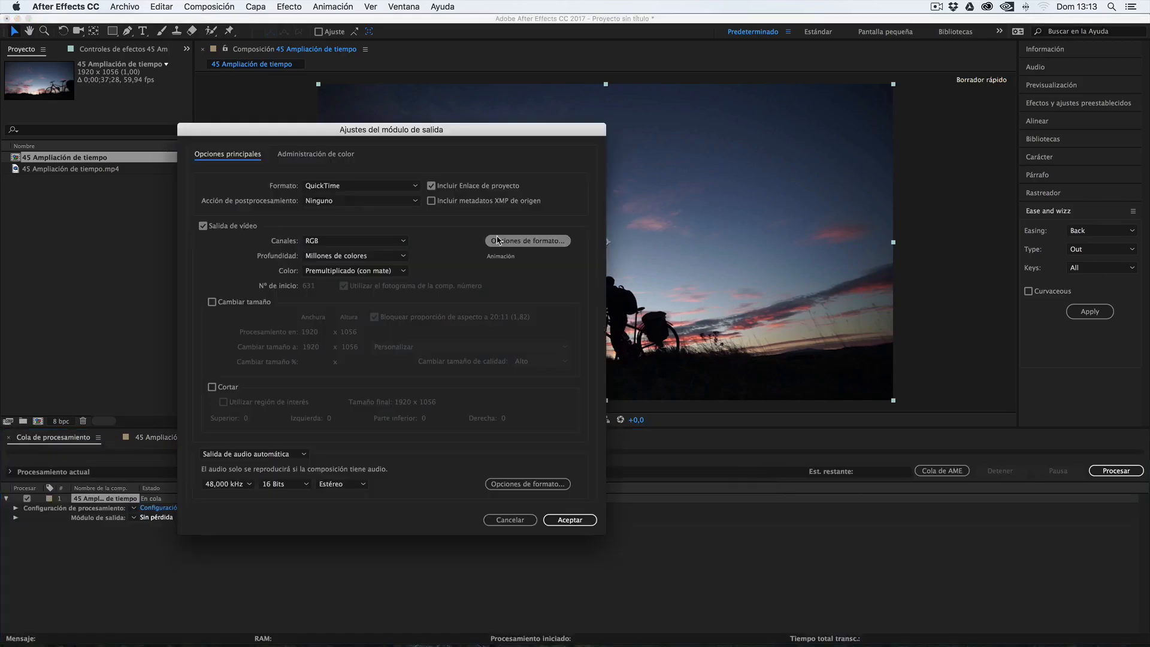
left_click(516, 241)
left_click(363, 112)
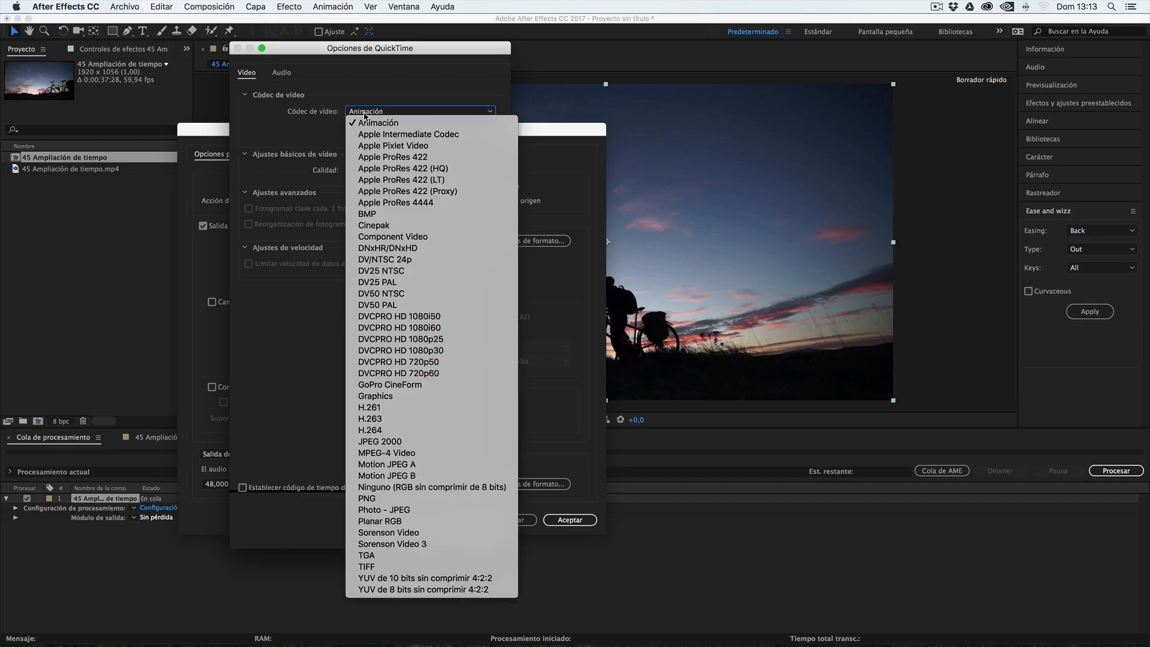
left_click(400, 430)
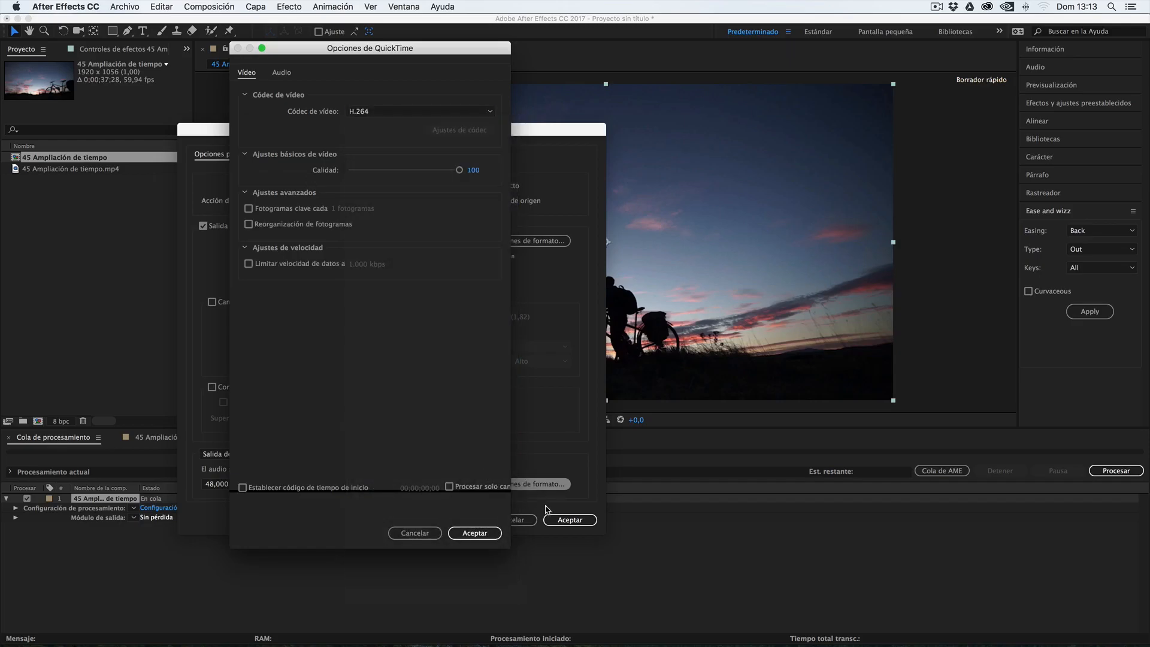
left_click(478, 535)
left_click(552, 520)
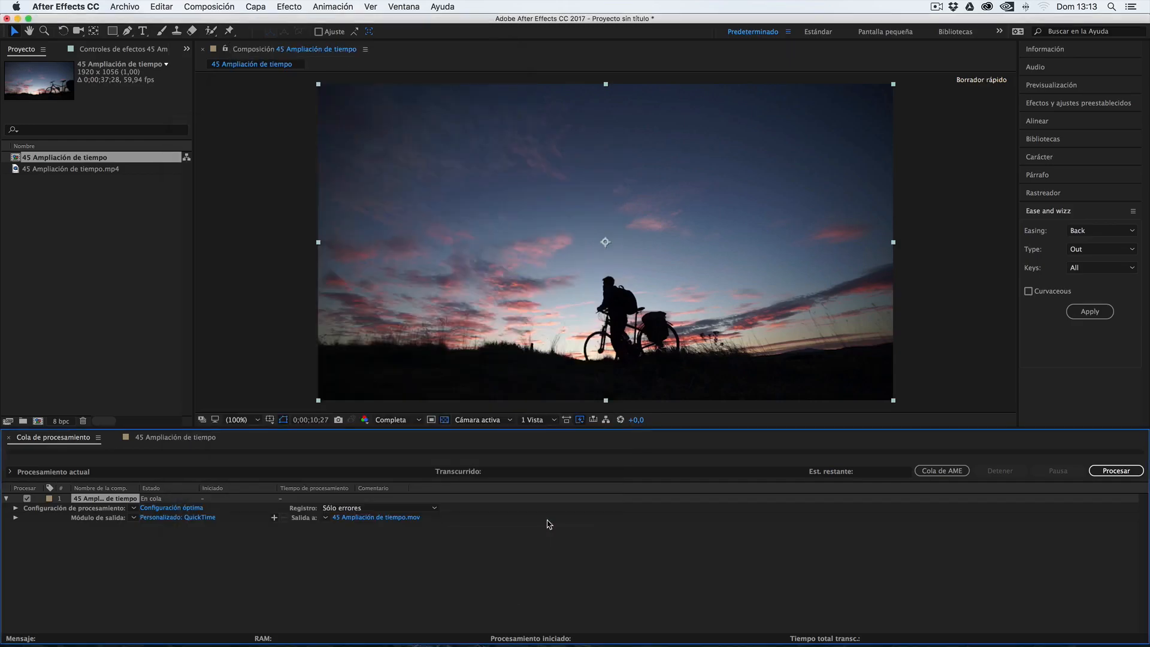
left_click(369, 519)
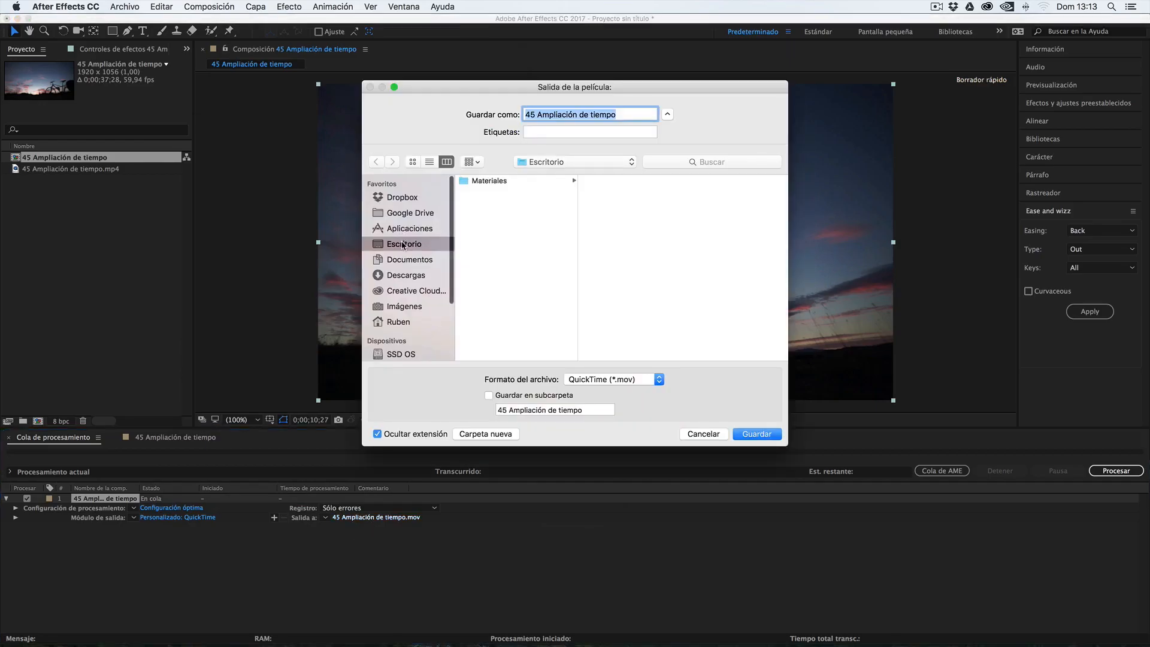
left_click(742, 434)
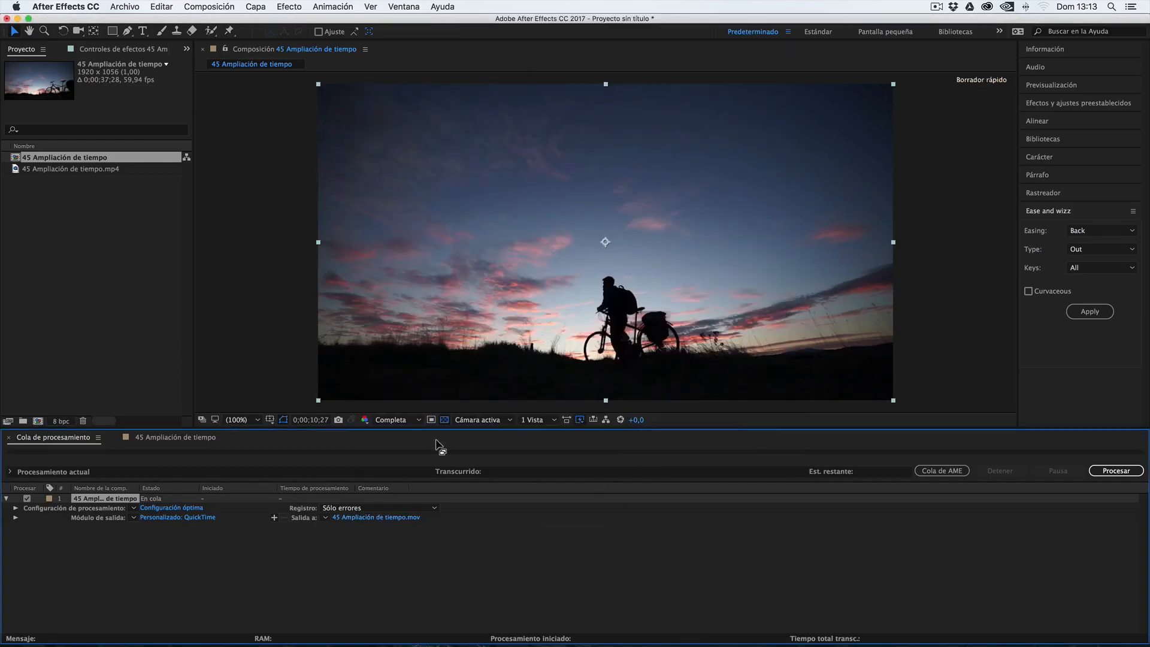
Duplicate the 45 Ampliación de tiempo composition twice in the project.
left_click(179, 439)
left_click(25, 160)
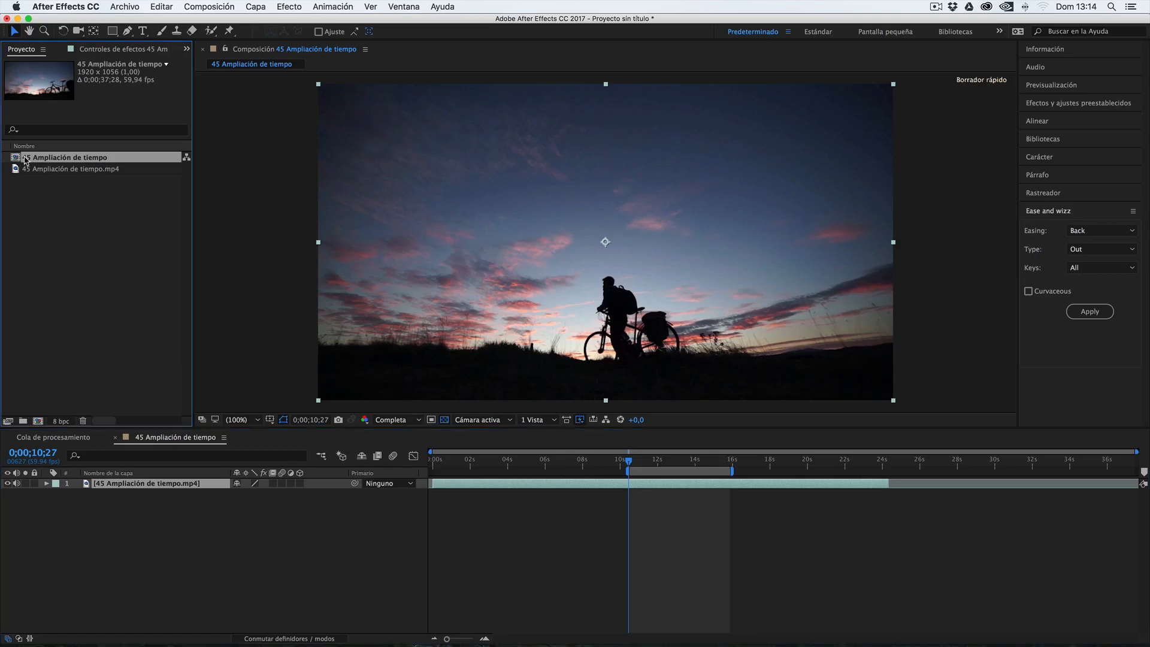
key("super+c")
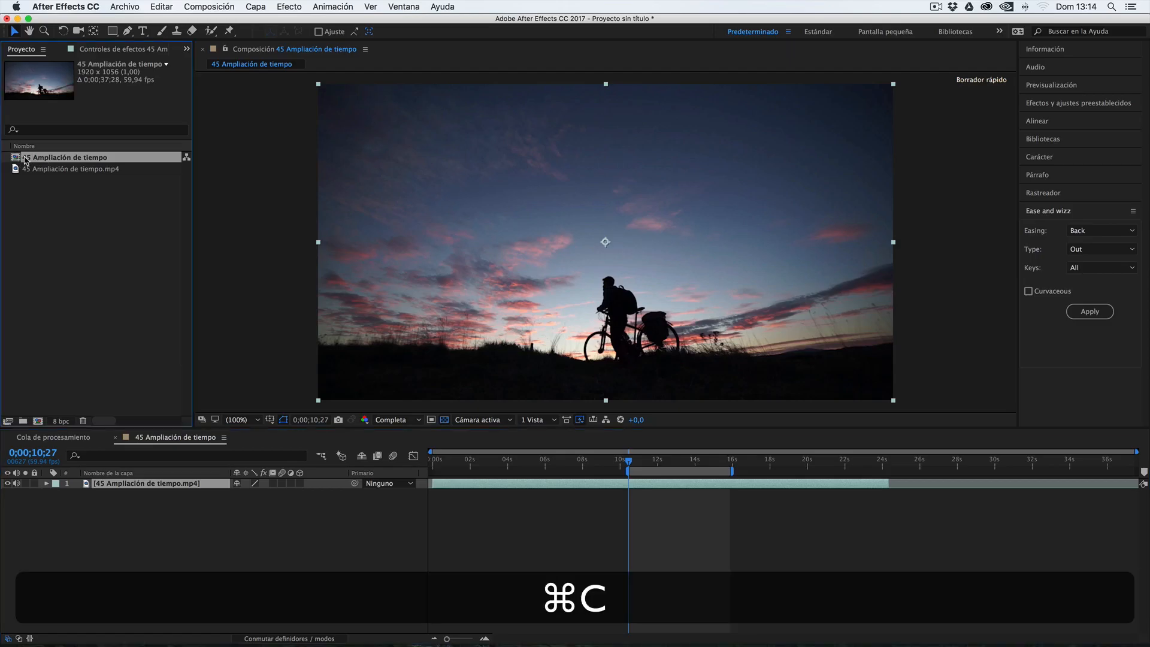
key("super+v")
key("super+v")
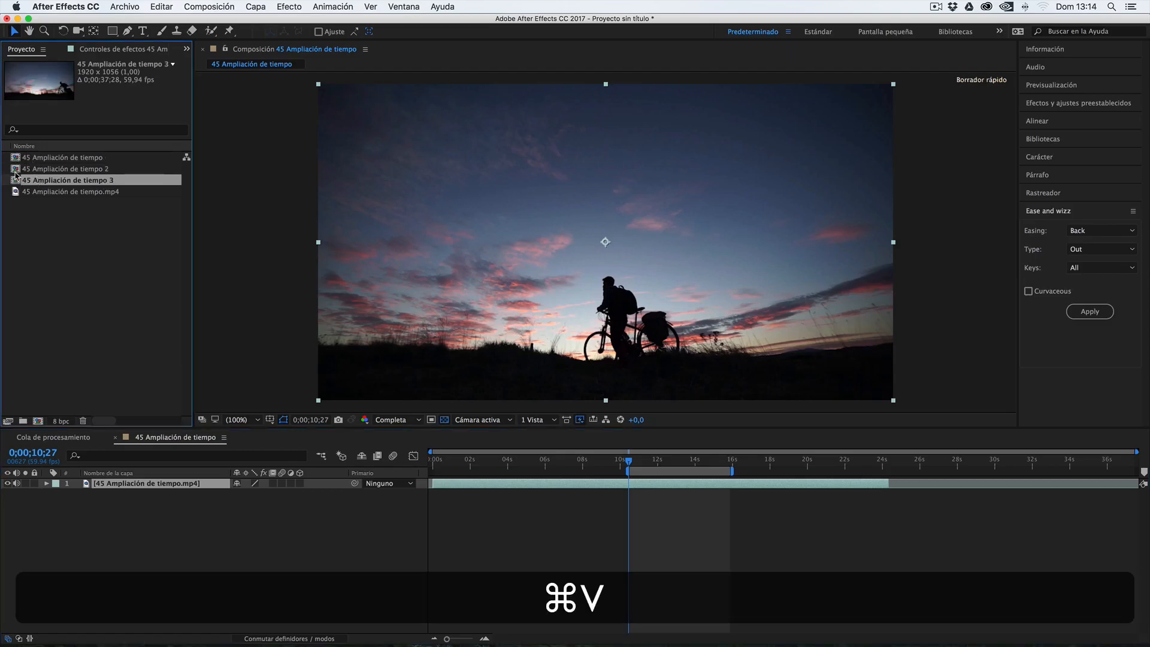
Open the composition 45 Ampliación de tiempo 2 and set its clip layer's frame blending to Mezcla de fotogramas.
left_click(15, 171)
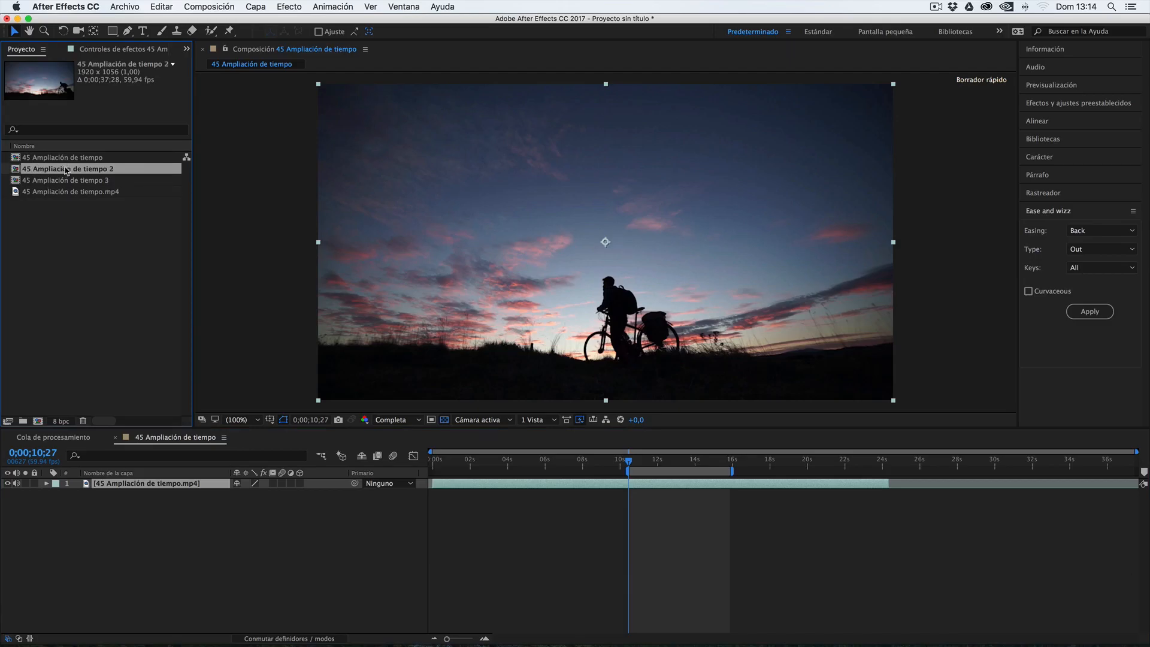
double_click(15, 169)
left_click(272, 483)
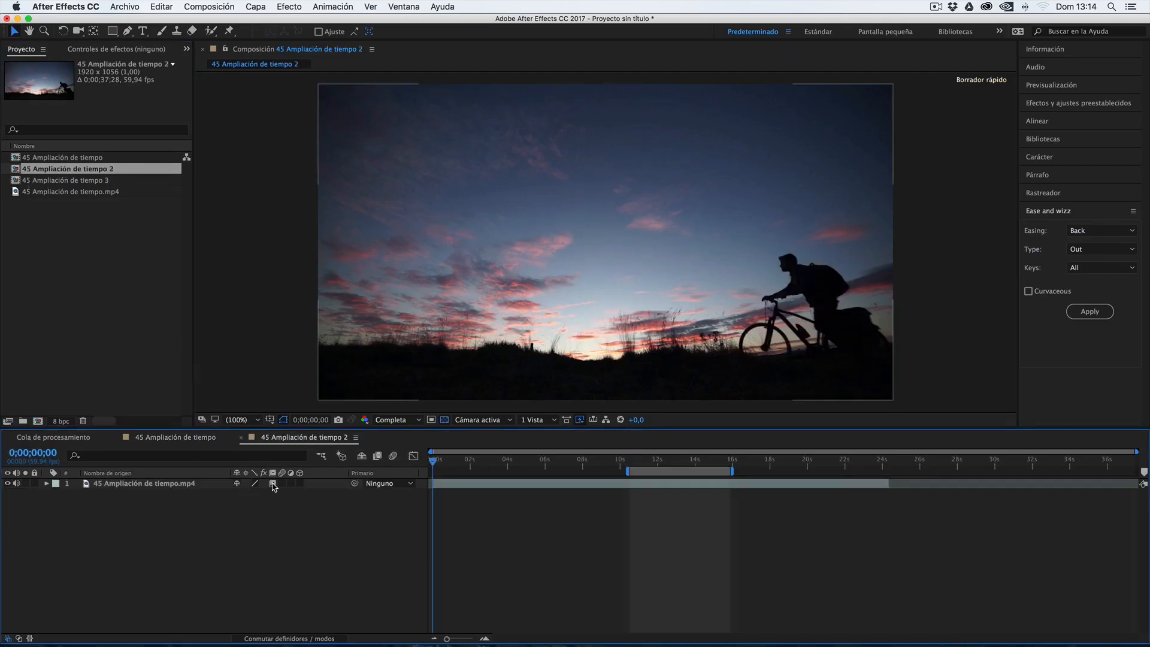
left_click(188, 484)
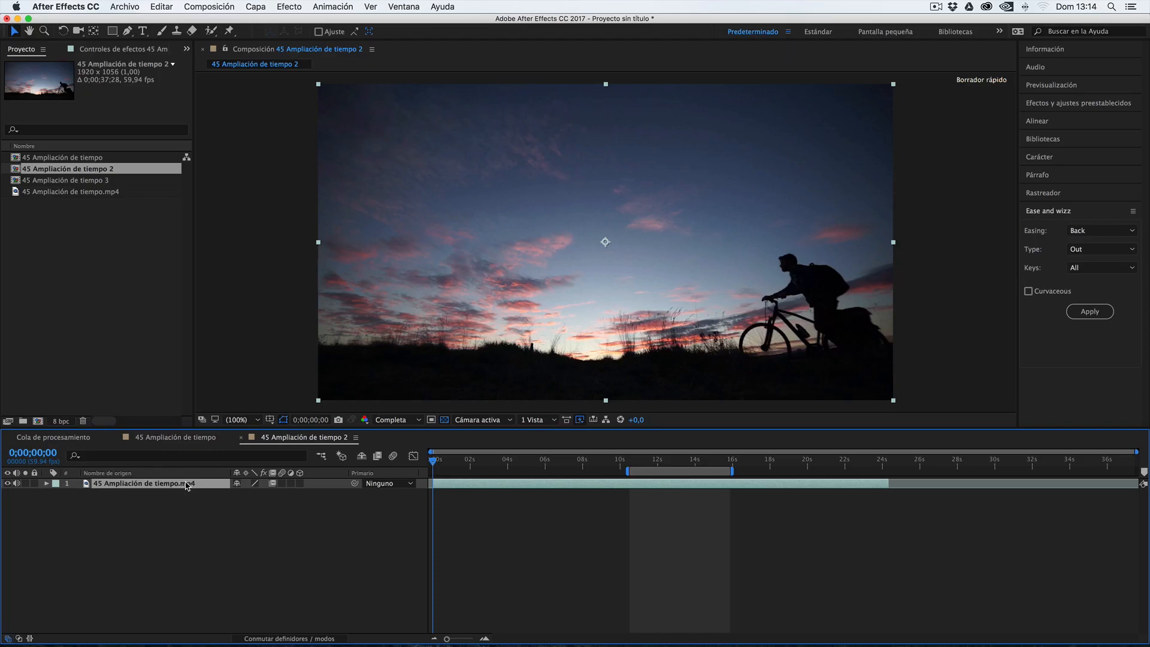
Queue 45 Ampliación de tiempo 2 for rendering as an H.264 QuickTime movie of the same name in the Escritorio folder.
key("ctrl+super+m")
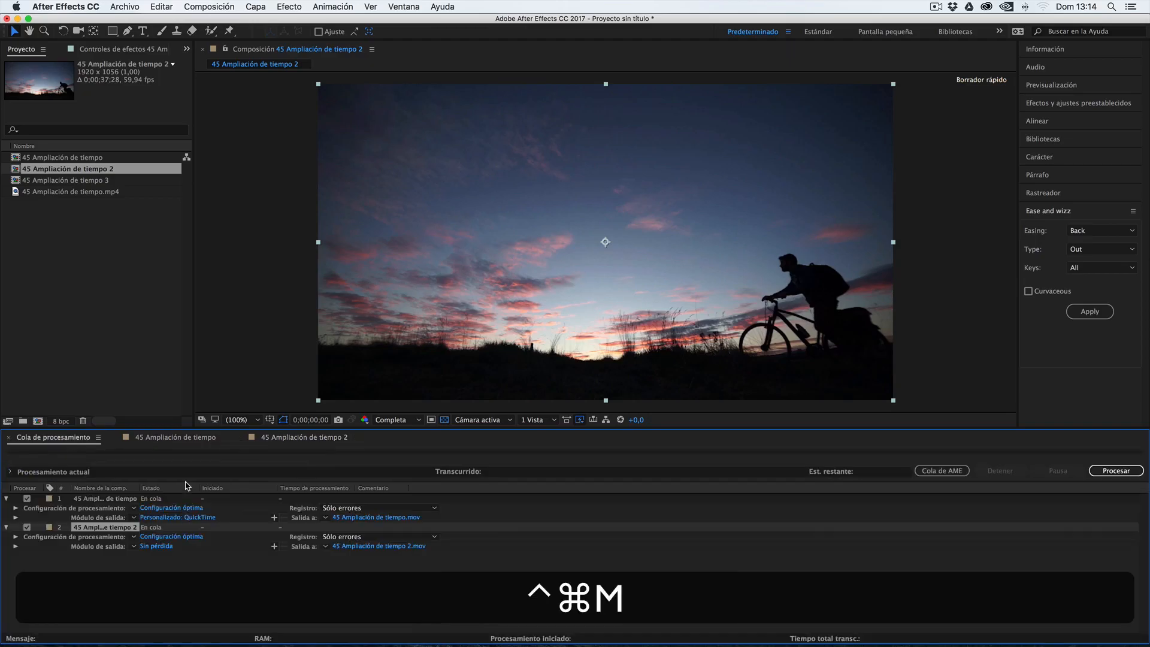
left_click(157, 547)
left_click(485, 240)
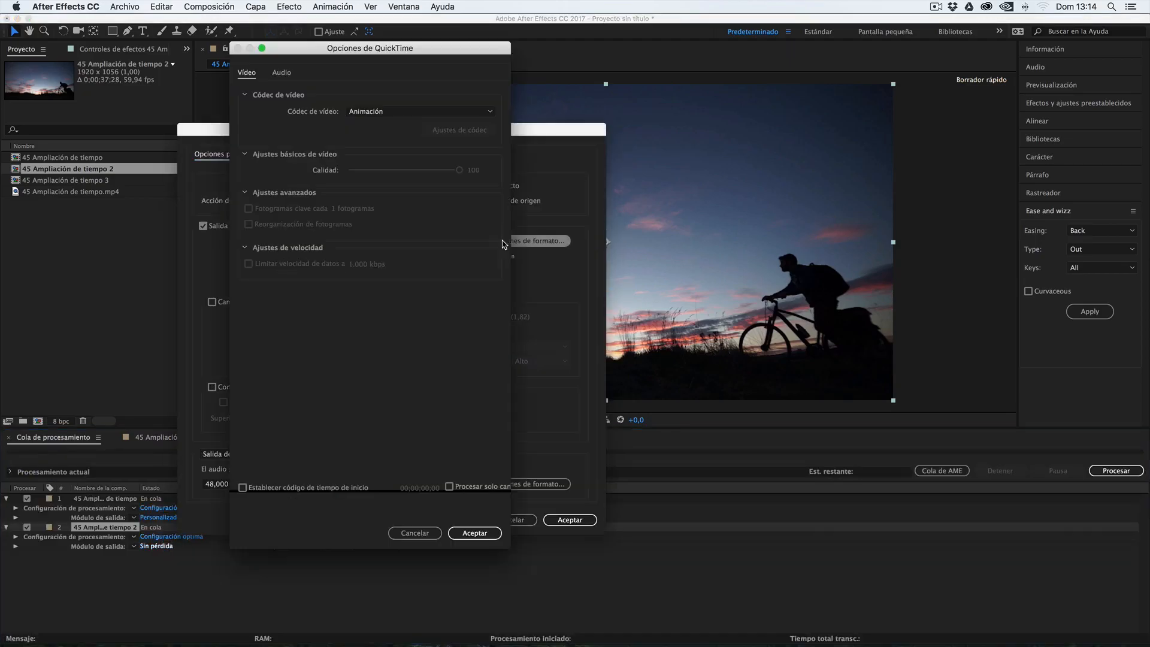
left_click(380, 111)
left_click(394, 433)
left_click(474, 533)
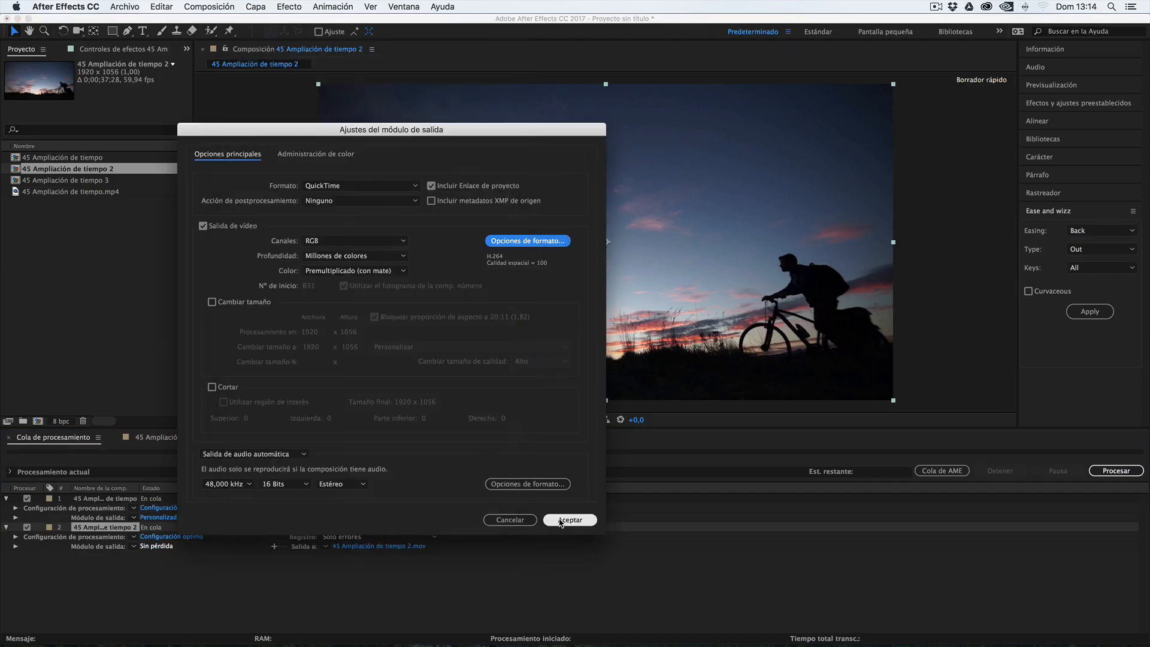
left_click(570, 520)
left_click(354, 546)
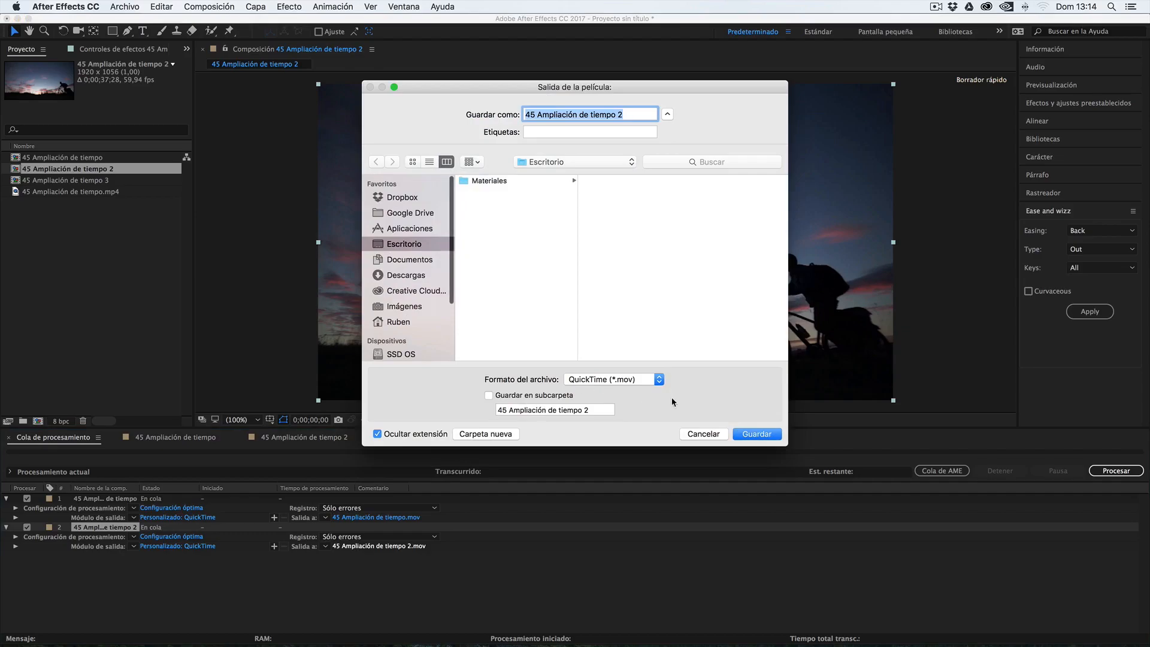
left_click(757, 434)
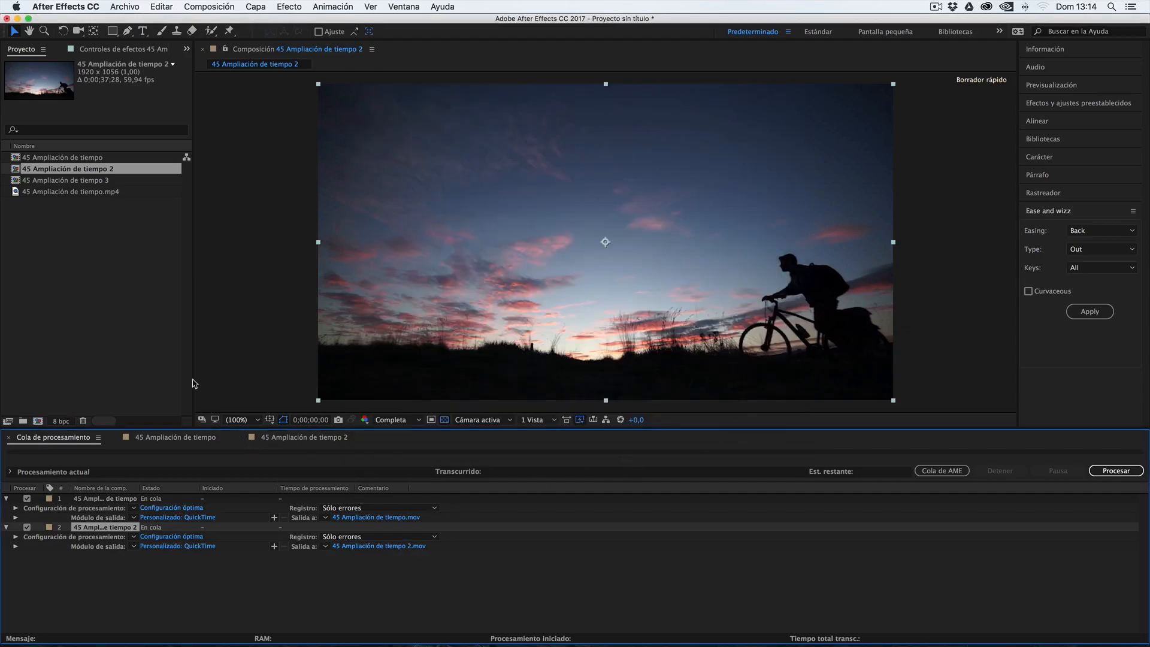
Open the composition 45 Ampliación de tiempo 3 and set its clip layer's frame blending to Movimiento de píxeles.
double_click(26, 181)
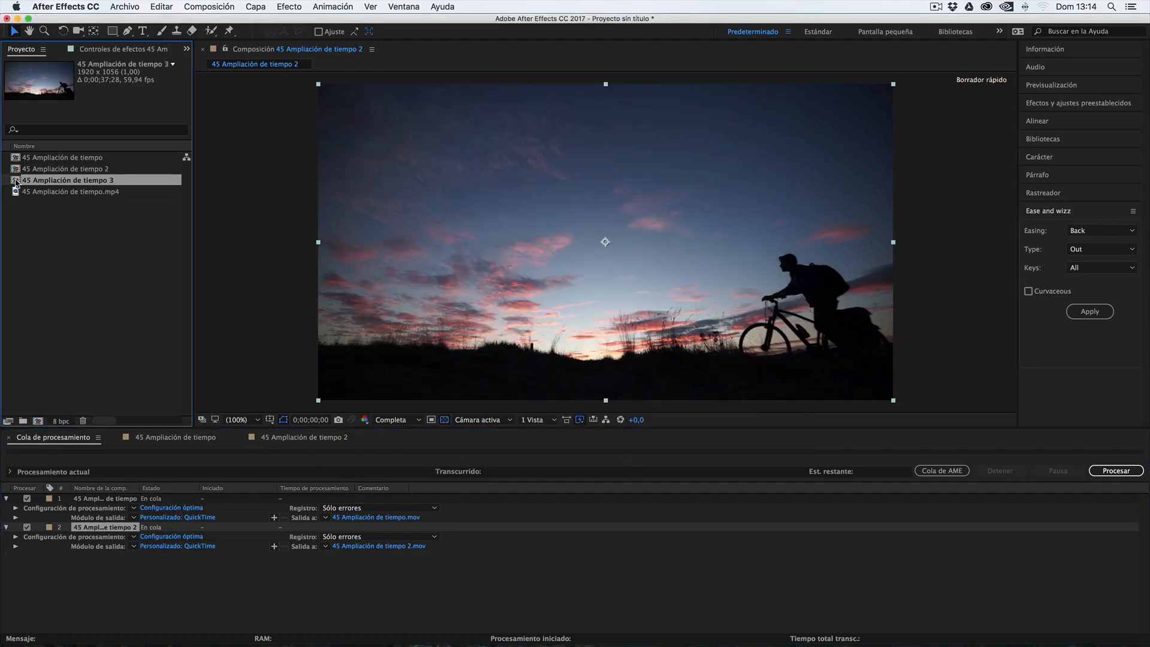
left_click(274, 485)
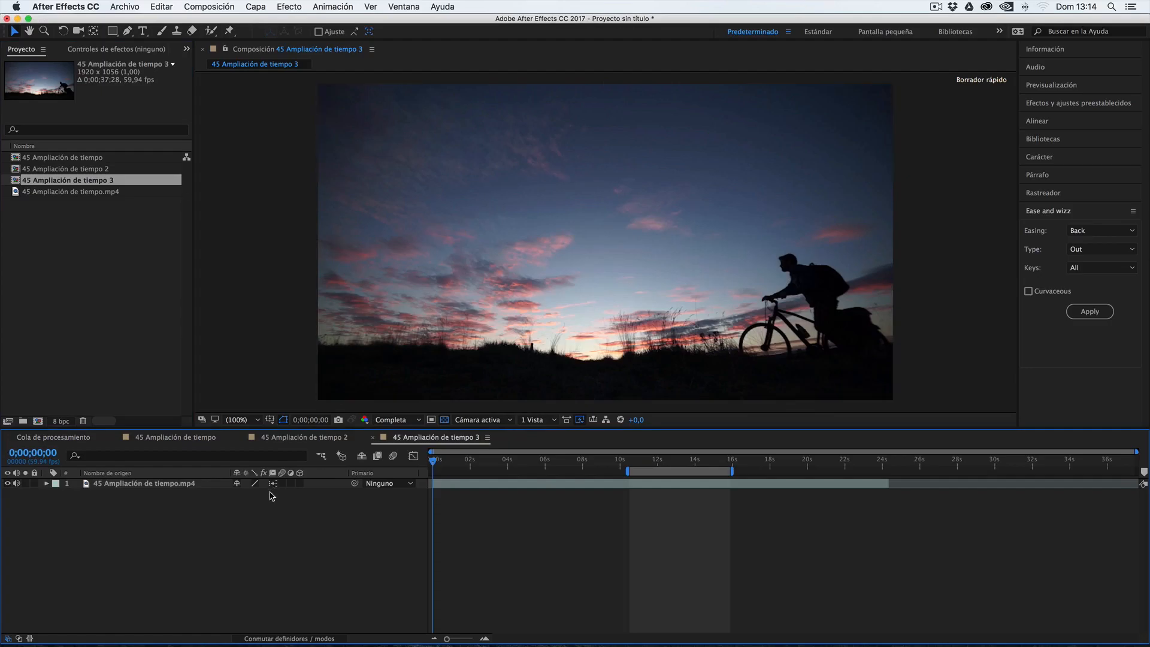
left_click(137, 484)
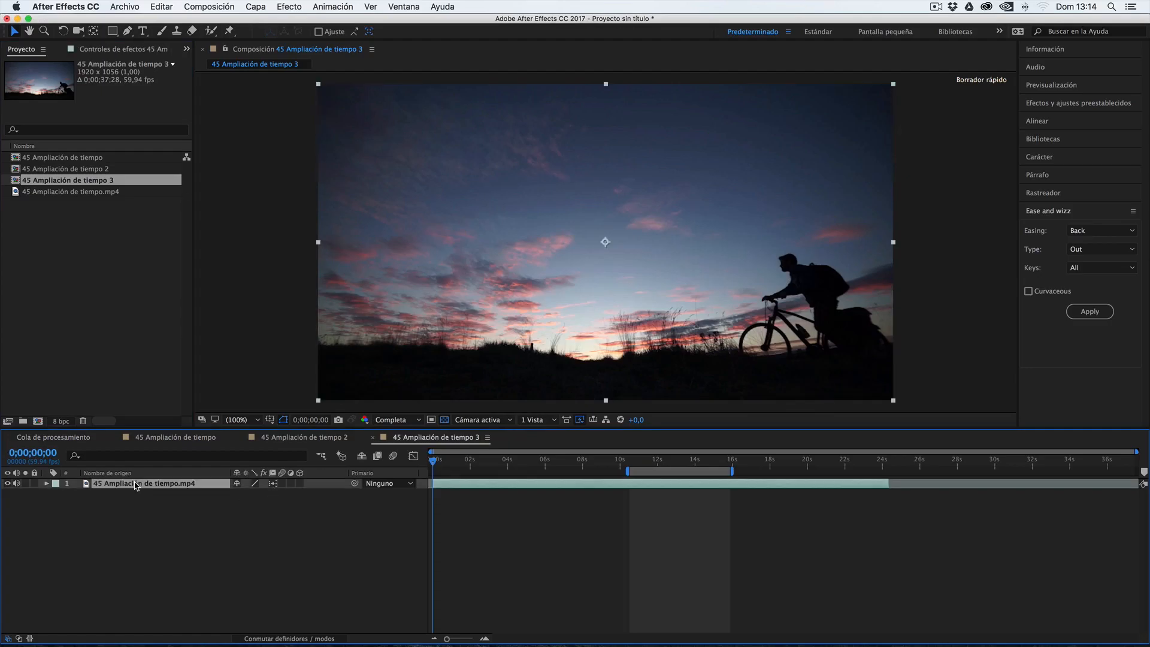
Queue 45 Ampliación de tiempo 3 for rendering as a QuickTime movie with the H.264 codec and render all three queued compositions.
key("ctrl+super+m")
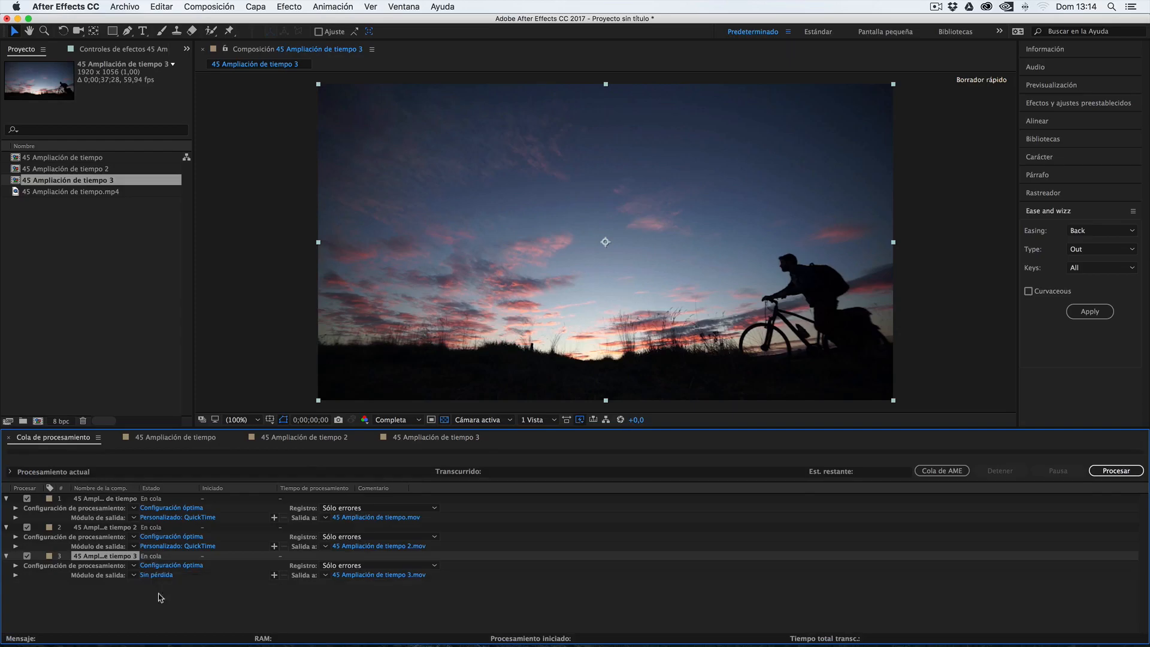
left_click(160, 576)
left_click(520, 240)
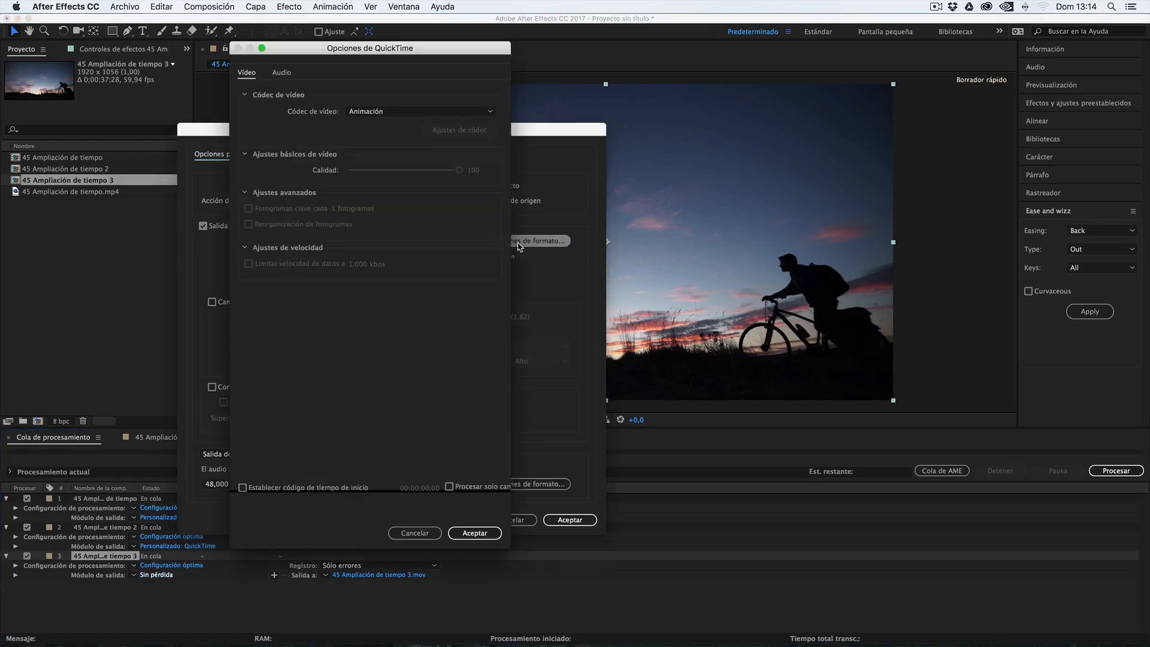
left_click(365, 112)
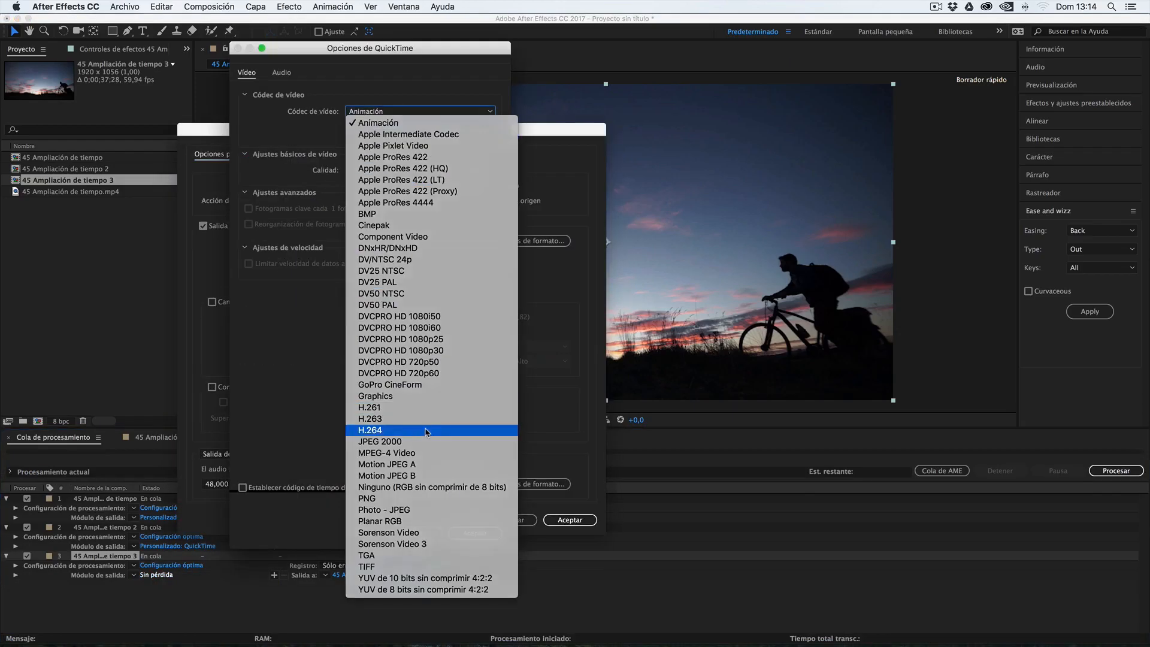
left_click(405, 430)
left_click(475, 535)
left_click(570, 520)
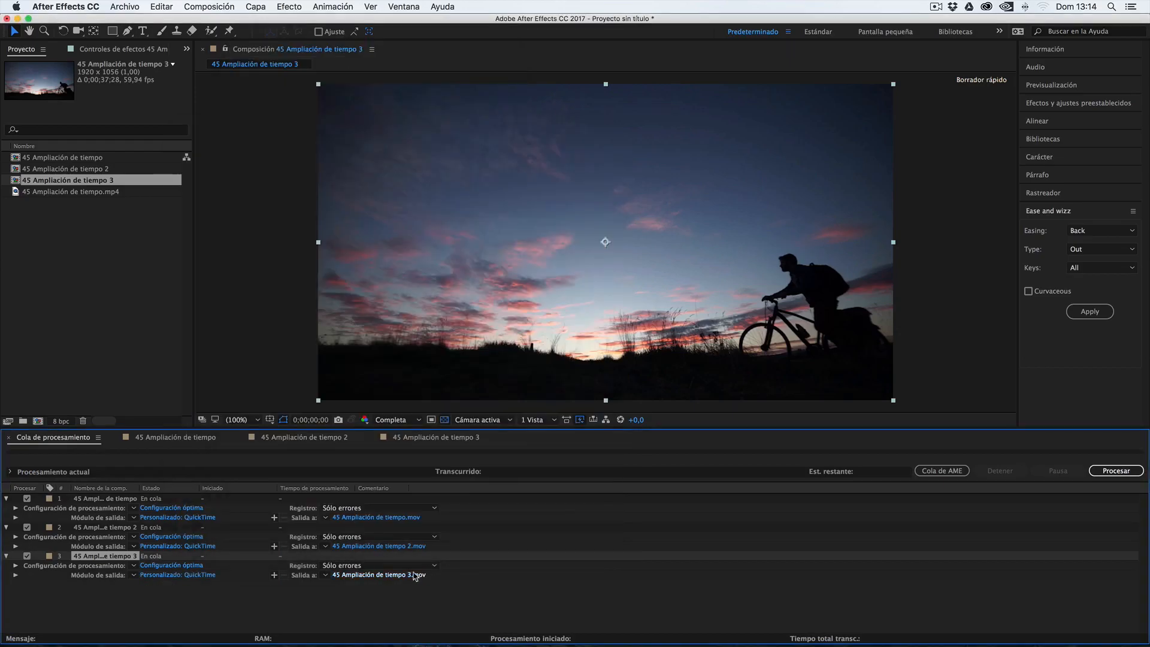
left_click(1116, 470)
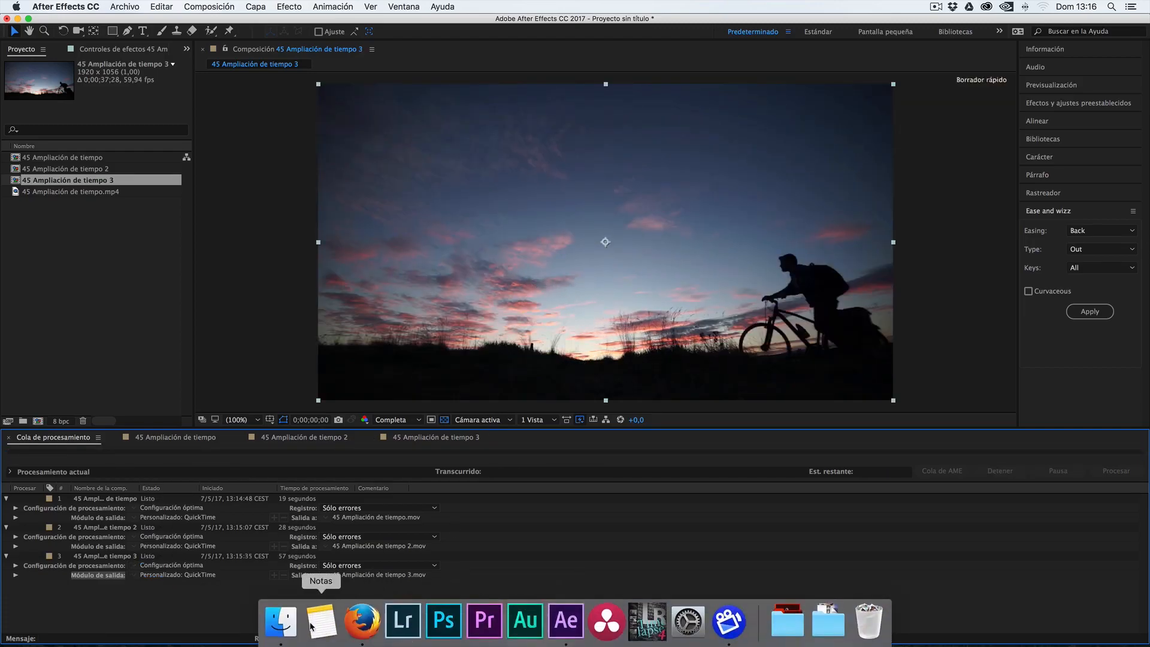
Switch to Finder and preview the rendered 45 Ampliación de tiempo.mov in the Escritorio folder.
left_click(295, 626)
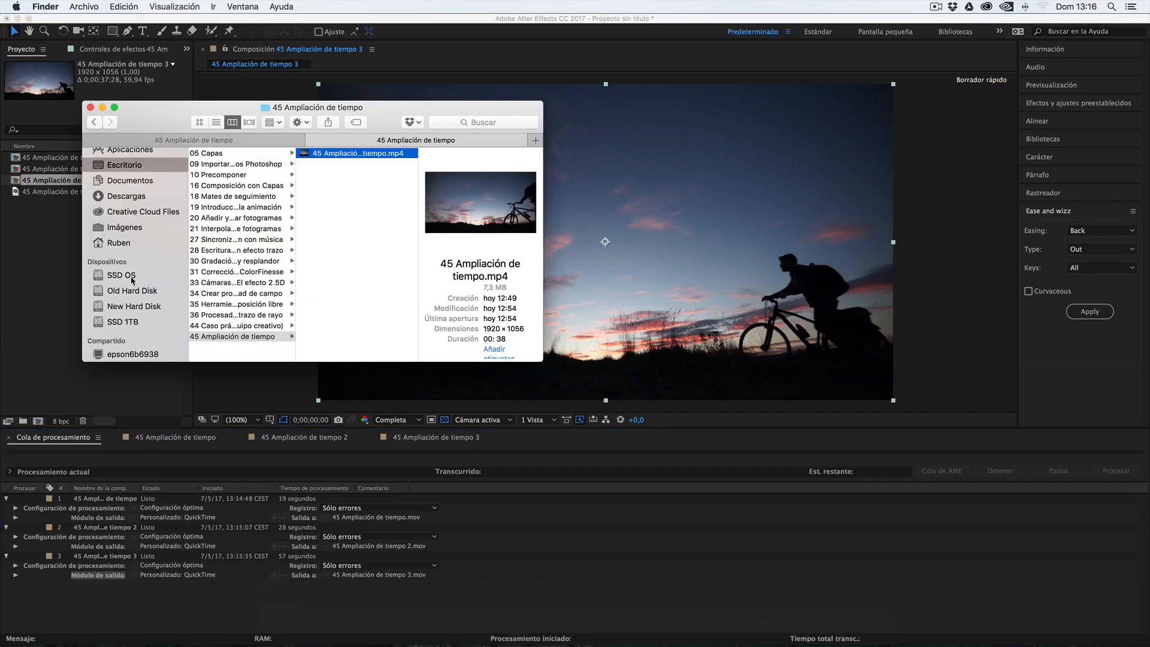
left_click(124, 164)
left_click(225, 174)
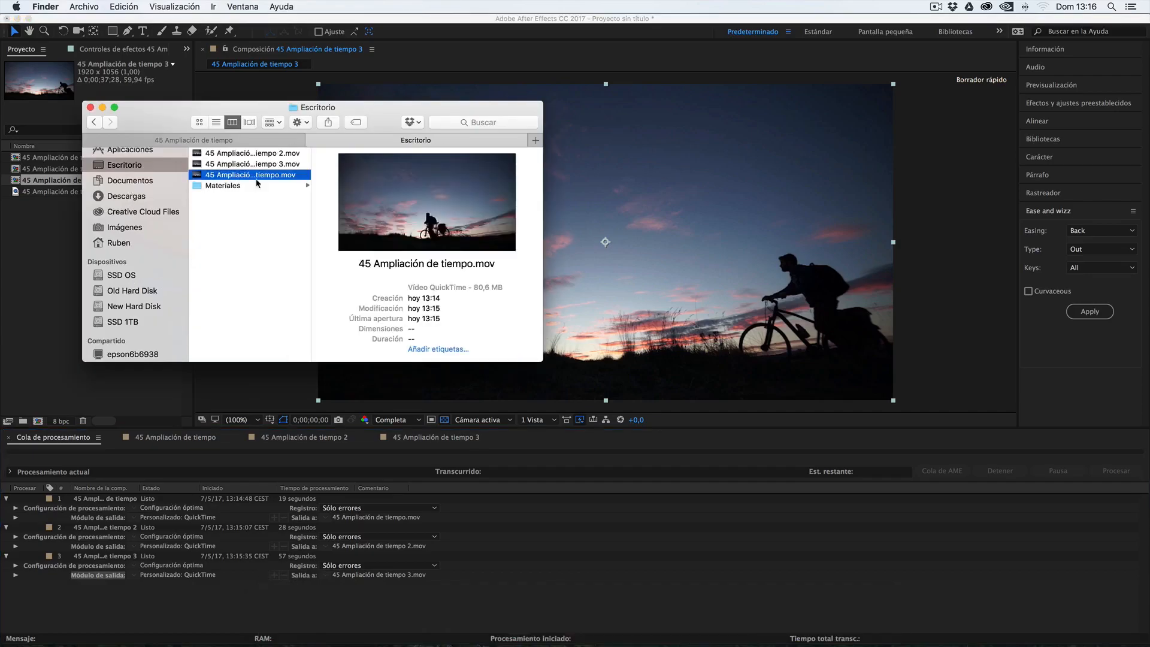
key("space")
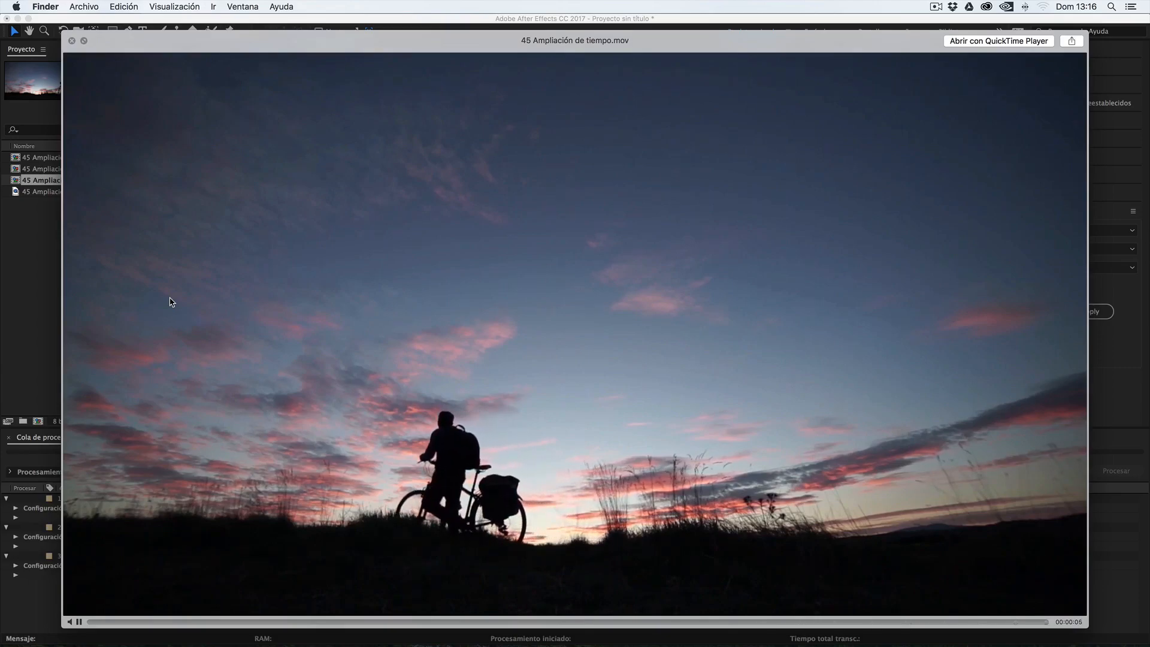
key("space")
Preview 45 Ampliación de tiempo 3.mov and 45 Ampliación de tiempo 2.mov in turn to compare their motion.
left_click(239, 164)
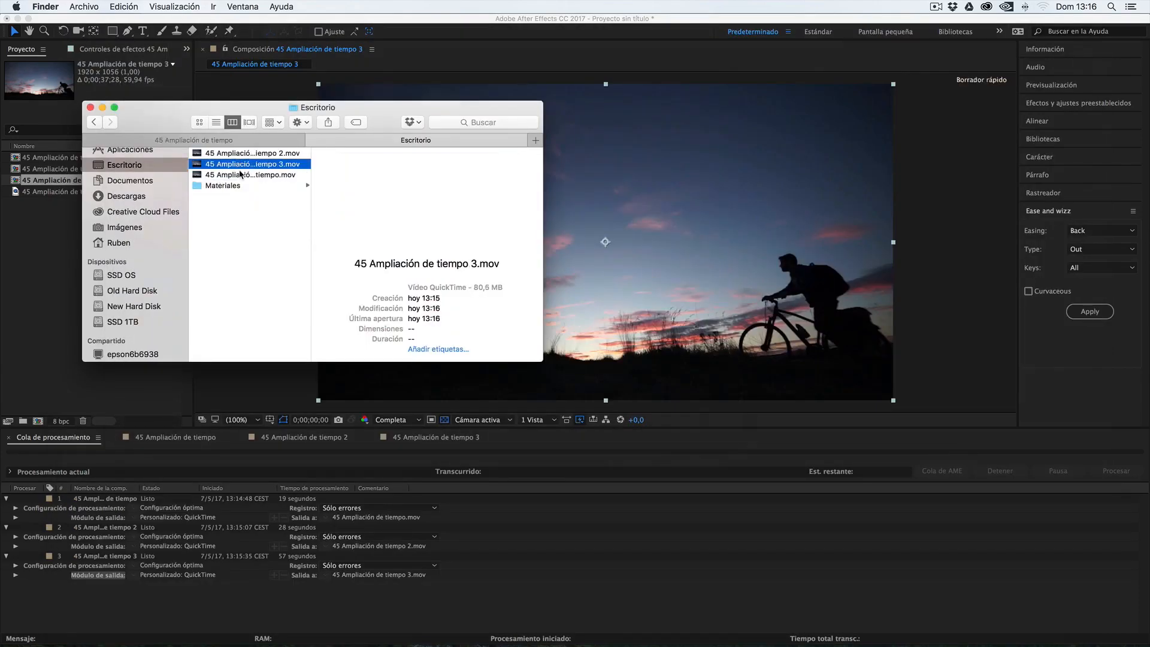
key("space")
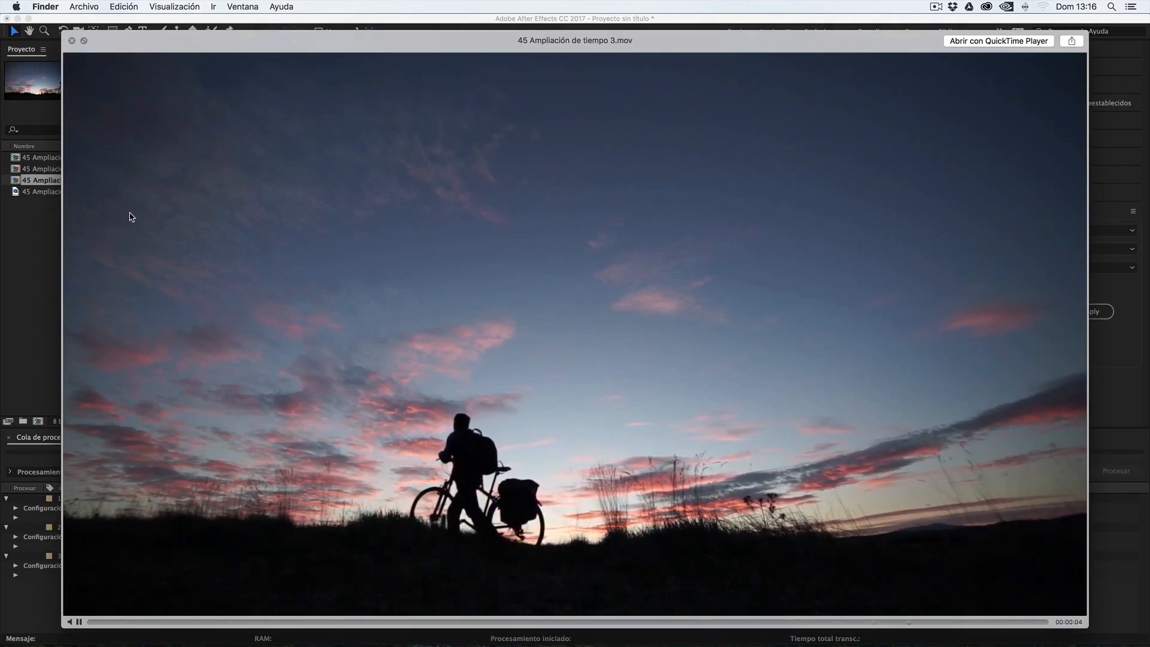
key("space")
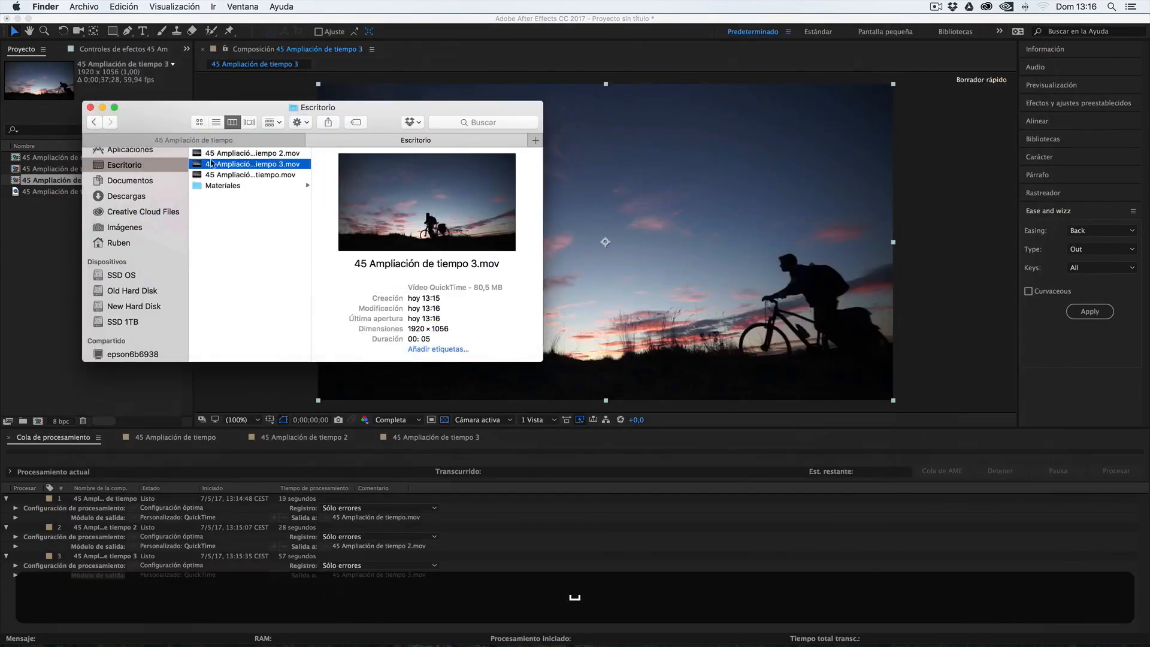
left_click(229, 157)
key("space")
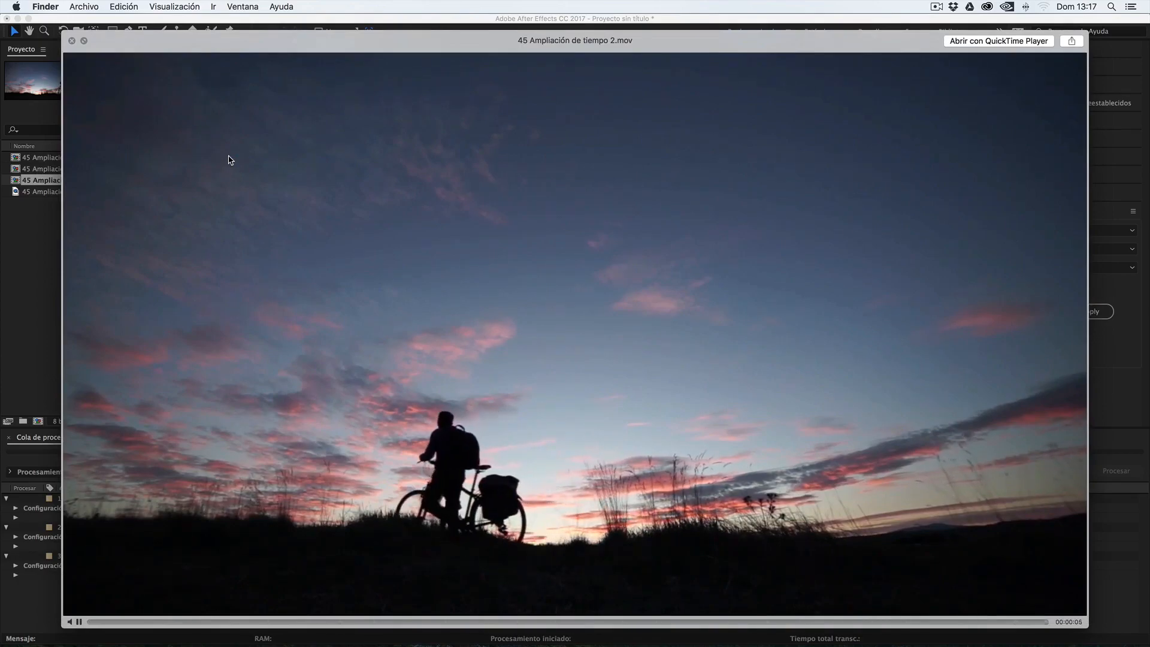
key("space")
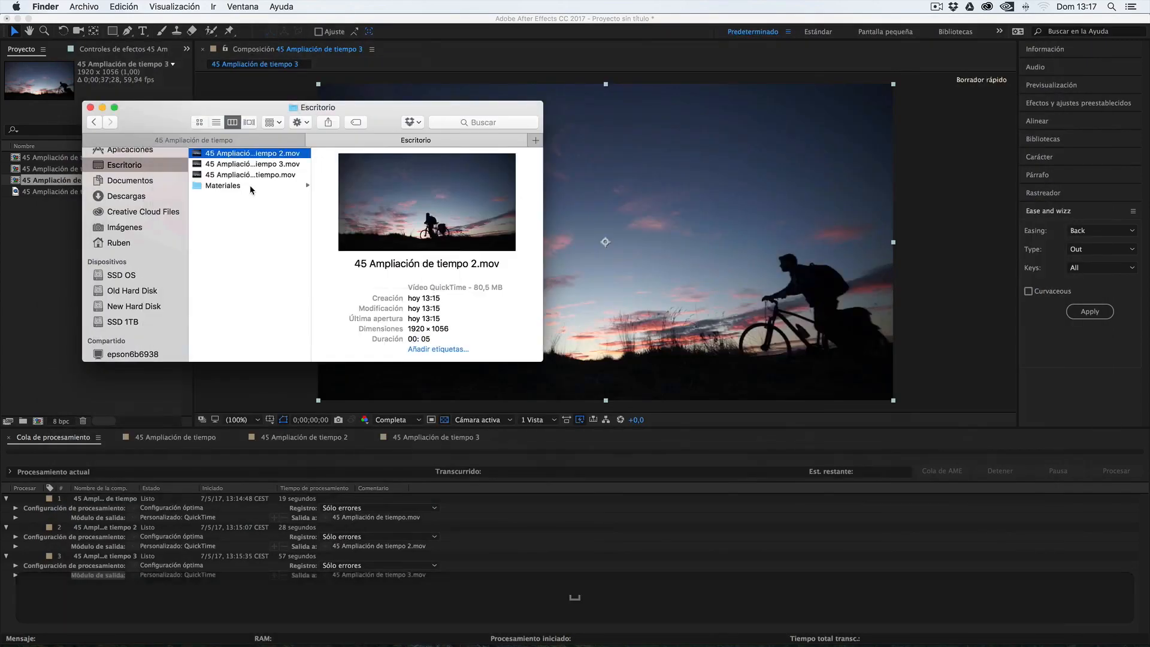